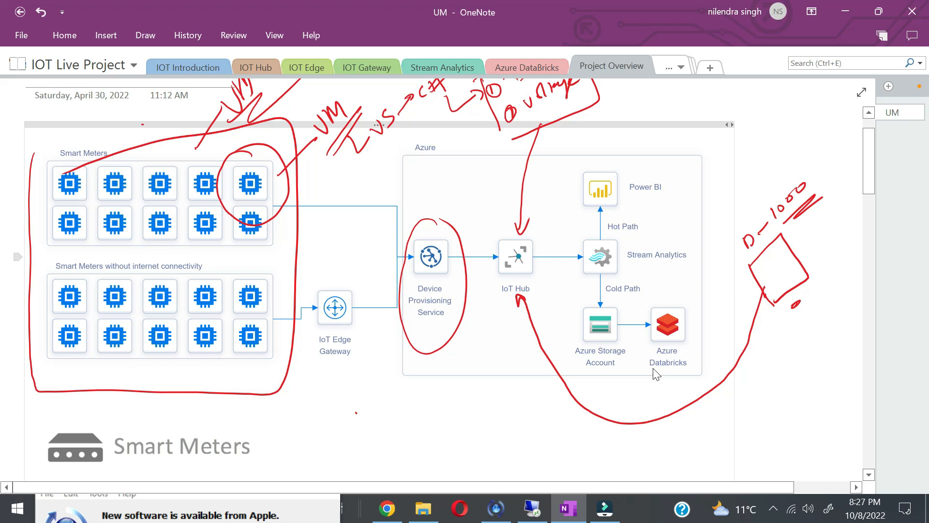
Step: Add red ink strokes beneath the Project Overview diagram in OneNote
drag(420, 429, 412, 462)
mouse_move(389, 435)
mouse_down()
mouse_move(412, 460)
mouse_move(418, 417)
mouse_move(434, 439)
mouse_up()
drag(410, 485, 453, 437)
drag(376, 466, 432, 407)
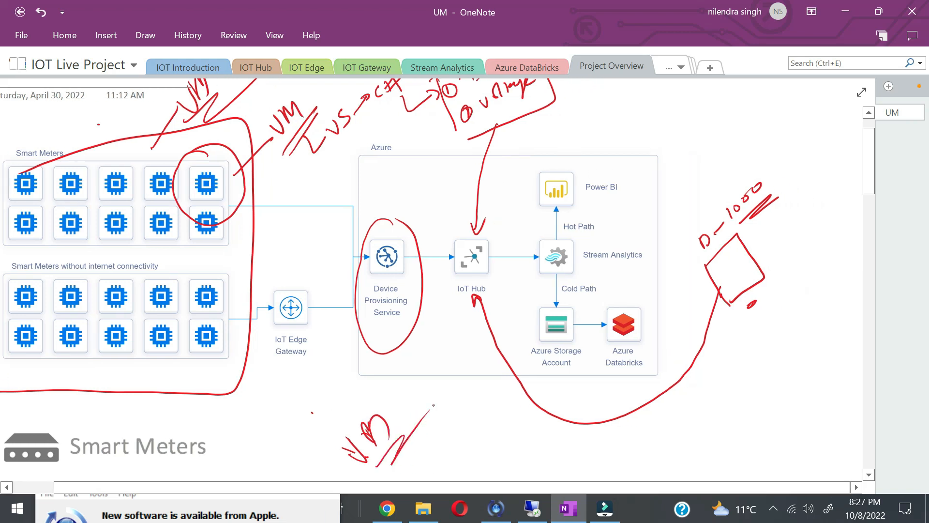
click(385, 513)
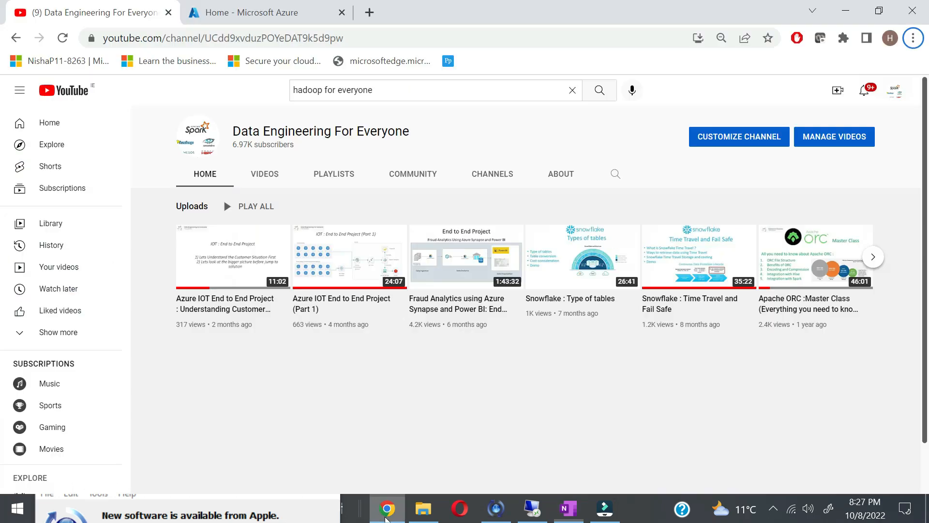
Step: Start a new resource group from Resource groups and name it IOTProject
click(236, 13)
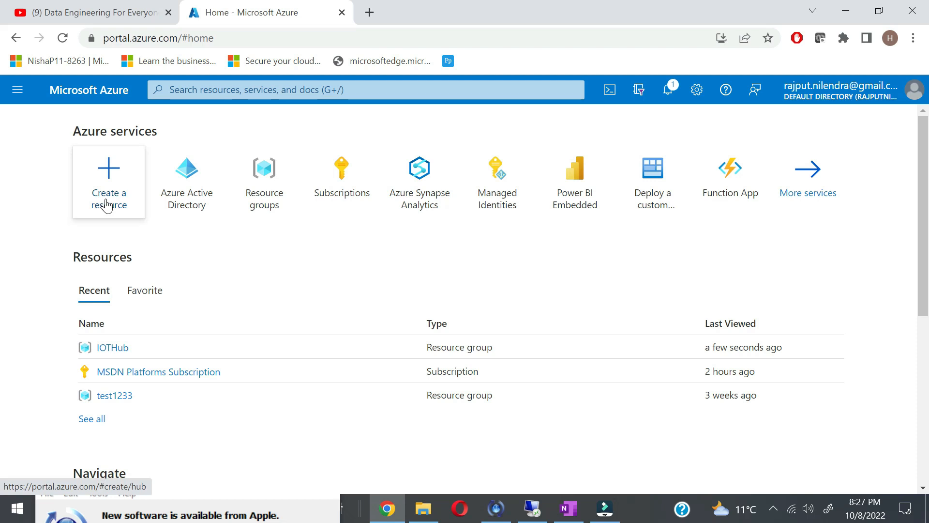
click(263, 184)
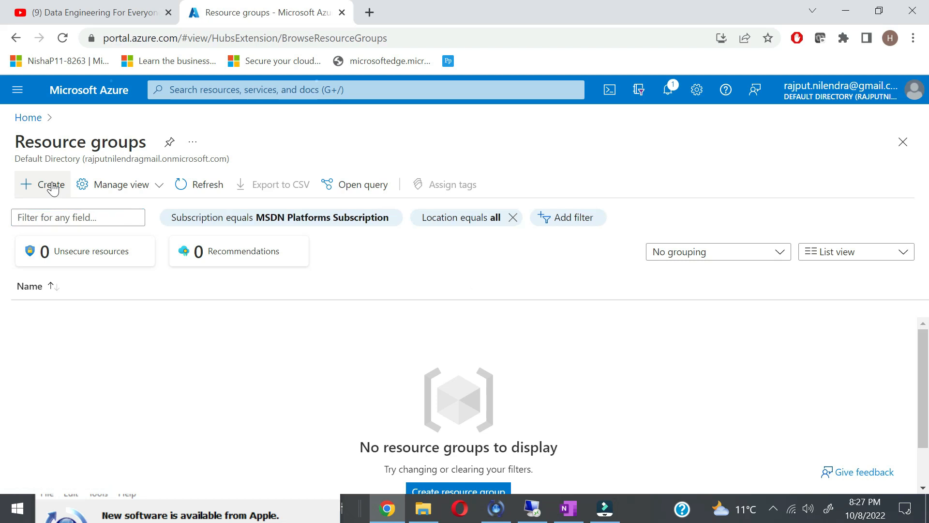
click(52, 187)
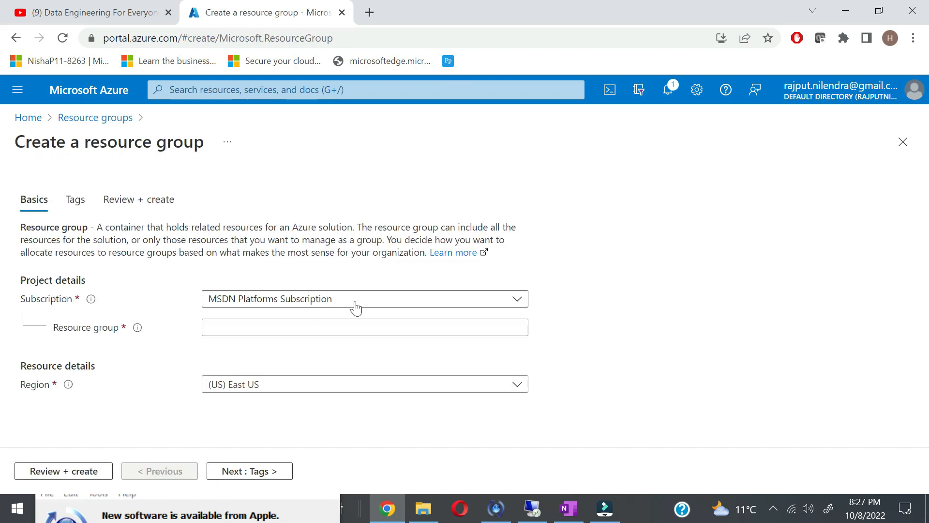
click(310, 327)
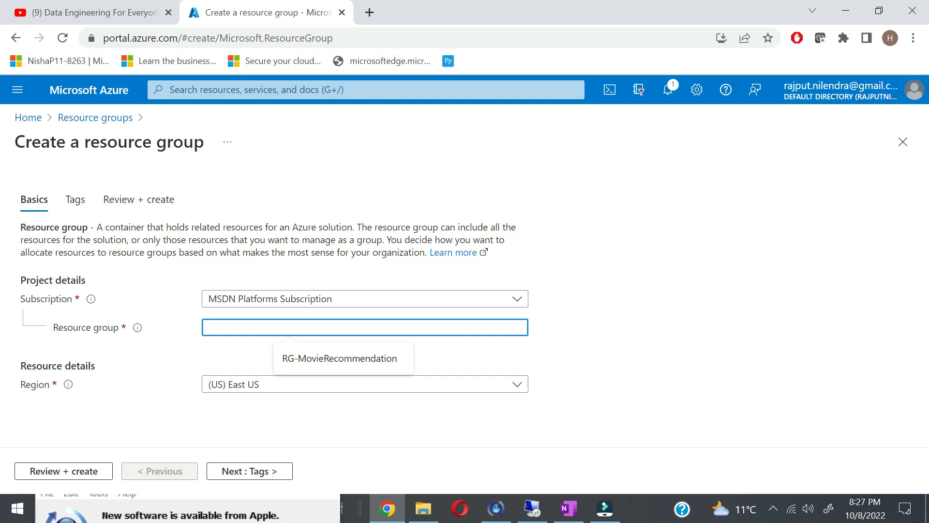
text(IO)
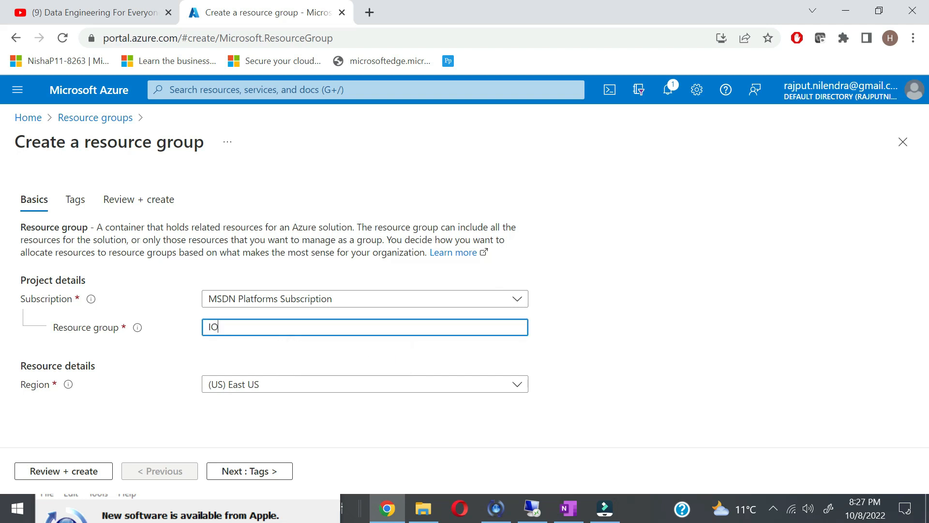
text(T End to)
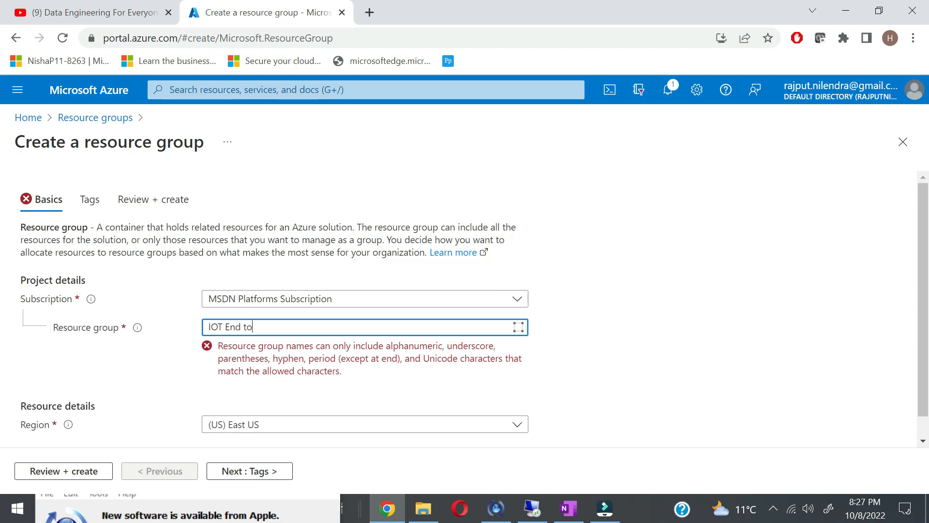
key(BackSpace)
key(BackSpace)
key(BackSpace)
key(BackSpace)
key(BackSpace)
key(BackSpace)
key(BackSpace)
key(BackSpace)
key(BackSpace)
key(BackSpace)
text(IOT)
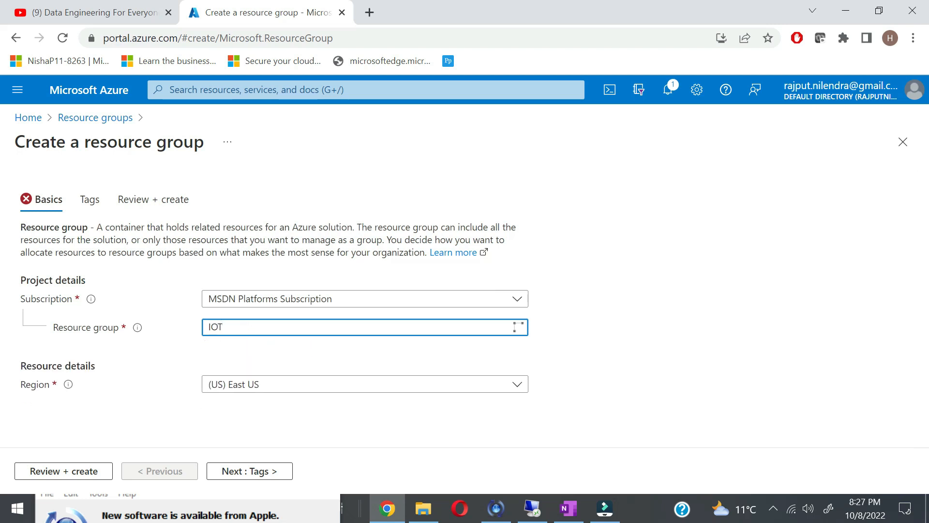
text(Project)
Step: Set the region to North Europe, then review and create the resource group
click(598, 395)
click(515, 385)
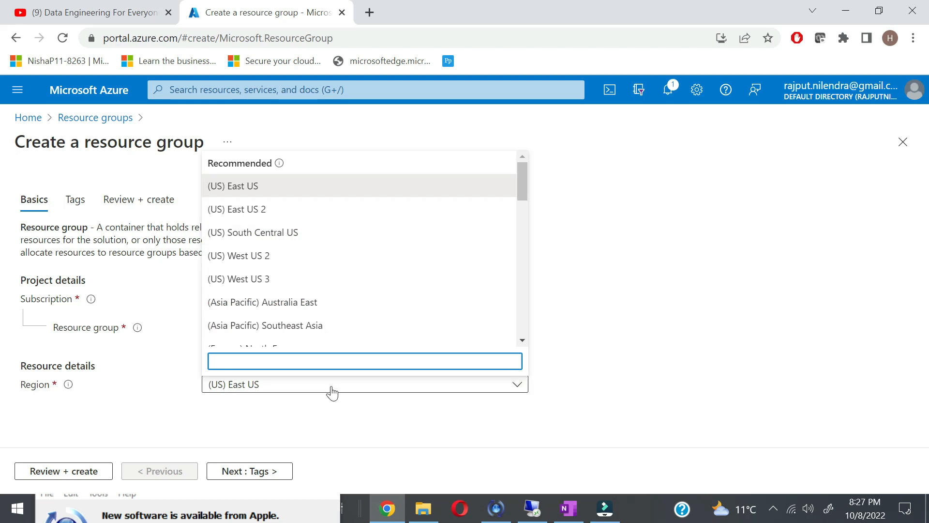
text(eur)
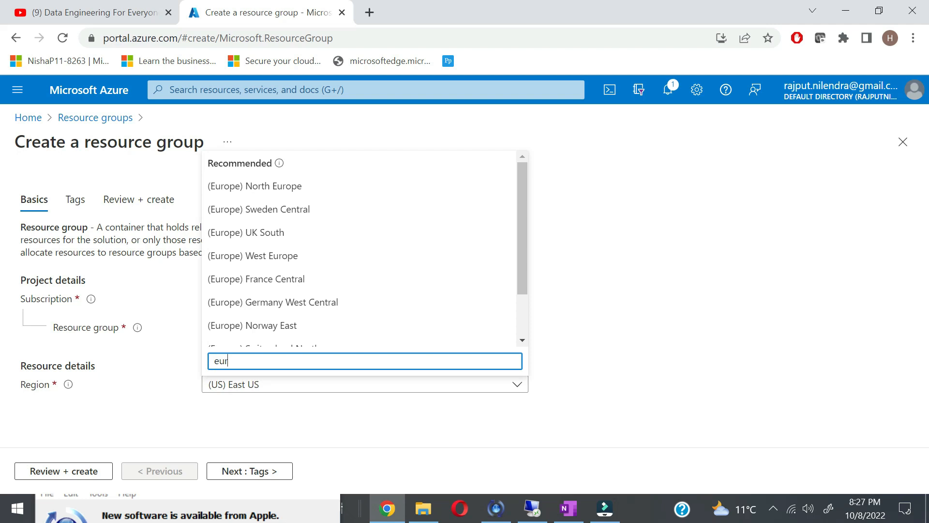
click(299, 194)
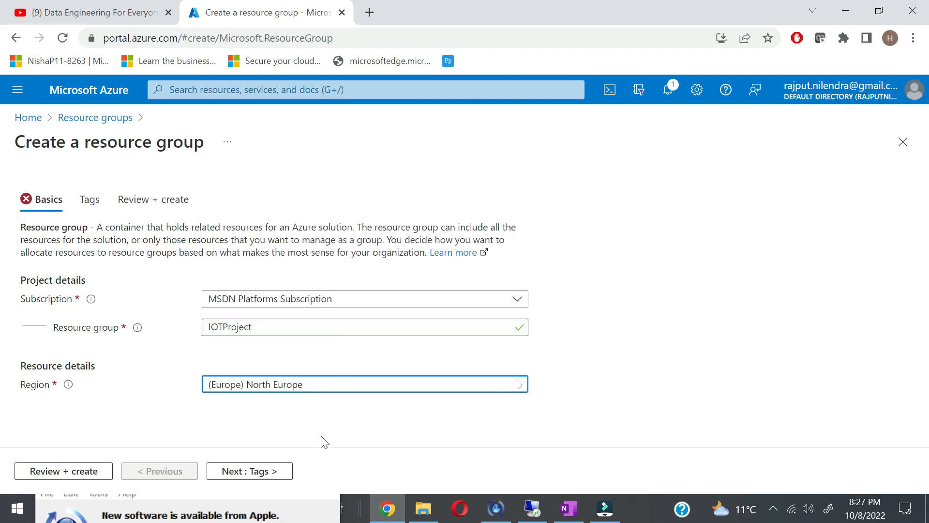
click(98, 477)
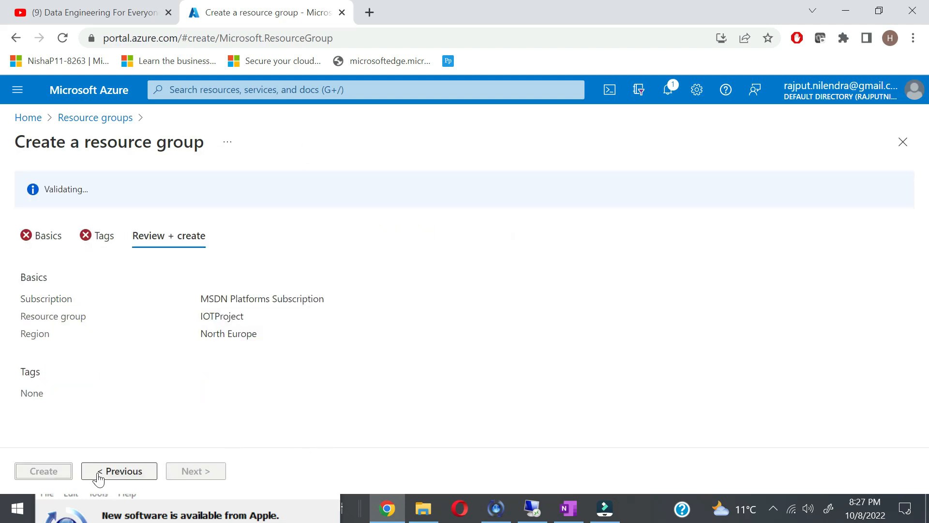
click(44, 472)
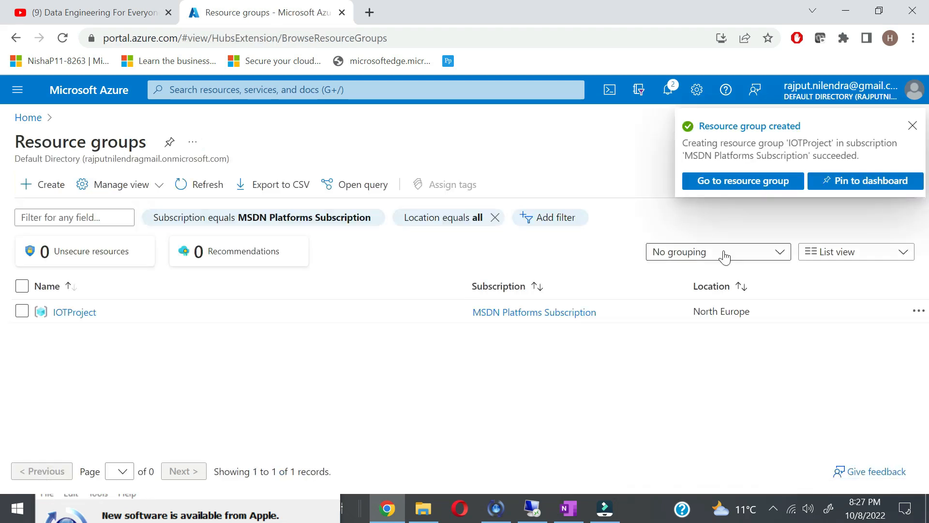
Step: From the IOTProject resource group, search the Marketplace for Visual Studio 2019
click(749, 184)
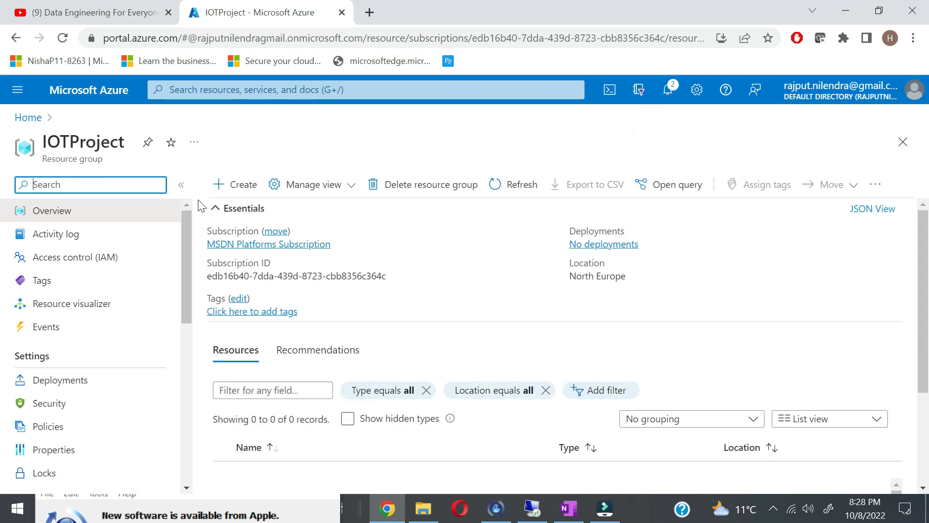
click(236, 188)
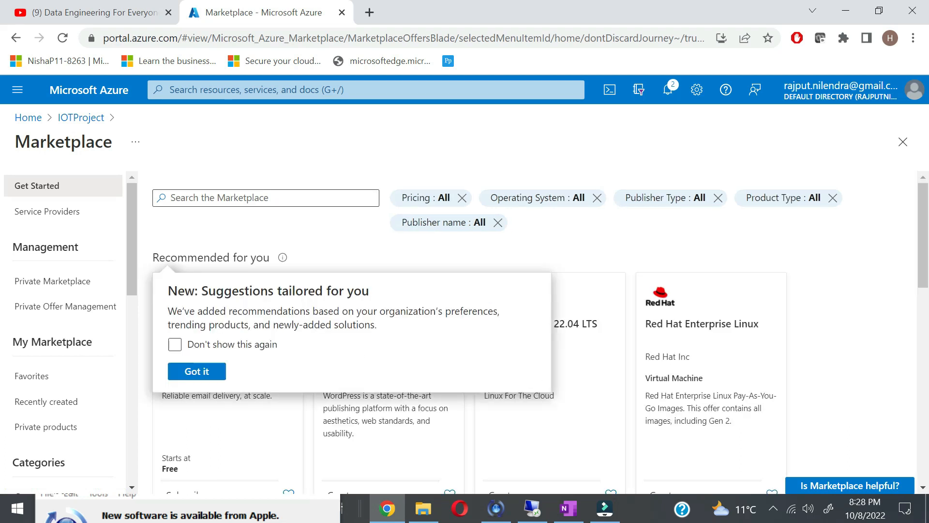
click(227, 197)
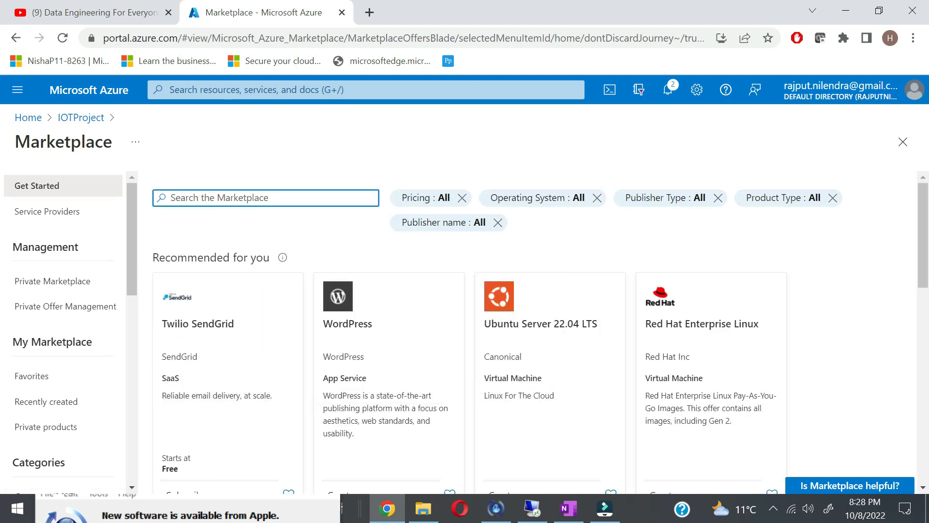
text(vi)
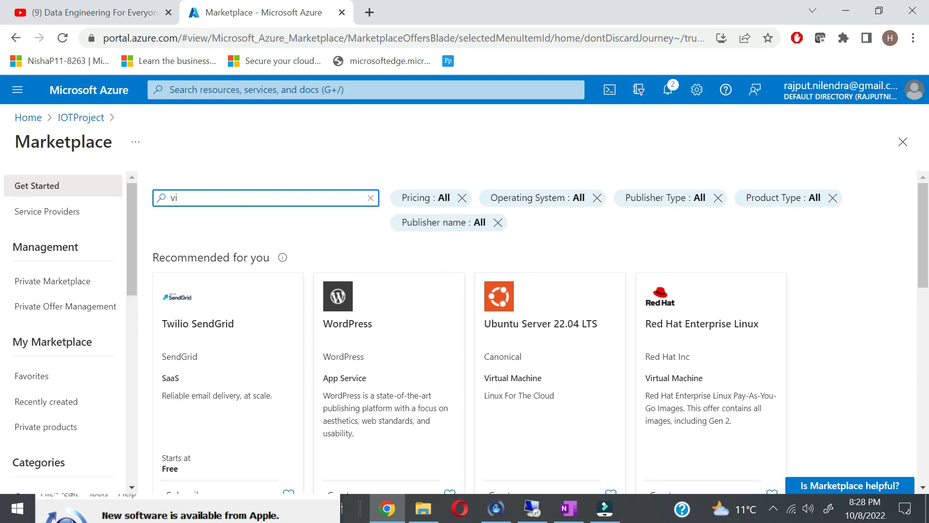
text(sual stud)
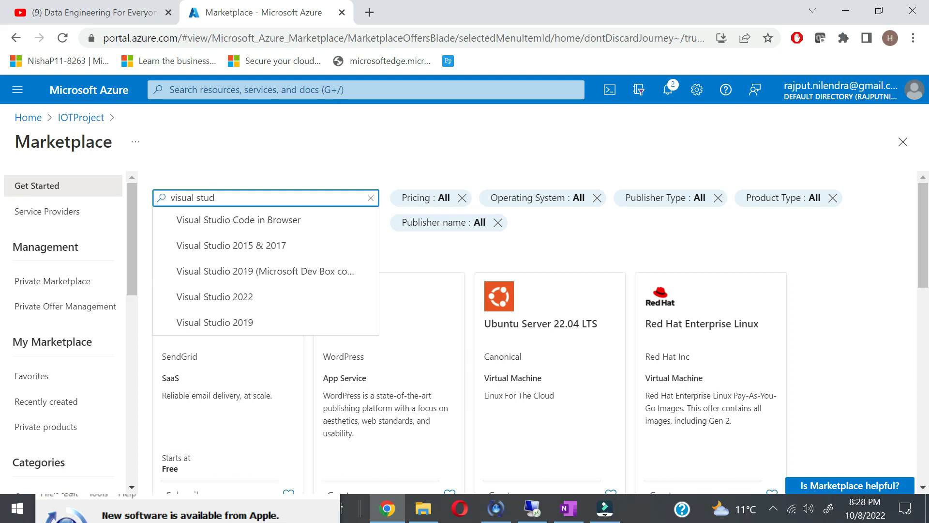
text(io 2019)
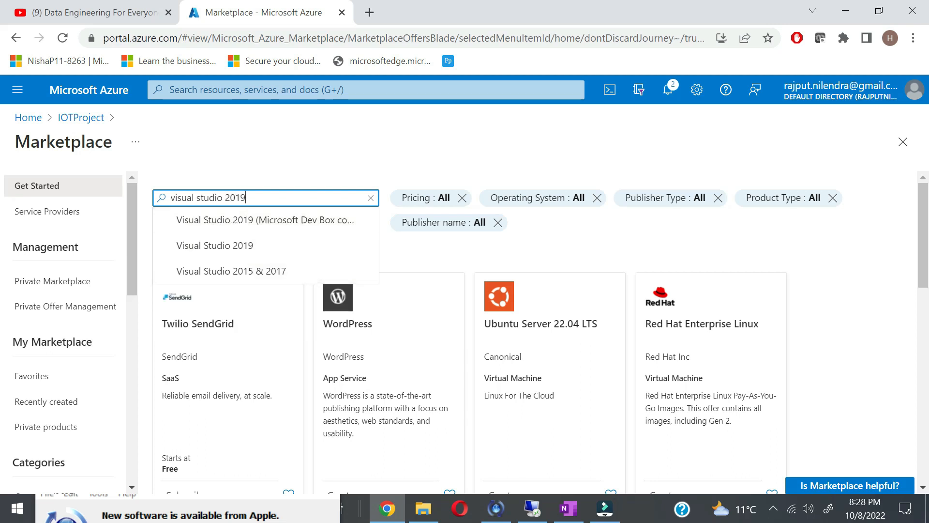
text(late)
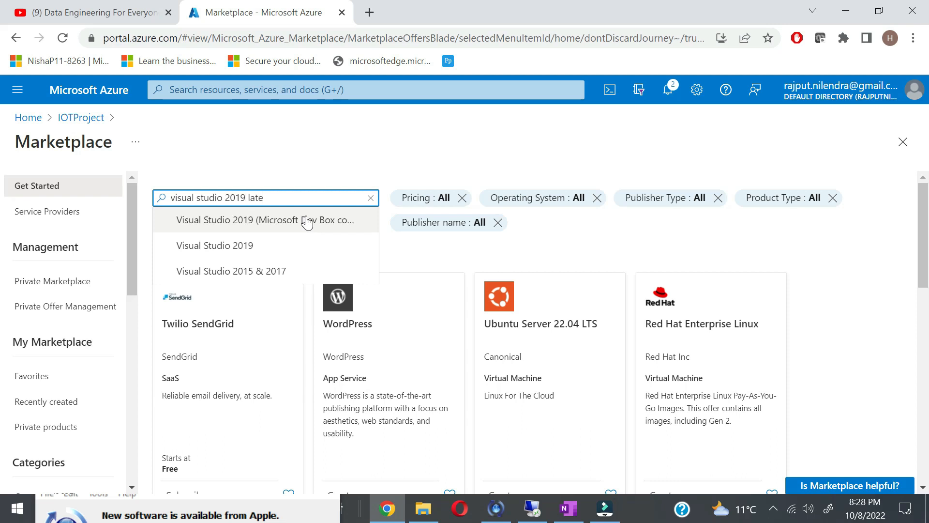
key(BackSpace)
key(BackSpace)
key(BackSpace)
key(BackSpace)
key(BackSpace)
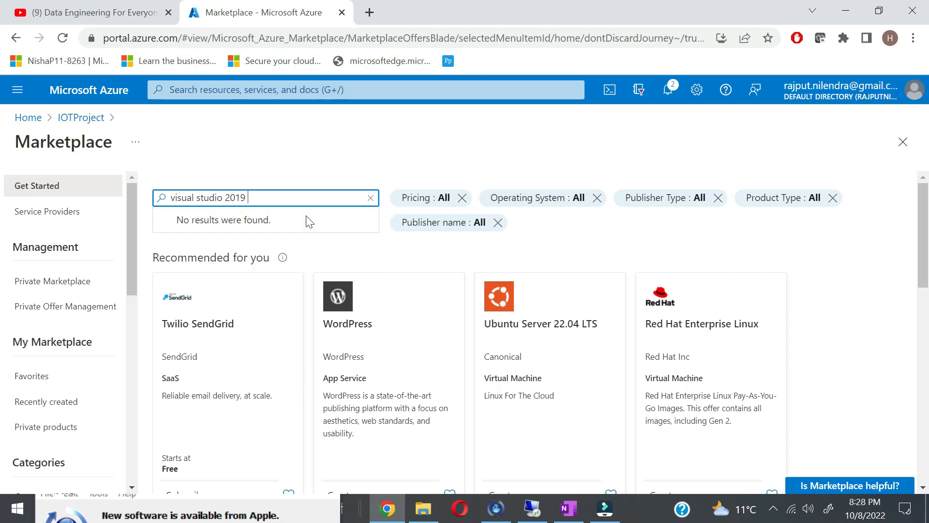
click(270, 247)
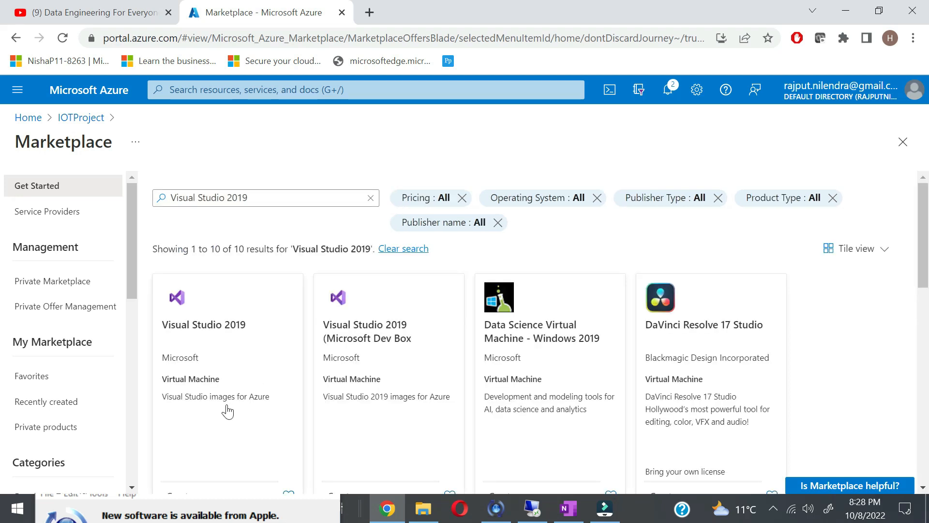
Step: Open the Visual Studio 2019 offer from the search results
scroll(227, 410, down, 1)
scroll(227, 407, down, 1)
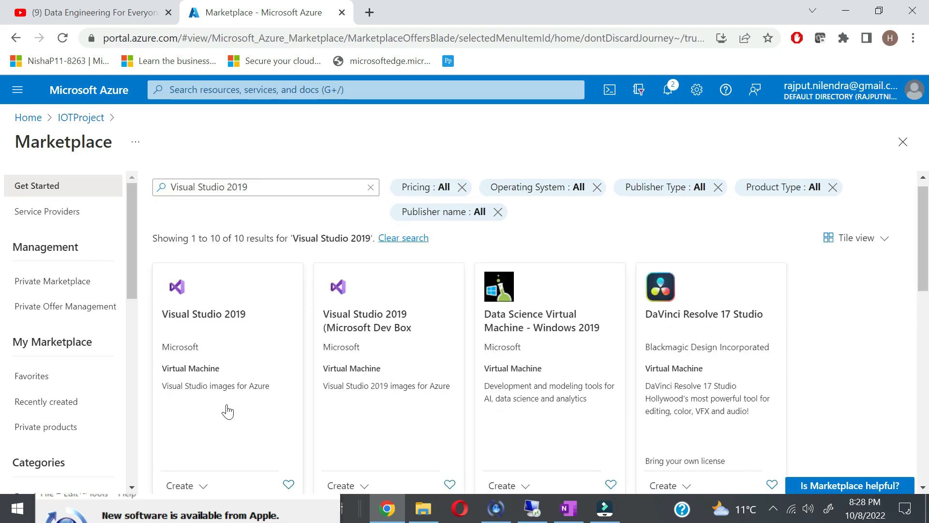
drag(218, 310, 220, 310)
click(219, 315)
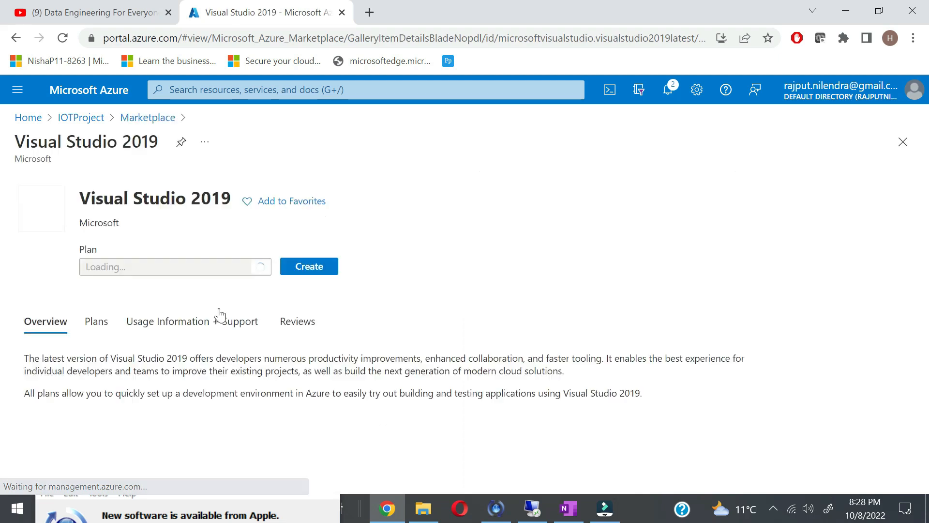
Step: Start creating the Visual Studio 2019 VM and name it demomachine
click(307, 267)
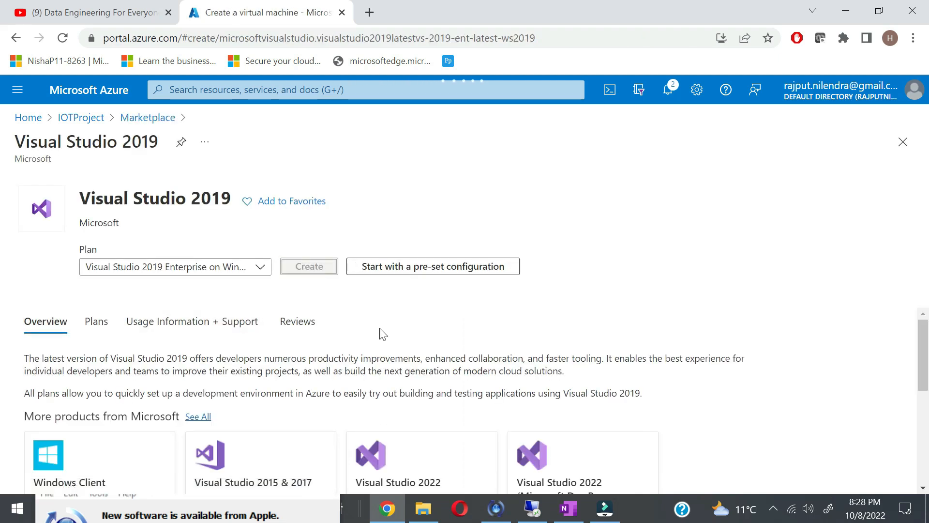
scroll(382, 342, down, 3)
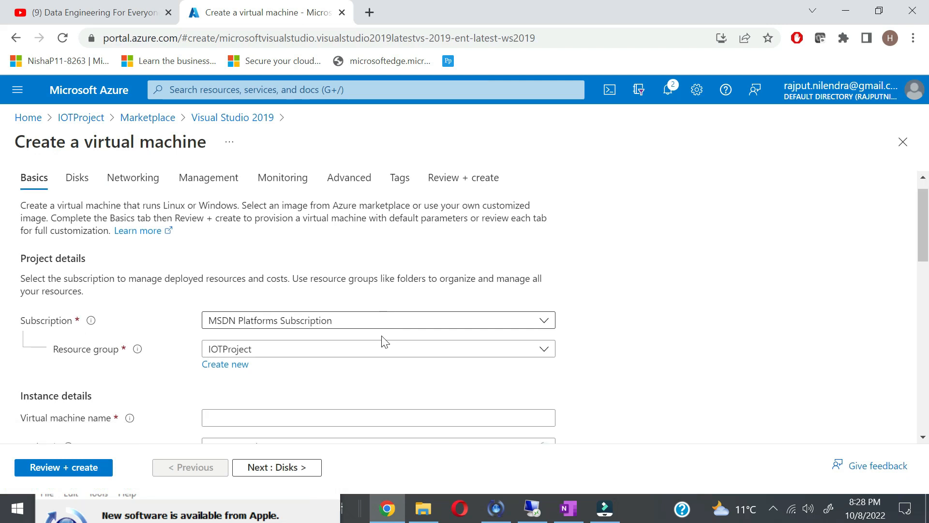
click(377, 298)
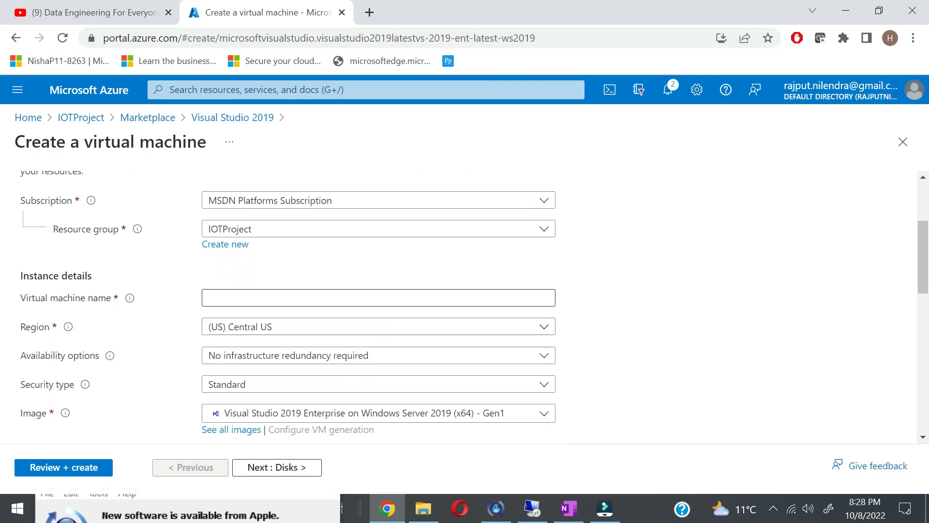
text(demo)
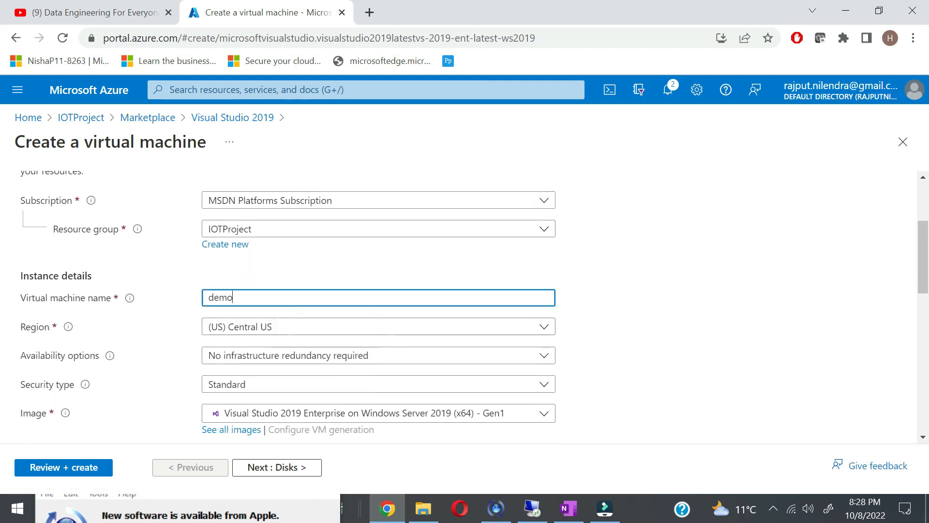
text(machoin)
key(BackSpace)
key(BackSpace)
key(BackSpace)
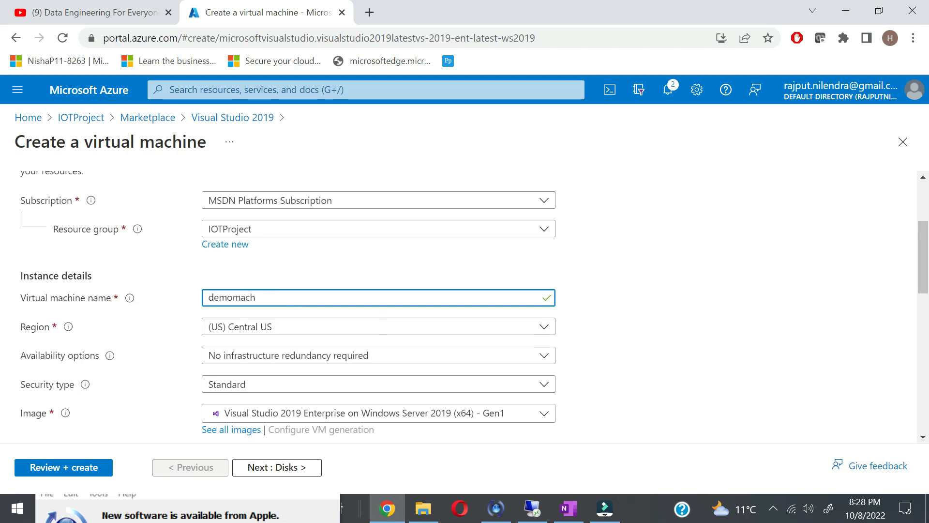
text(ine)
Step: Enter demouser as the administrator username
scroll(615, 346, down, 2)
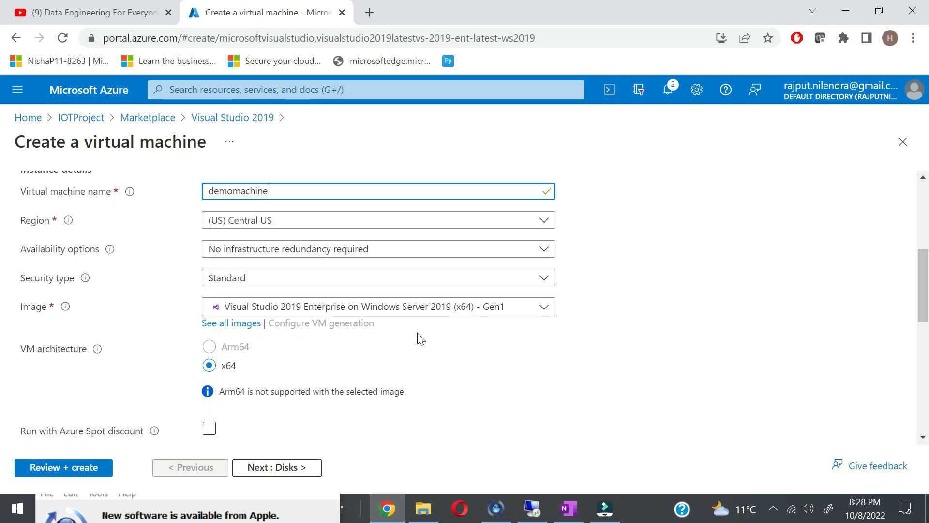
scroll(513, 381, down, 1)
scroll(514, 383, down, 1)
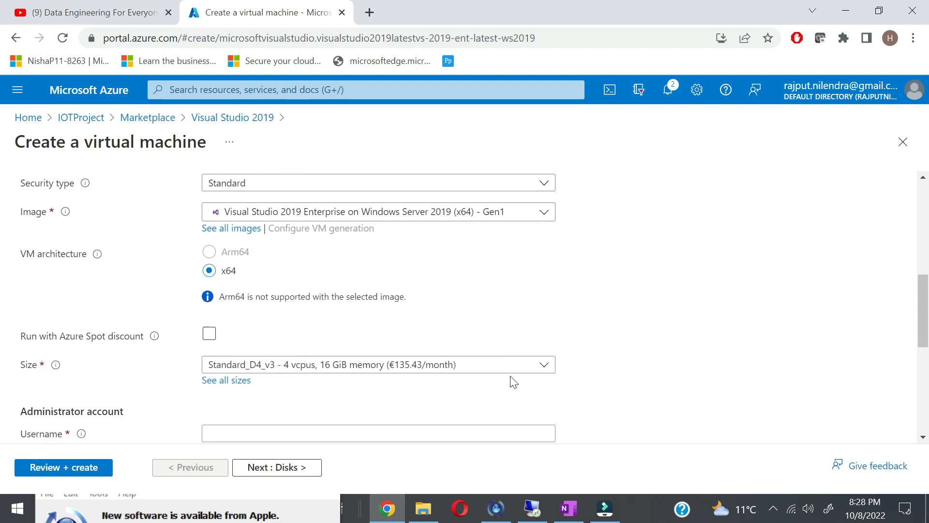
scroll(514, 382, down, 1)
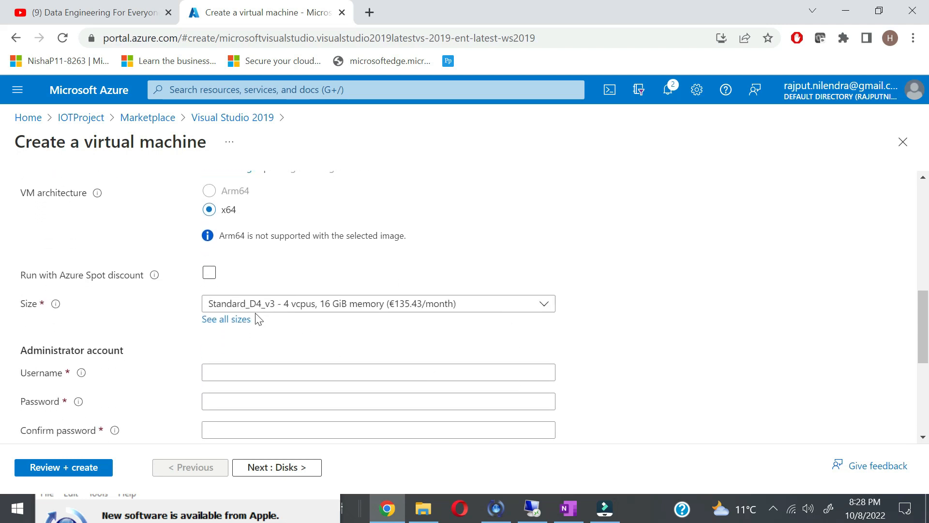
scroll(295, 349, down, 1)
click(286, 329)
text(demou)
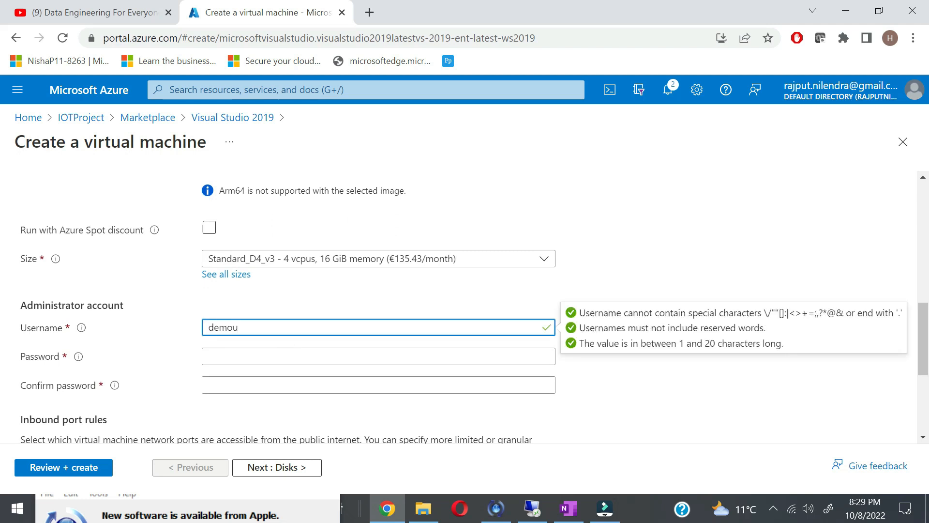
text(ser)
Step: Enter the administrator password and a matching confirmation password
key(Tab)
text(••••••••••••)
key(Tab)
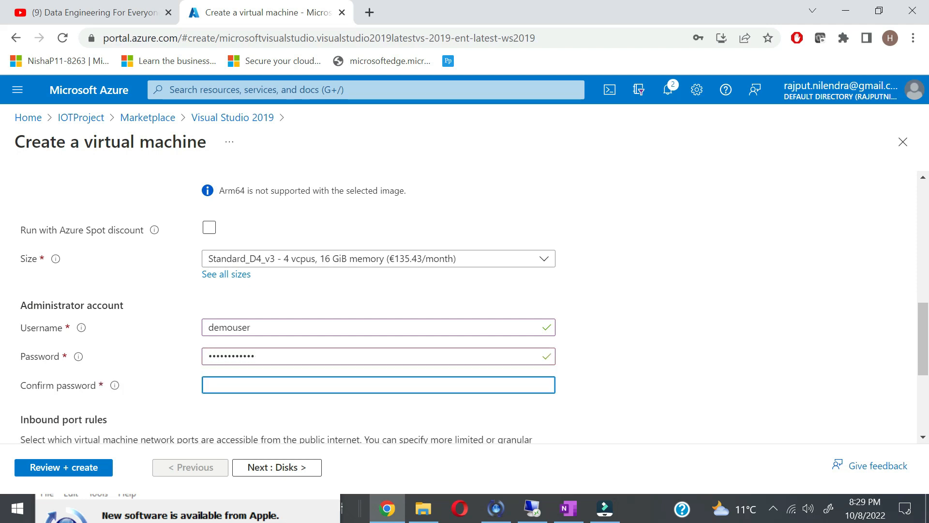
text(•••••••)
key(ctrl+a)
text(••••••••••••)
scroll(578, 352, down, 4)
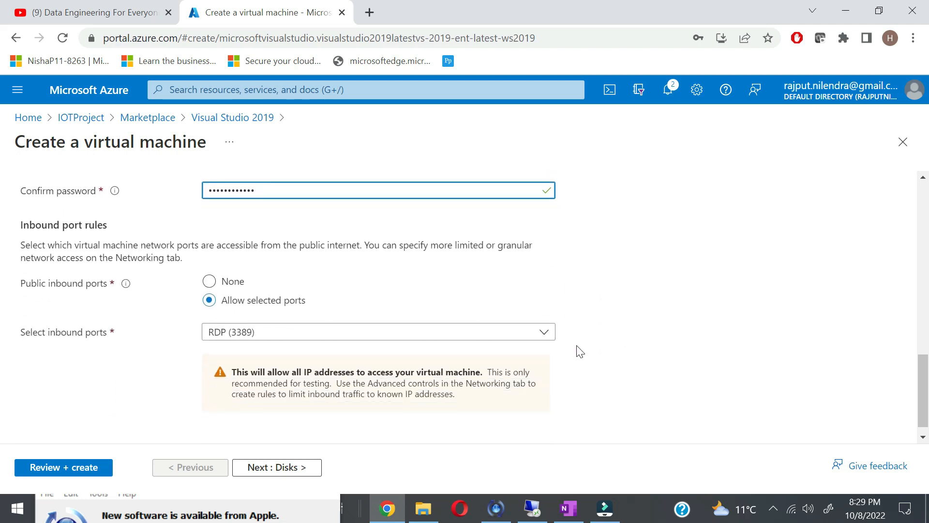
scroll(579, 351, down, 1)
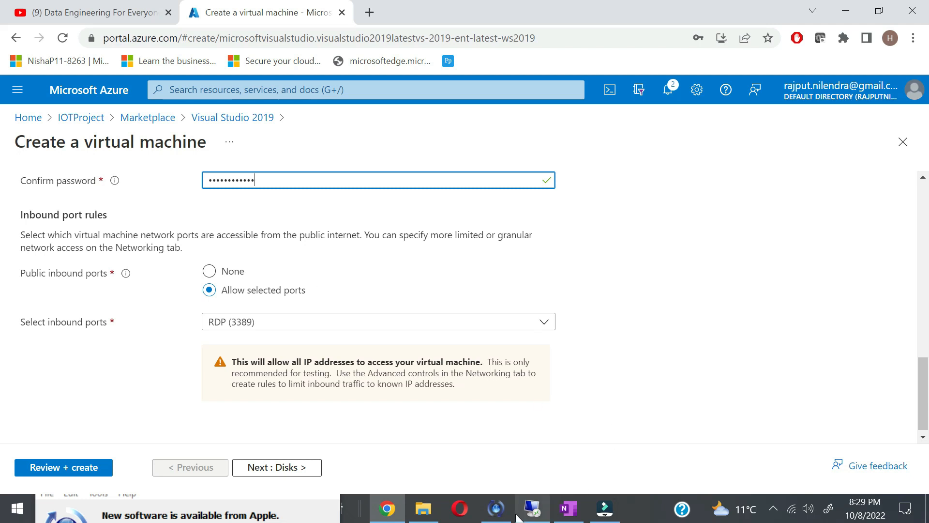
click(527, 517)
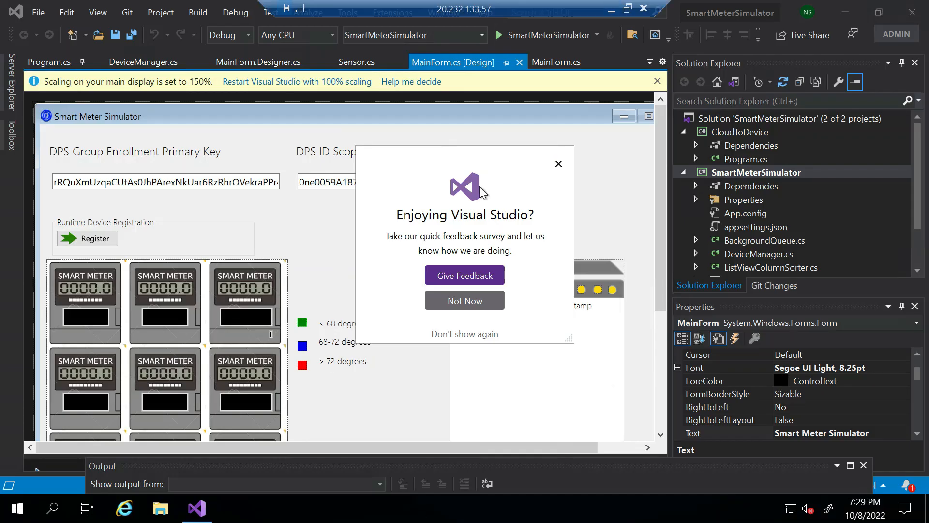
Step: Dismiss the feedback survey prompt and select the lvSensorData list on the form
click(557, 165)
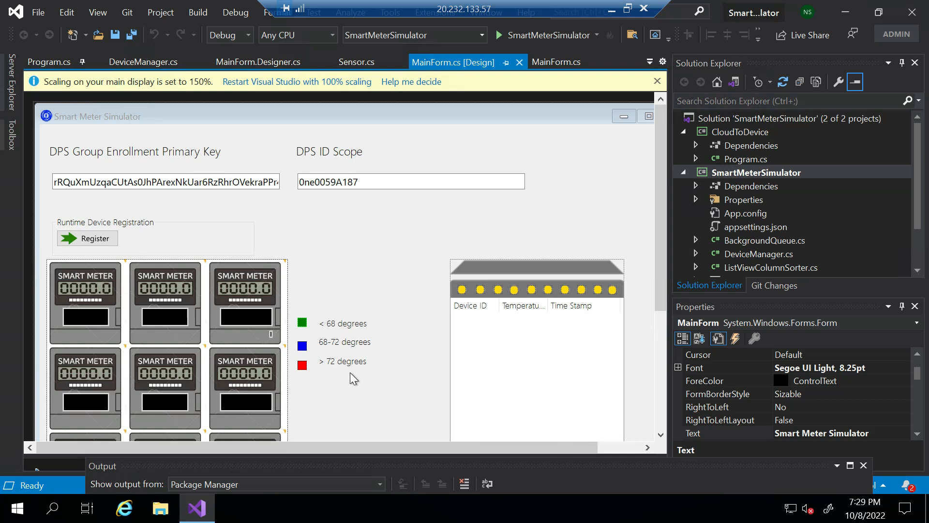
scroll(350, 373, down, 3)
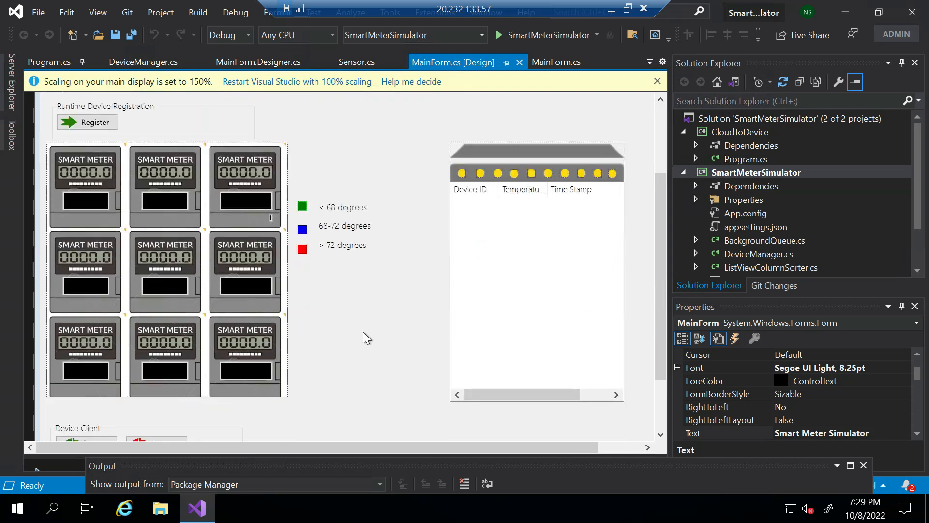
click(537, 398)
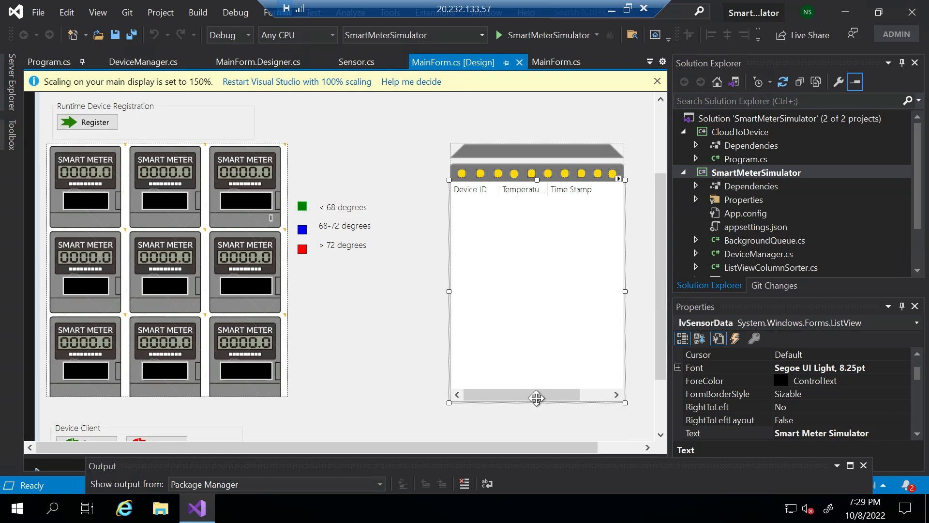
Step: Nudge the lvSensorData ListView slightly right, then open and close the File menu
mouse_move(546, 393)
mouse_down()
mouse_move(591, 394)
mouse_move(543, 398)
mouse_up()
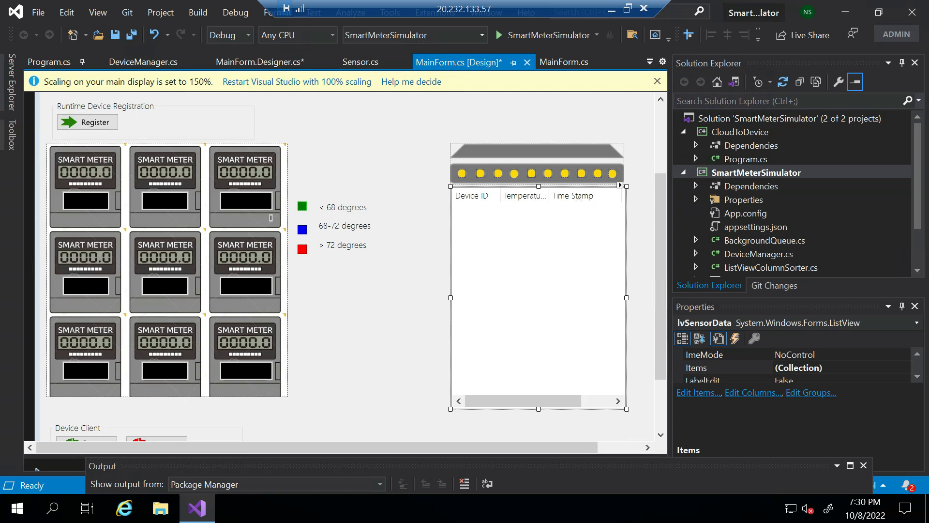
click(44, 18)
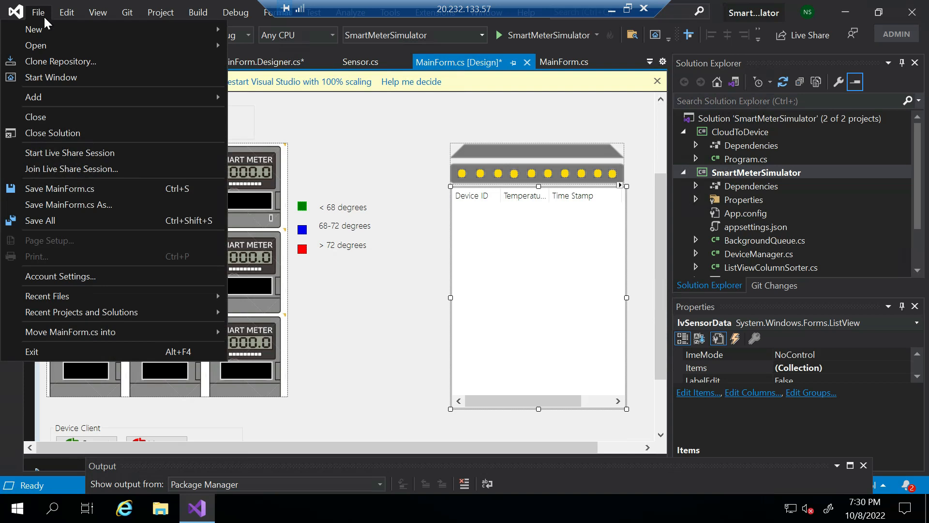
click(160, 509)
Step: Open the starter-project folder from Frequent folders and select CloudToDevice
click(160, 509)
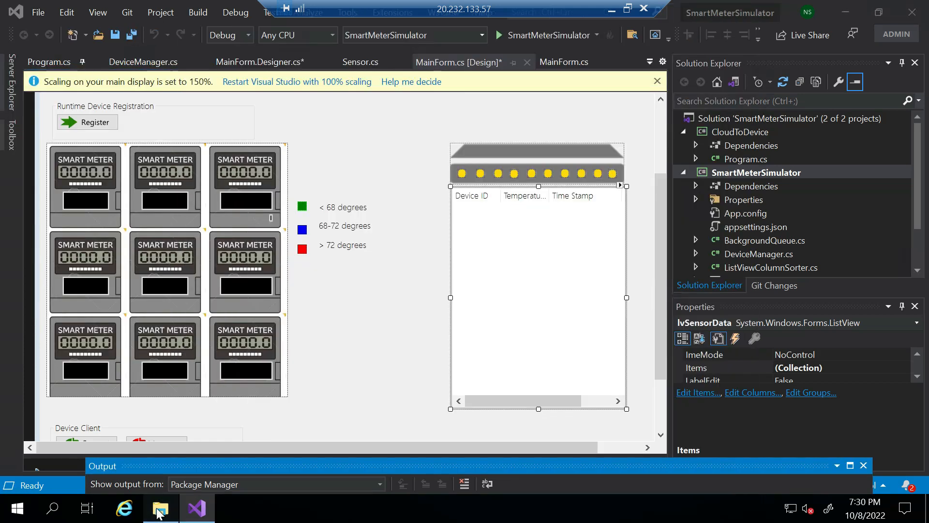
click(159, 510)
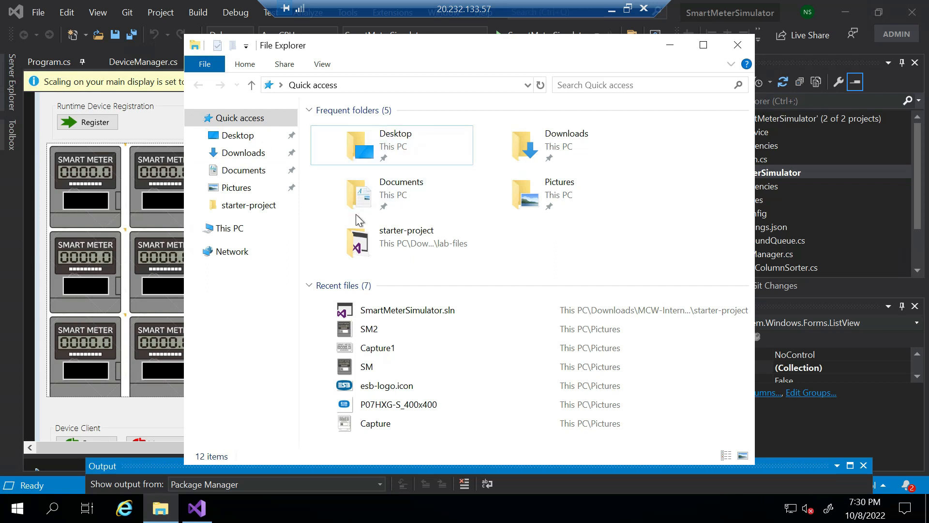
click(407, 242)
double_click(405, 238)
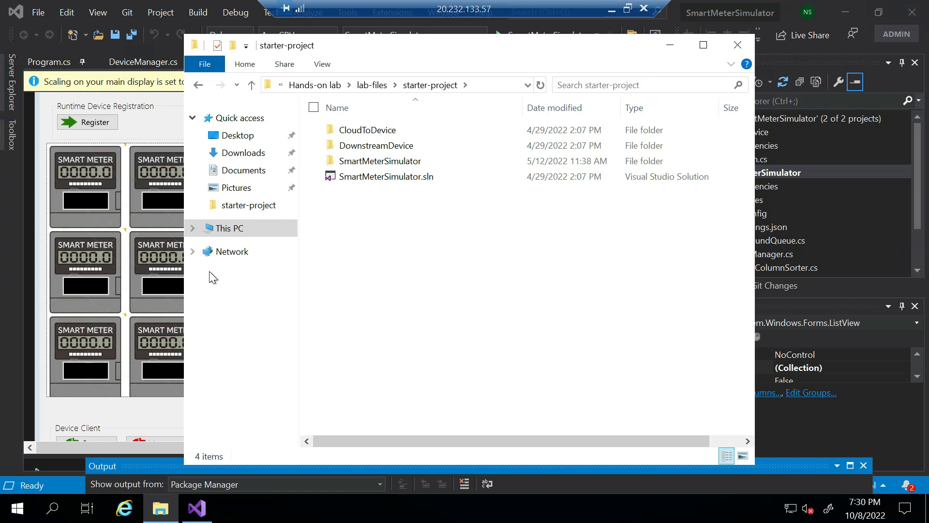
key(Down)
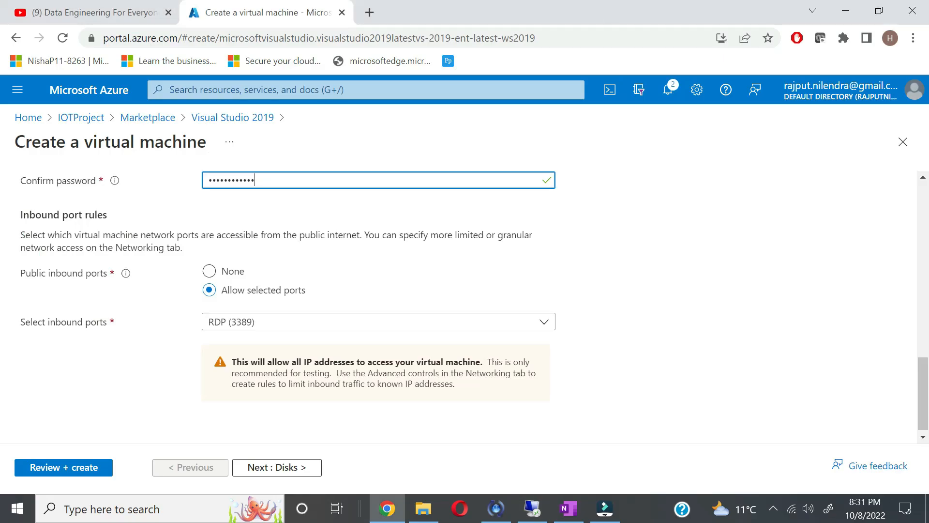
click(532, 509)
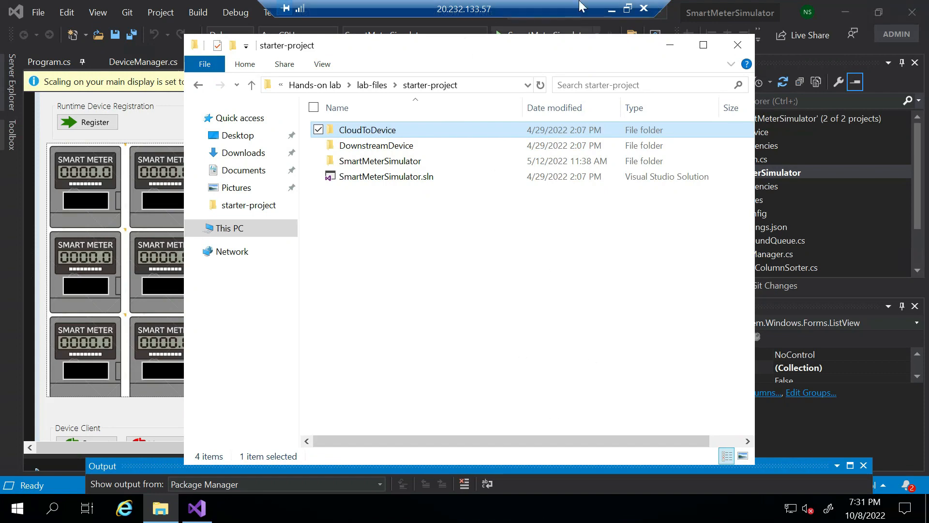
click(612, 10)
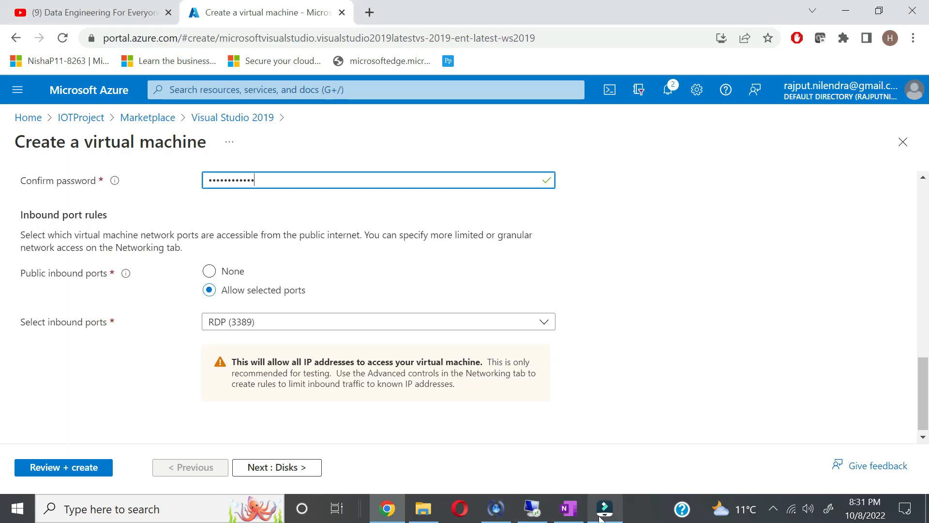
click(603, 510)
click(266, 73)
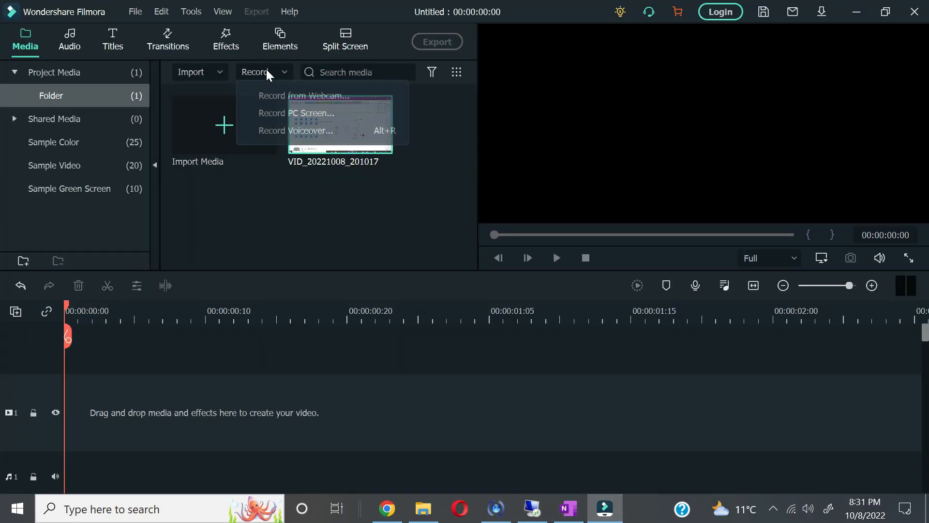
click(279, 112)
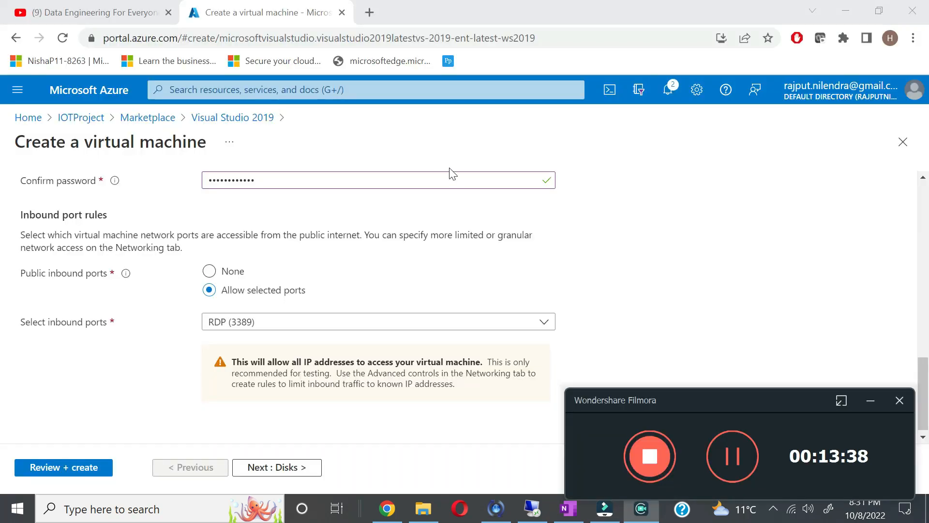
click(733, 456)
click(733, 456)
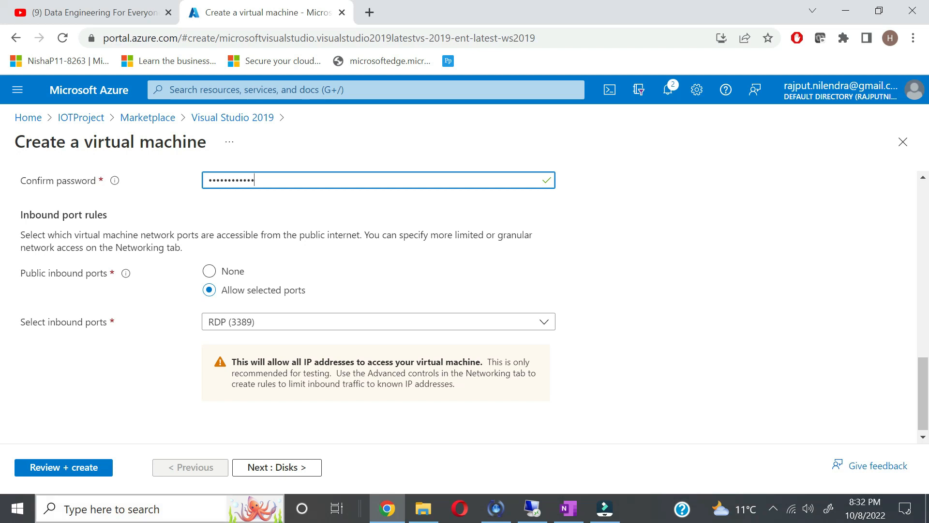
key(super)
text(rdp)
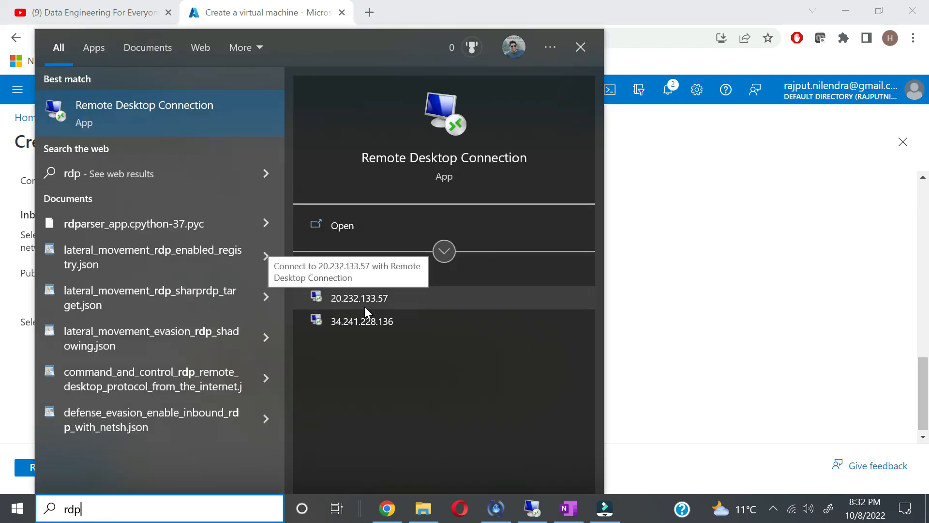
click(708, 360)
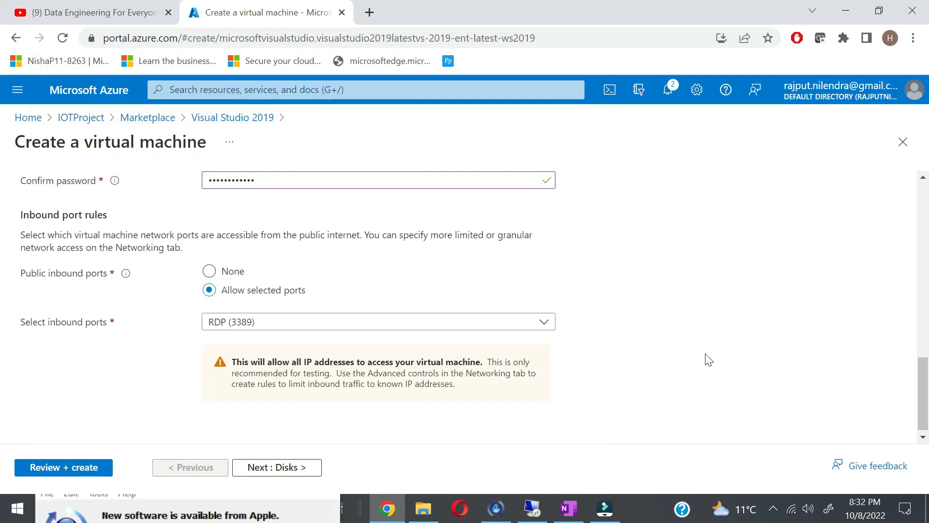
mouse_move(530, 517)
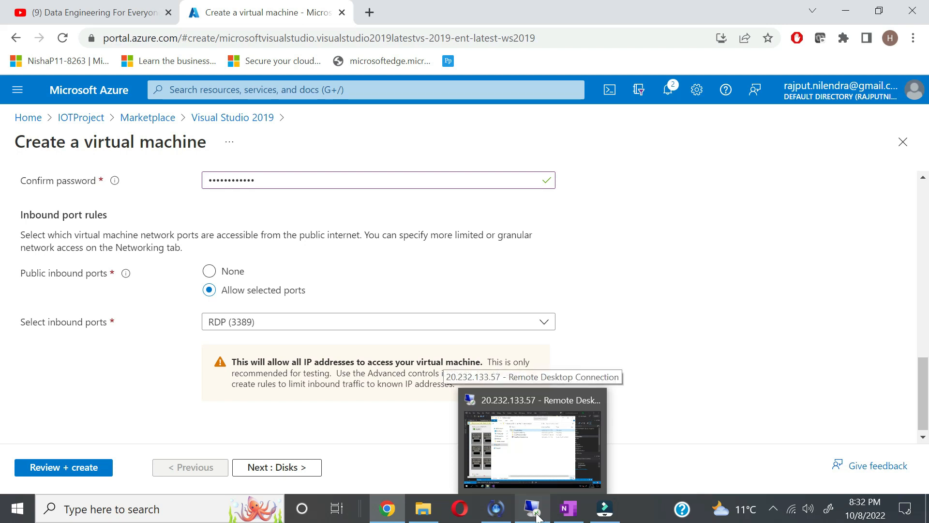
click(538, 516)
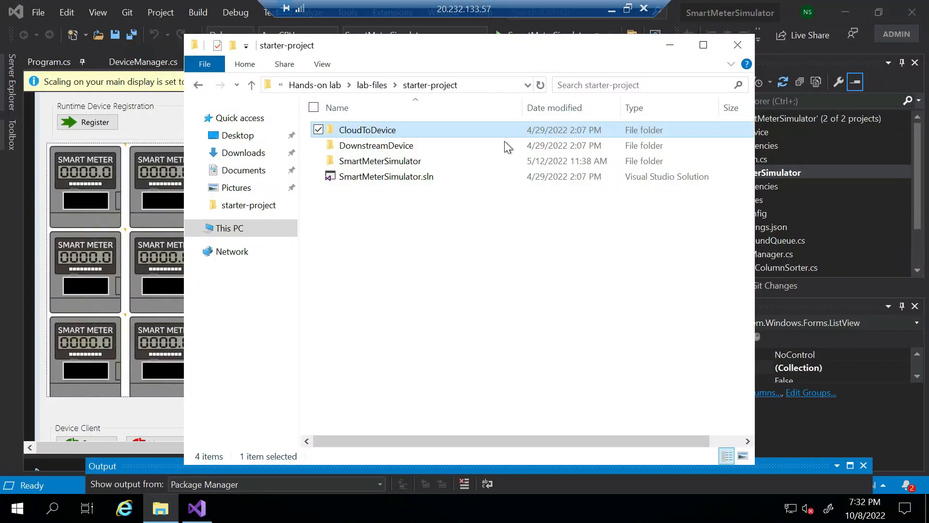
Step: Maximize File Explorer, then return to the SmartMeterSimulator solution in Visual Studio
click(701, 46)
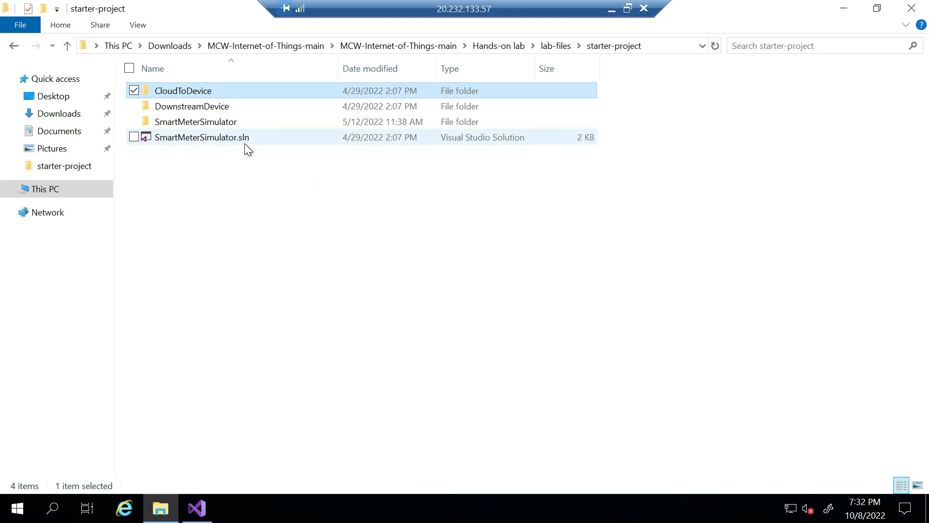
mouse_move(199, 508)
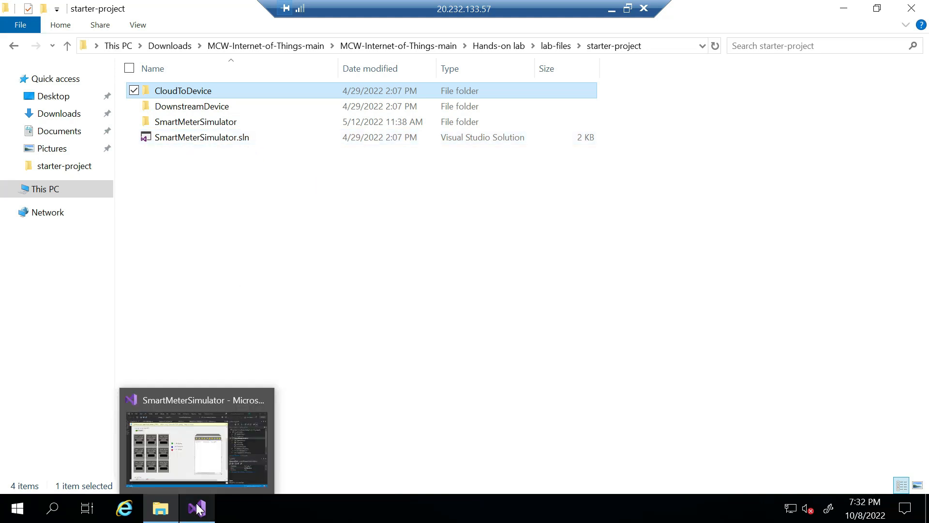
click(198, 508)
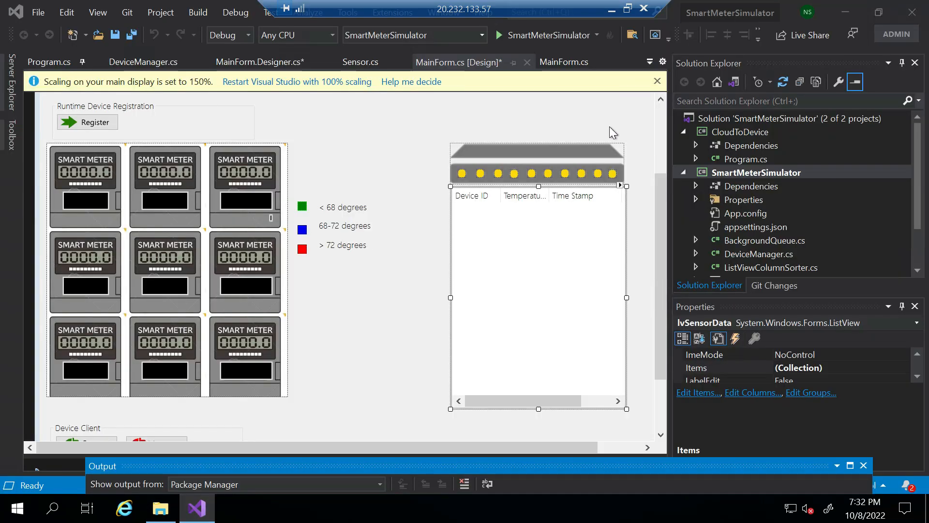
Step: Dismiss the display scaling notice and scroll the MainForm designer to the DPS key and ID scope fields
click(657, 81)
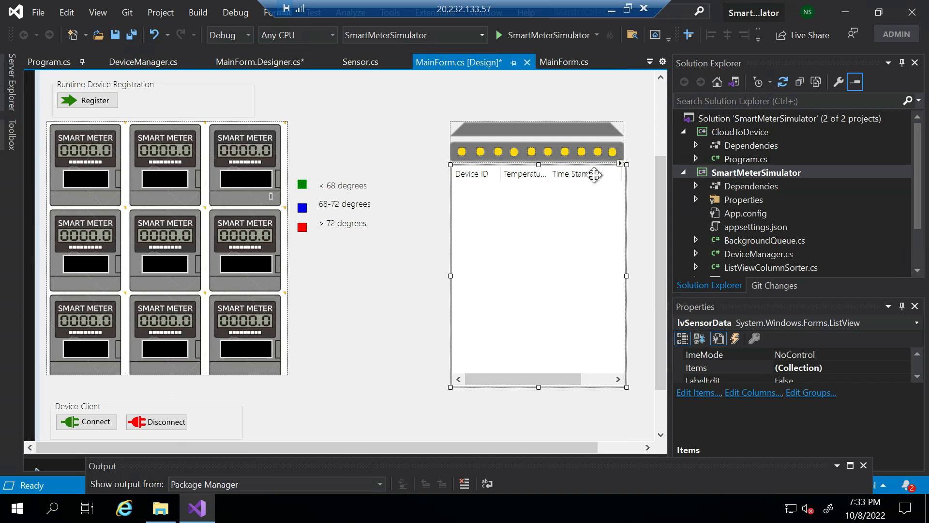
drag(658, 198, 657, 103)
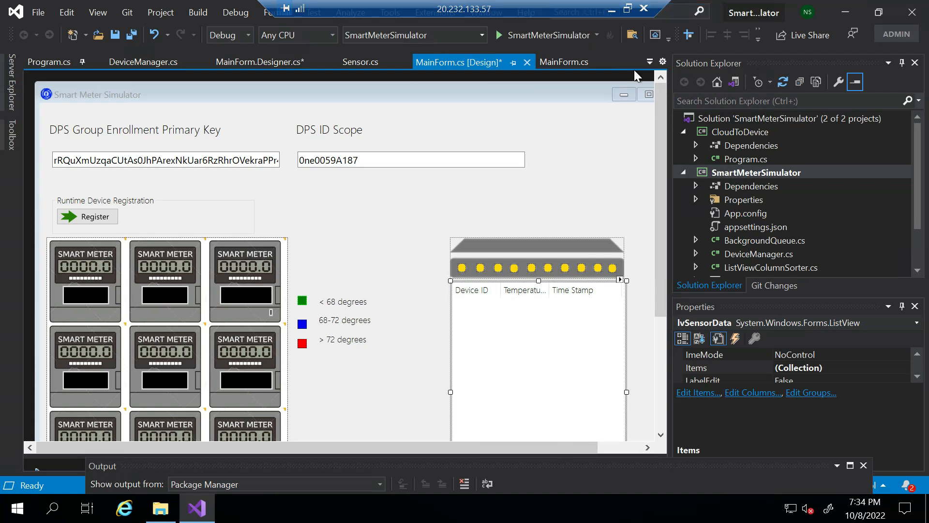
click(611, 10)
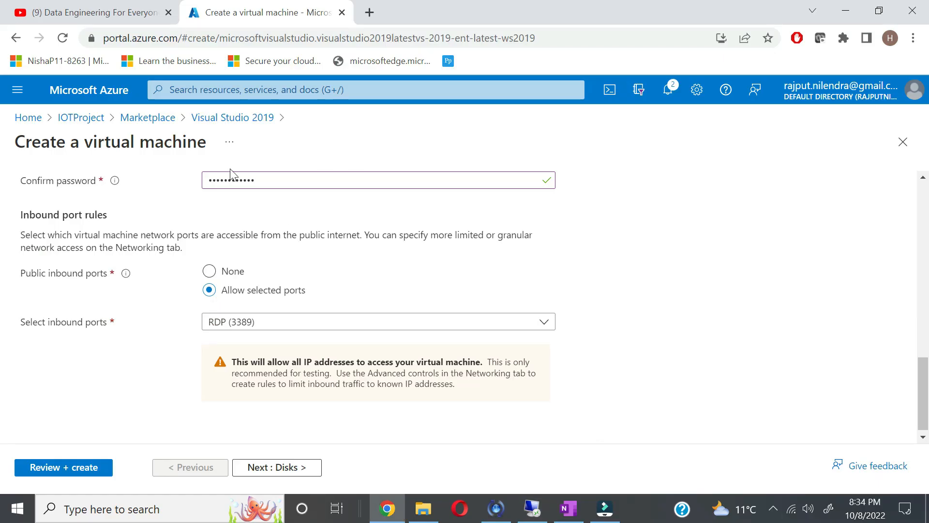
Step: Return to IOTProject, confirming the unfinished virtual machine is discarded
scroll(234, 174, up, 2)
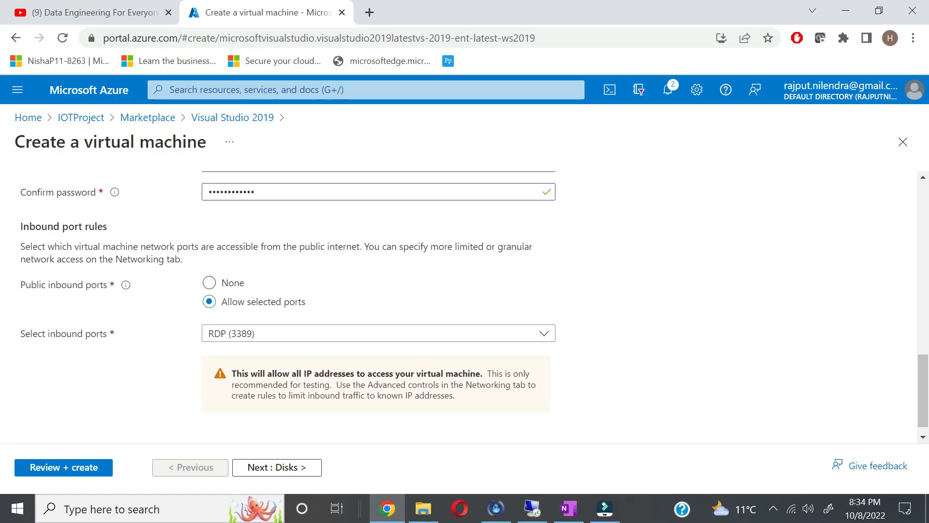
click(95, 123)
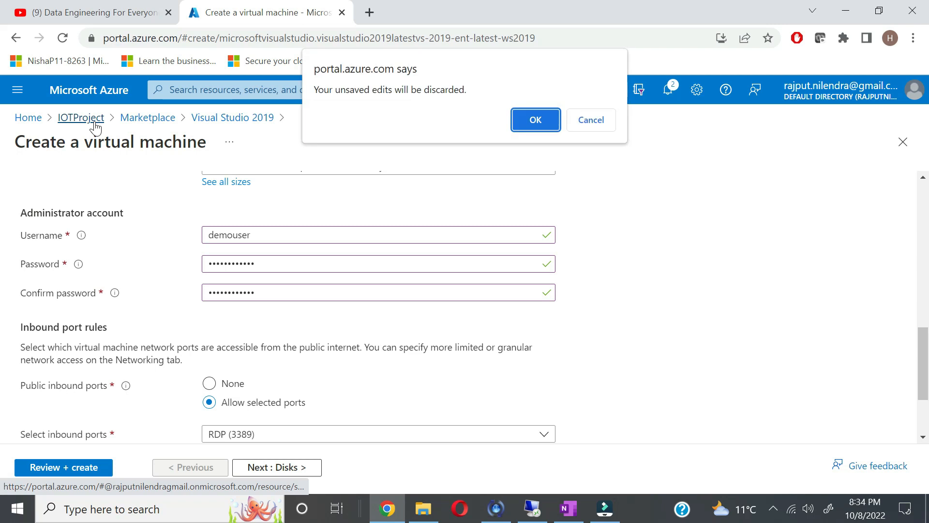
click(533, 125)
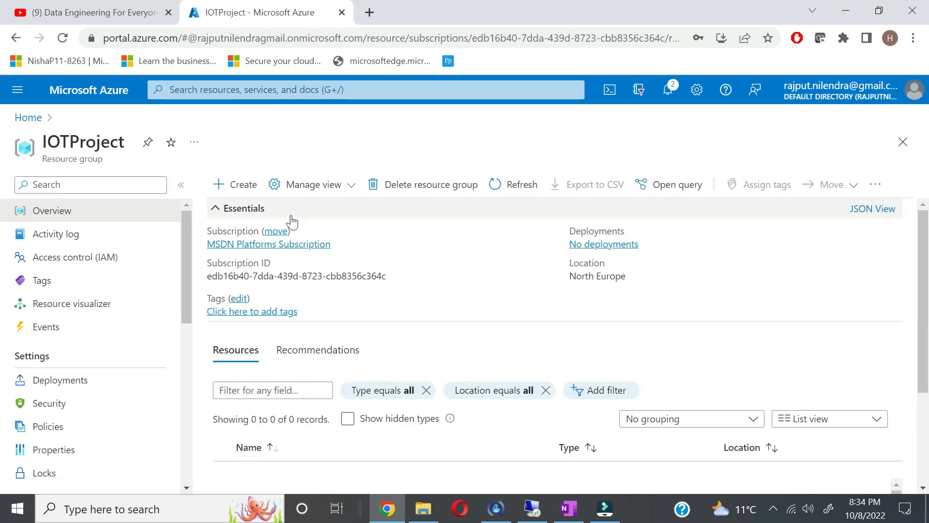
Step: Find Azure Databricks in the Marketplace and start creating a workspace
click(243, 185)
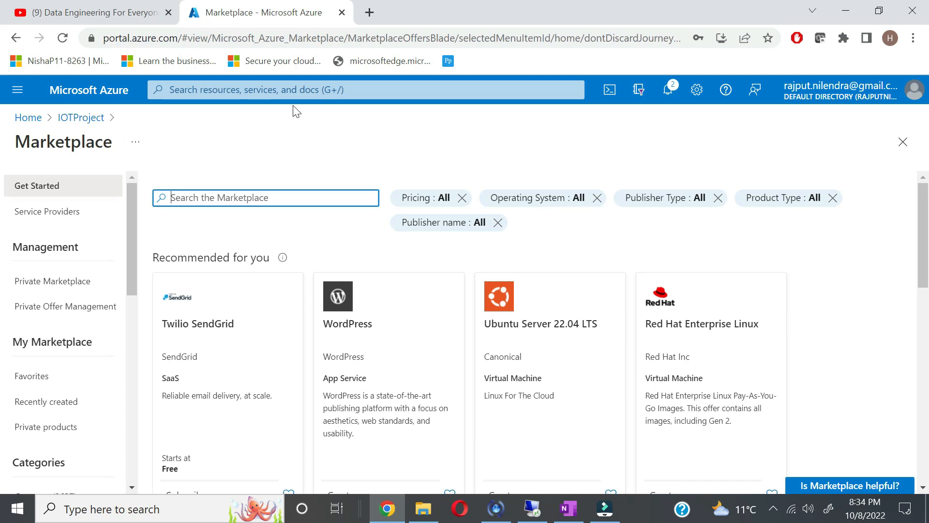
text(databric)
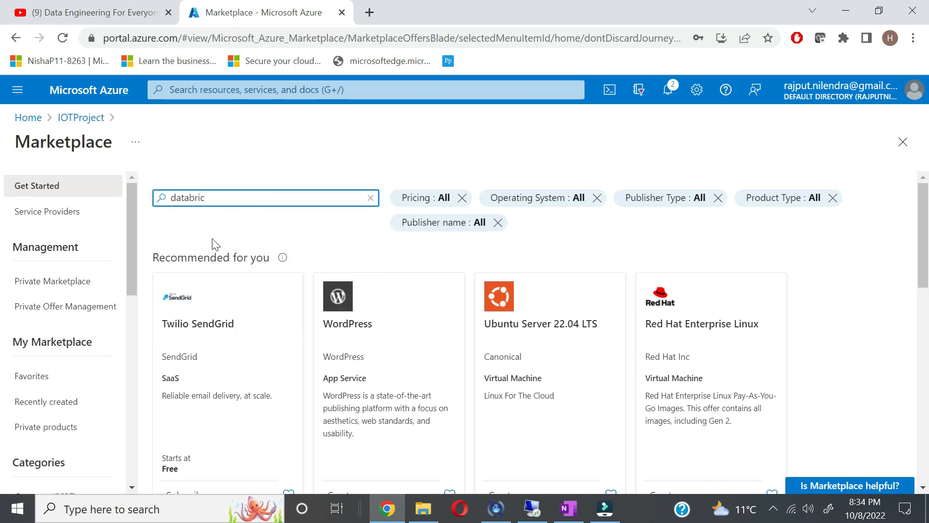
text(ks)
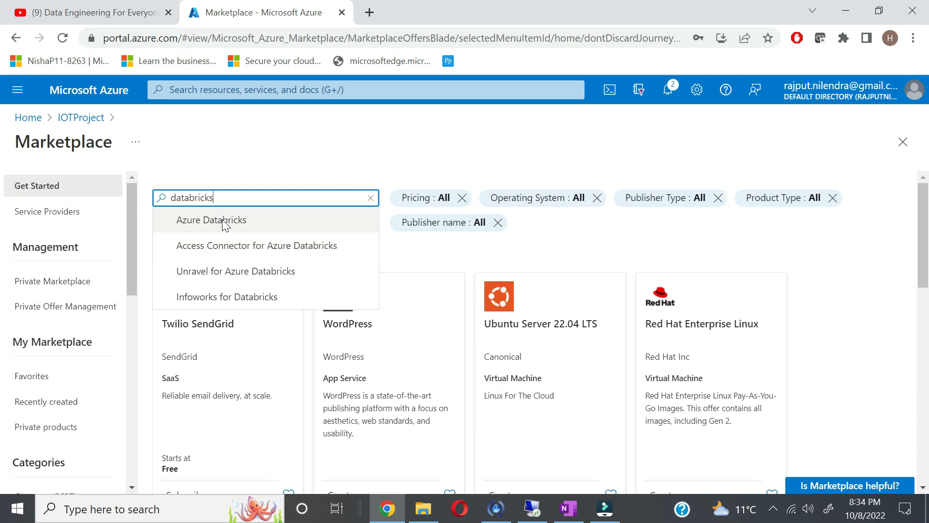
click(222, 220)
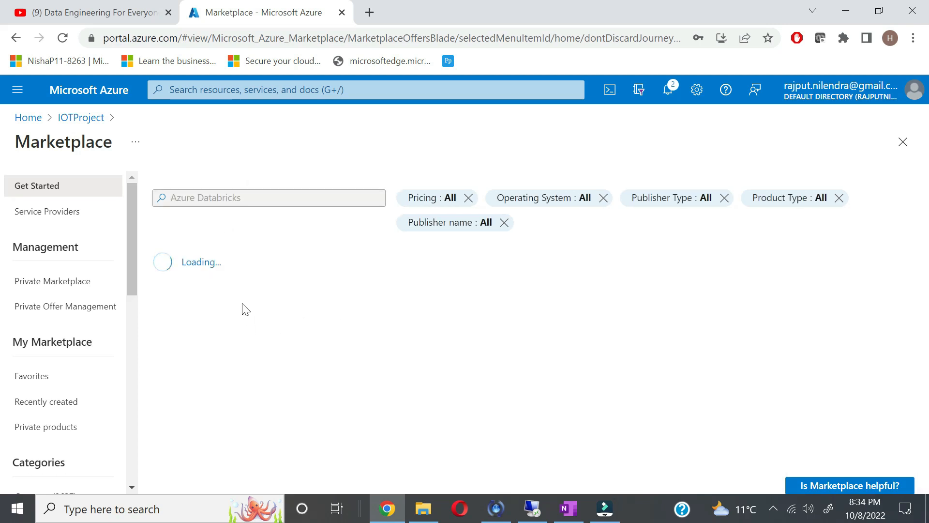
click(188, 312)
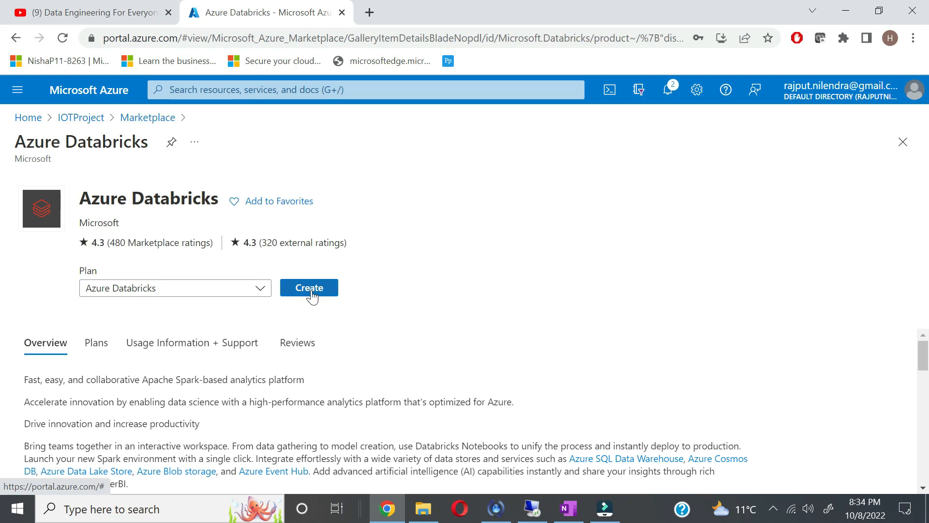
click(312, 292)
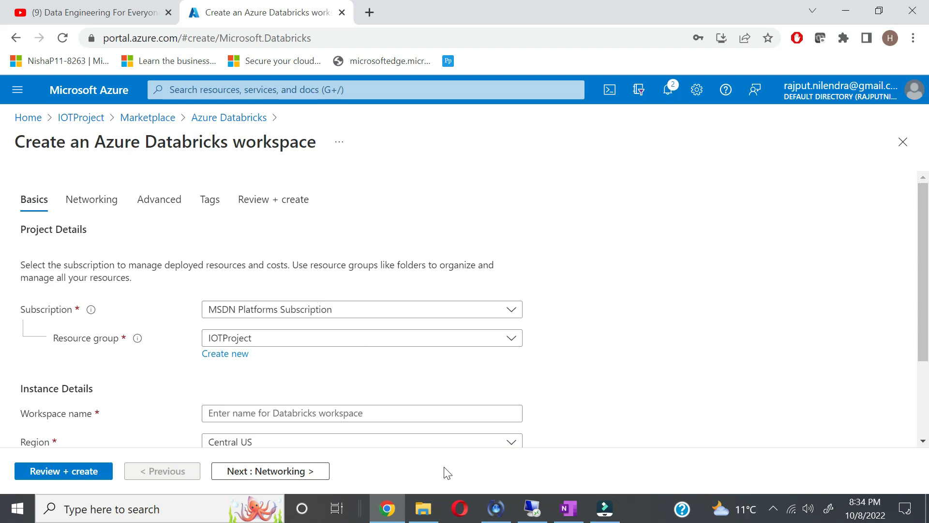
Step: Enter IOTDataBricks as the Databricks workspace name
scroll(373, 291, down, 2)
click(360, 333)
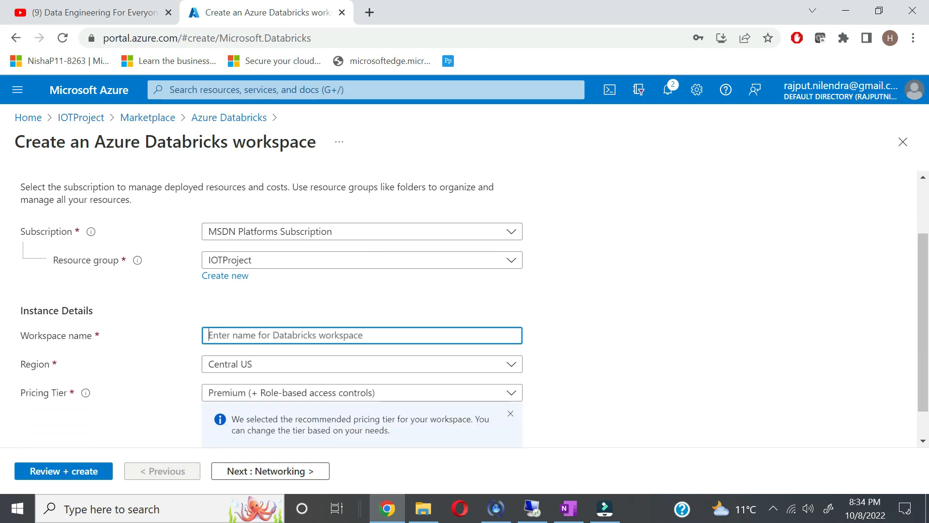
text(IO)
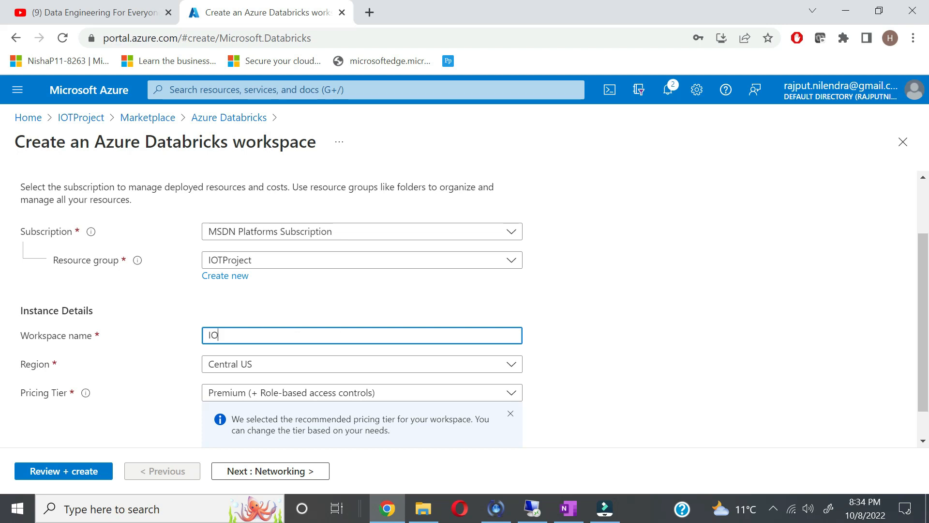
text(TDataBricks)
Step: Set the workspace region to North Europe and the pricing tier to Standard, then continue to Networking
scroll(616, 380, down, 1)
click(487, 337)
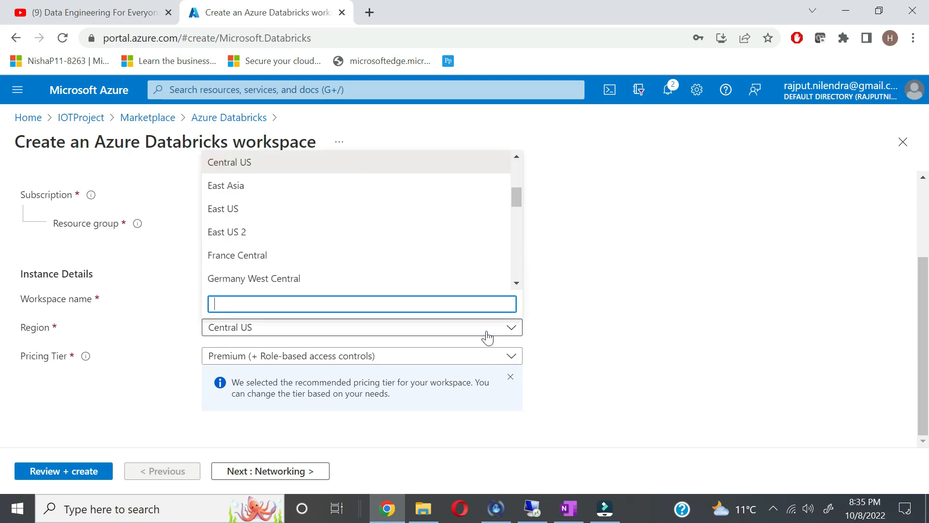
text(eur)
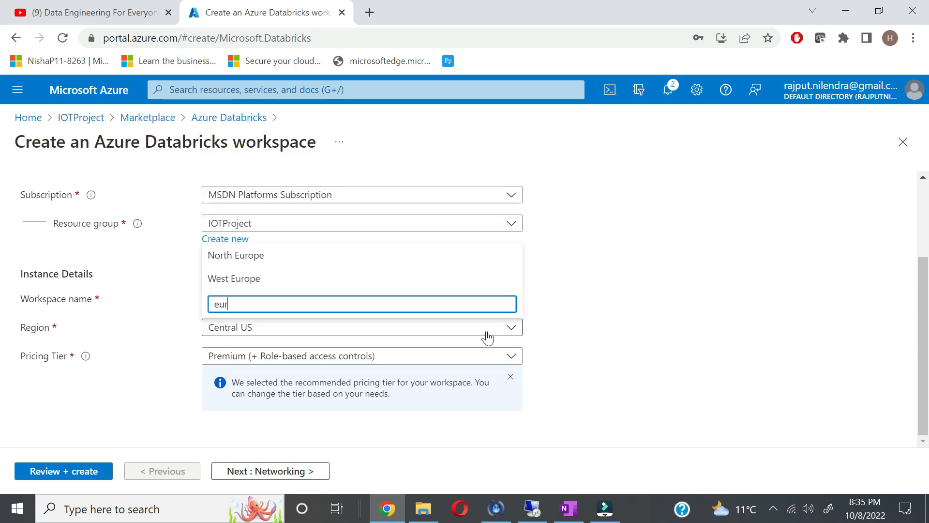
click(250, 256)
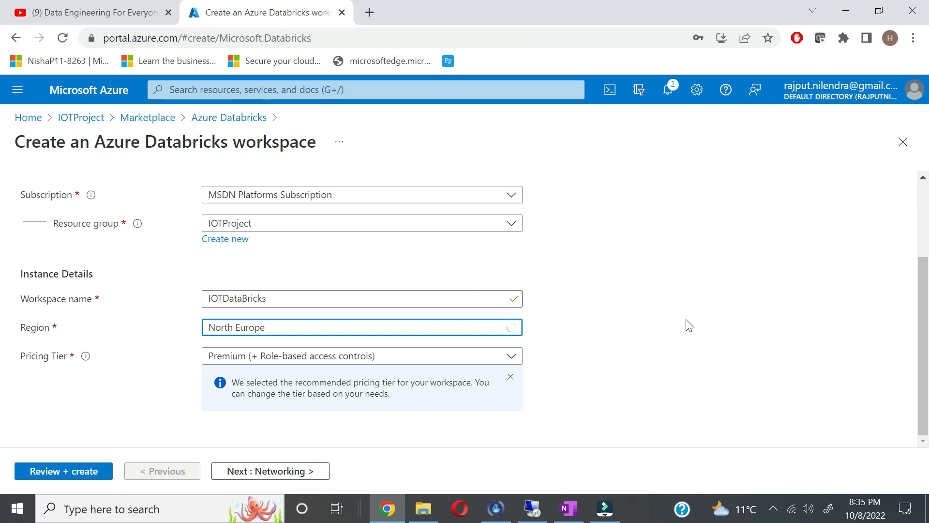
click(511, 377)
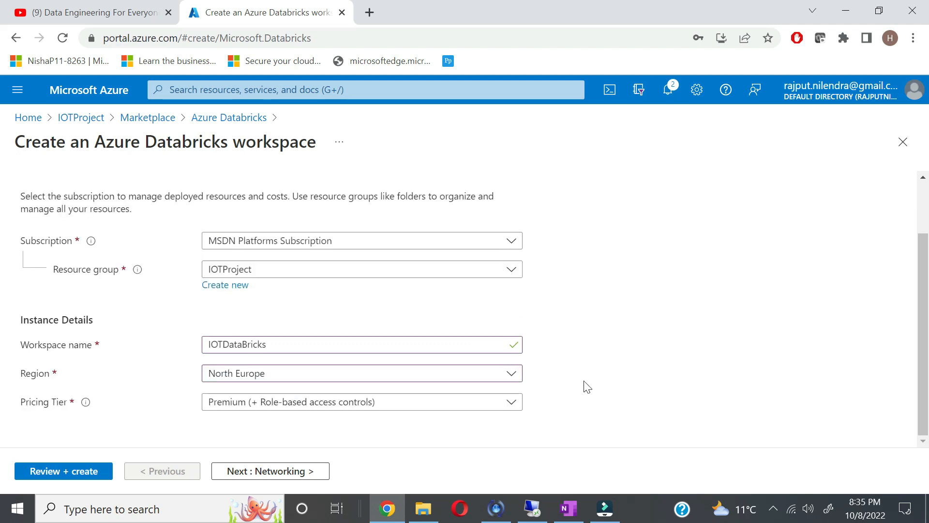
click(514, 405)
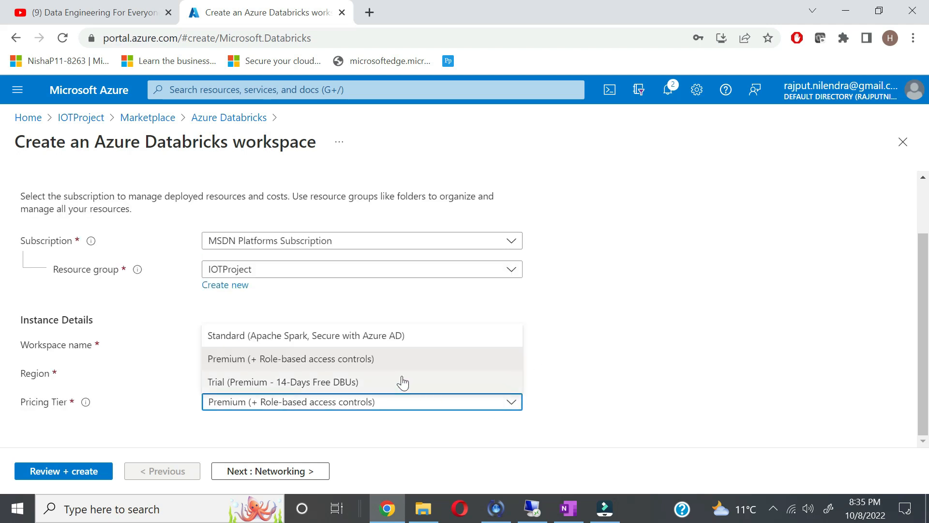
click(389, 340)
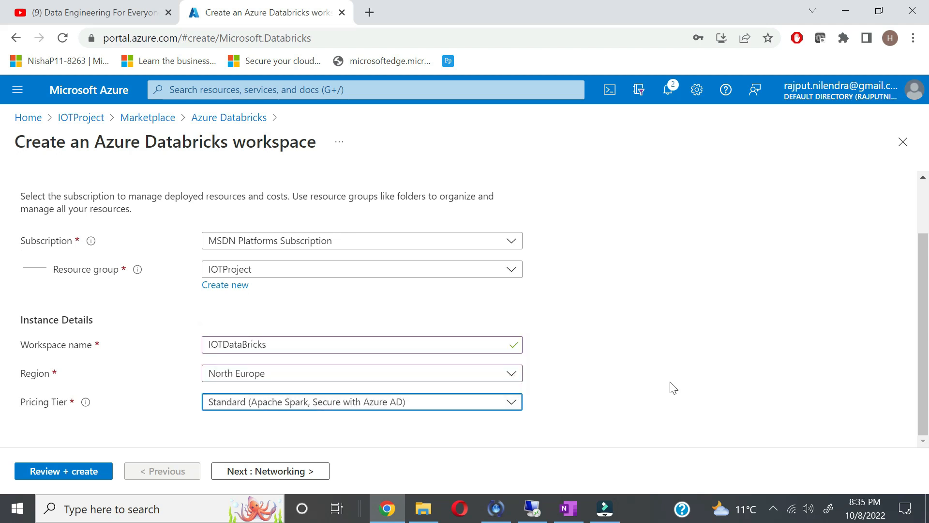
click(272, 472)
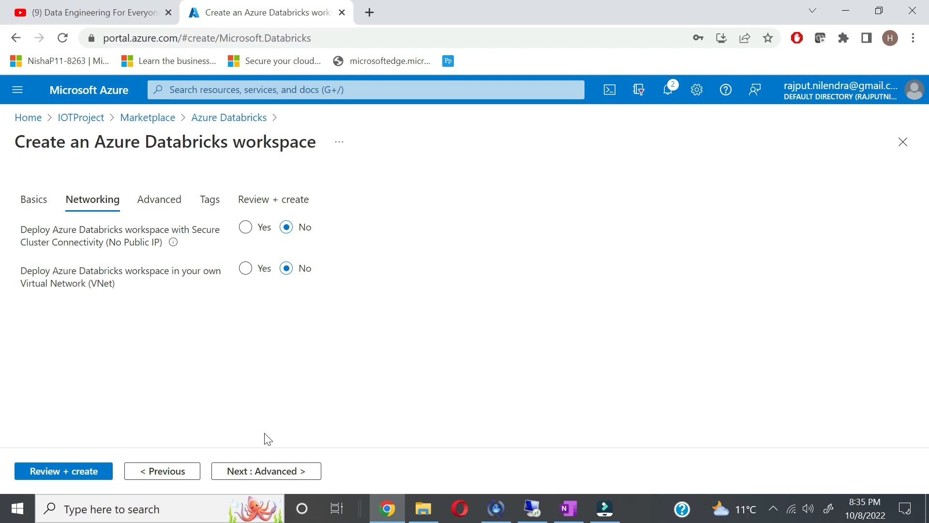
Step: Tag the IOTDataBricks workspace iotproject = iot, validate it, and create it
click(260, 475)
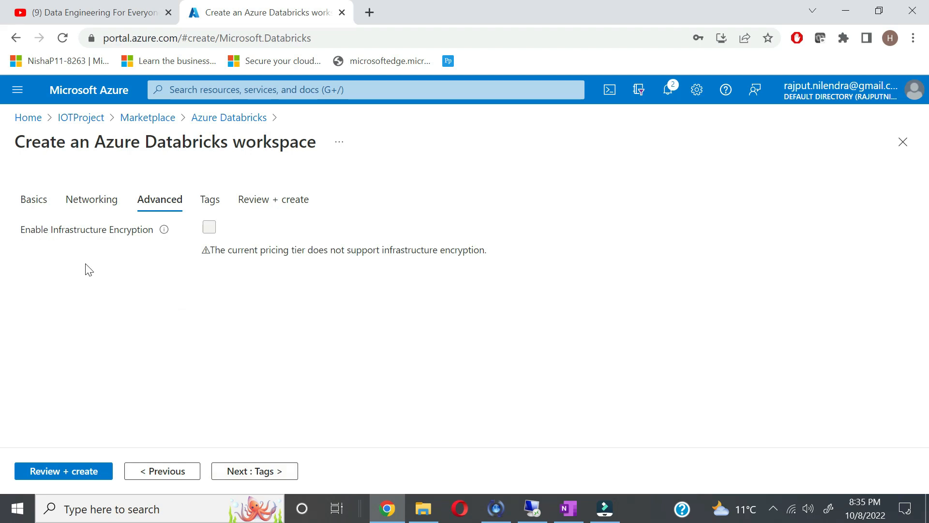
click(261, 478)
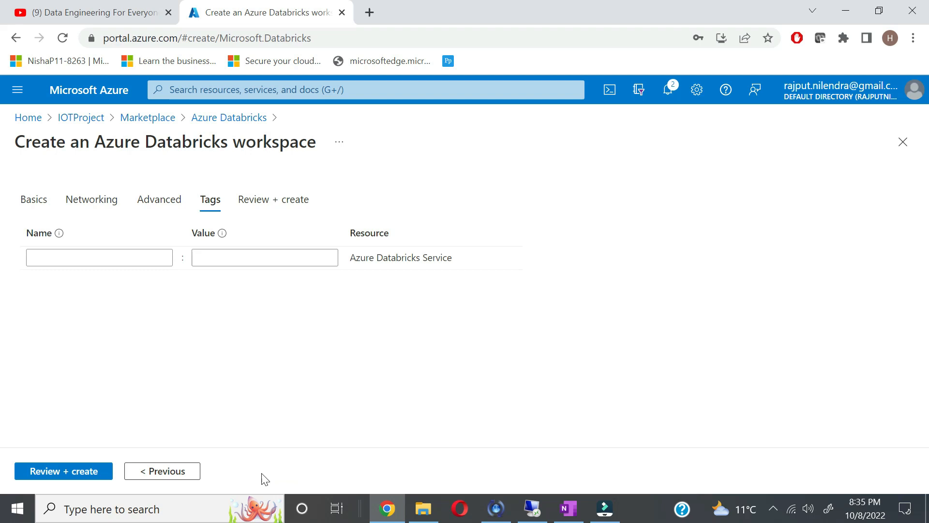
click(73, 258)
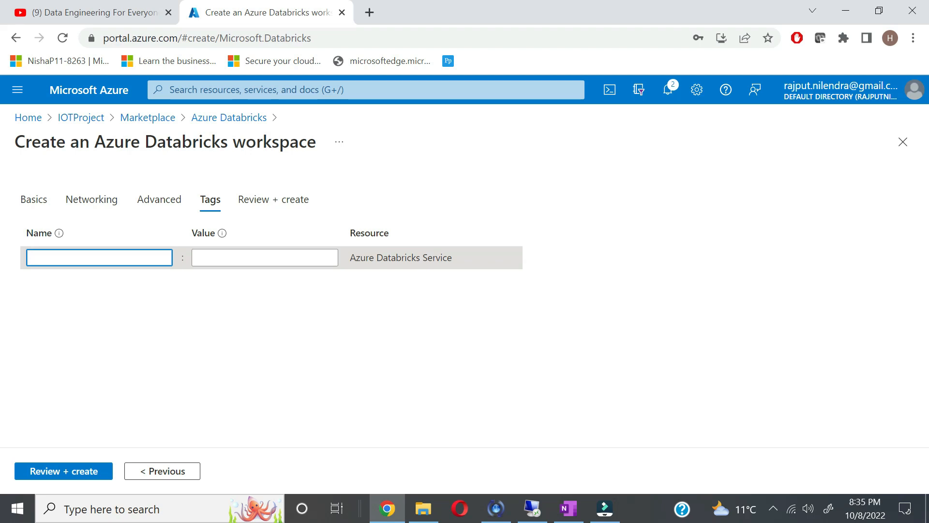
text(iot)
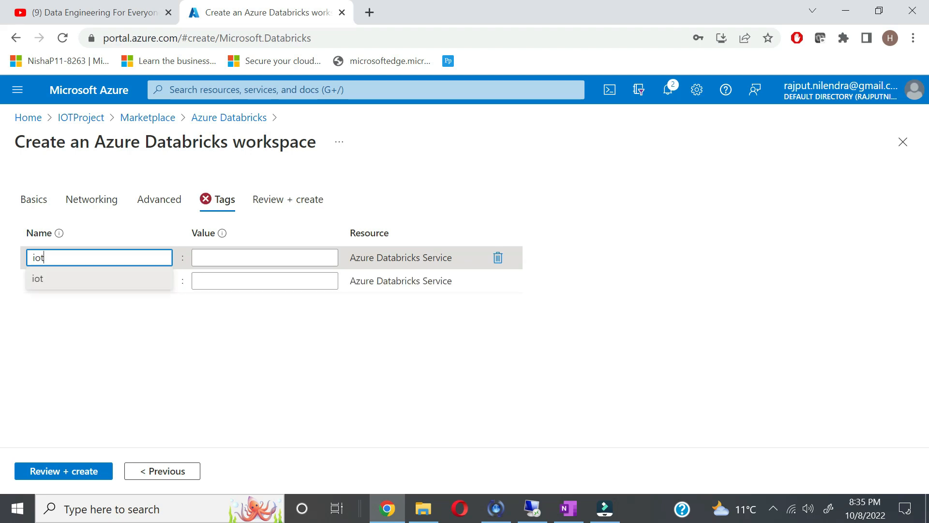
text(project)
key(Tab)
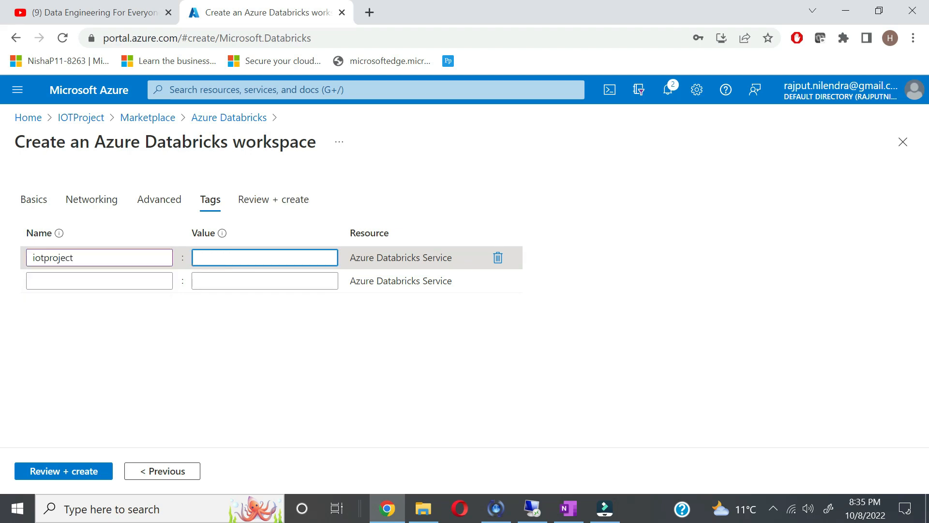
text(iot)
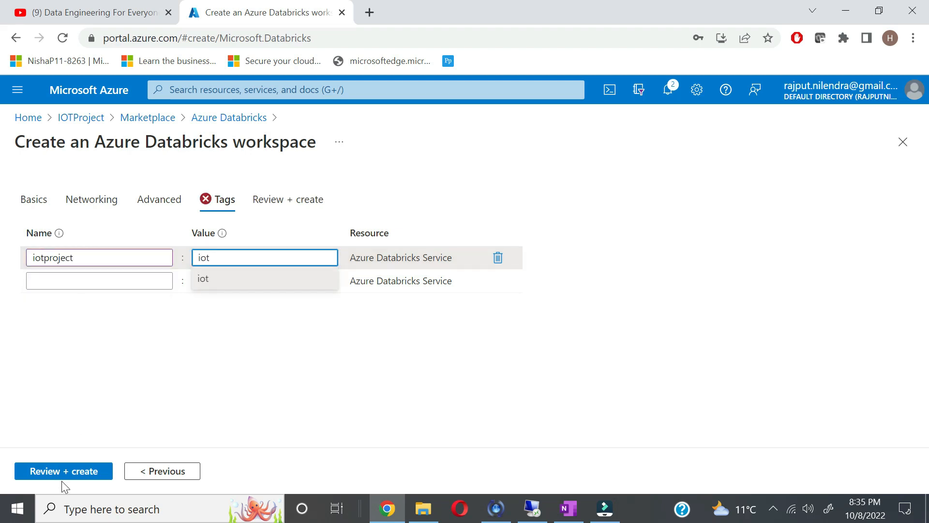
click(89, 485)
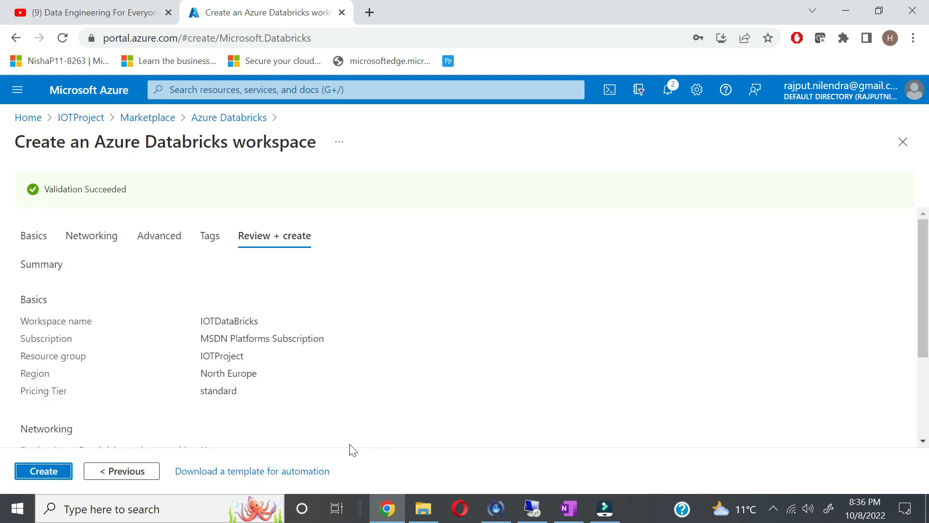
click(37, 473)
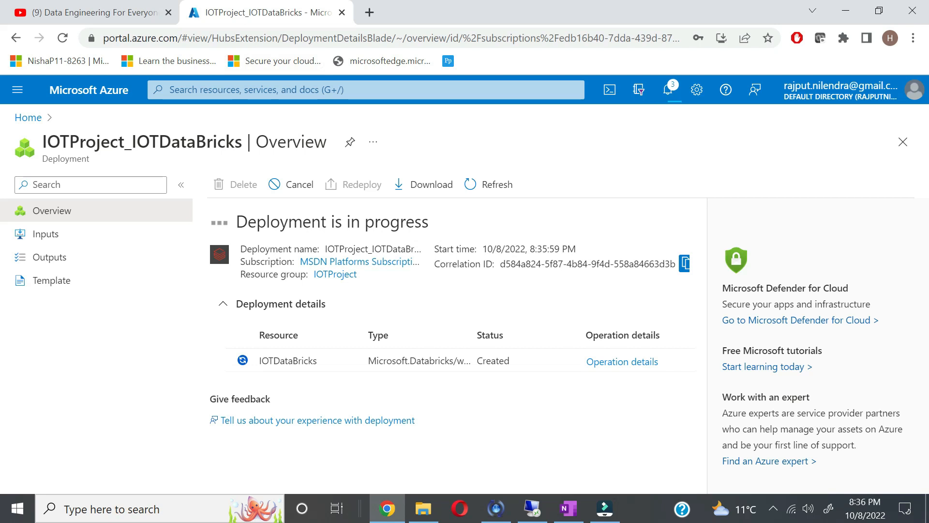
Step: Find IoT Hub through the portal search and start creating a new hub
click(309, 90)
text(IOt Hub)
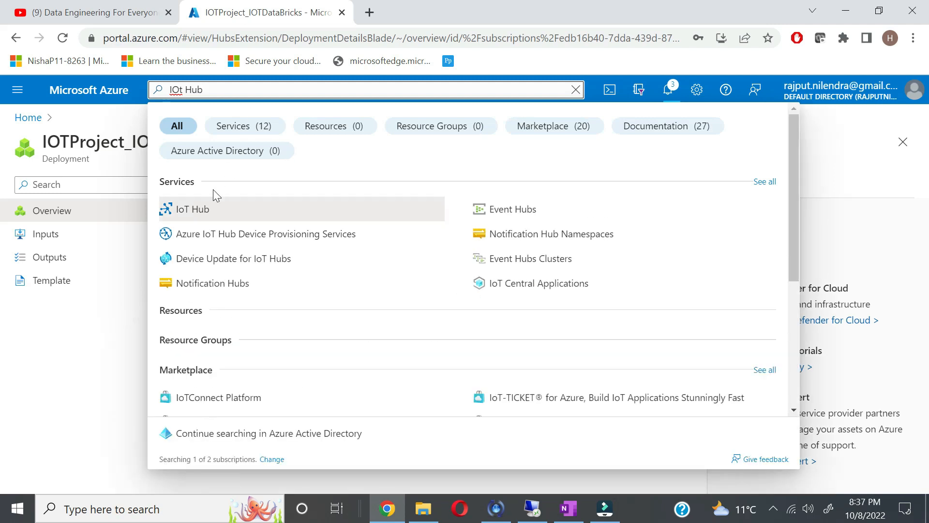
click(192, 212)
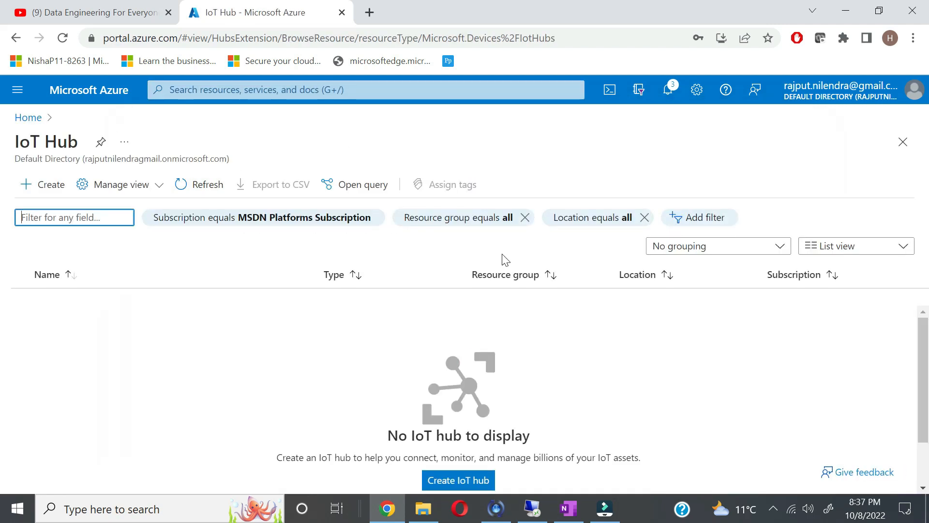
click(446, 484)
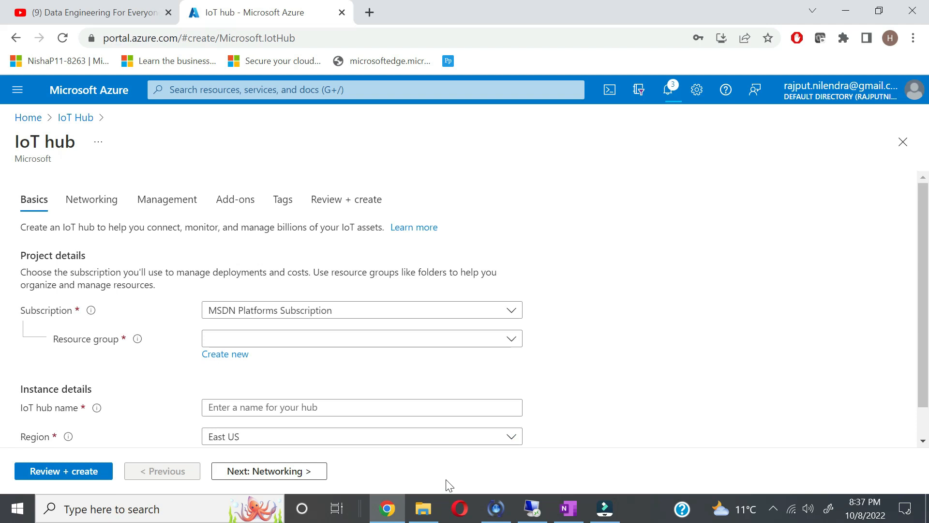
Step: Put the hub in resource group IOTProject and name it testiothub101
click(494, 345)
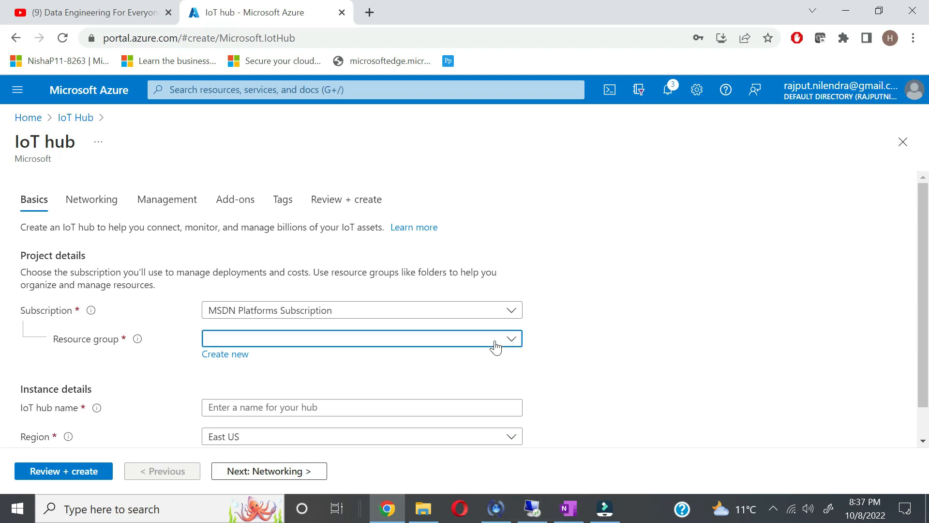
click(353, 419)
scroll(353, 419, down, 1)
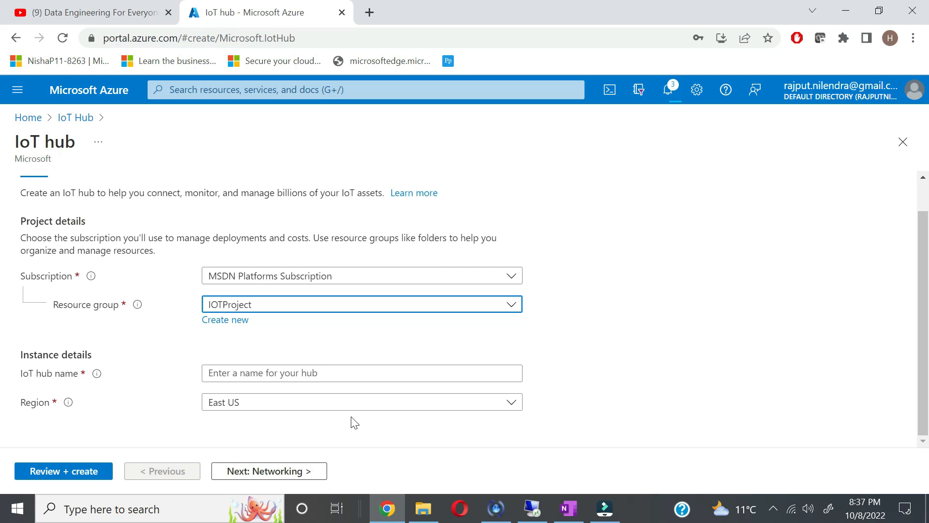
click(296, 373)
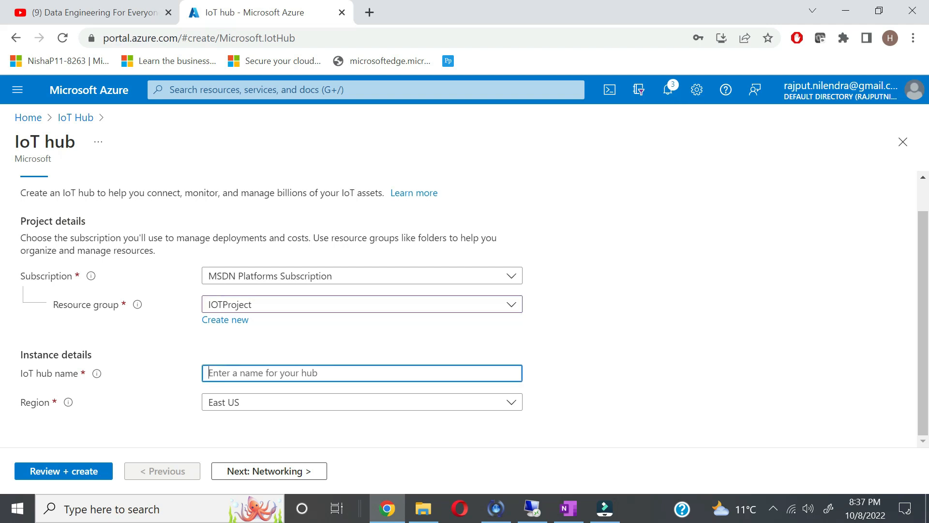
text(IO)
key(BackSpace)
key(BackSpace)
text(testiothub)
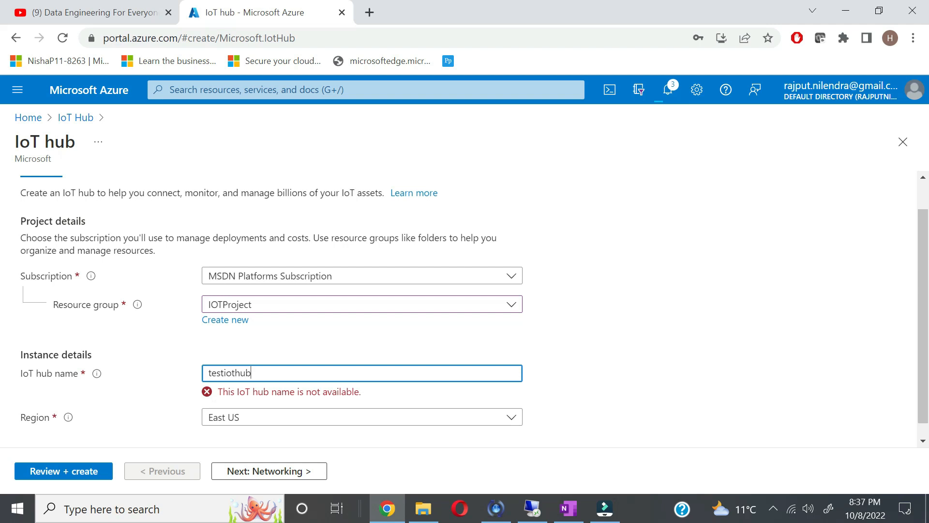
scroll(396, 382, down, 1)
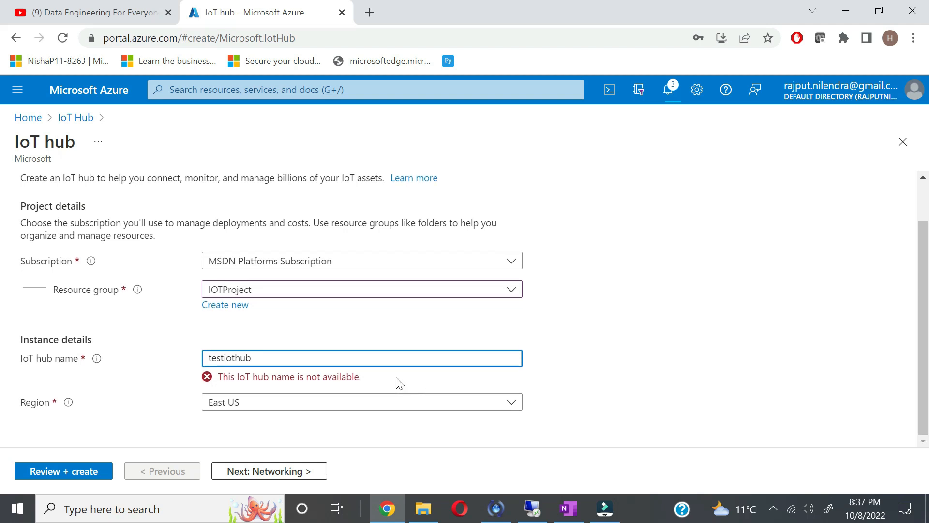
text(b101)
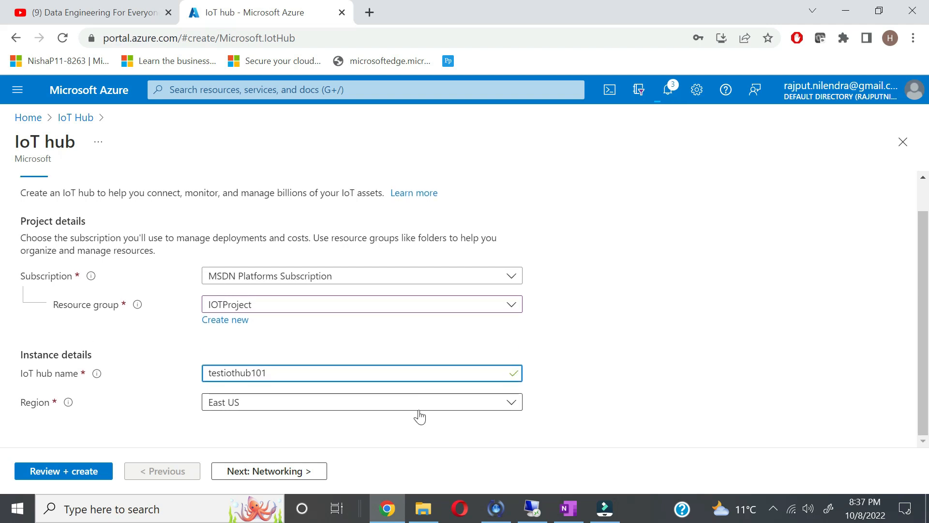
Step: Set the hub region to North Europe and continue to Networking
click(285, 409)
text(nort)
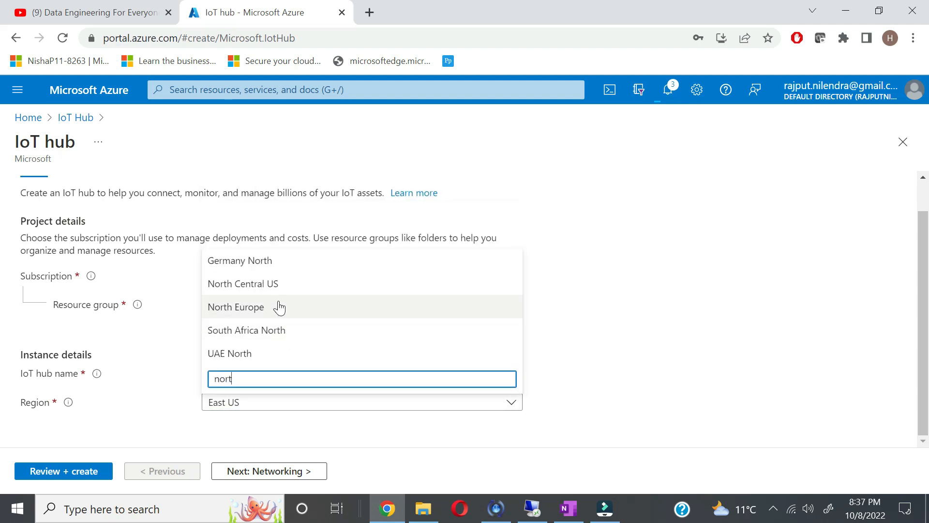
click(280, 308)
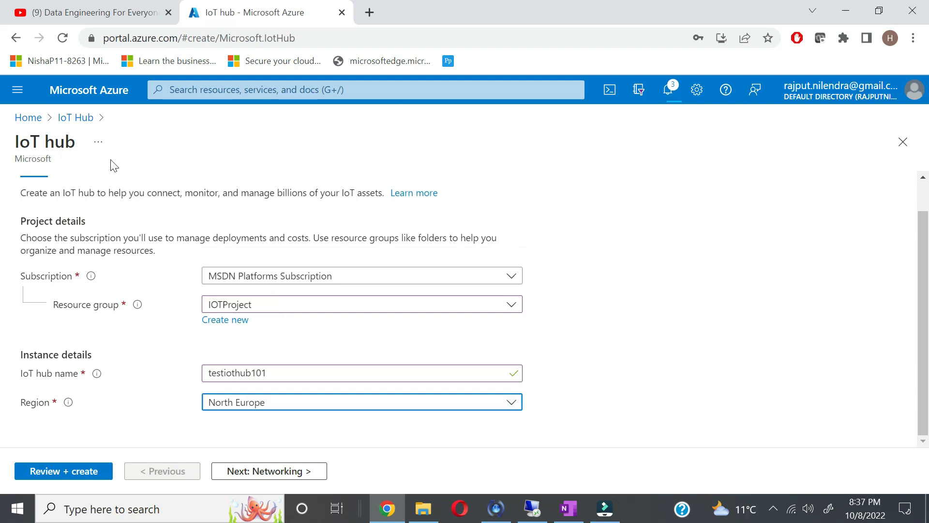
click(269, 472)
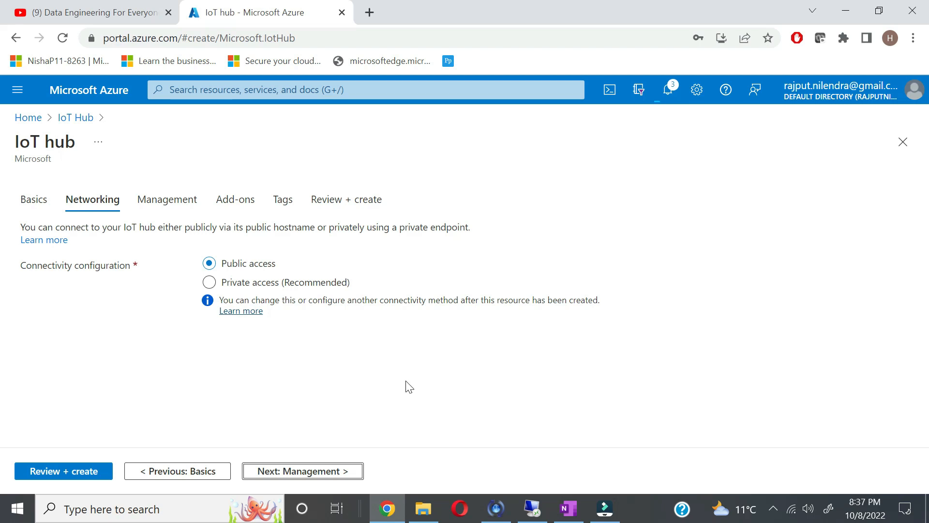
Step: Keep the S1: Standard tier on Management and dismiss the IOTDataBricks deployment notification
click(324, 476)
scroll(434, 403, down, 2)
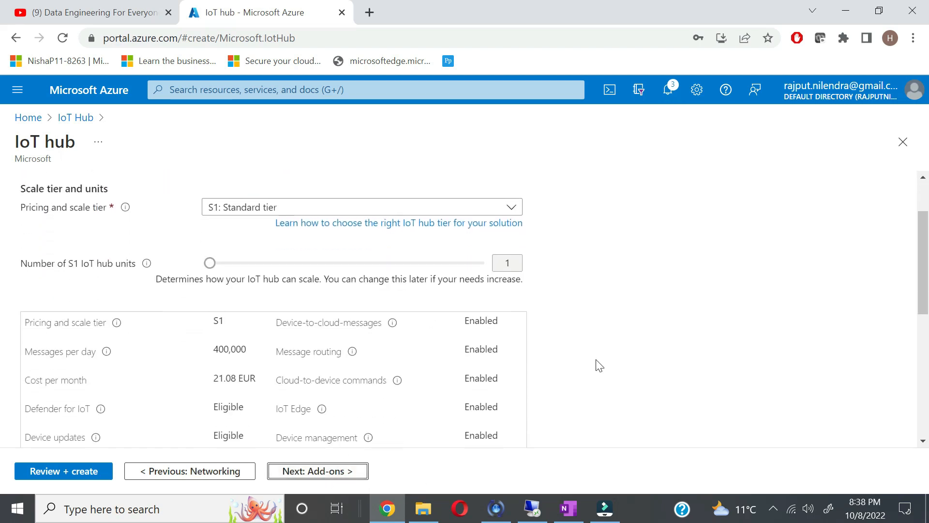
scroll(598, 362, up, 1)
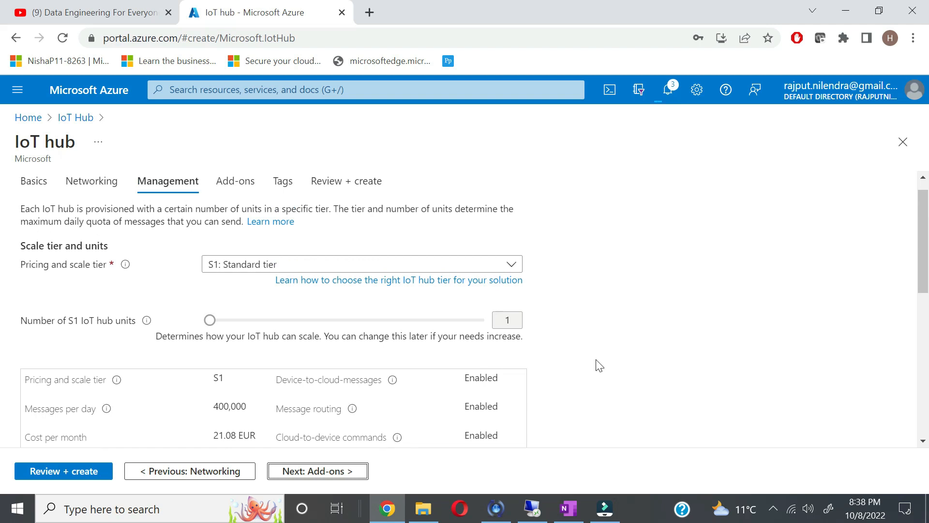
click(479, 266)
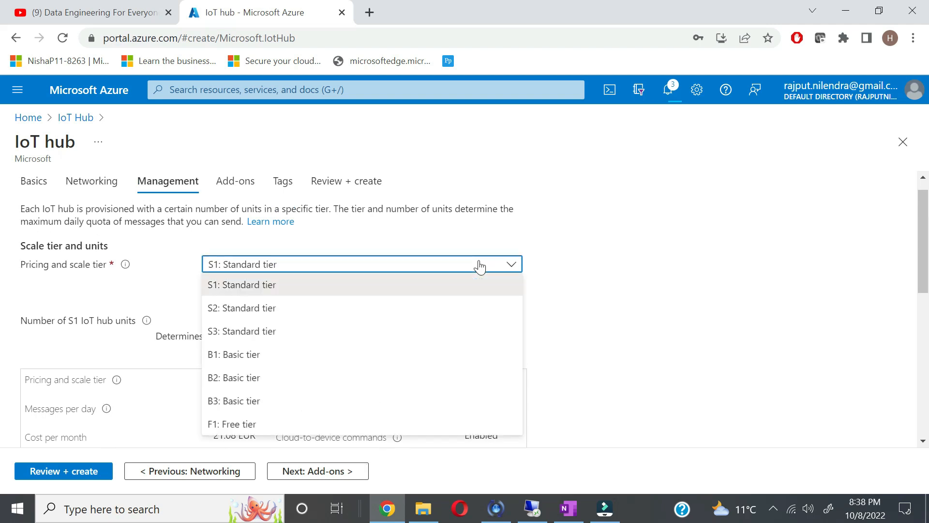
click(786, 360)
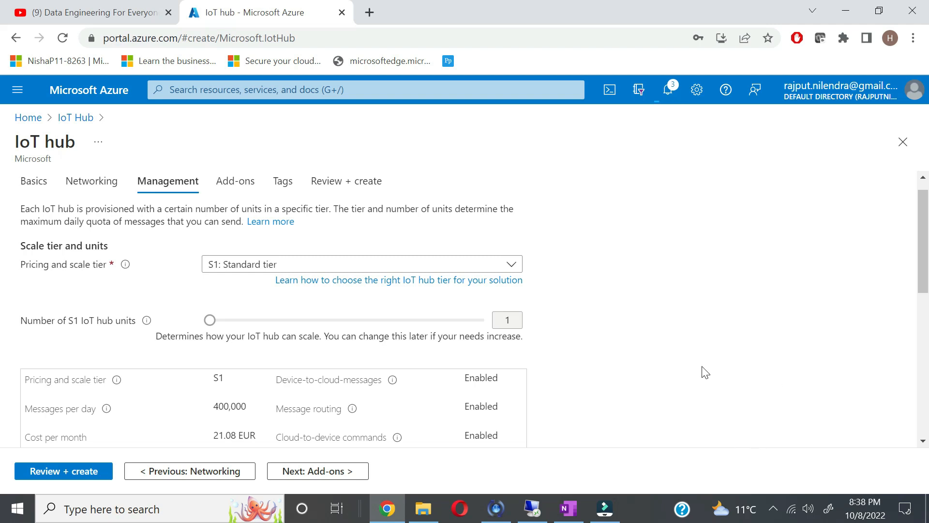
scroll(705, 371, down, 4)
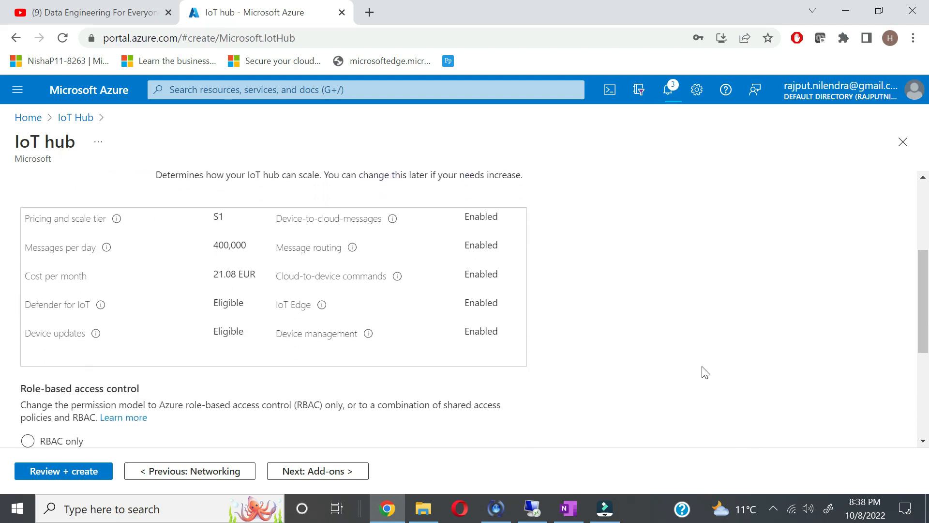
scroll(706, 372, up, 1)
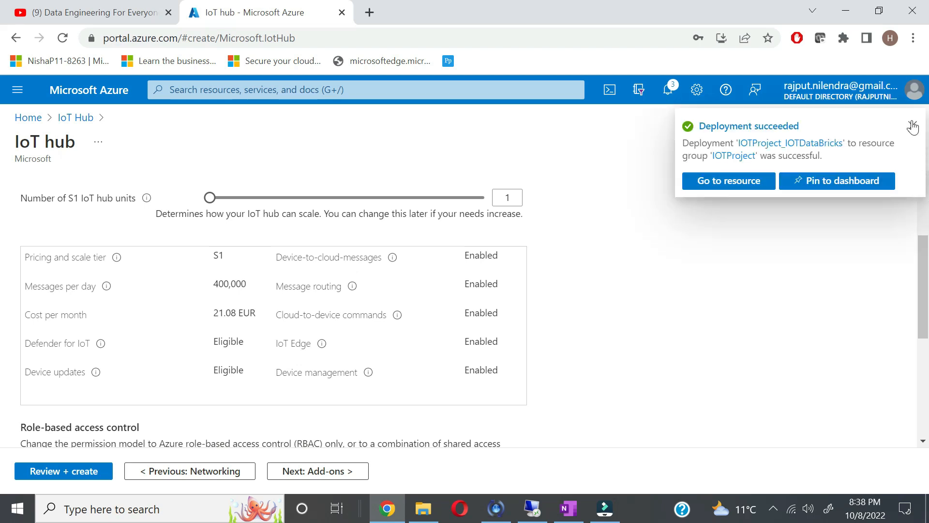
click(910, 128)
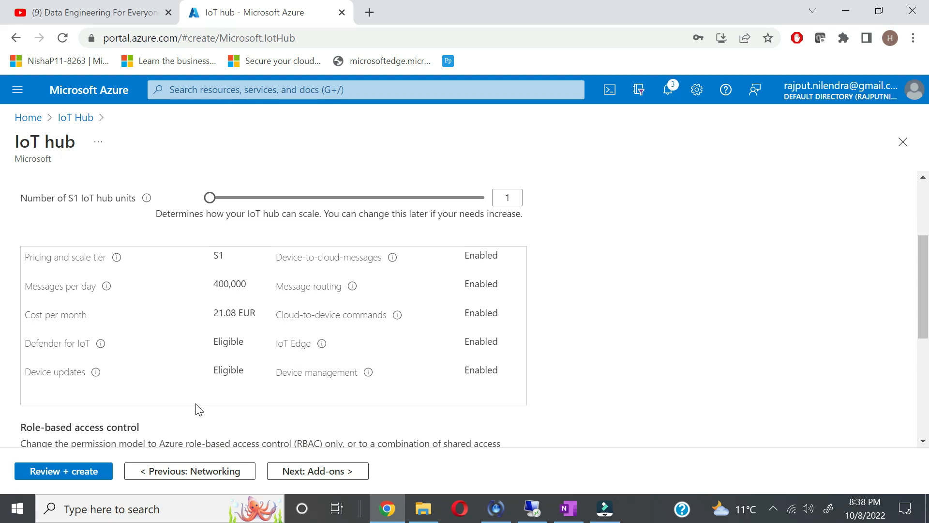
Step: Review the remaining management settings and the partitions info, then continue to Add-ons
scroll(197, 409, down, 1)
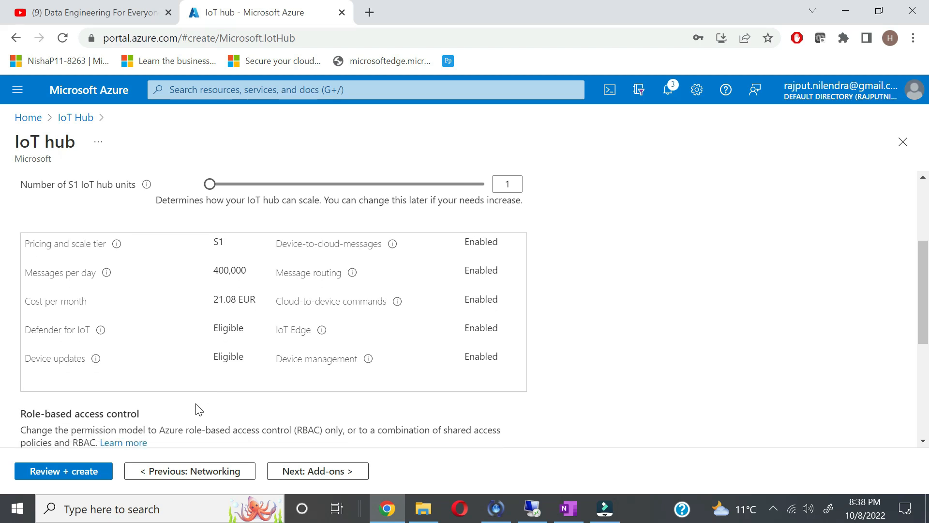
scroll(197, 409, down, 2)
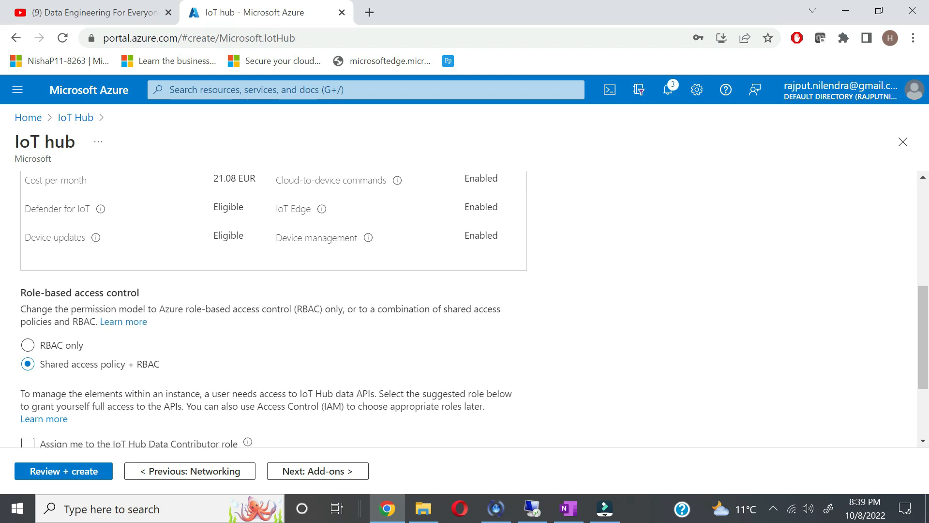
scroll(271, 310, down, 2)
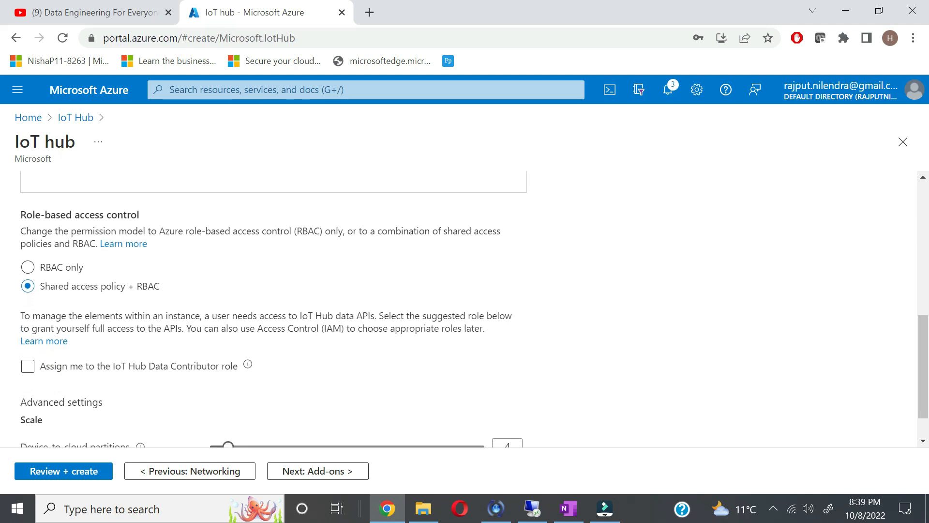
scroll(175, 403, down, 1)
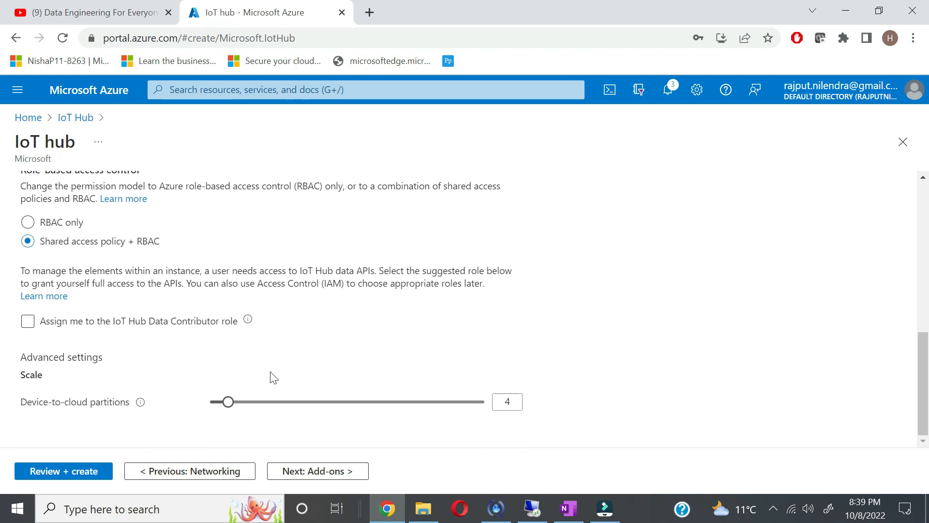
mouse_move(140, 408)
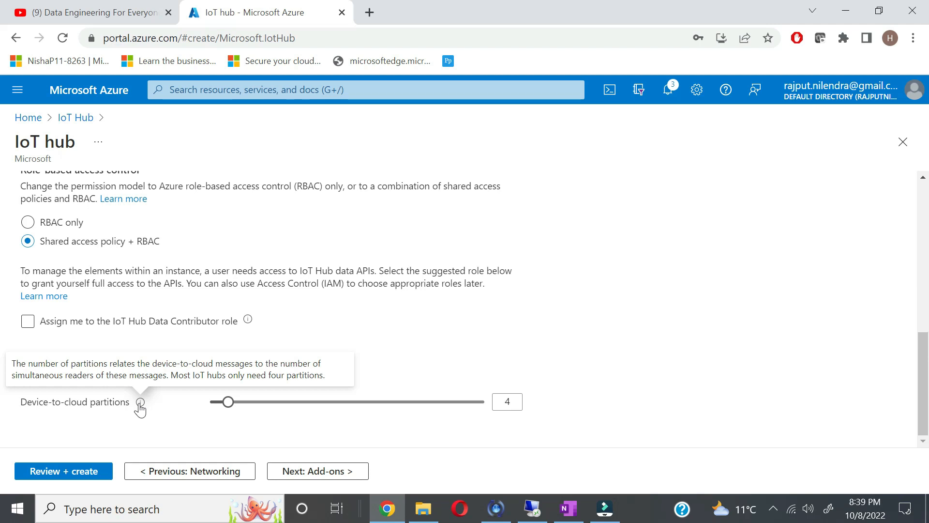
click(309, 471)
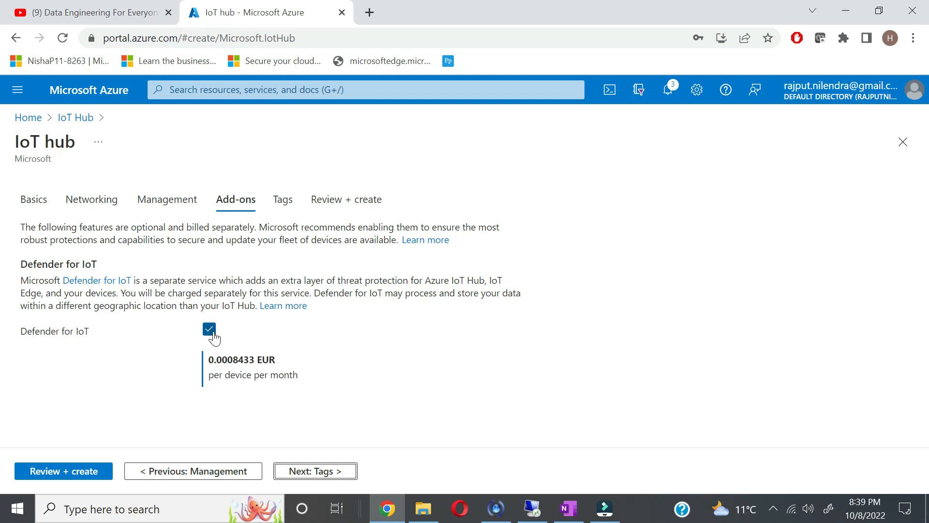
Step: Turn off Defender for IoT and add the tag iot = iot
click(209, 330)
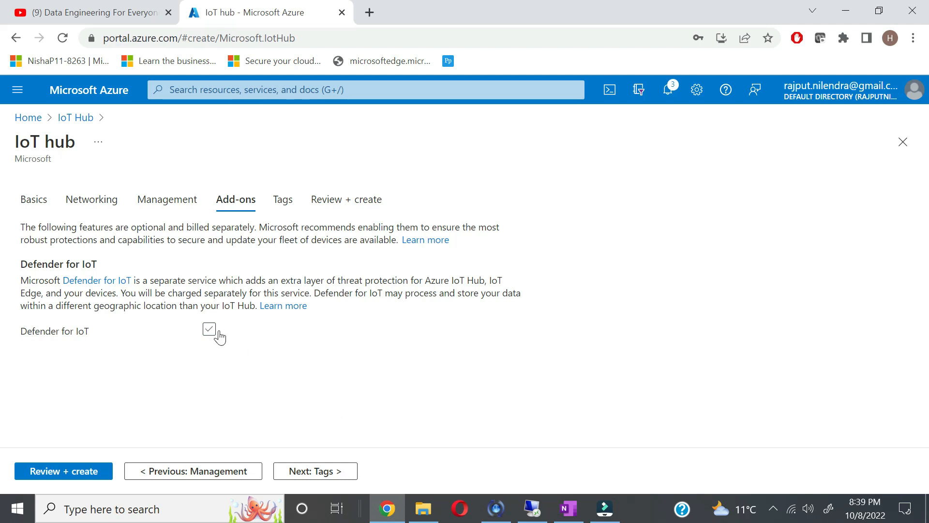
click(315, 470)
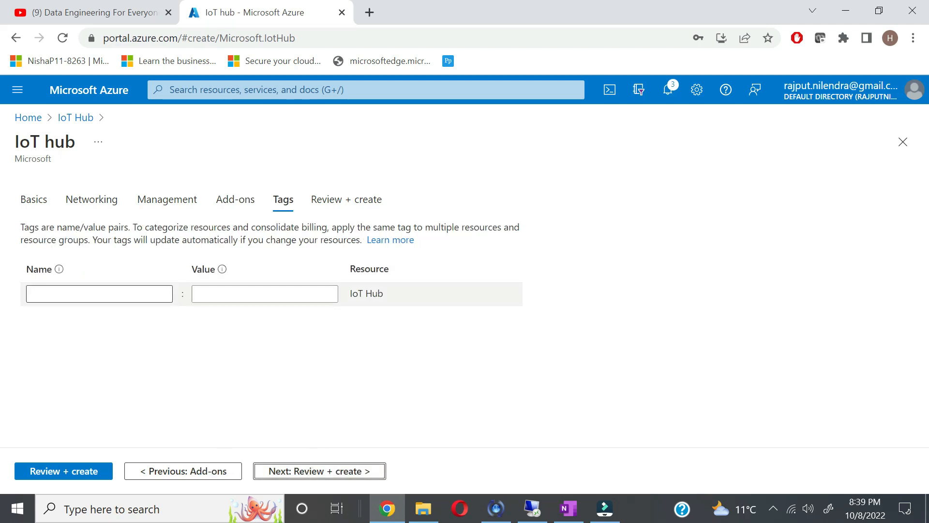
click(99, 294)
text(iot)
key(Tab)
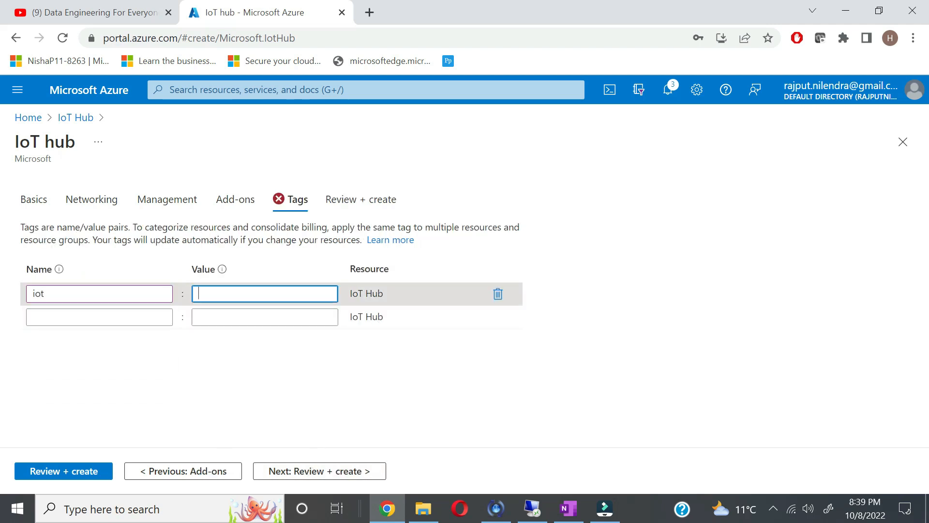
text(io)
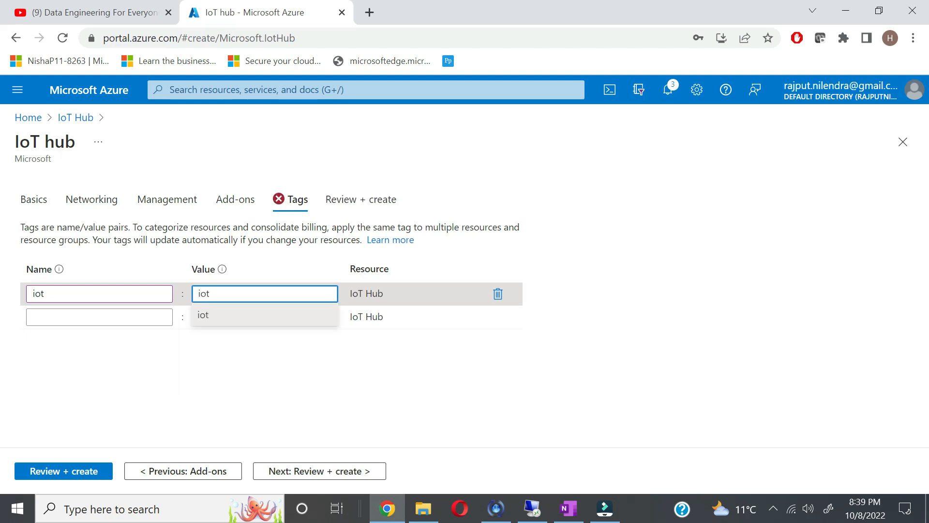
text(t)
click(341, 409)
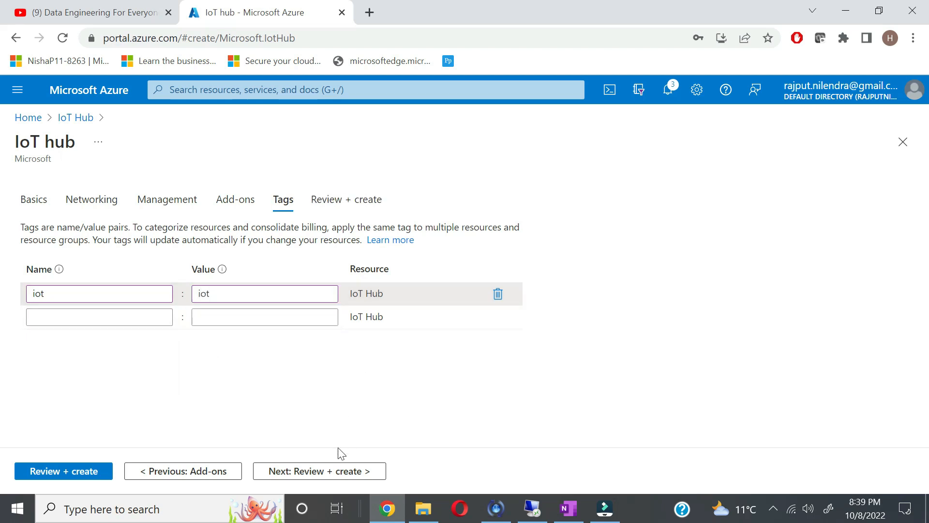
Step: Review and create the testiothub101 hub, then check the deployment notifications
click(332, 472)
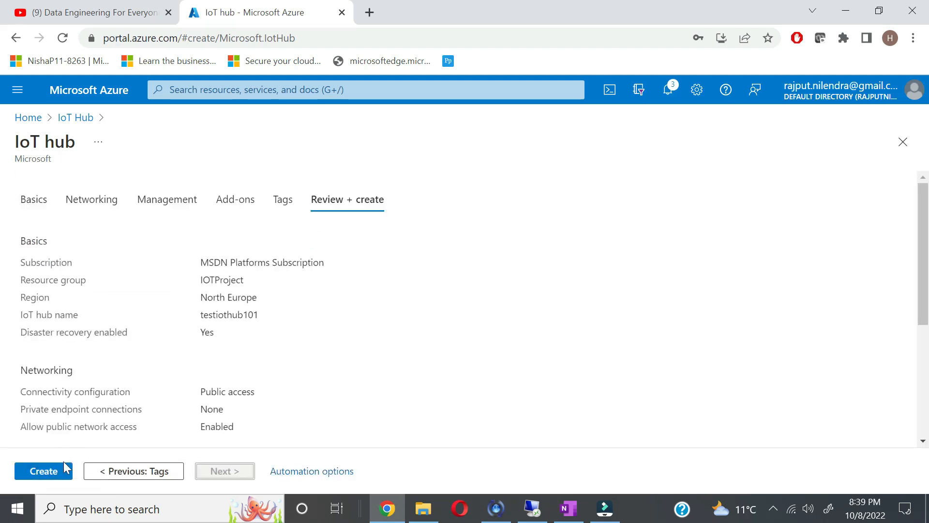
click(42, 472)
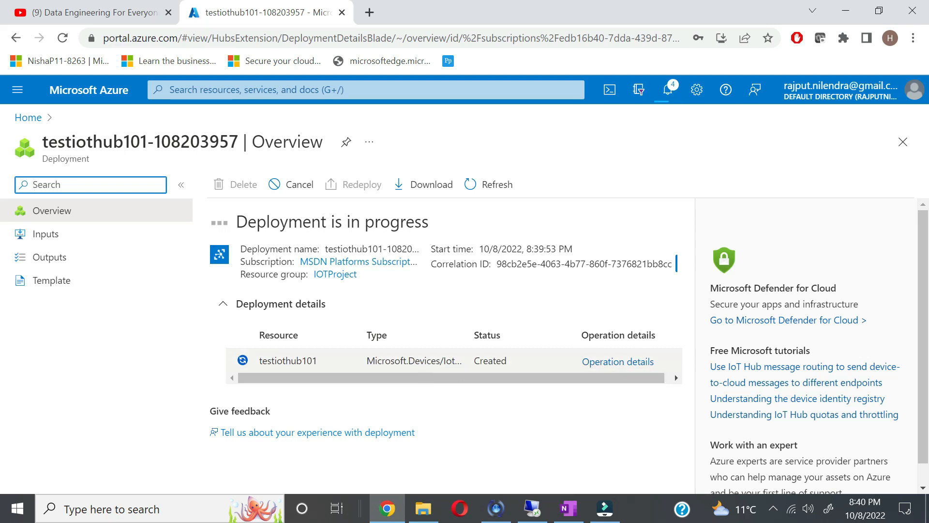
click(669, 89)
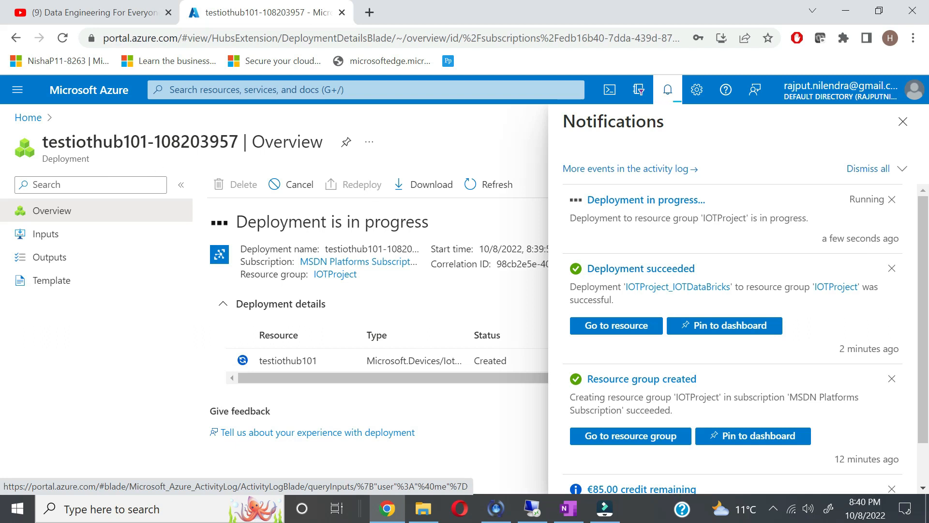
Step: From Home, open IOTDataBricks in the IOTProject resource group and launch its workspace
click(22, 120)
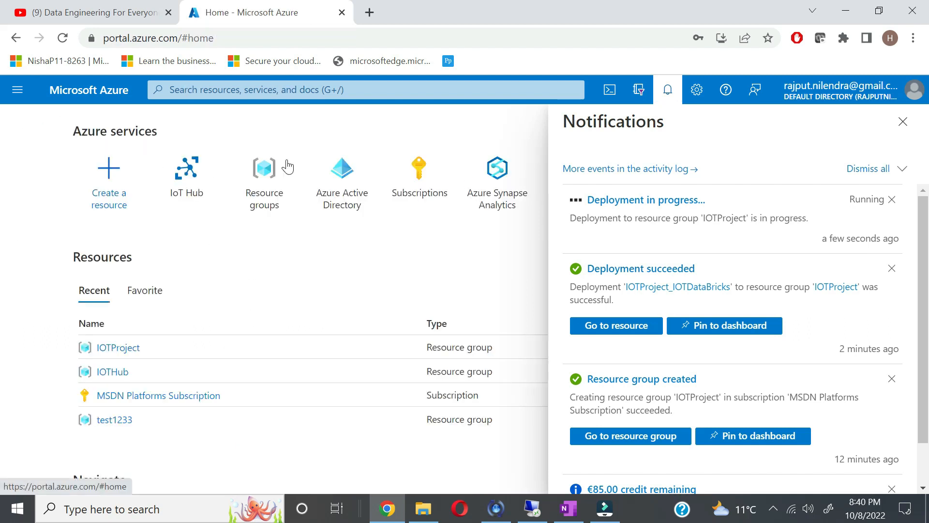
click(112, 350)
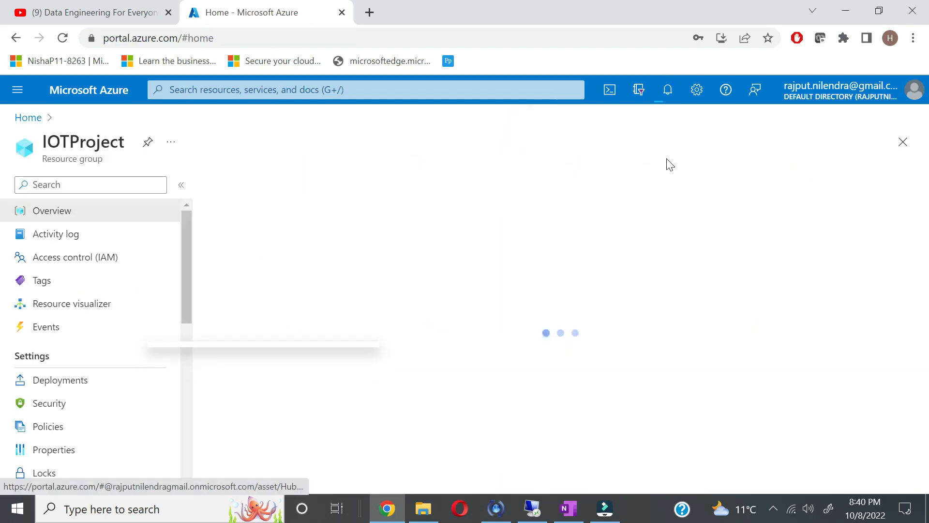
scroll(348, 435, down, 3)
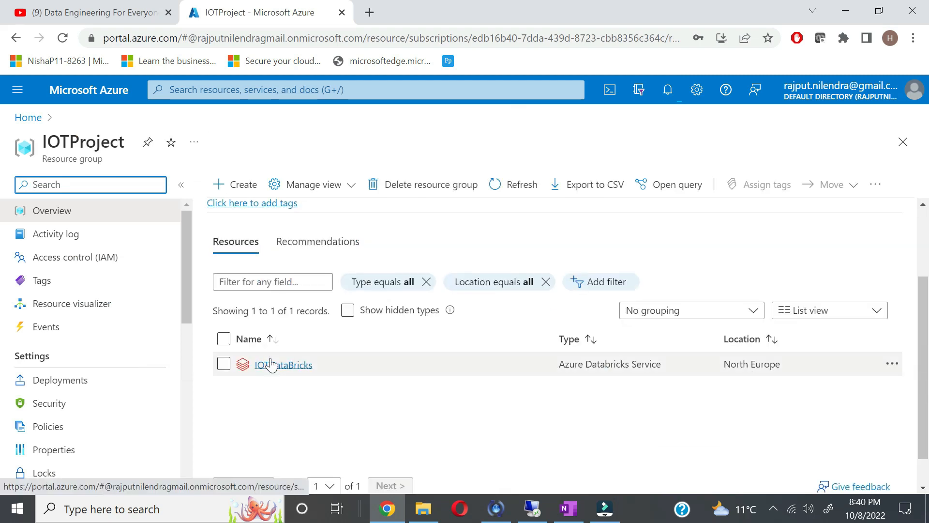
click(271, 367)
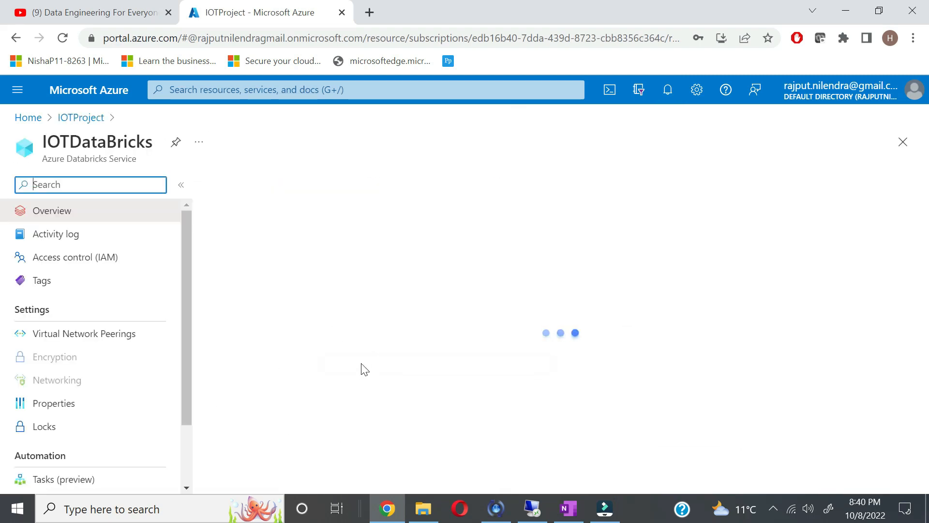
scroll(362, 368, down, 3)
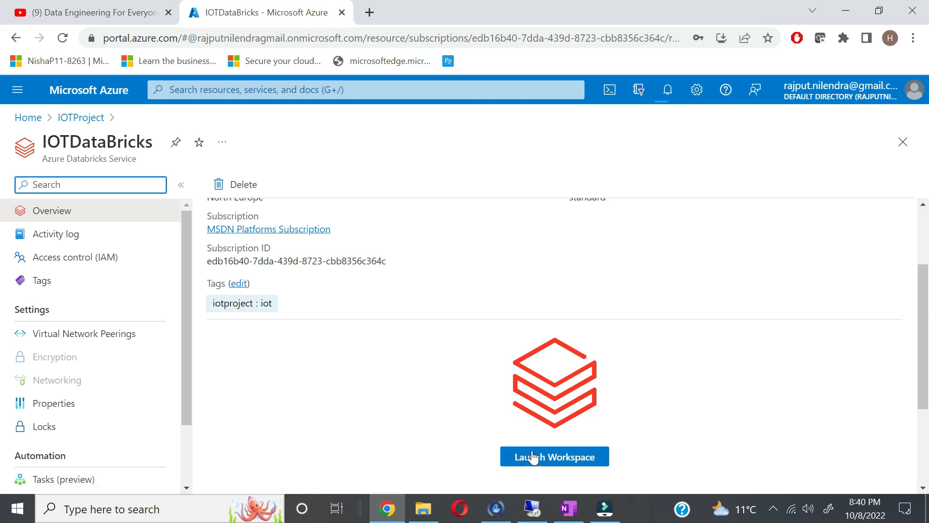
click(533, 460)
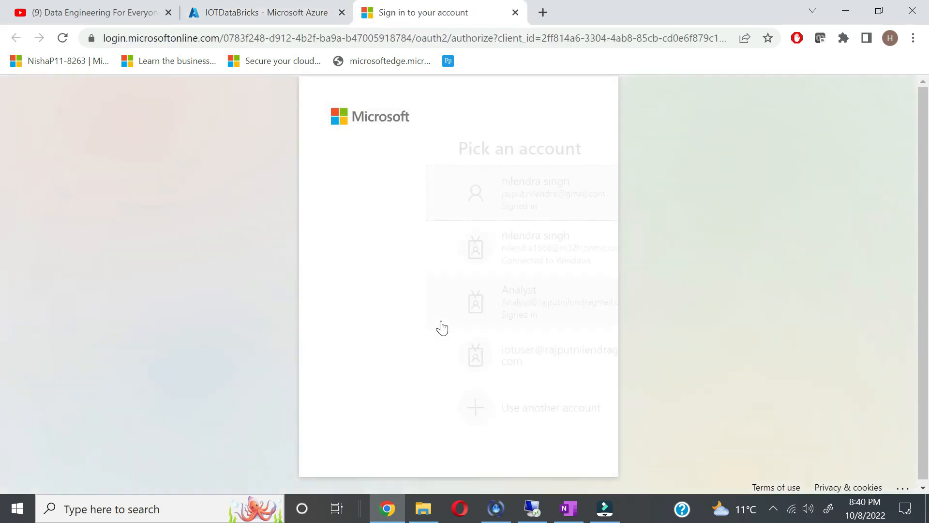
Step: Sign in to Databricks, dismiss the project question, and start a new cluster from Compute
click(419, 186)
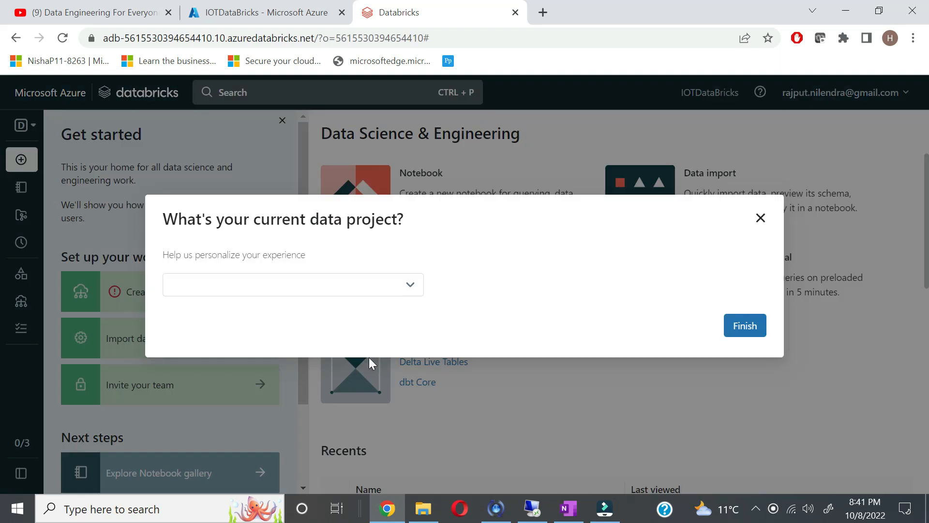
click(761, 216)
mouse_move(22, 302)
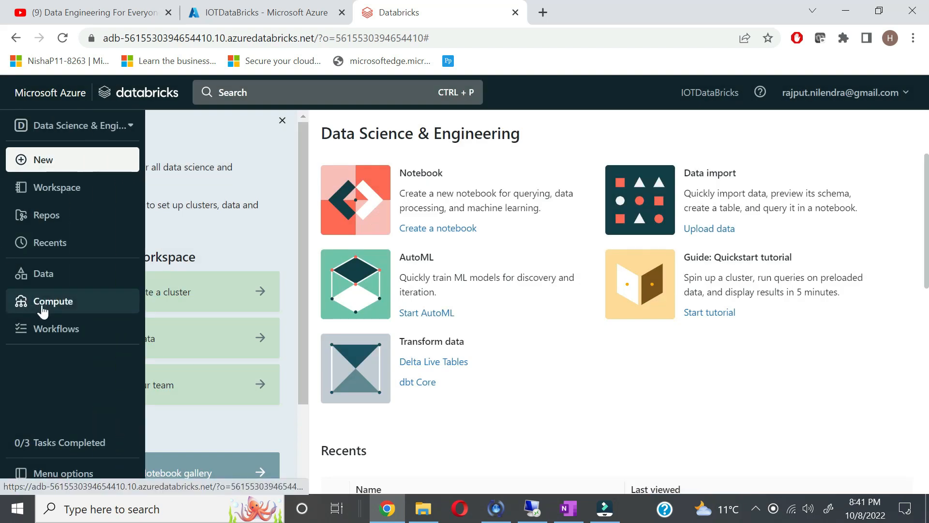
click(42, 309)
click(368, 201)
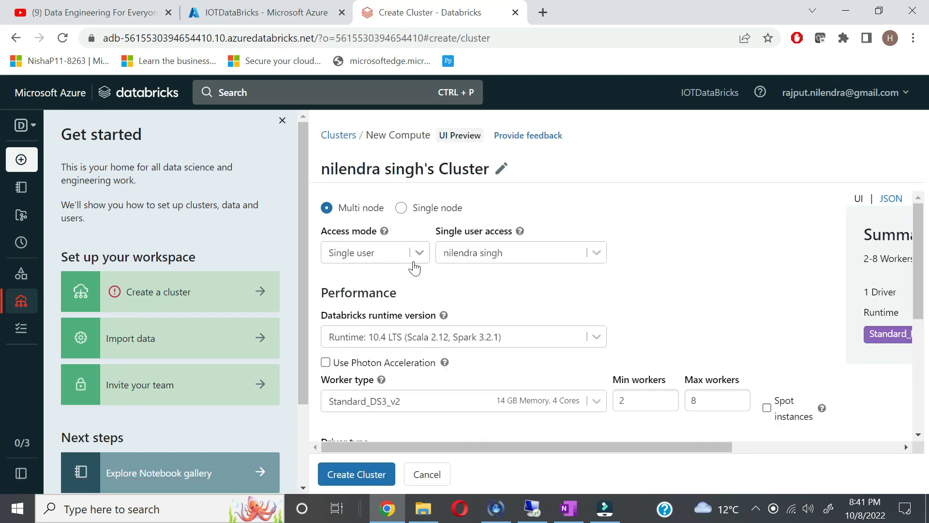
Step: Review the cluster's access mode and other settings, leaving them unchanged
scroll(528, 385, down, 3)
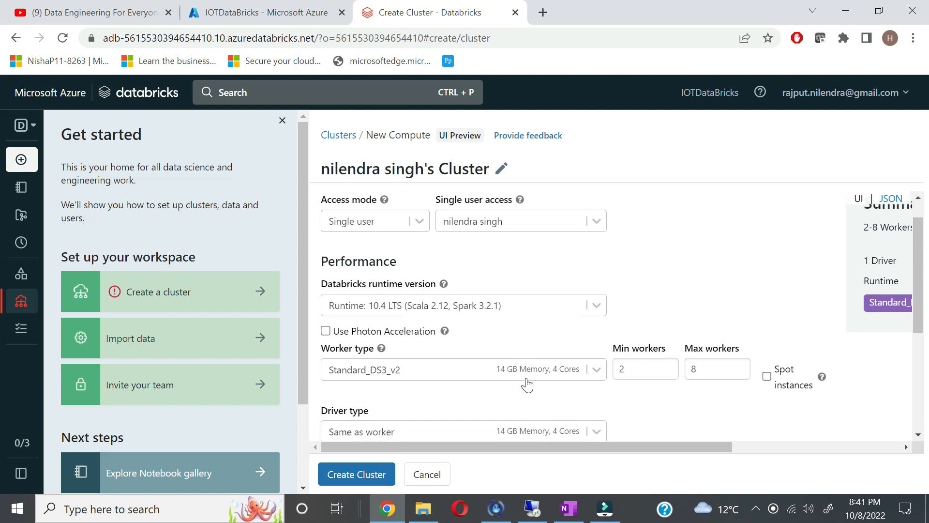
scroll(528, 384, up, 3)
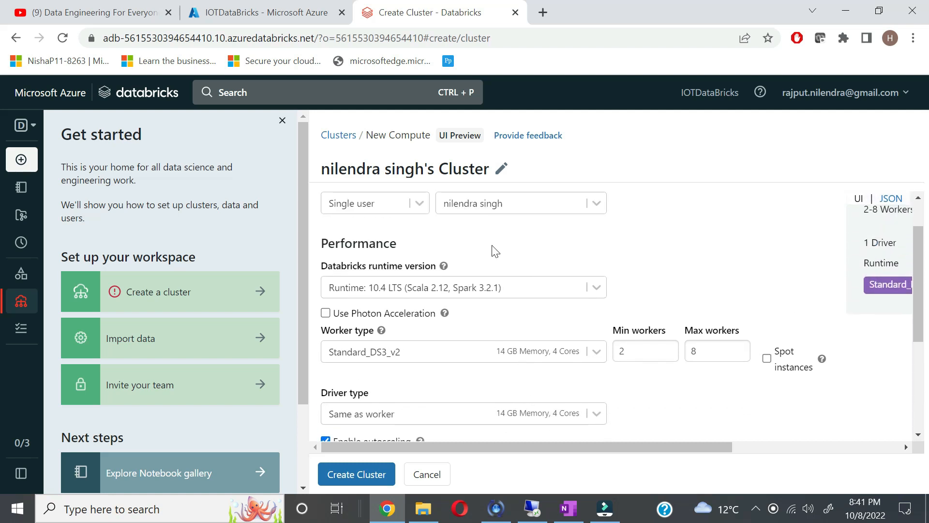
click(423, 207)
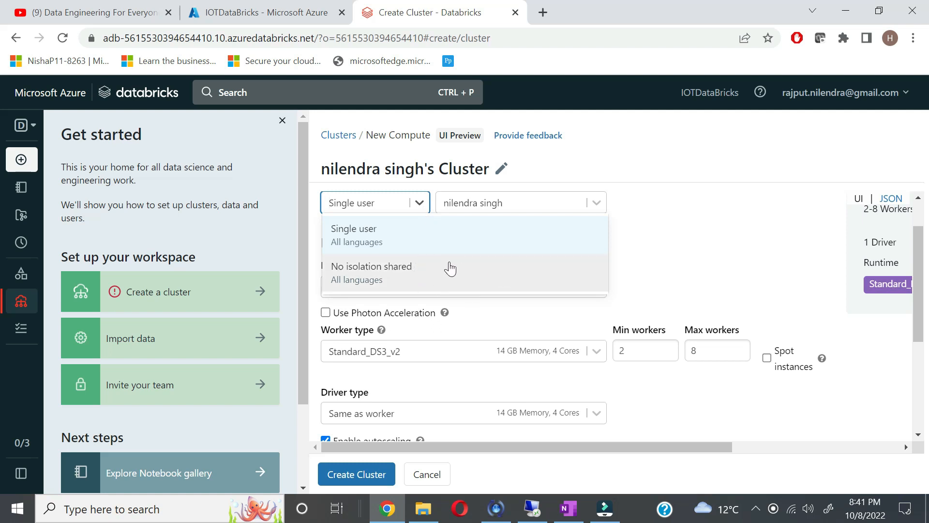
click(662, 261)
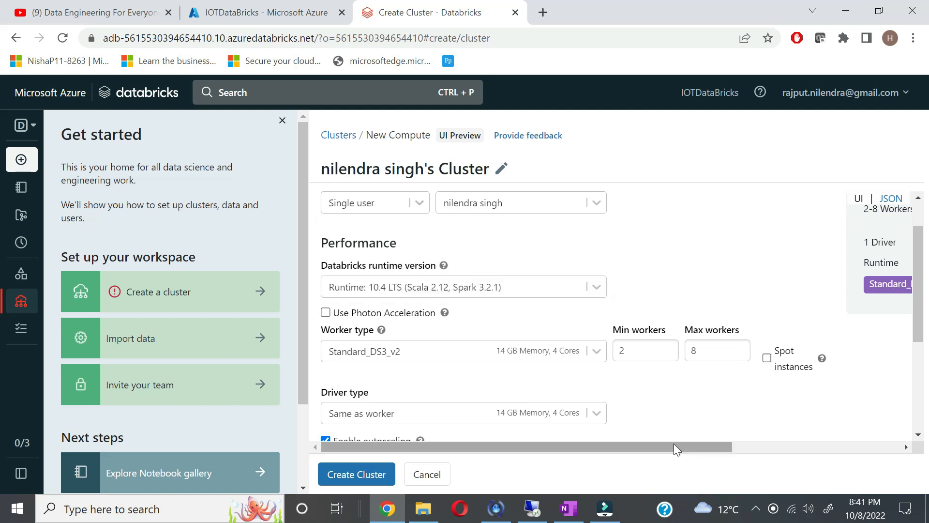
drag(672, 446, 516, 459)
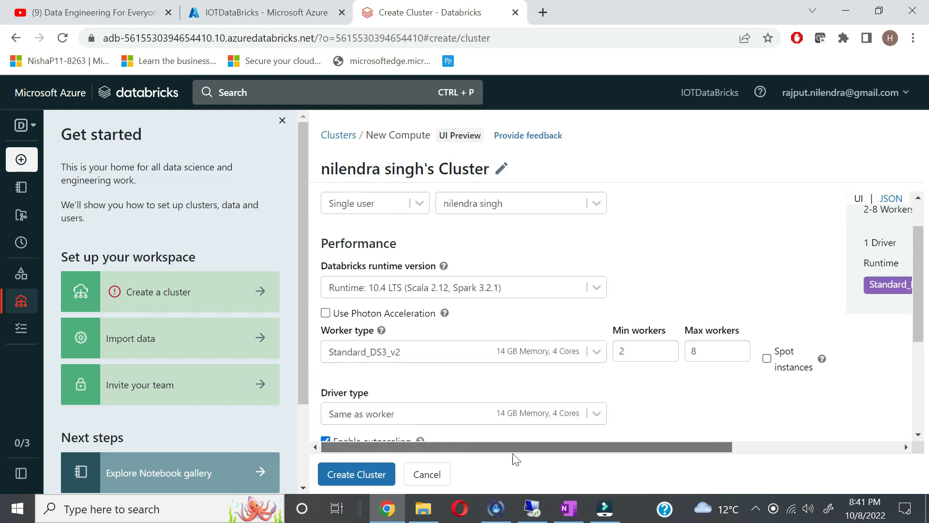
scroll(499, 259, down, 1)
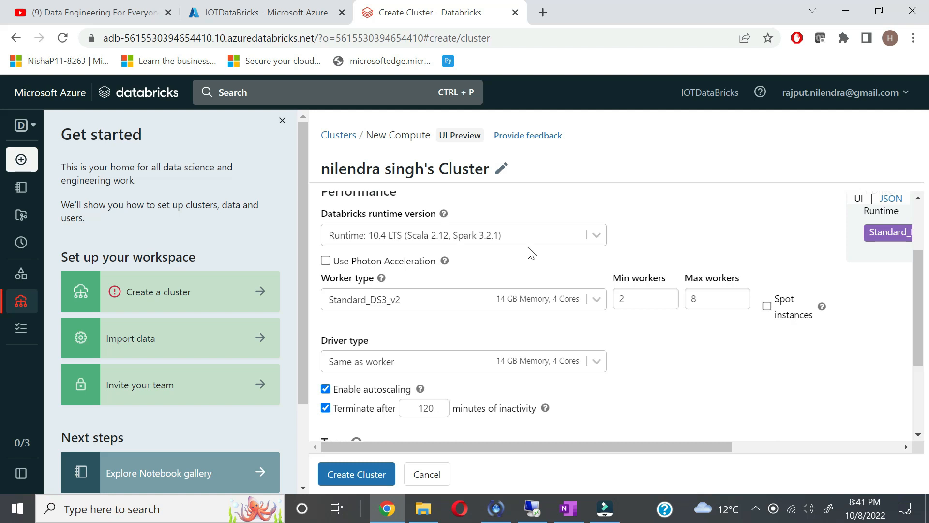
scroll(523, 367, down, 3)
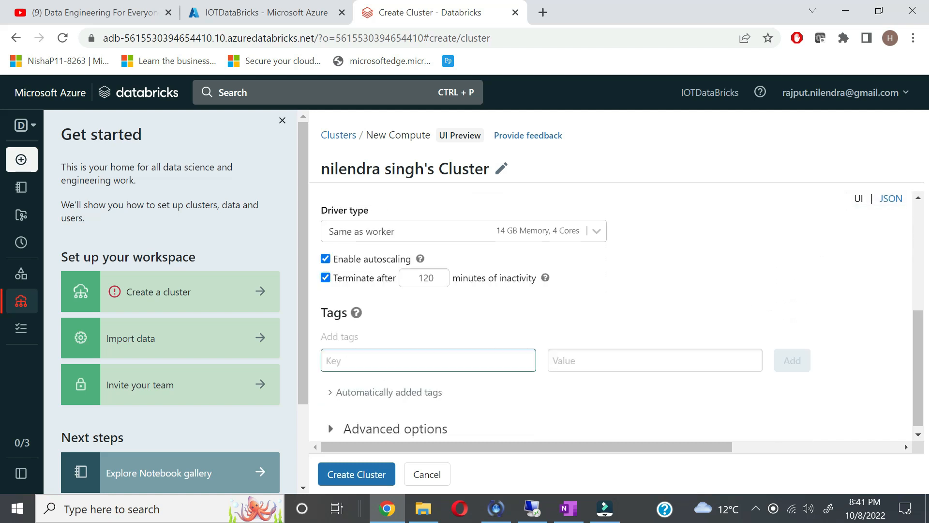
scroll(525, 320, up, 2)
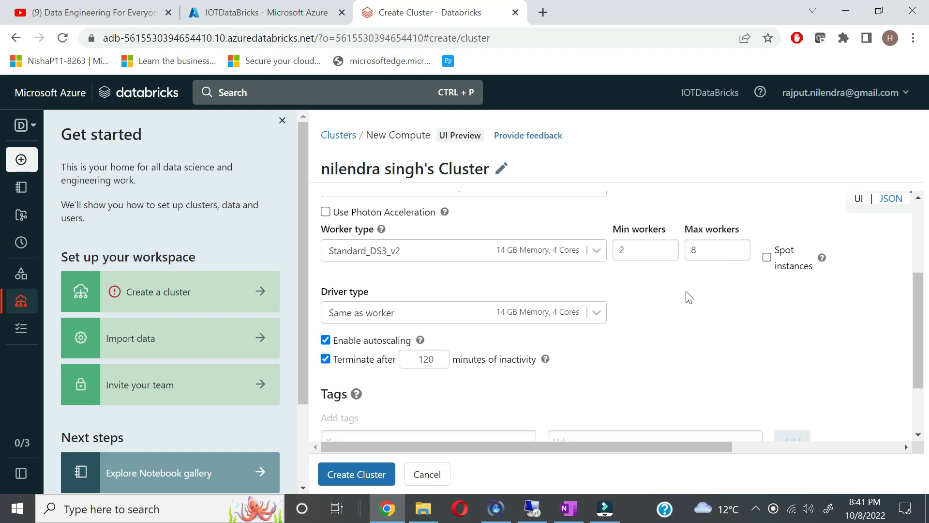
scroll(689, 297, down, 2)
scroll(690, 297, up, 2)
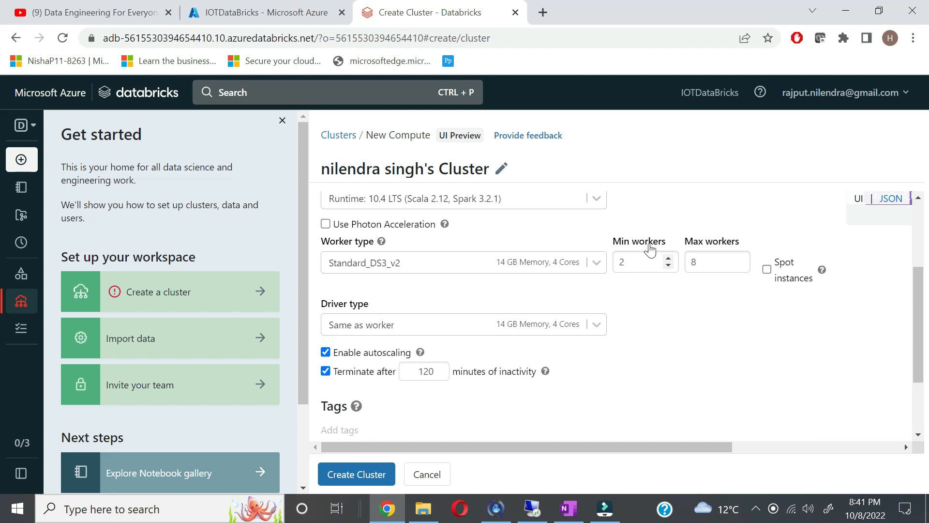
Step: Set Max workers to 5 and create the cluster
double_click(697, 262)
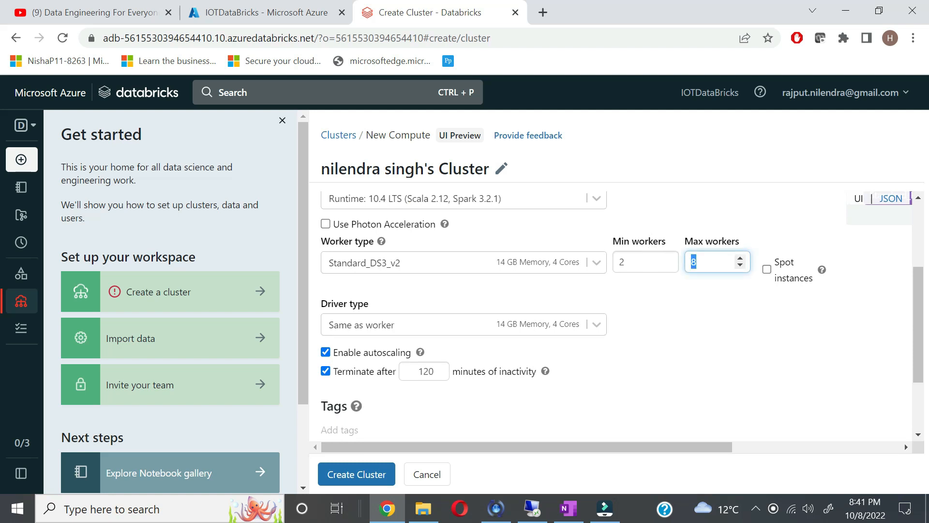
text(5)
click(703, 308)
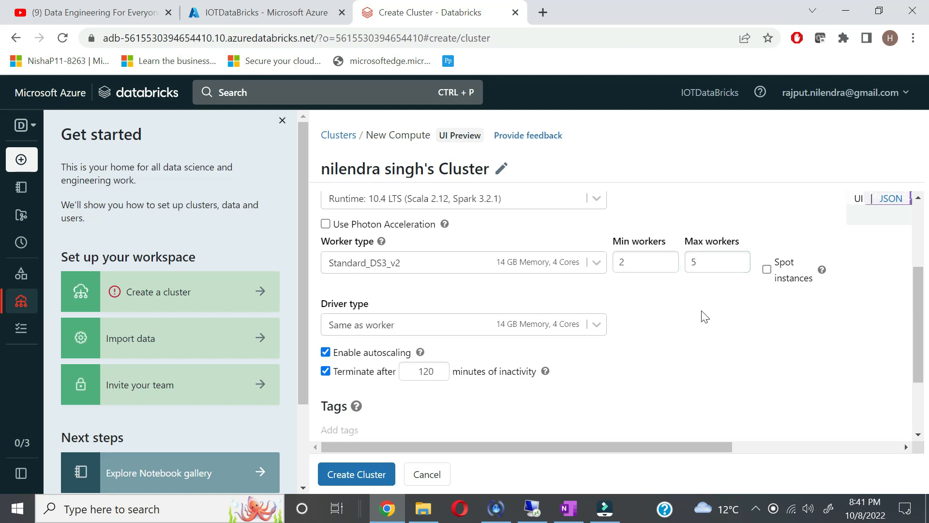
scroll(601, 325, down, 2)
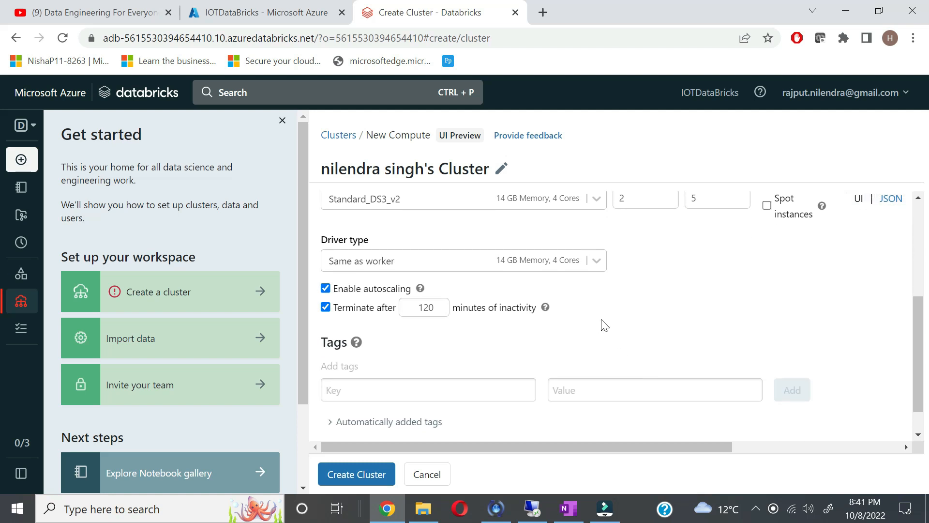
scroll(604, 325, up, 1)
scroll(587, 349, down, 2)
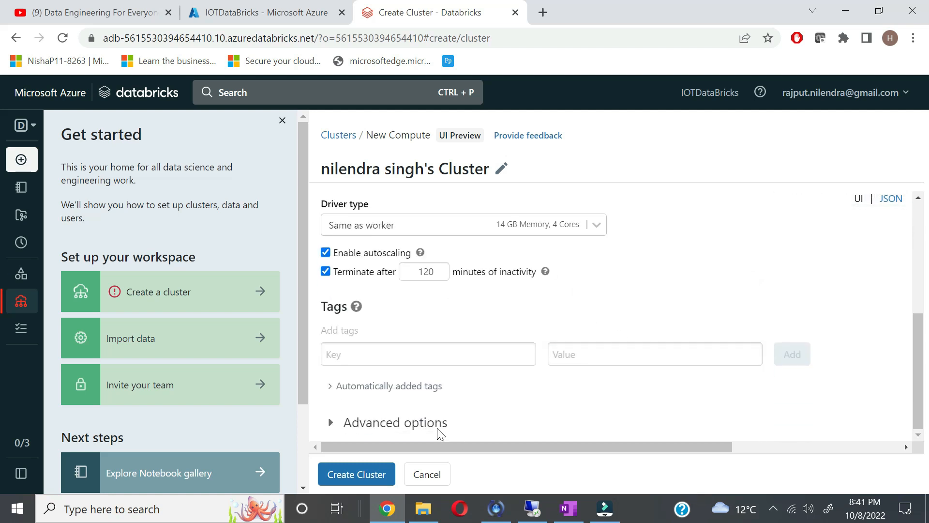
click(379, 481)
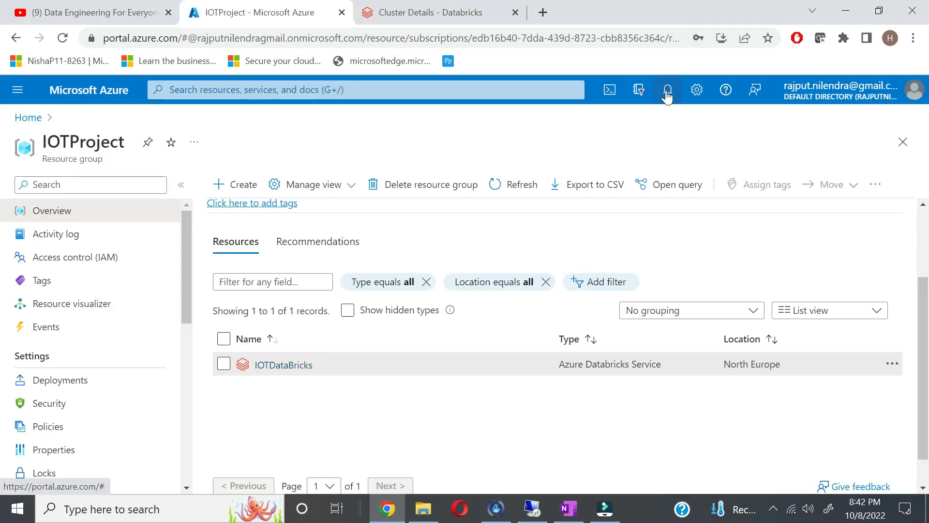
Step: Open testiothub101 from the notifications, check the Databricks cluster, and return to the hub
click(667, 96)
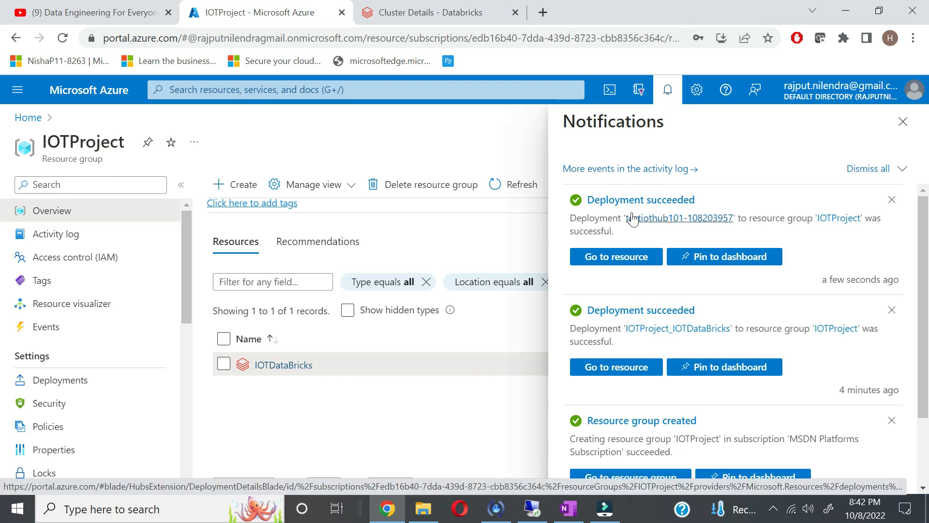
click(616, 261)
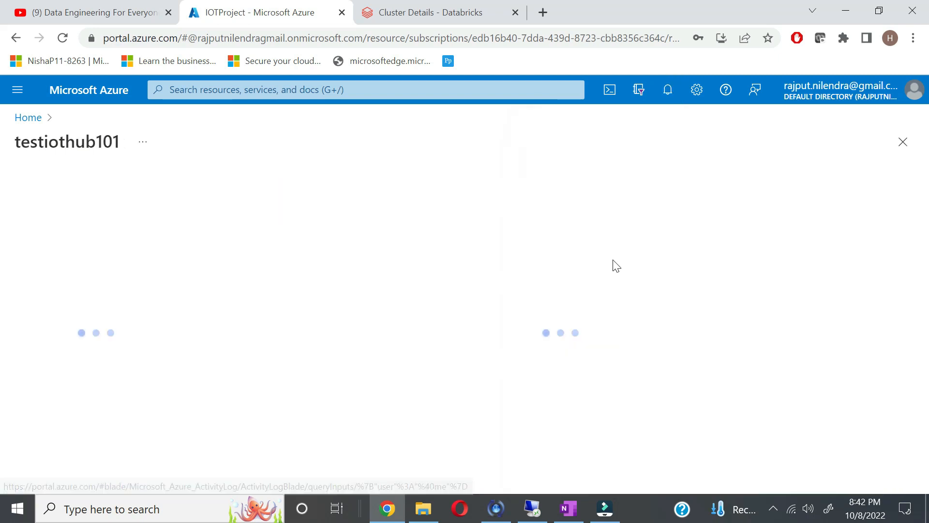
click(469, 6)
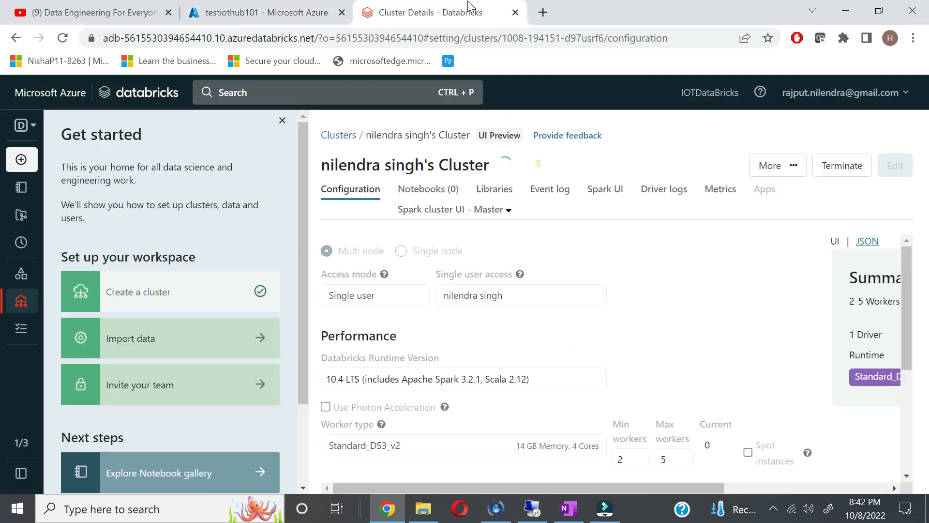
click(269, 9)
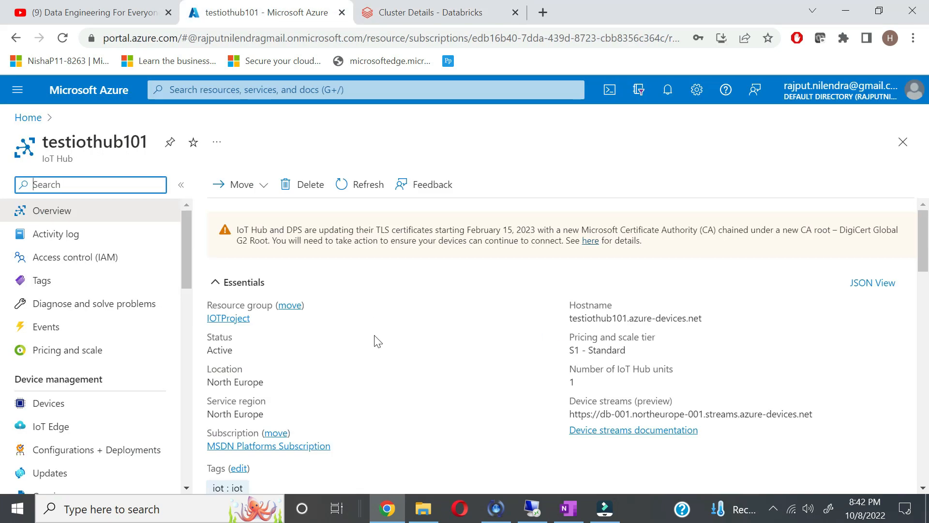
scroll(377, 343, down, 1)
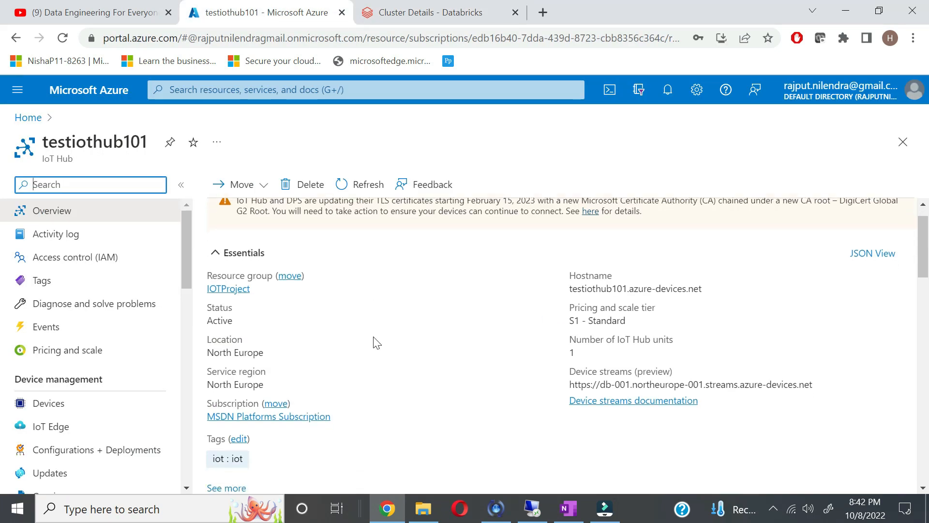
scroll(376, 343, up, 1)
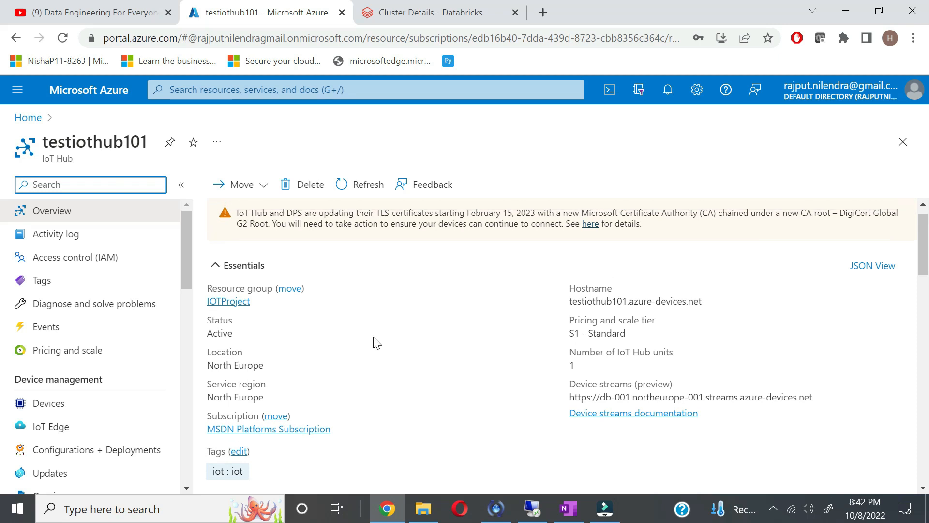
scroll(377, 342, up, 1)
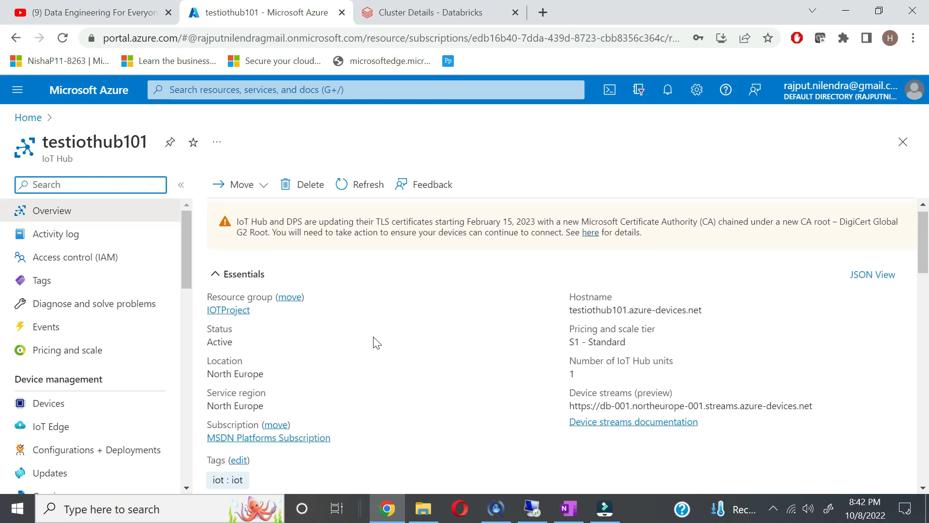
scroll(377, 343, down, 1)
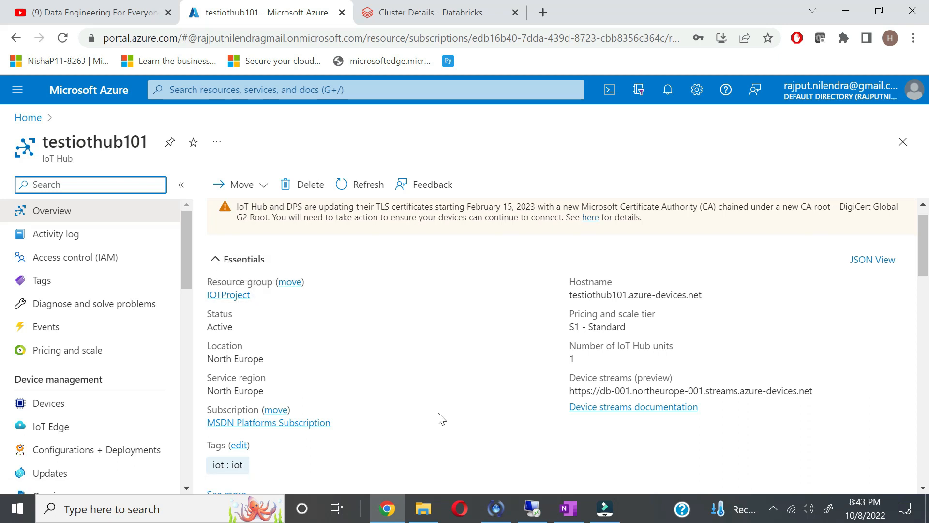
scroll(442, 419, down, 1)
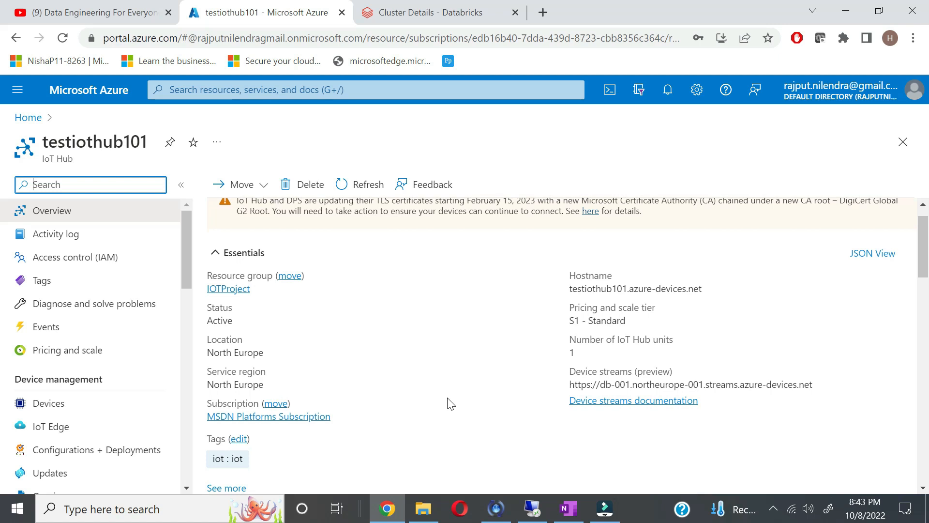
scroll(450, 403, down, 2)
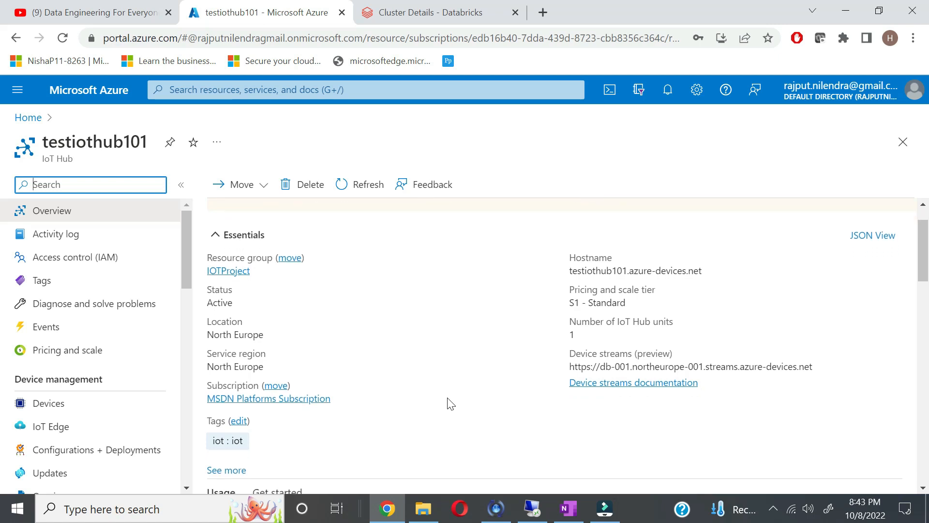
scroll(450, 386, down, 1)
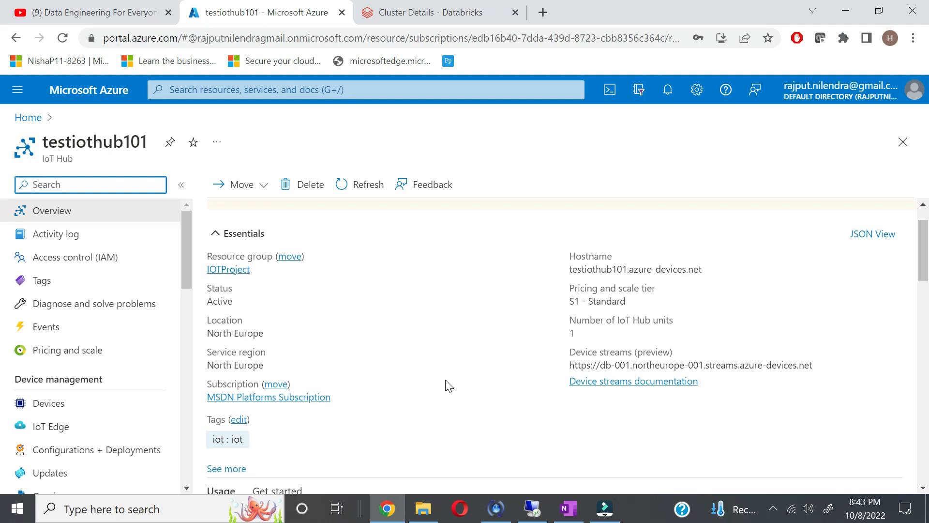
scroll(453, 467, down, 3)
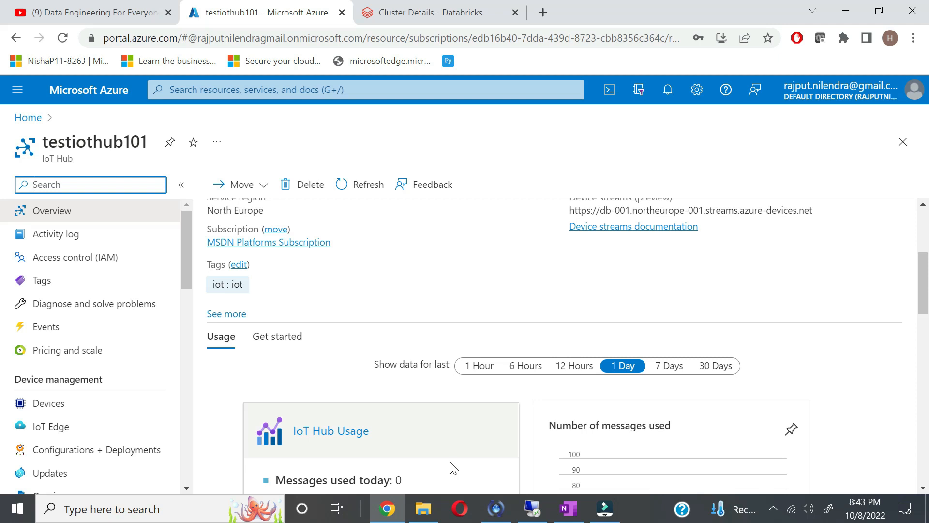
scroll(411, 335, up, 3)
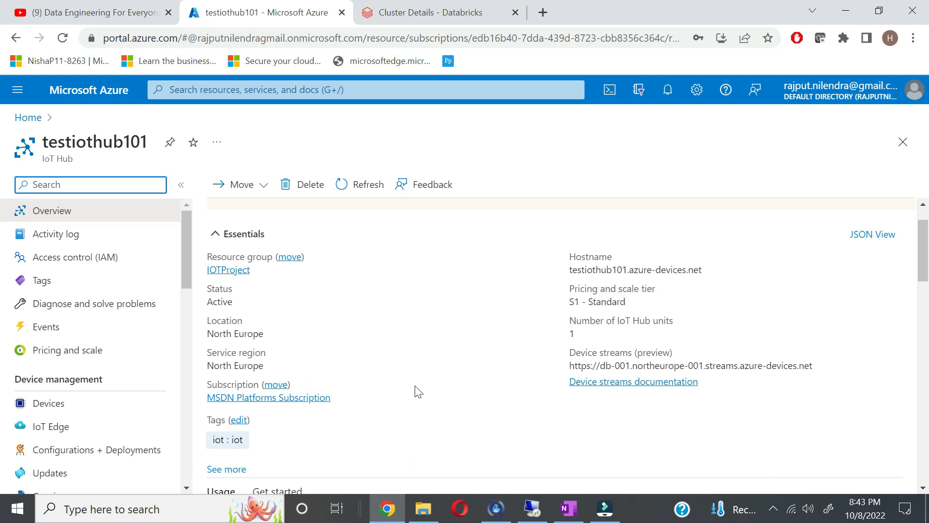
scroll(414, 386, up, 1)
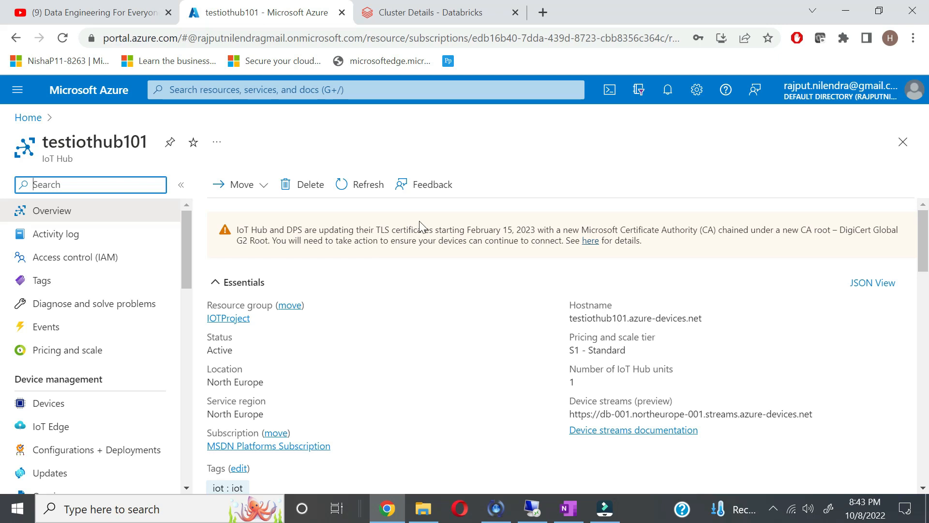
click(344, 185)
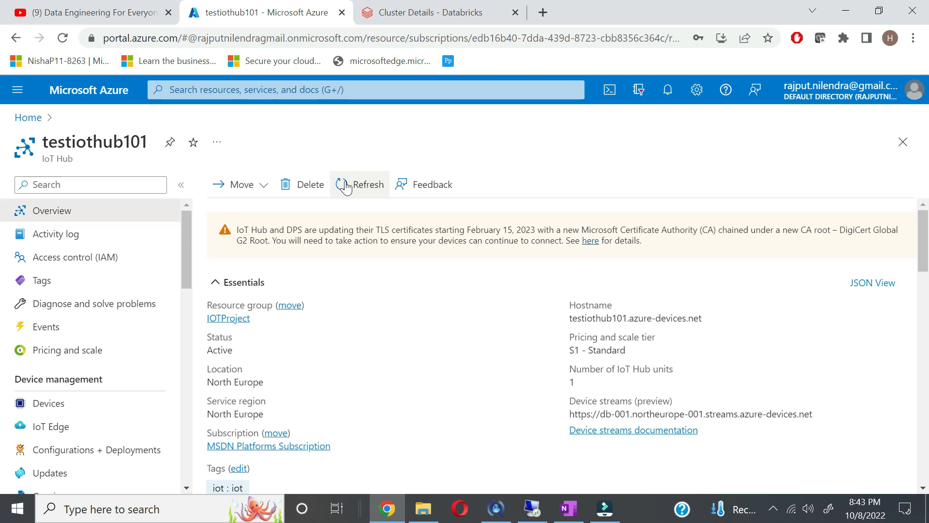
scroll(474, 417, down, 1)
scroll(474, 418, down, 2)
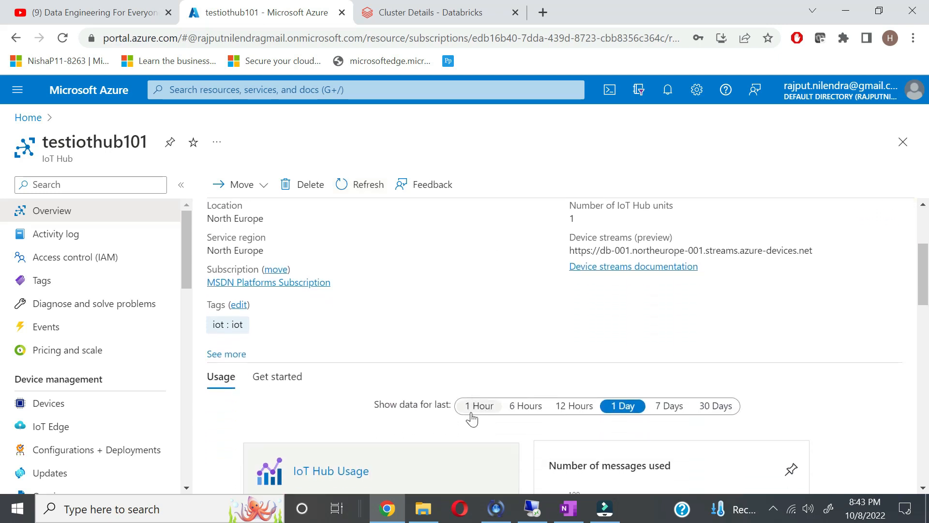
scroll(415, 344, up, 1)
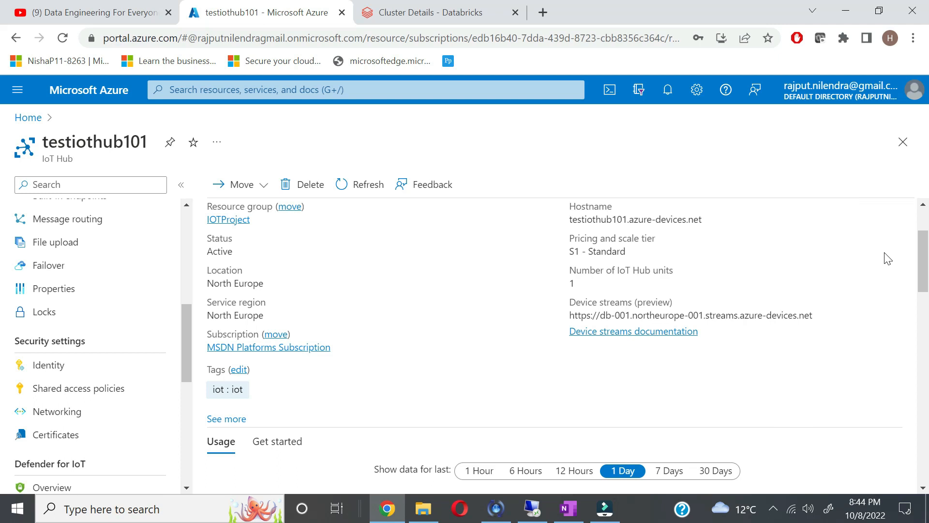
Step: Open testiothub101's iothubowner shared access policy and copy its primary key
click(102, 395)
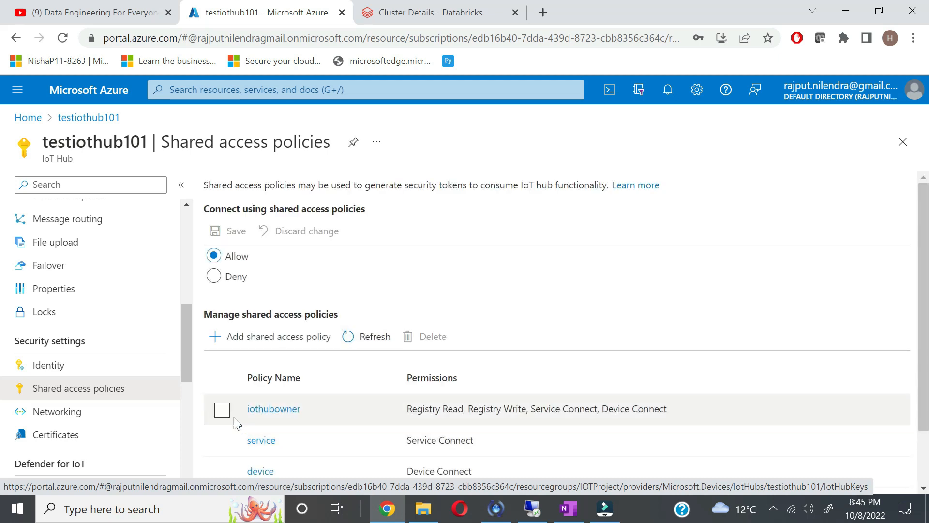
click(222, 411)
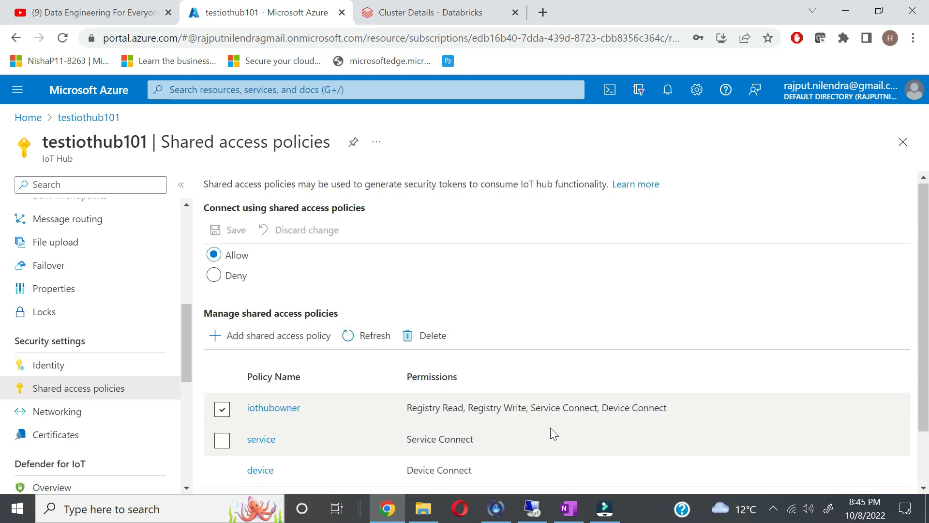
scroll(550, 428, down, 2)
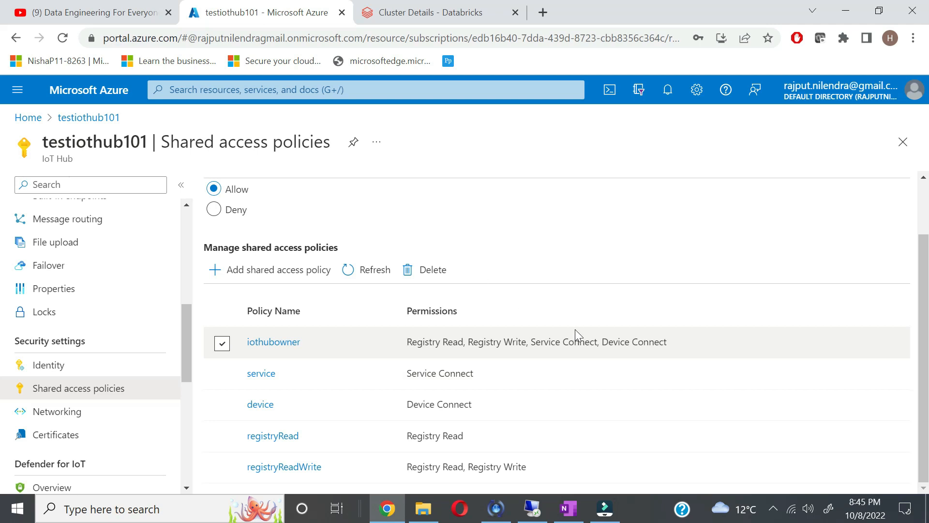
click(274, 342)
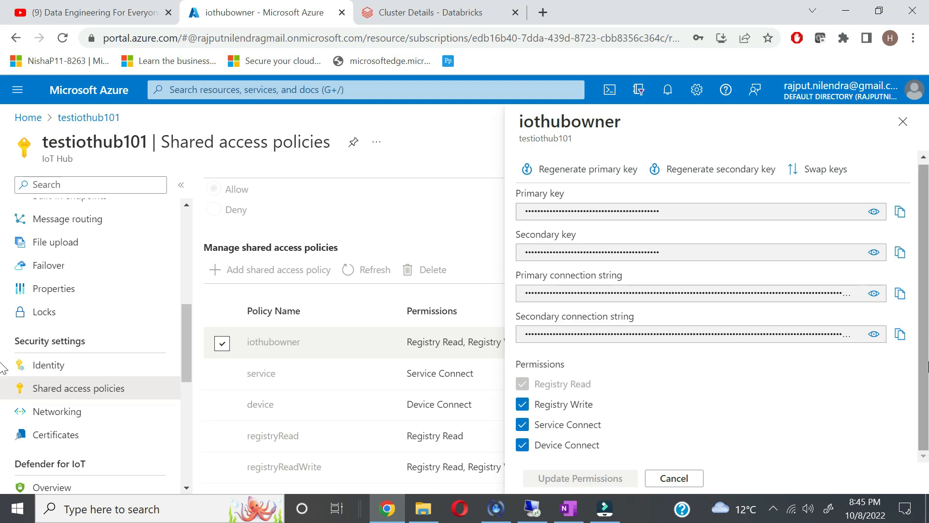
click(900, 213)
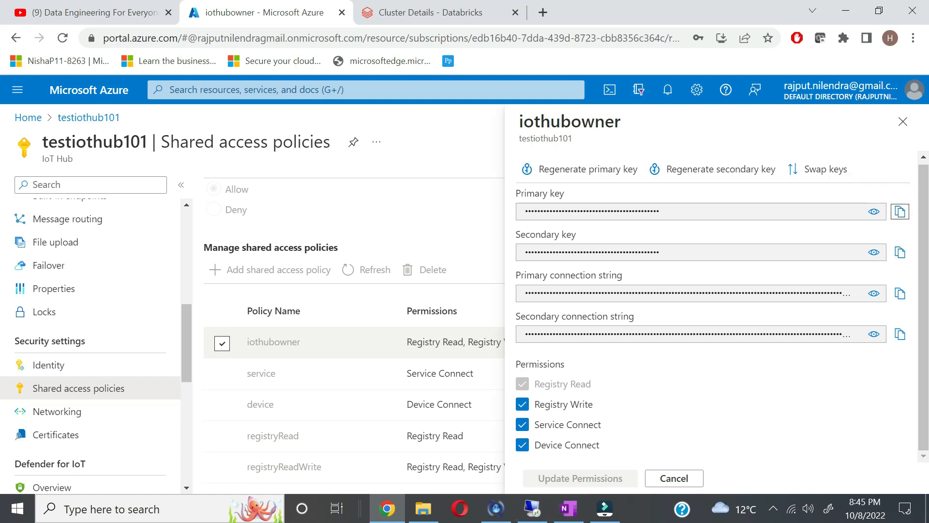
click(121, 518)
Step: Paste the iothubowner primary key into the body of a new OneNote section's page
text(note)
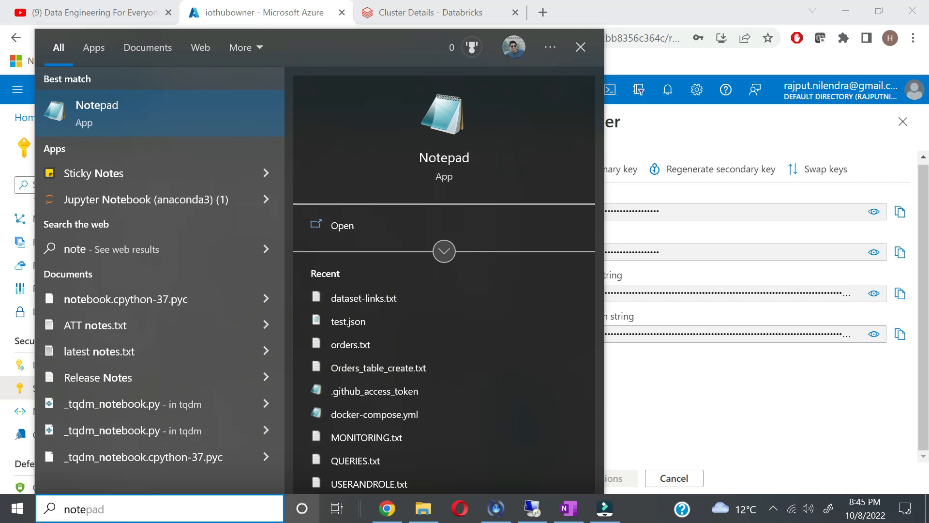
click(568, 508)
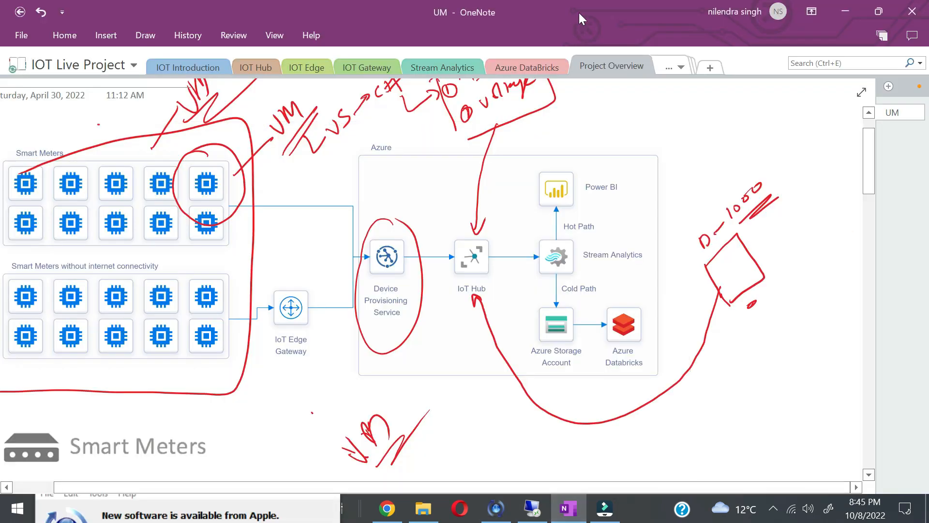
click(710, 68)
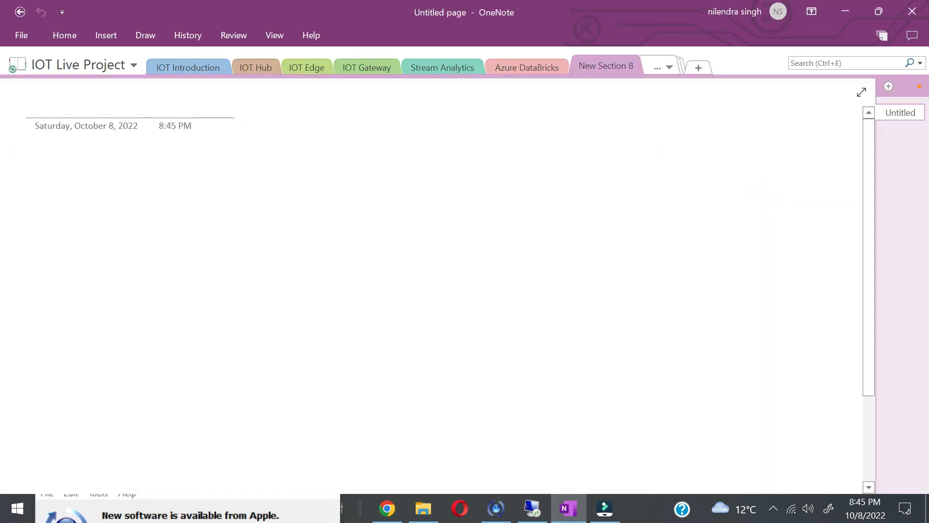
key(ctrl+v)
key(ctrl+z)
key(ctrl+v)
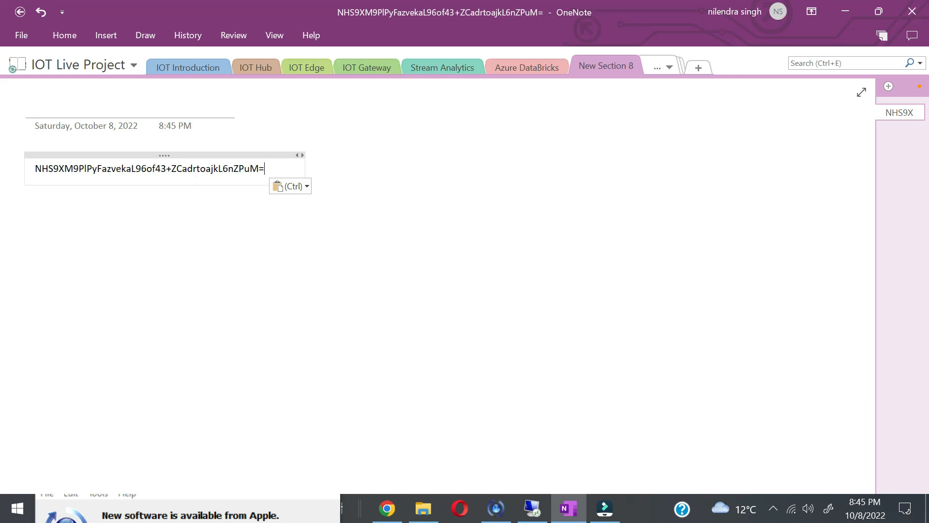
key(alt+Tab)
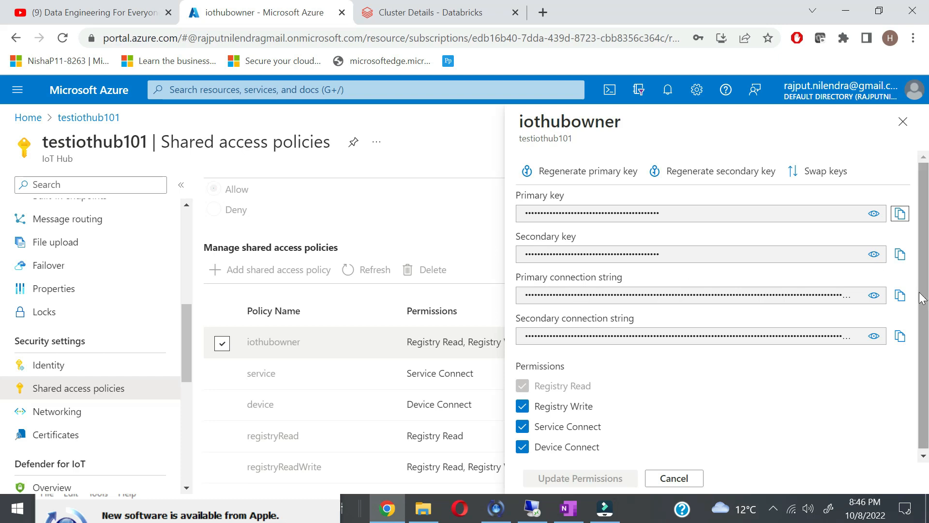
Step: Save the iothubowner primary connection string on the OneNote page below the key
click(900, 295)
key(alt+Tab)
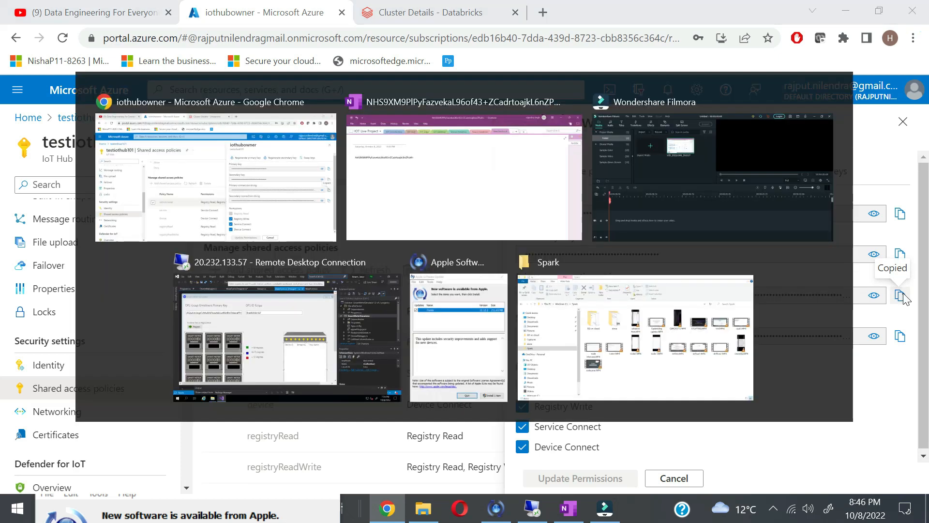
key(Return)
key(Return)
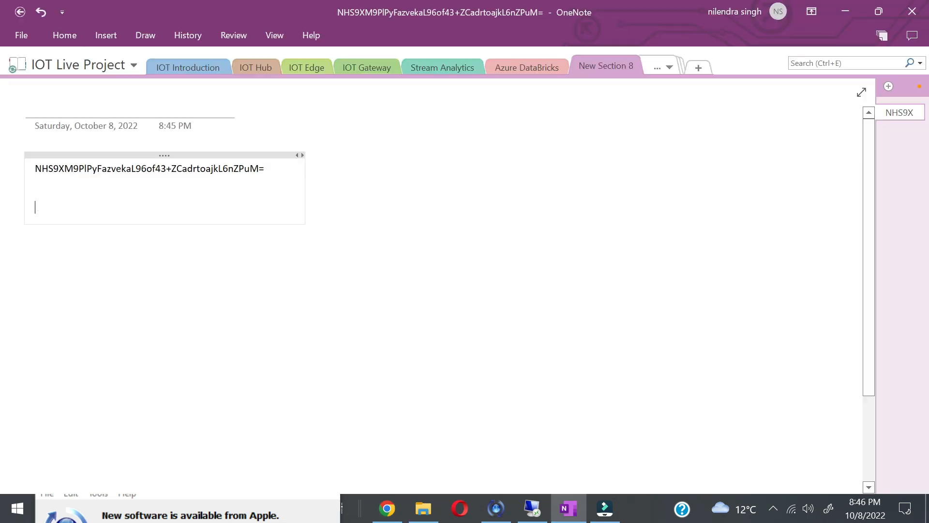
key(ctrl+v)
key(alt)
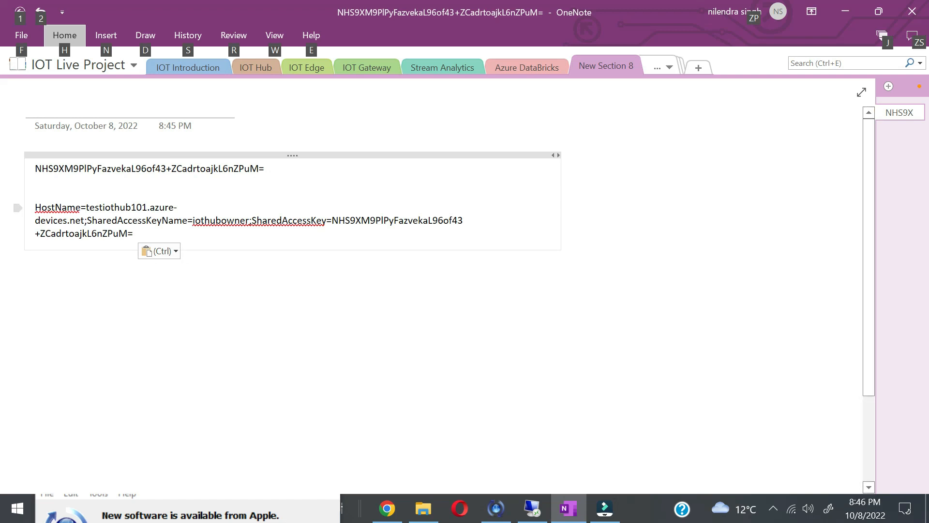
Step: Close the iothubowner key details pane in the Azure portal
key(alt+Tab)
key(alt+Tab)
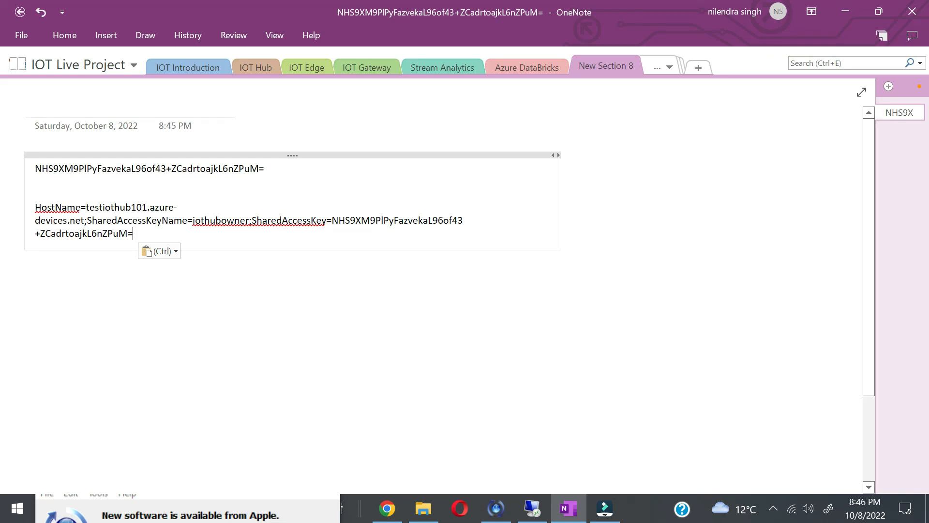
key(alt+Tab)
click(657, 480)
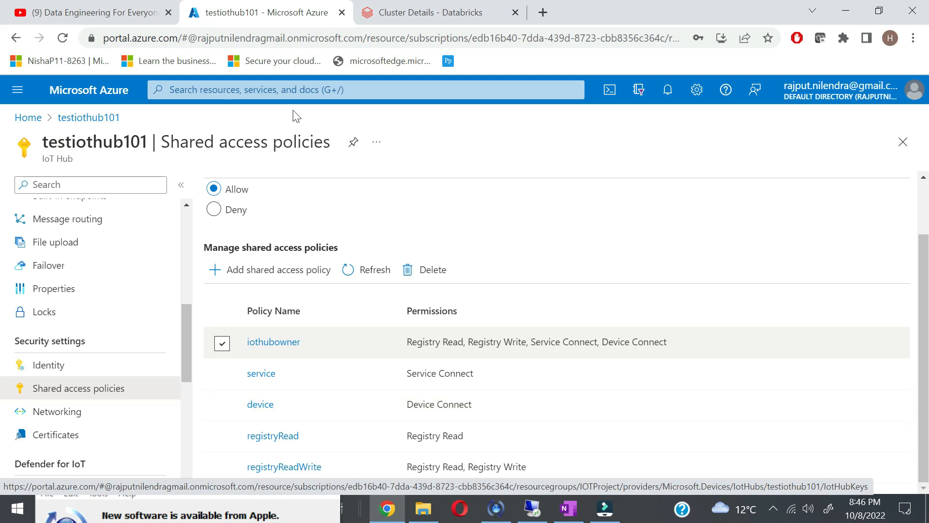
click(257, 90)
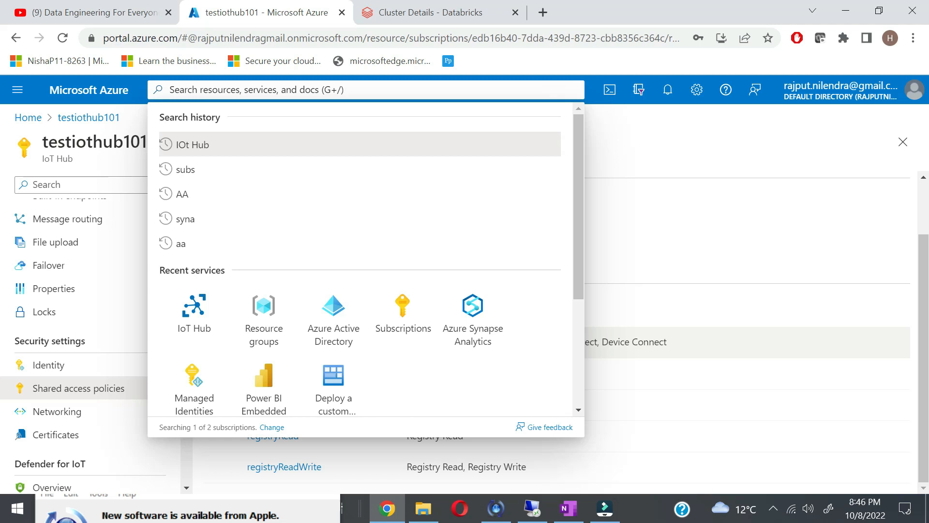
Step: Start creating a new Device Provisioning Service
text(devic)
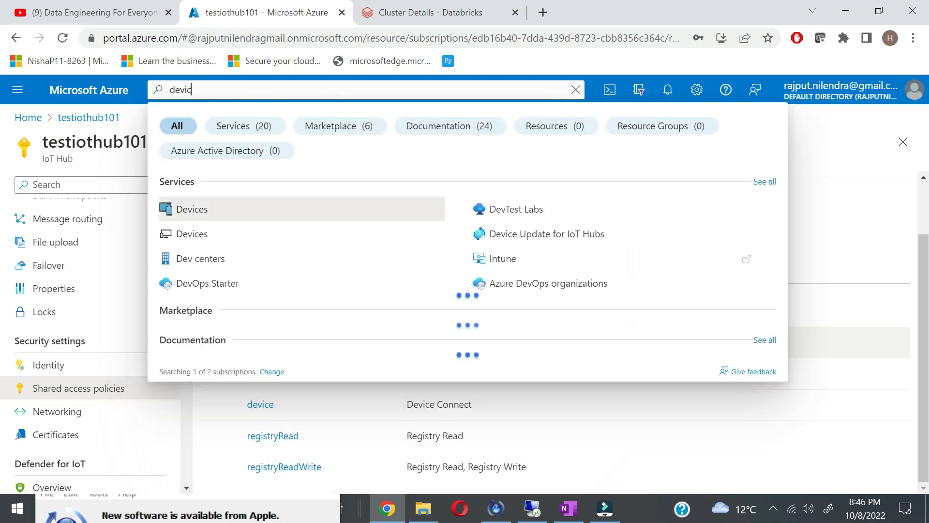
text(e prov)
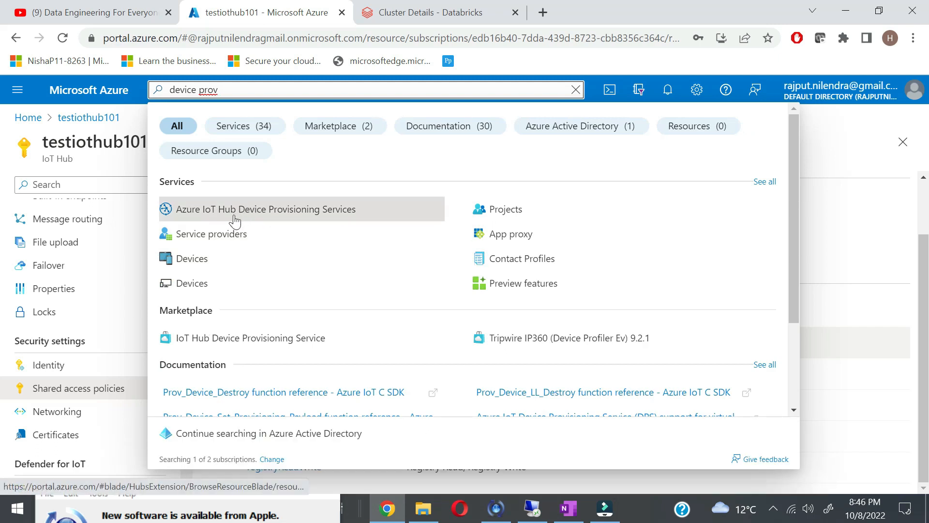
click(276, 216)
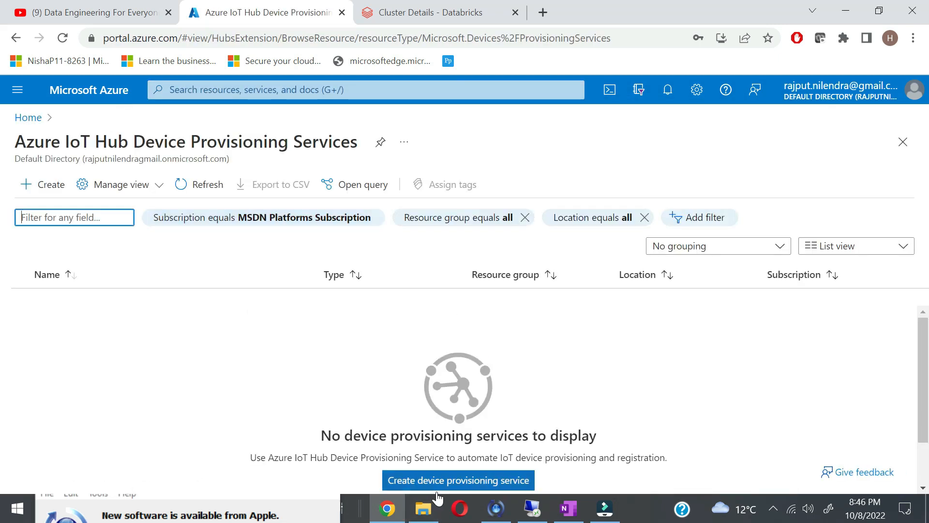
click(462, 483)
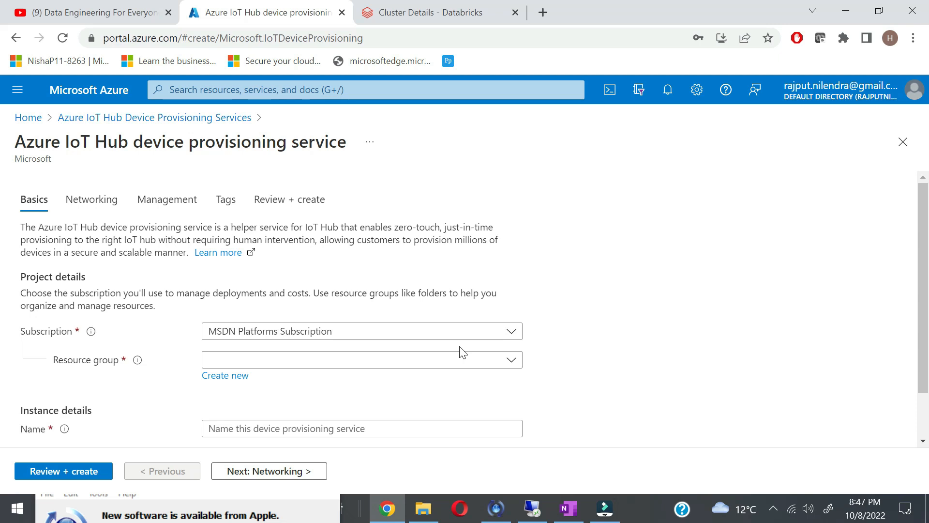
Step: Set the DPS basics: resource group IOTProject, name smartmeter-dps, region North Europe
click(477, 362)
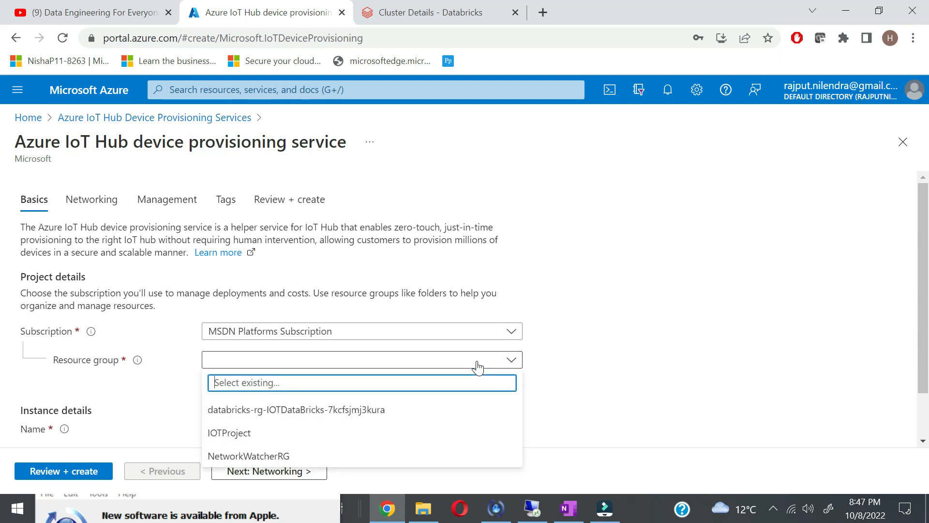
click(303, 431)
scroll(607, 376, down, 1)
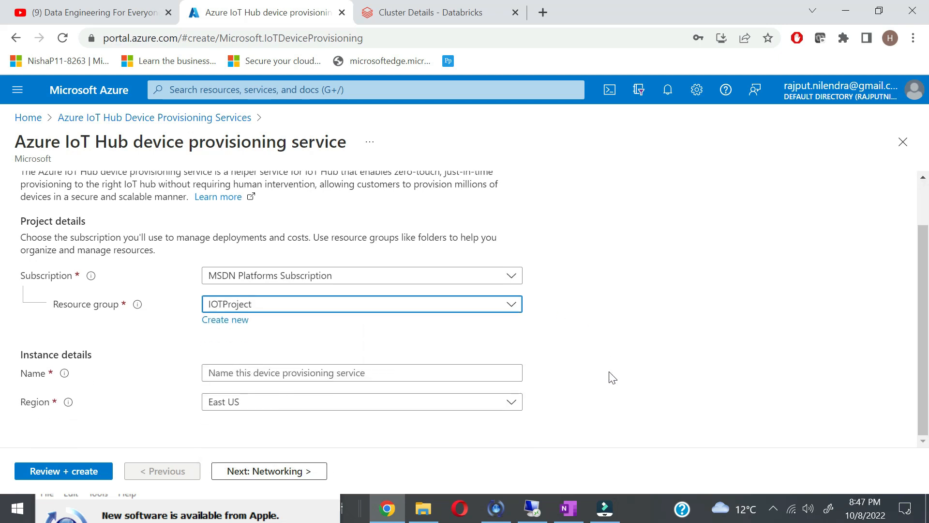
click(362, 373)
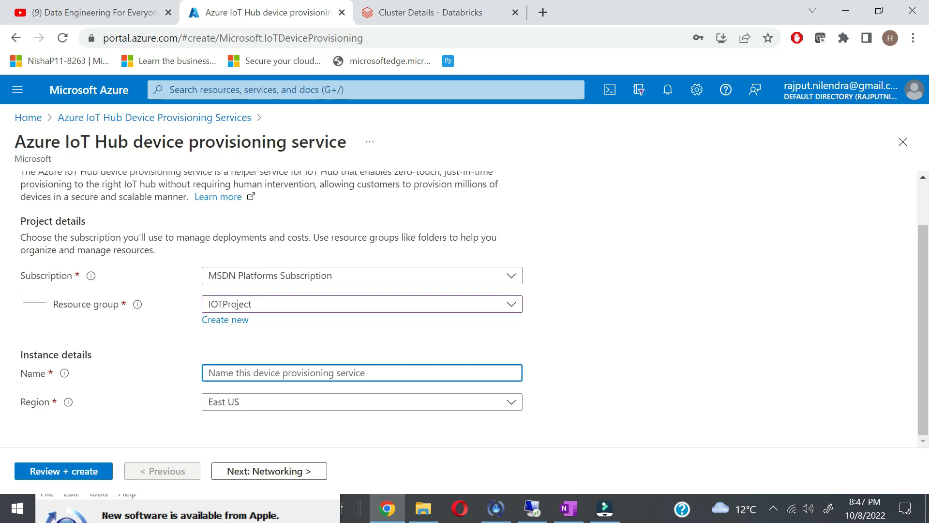
text(smartmeter-dps)
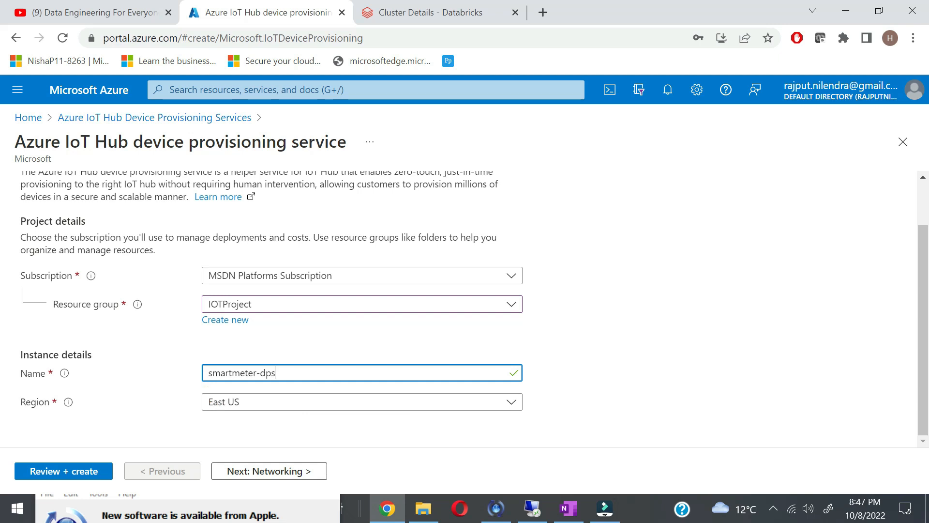
click(365, 406)
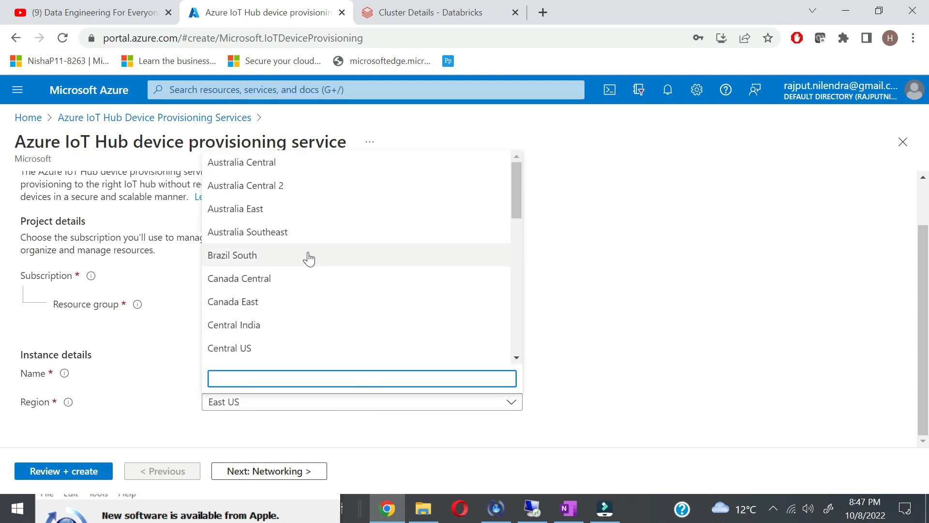
text(nort)
click(264, 330)
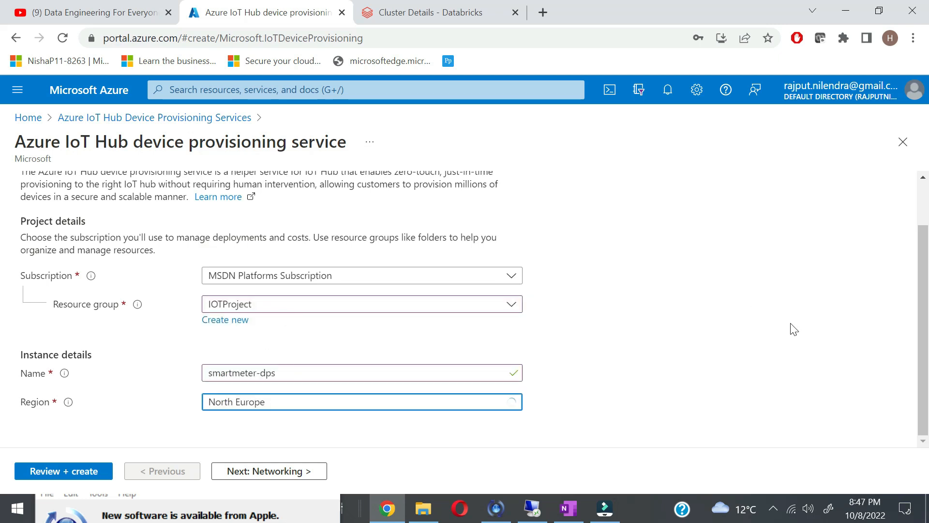
click(300, 479)
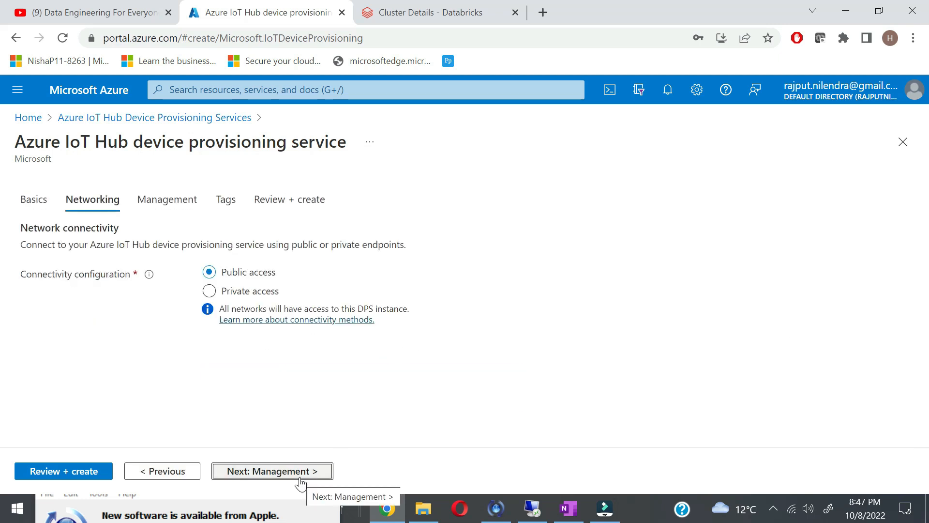
Step: Keep default networking and management settings and add the tag iot: iot
click(279, 479)
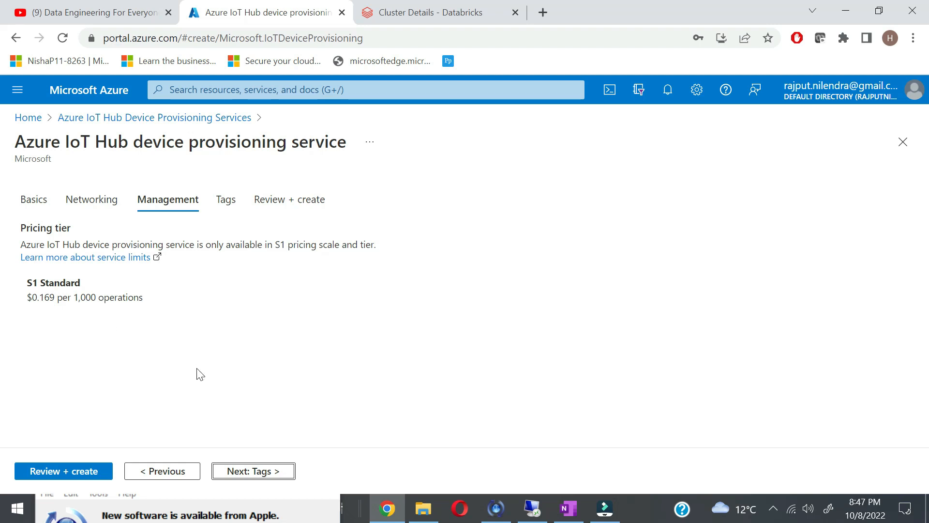
click(280, 473)
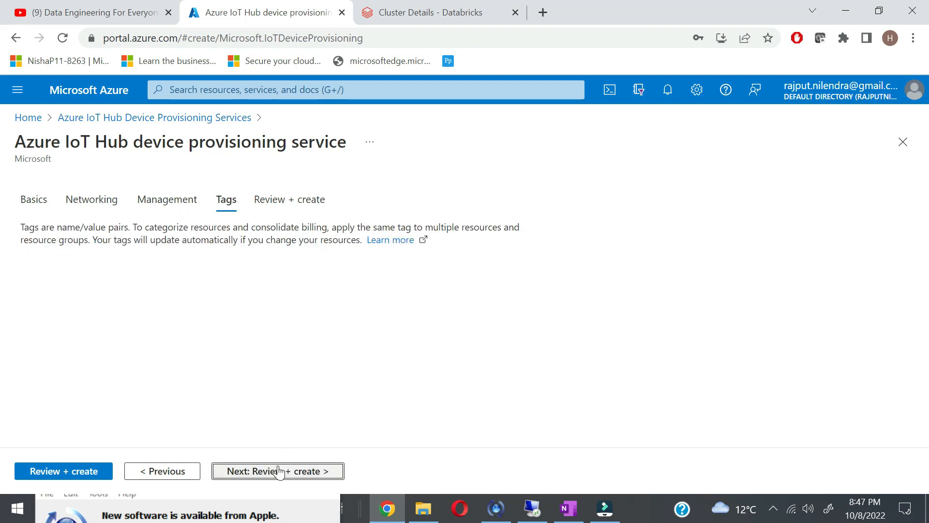
click(143, 293)
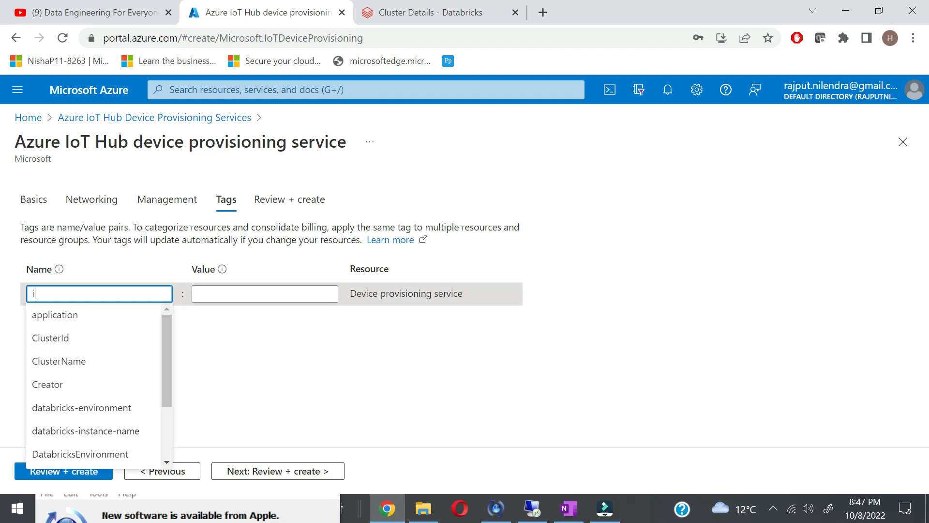
text(iot)
key(Tab)
text(iot)
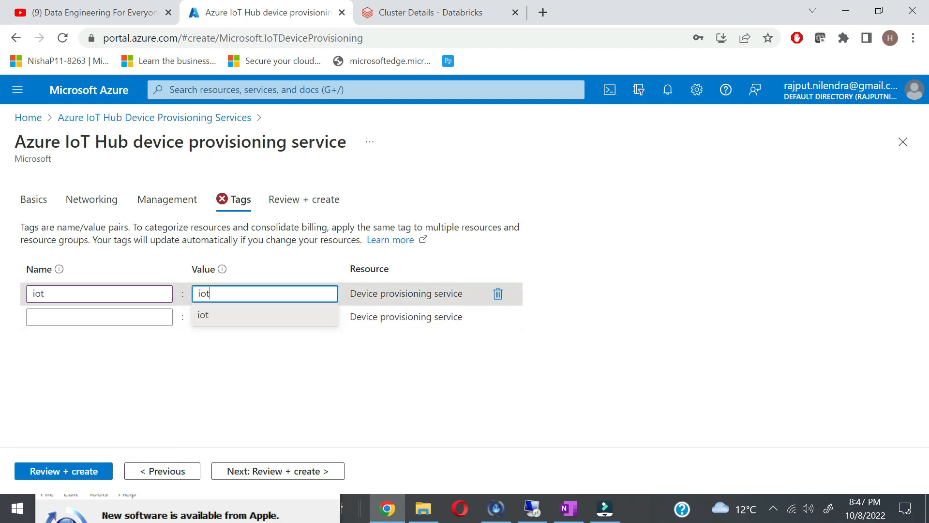
Step: Review and create the smartmeter-dps provisioning service
drag(385, 450, 337, 464)
click(337, 466)
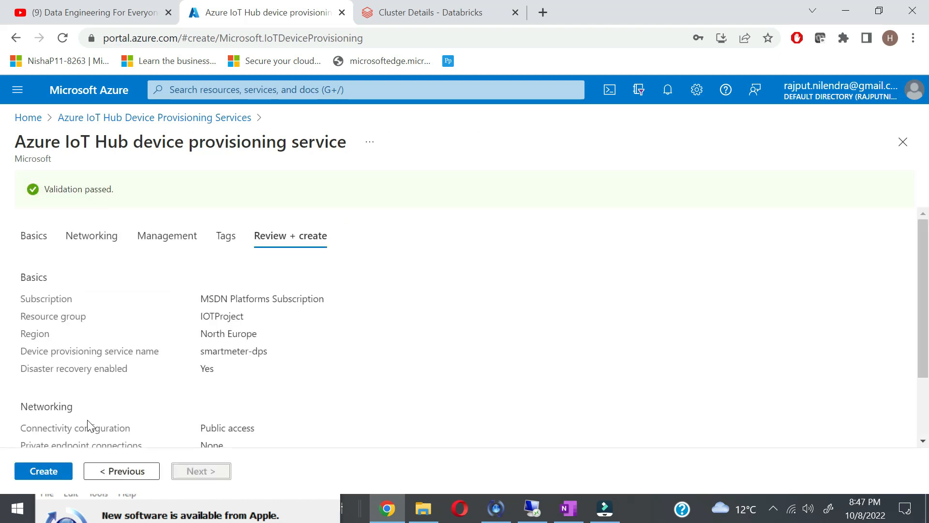
click(55, 469)
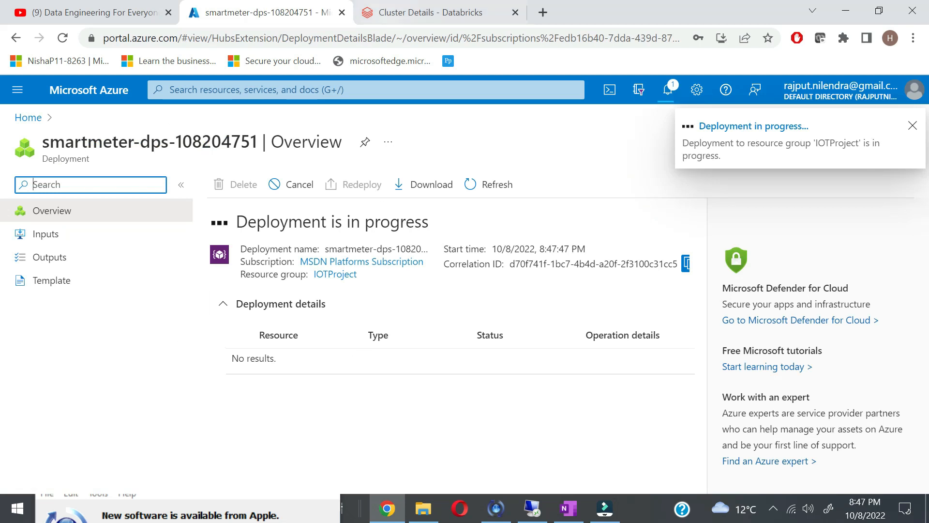
click(439, 18)
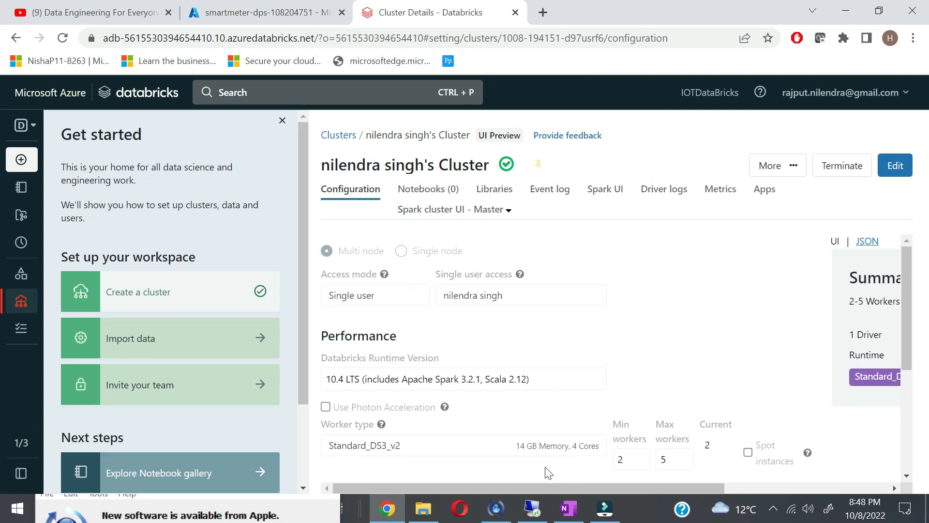
scroll(554, 451, down, 2)
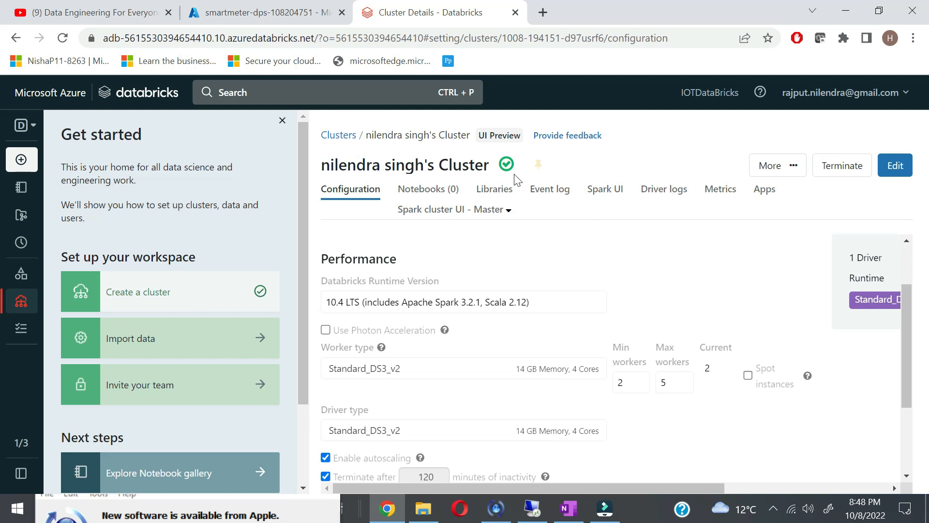
scroll(597, 462, down, 3)
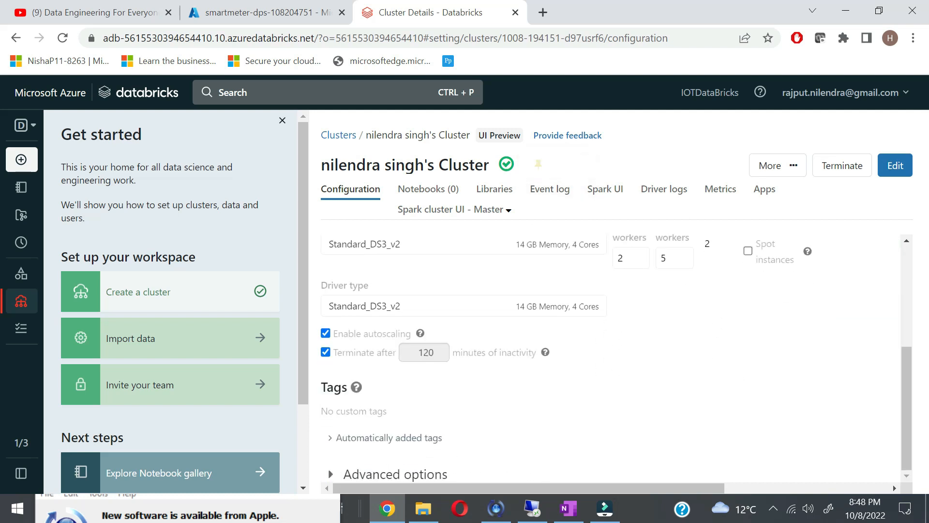
scroll(665, 382, up, 2)
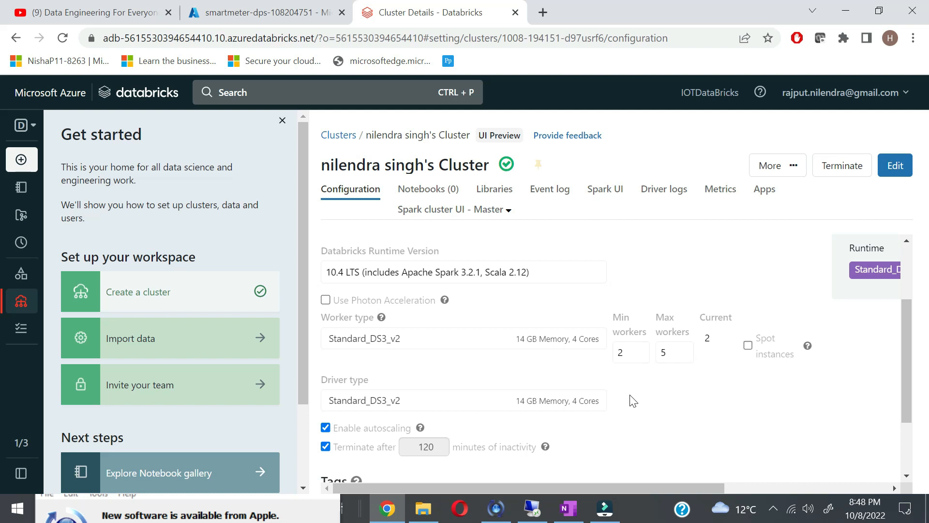
click(19, 301)
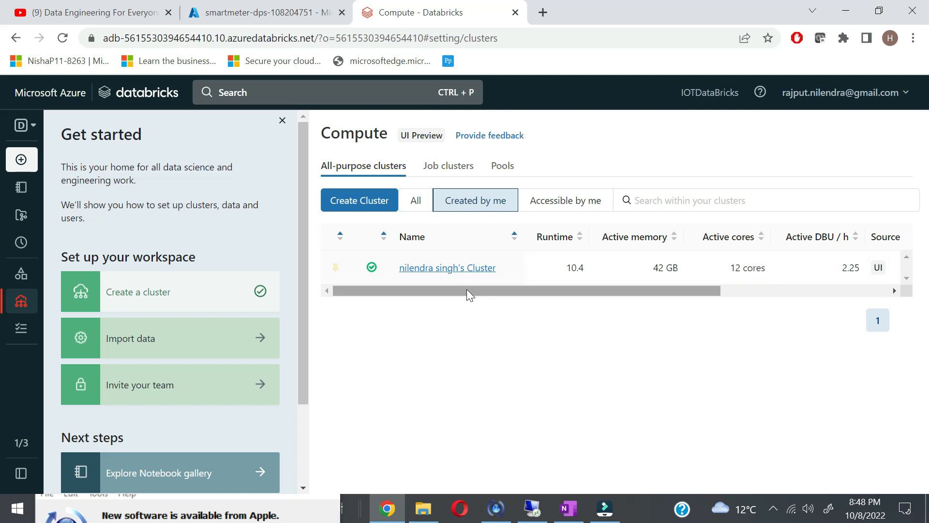
drag(470, 292, 641, 292)
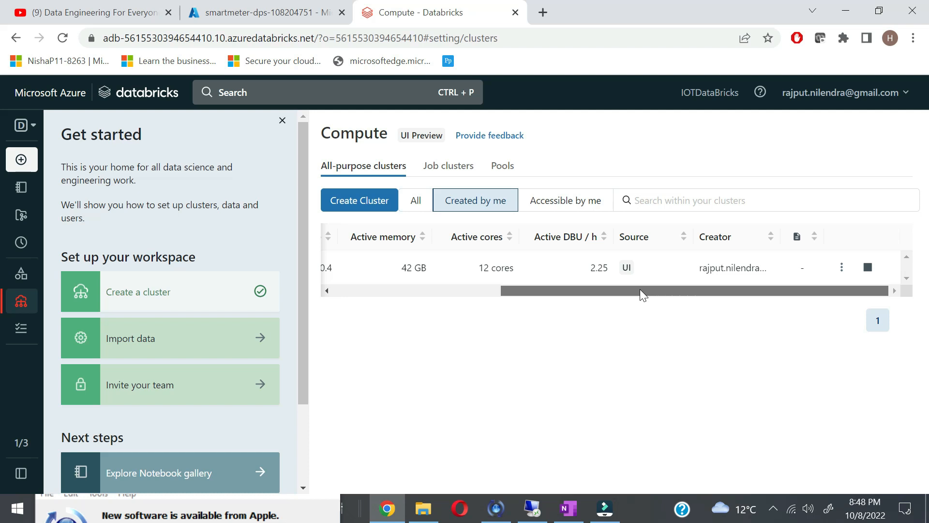
drag(663, 290, 411, 292)
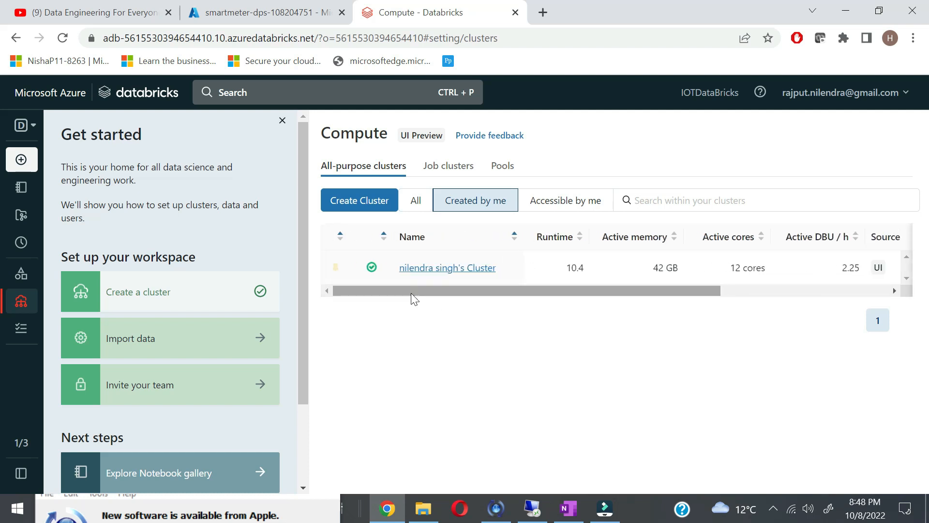
drag(418, 292, 588, 292)
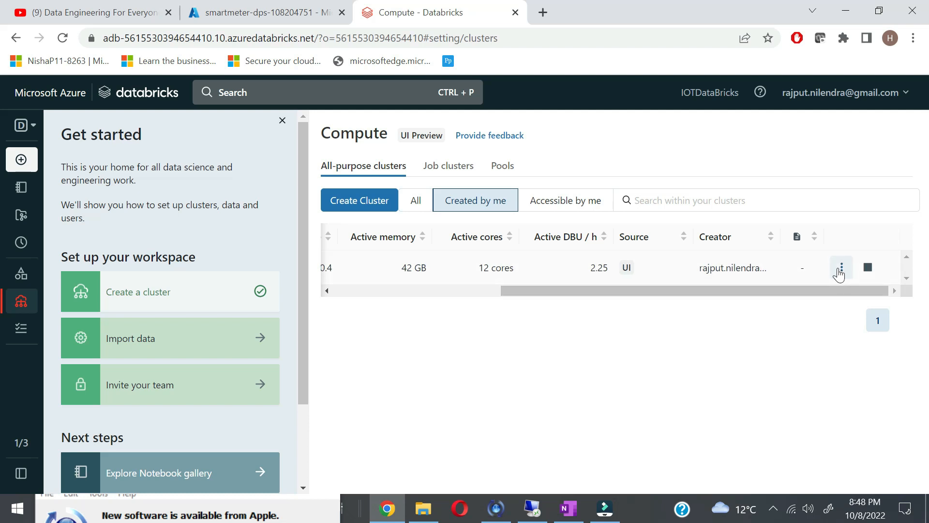
click(840, 270)
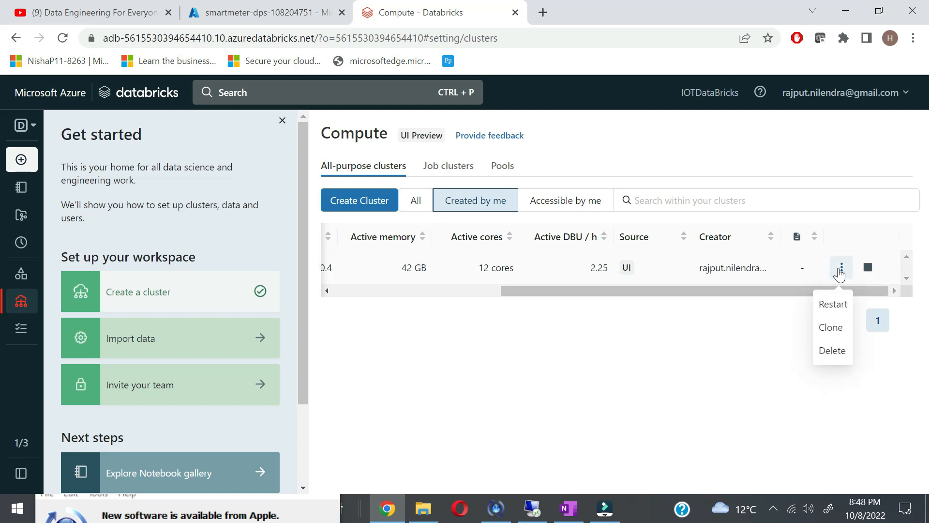
drag(740, 288, 329, 281)
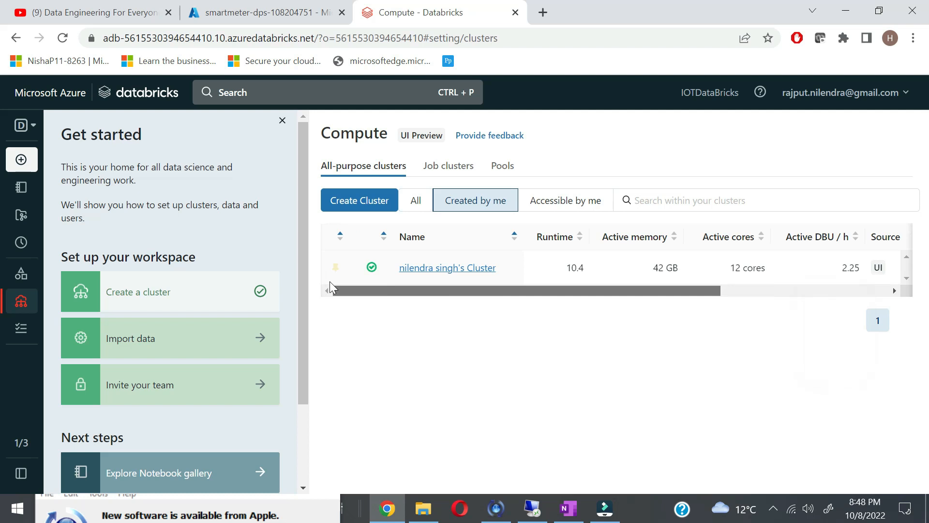
click(443, 274)
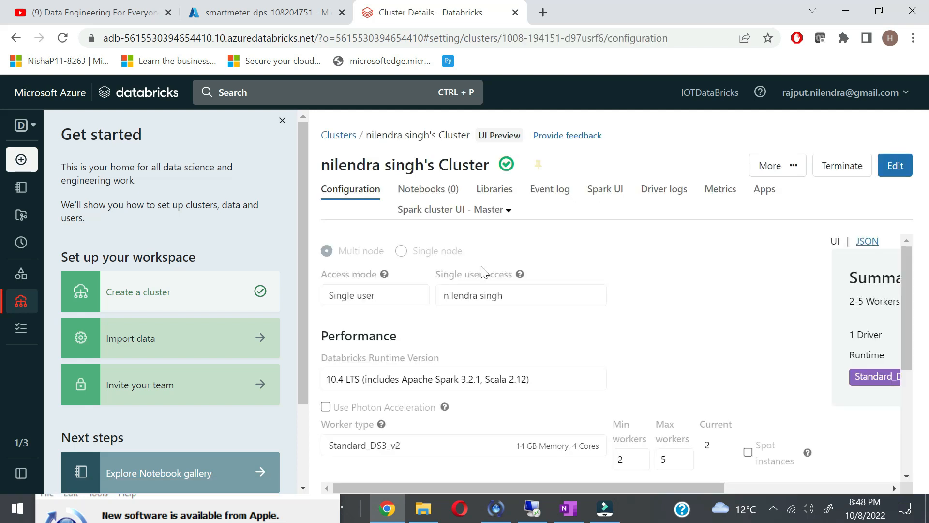
scroll(548, 373, down, 3)
scroll(548, 374, down, 1)
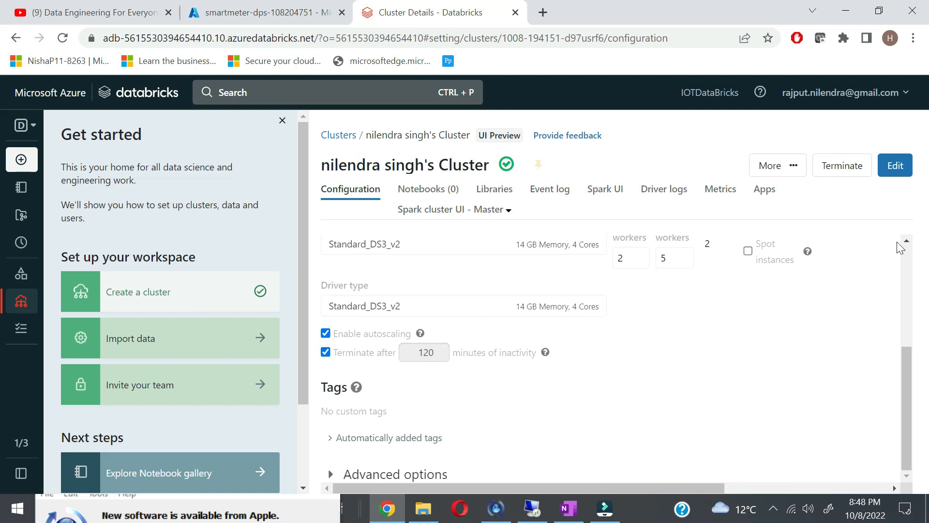
Step: Change the cluster's inactivity termination from 120 to 30 minutes and confirm the restart
click(896, 166)
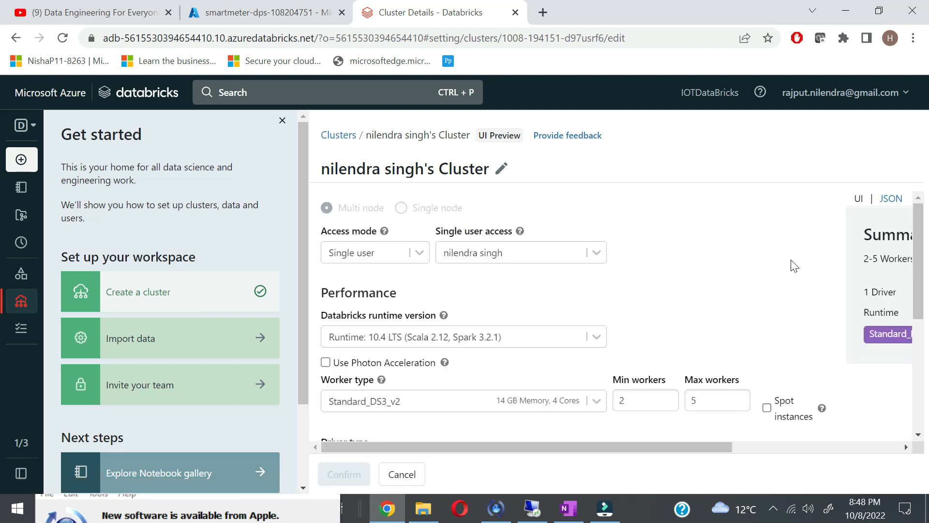
scroll(553, 386, down, 5)
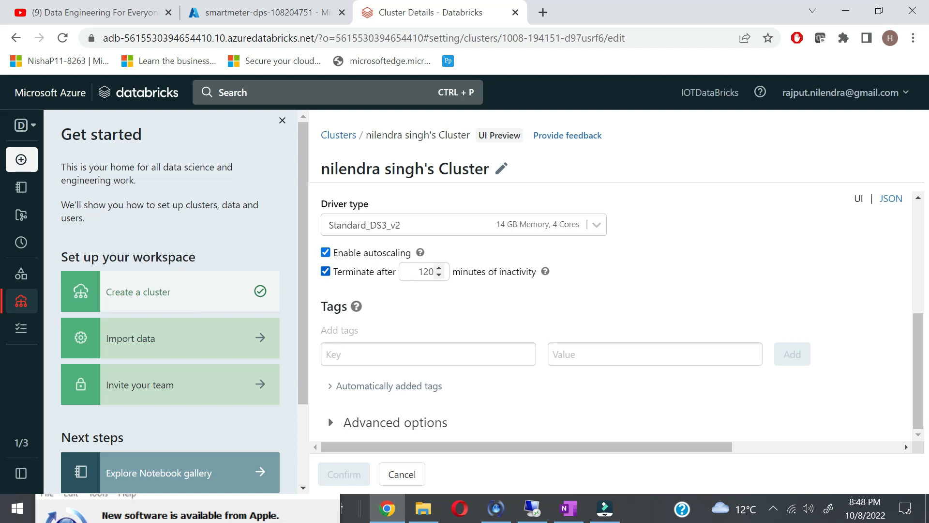
double_click(426, 271)
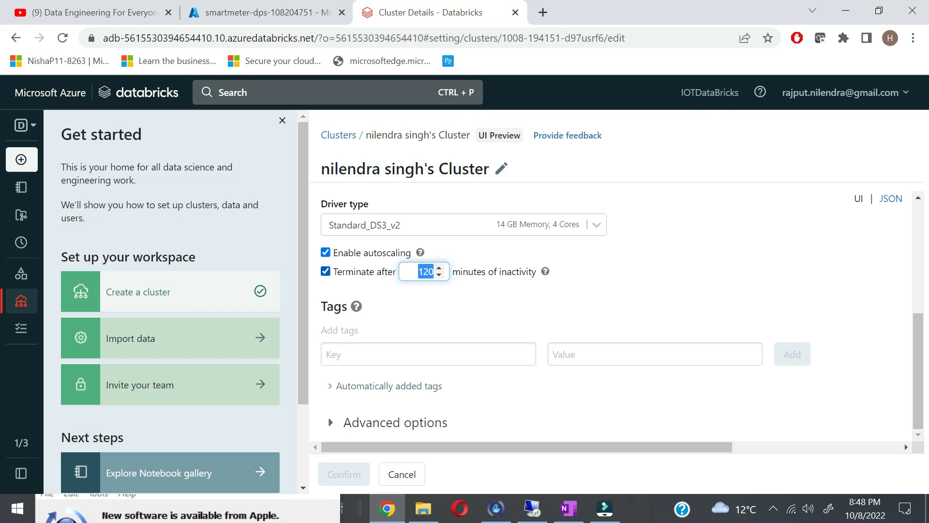
text(30)
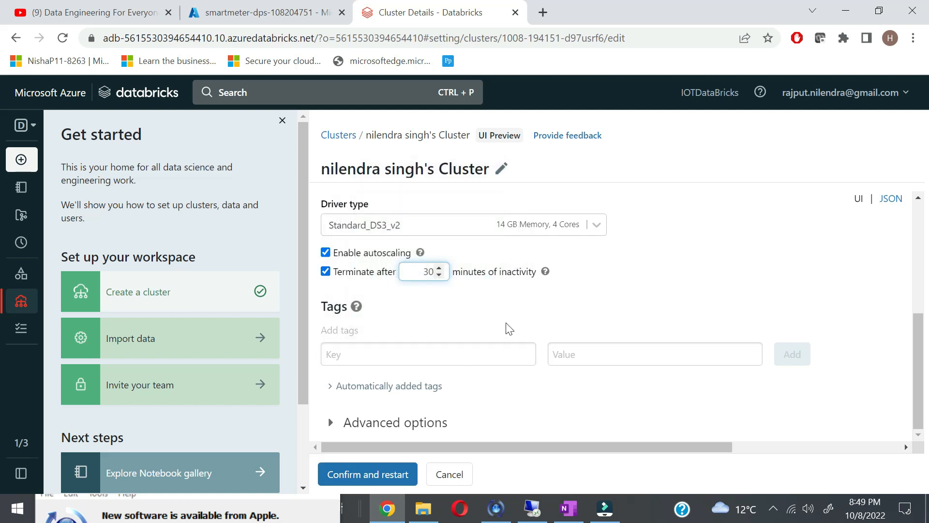
click(377, 478)
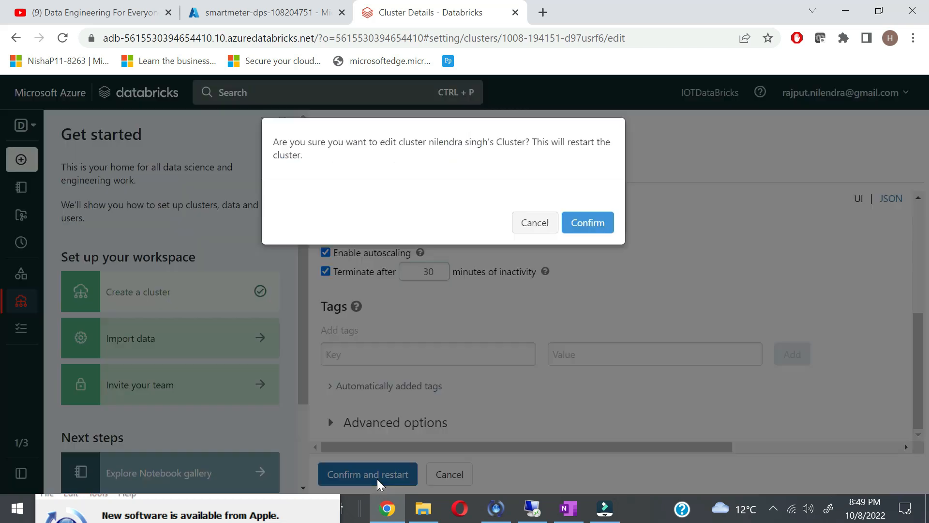
click(583, 224)
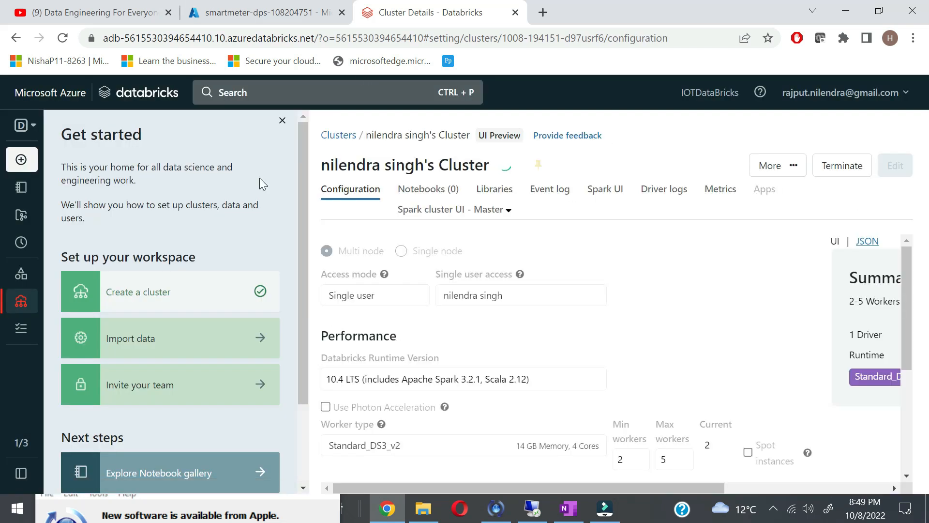
Step: Open the deployed smartmeter-dps resource and copy its ID Scope
click(266, 17)
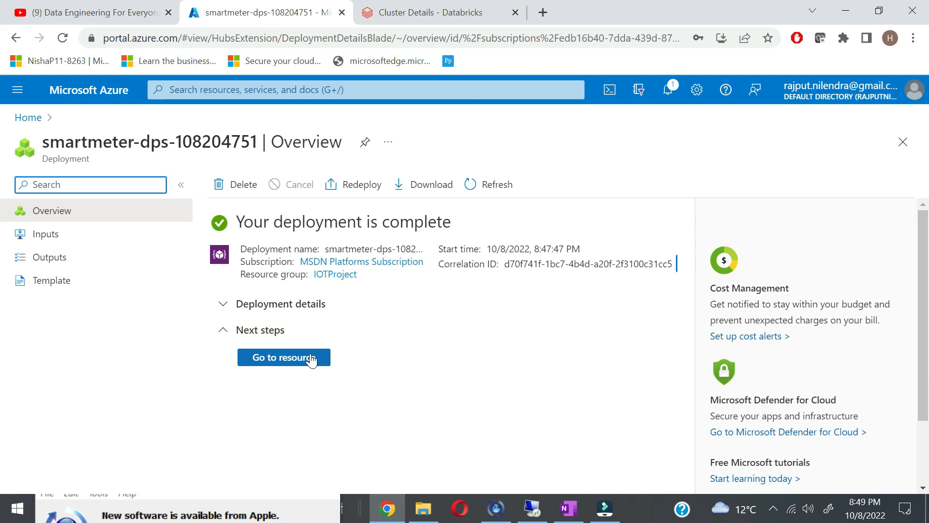
click(310, 364)
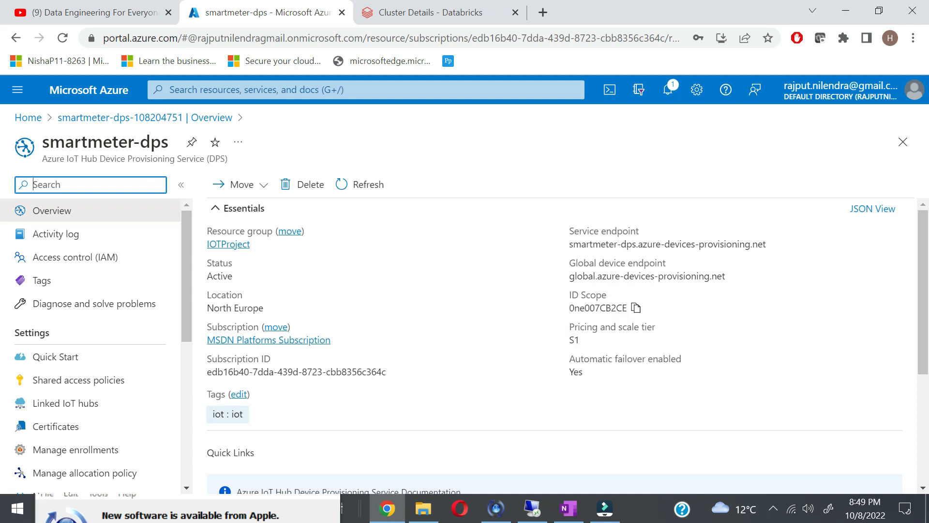
click(635, 308)
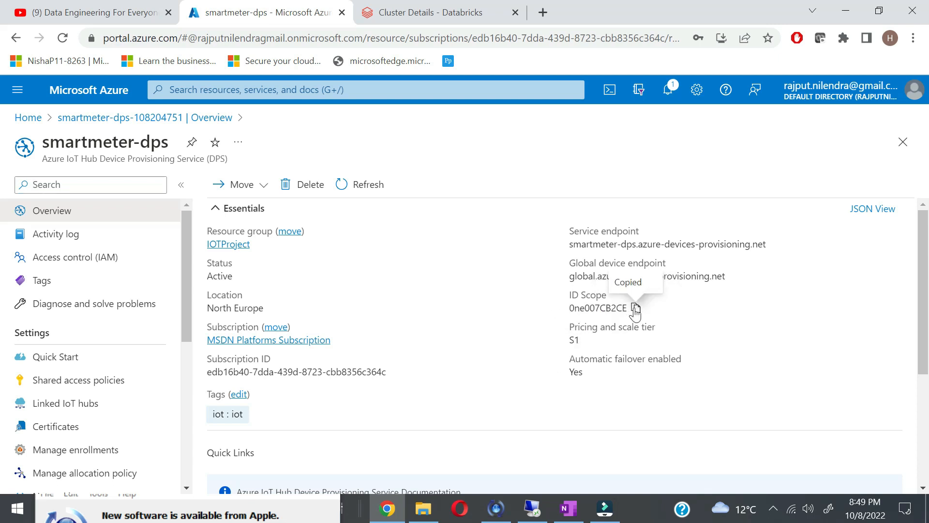
click(576, 508)
Step: Paste the DPS ID Scope into OneNote below the connection string
key(Return)
key(Return)
key(Return)
key(ctrl+v)
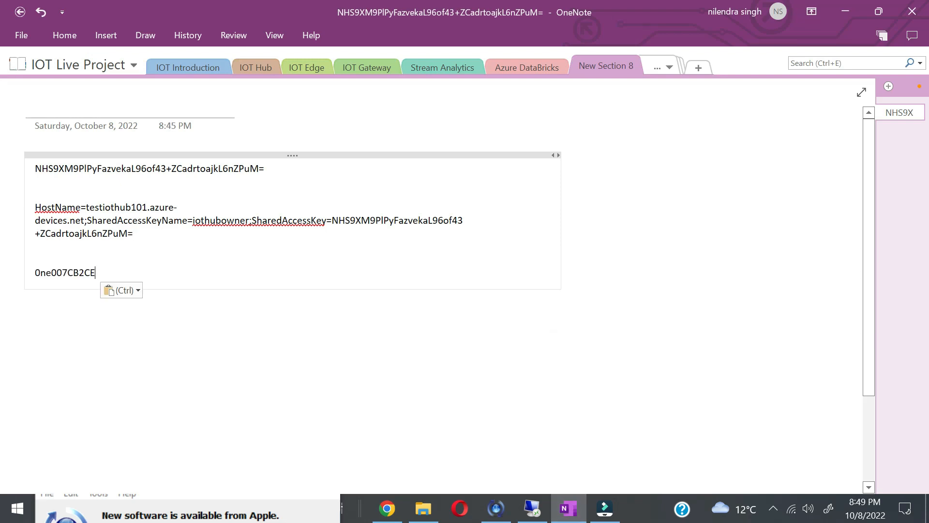
key(alt+Tab)
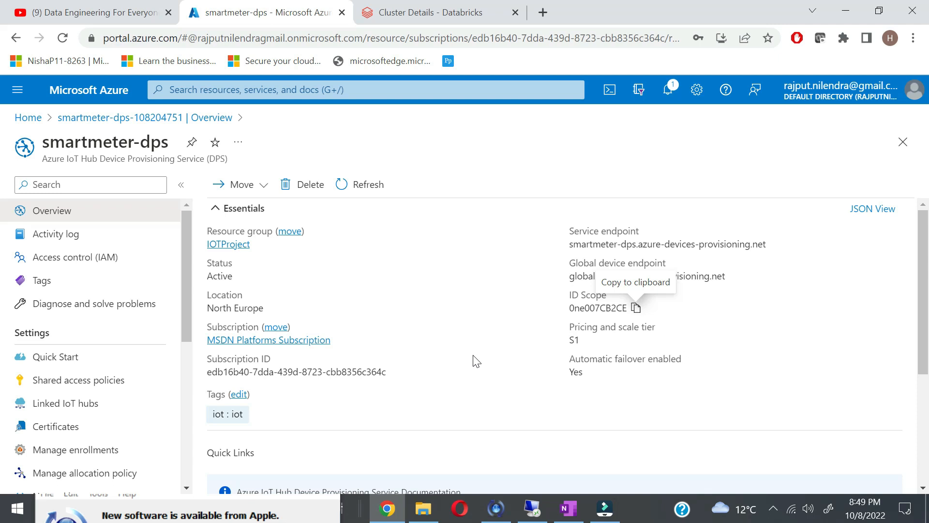
Step: Link IoT hub testiothub101 to smartmeter-dps using the iothubowner access policy
scroll(95, 426, down, 1)
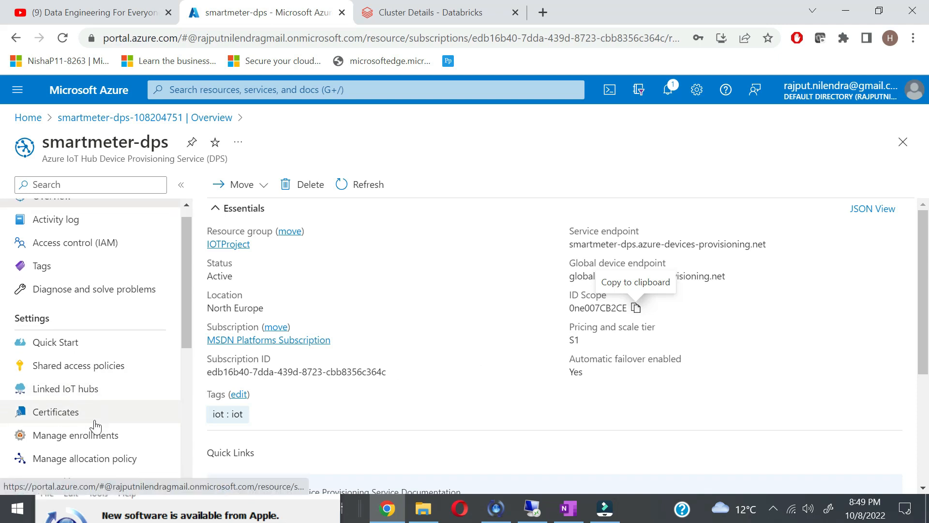
scroll(95, 426, down, 1)
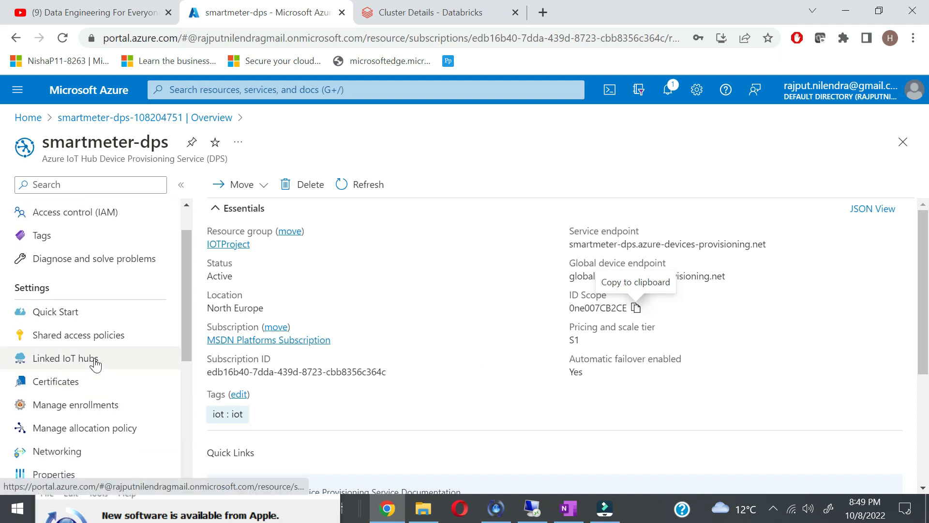
click(63, 359)
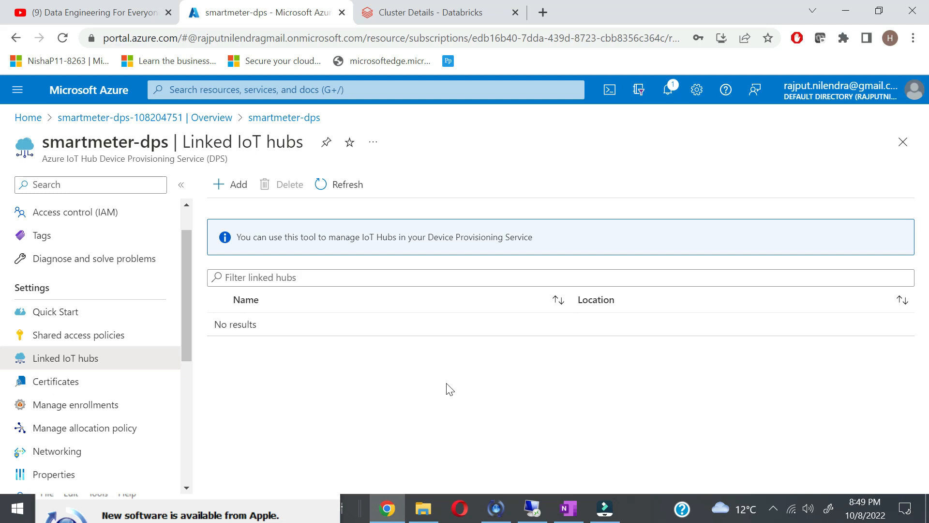
click(233, 184)
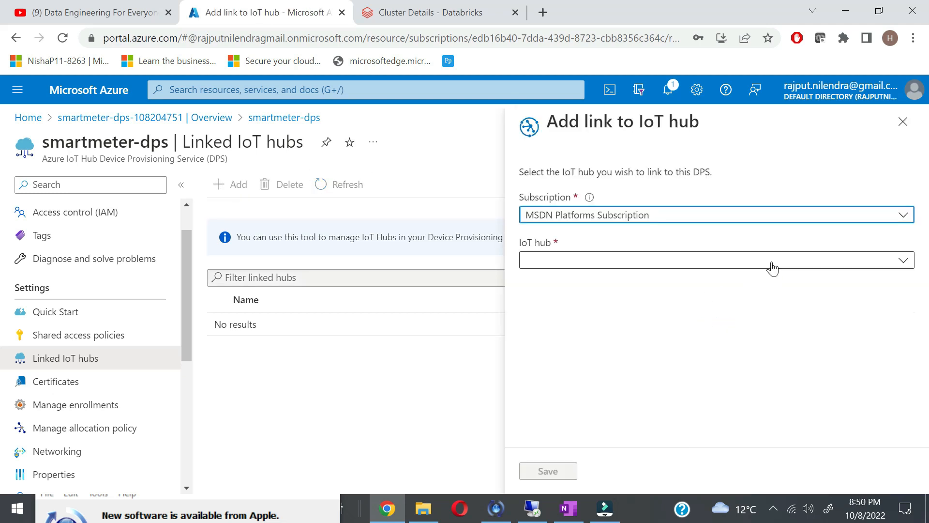
click(895, 265)
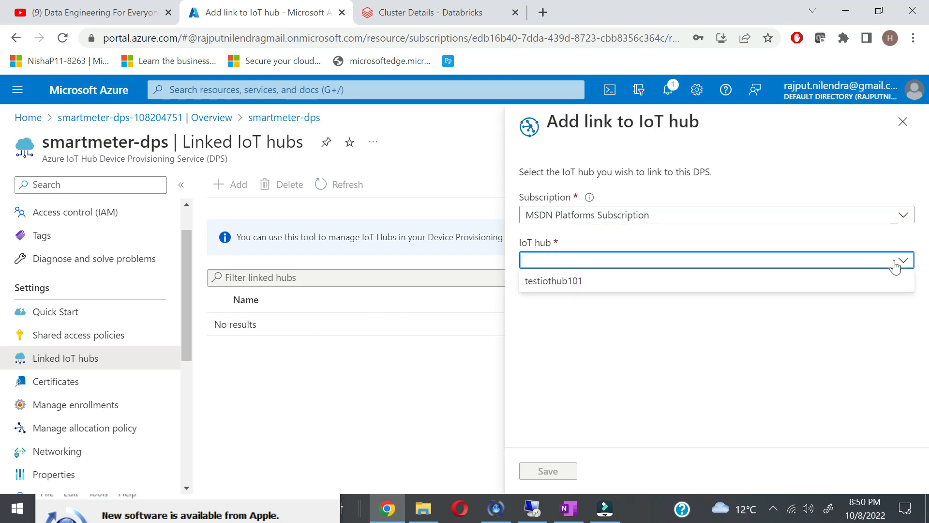
click(710, 280)
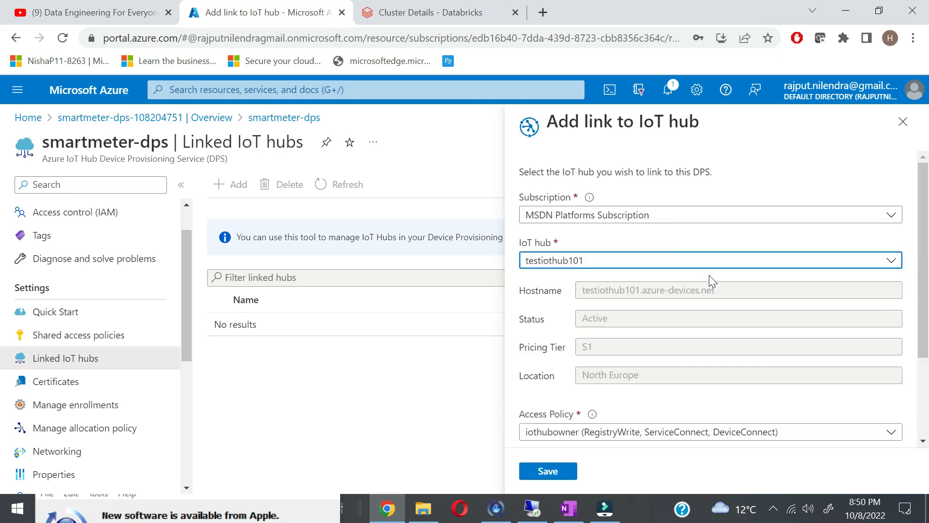
scroll(685, 348, down, 3)
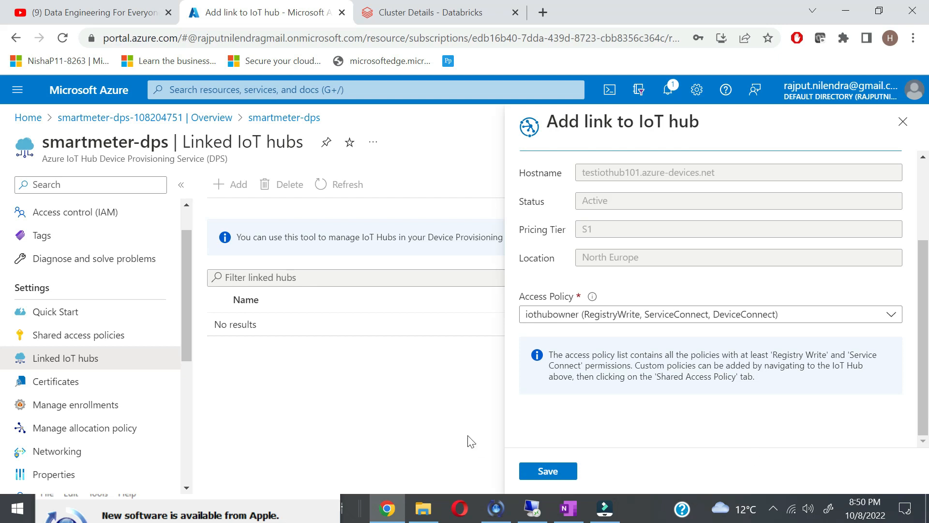
click(547, 474)
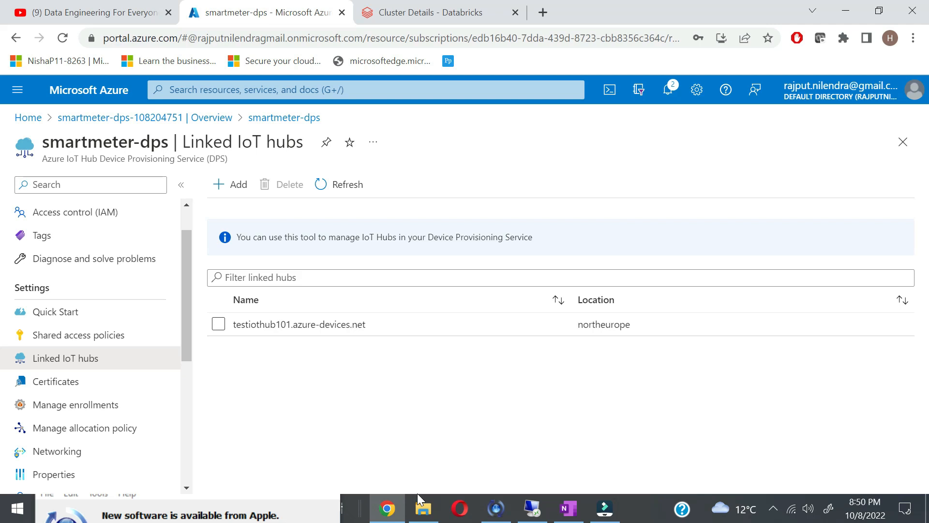
Step: Add an enrollment group under Manage enrollments and name it smartmeter-device-group
click(99, 405)
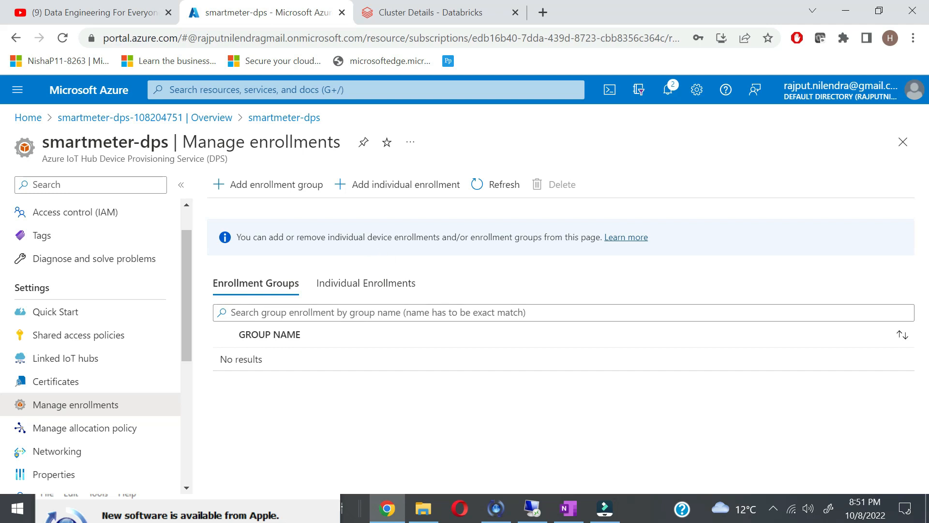
click(300, 189)
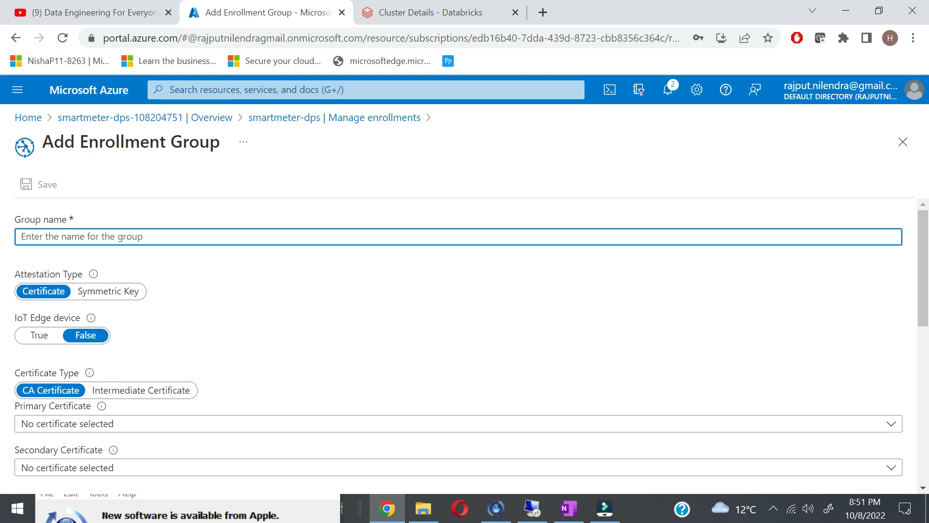
text(dmart)
key(BackSpace)
key(BackSpace)
key(BackSpace)
key(BackSpace)
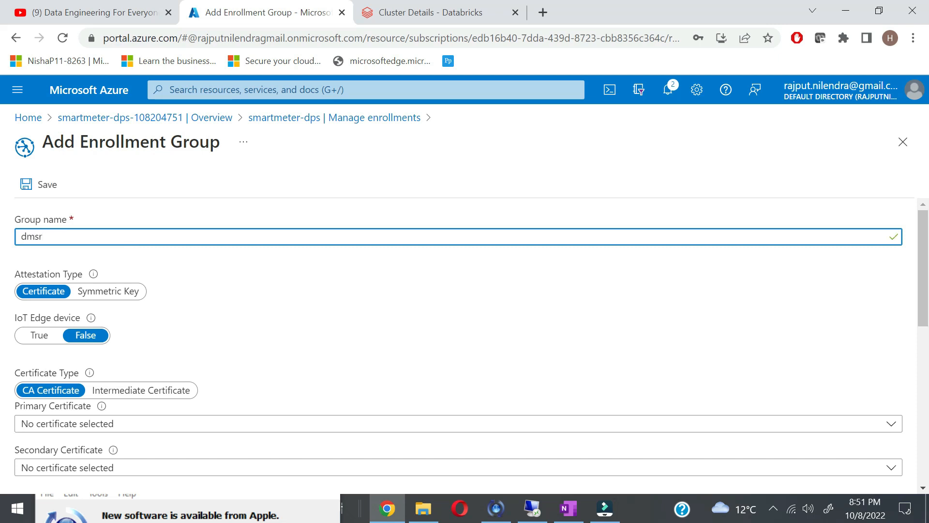
key(BackSpace)
text(smasrt)
key(BackSpace)
key(BackSpace)
key(BackSpace)
text(rtmeter-device-group)
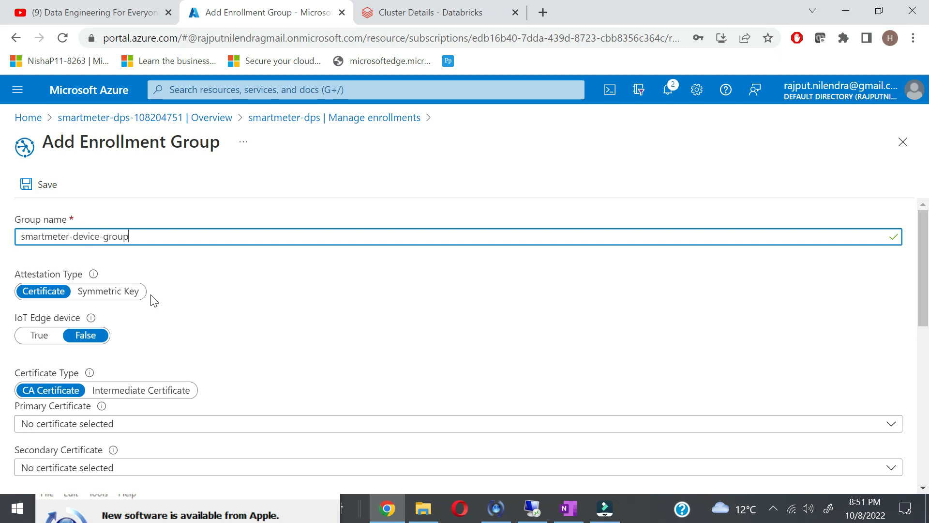
scroll(151, 299, down, 1)
scroll(151, 299, up, 1)
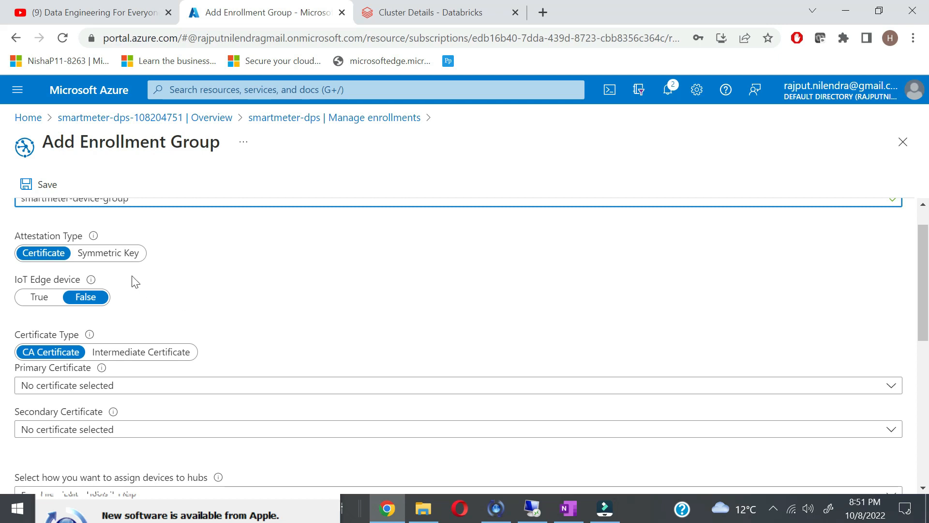
mouse_move(94, 237)
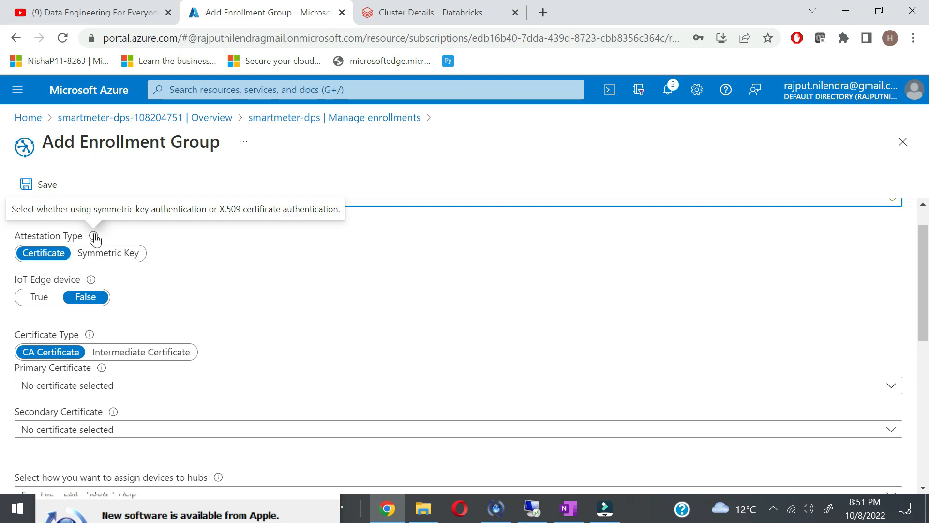
Step: Switch attestation to symmetric key and save the smartmeter-device-group enrollment group
click(103, 255)
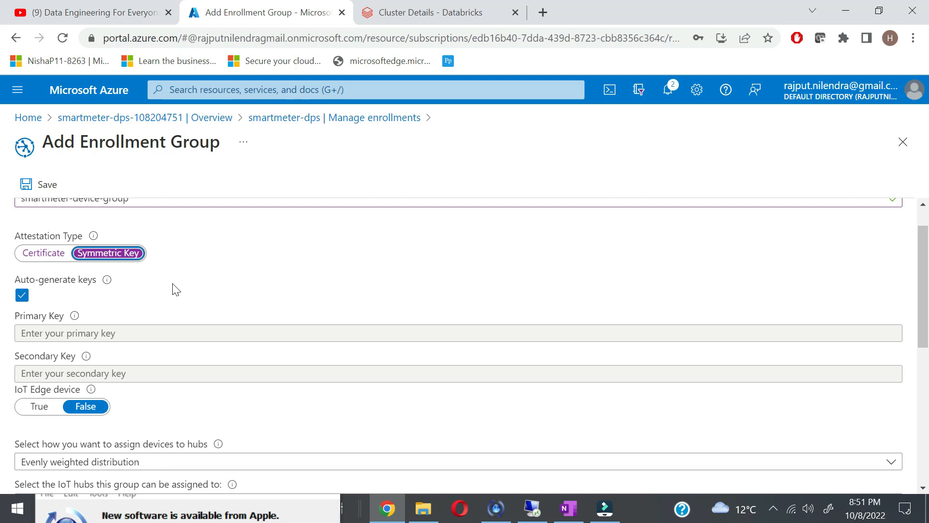
scroll(74, 310, down, 1)
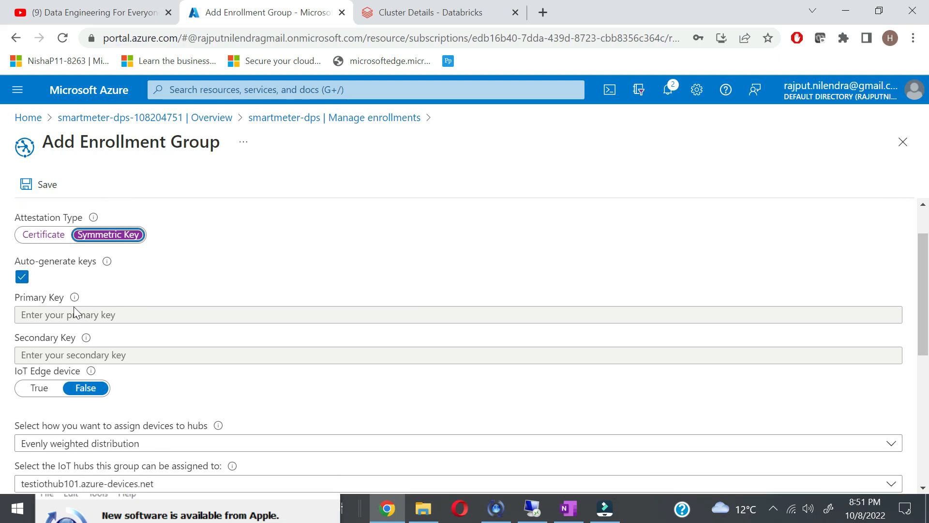
scroll(74, 310, down, 1)
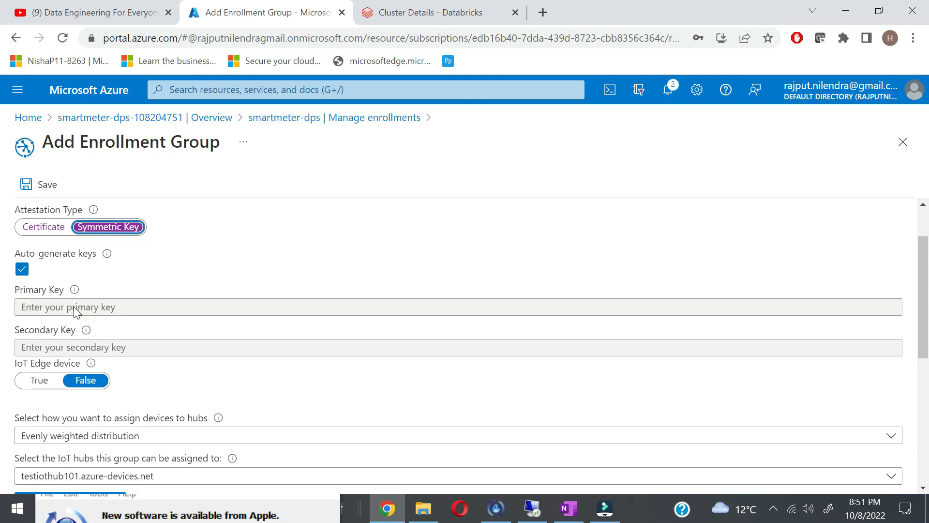
scroll(125, 373, down, 1)
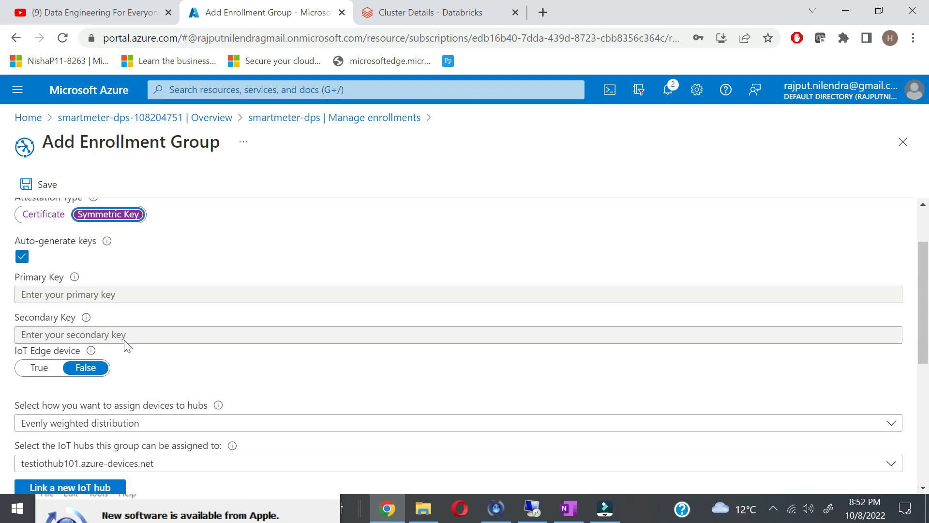
scroll(137, 344, down, 2)
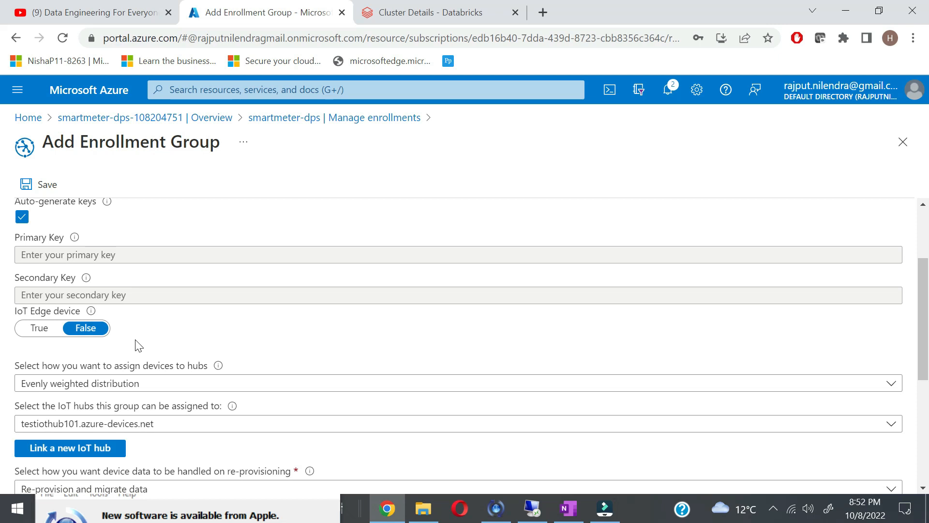
scroll(166, 357, down, 1)
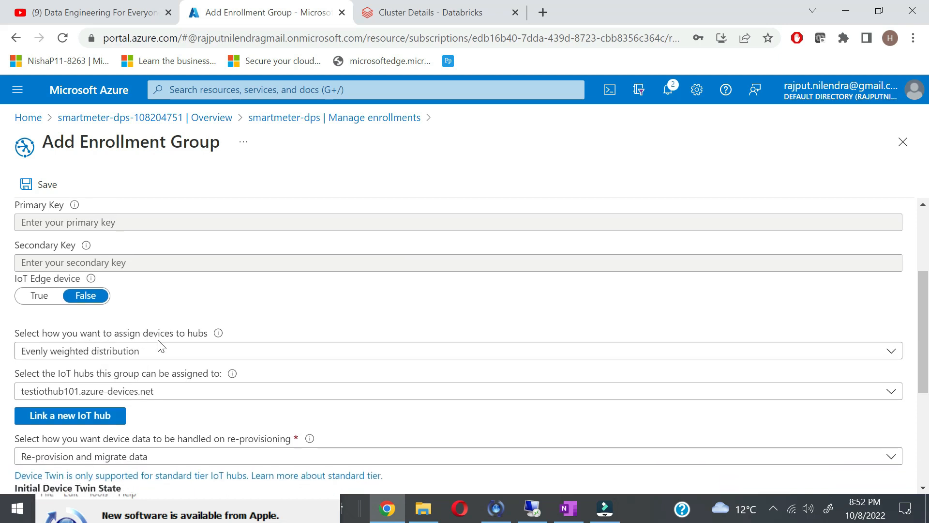
scroll(161, 346, down, 1)
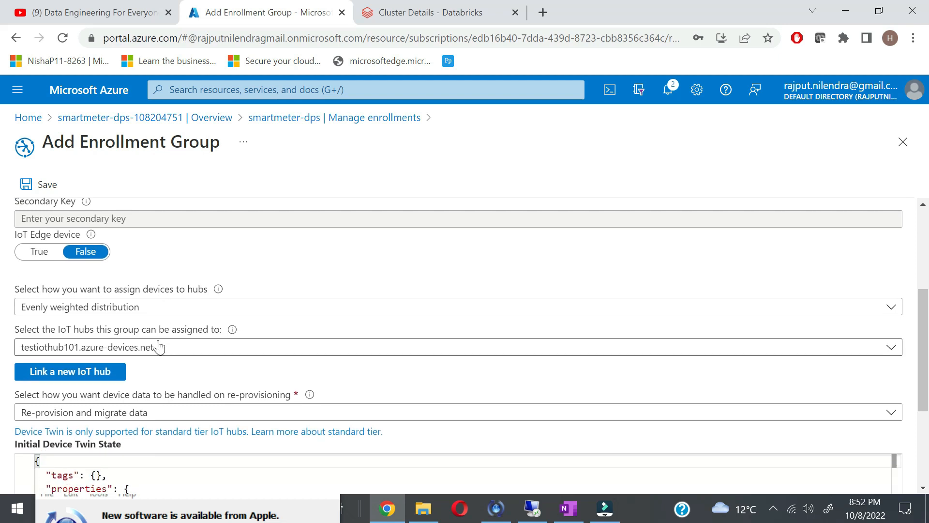
scroll(173, 353, down, 1)
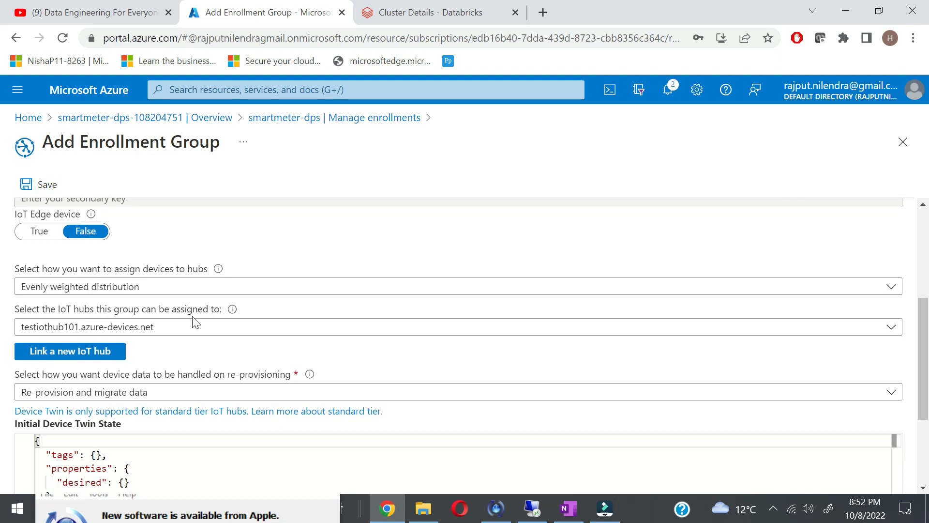
scroll(173, 362, down, 2)
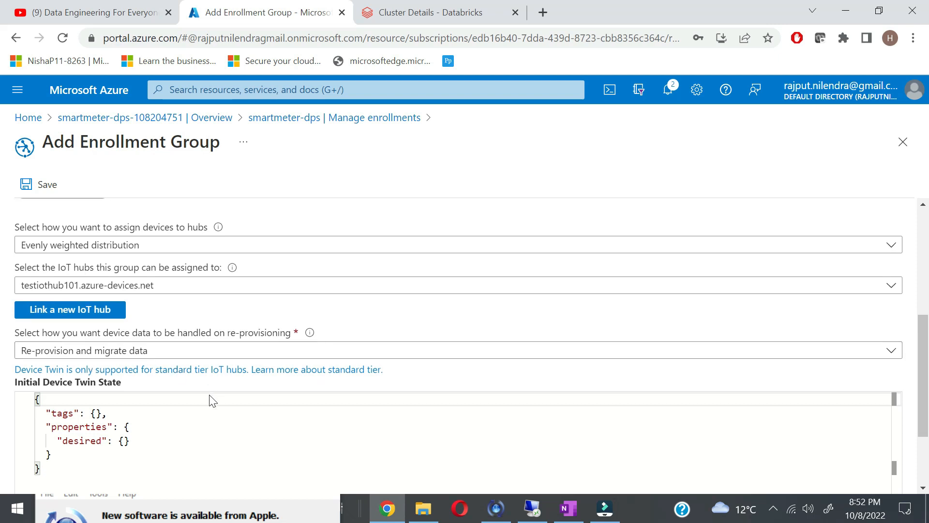
scroll(213, 397, down, 1)
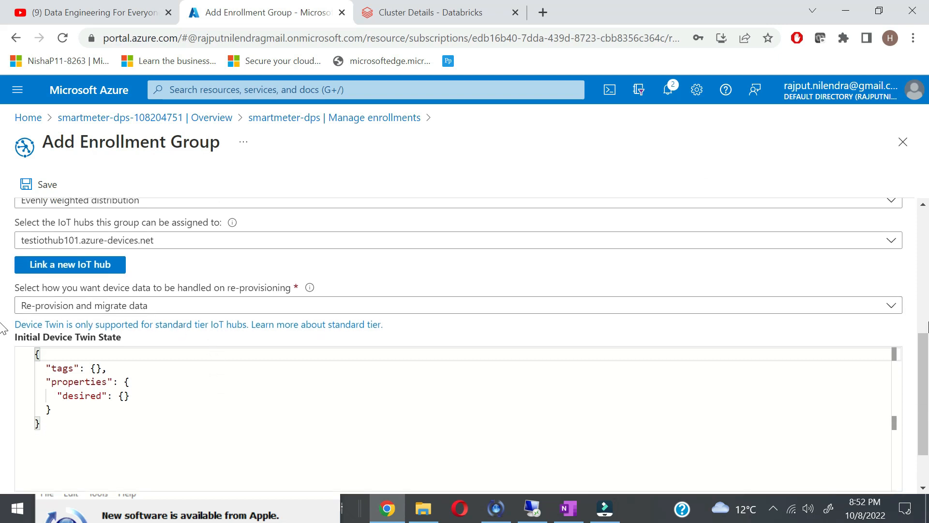
scroll(3, 424, down, 2)
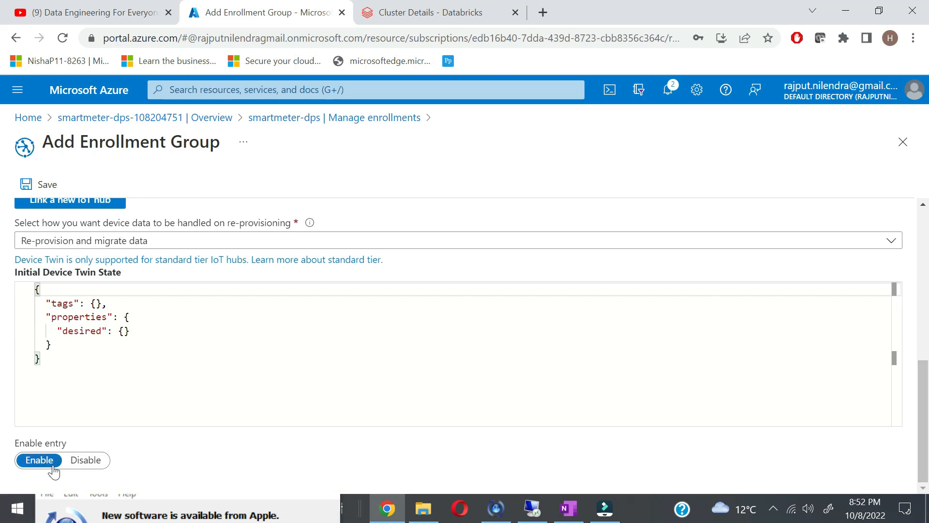
click(36, 185)
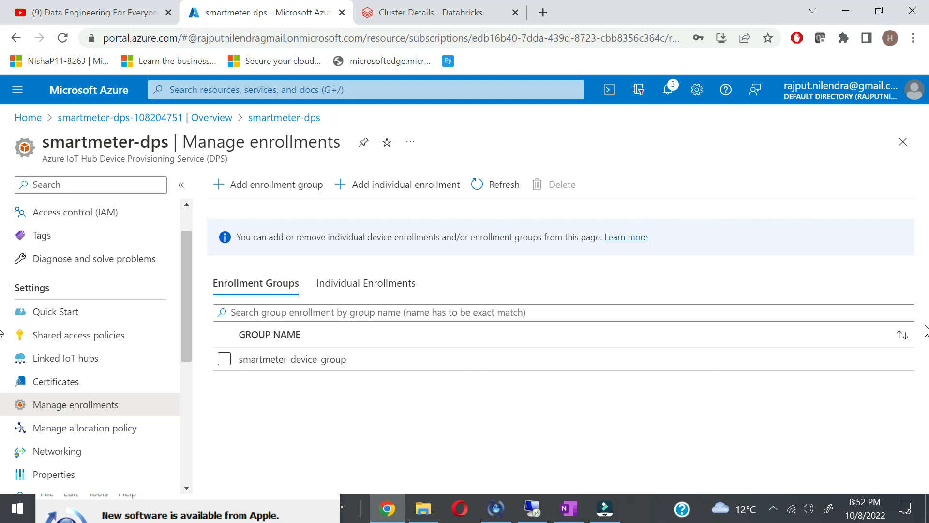
click(207, 126)
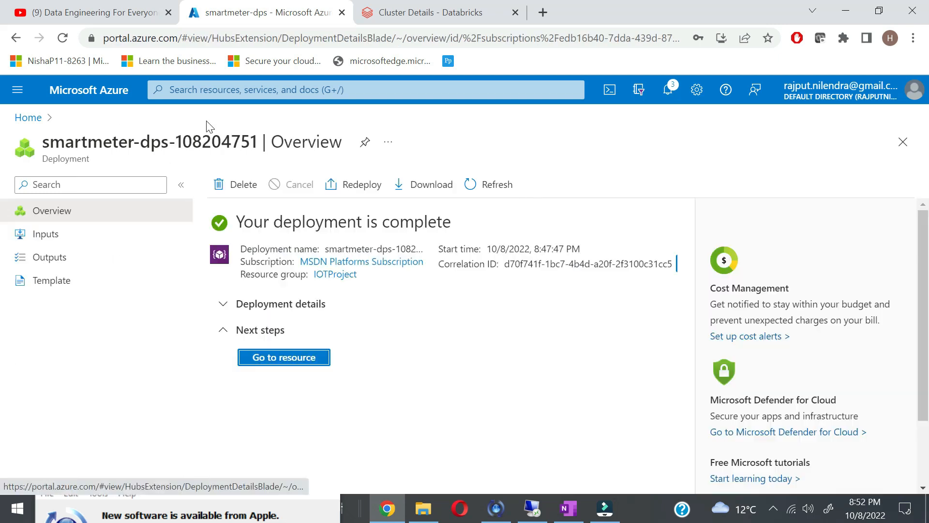
click(312, 369)
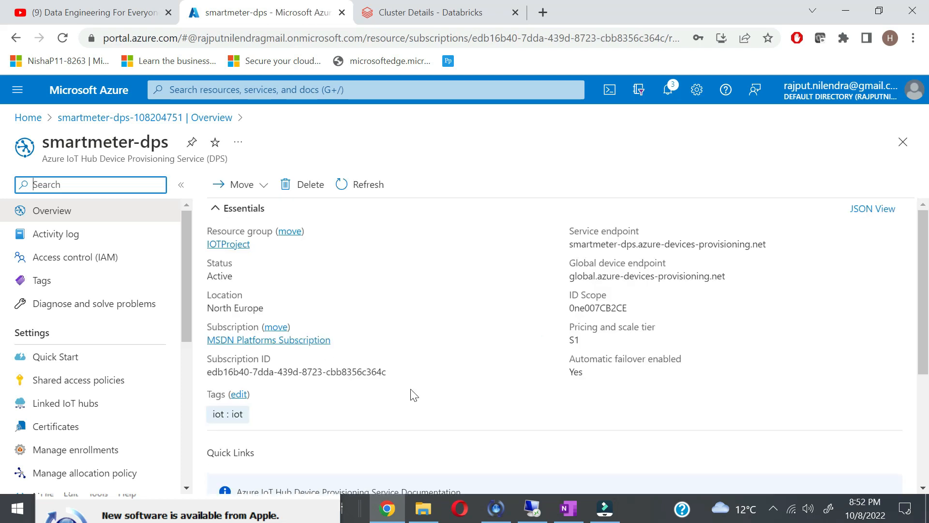
scroll(419, 435, down, 4)
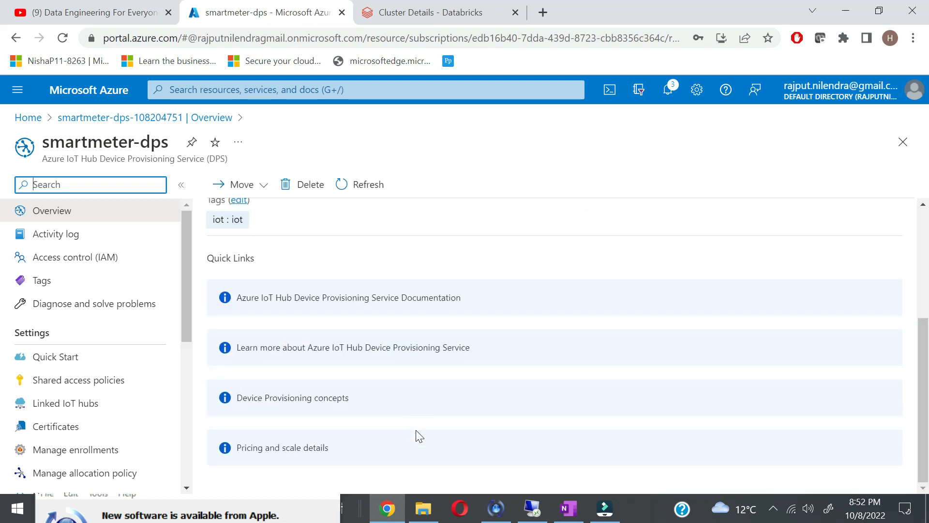
scroll(419, 437, up, 2)
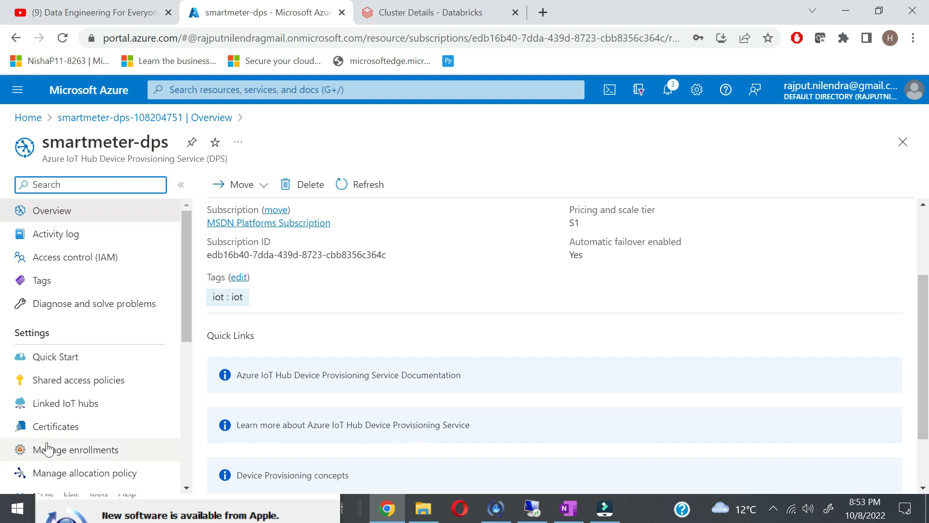
scroll(62, 445, down, 1)
scroll(94, 432, up, 1)
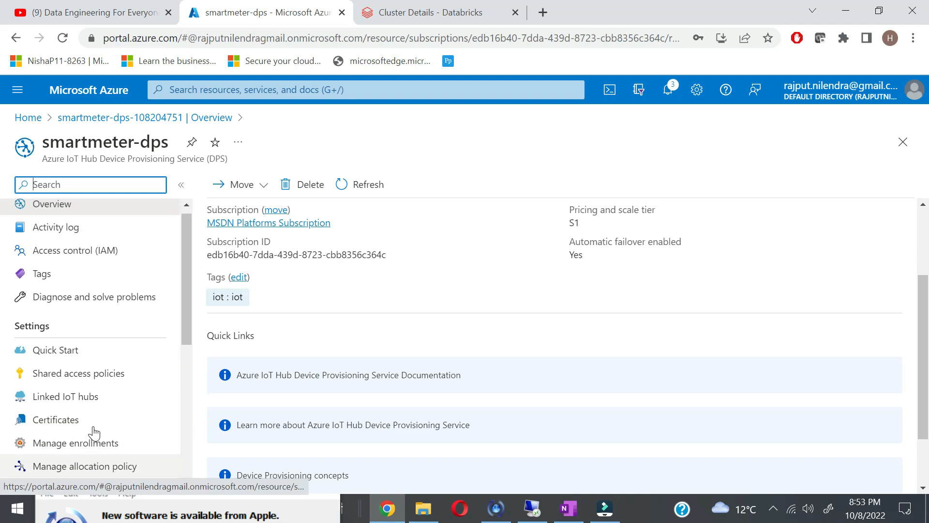
click(95, 450)
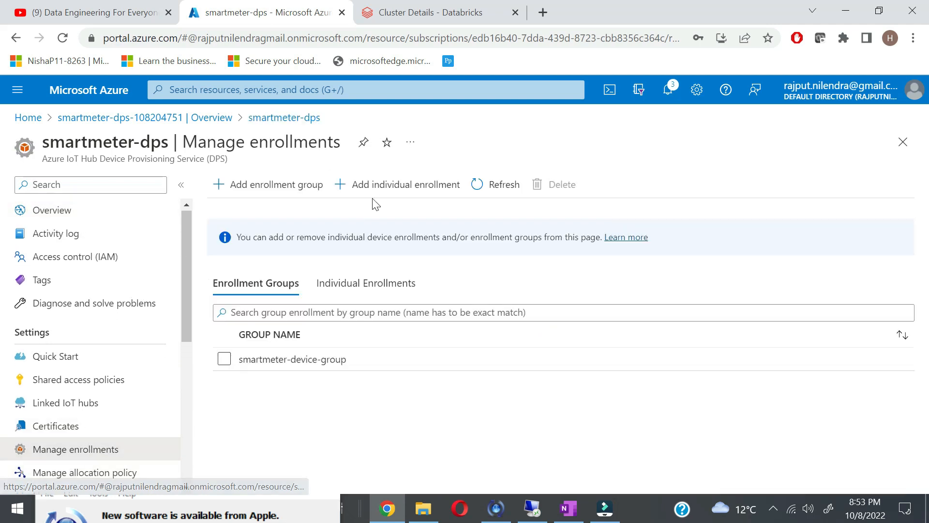
Step: Copy the smartmeter-device-group enrollment's primary key and bring the OneNote notes to the front
click(313, 366)
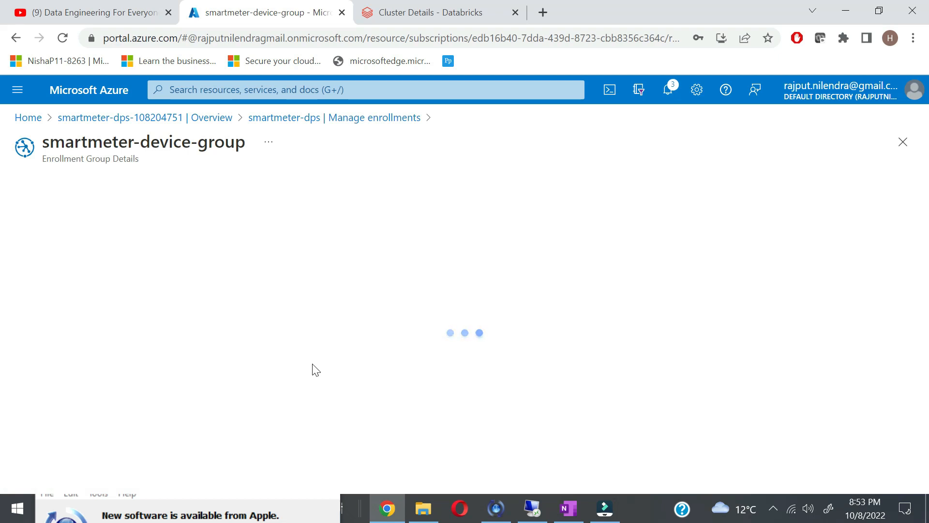
scroll(248, 312, down, 1)
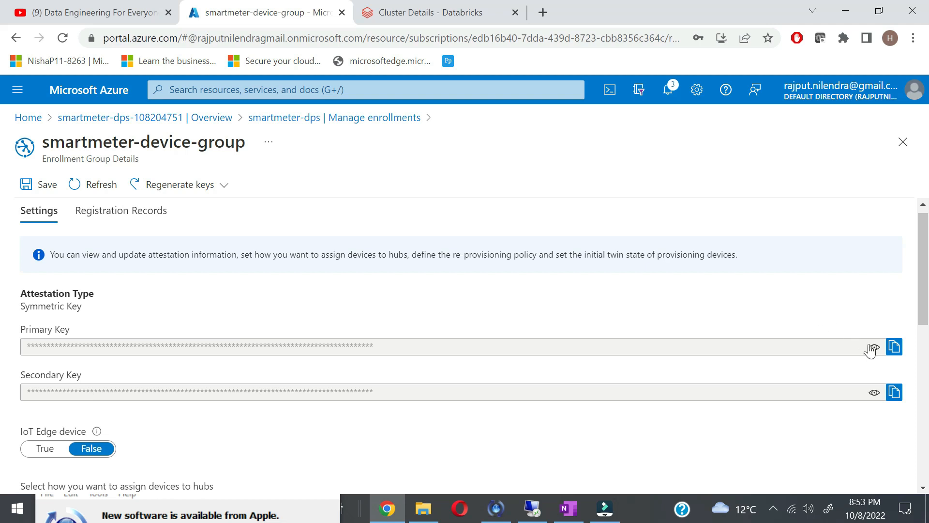
click(895, 347)
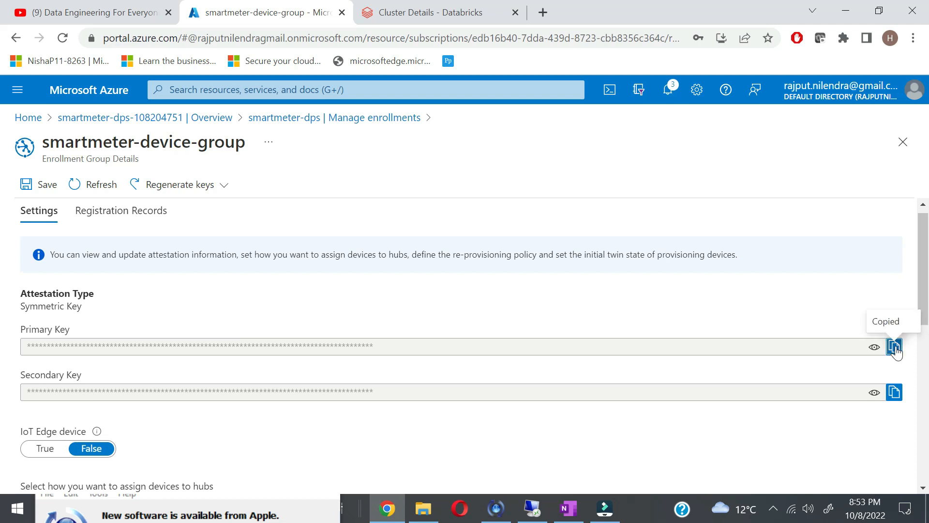
click(569, 509)
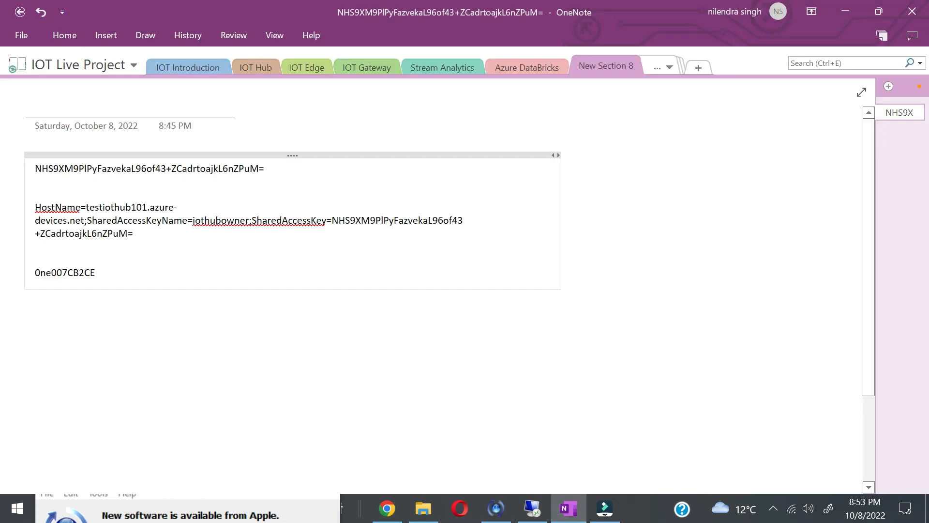
Step: Add a 'dps pk --' line in OneNote with the copied primary key pasted after it
key(Return)
key(Return)
key(Return)
key(Return)
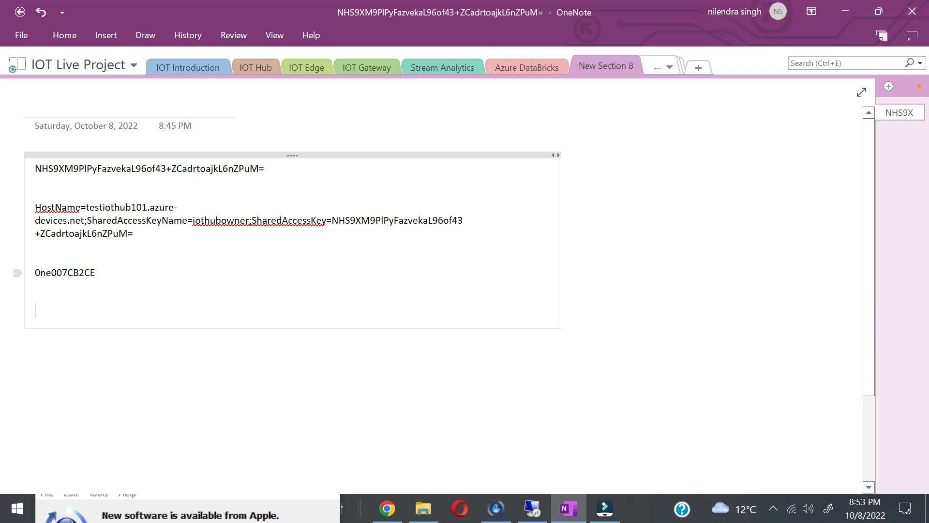
text(dp)
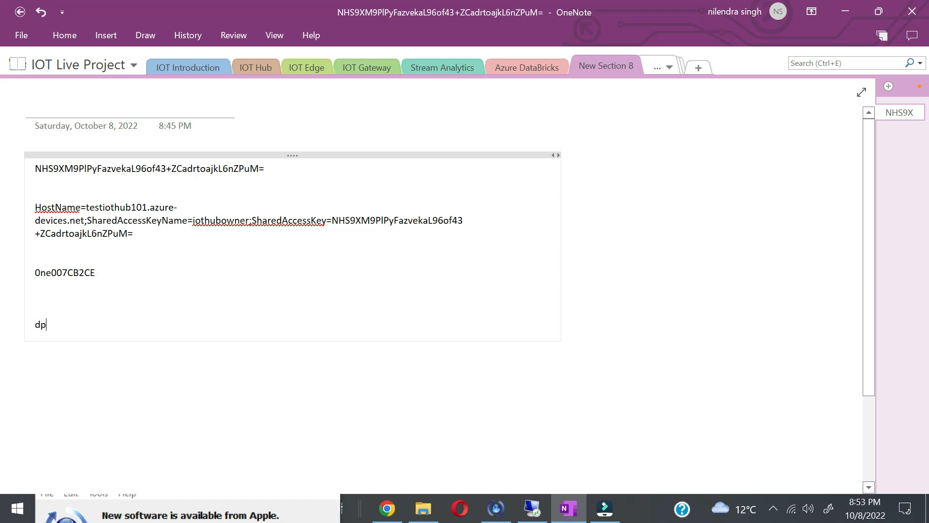
text(s pk --)
key(ctrl+v)
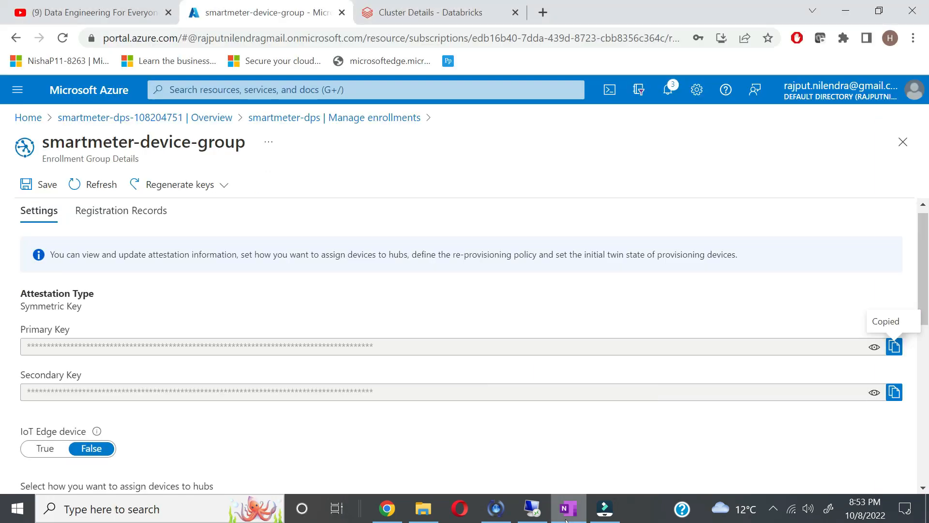
Step: Open the Project Overview section from the hidden sections list to show the provisioning diagram
click(566, 518)
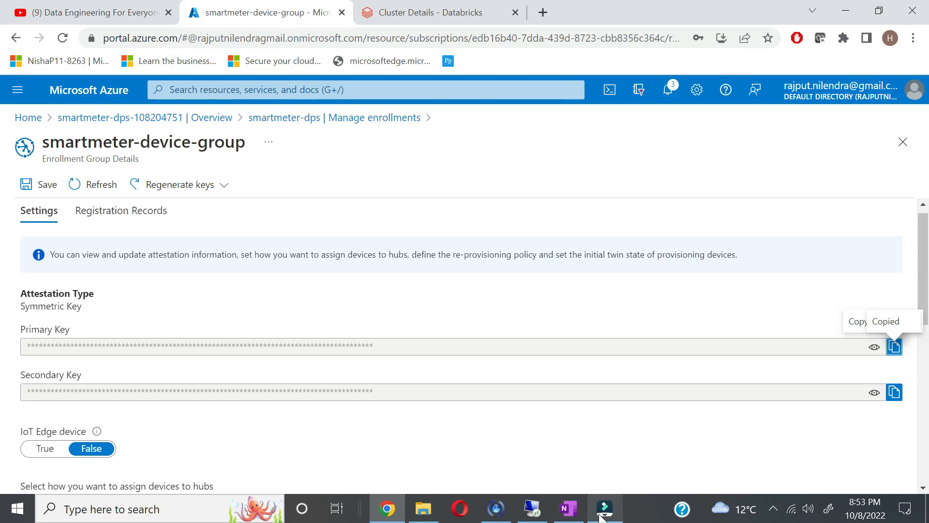
mouse_move(603, 519)
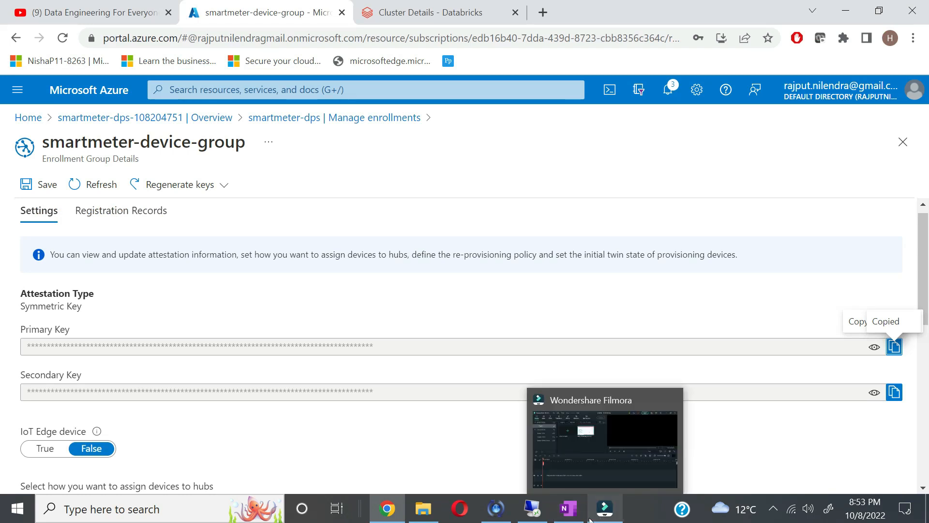
click(567, 509)
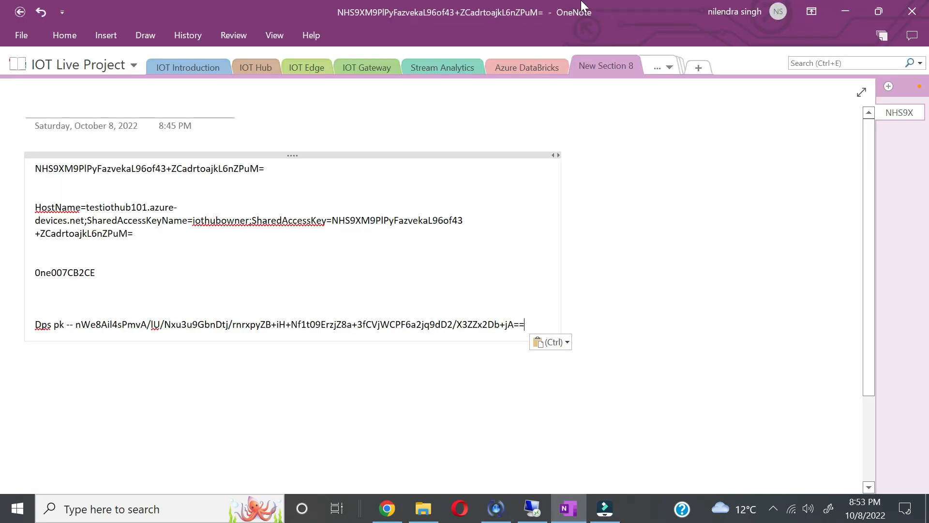
click(671, 67)
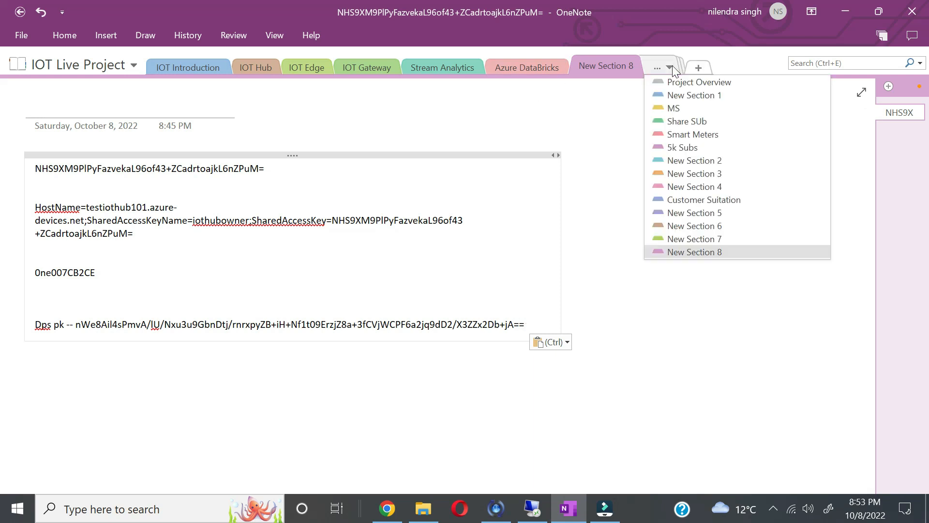
click(697, 82)
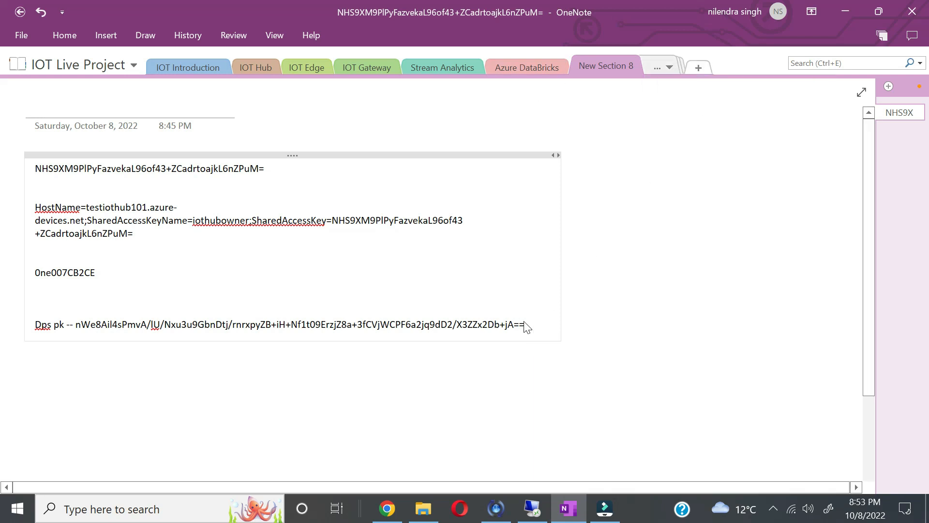
scroll(523, 329, down, 15)
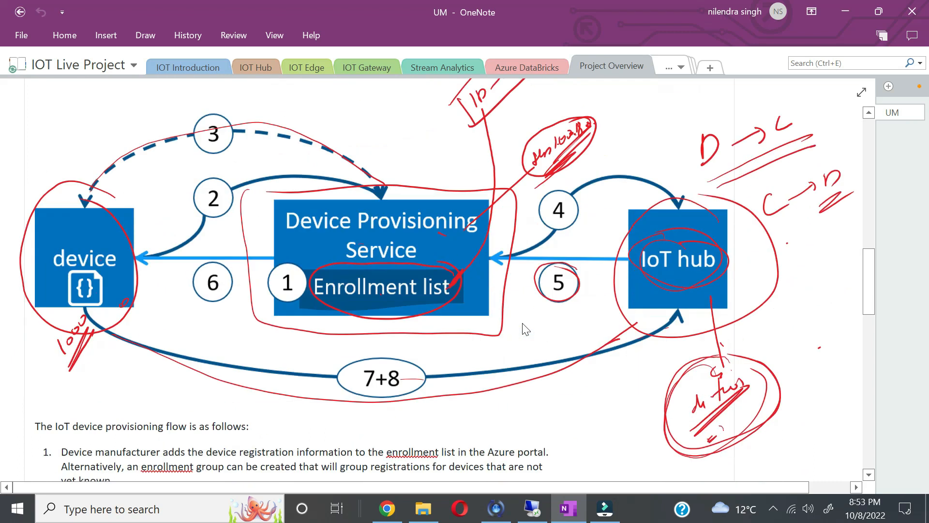
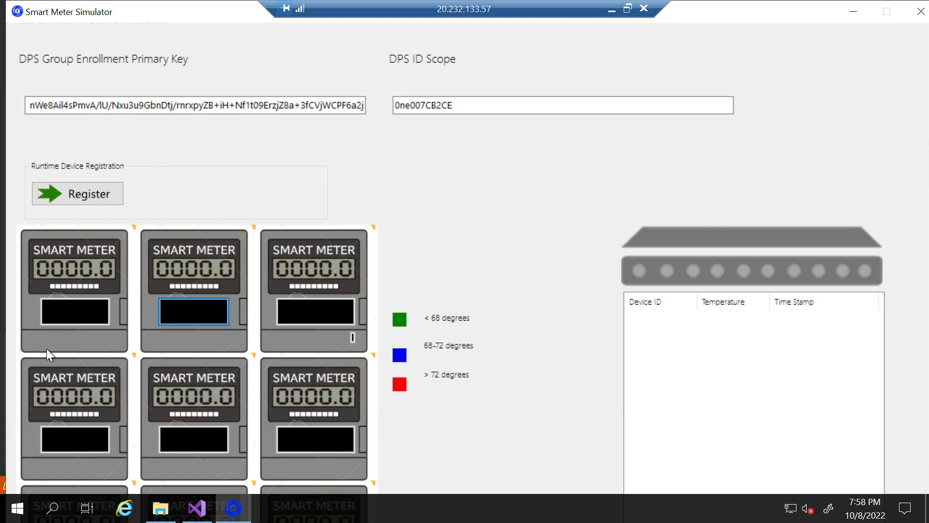
Step: Switch on the first smart meter, then minimize the remote session to show OneNote
click(71, 310)
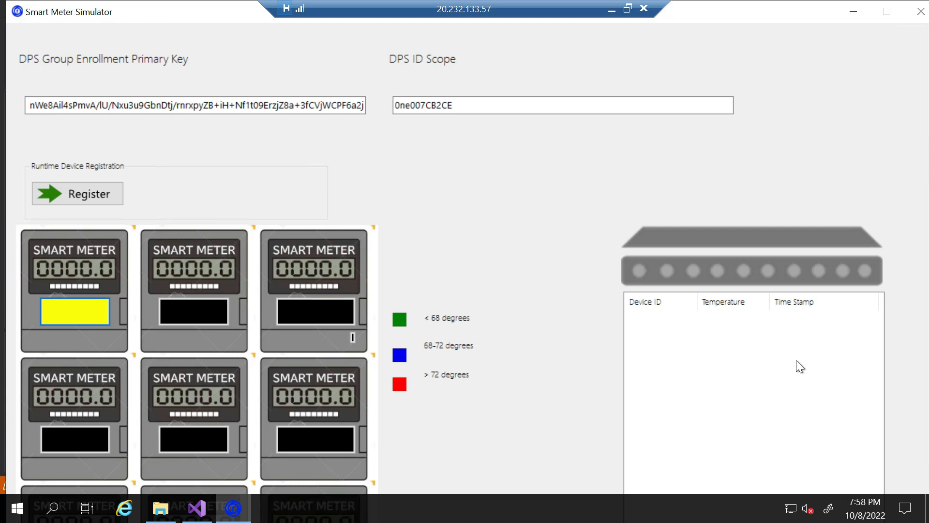
click(609, 10)
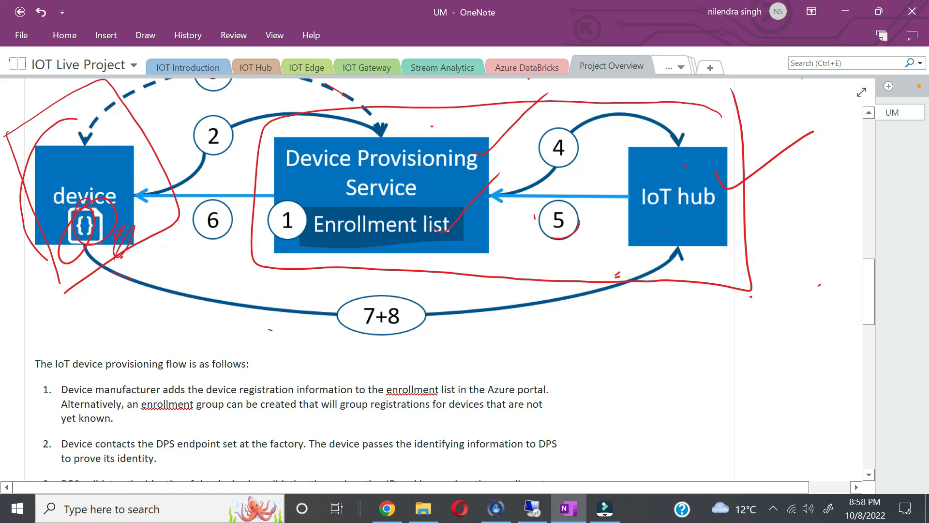
Step: Review the DPS diagram in OneNote, then bring back the remote Smart Meter Simulator
scroll(55, 275, up, 15)
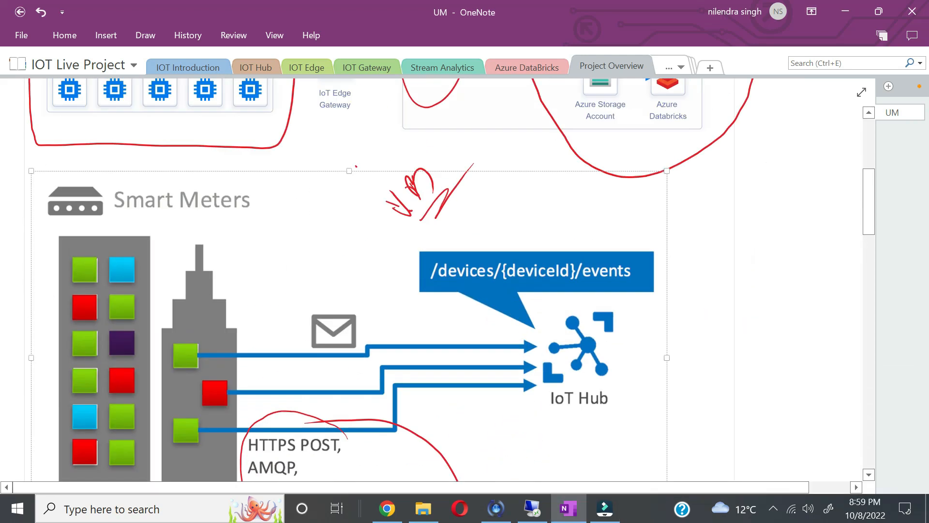
scroll(56, 274, down, 12)
scroll(435, 273, down, 10)
scroll(435, 274, up, 9)
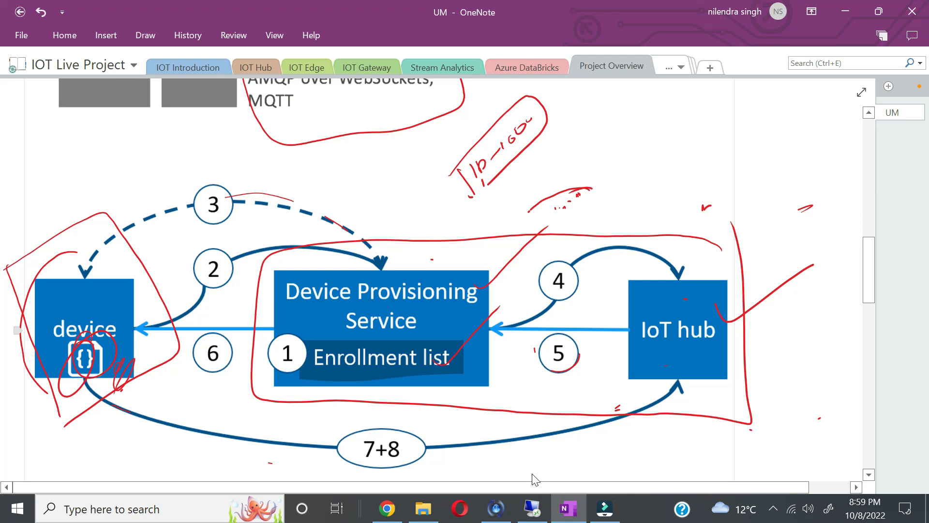
click(534, 512)
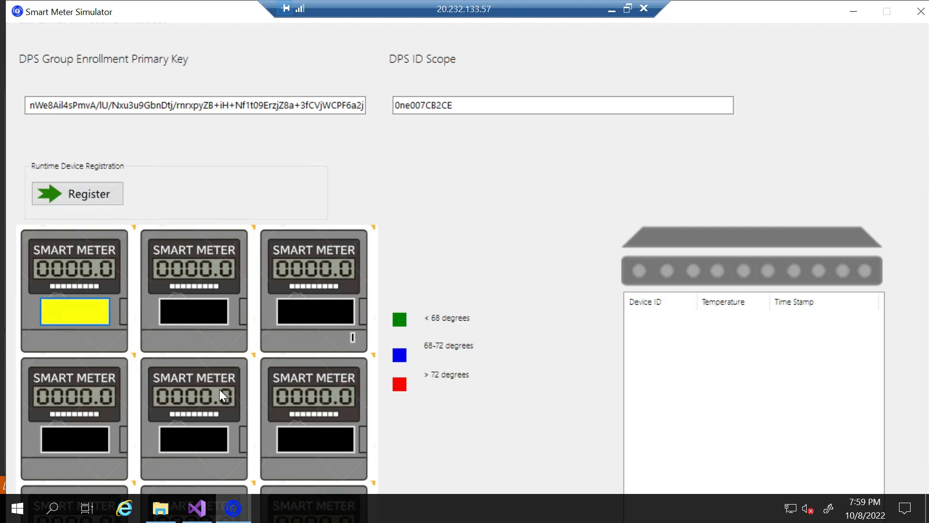
Step: Switch on the second meter, register both meters, then minimize the remote session
click(201, 317)
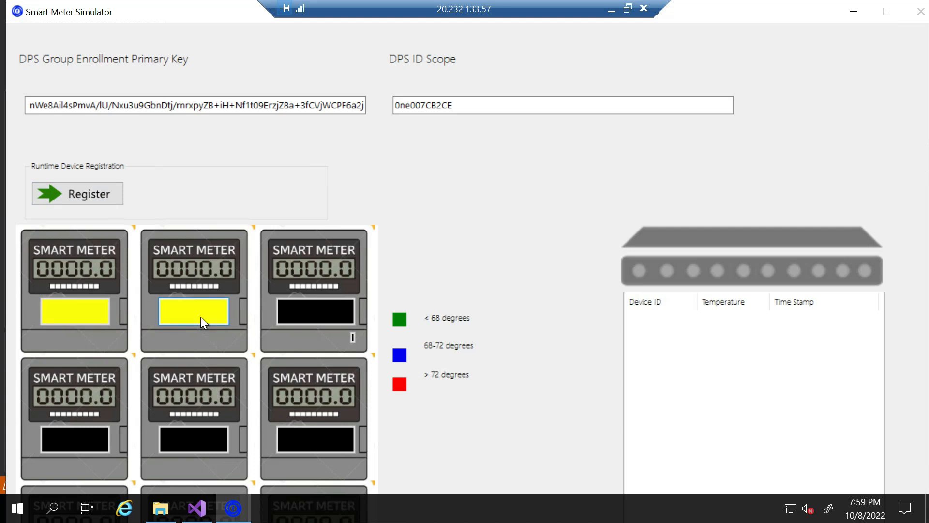
click(85, 191)
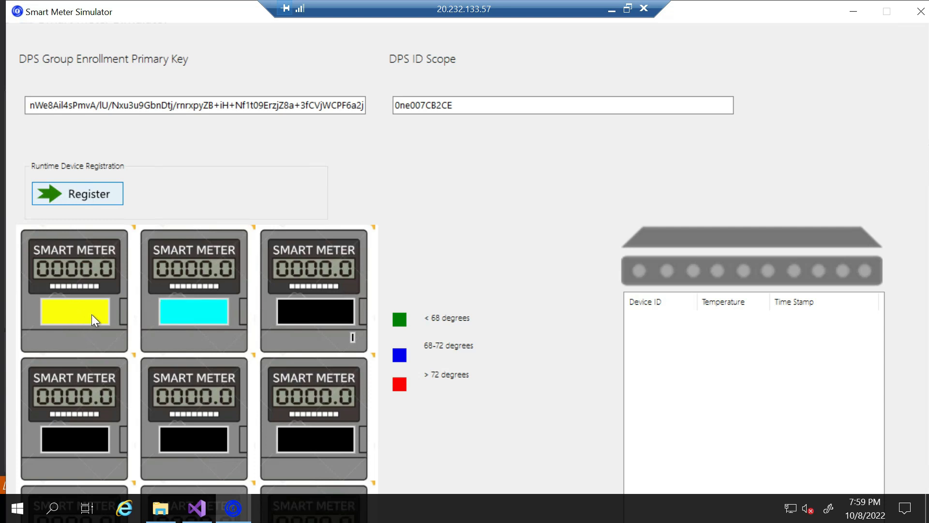
click(196, 313)
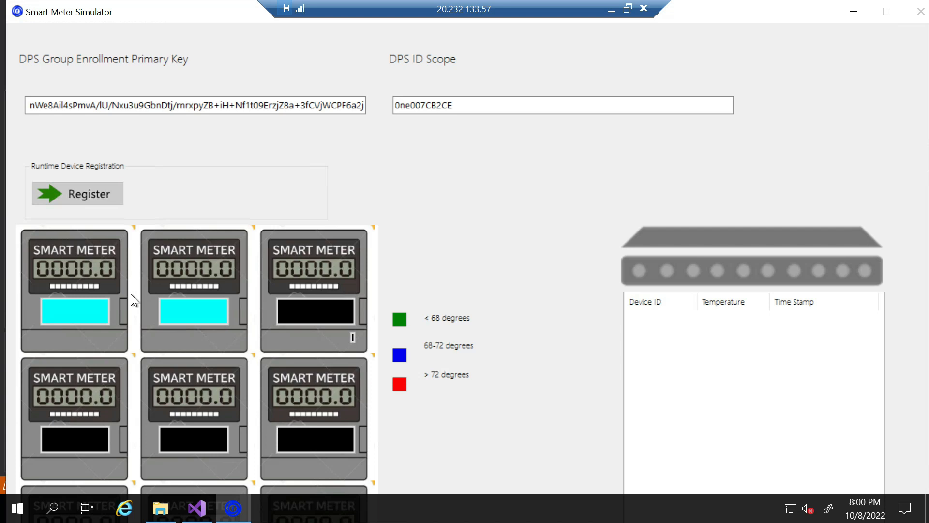
click(612, 9)
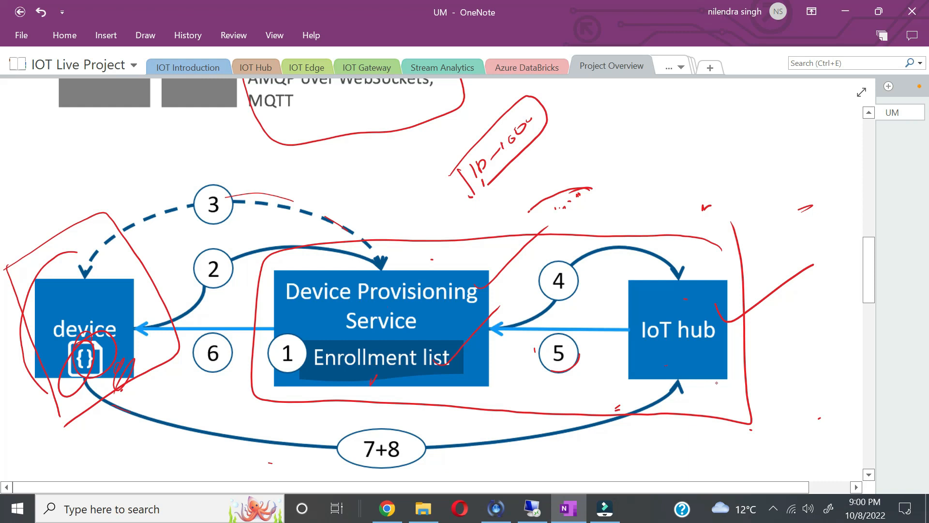
Step: Circle the IoT hub and device boxes in red ink, then switch to the Azure portal
mouse_move(735, 358)
mouse_down()
mouse_move(743, 347)
mouse_move(750, 361)
mouse_move(743, 335)
mouse_up()
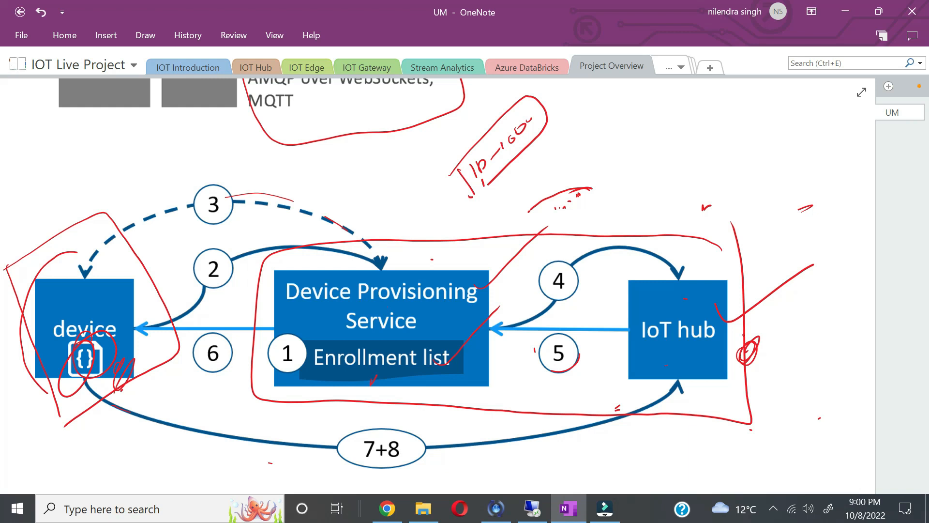
mouse_move(20, 300)
mouse_down()
mouse_move(145, 359)
mouse_move(69, 359)
mouse_up()
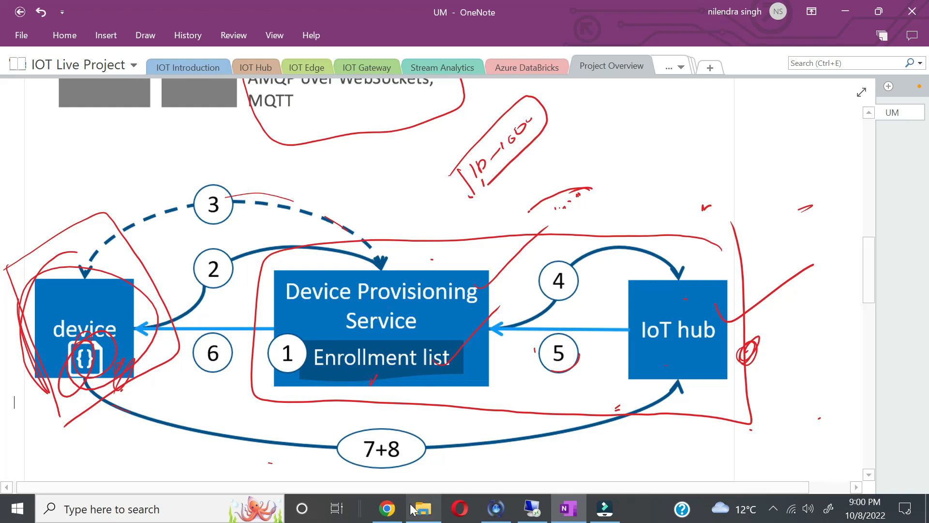
key(alt+Tab)
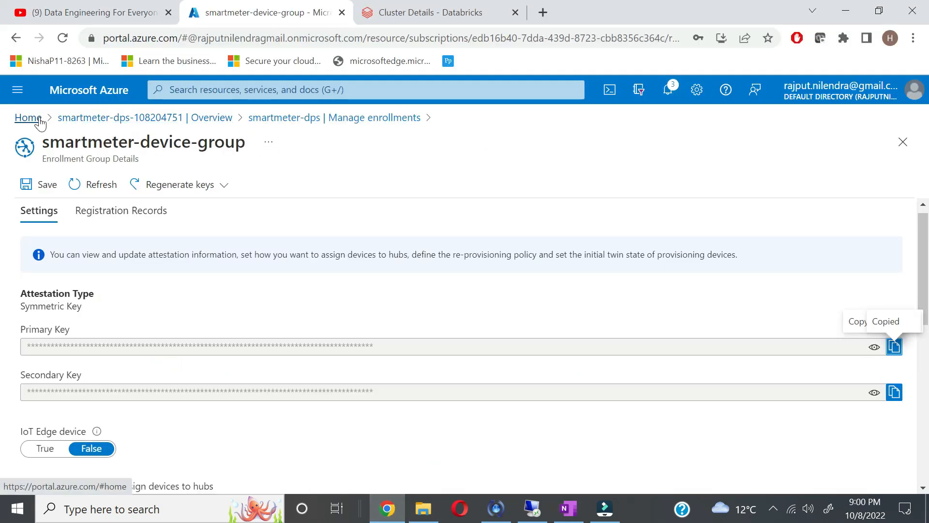
Step: Check testiothub101's Devices list for Device0 and Device1, then return to IOTProject
click(39, 128)
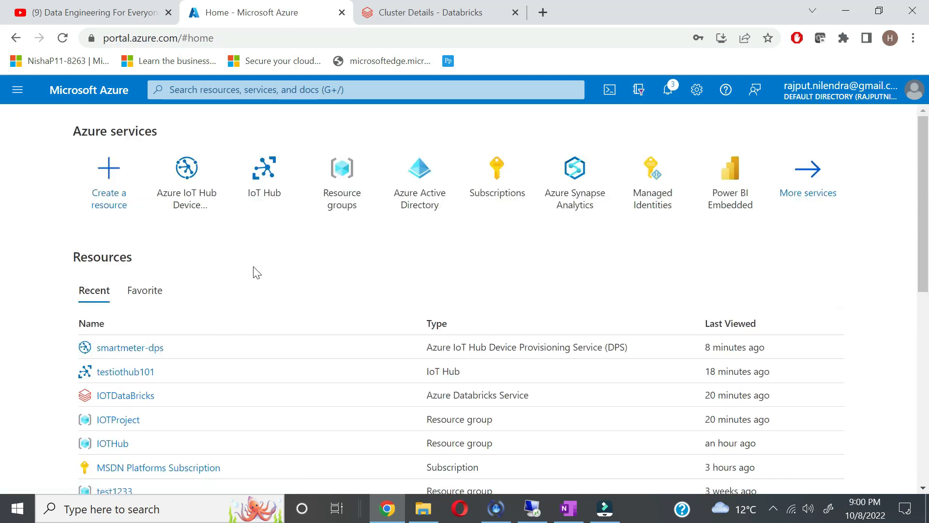
scroll(160, 414, down, 1)
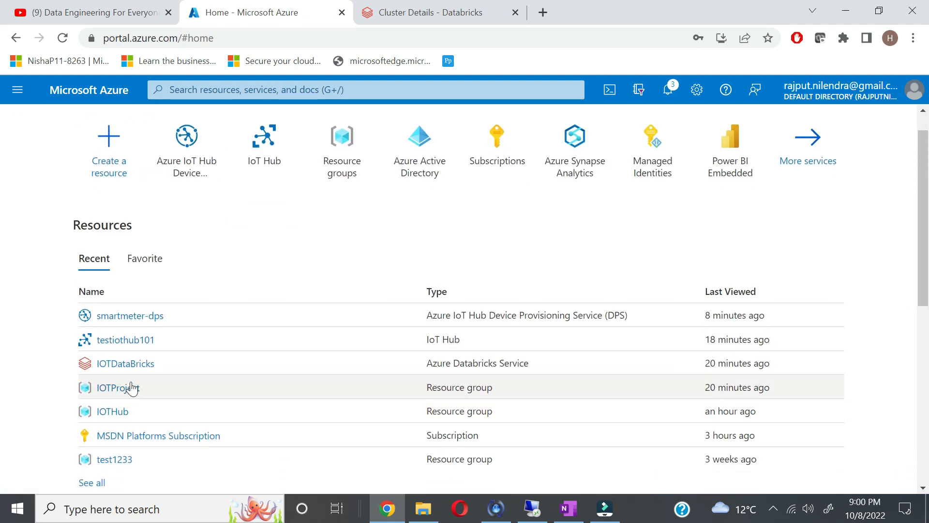
click(128, 386)
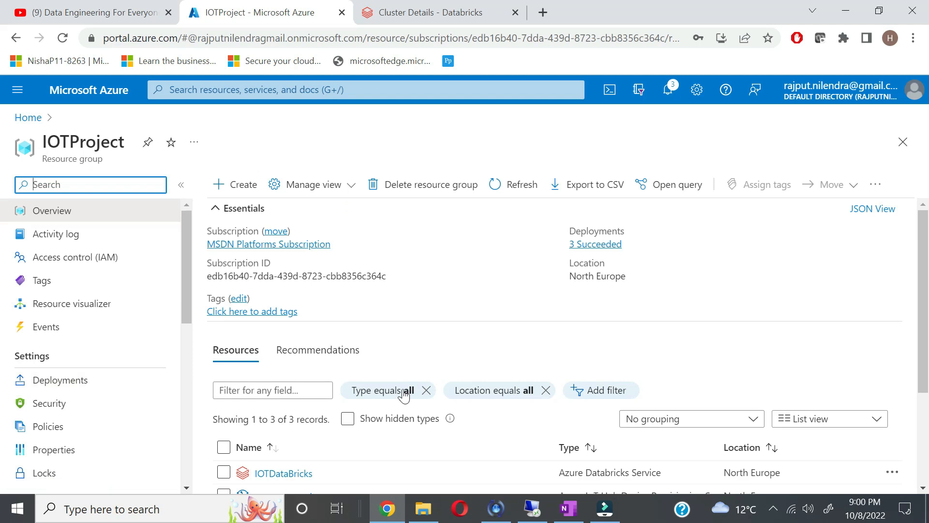
scroll(402, 387, down, 2)
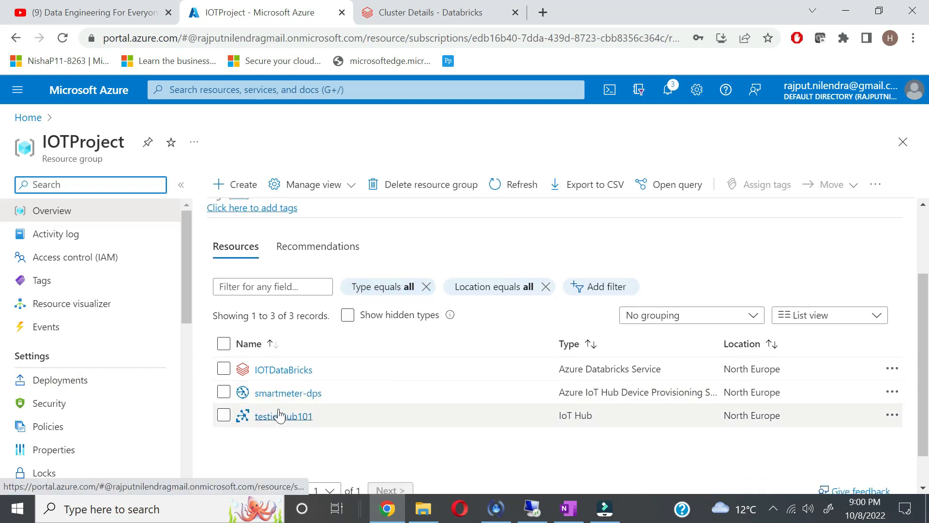
click(281, 416)
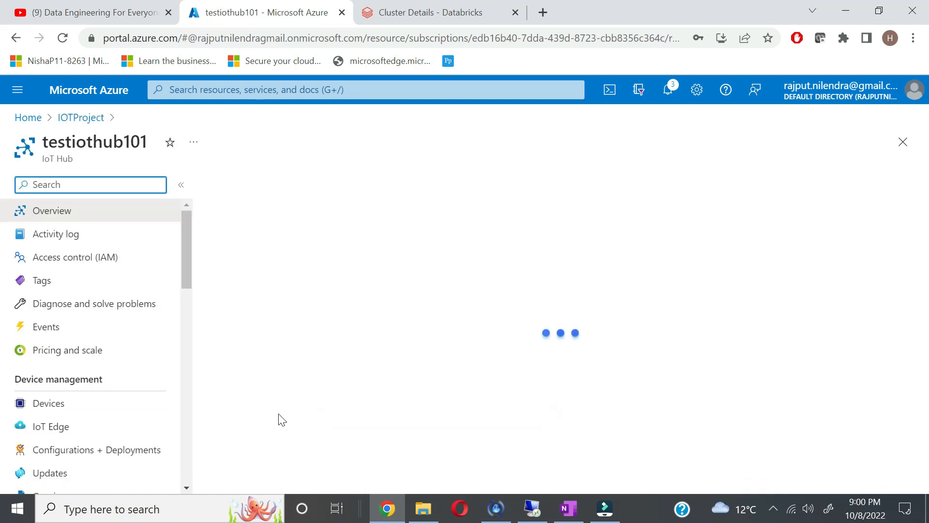
click(59, 405)
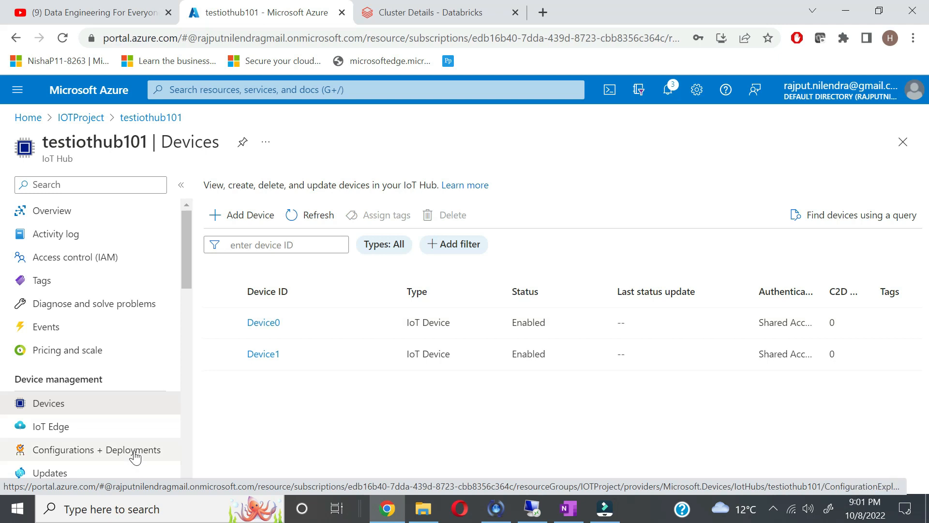
scroll(134, 455, down, 5)
scroll(135, 436, up, 5)
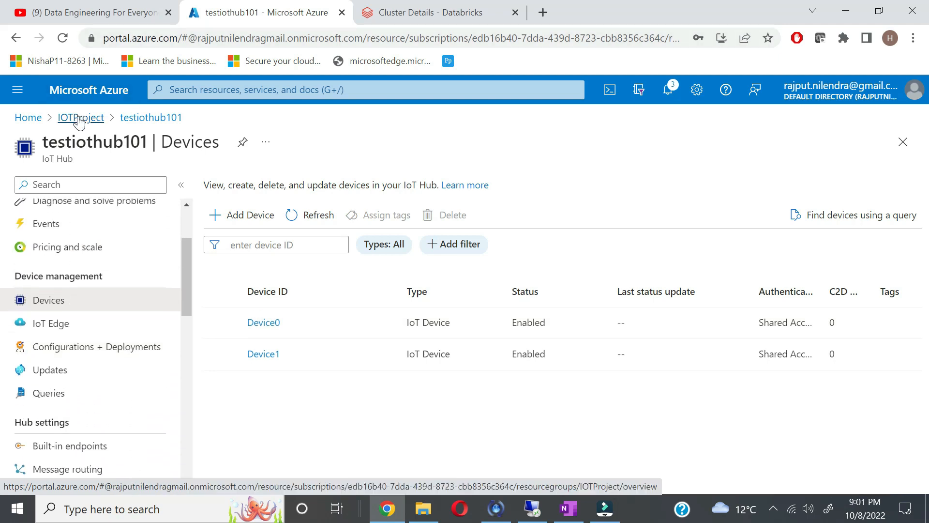
click(81, 117)
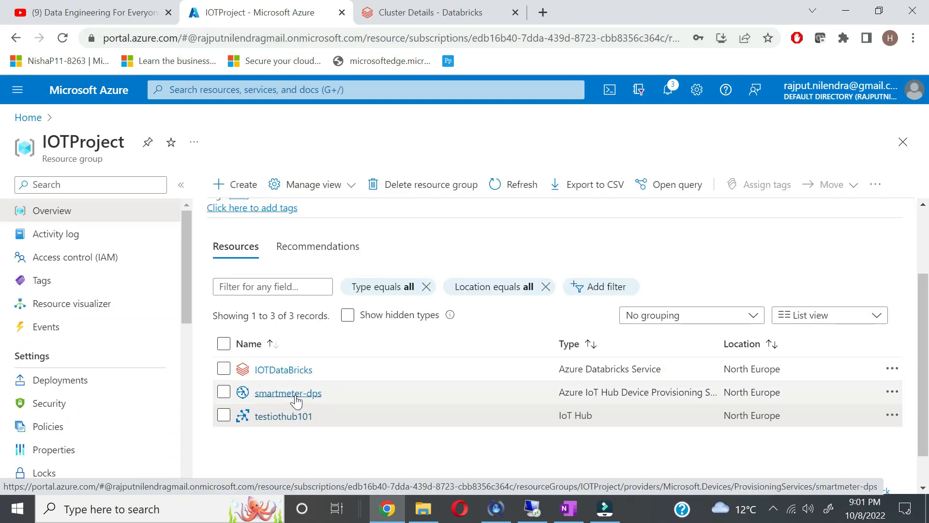
Step: View smartmeter-device-group's registration records in smartmeter-dps, then bring back the simulator
click(296, 393)
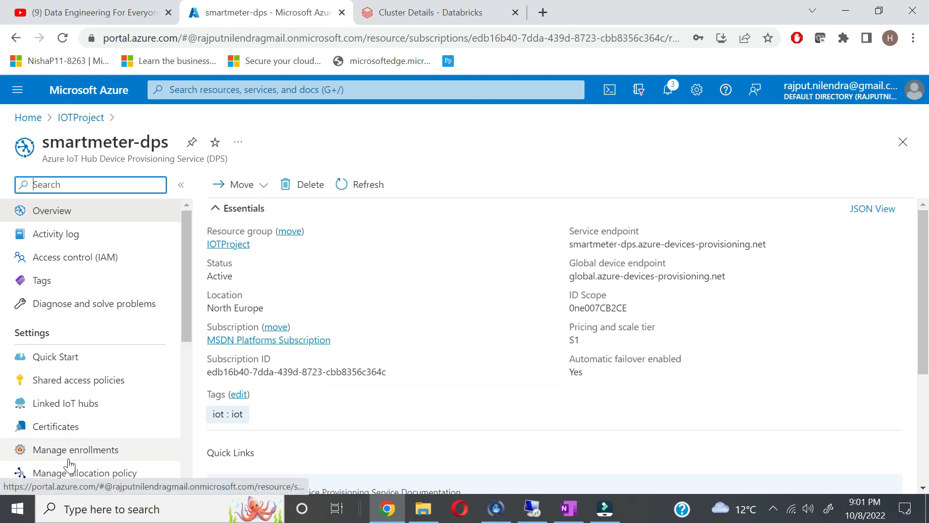
click(81, 453)
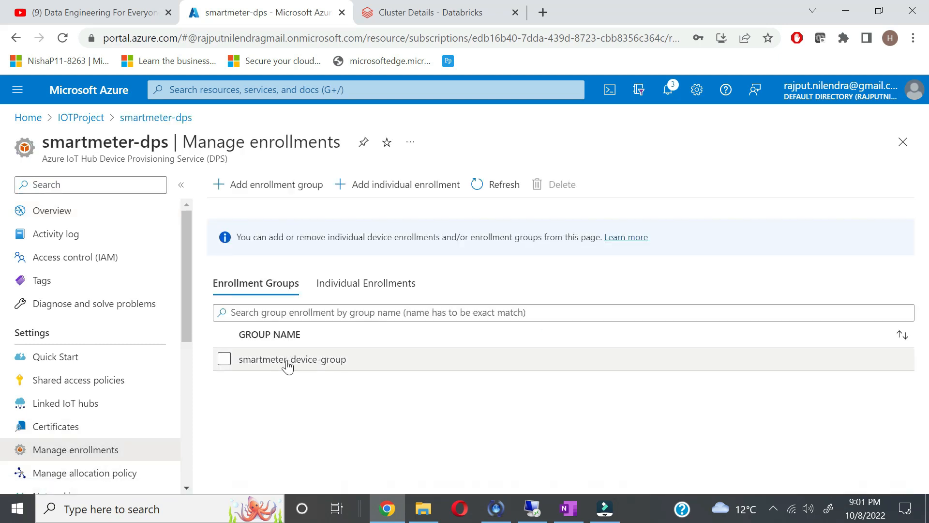
click(291, 360)
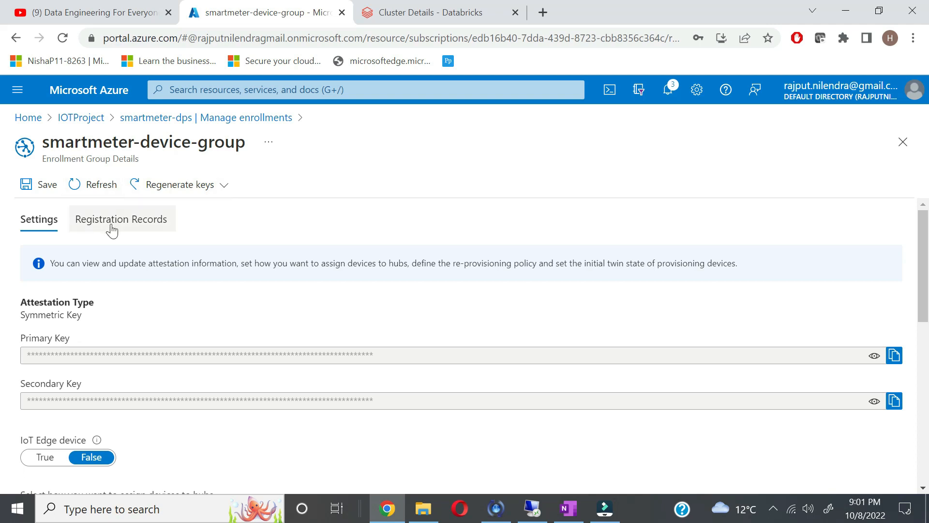
click(111, 231)
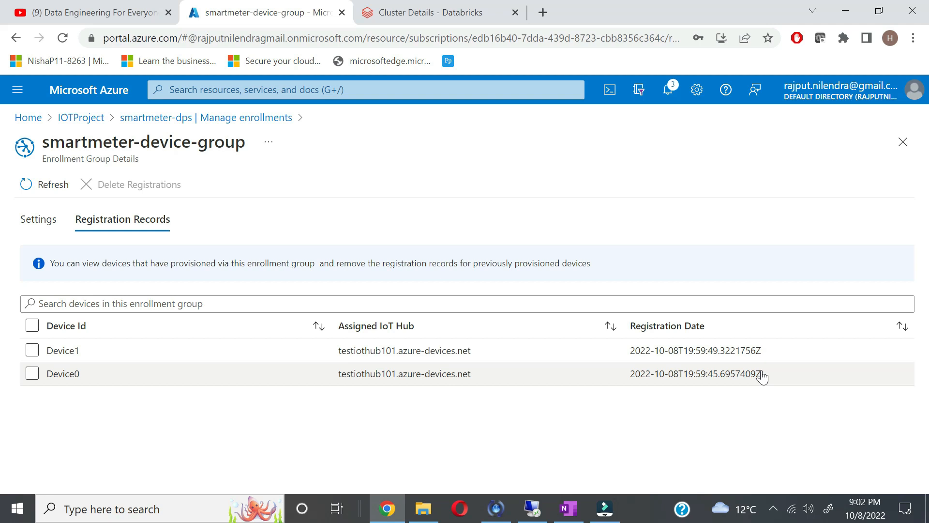
click(534, 512)
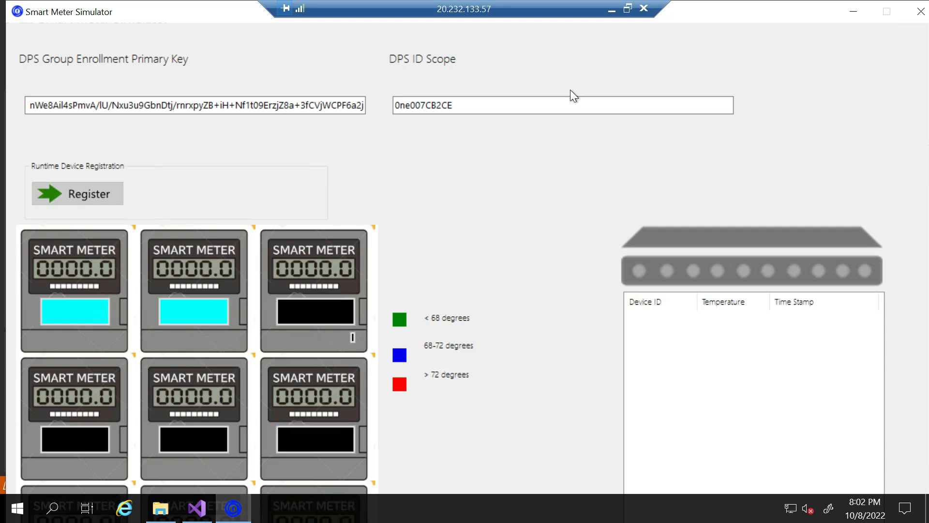
Step: Connect the meters so Device0 and Device1 stream temperature readings, then return to the portal
click(612, 12)
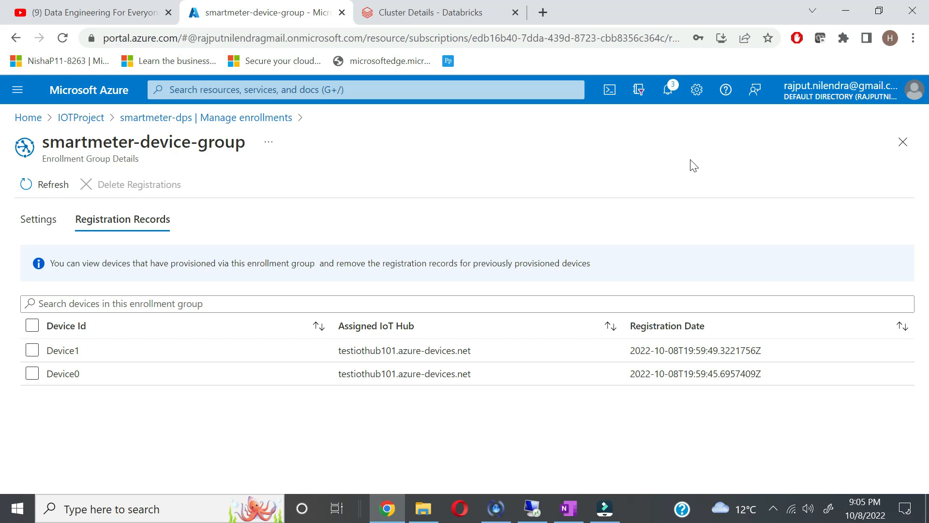
click(532, 509)
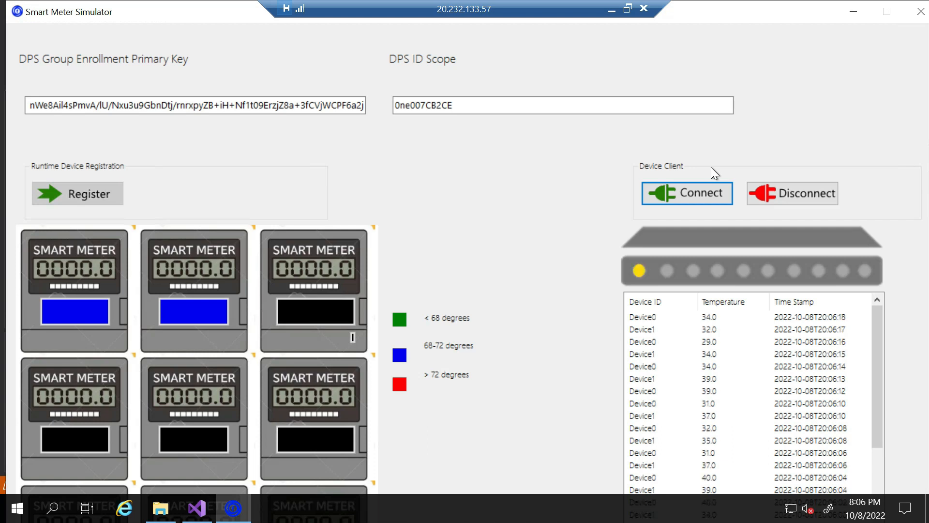
click(612, 14)
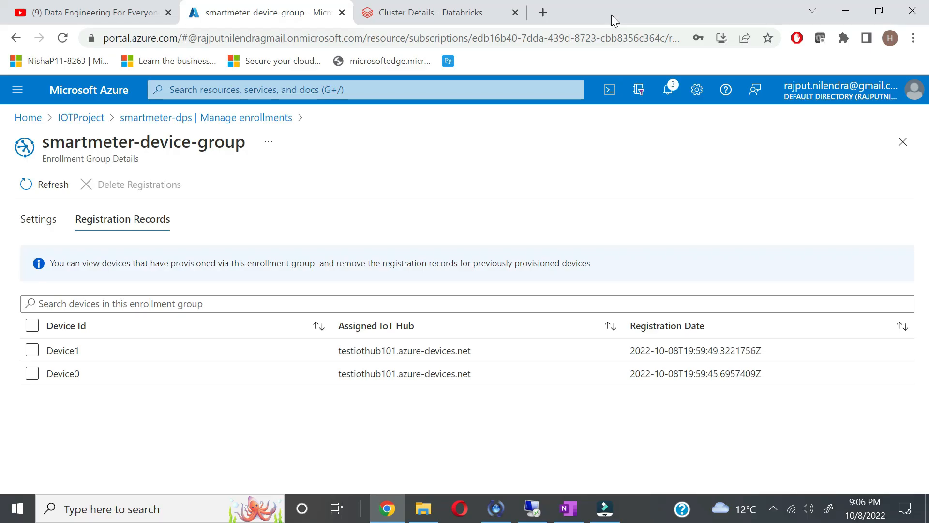
Step: Search for Stream Analytics jobs and start creating a new job
click(371, 90)
text(stream ab)
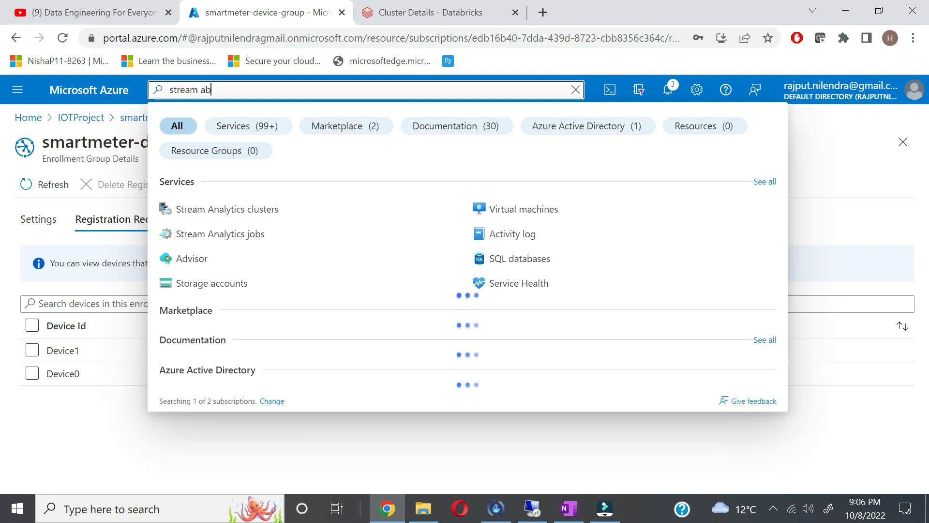
key(BackSpace)
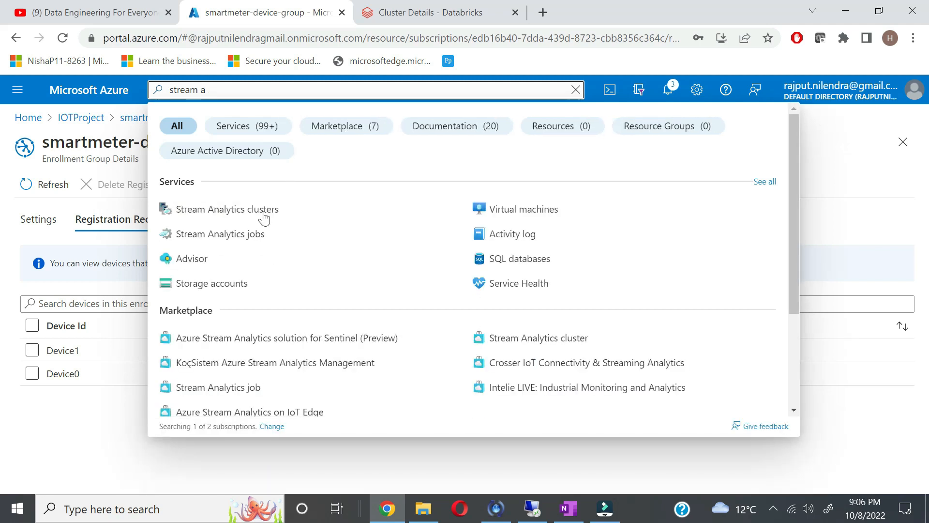
click(249, 242)
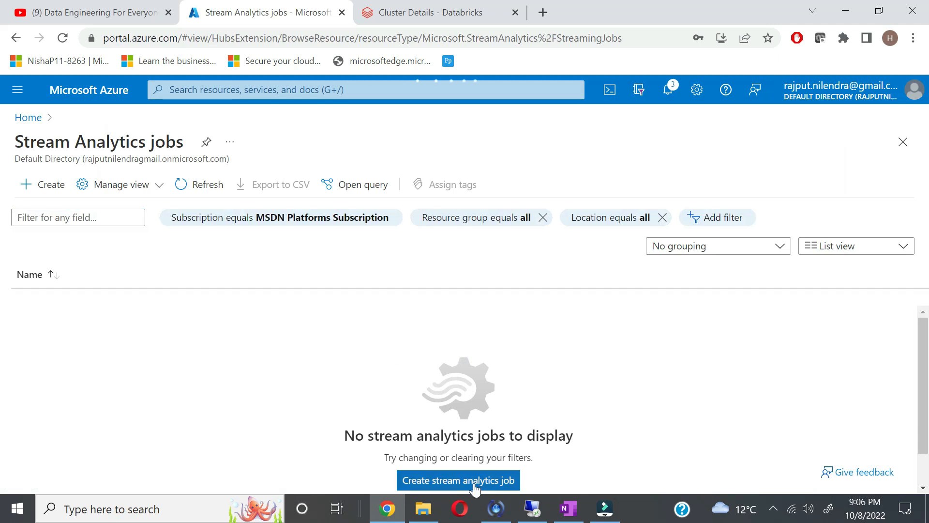
click(475, 488)
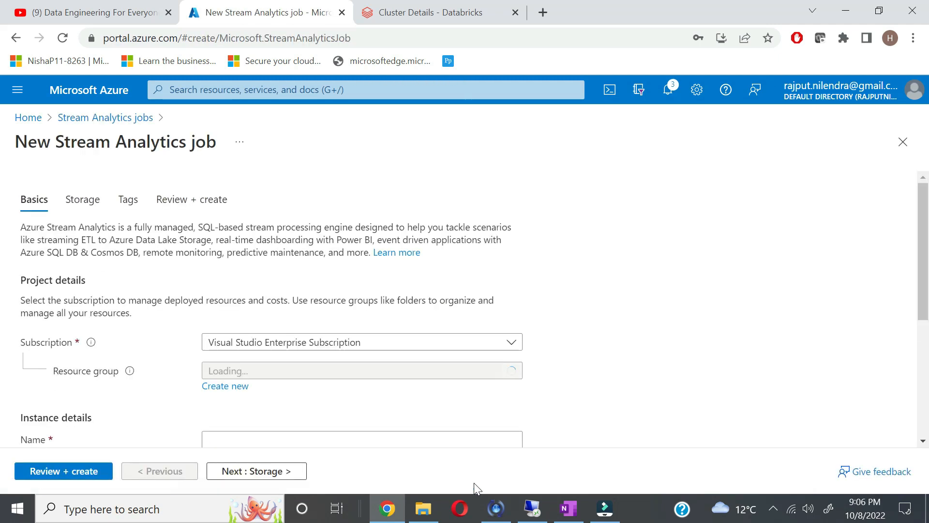
Step: Choose the MSDN Platforms Subscription and the IOTProject resource group
click(511, 371)
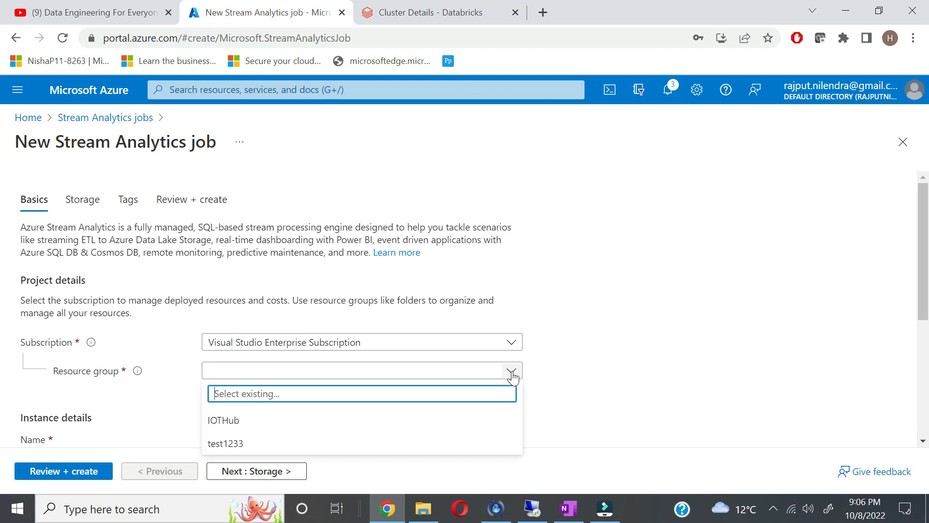
click(511, 345)
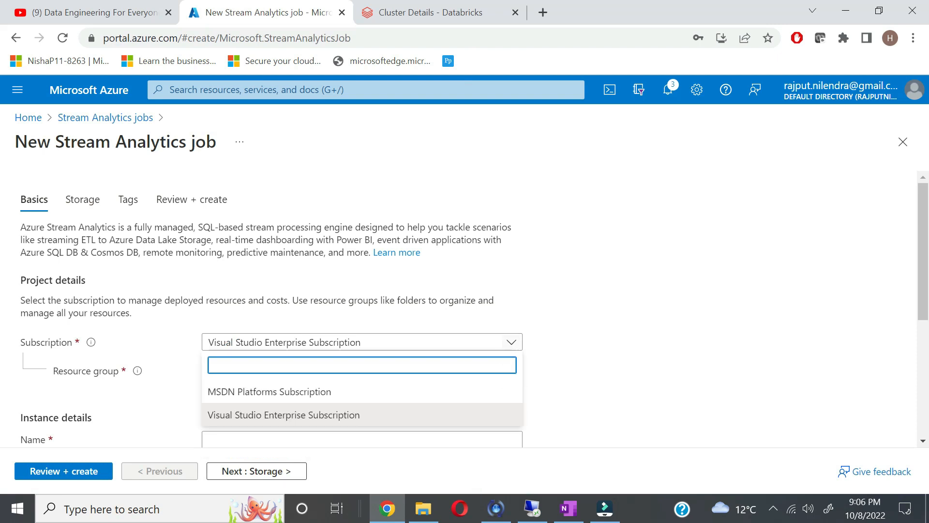
click(437, 396)
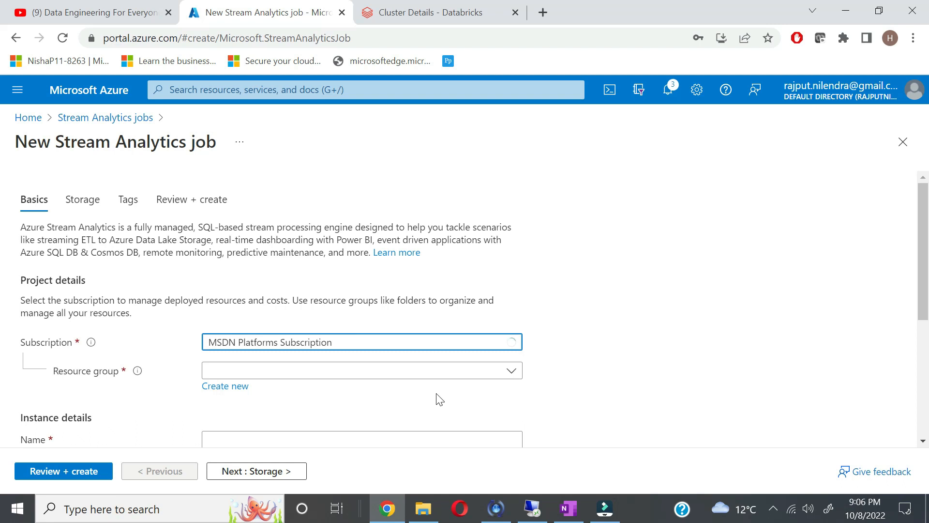
click(512, 370)
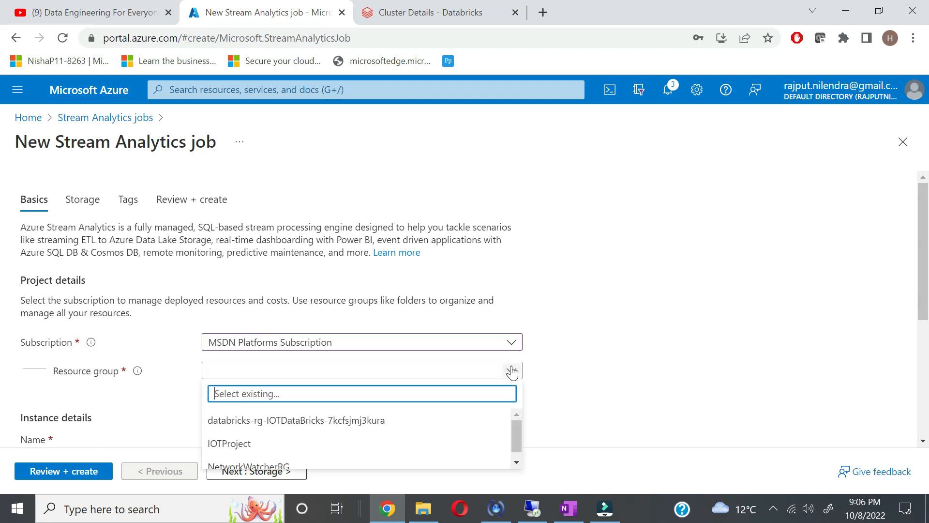
click(336, 441)
scroll(712, 367, down, 4)
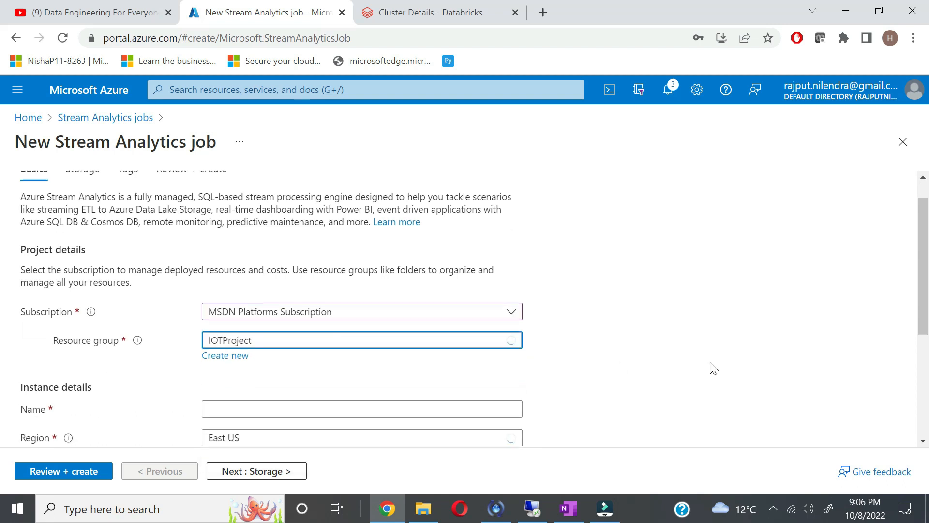
Step: Name the job testsajob, in North Europe, with 1 streaming unit
click(362, 261)
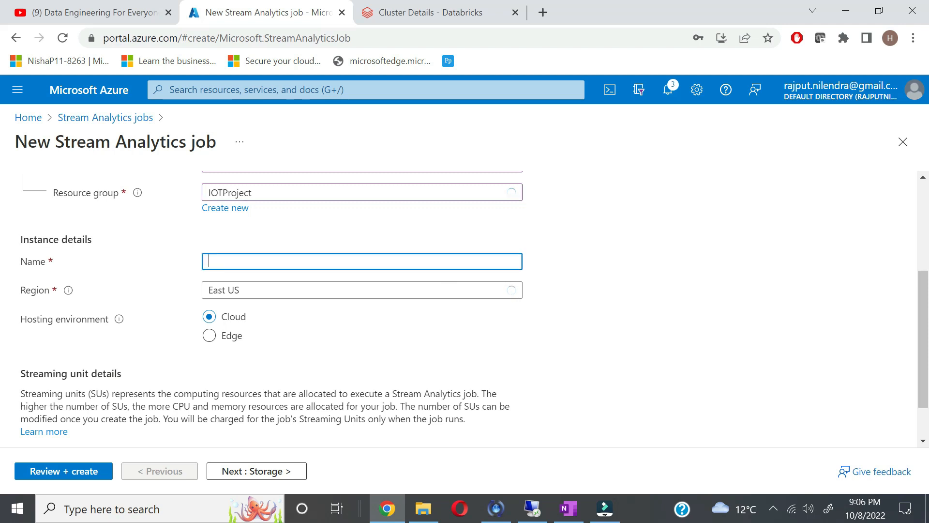
text(testsajob)
click(449, 291)
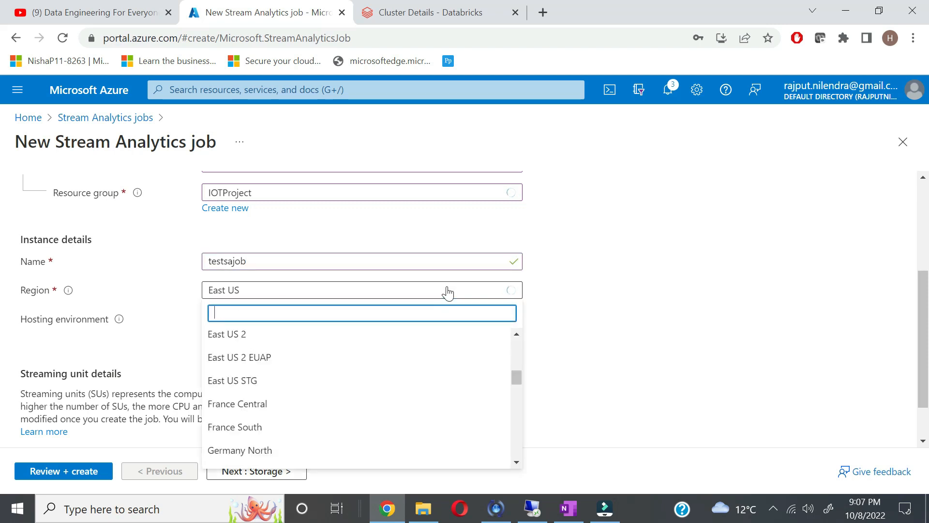
text(nor)
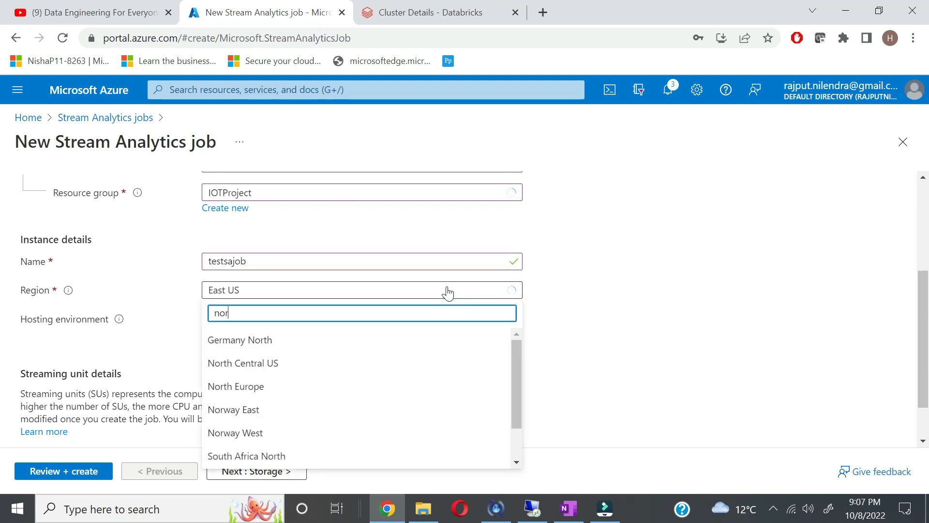
click(294, 388)
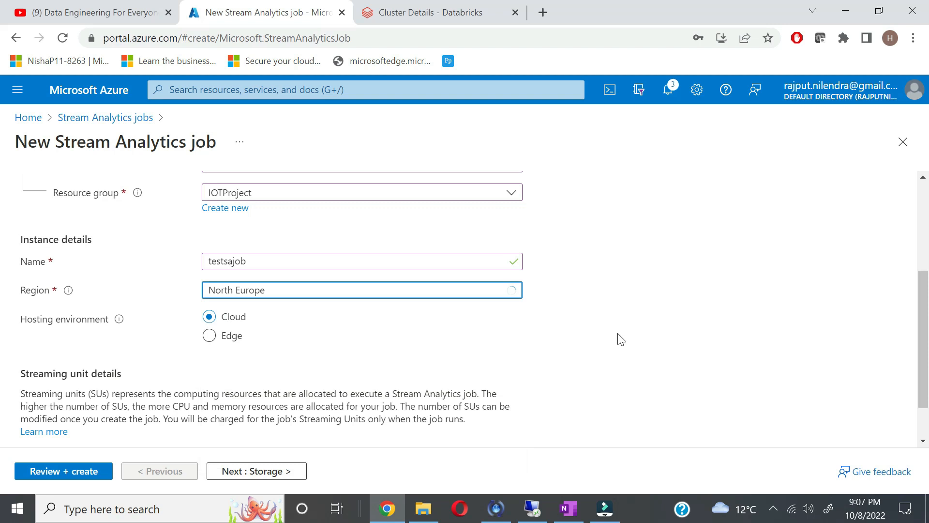
scroll(625, 344, down, 1)
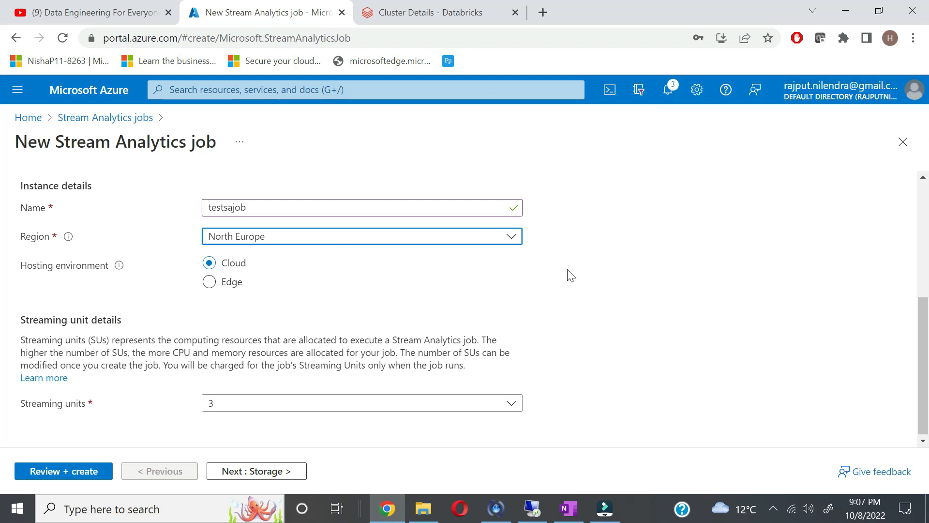
click(236, 403)
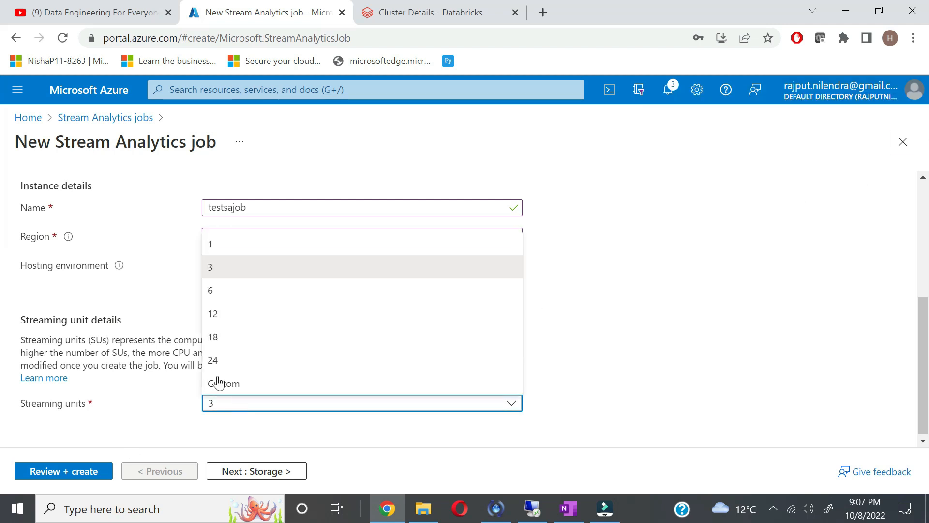
click(251, 249)
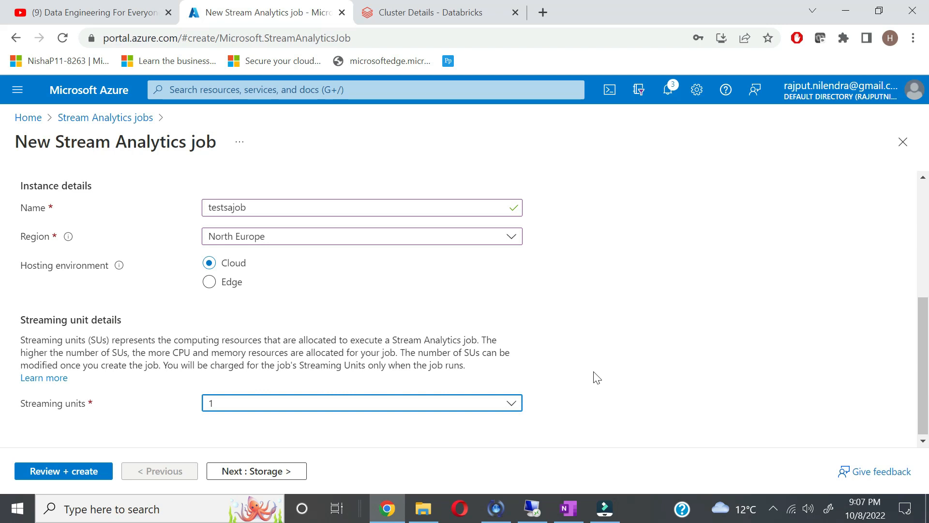
Step: Add the tag iot:iot and proceed to Review + create
click(280, 473)
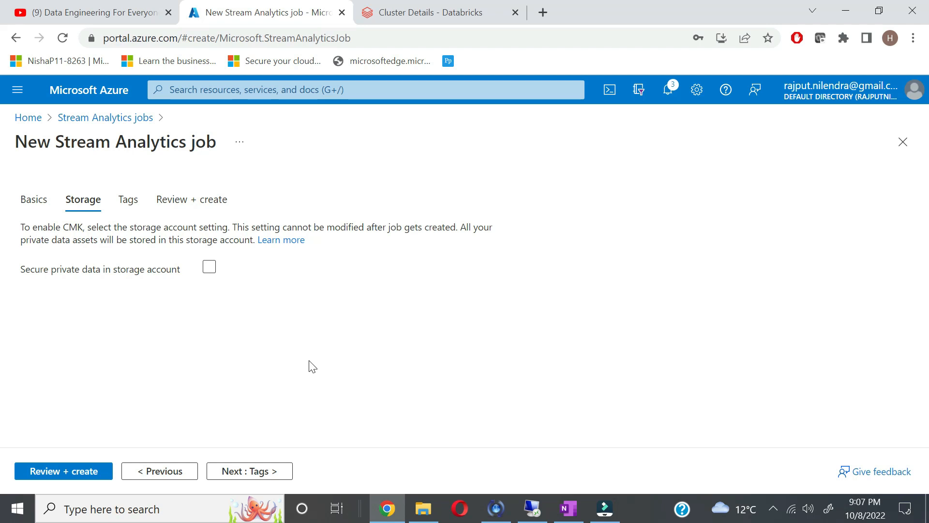
click(248, 474)
click(137, 323)
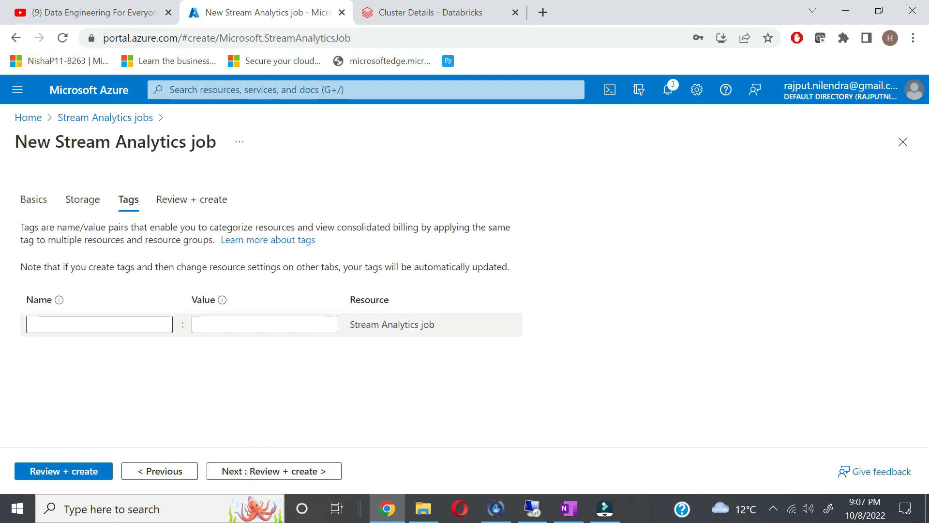
text(iot)
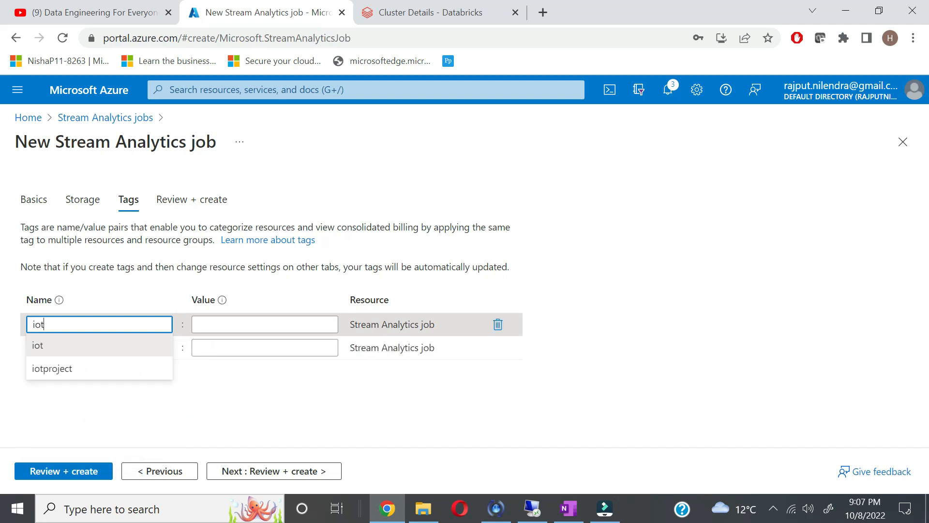
key(Tab)
text(iot)
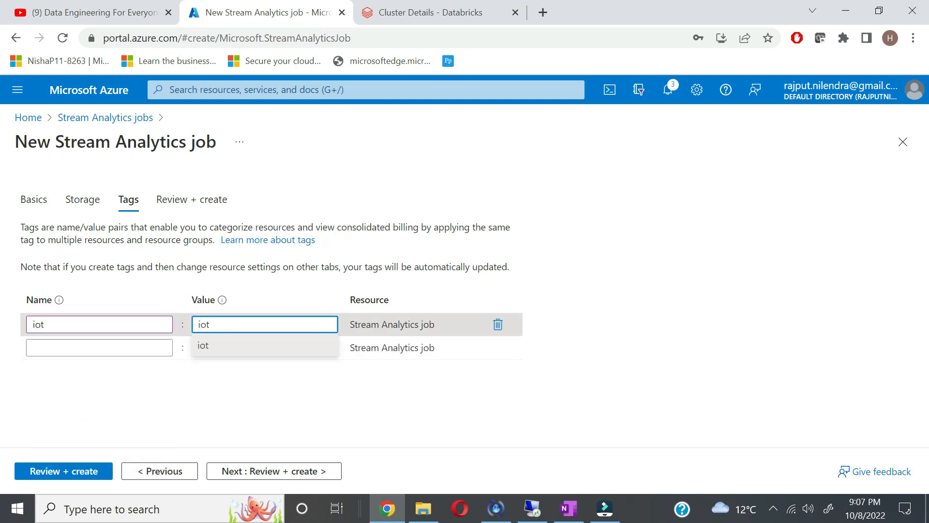
click(286, 472)
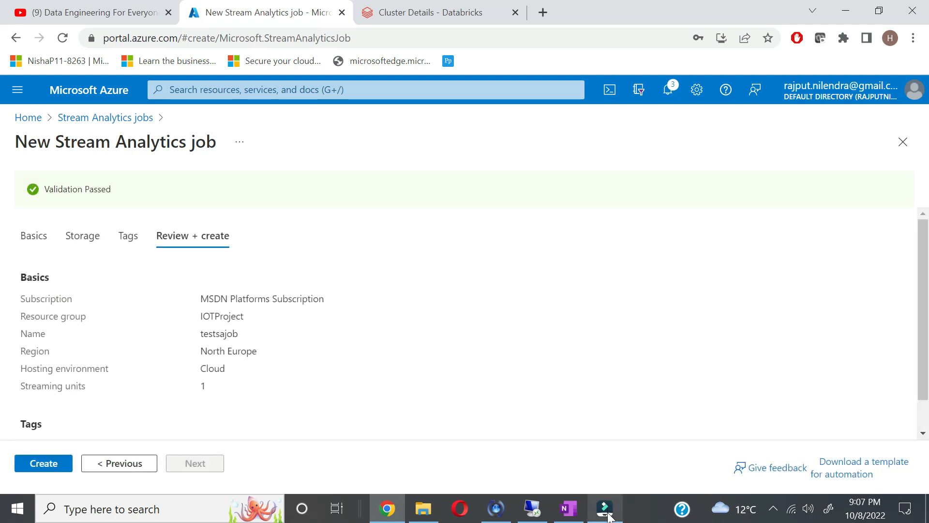
Step: Create testsajob and go to the deployed resource once deployment completes
click(30, 464)
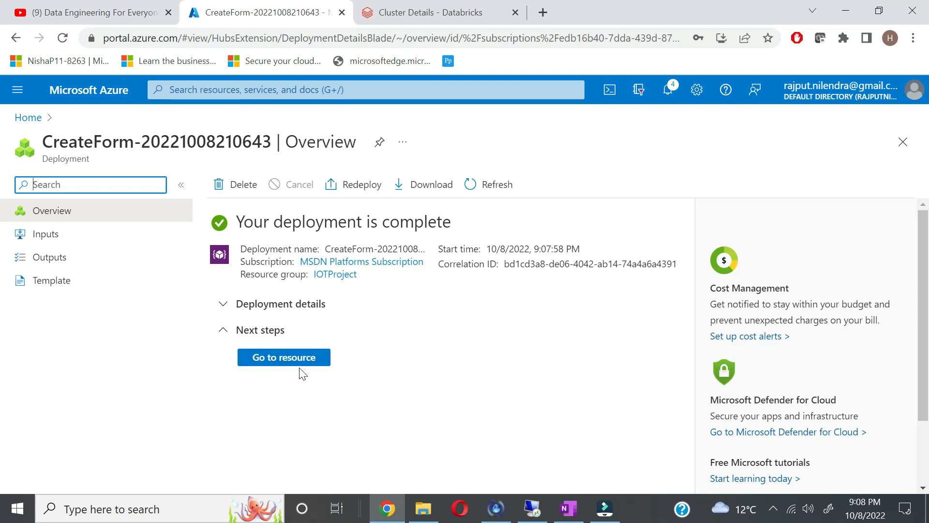
click(297, 362)
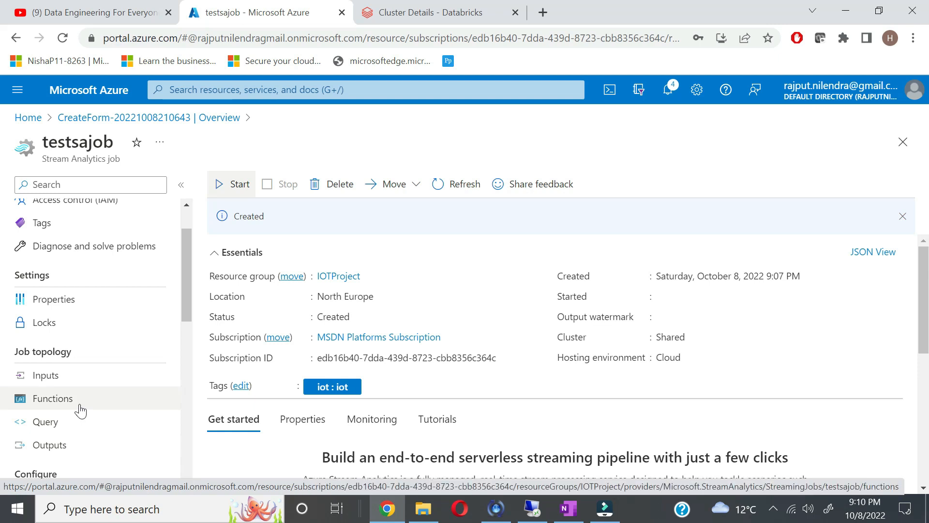
Step: Add an IoT Hub stream input named temps to testsajob
click(73, 381)
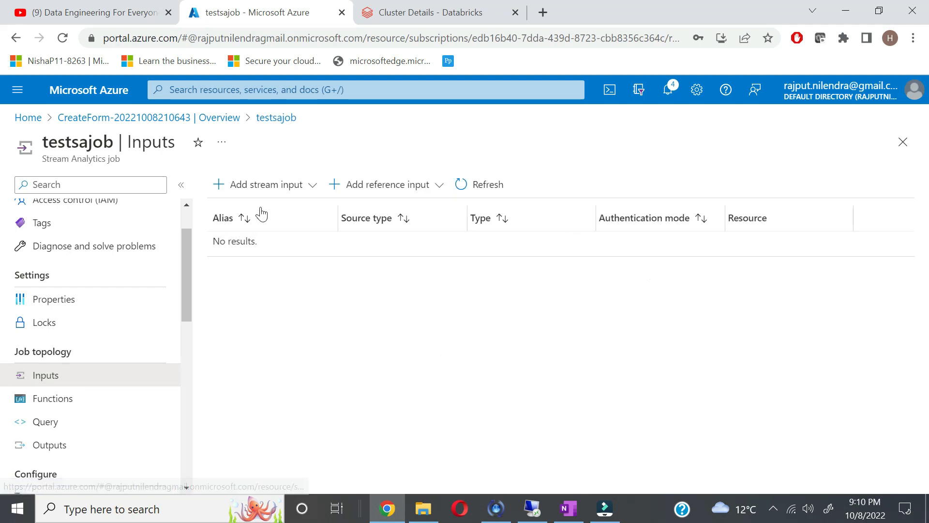
click(285, 189)
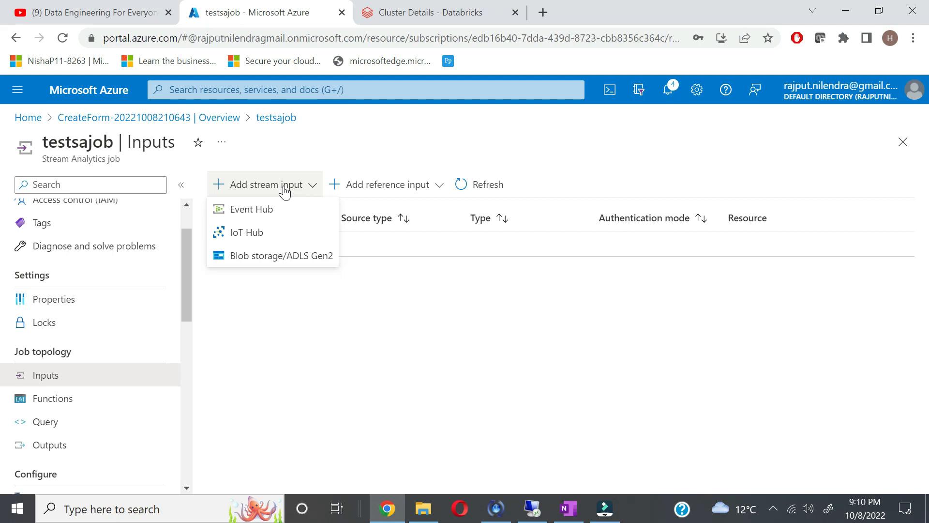
click(255, 237)
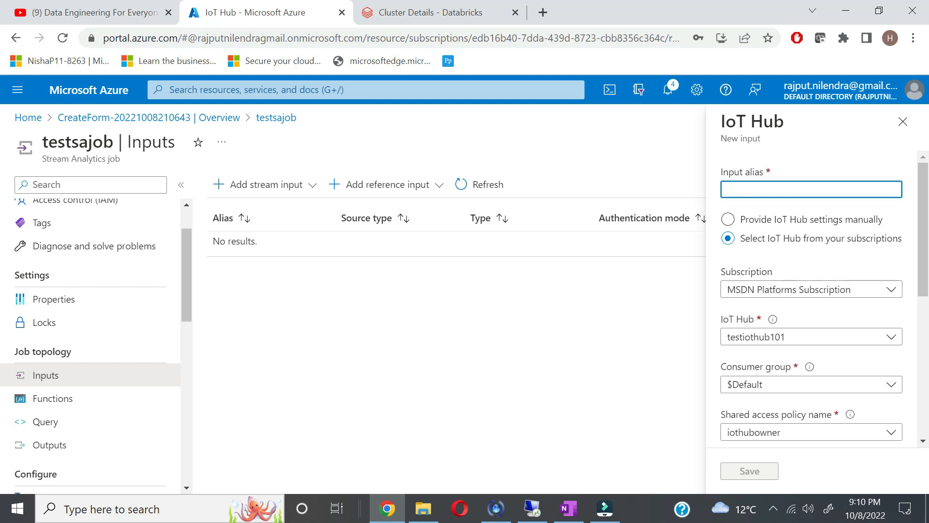
text(tesmps)
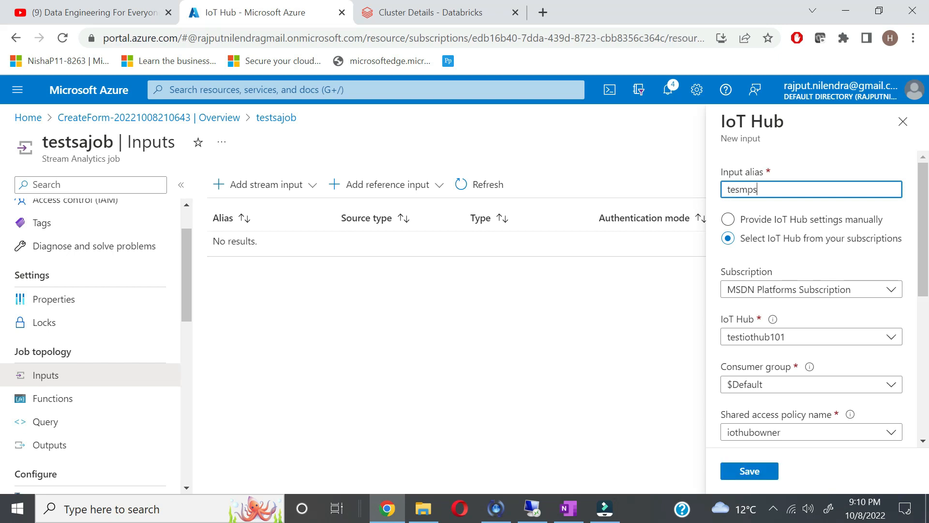
key(BackSpace)
key(BackSpace)
key(BackSpace)
key(BackSpace)
text(m)
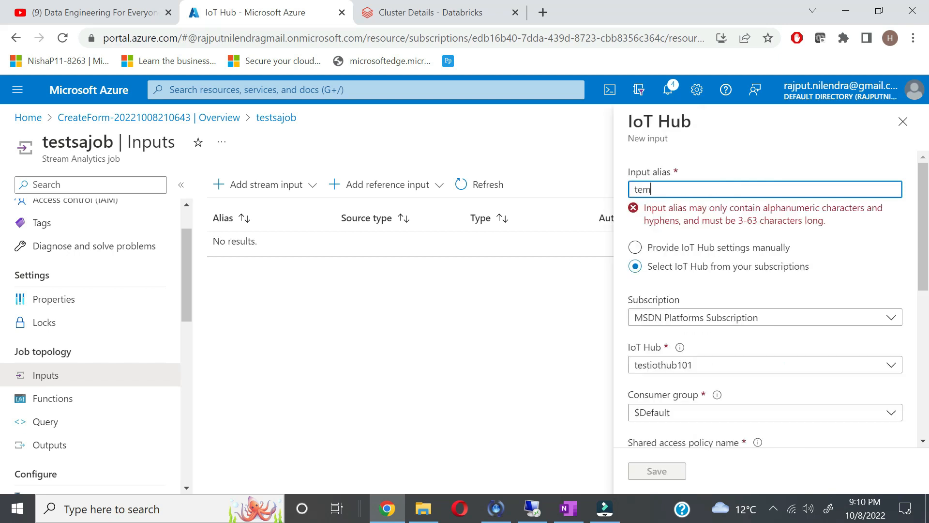
text(ps)
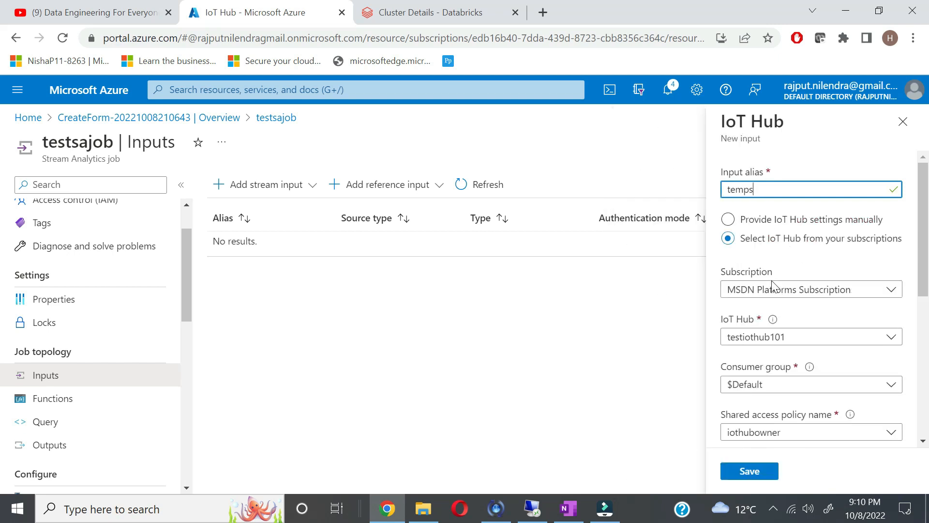
Step: Keep the MSDN subscription, testiothub101, JSON and UTF-8 settings, and save the input
scroll(823, 271, down, 2)
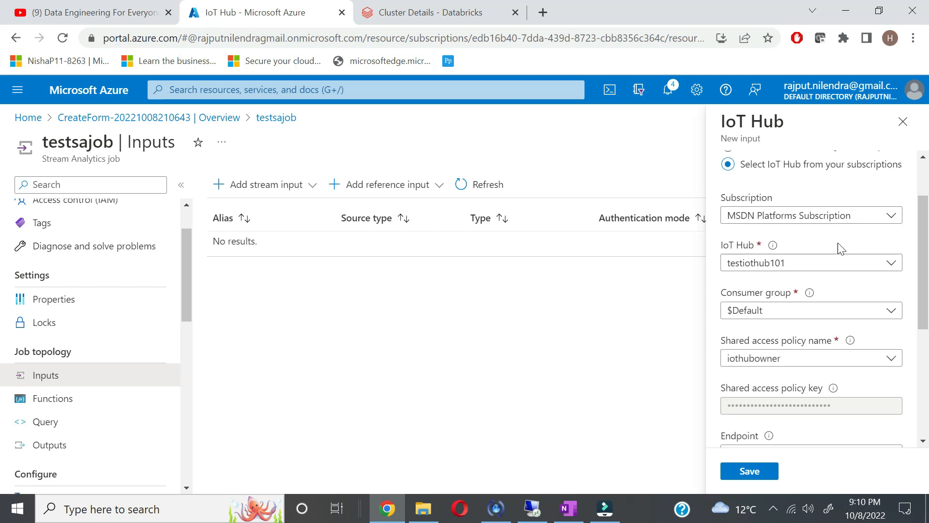
click(852, 216)
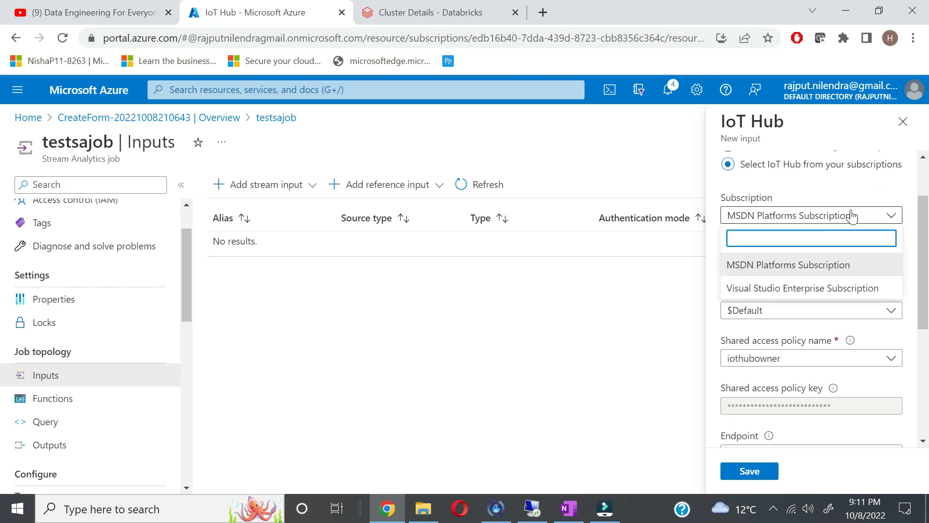
click(796, 214)
scroll(816, 303, down, 2)
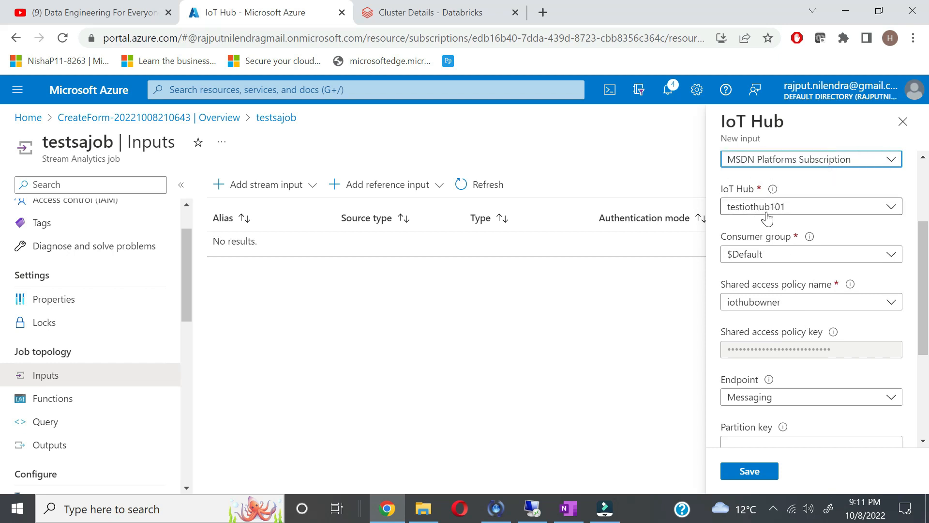
scroll(771, 316, down, 1)
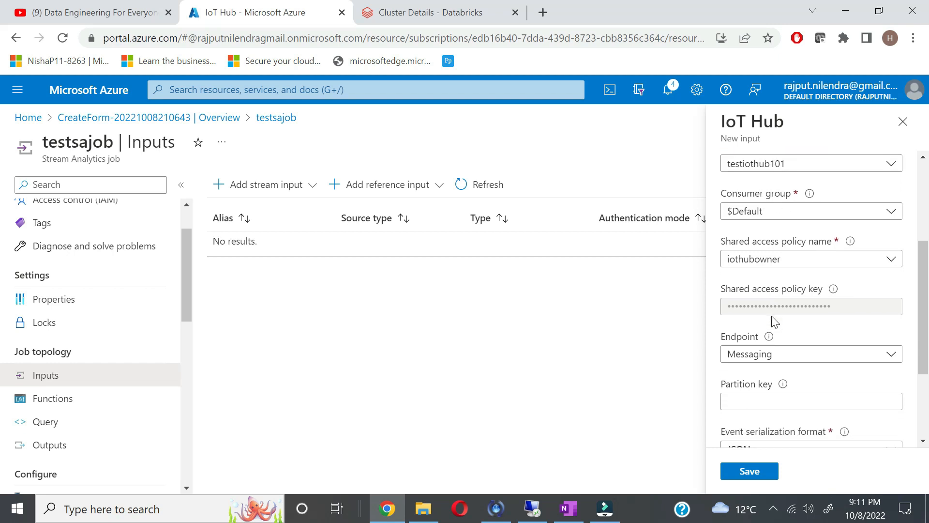
scroll(776, 331, down, 1)
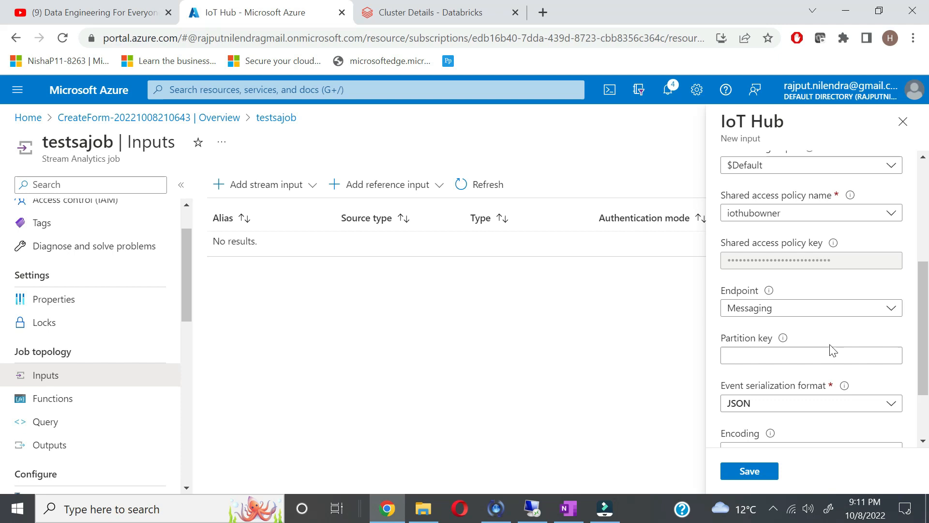
scroll(831, 346, down, 1)
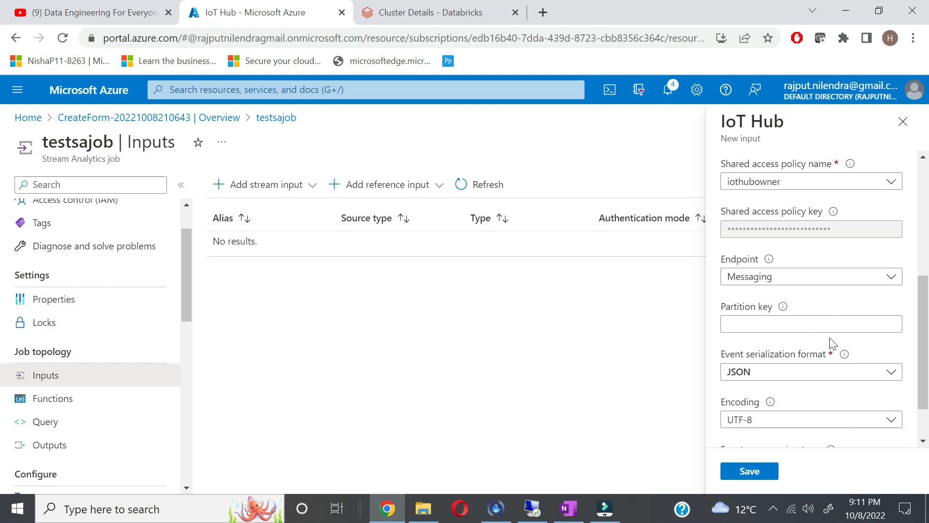
scroll(833, 344, down, 2)
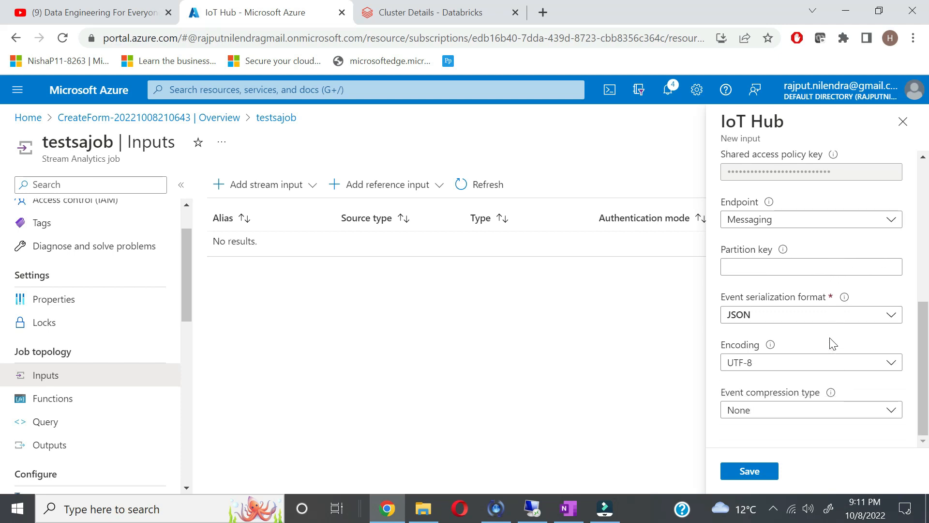
click(755, 471)
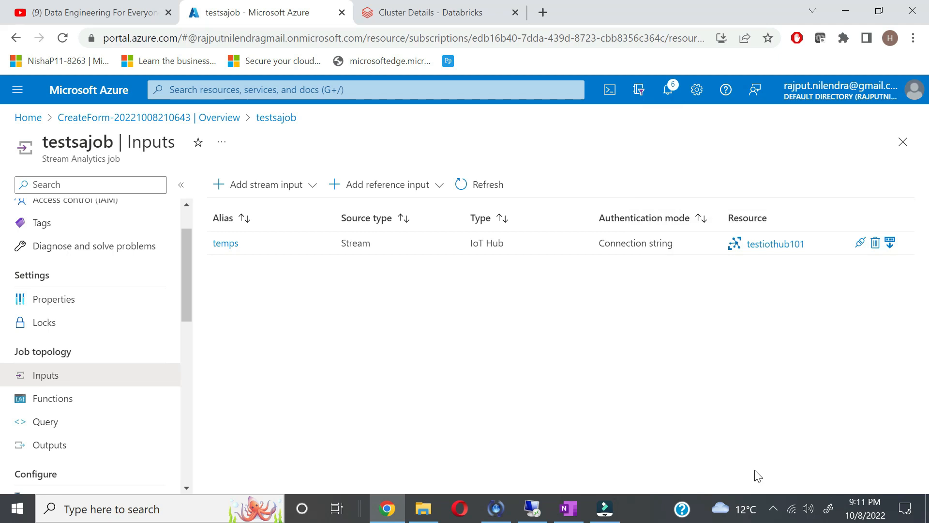
Step: Start adding a Power BI output to testsajob, then abandon it and go back to the portal home page
click(53, 448)
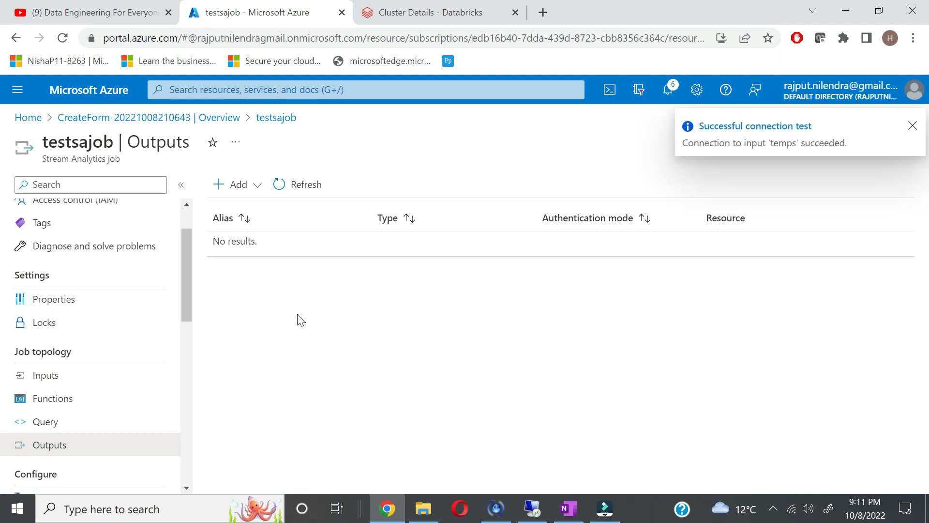
click(250, 184)
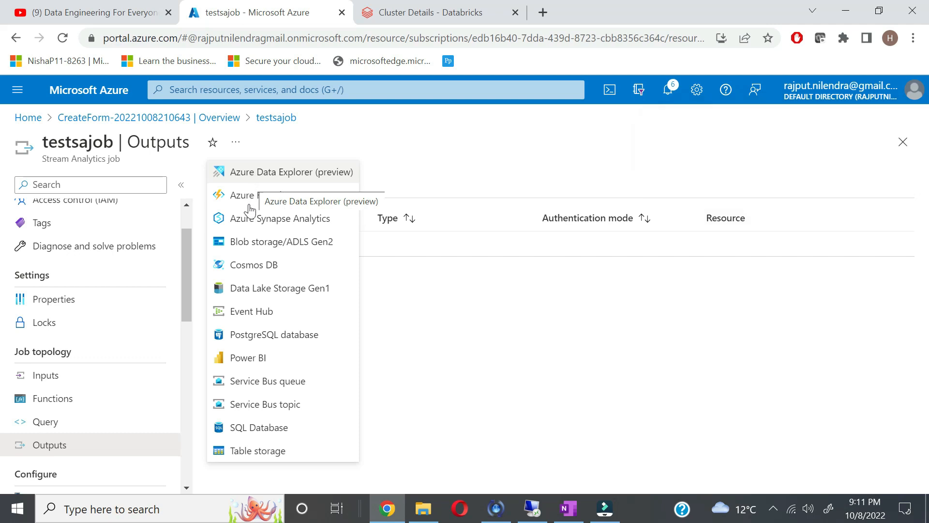
click(242, 361)
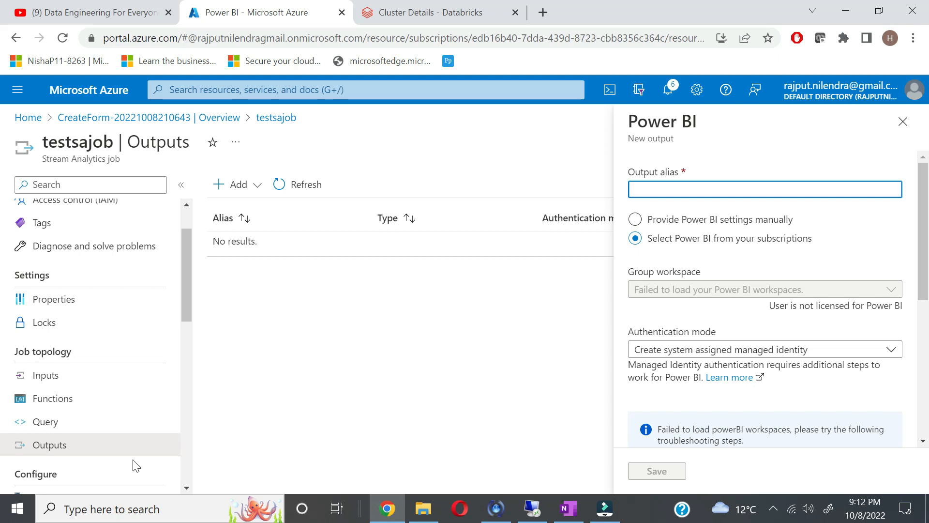
click(26, 118)
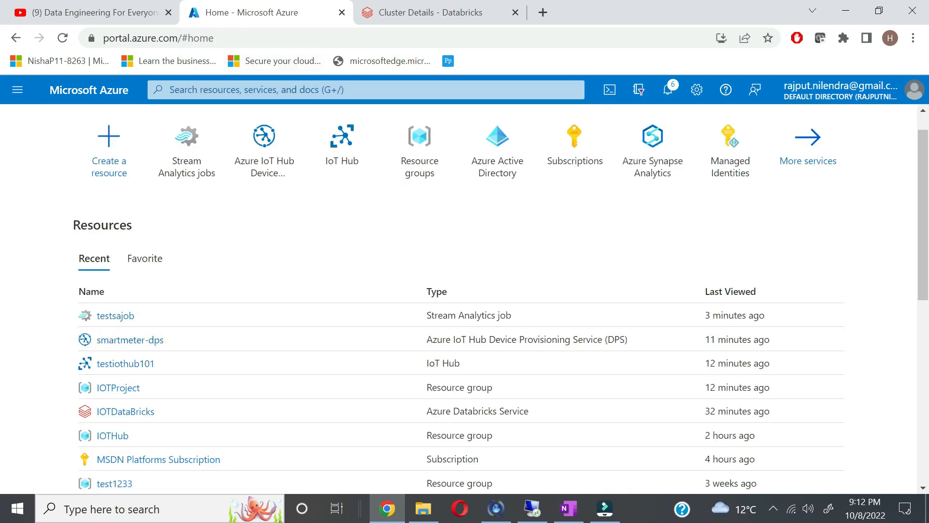
Step: Search AAD and start creating a new internal user in Azure Active Directory's Users
click(292, 90)
text(AAD)
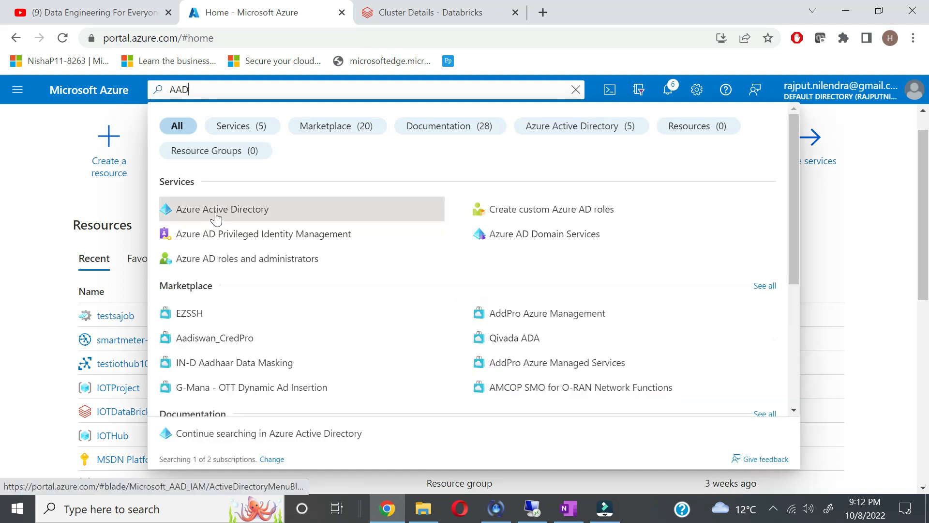
click(220, 213)
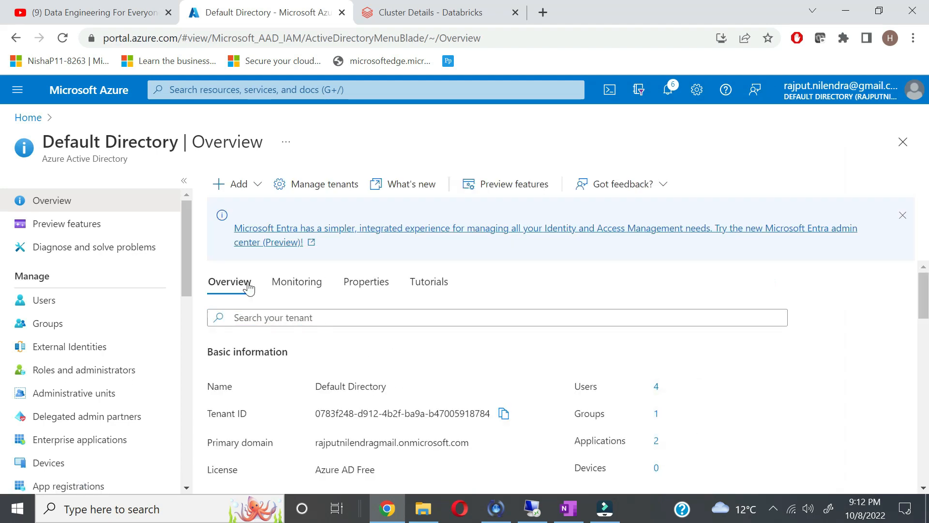
click(57, 304)
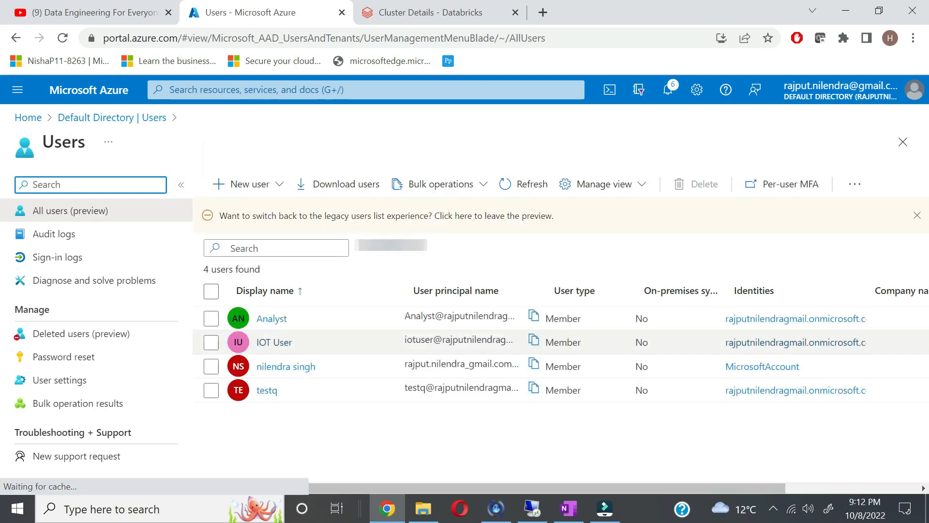
click(266, 186)
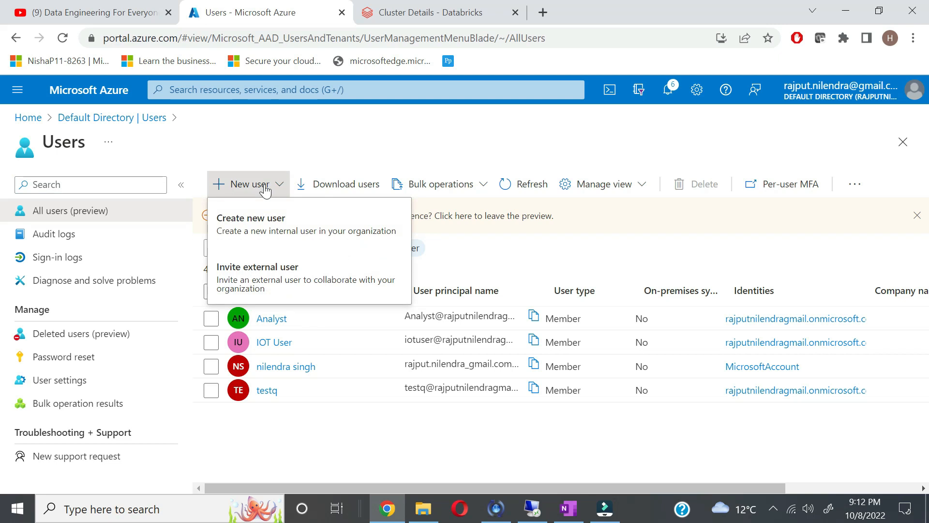
click(269, 219)
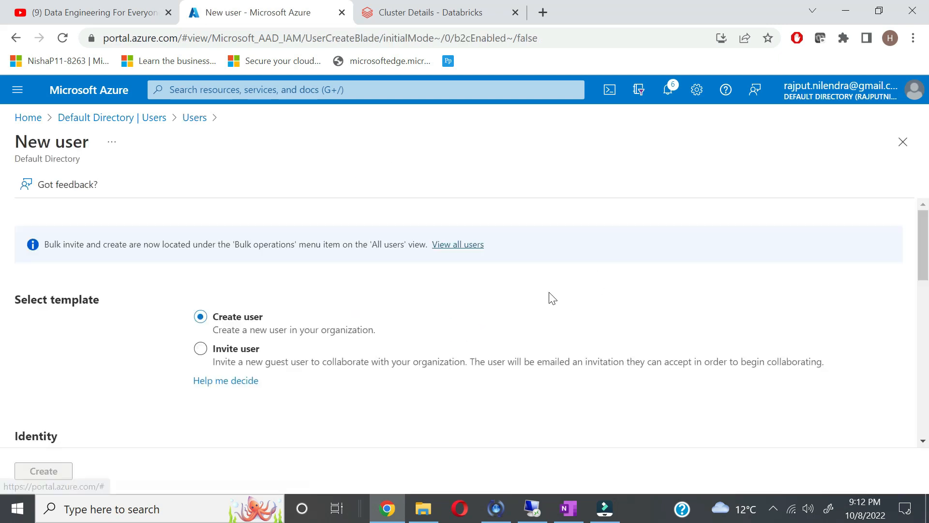
scroll(301, 446, down, 2)
scroll(302, 447, down, 2)
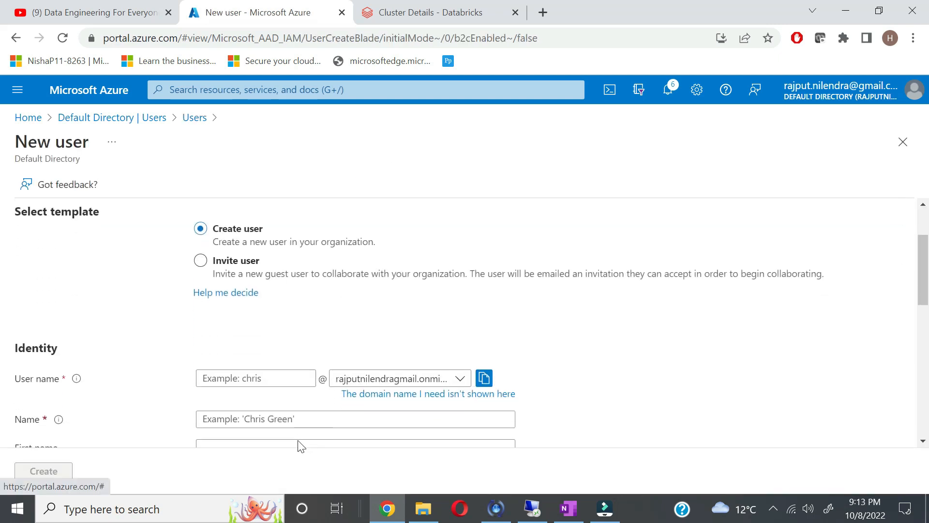
Step: Enter the new user's user name and the display name iotuser
click(256, 313)
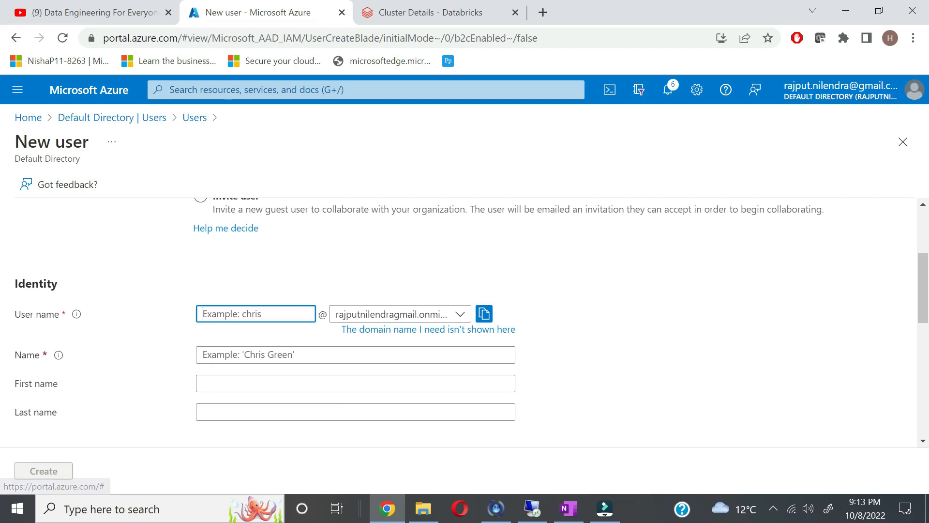
text(iotnewuser)
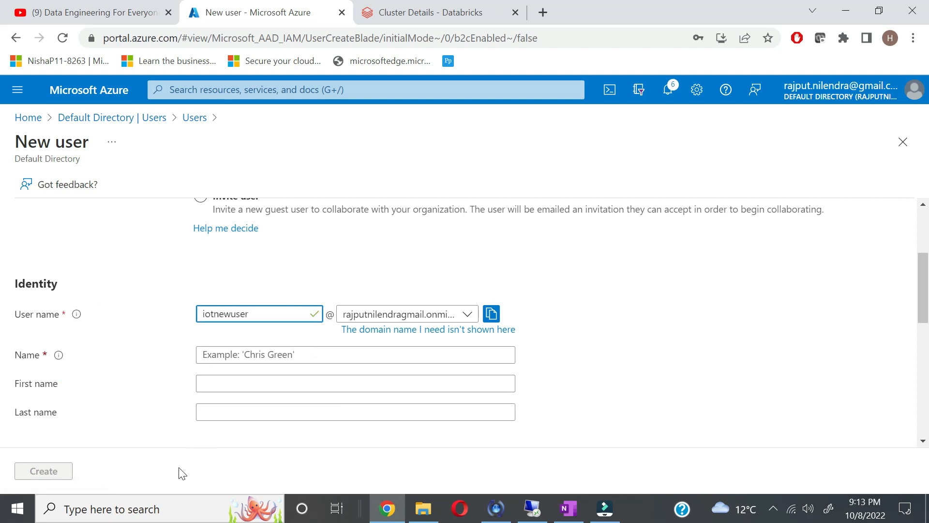
click(163, 442)
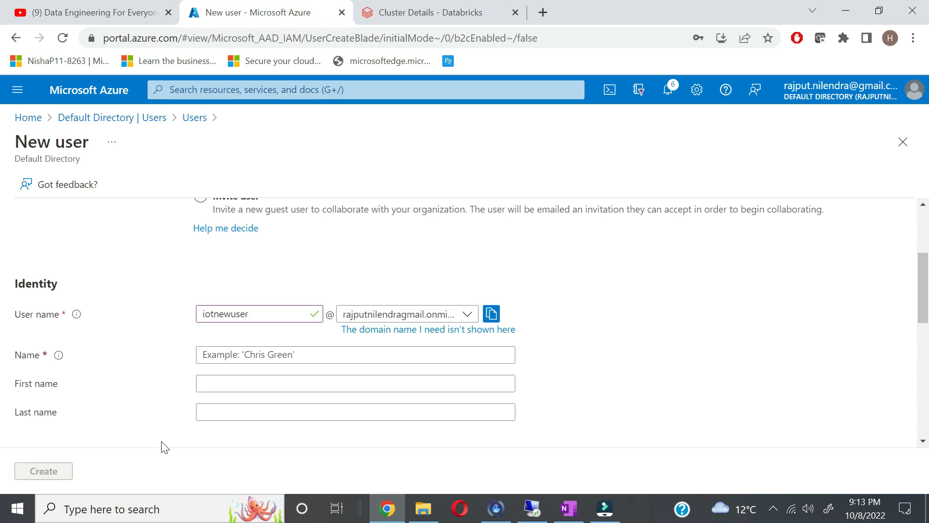
click(271, 355)
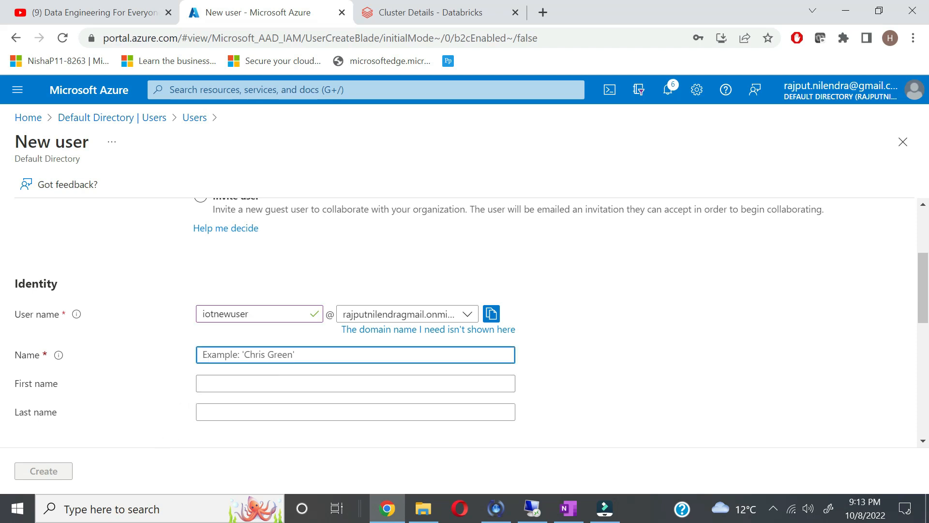
text(iotuser)
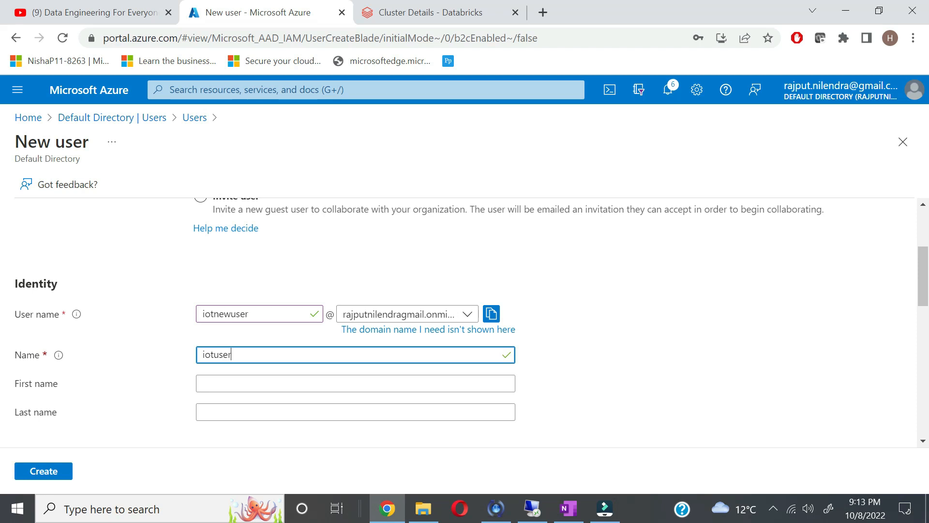
click(123, 418)
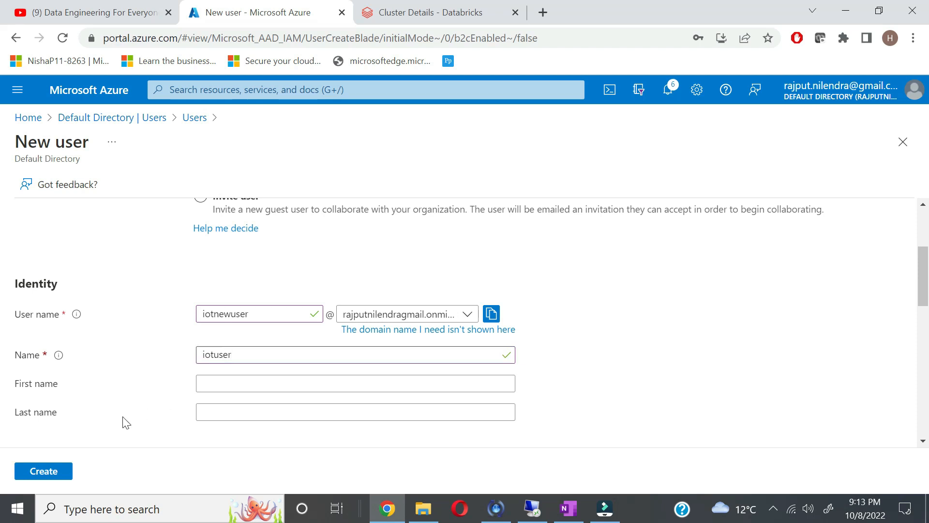
Step: Create the user account and refresh the Users list
click(57, 472)
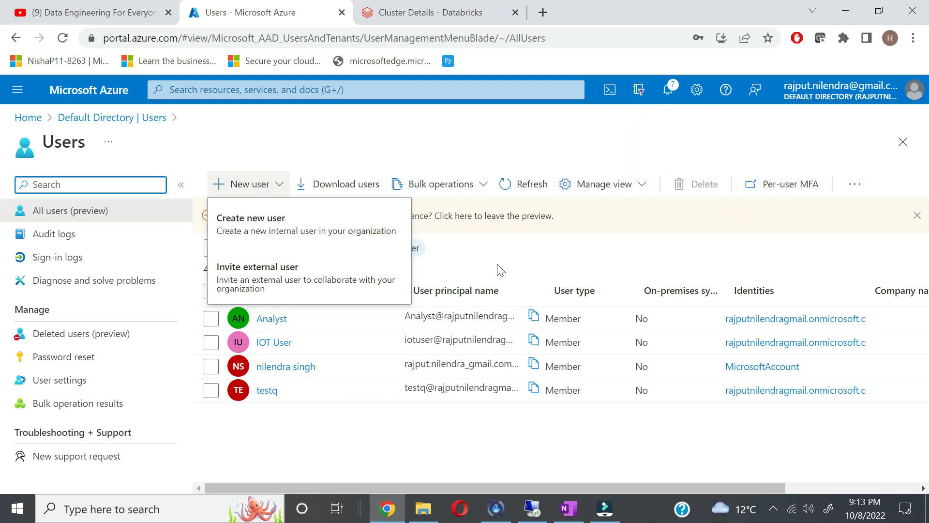
click(520, 183)
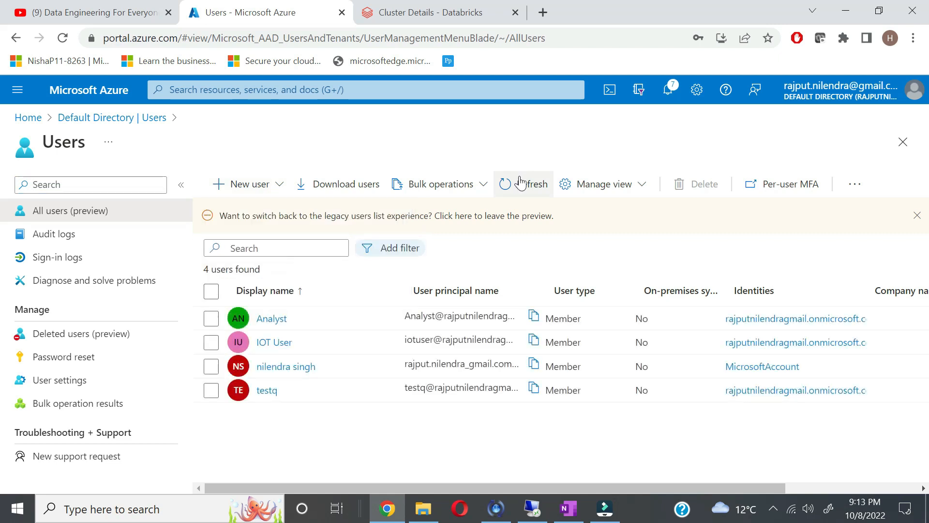
click(518, 196)
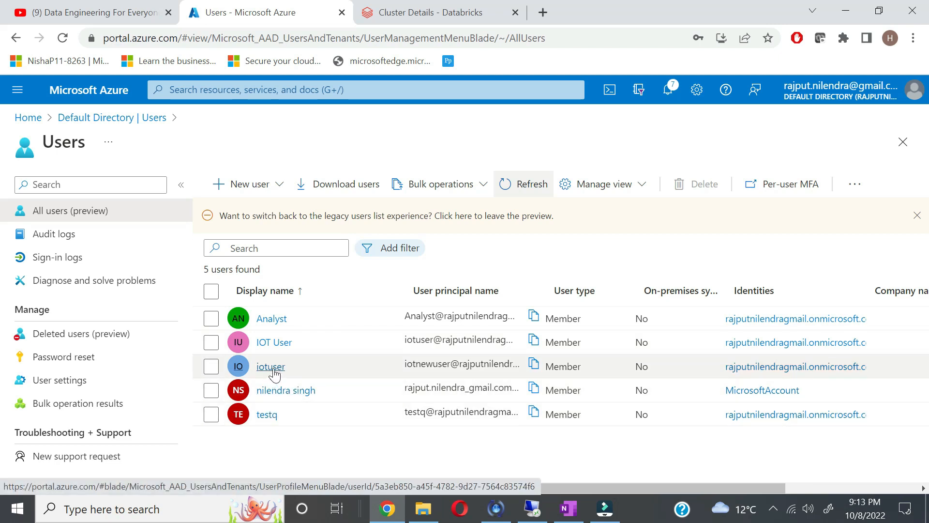
Step: Open the iotuser profile and copy its user principal name
click(274, 374)
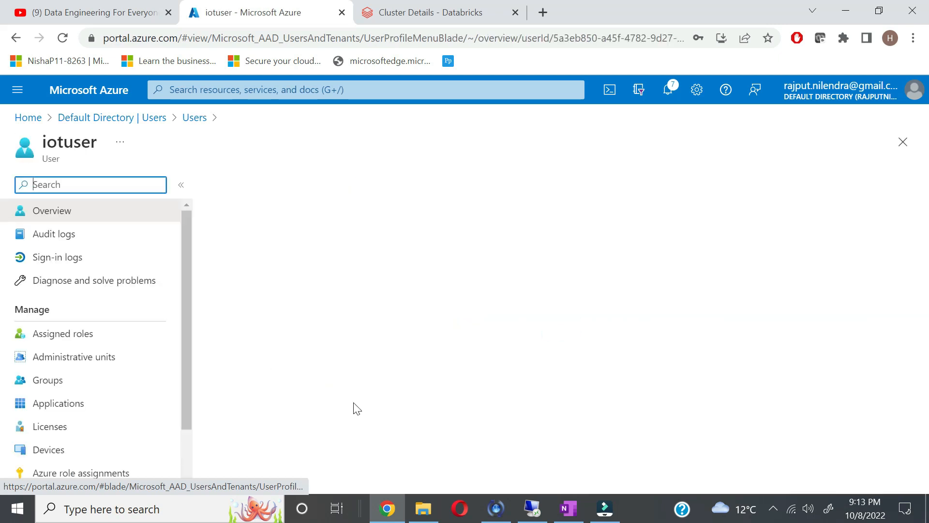
scroll(356, 417, down, 5)
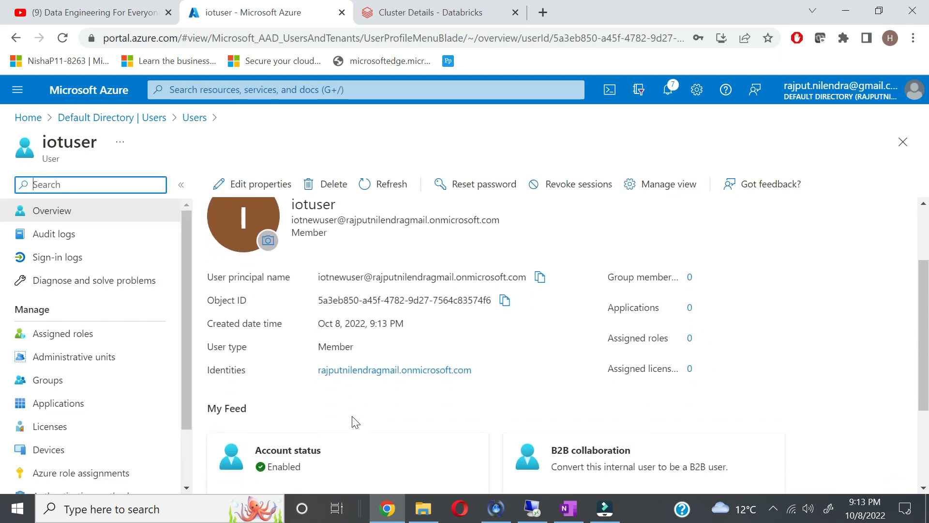
scroll(356, 422, up, 5)
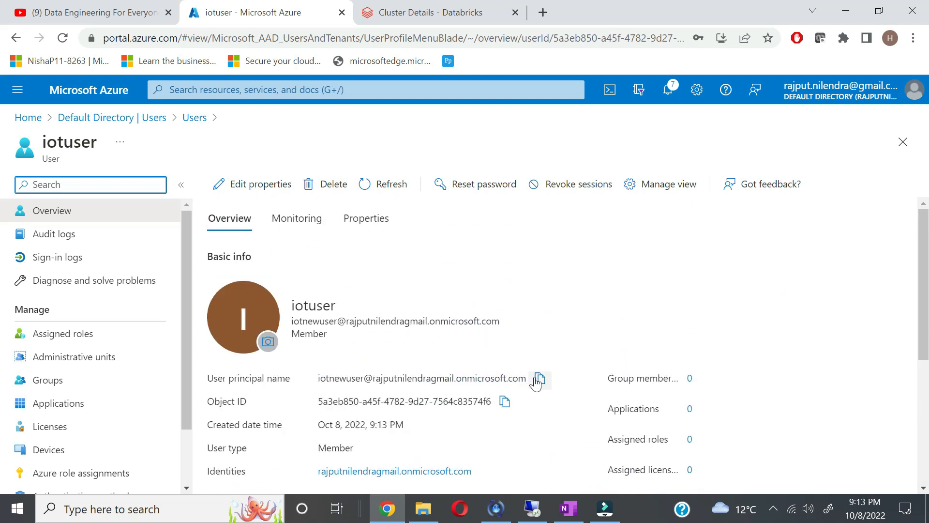
click(539, 381)
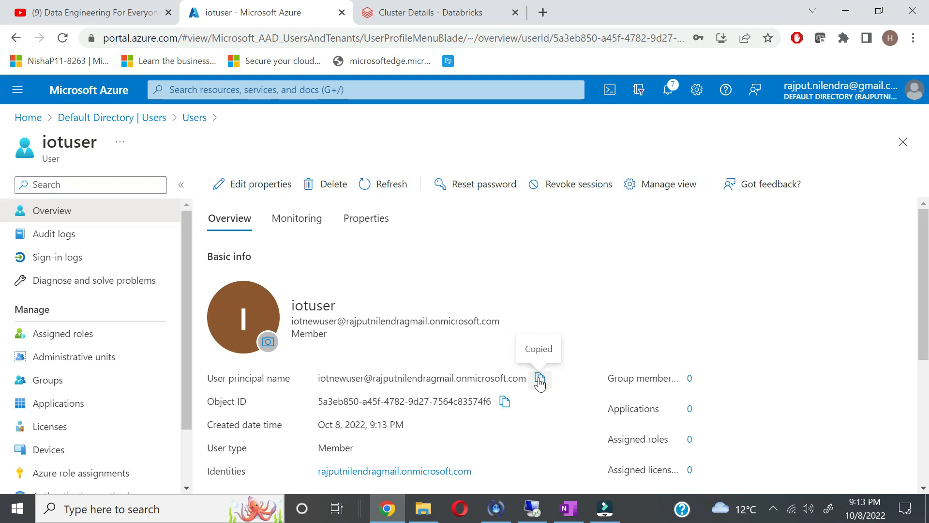
Step: Open a private browser window and load app.powerbi.com
click(914, 38)
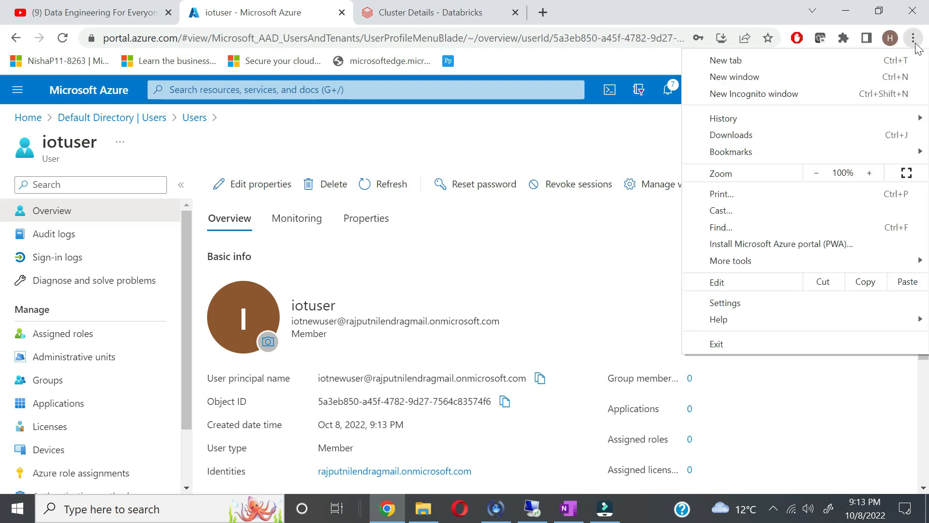
click(801, 94)
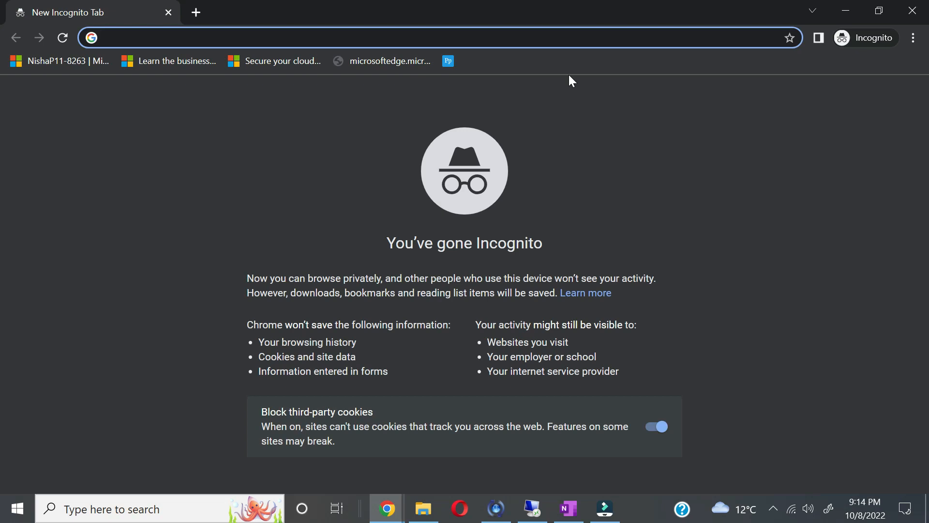
text(a)
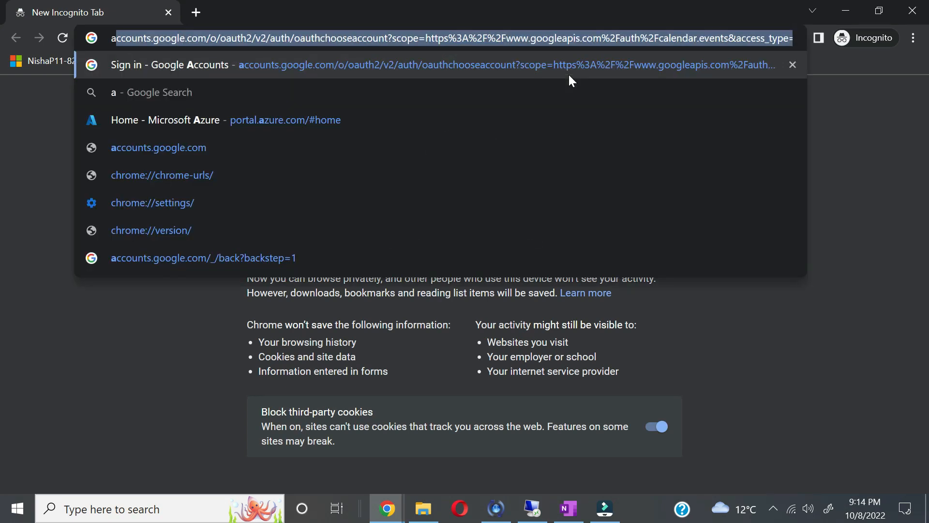
text(pp.po)
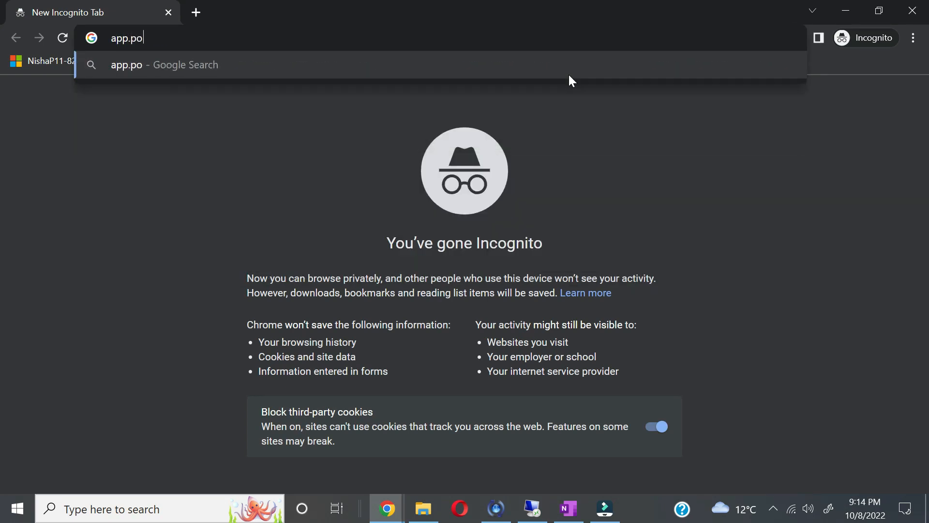
text(werbi.com)
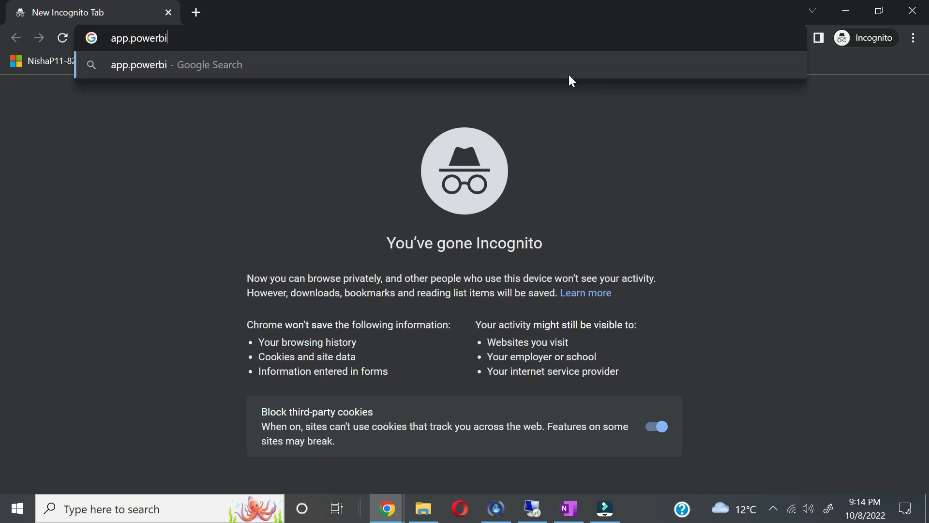
key(Return)
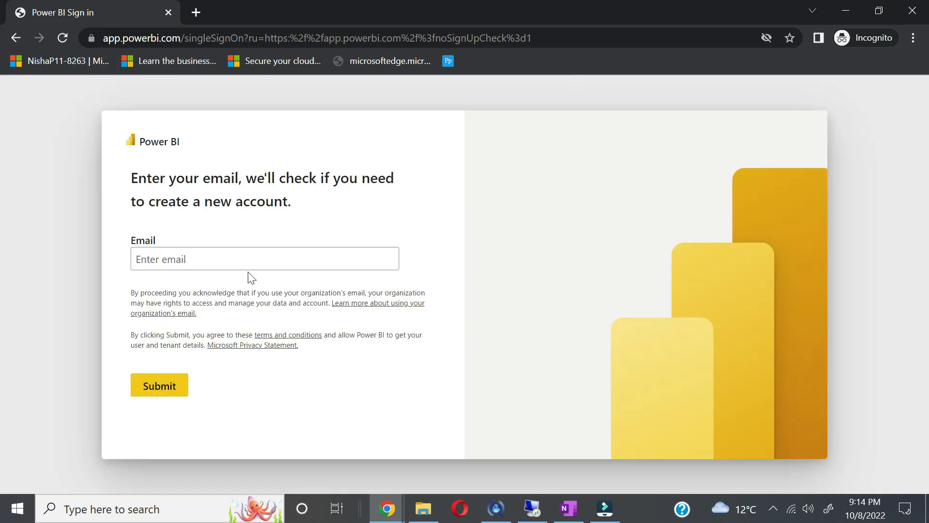
Step: Paste the new user's e-mail into the sign-in field and submit it
click(248, 264)
key(ctrl+v)
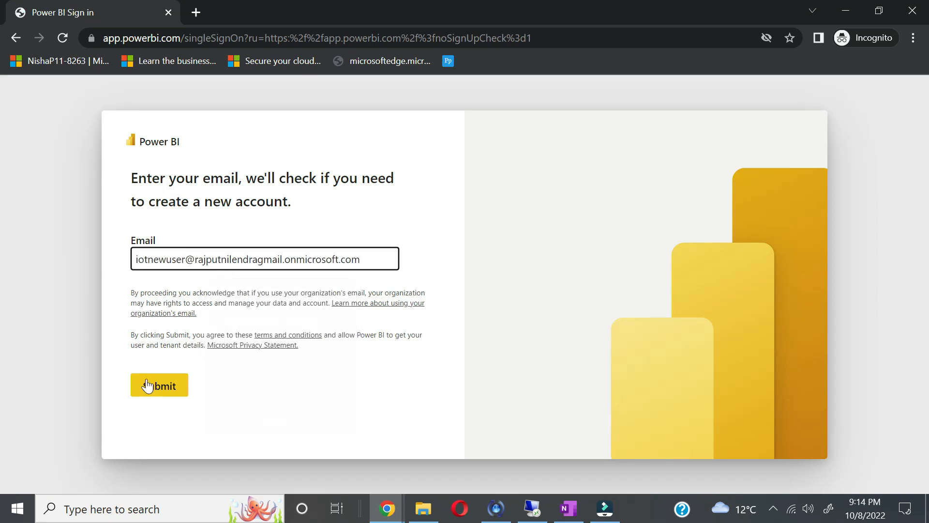
click(141, 384)
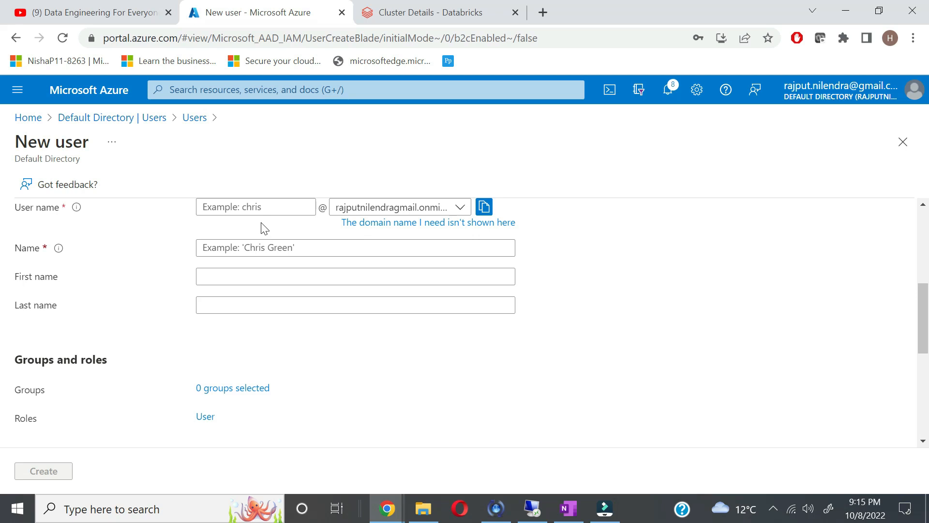
Step: Enter iotnewuser as the new user's user name and reuse it as the display name
click(262, 207)
text(iotnewus)
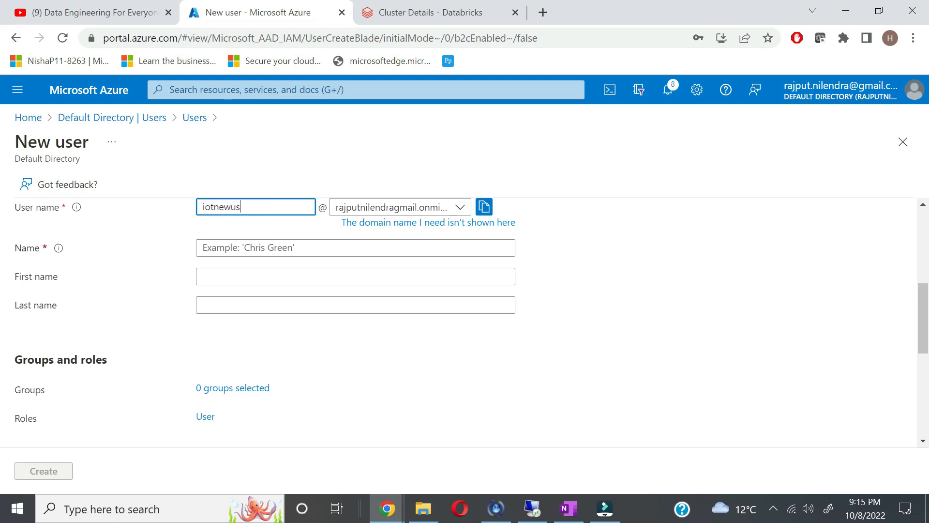
text(er)
scroll(247, 219, up, 1)
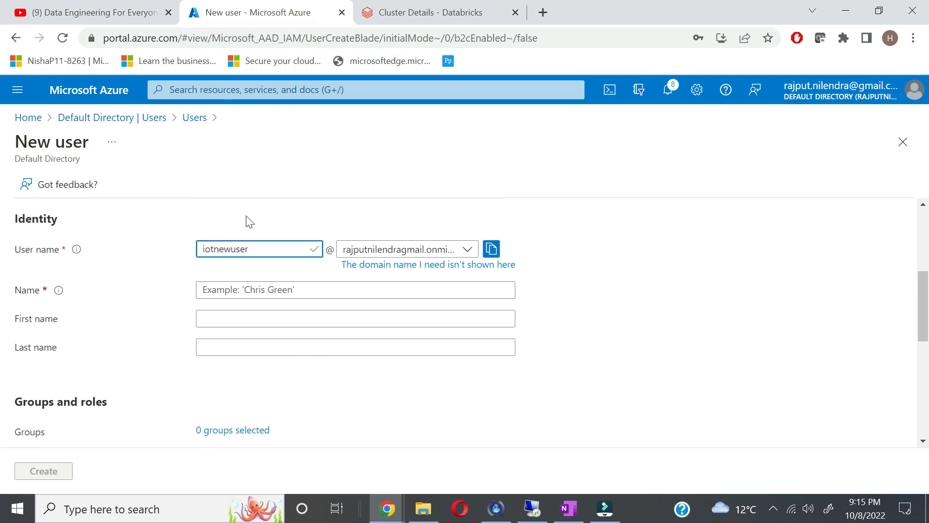
key(ctrl+a)
key(ctrl+c)
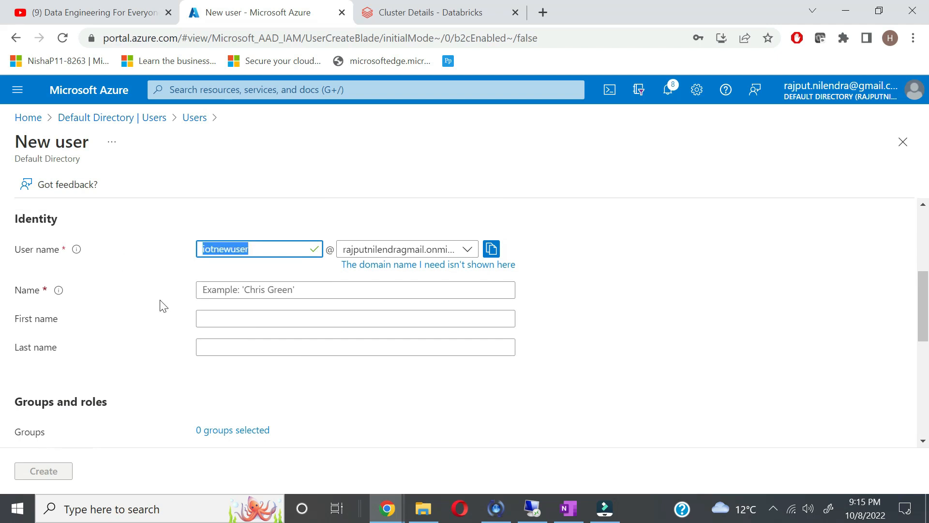
key(Tab)
key(ctrl+v)
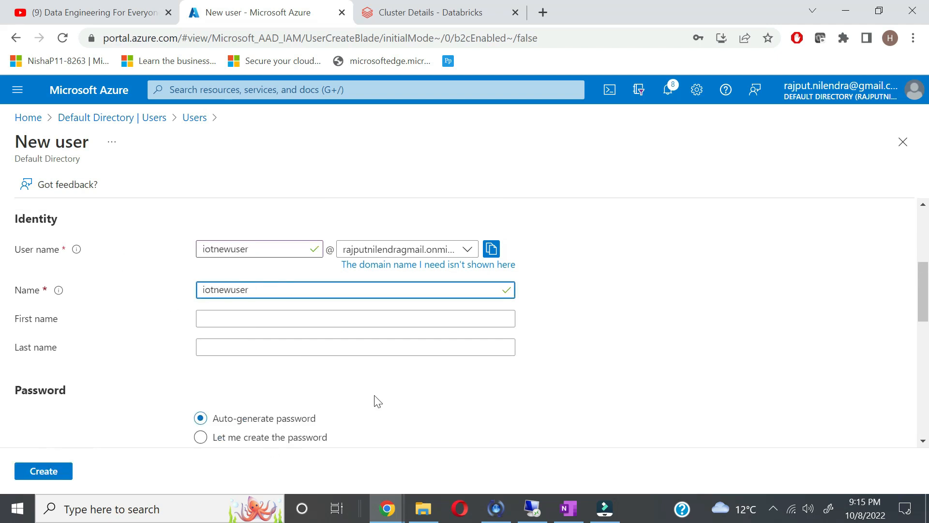
scroll(390, 401, down, 2)
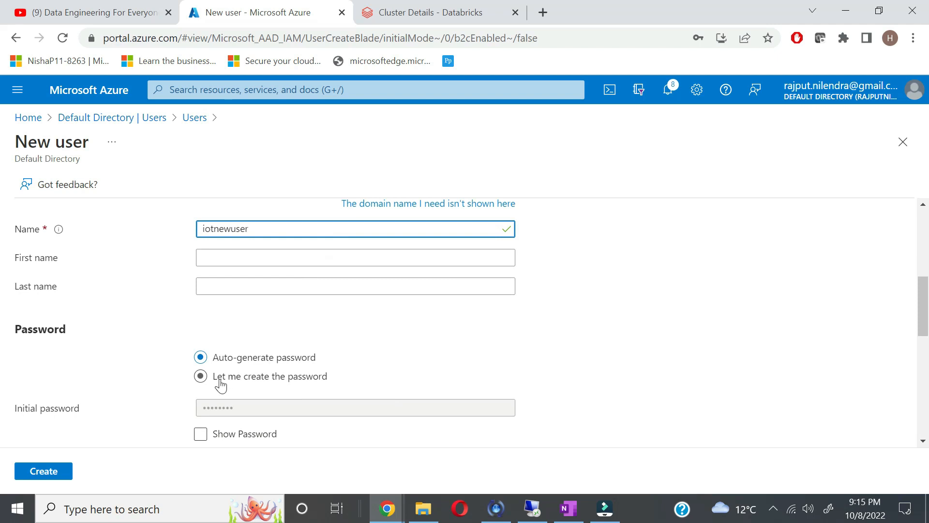
Step: Choose to set the password yourself, type an initial password, and create the user
click(211, 385)
click(254, 408)
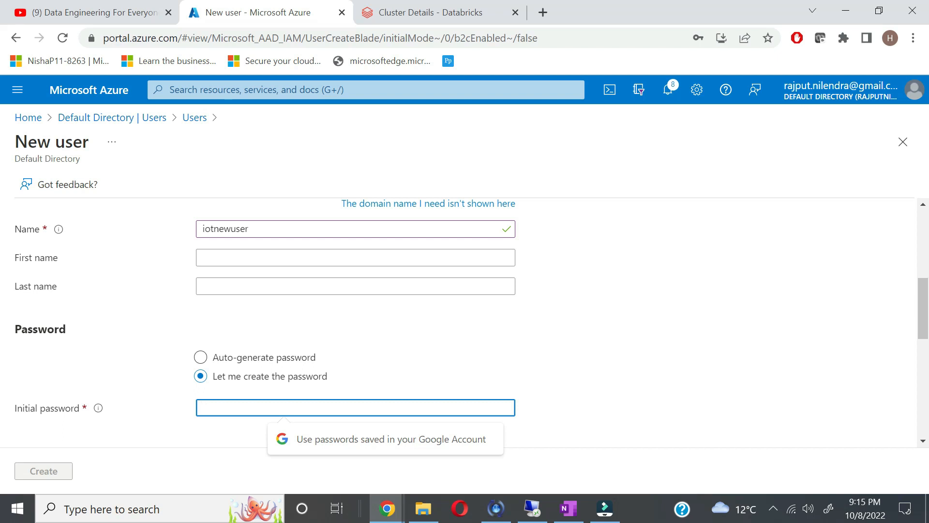
text(Pa)
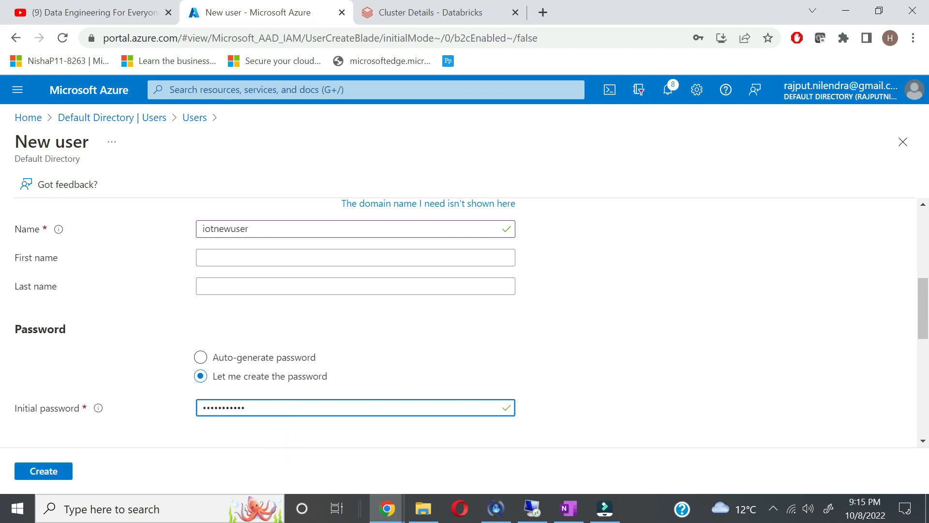
scroll(616, 407, down, 2)
click(54, 469)
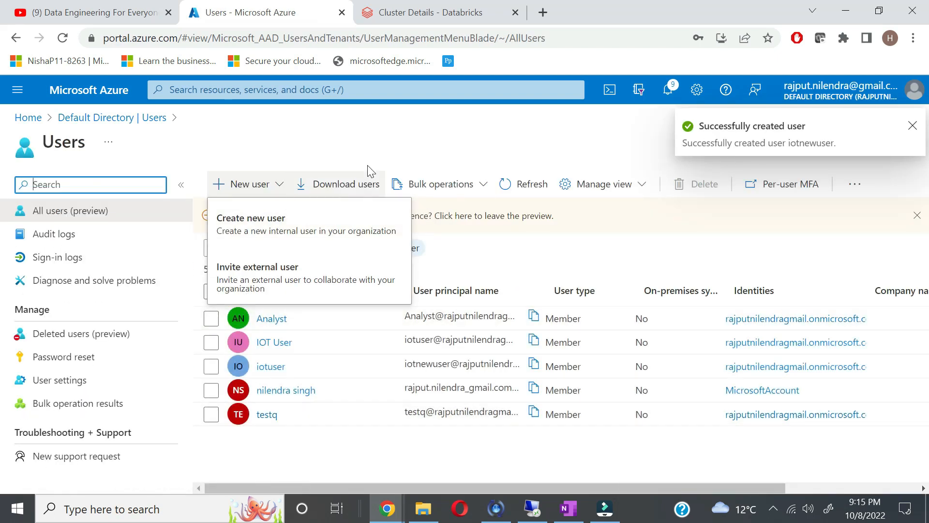
Step: Refresh the users list until iotnewuser appears, copy its sign-in name, and return to the private window
click(534, 195)
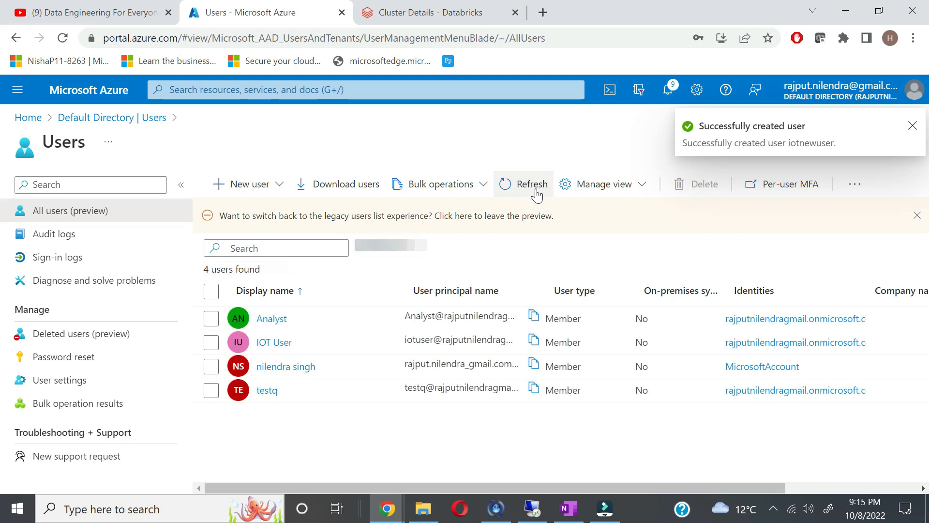
click(534, 184)
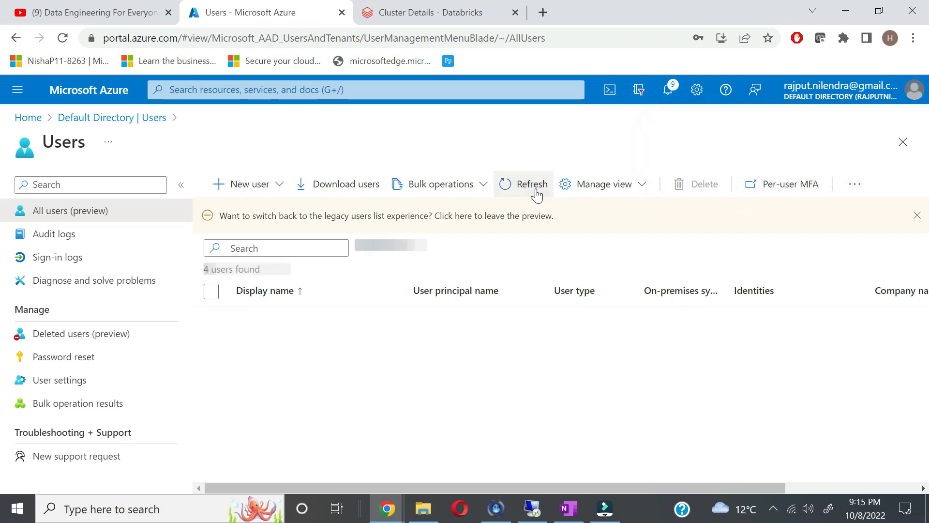
click(536, 195)
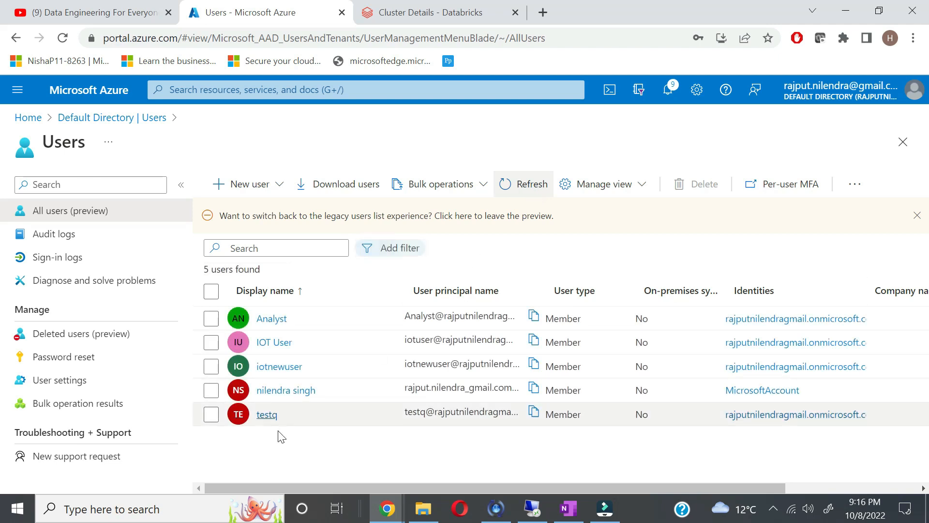
click(534, 365)
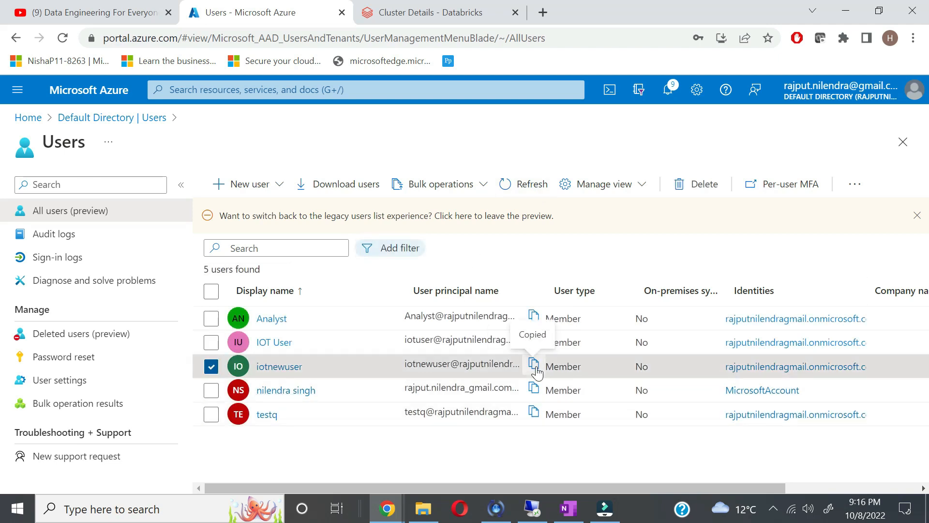
key(alt+Tab)
key(alt+Tab)
key(alt+Tab)
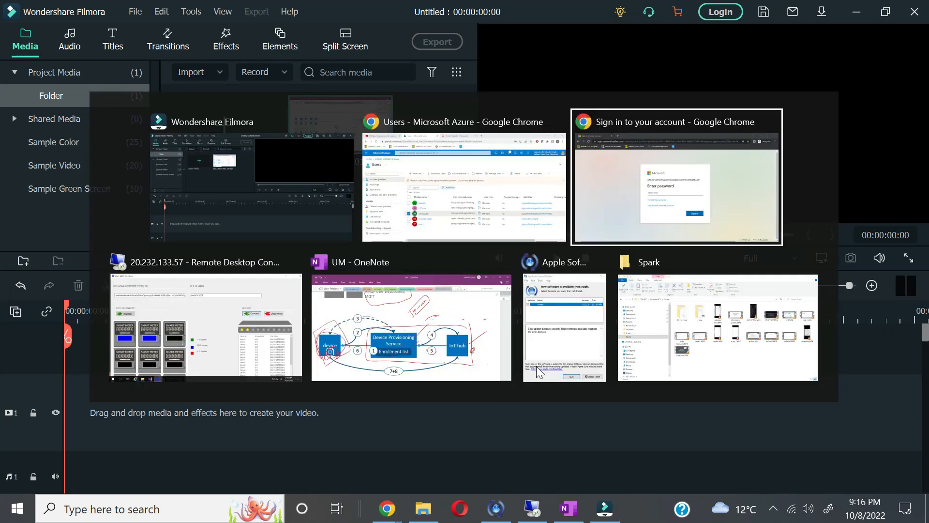
Step: Submit the new user's e-mail on the Power BI page and sign in with the initial password
click(14, 39)
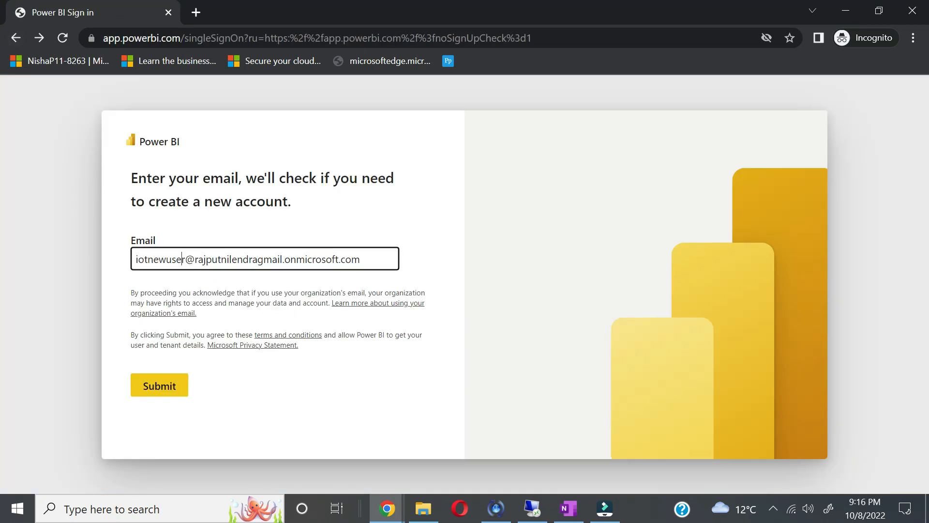
key(ctrl+v)
click(159, 394)
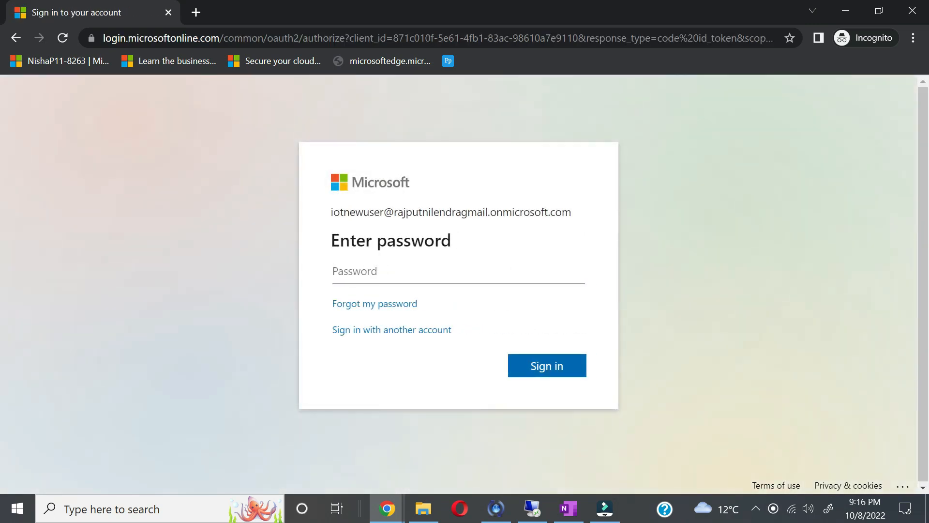
text(•••••••••••)
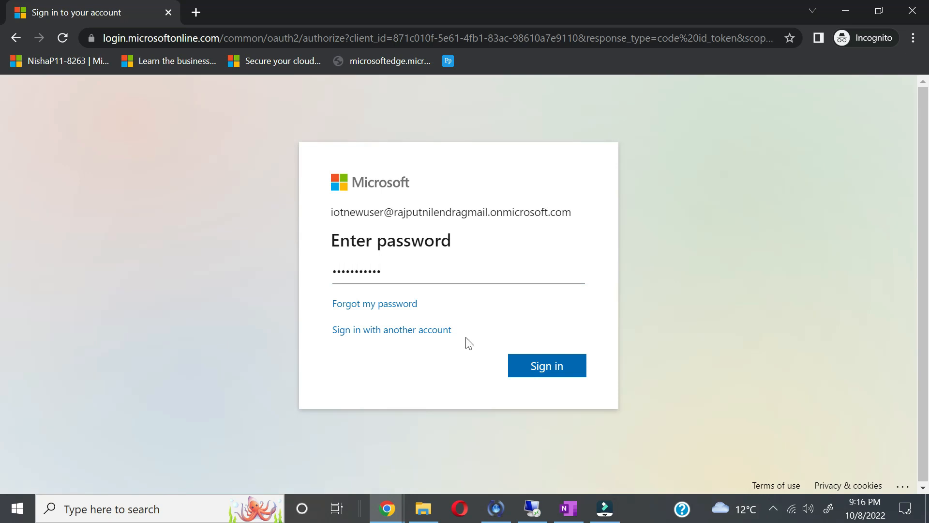
click(548, 374)
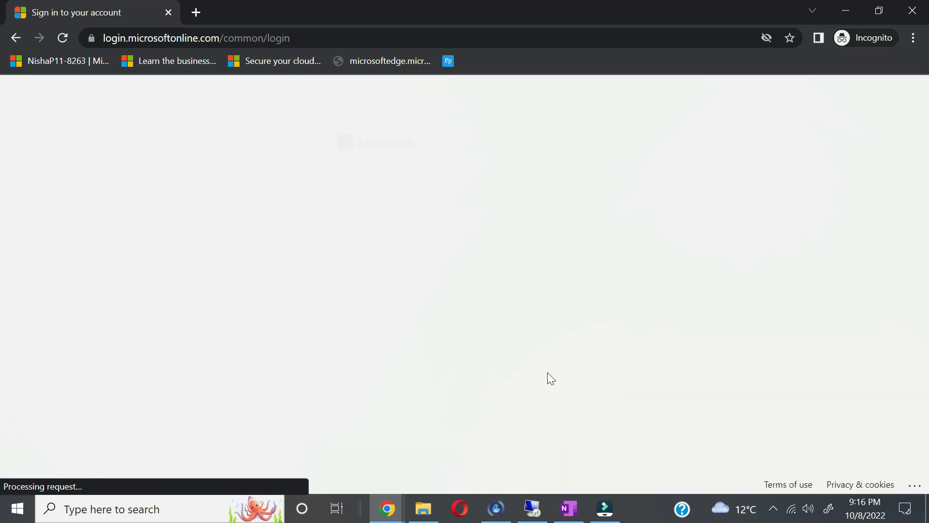
Step: Replace the temporary password by entering the current, new and confirmed passwords, then bring OneNote forward
text(••••)
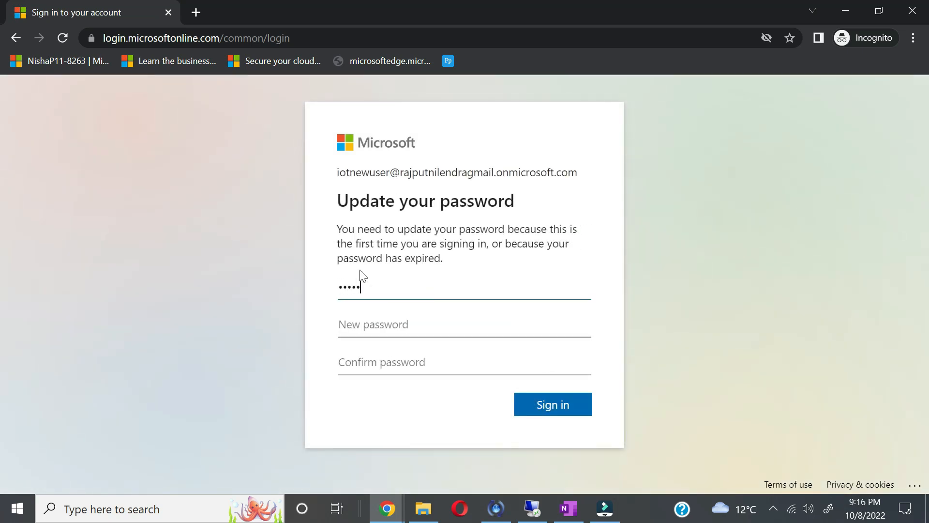
key(Tab)
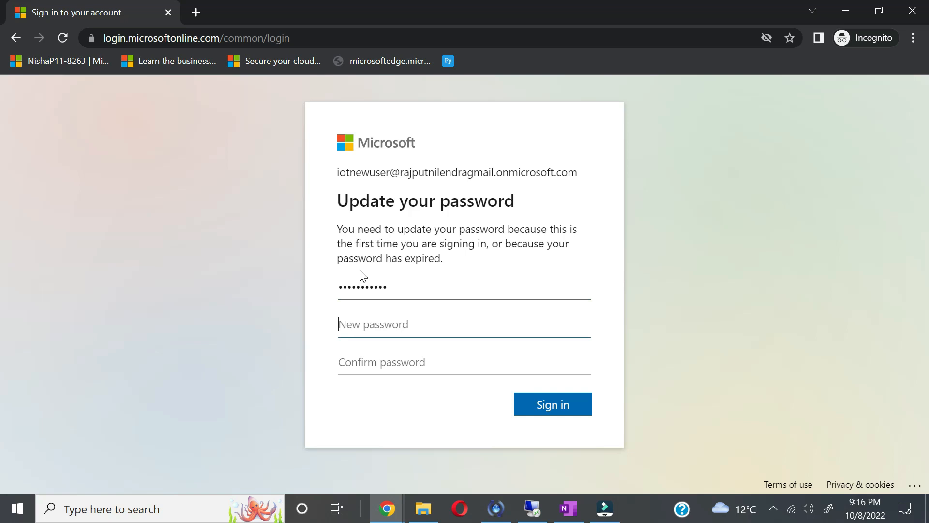
text(••)
key(Tab)
text(••)
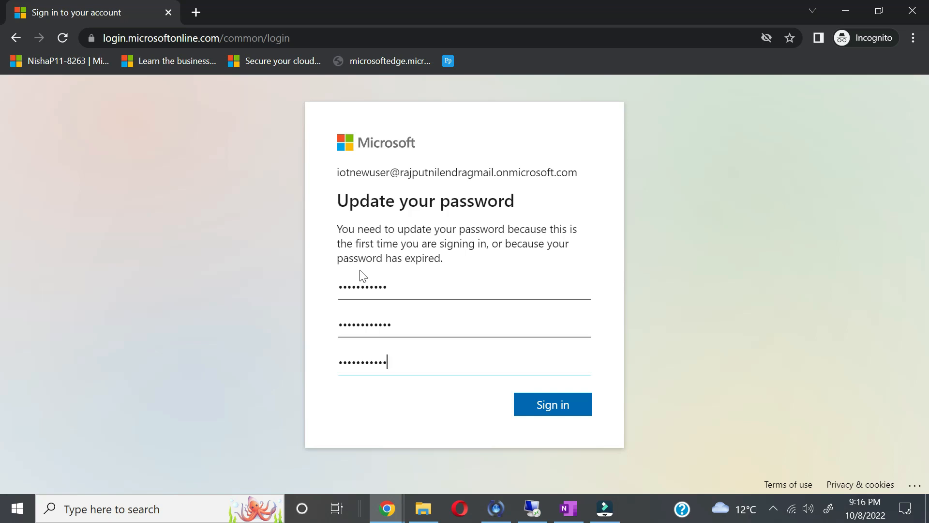
click(547, 398)
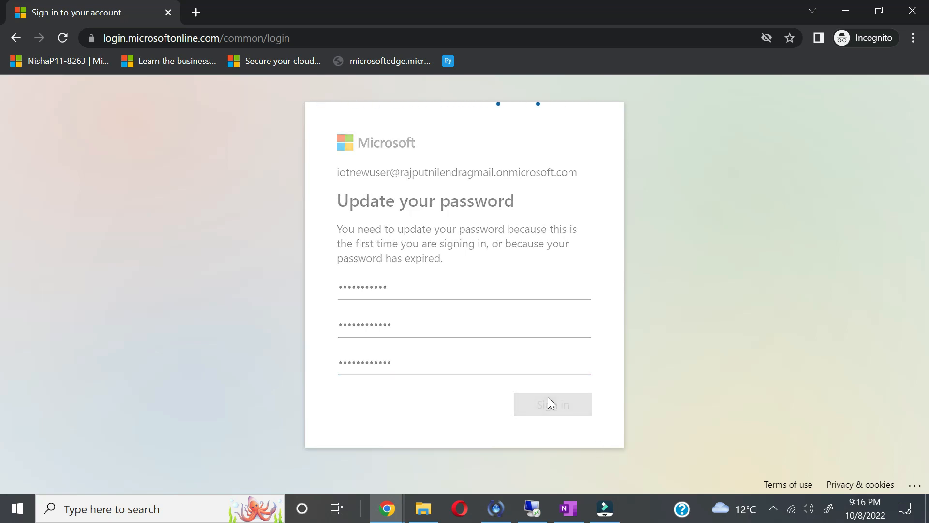
click(569, 509)
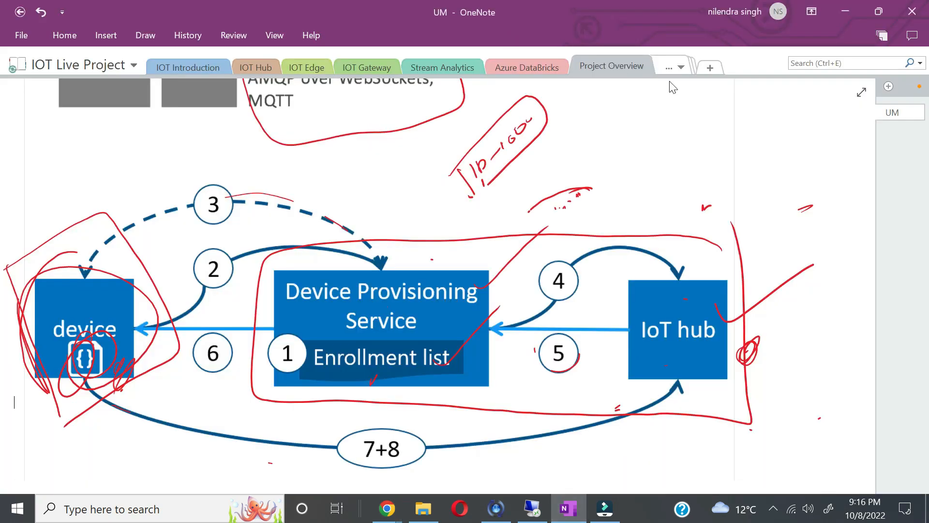
Step: Add a new notebook section and draw a red box labelled IOT with a 3 inside
click(707, 67)
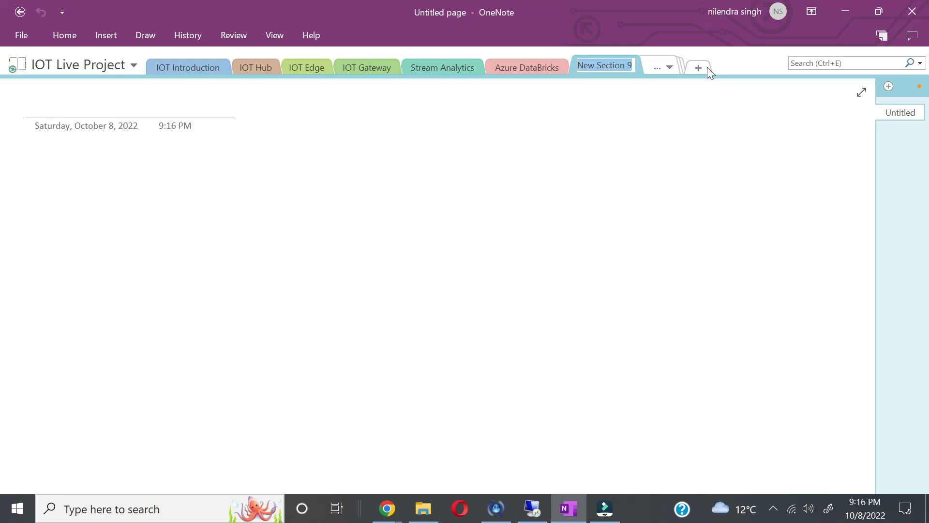
click(99, 257)
mouse_move(95, 252)
mouse_down()
mouse_move(135, 315)
mouse_move(163, 186)
mouse_move(135, 315)
mouse_up()
mouse_move(87, 208)
mouse_down()
mouse_move(90, 224)
mouse_move(115, 218)
mouse_up()
drag(105, 190, 124, 207)
drag(121, 242, 119, 252)
mouse_move(129, 228)
mouse_down()
mouse_move(134, 246)
mouse_move(143, 218)
mouse_up()
mouse_move(132, 252)
mouse_down()
mouse_move(143, 289)
mouse_move(179, 279)
mouse_up()
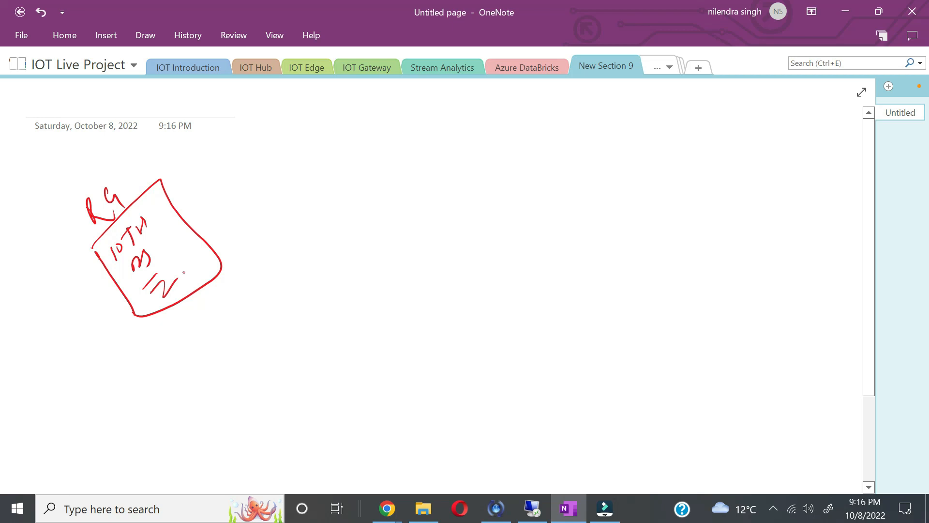
Step: Write S.A below the box and P.B to its right, linked by arcs and arrows
mouse_move(204, 331)
mouse_down()
mouse_move(197, 346)
mouse_move(235, 318)
mouse_up()
drag(203, 374, 251, 325)
mouse_move(151, 224)
mouse_down()
mouse_move(193, 188)
mouse_move(241, 299)
mouse_move(342, 282)
mouse_move(333, 296)
mouse_up()
mouse_move(358, 257)
mouse_down()
mouse_move(363, 274)
mouse_move(360, 265)
mouse_move(396, 247)
mouse_up()
click(367, 261)
drag(371, 286, 429, 235)
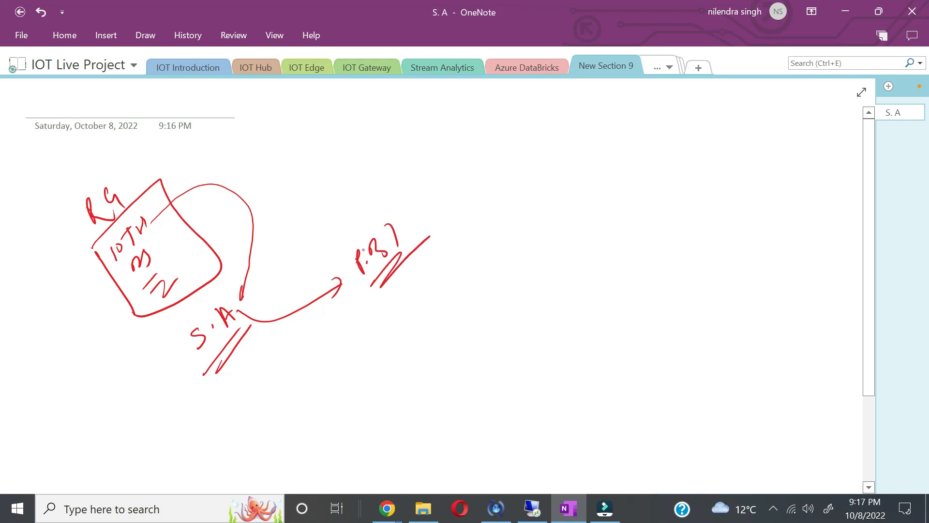
Step: Circle P.B, S.A and IOTH, link P.B to a W's label, and draw a line down from S.A
mouse_move(394, 213)
mouse_down()
mouse_move(339, 256)
mouse_move(405, 289)
mouse_move(390, 215)
mouse_up()
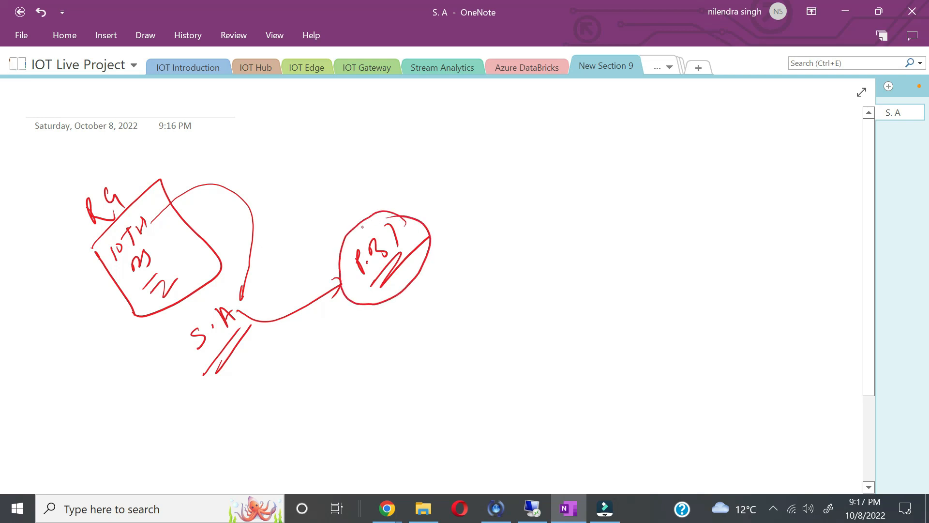
mouse_move(231, 294)
mouse_down()
mouse_move(183, 349)
mouse_move(250, 314)
mouse_up()
mouse_move(130, 222)
mouse_down()
mouse_move(99, 253)
mouse_move(115, 225)
mouse_up()
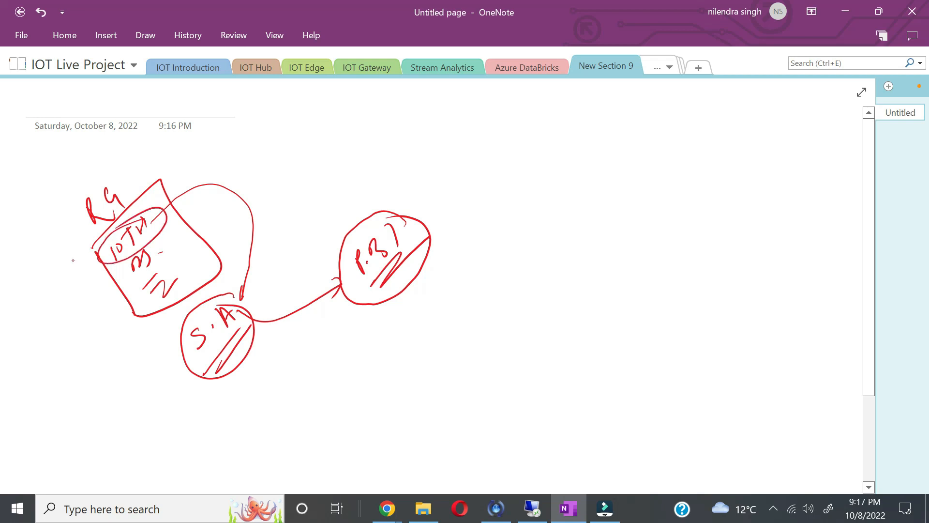
mouse_move(412, 273)
mouse_down()
mouse_move(445, 311)
mouse_move(481, 289)
mouse_up()
drag(506, 259, 509, 267)
drag(512, 261, 515, 272)
drag(493, 303, 545, 262)
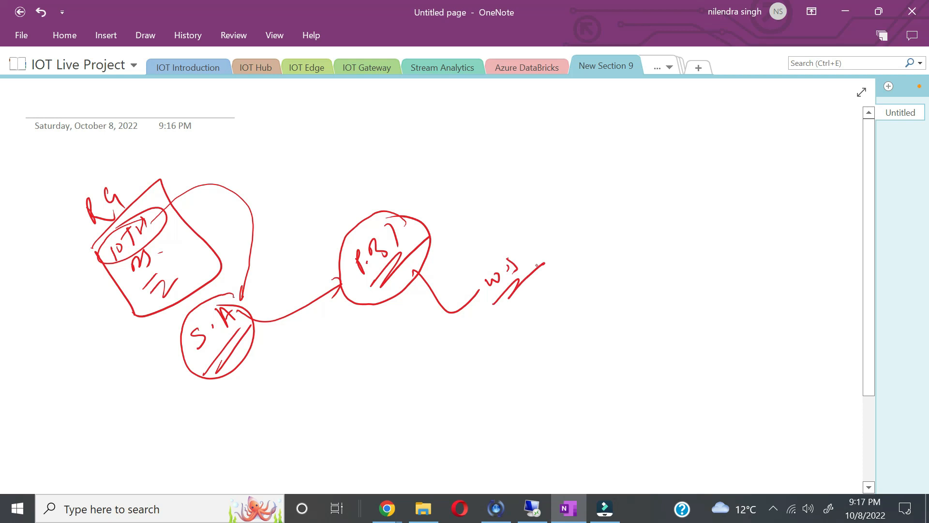
mouse_move(239, 358)
mouse_down()
mouse_move(298, 412)
mouse_move(307, 441)
mouse_move(324, 371)
mouse_move(307, 442)
mouse_up()
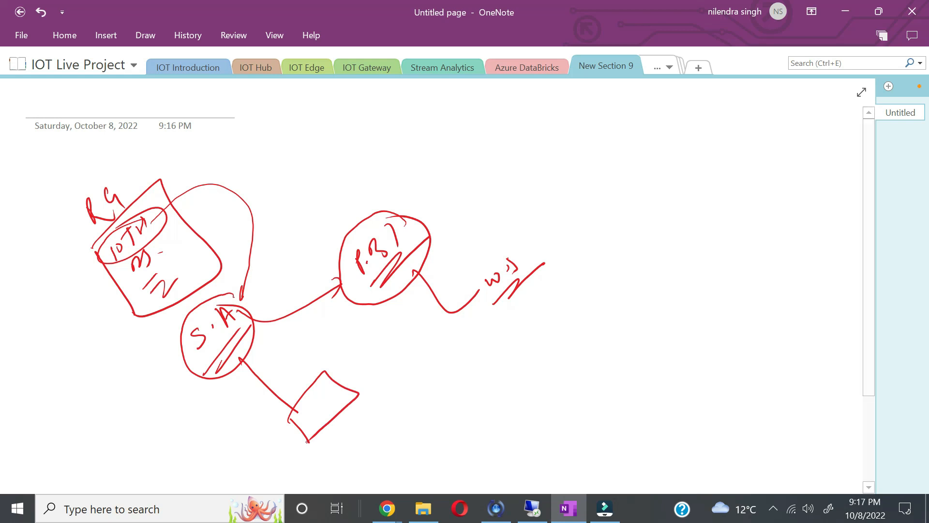
Step: Handwrite PowerBI at the upper right and underline it twice
drag(600, 171, 610, 188)
mouse_move(621, 172)
mouse_down()
mouse_move(624, 181)
mouse_move(690, 129)
mouse_move(697, 143)
mouse_up()
mouse_move(698, 153)
mouse_down()
mouse_move(639, 195)
mouse_move(742, 138)
mouse_up()
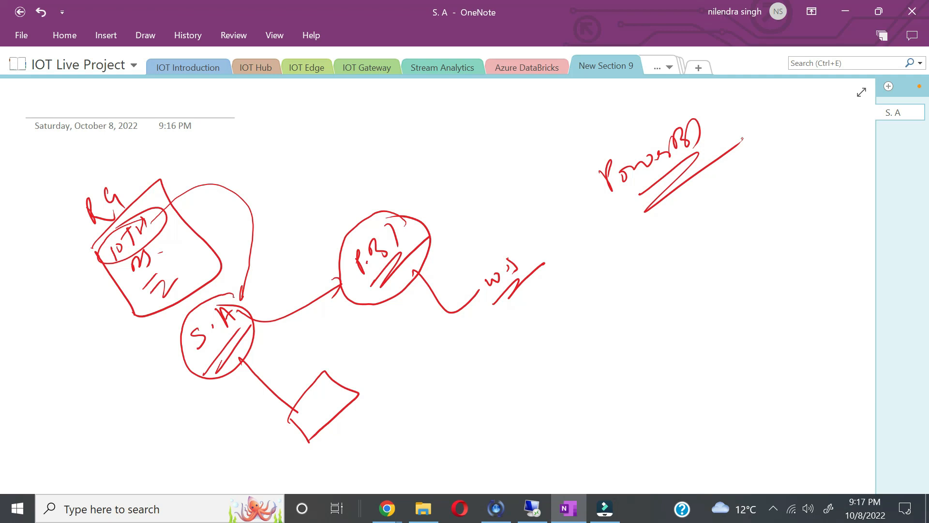
drag(636, 209, 701, 165)
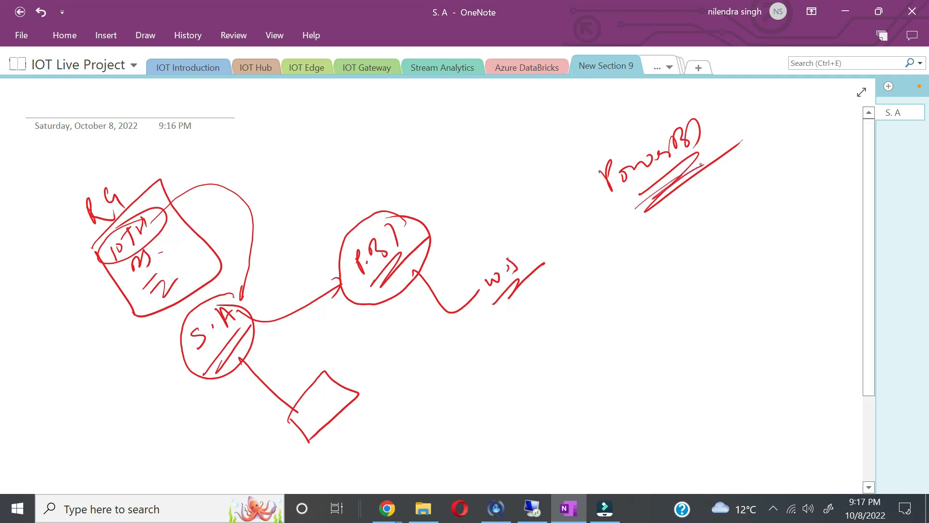
drag(616, 208, 708, 148)
Step: Add strokes beside the S.A circle and a crossed-out, circled name at the lower left
drag(226, 397, 289, 327)
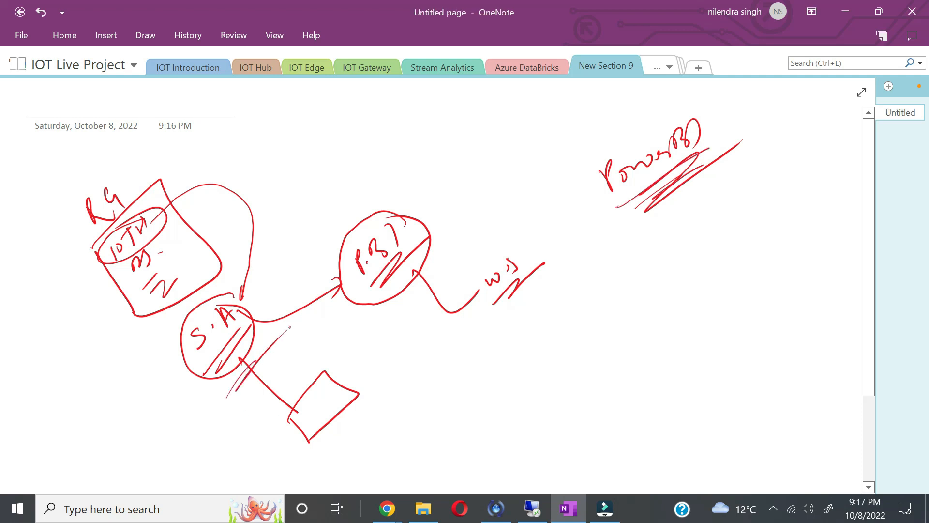
drag(205, 368, 174, 410)
mouse_move(78, 422)
mouse_down()
mouse_move(92, 450)
mouse_move(123, 439)
mouse_up()
drag(101, 469, 124, 423)
drag(115, 448, 132, 414)
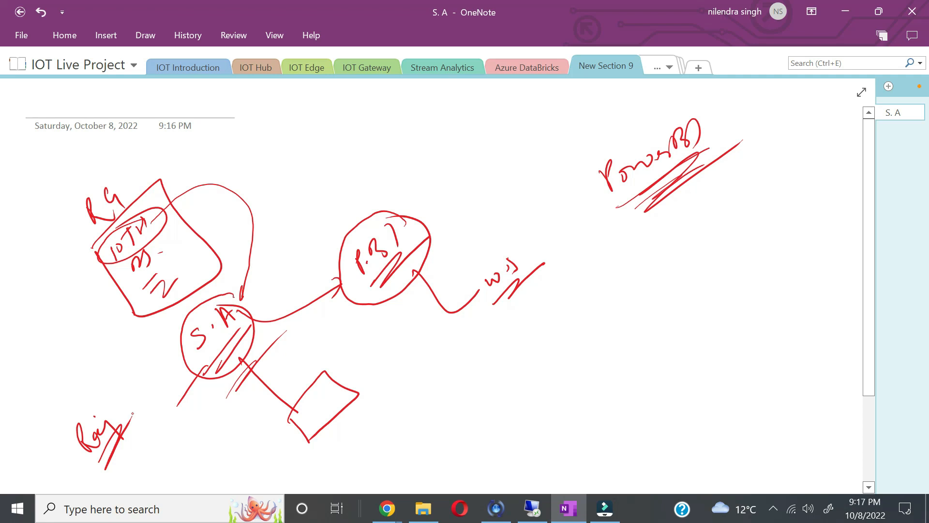
mouse_move(118, 411)
mouse_down()
mouse_move(67, 419)
mouse_move(93, 409)
mouse_up()
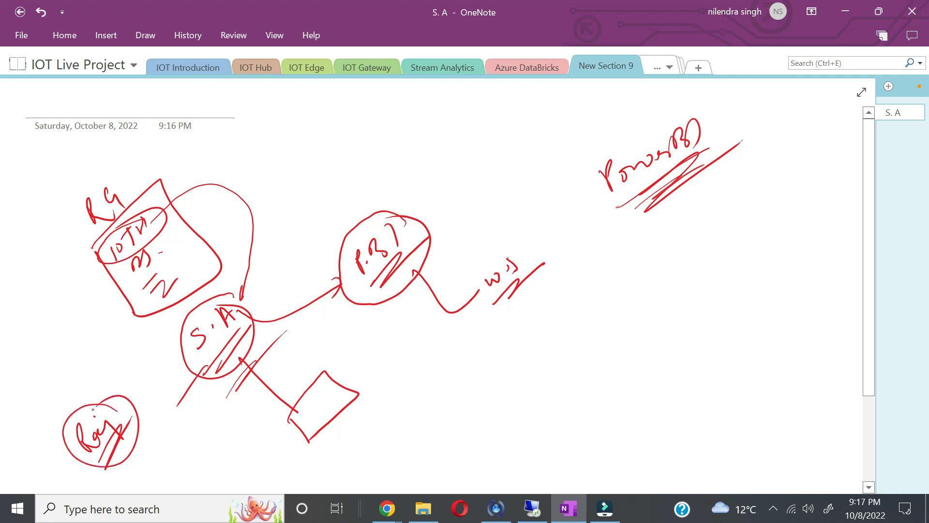
Step: Circle PowerBI, link P.B through a new bottom label up to it, and write a circled USER
mouse_move(634, 209)
mouse_down()
mouse_move(722, 91)
mouse_move(578, 207)
mouse_move(652, 193)
mouse_up()
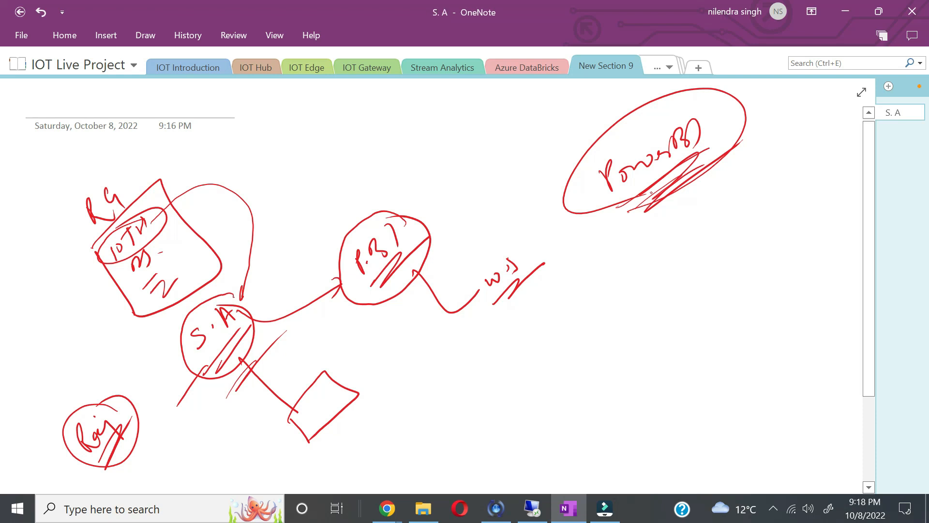
mouse_move(317, 302)
mouse_down()
mouse_move(458, 428)
mouse_move(475, 426)
mouse_move(499, 387)
mouse_move(524, 373)
mouse_up()
drag(469, 450, 541, 397)
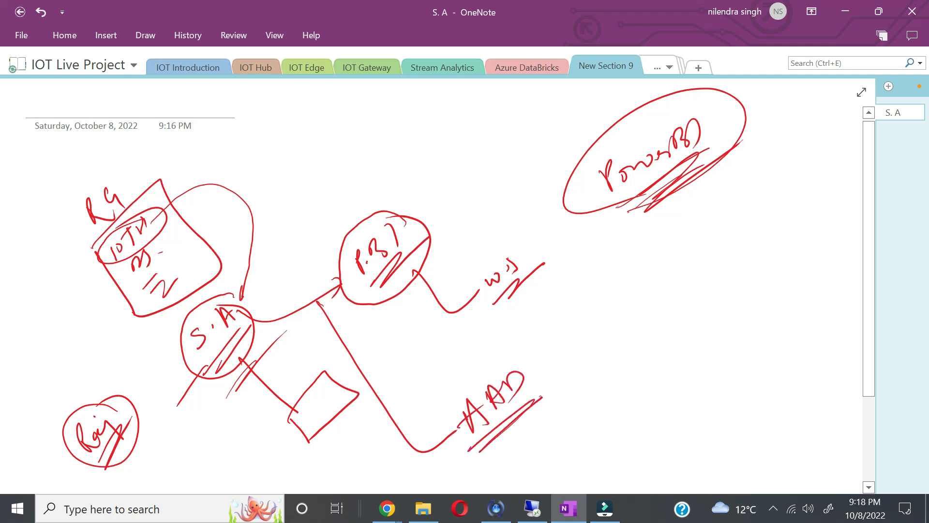
mouse_move(534, 372)
mouse_down()
mouse_move(700, 310)
mouse_move(695, 188)
mouse_up()
drag(619, 338, 641, 321)
mouse_move(651, 308)
mouse_down()
mouse_move(646, 333)
mouse_move(655, 333)
mouse_up()
mouse_move(659, 306)
mouse_down()
mouse_move(664, 296)
mouse_move(700, 297)
mouse_up()
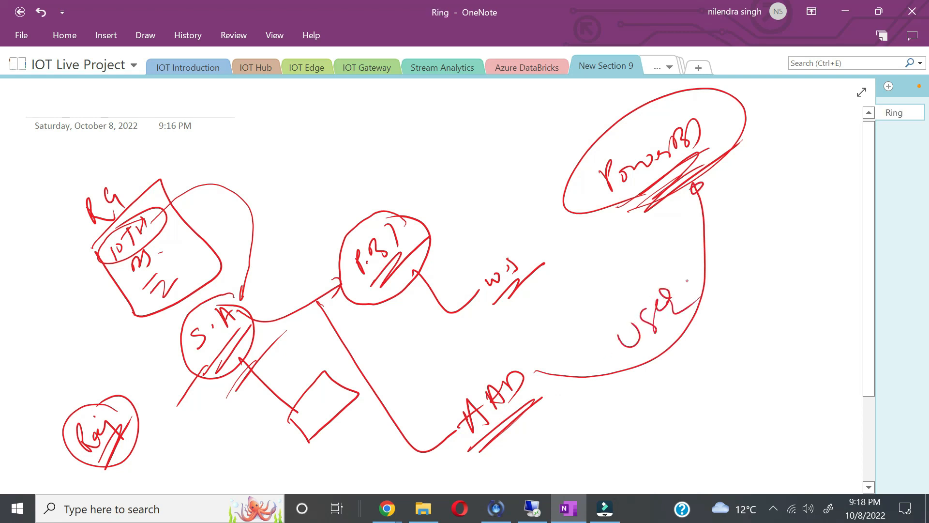
mouse_move(670, 280)
mouse_down()
mouse_move(612, 355)
mouse_move(690, 288)
mouse_up()
Step: Draw curves looping USER back to RG, label below USER, connect PowerBI to the checked square, then return to the browser
mouse_move(618, 323)
mouse_down()
mouse_move(494, 174)
mouse_move(314, 119)
mouse_move(136, 166)
mouse_move(143, 173)
mouse_up()
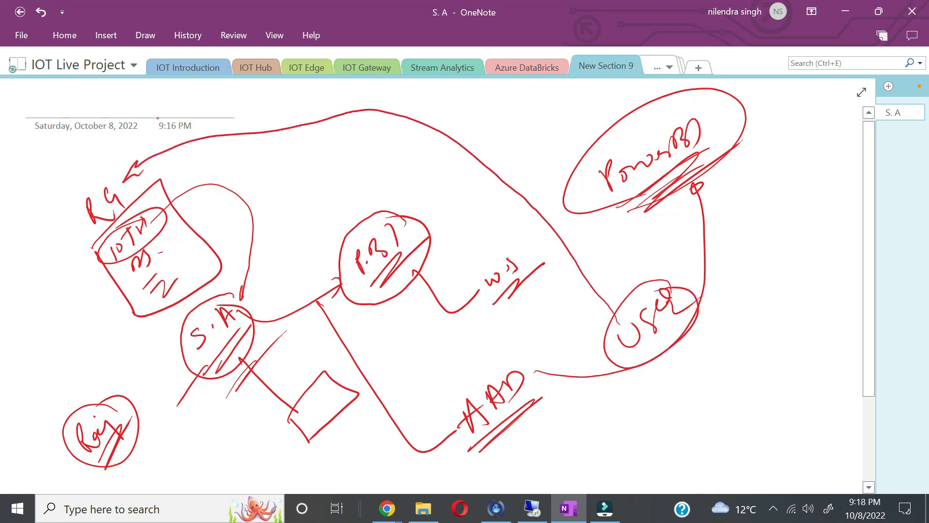
mouse_move(112, 259)
mouse_down()
mouse_move(176, 363)
mouse_move(288, 324)
mouse_move(181, 174)
mouse_move(120, 217)
mouse_up()
mouse_move(93, 182)
mouse_down()
mouse_move(79, 219)
mouse_move(77, 200)
mouse_up()
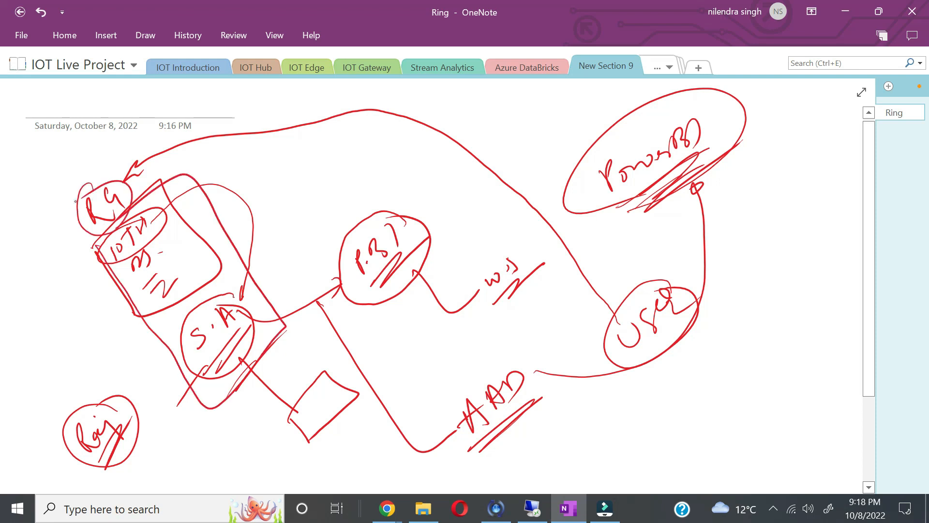
mouse_move(627, 380)
mouse_down()
mouse_move(587, 327)
mouse_move(648, 361)
mouse_move(639, 358)
mouse_move(680, 401)
mouse_move(734, 422)
mouse_move(755, 382)
mouse_up()
drag(735, 422, 766, 397)
drag(670, 346, 691, 329)
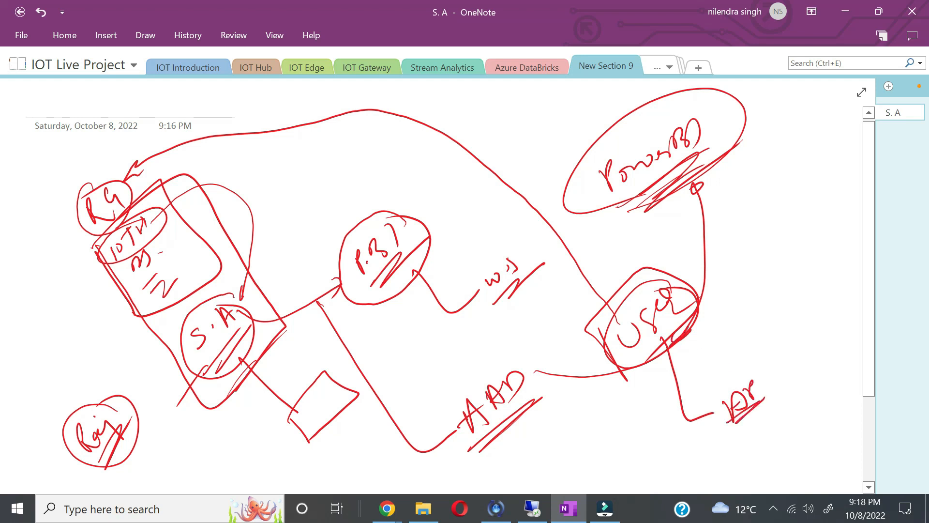
drag(705, 158, 707, 149)
mouse_move(660, 182)
mouse_down()
mouse_move(321, 409)
mouse_move(312, 401)
mouse_up()
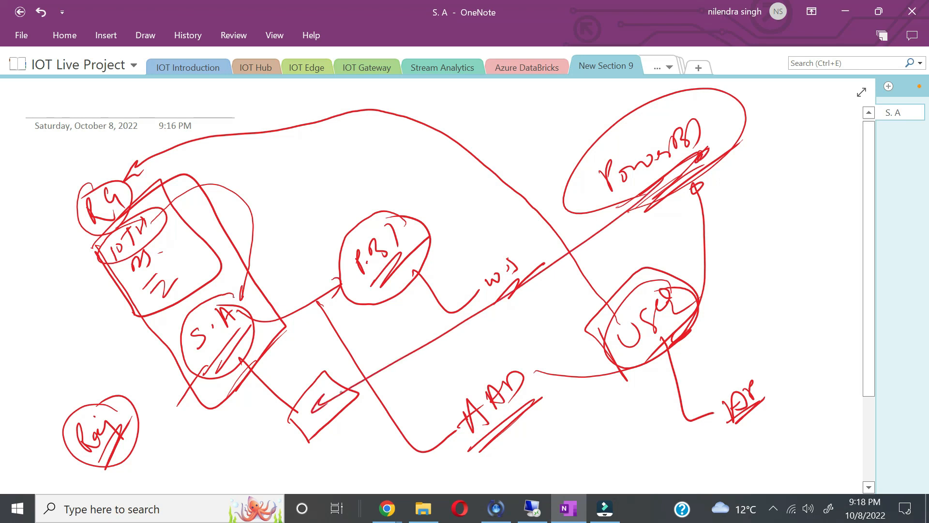
key(alt+Tab)
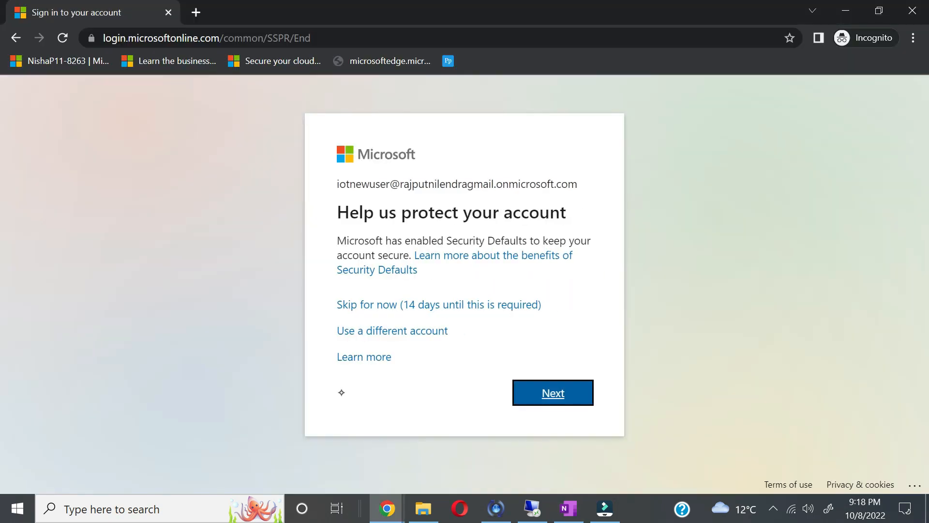
Step: Skip the extra security setup, stay signed in, accept cookies and continue the signup
click(457, 310)
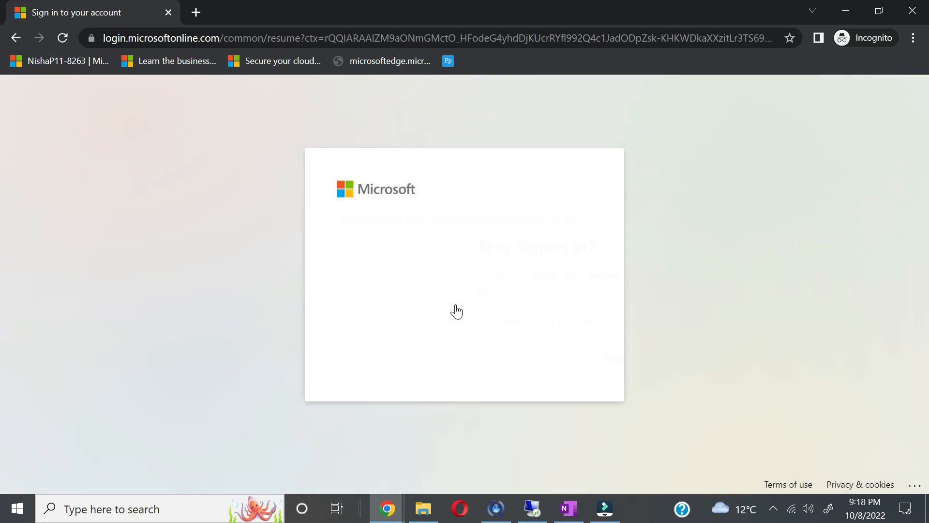
click(573, 363)
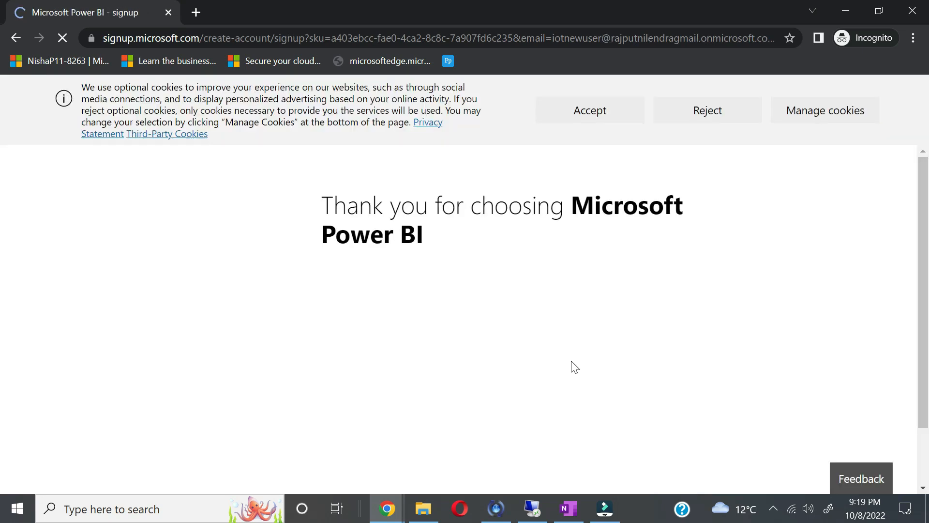
click(618, 117)
click(444, 327)
Step: Choose Ireland as the country and enter a phone number
scroll(482, 402, down, 1)
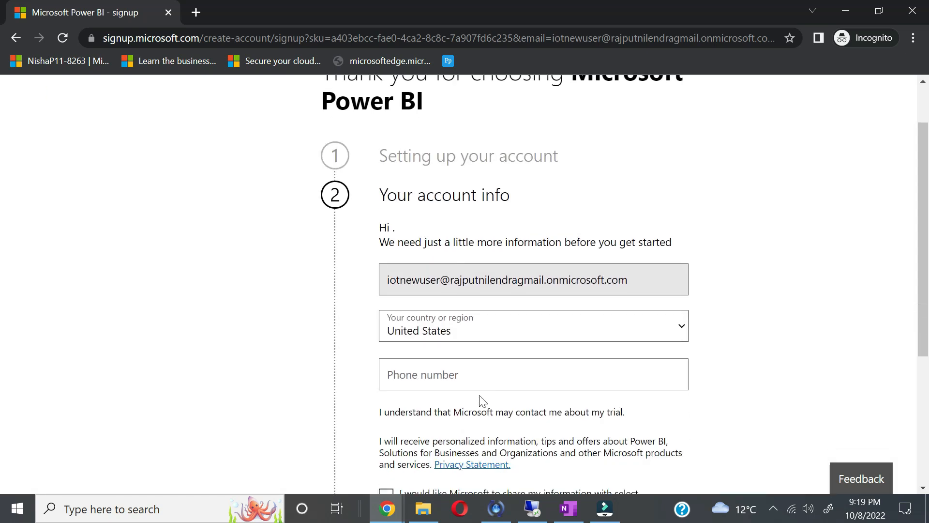
click(543, 333)
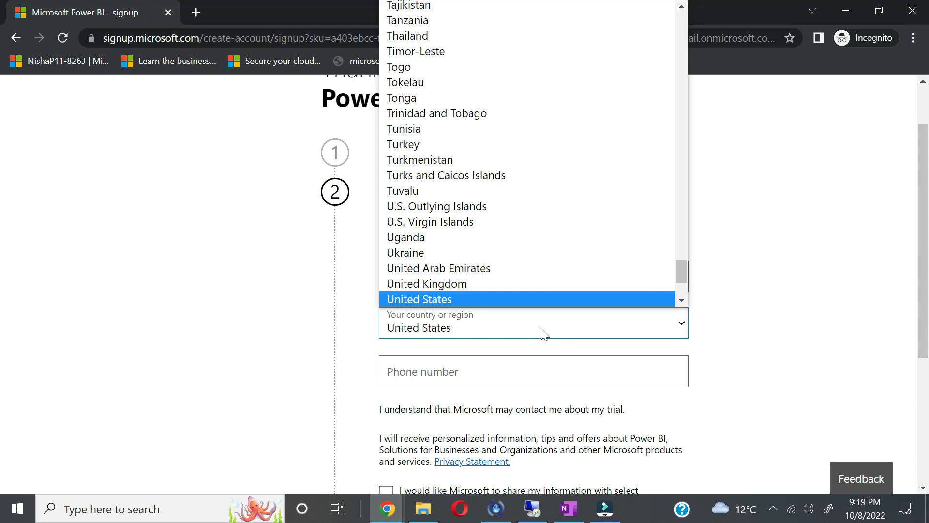
text(ire)
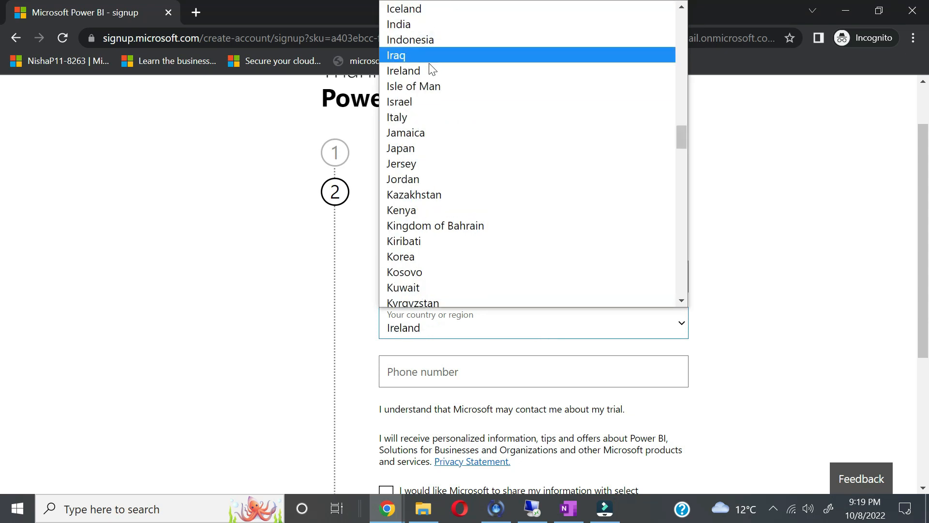
click(429, 71)
click(435, 371)
text(12)
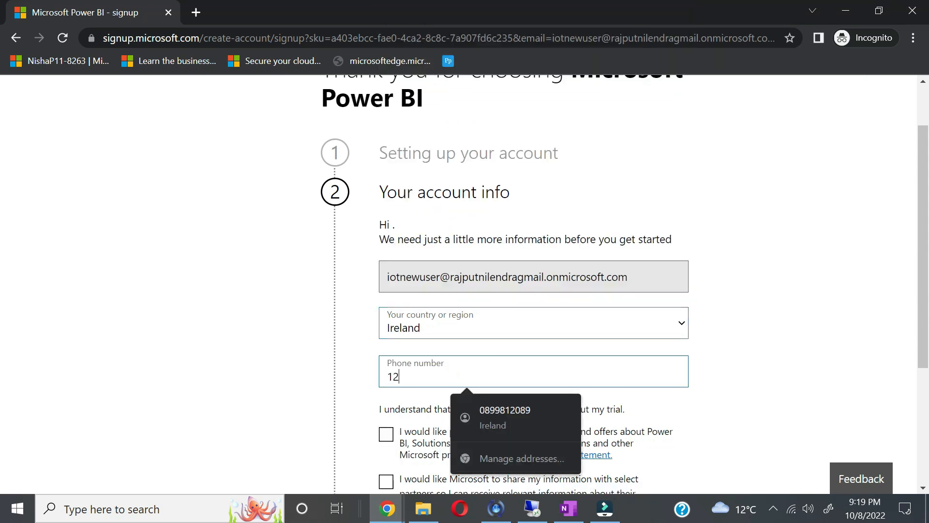
text(3456789)
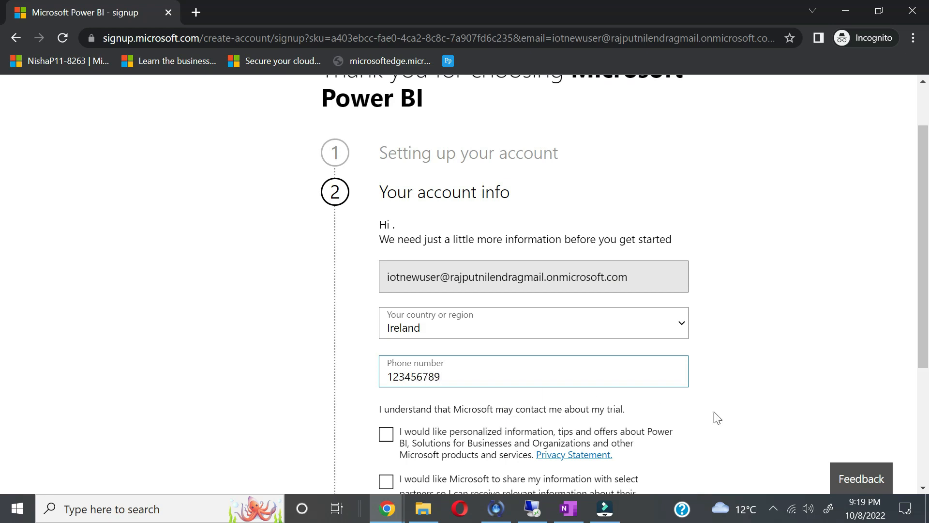
click(757, 420)
Step: Submit the account info and launch Power BI with the new account
scroll(758, 419, down, 2)
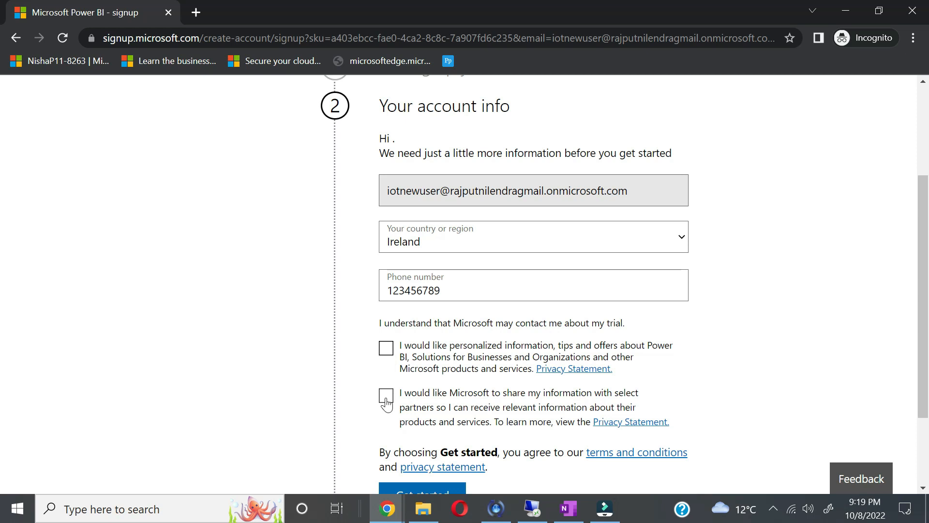
scroll(386, 394, down, 2)
click(426, 417)
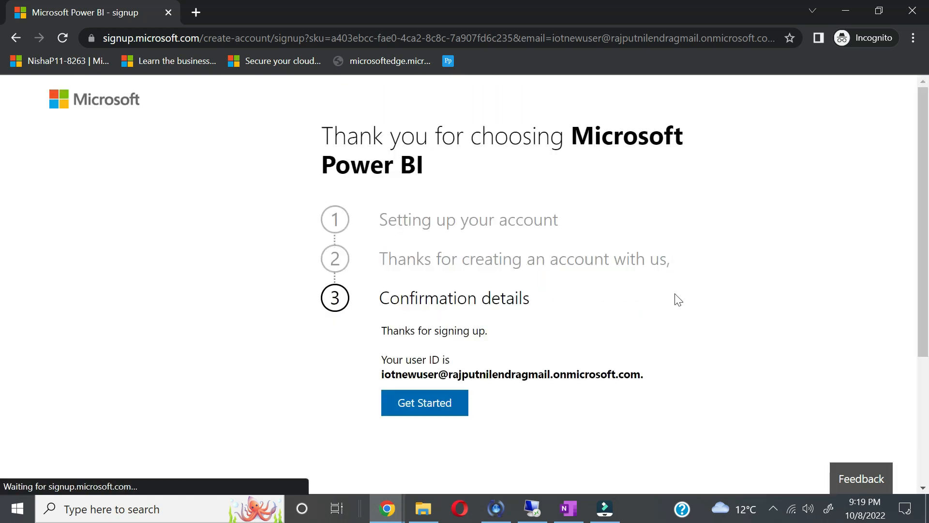
click(430, 415)
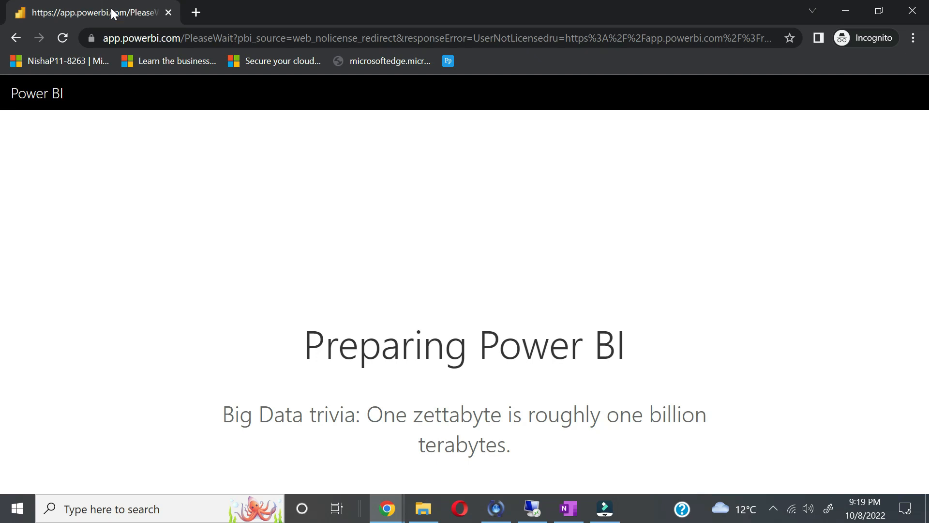
Step: Return to the Azure portal and open Access control (IAM) for the IOTProject resource group
click(196, 15)
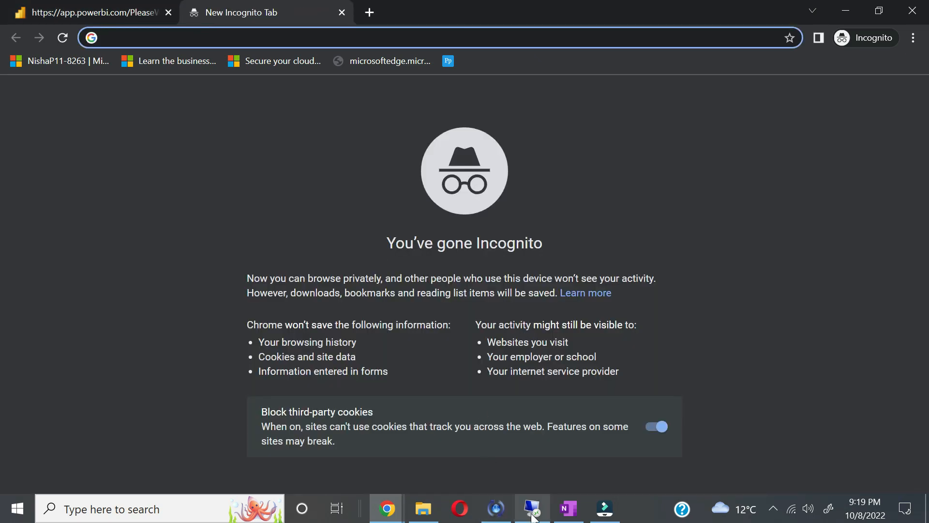
mouse_move(387, 508)
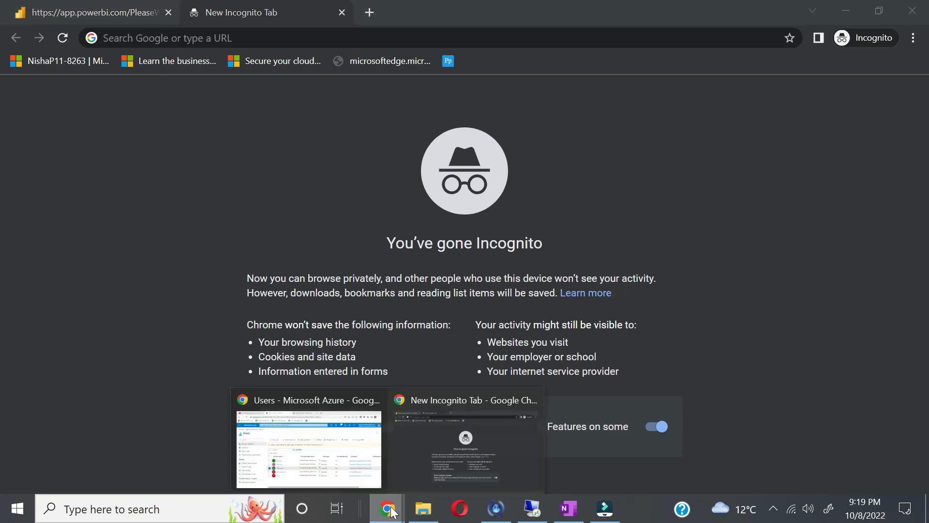
click(321, 440)
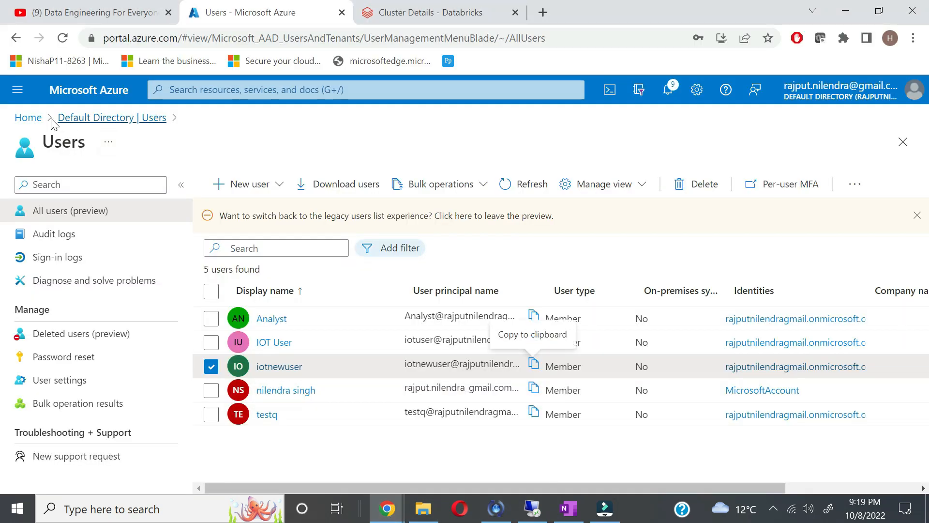
click(38, 121)
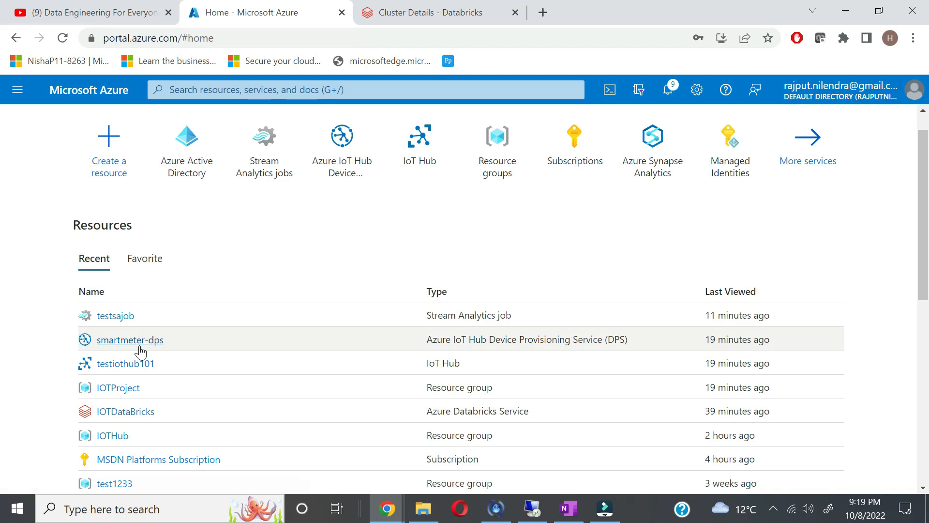
click(124, 390)
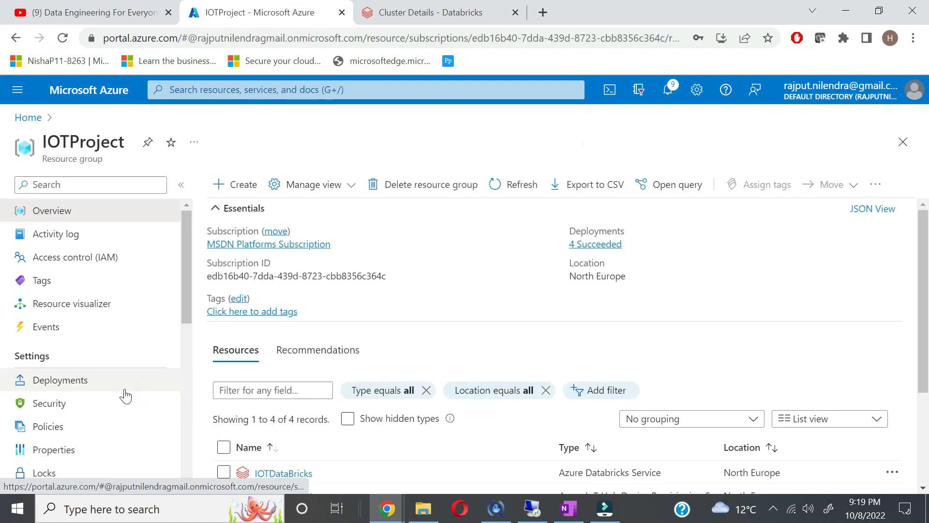
scroll(108, 267, down, 1)
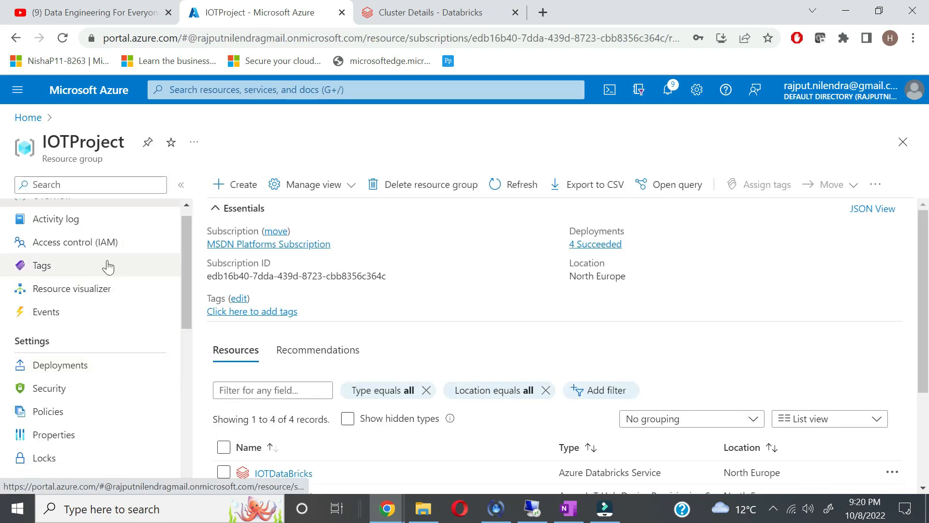
click(111, 248)
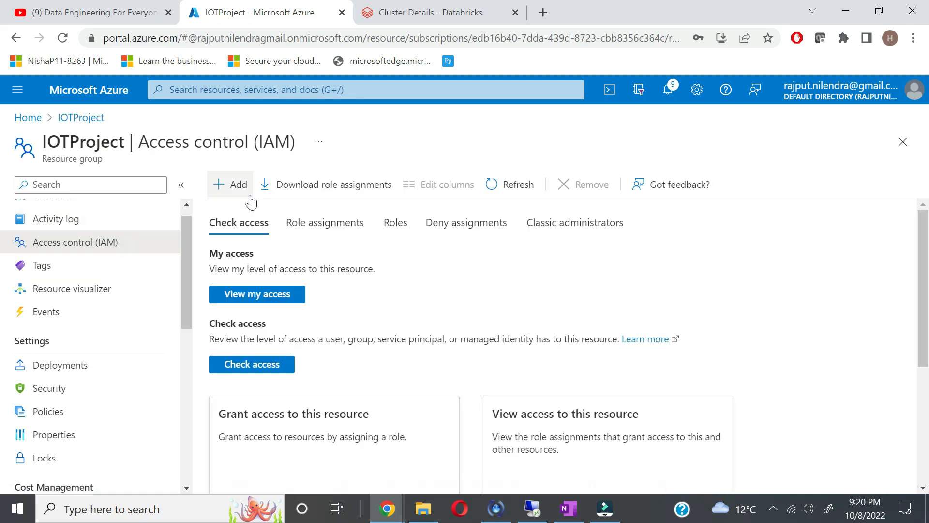
Step: Add a role assignment giving the new IoT user the Owner role on IOTProject
click(243, 197)
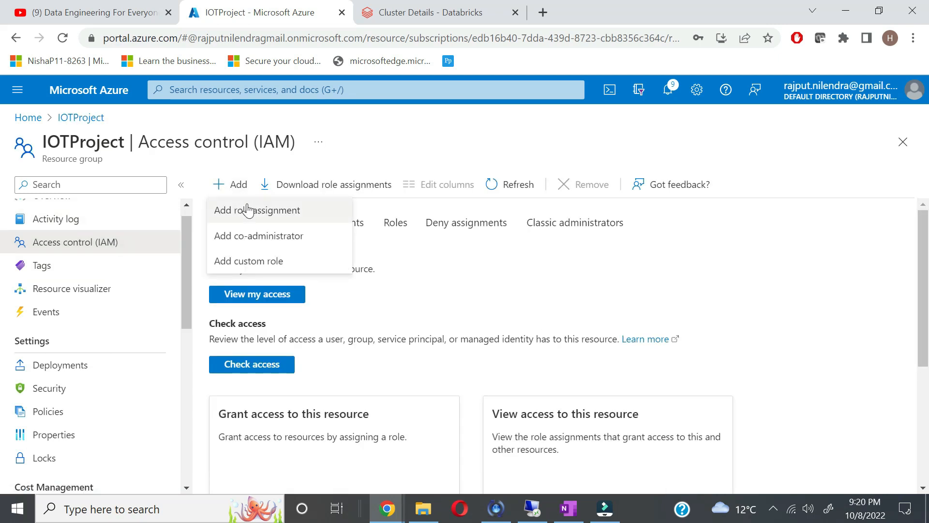
click(249, 213)
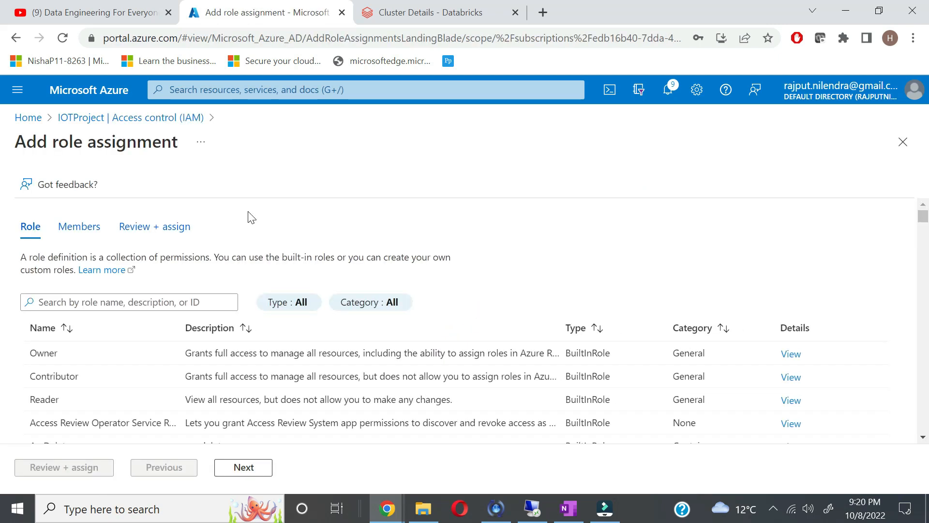
click(62, 358)
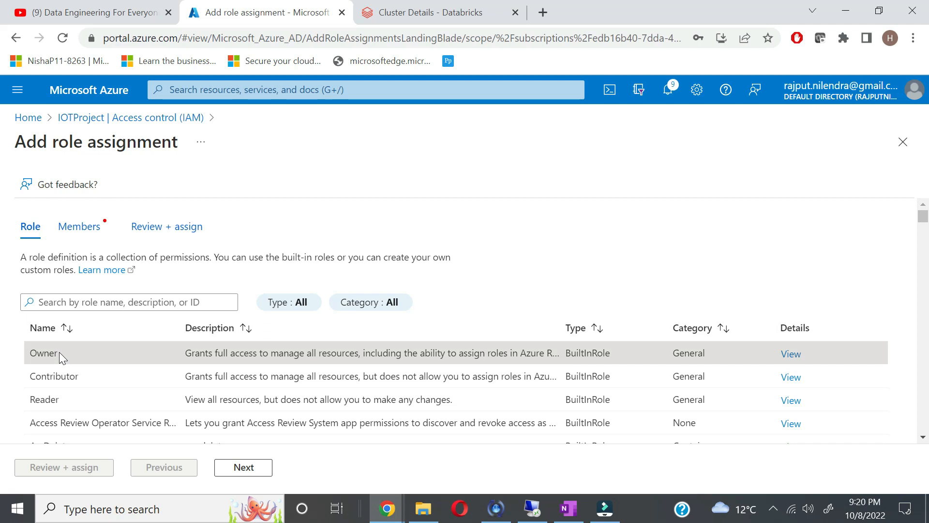
click(90, 233)
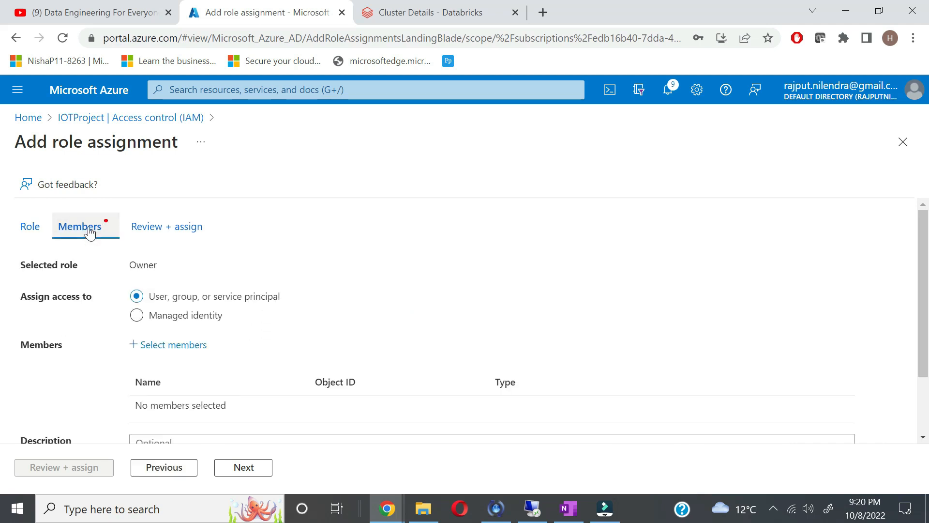
scroll(289, 373, down, 2)
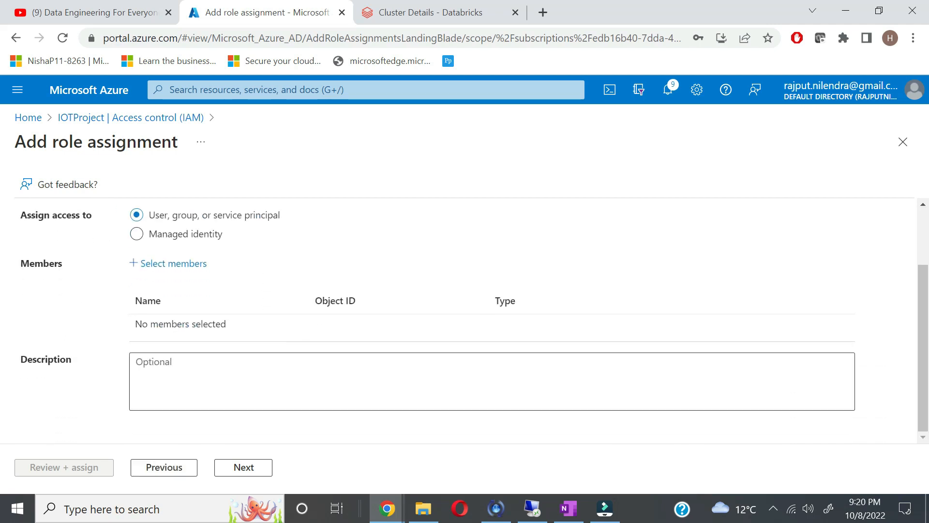
click(192, 264)
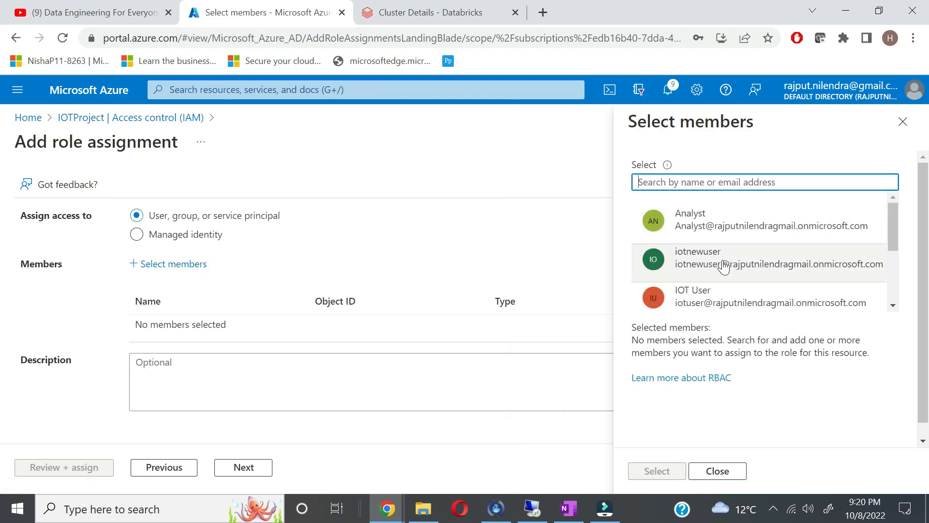
click(724, 263)
click(657, 473)
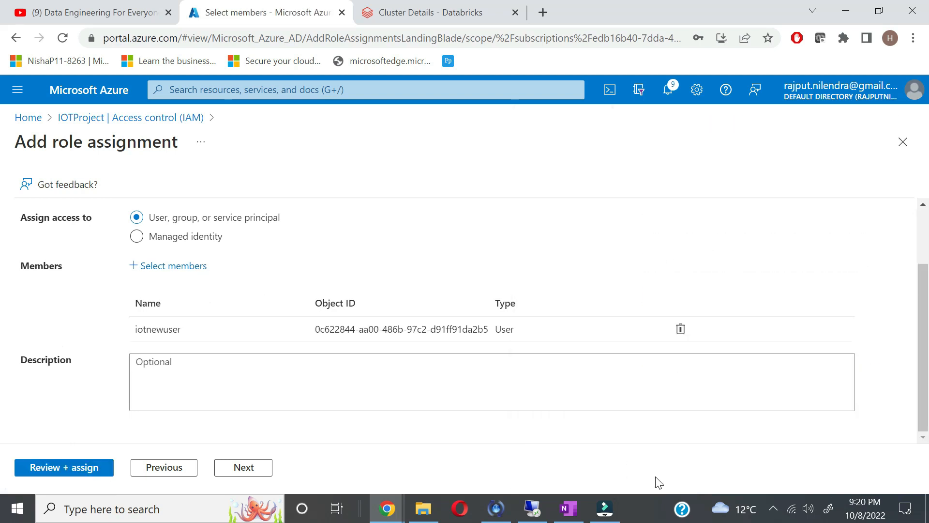
click(96, 476)
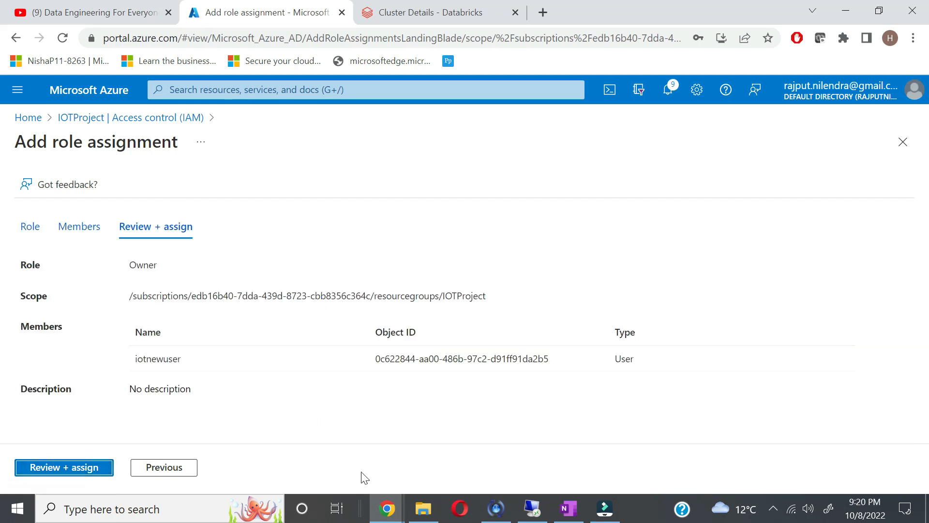
click(91, 477)
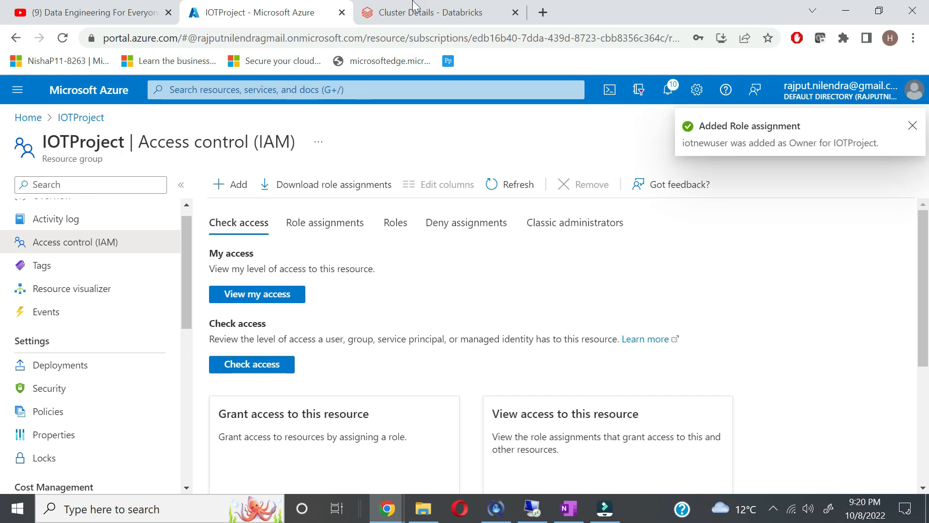
Step: Open a private browser window and load portal.azure.com to sign in as the new user
key(ctrl+shift+n)
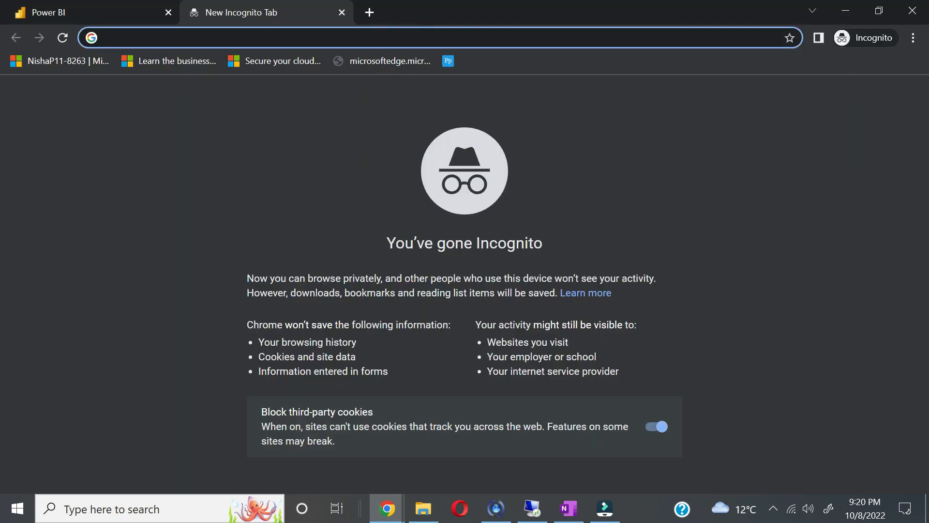
text(por)
key(Return)
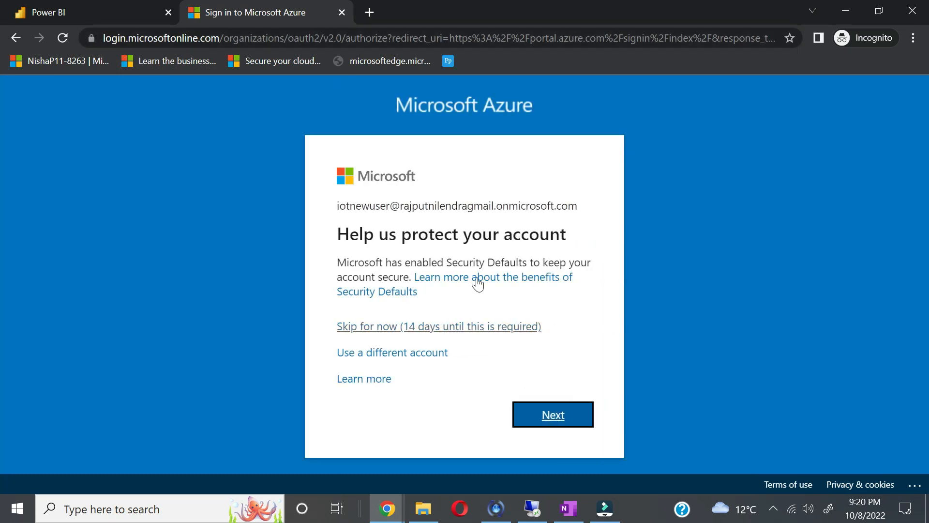
Step: Complete the account security setup by scanning the QR code and registering Microsoft Authenticator
click(550, 415)
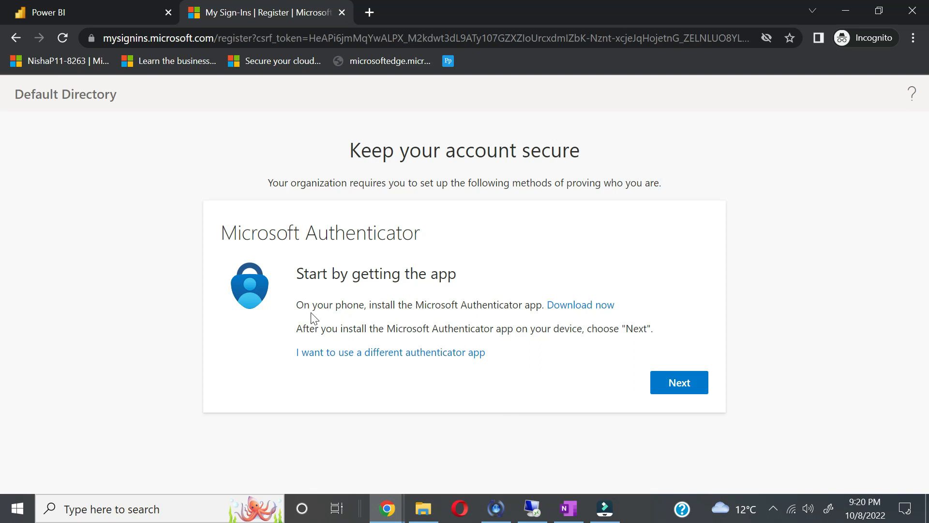
click(684, 392)
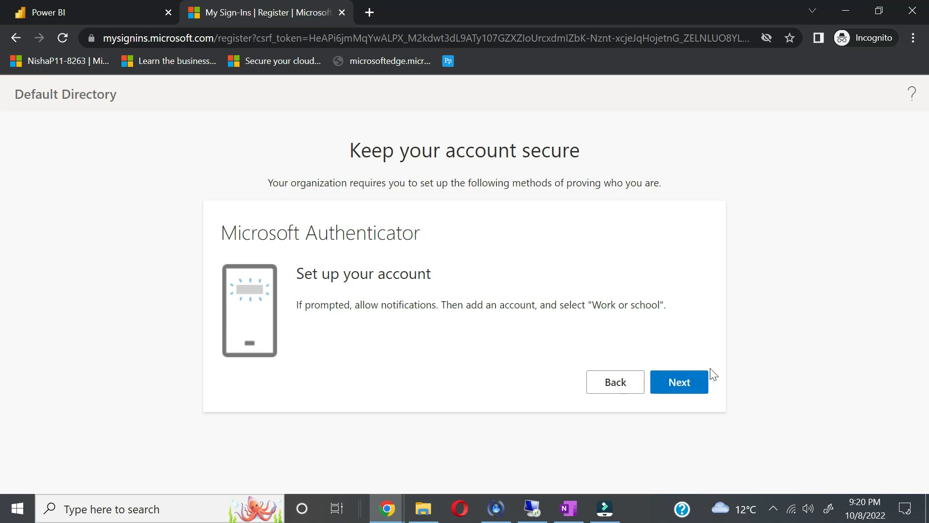
click(696, 382)
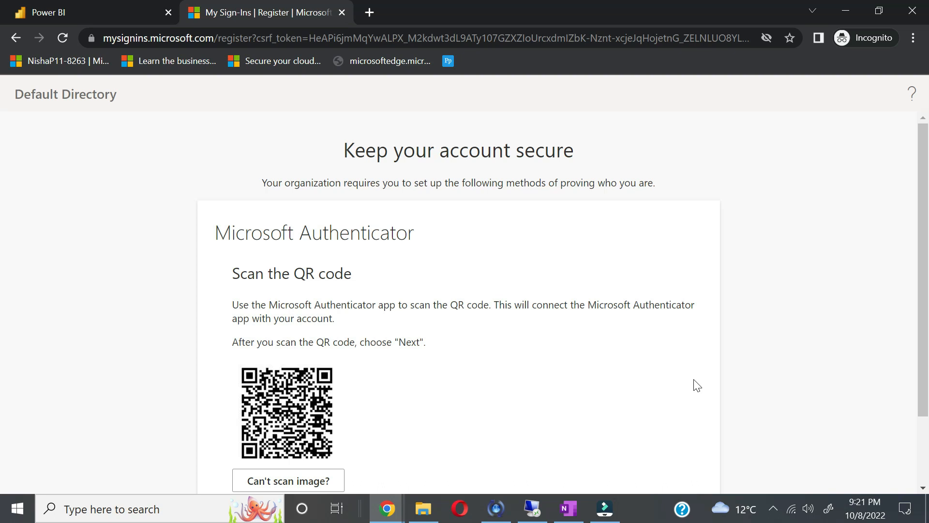
scroll(697, 386, down, 2)
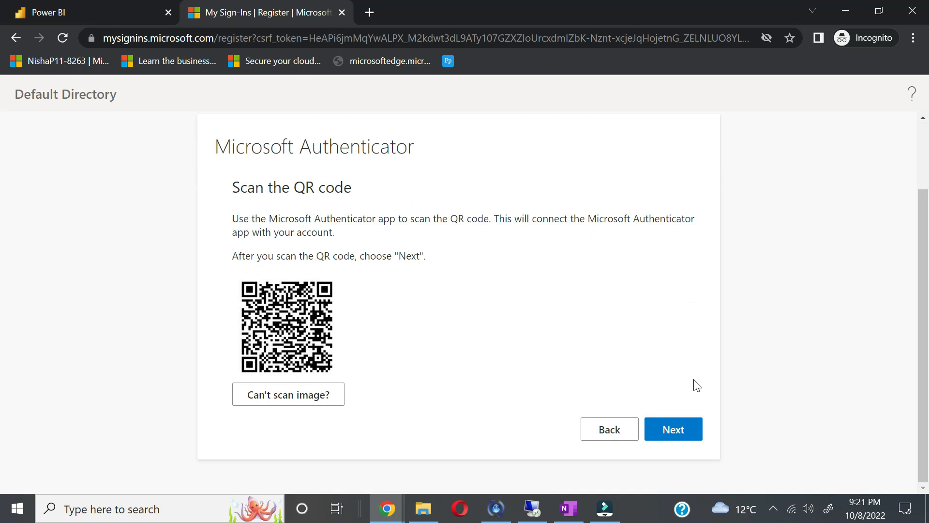
click(672, 429)
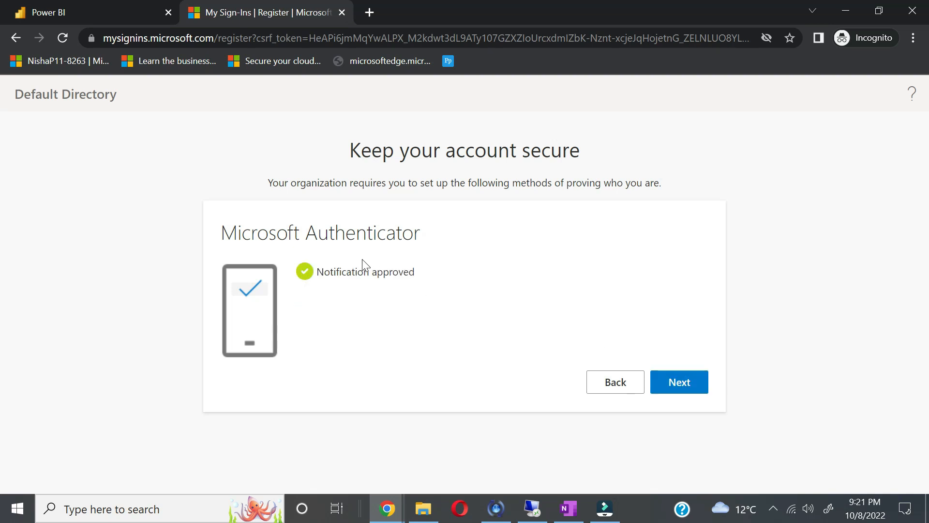
click(684, 384)
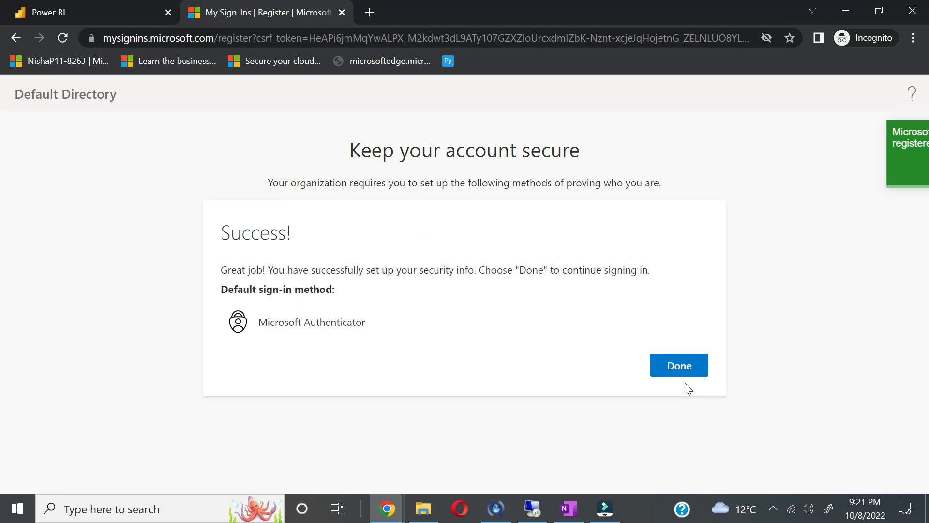
click(684, 366)
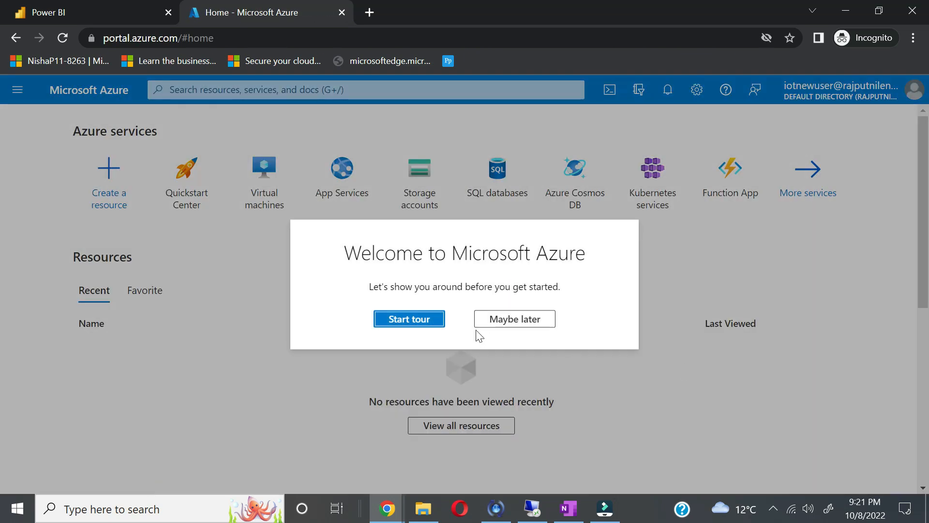
Step: Skip the welcome tour and open IOTProject from Resource groups, listing its four resources including IOTDataBricks
click(514, 328)
scroll(276, 303, down, 2)
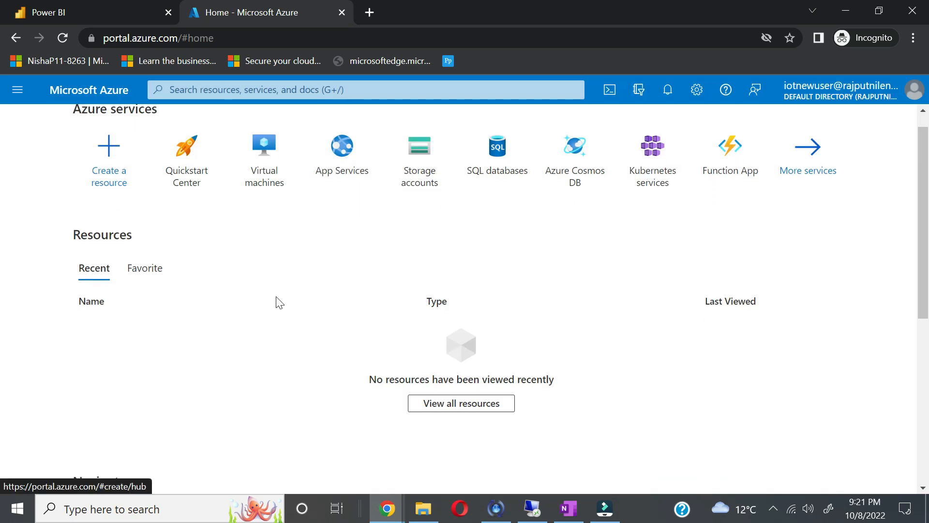
scroll(279, 309, down, 2)
click(305, 380)
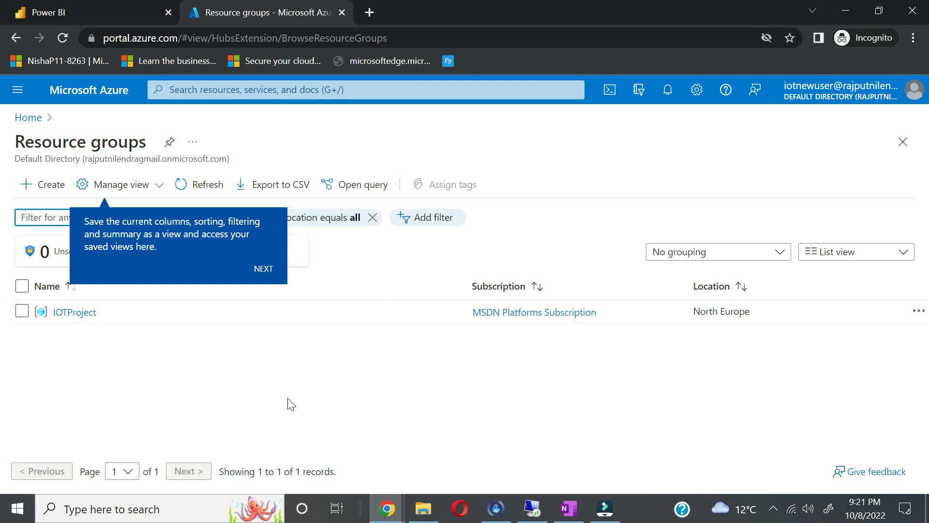
click(72, 315)
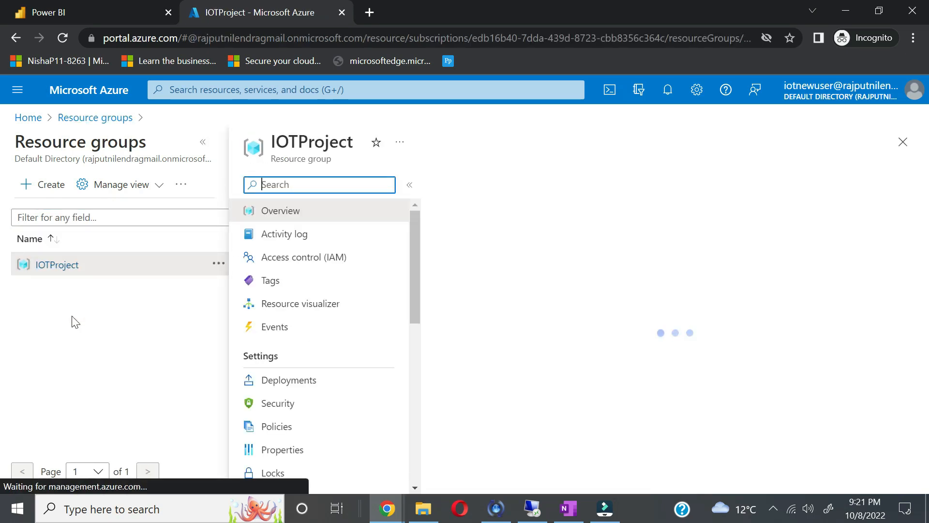
scroll(310, 344, down, 3)
scroll(554, 468, down, 3)
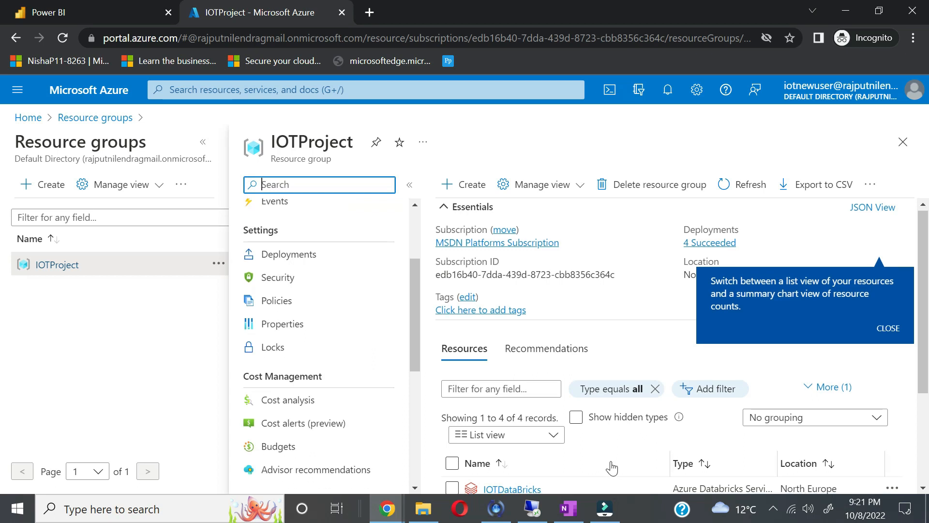
Step: In Power BI, dismiss the feedback and tip popups and begin creating a workspace
click(86, 14)
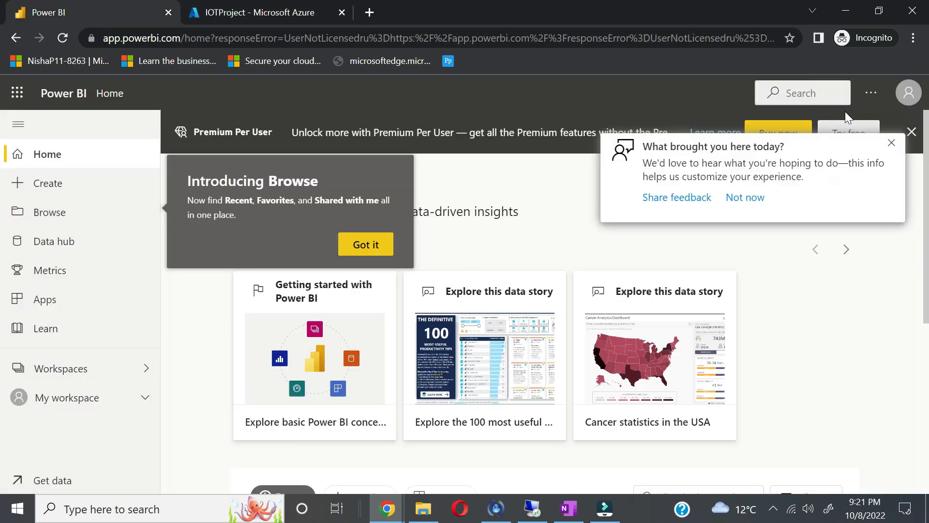
click(890, 142)
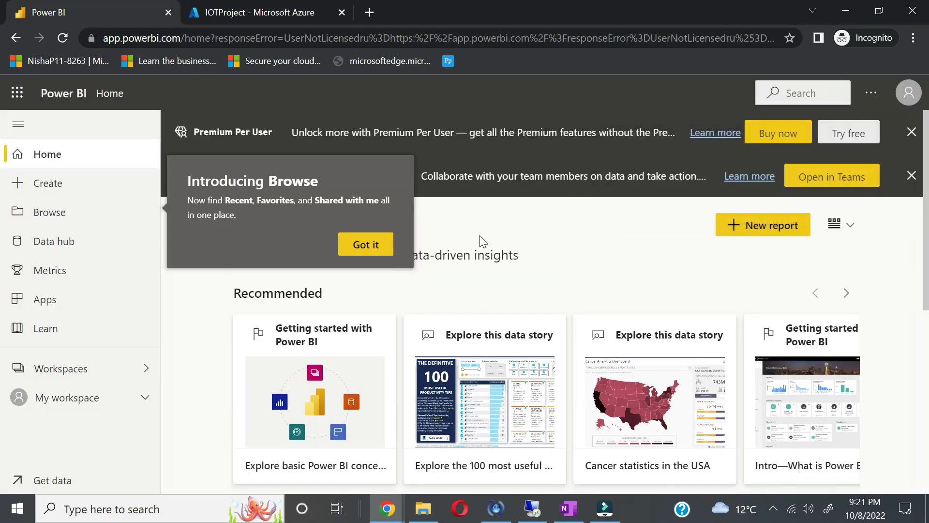
click(377, 252)
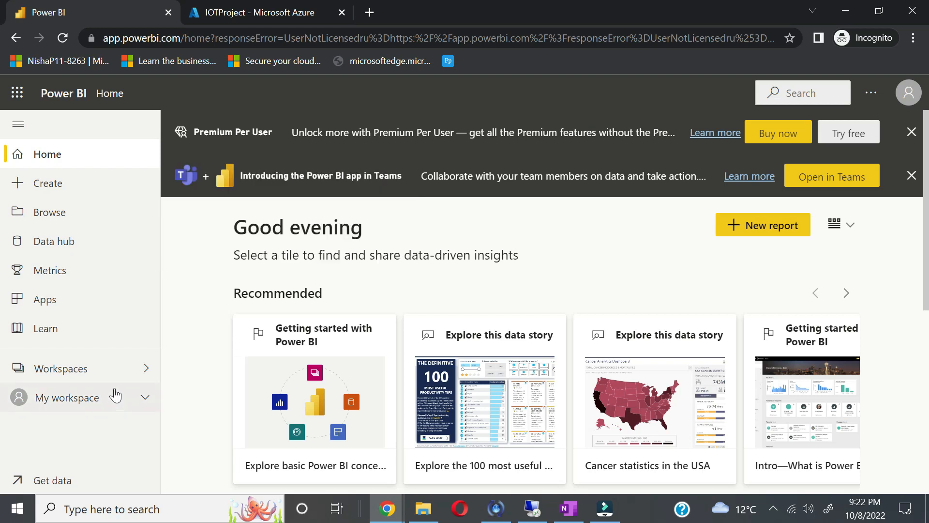
click(133, 377)
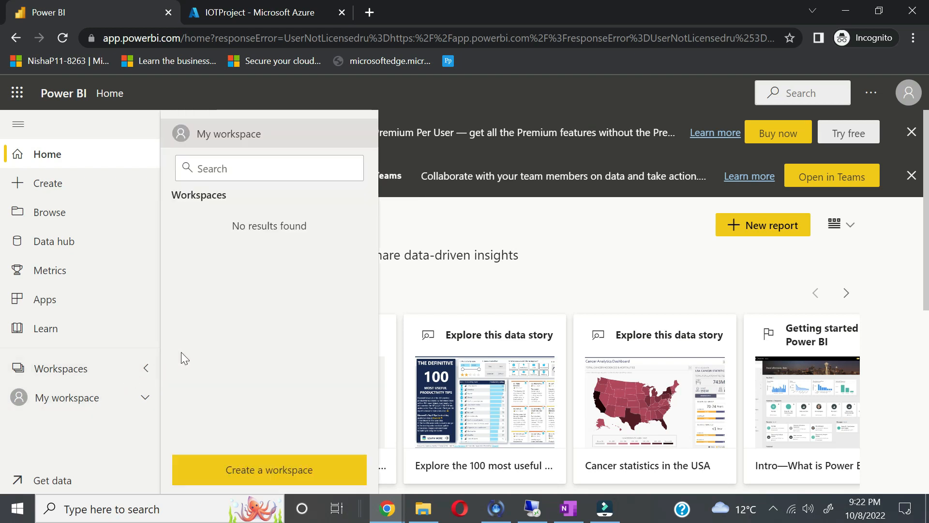
click(297, 470)
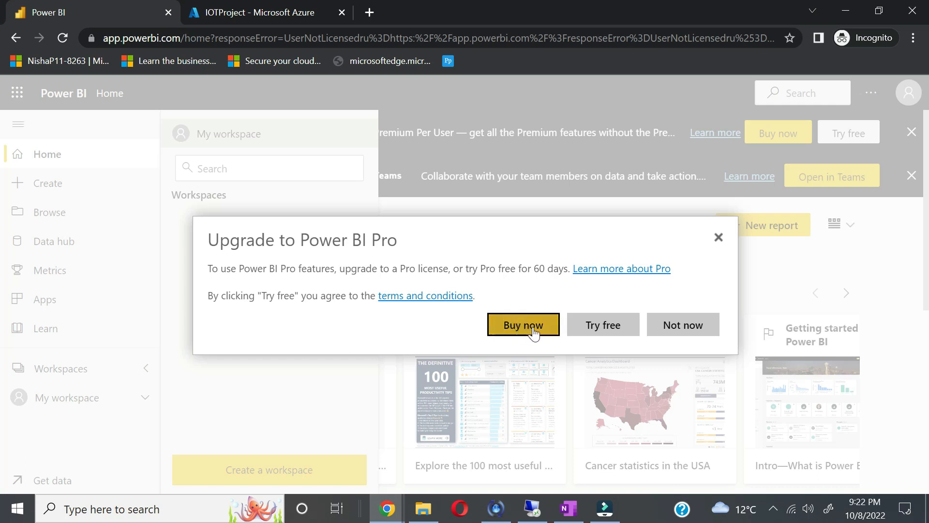
Step: Start the 60-day free trial by submitting the trial form with a phone number, then acknowledge the notices
click(604, 326)
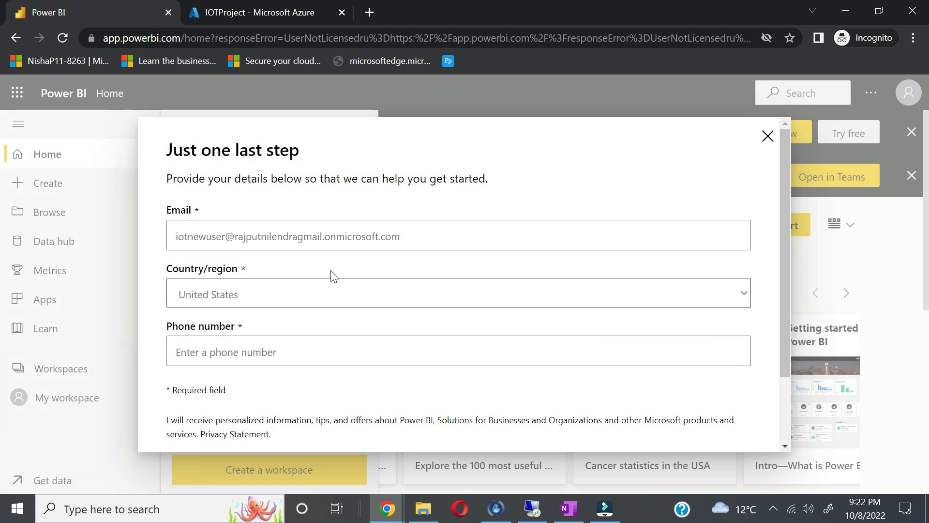
click(458, 351)
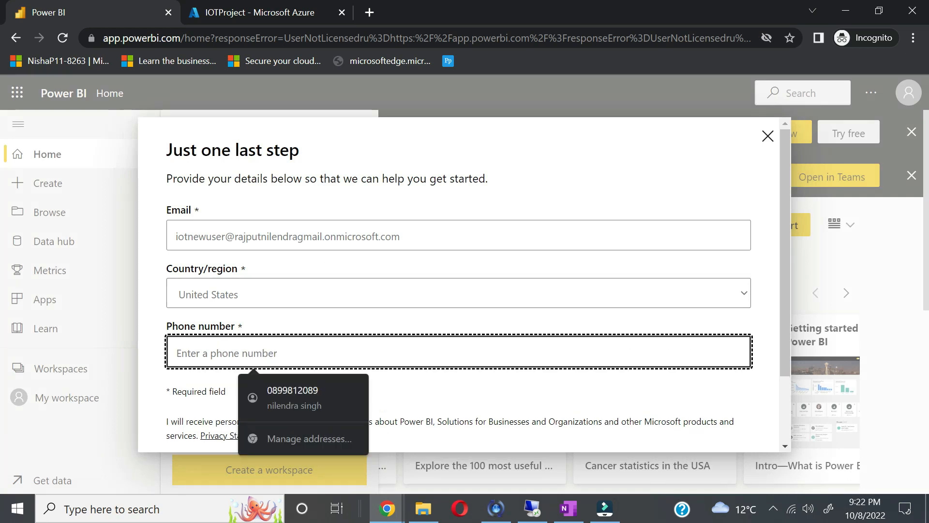
text(123456789)
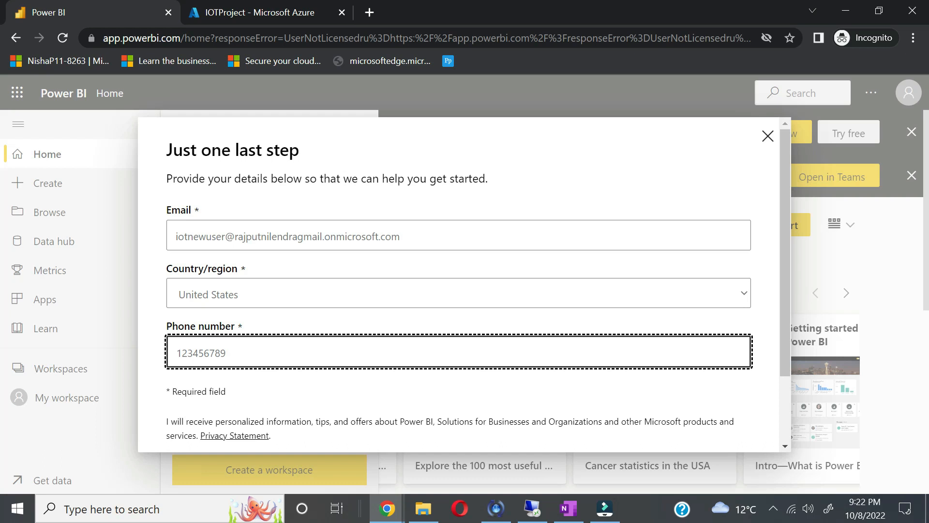
scroll(318, 274, down, 1)
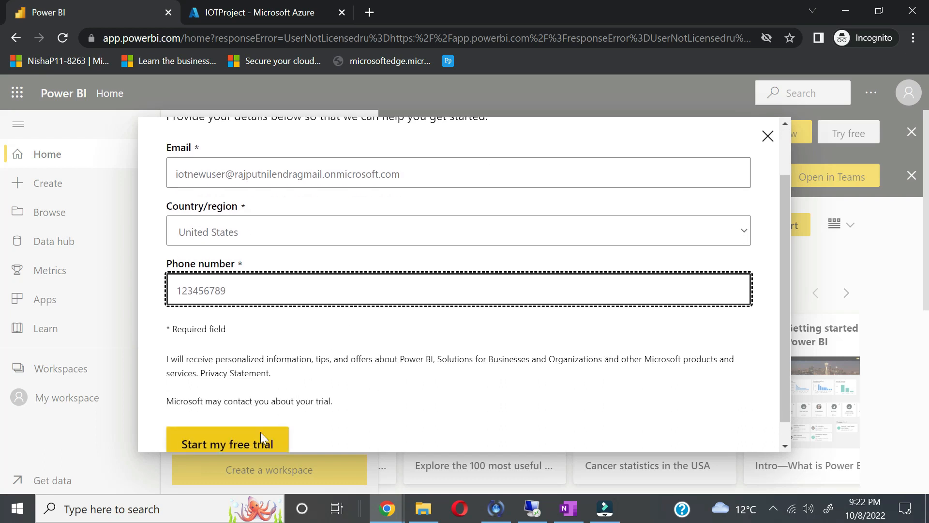
click(239, 454)
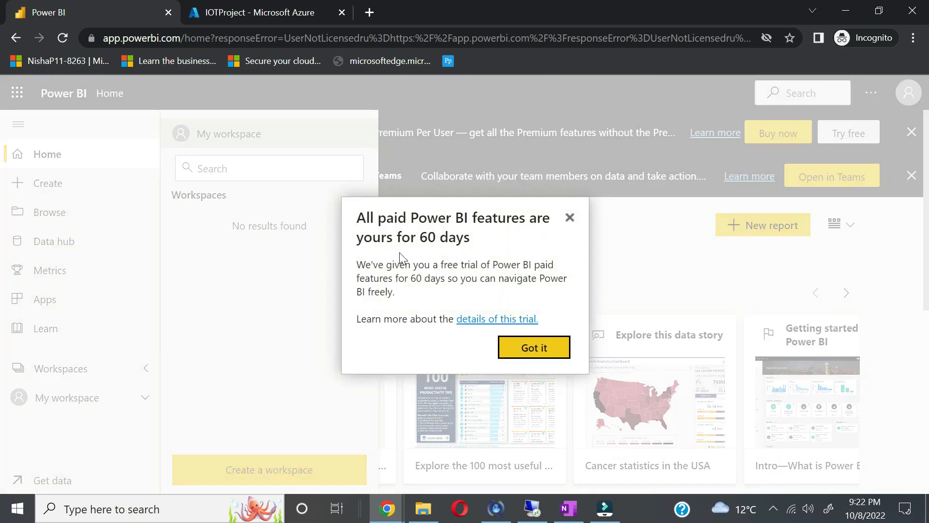
click(539, 349)
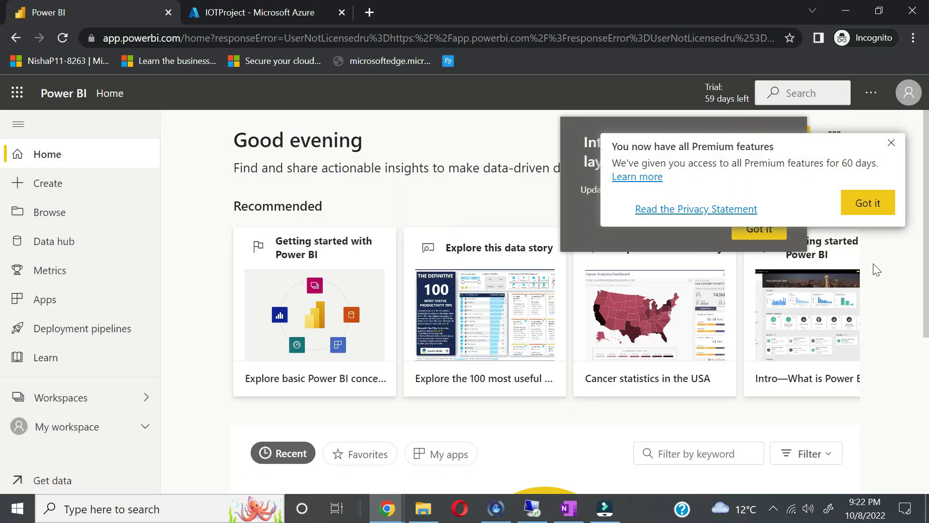
click(867, 206)
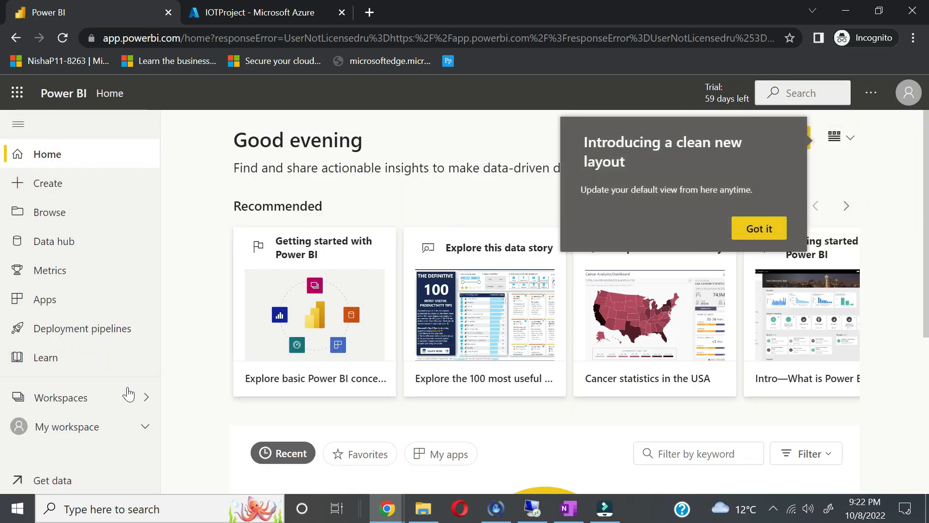
click(119, 401)
click(270, 468)
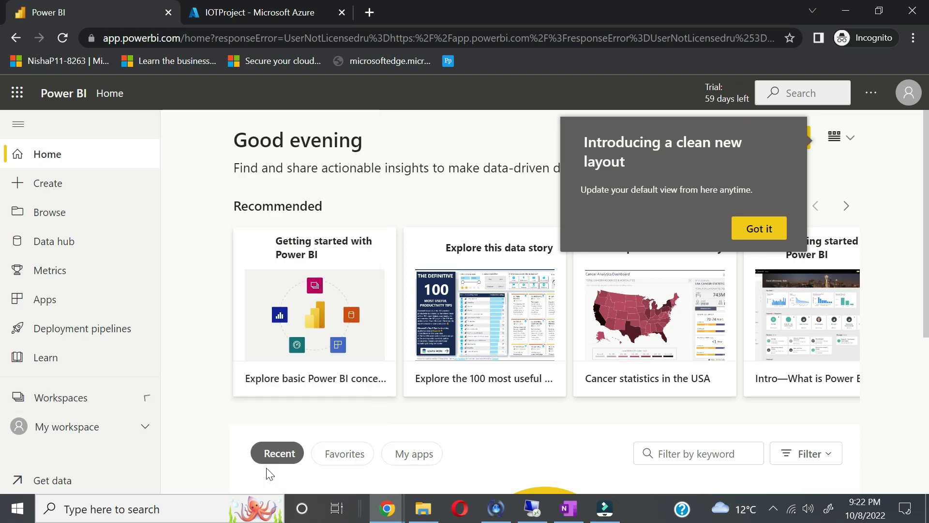
Step: Name the new workspace testiotworkspace and save it
click(760, 230)
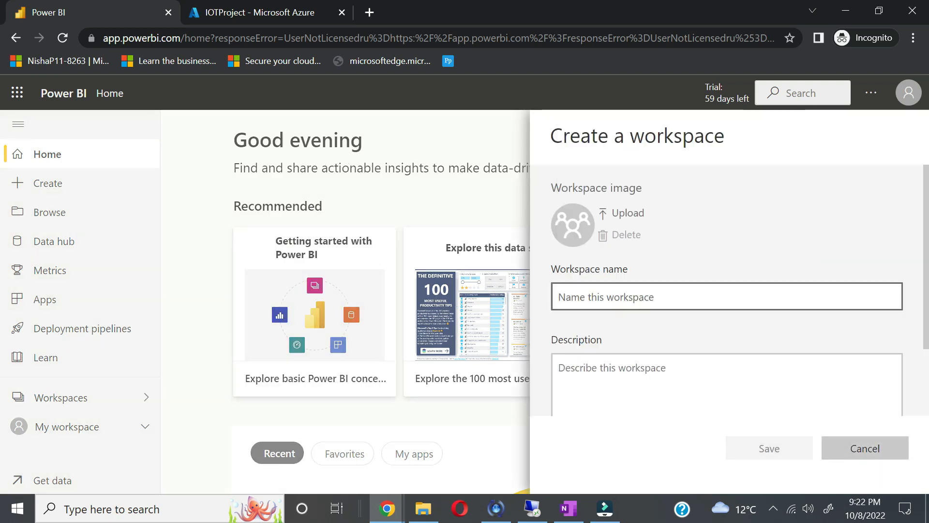
text(test)
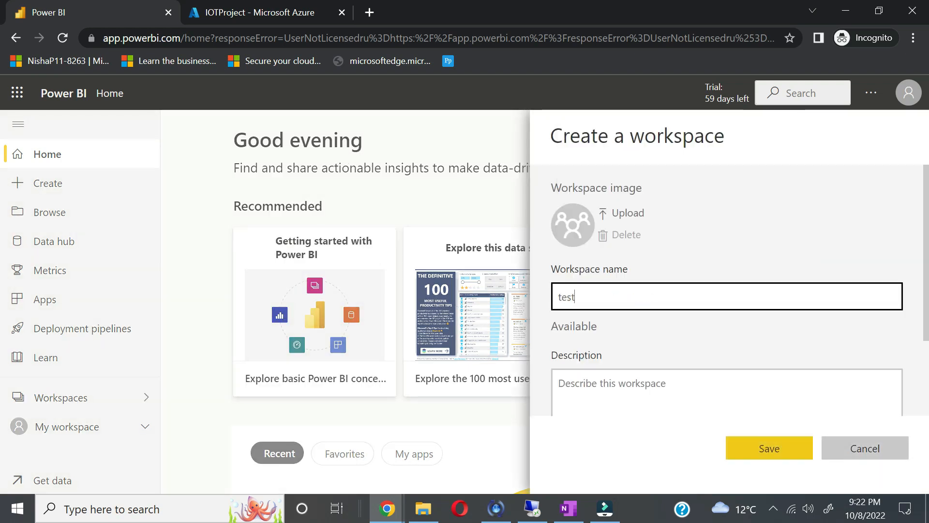
text(iotw)
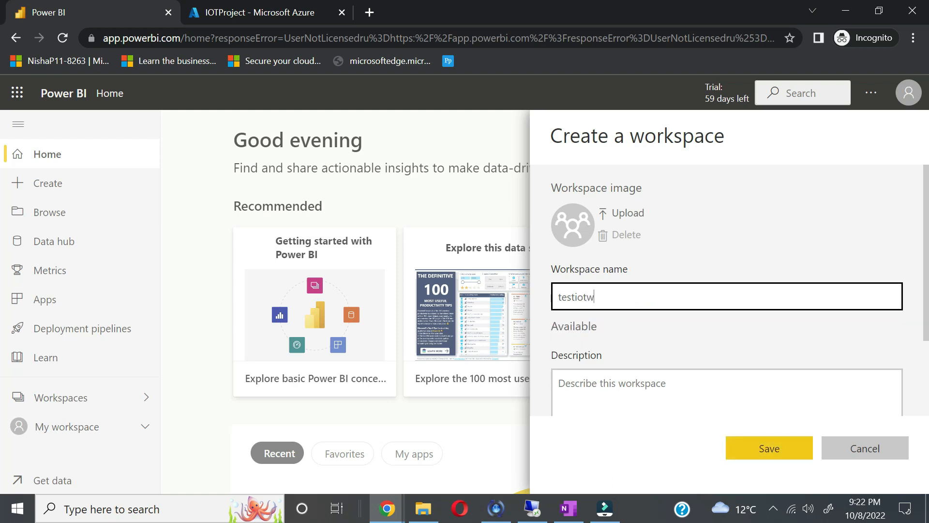
text(orkspace)
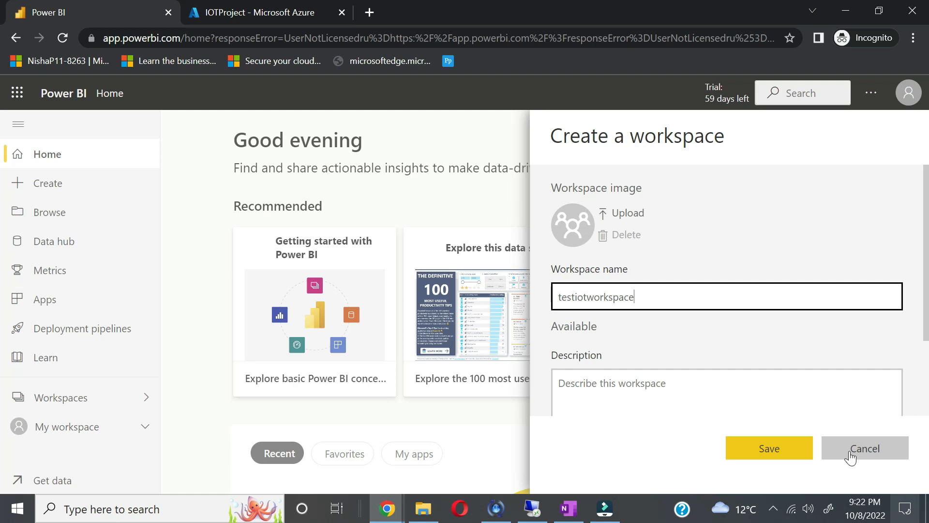
click(799, 444)
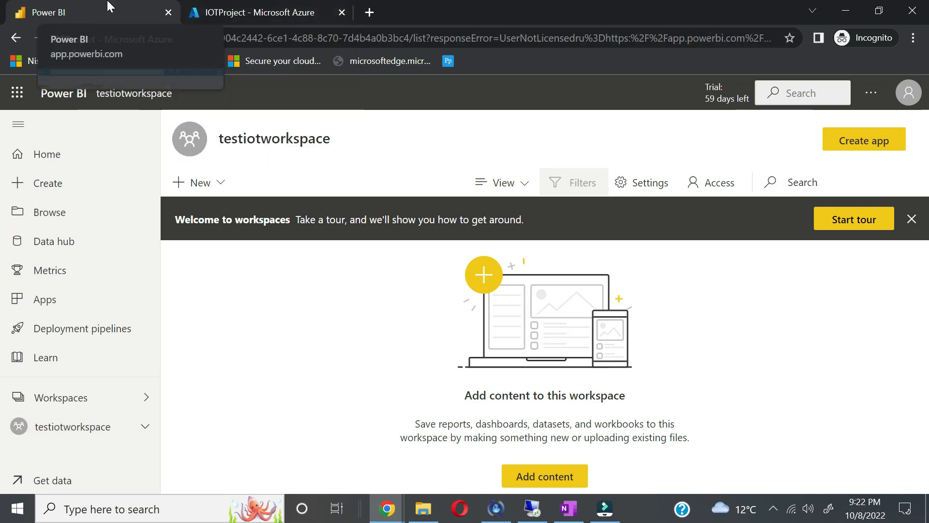
Step: Open the testsajob job from IOTProject and view its configured Inputs and empty Outputs list
click(284, 13)
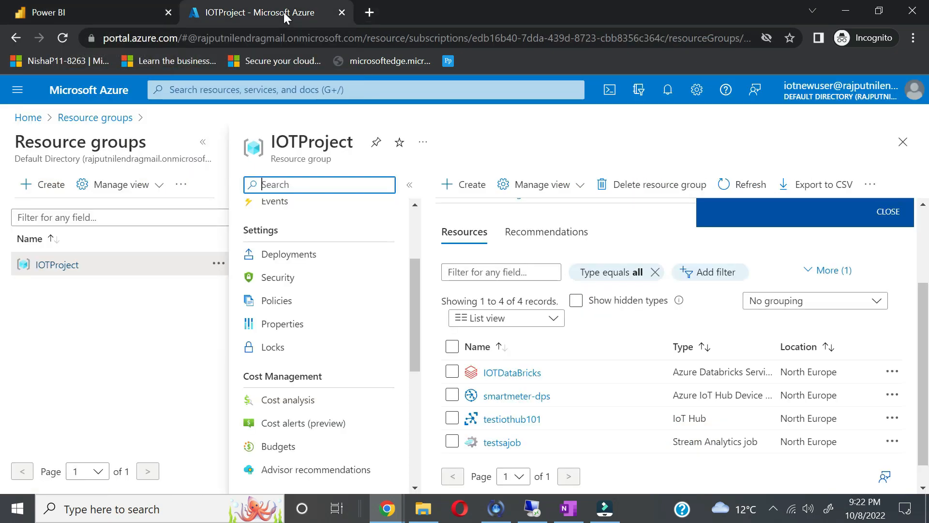
scroll(513, 417, down, 1)
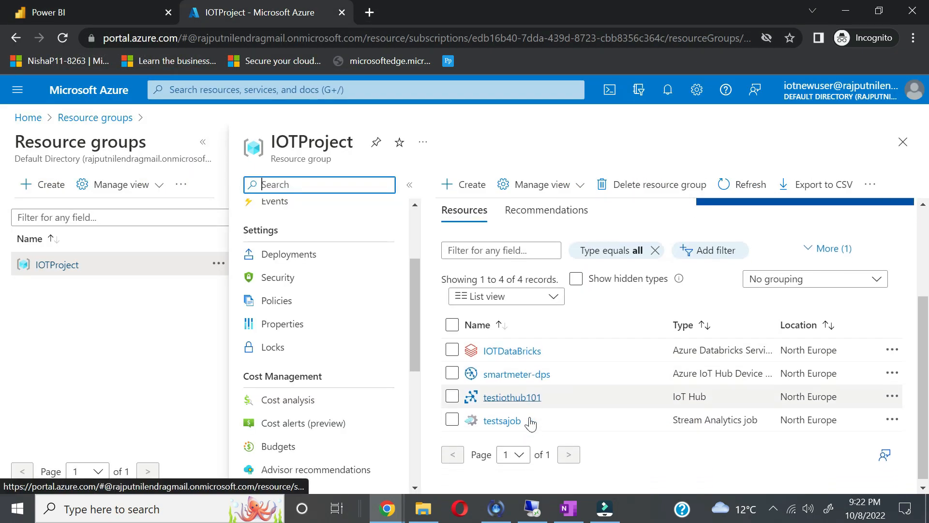
click(504, 421)
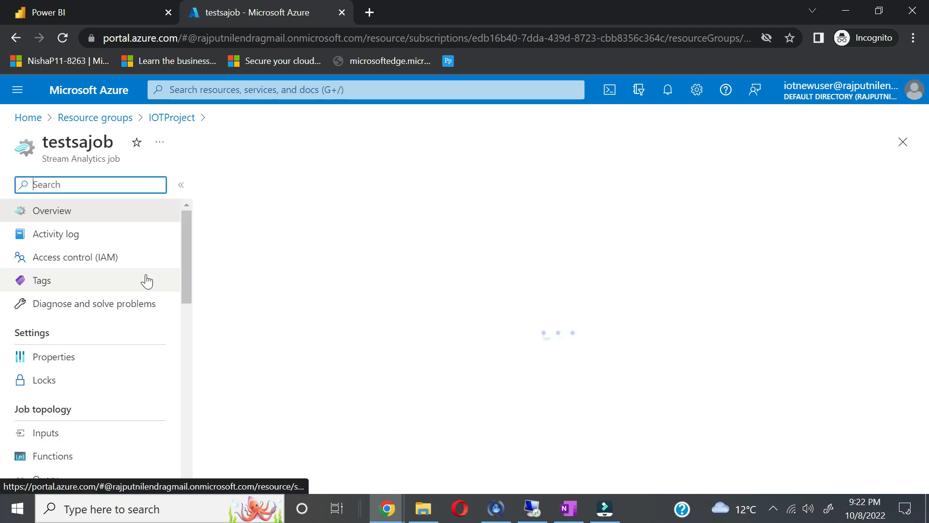
scroll(87, 382, down, 1)
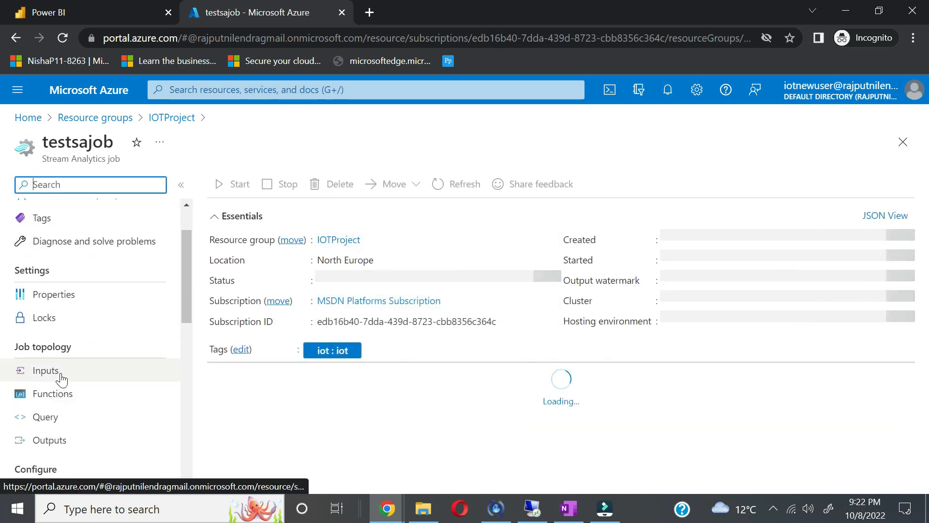
click(61, 376)
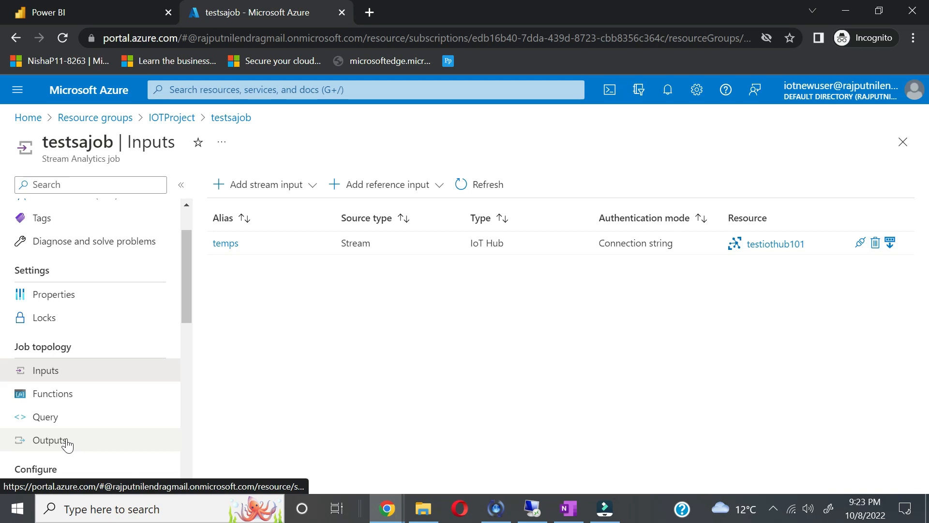
click(33, 442)
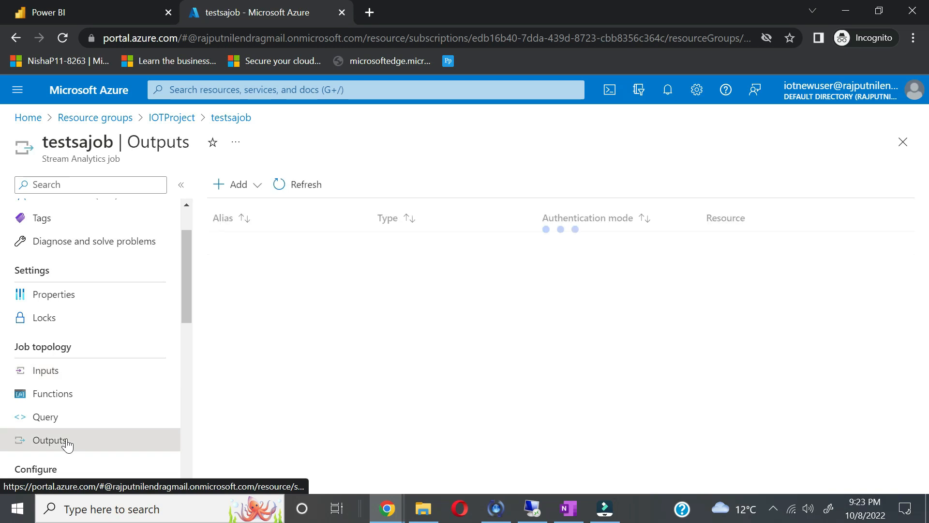
click(241, 184)
Step: Add a Power BI output with alias powerbi, checking the account's trial status in Power BI
click(253, 355)
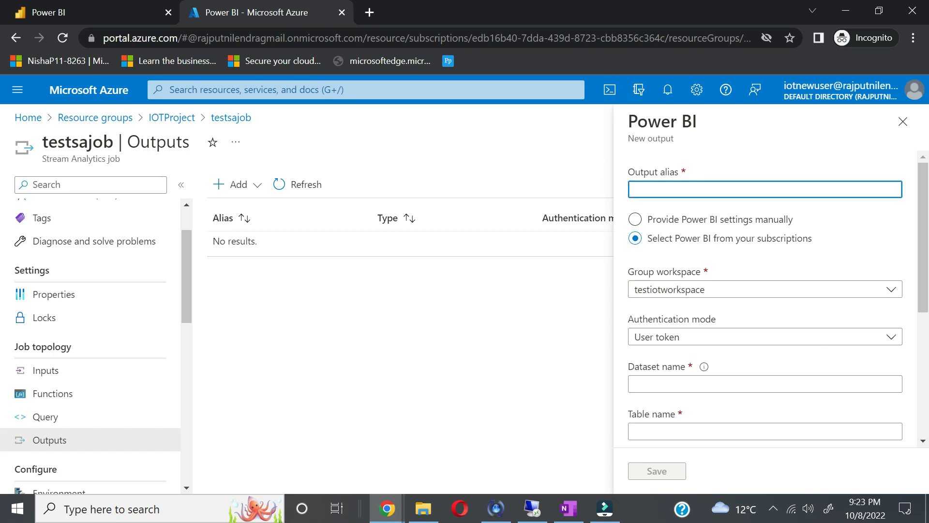
text(powerbi)
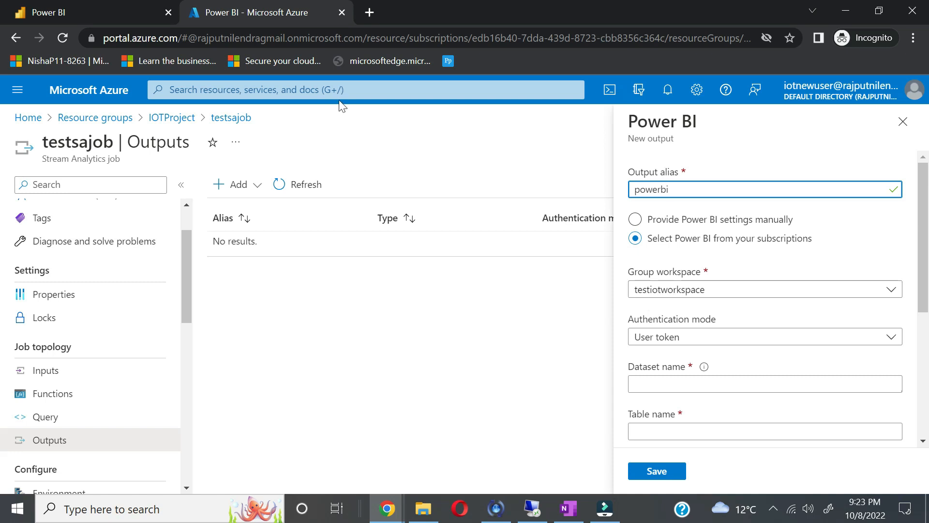
click(74, 20)
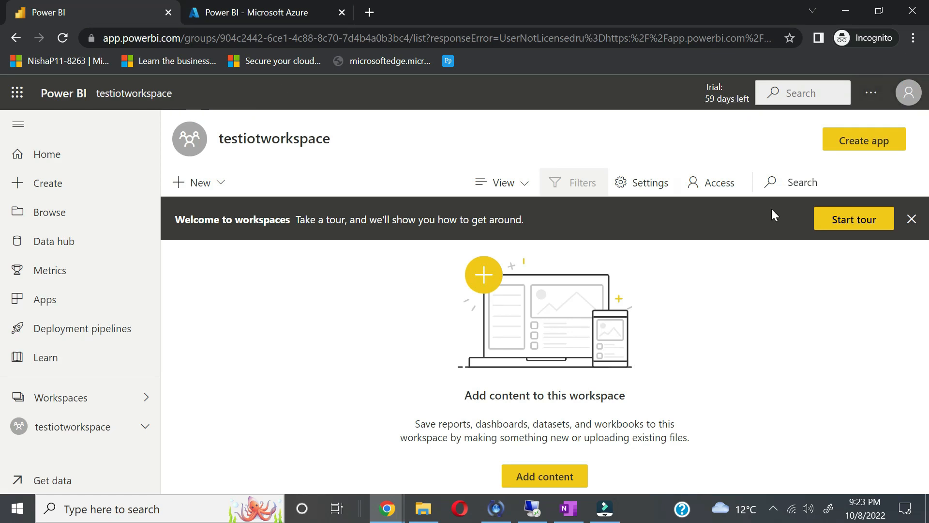
click(908, 92)
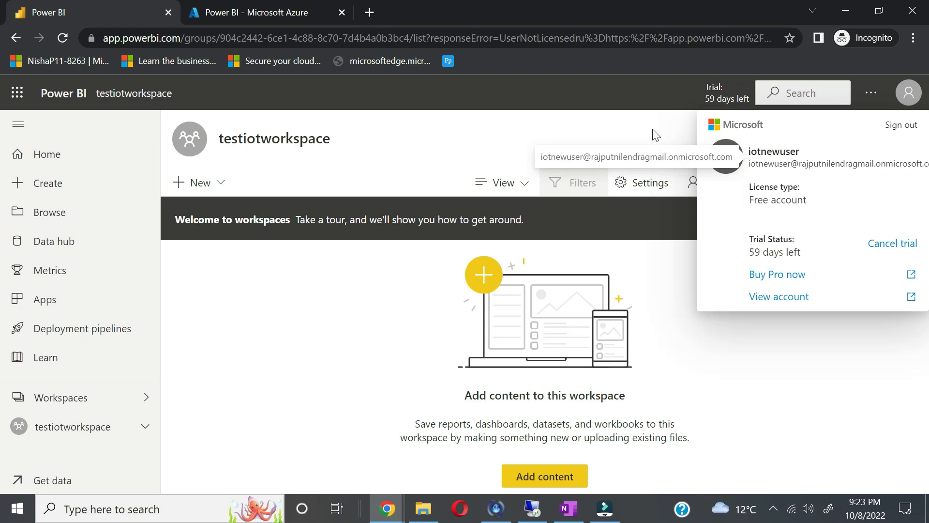
click(278, 12)
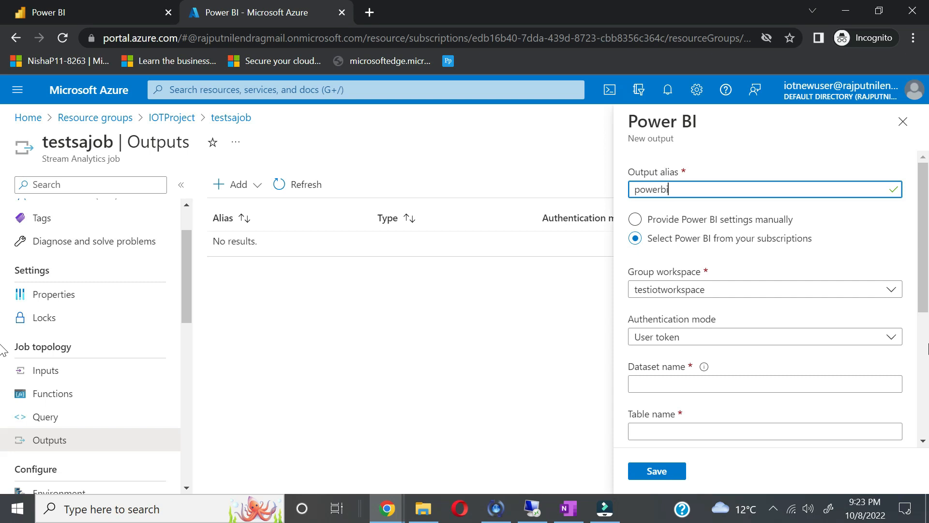
Step: Enter avgtemps as the dataset name and copy it into the table name field
scroll(807, 380, down, 1)
click(695, 324)
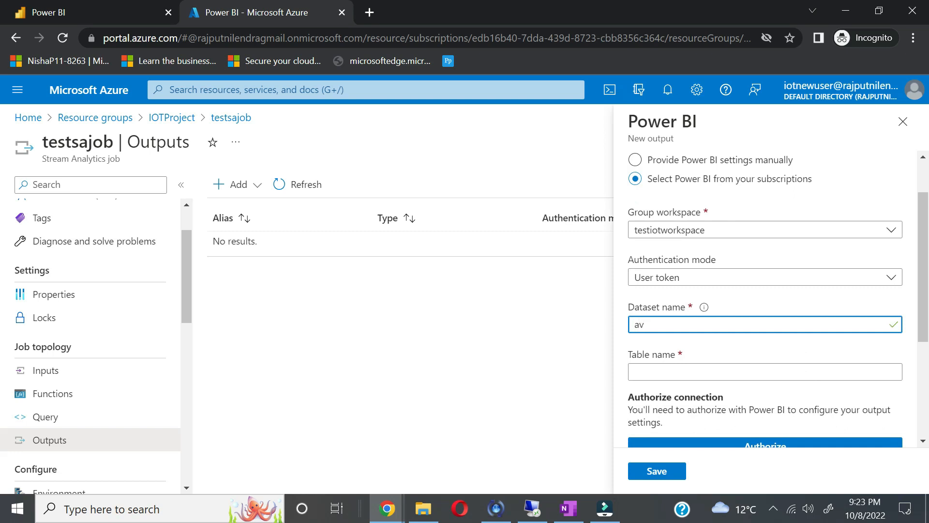
text(avgte)
drag(675, 324, 579, 319)
key(ctrl+c)
click(636, 374)
key(ctrl+v)
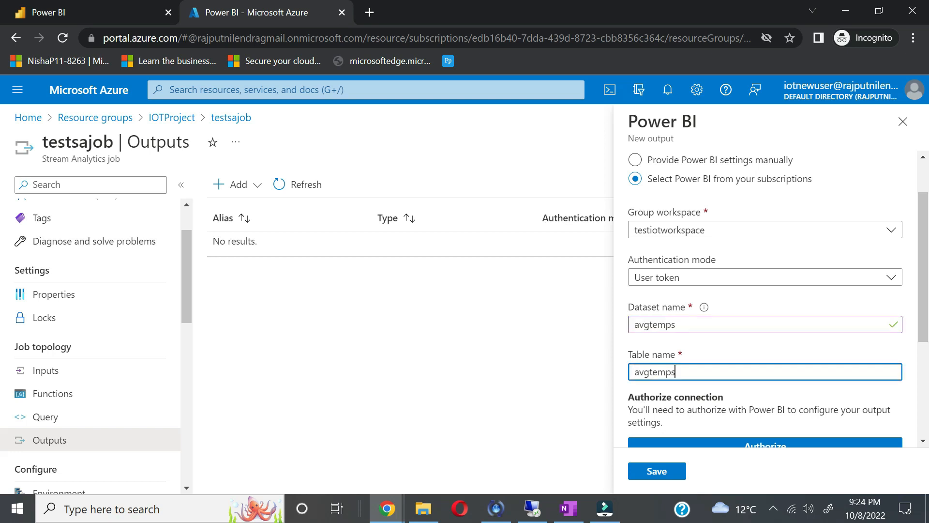
scroll(764, 301, down, 1)
scroll(741, 307, down, 2)
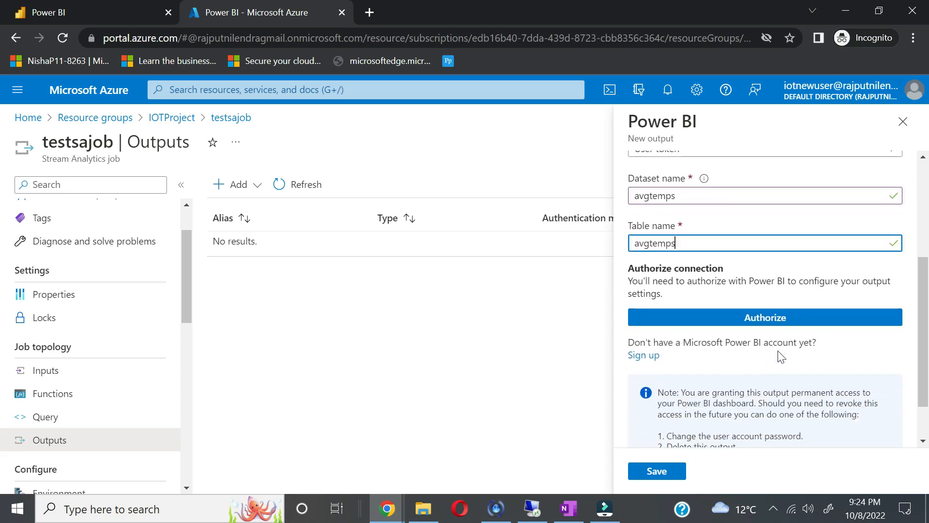
Step: Start authorizing the Power BI connection and paste an address into the sign-in email field
click(745, 300)
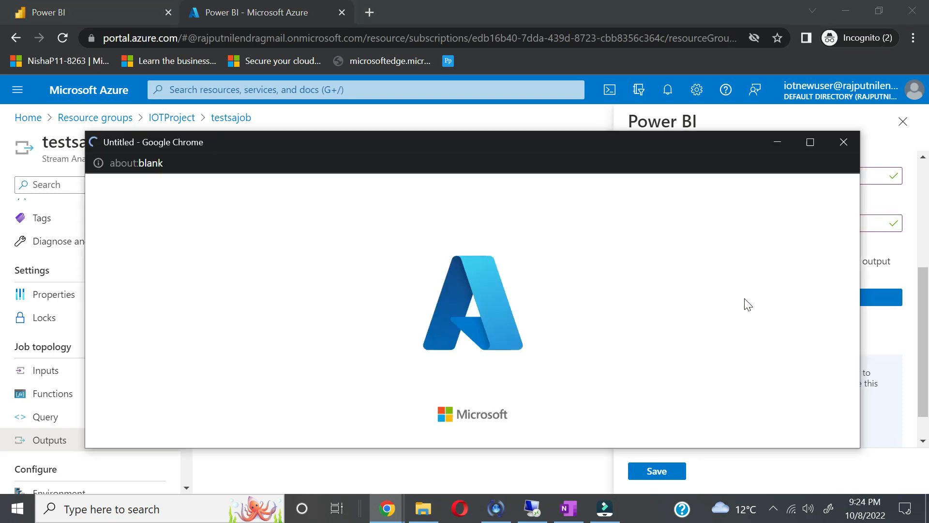
click(445, 338)
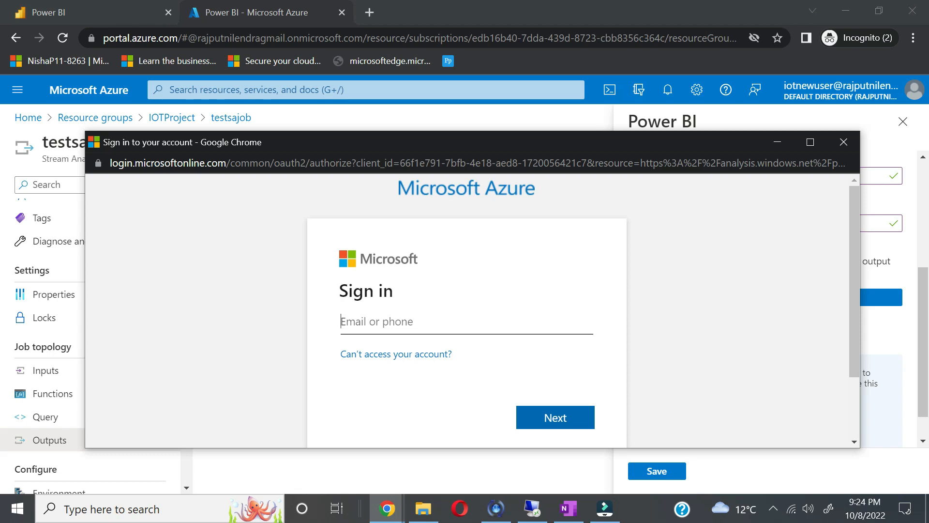
key(ctrl+v)
key(ctrl+a)
Step: In the other portal window, search AAD and open Azure Active Directory
click(237, 10)
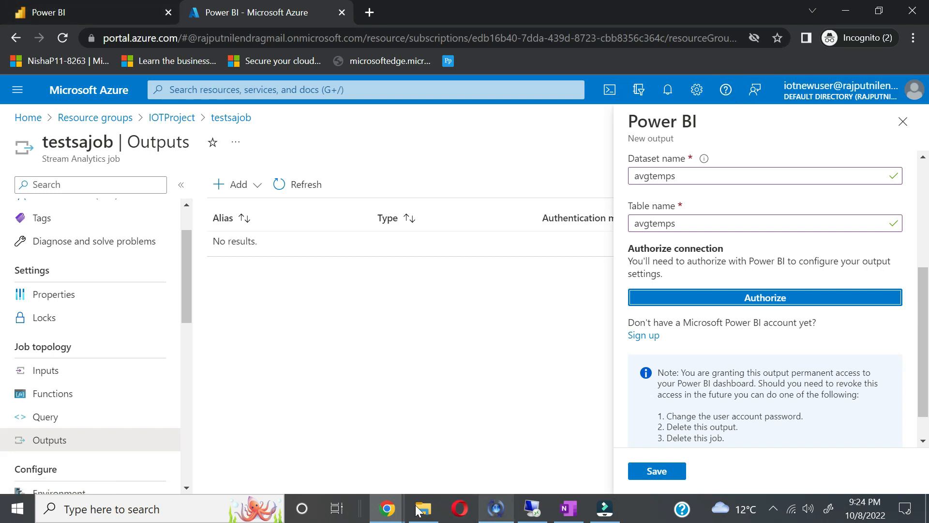
mouse_move(393, 510)
click(213, 460)
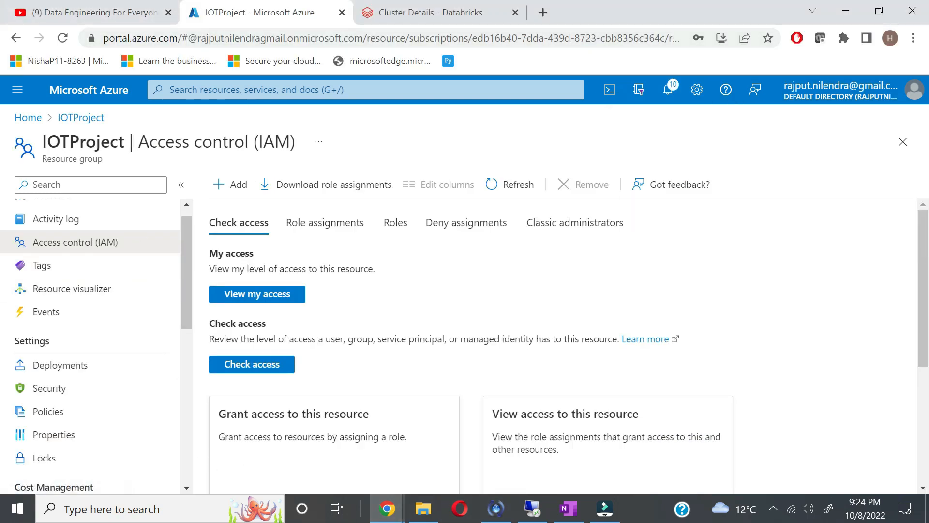
click(339, 89)
text(AAD)
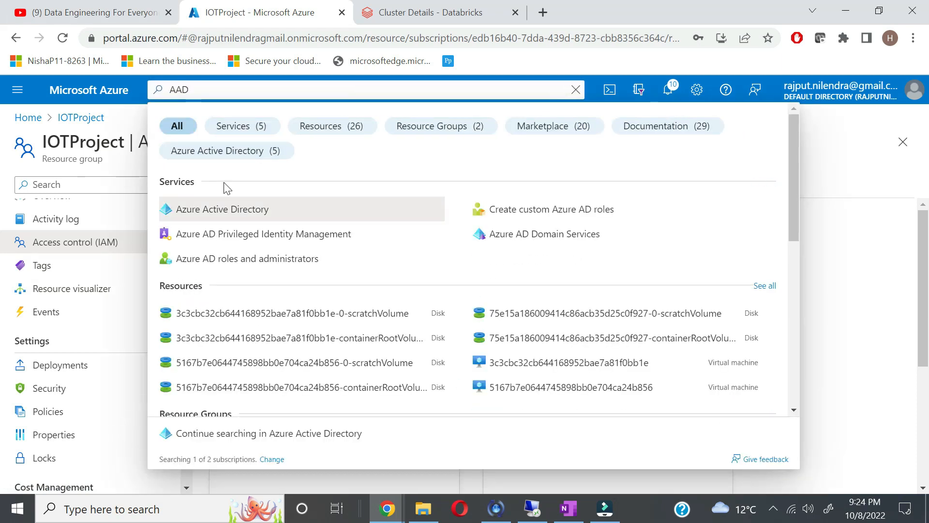
click(222, 208)
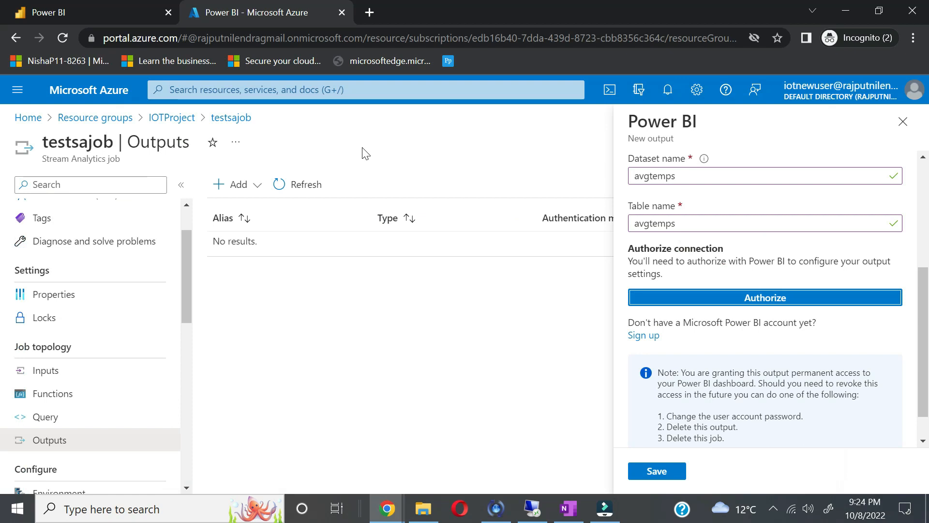
Step: Try saving the powerbi output with User token authentication, then switch to the Default Directory window
click(658, 472)
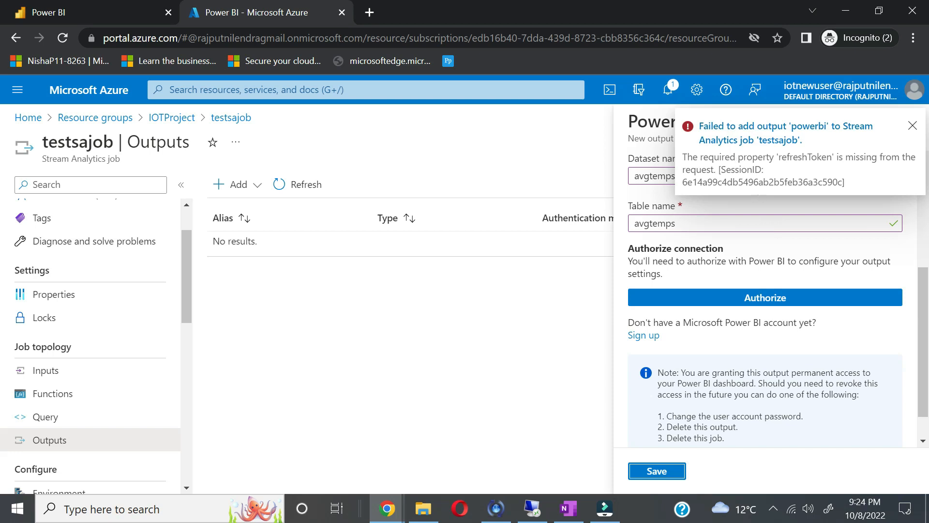
scroll(755, 319, up, 4)
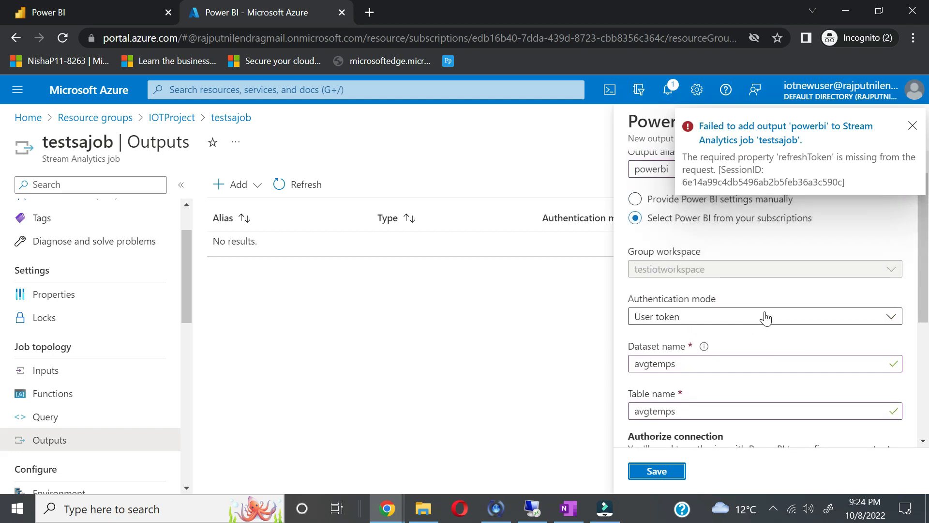
click(765, 318)
click(766, 317)
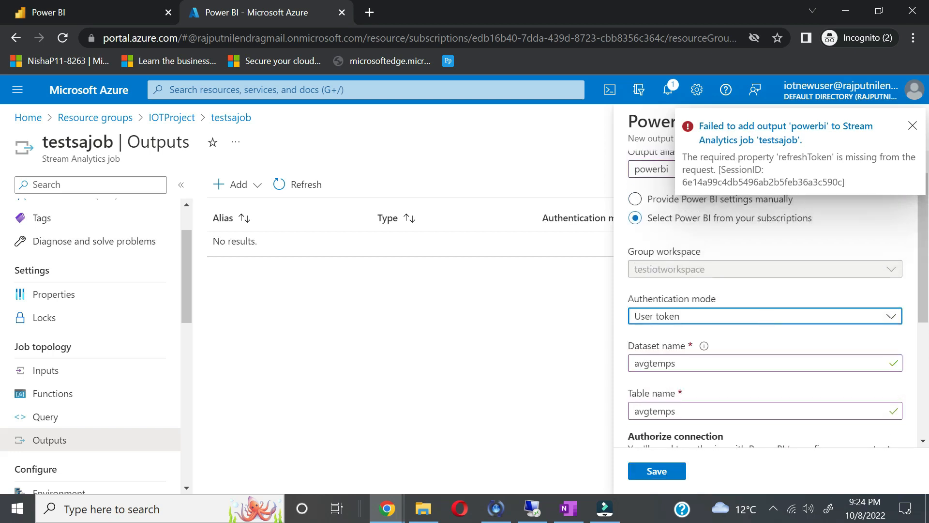
scroll(766, 319, down, 3)
key(alt+Tab)
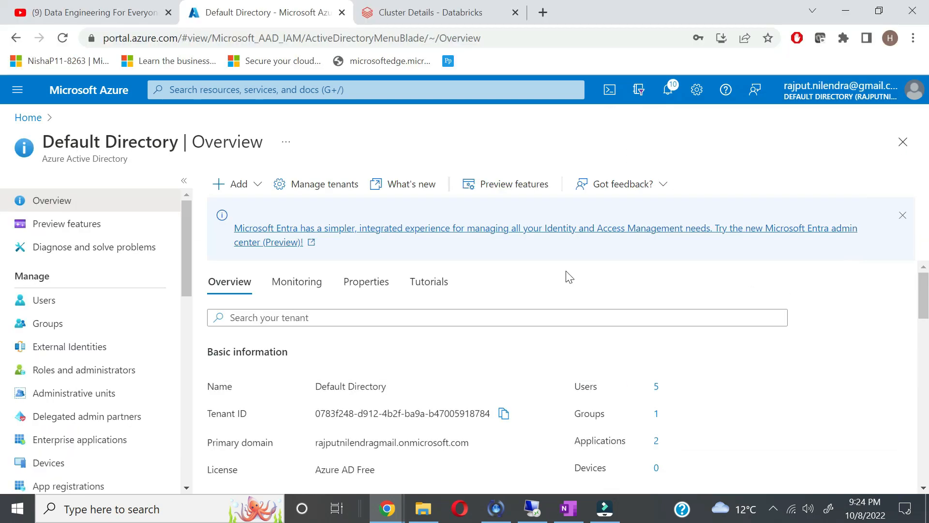
Step: Copy the IoT user's principal name from the Users list and restart Power BI authorization
scroll(388, 386, down, 1)
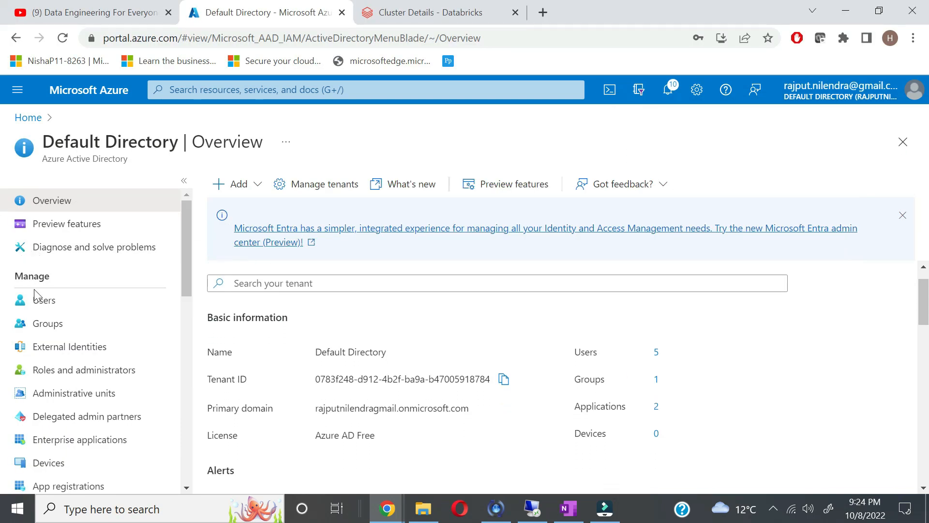
click(48, 306)
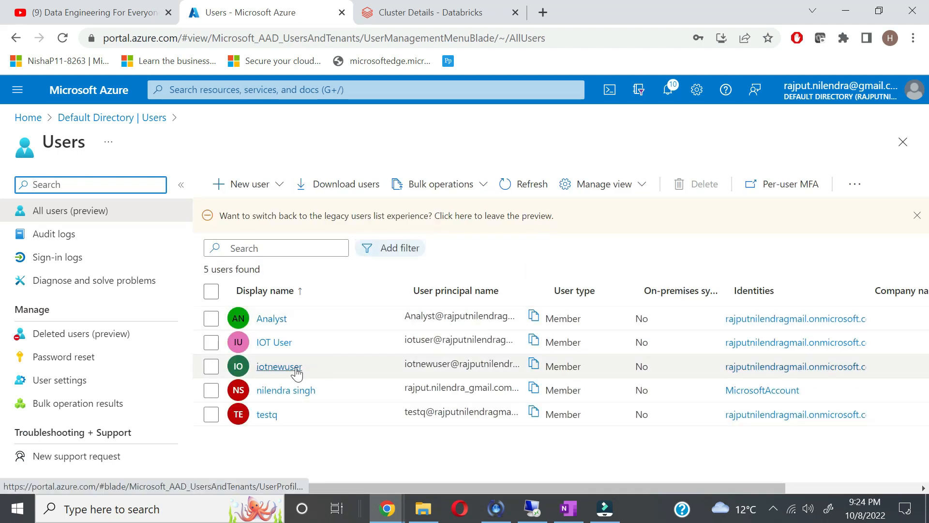
click(534, 364)
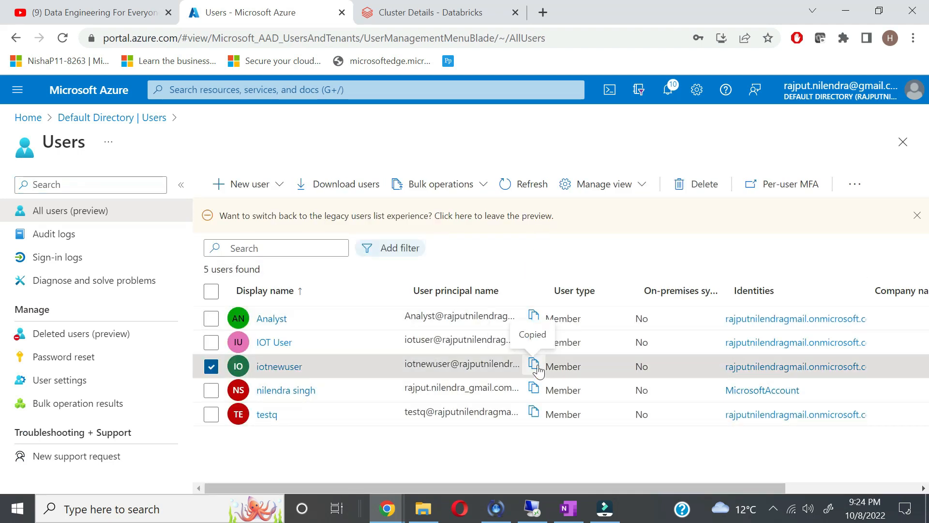
key(alt+Tab)
click(693, 337)
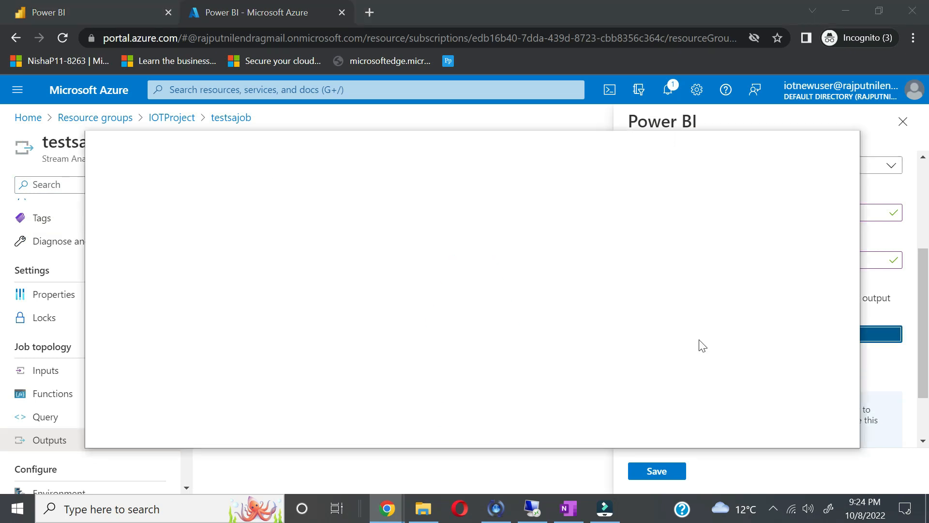
Step: Sign in to Power BI as the IoT user with the copied e-mail and password, staying signed in
key(ctrl+v)
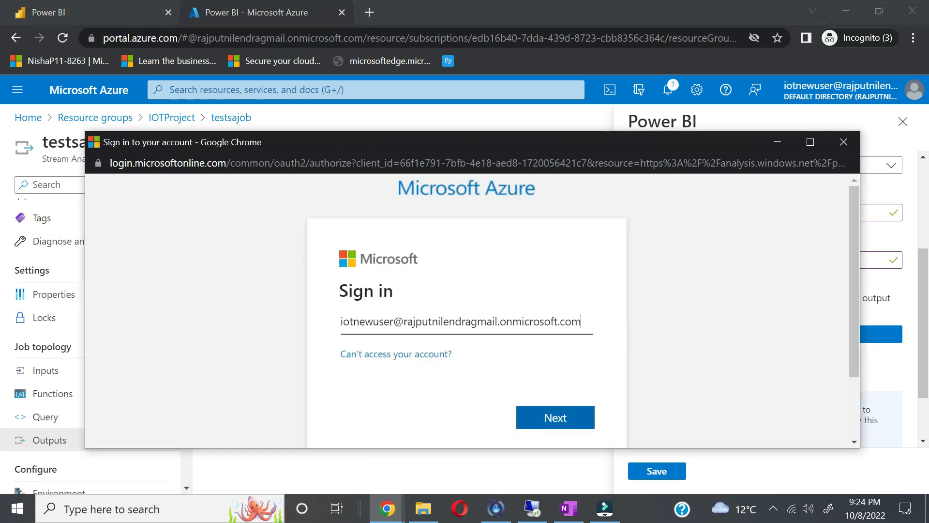
click(553, 417)
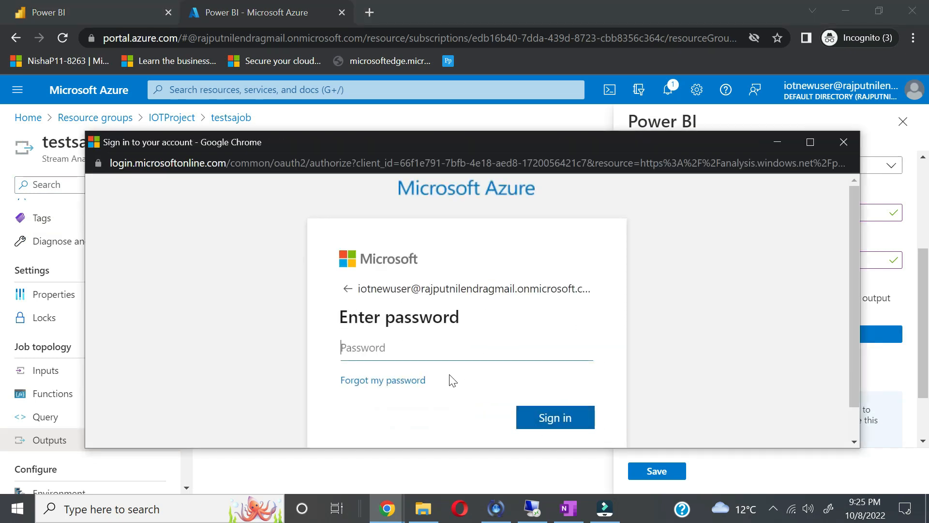
text(***)
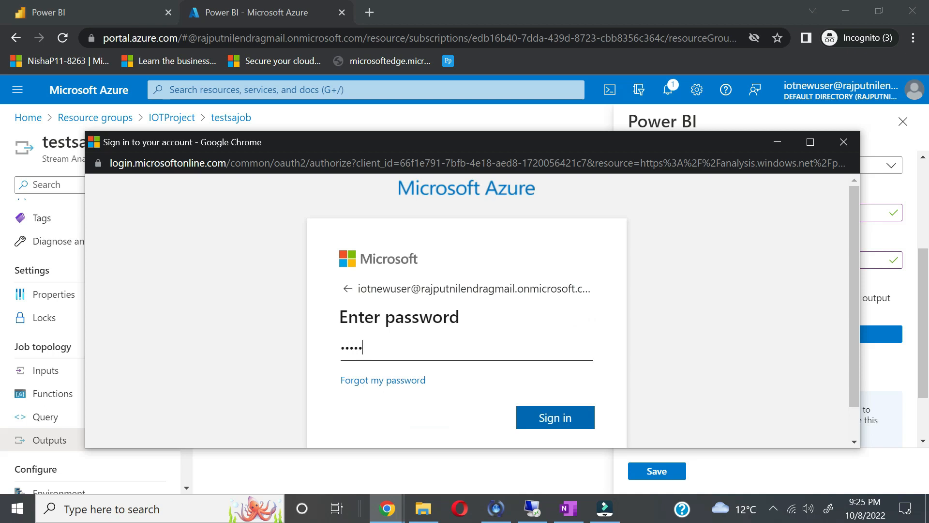
text(*********)
click(526, 414)
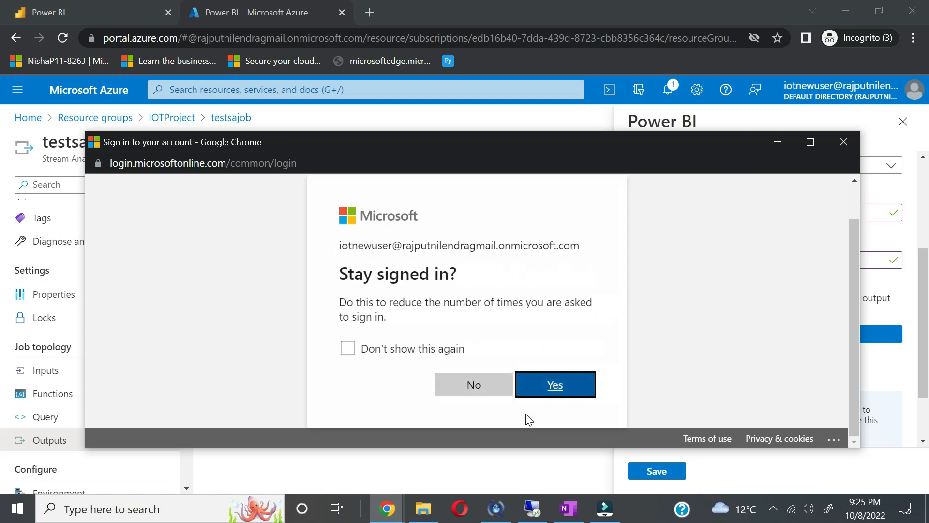
click(566, 392)
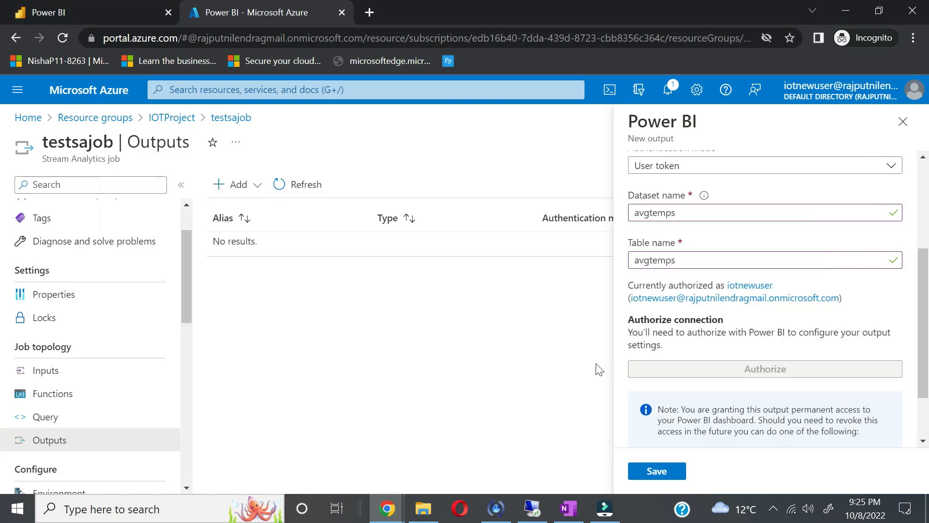
Step: Save the authorized powerbi output and bring up the Smart Meter Simulator's streaming readings
click(662, 471)
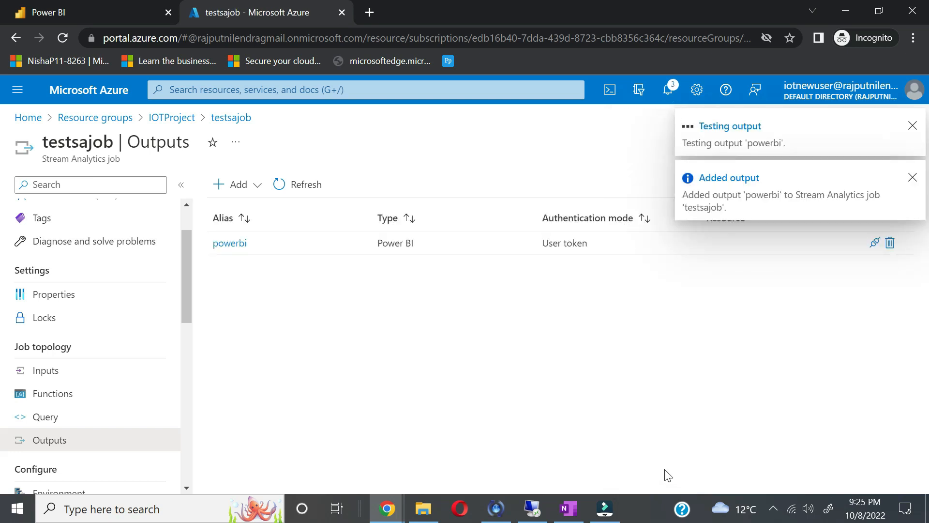
click(532, 508)
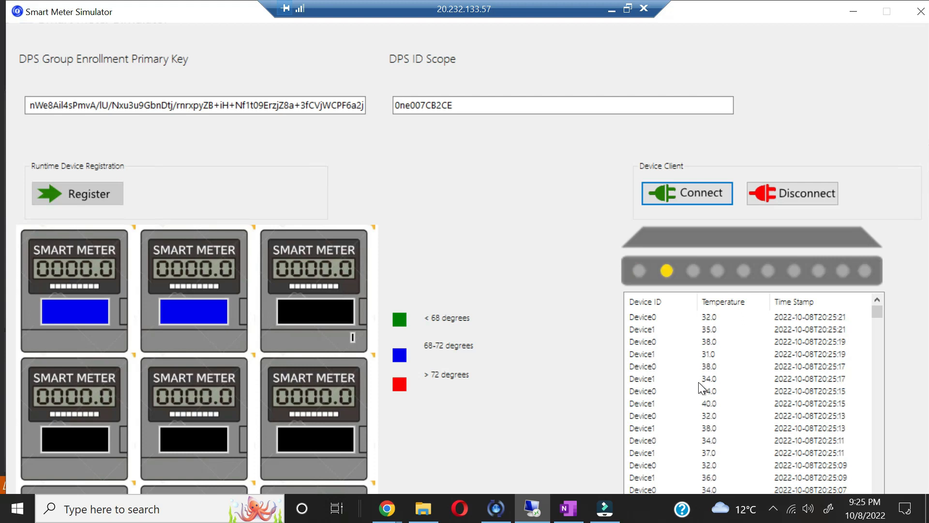
Step: Minimize the Remote Desktop simulator to return to testsajob's Outputs page listing powerbi
click(612, 10)
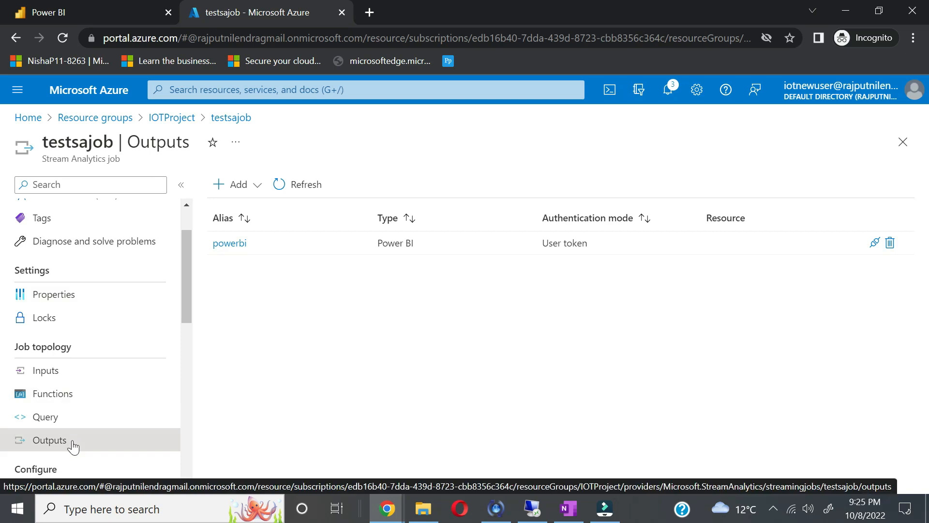
Step: Open the testsajob query, replace * with avg(temp) on the SELECT line, and glance at the simulator
click(44, 420)
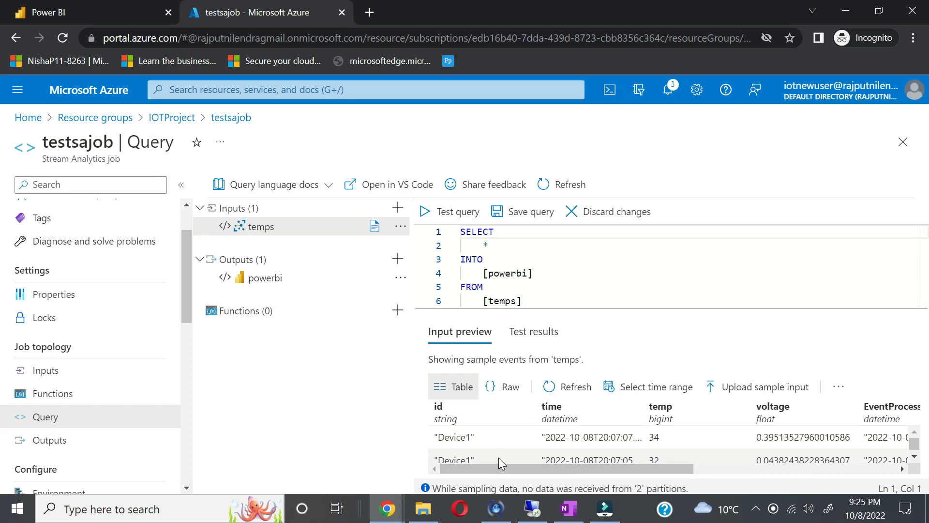
drag(497, 468, 489, 486)
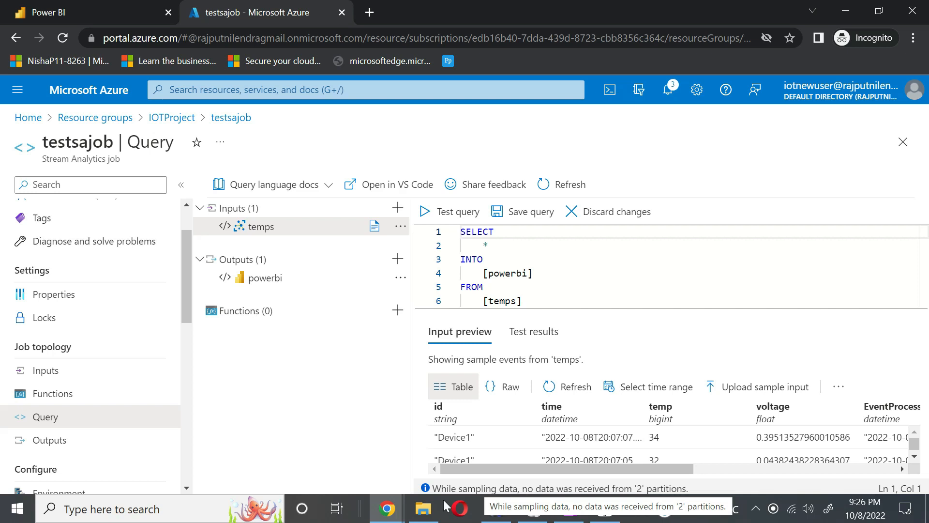
click(488, 246)
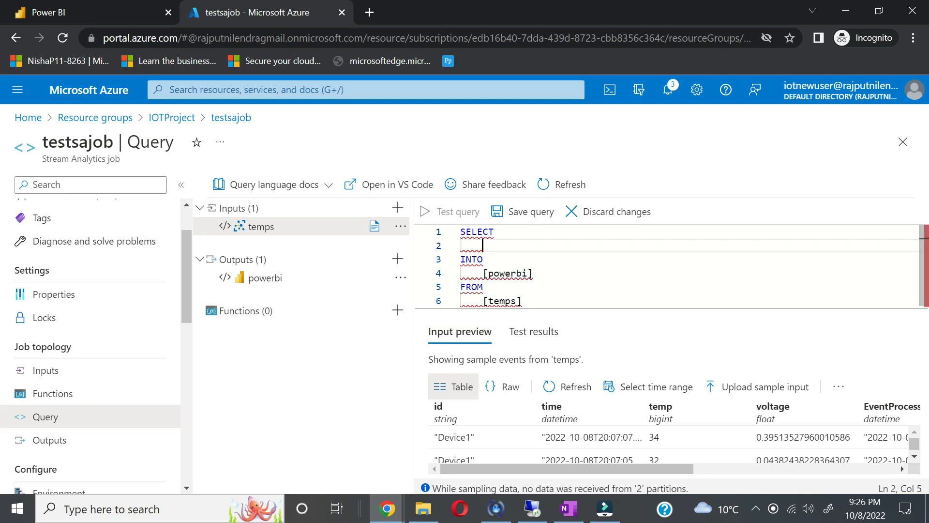
text(avg(temp)
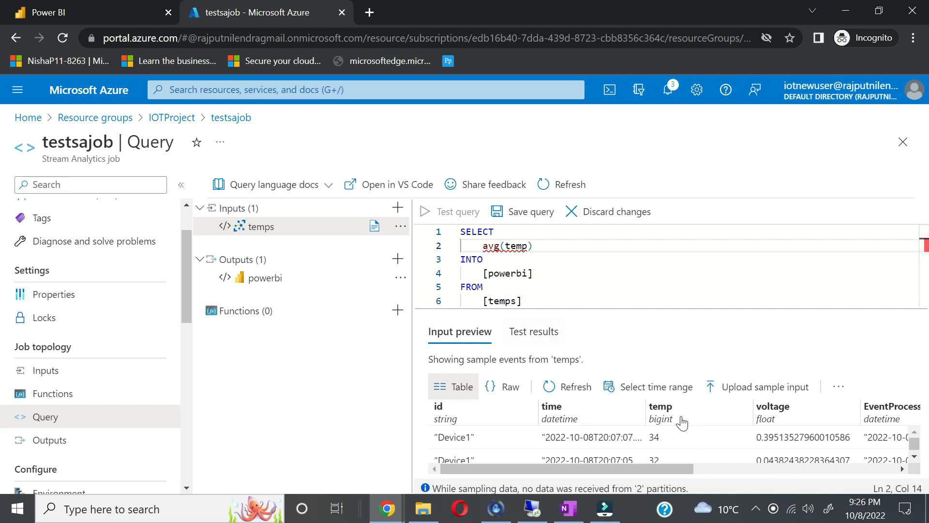
click(530, 513)
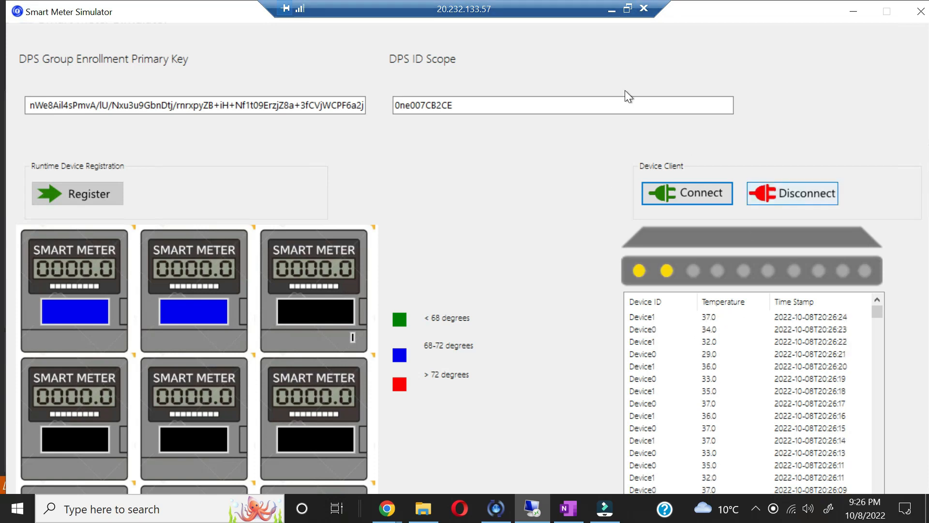
click(611, 9)
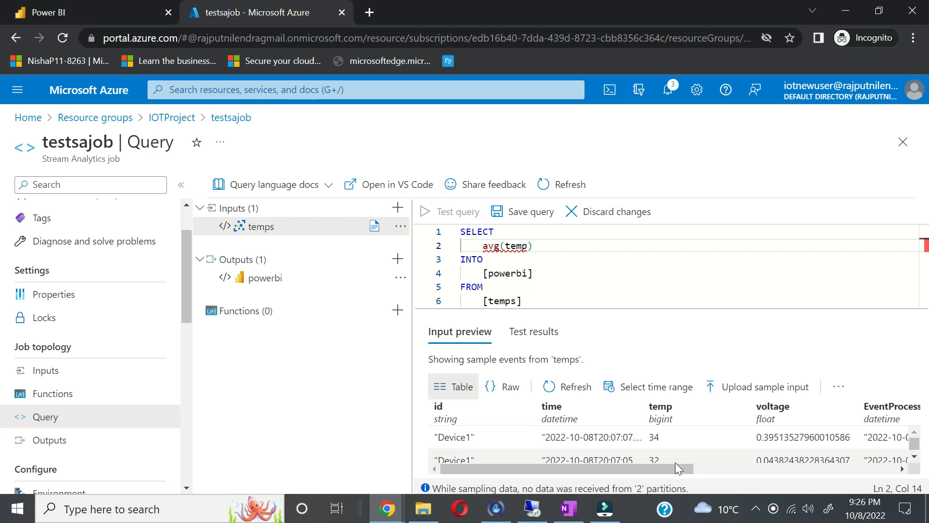
Step: Extend the SELECT line to 'avg(temp) as Average, id'
drag(672, 470, 738, 475)
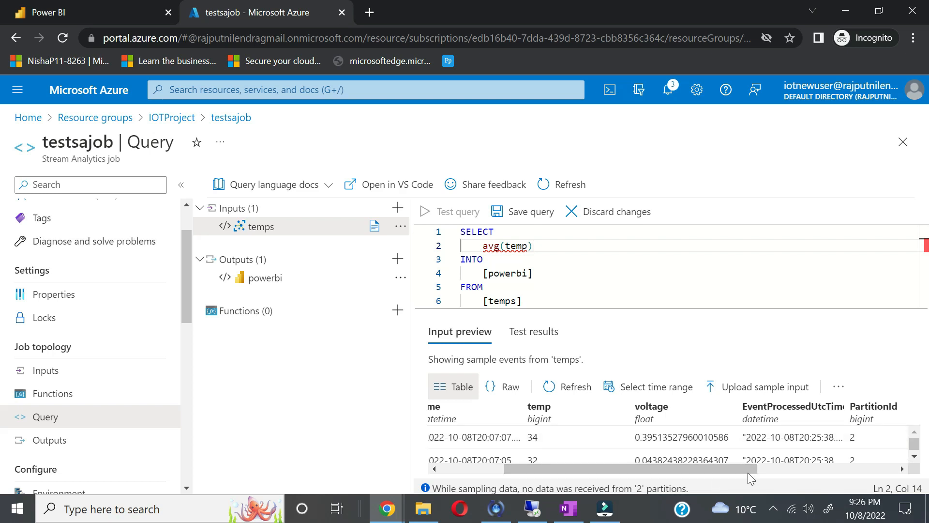
drag(744, 468, 827, 483)
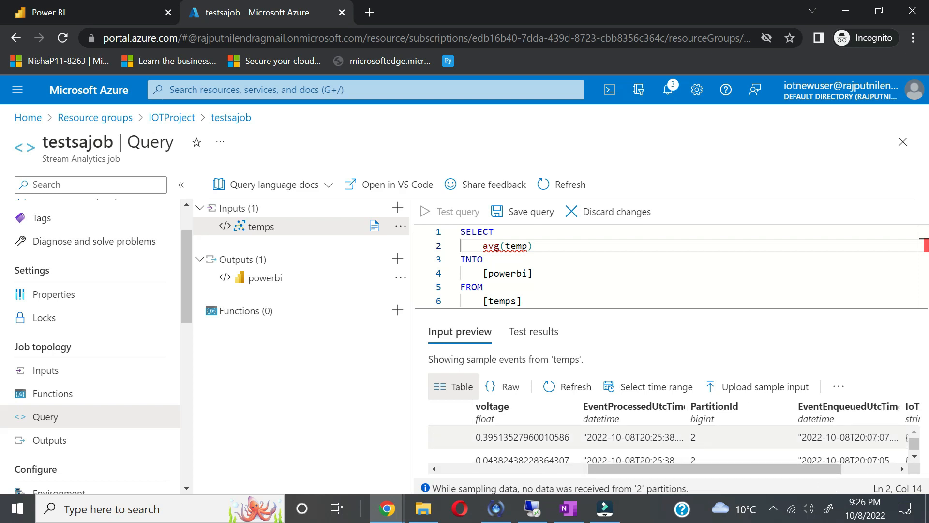
drag(731, 467, 386, 490)
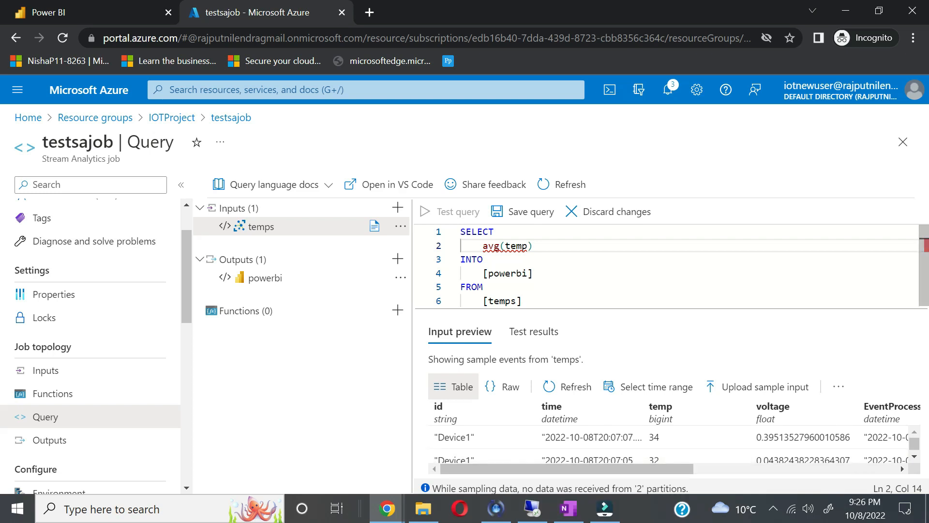
text(as )
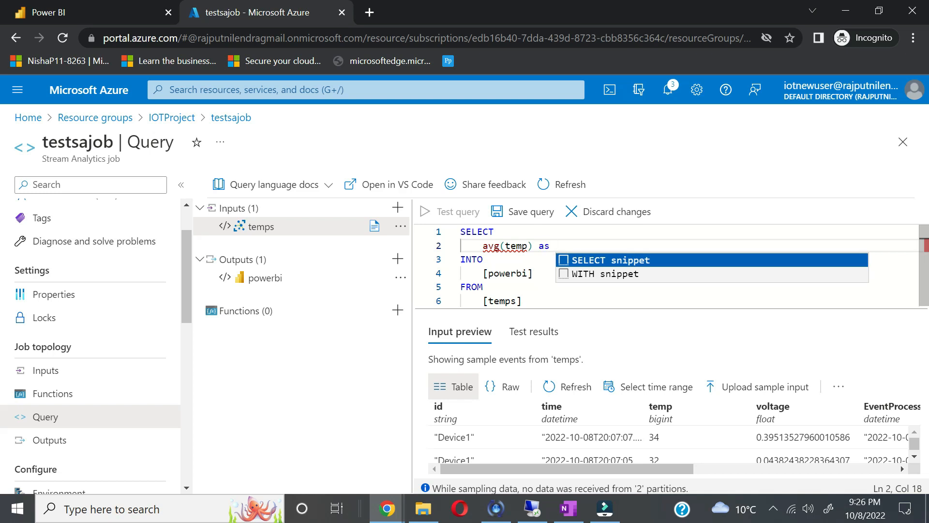
text(Av)
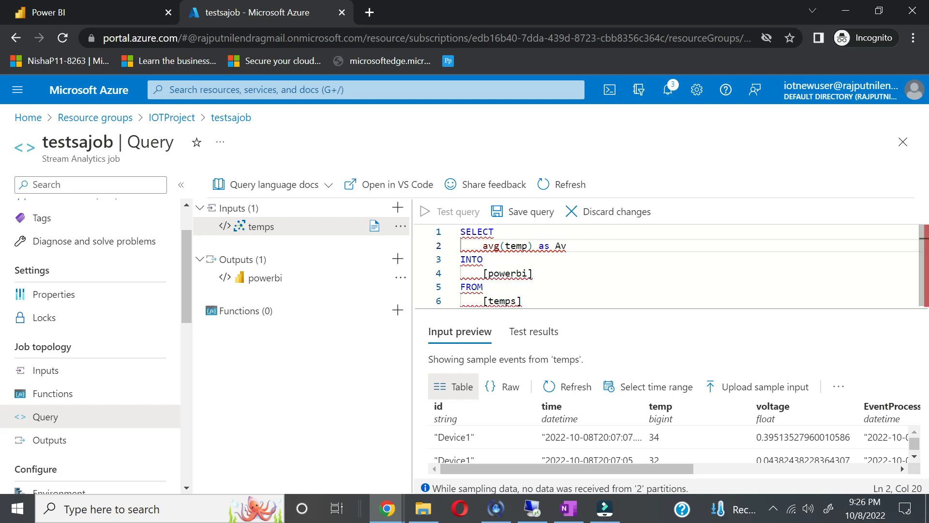
text(erage)
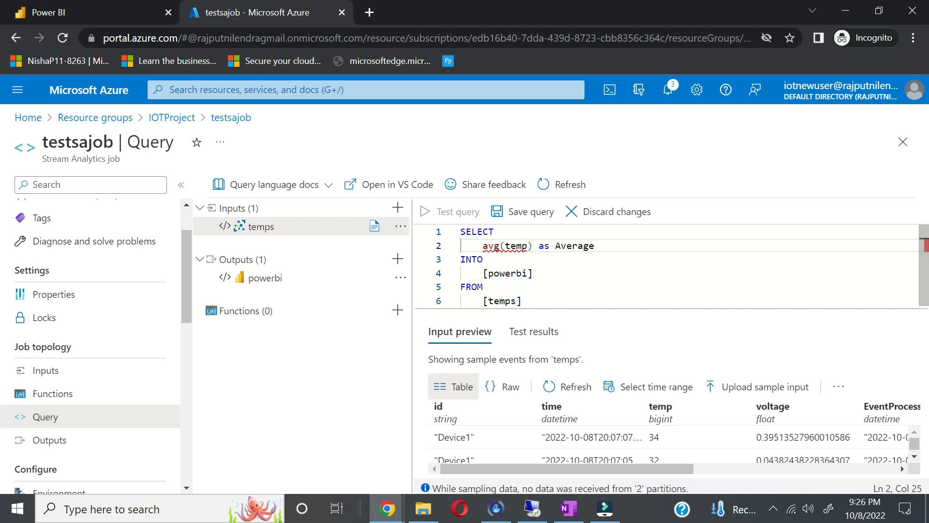
text(, id)
Step: Add a line 'GROUP BY TUMBLING(minute,5),id' after FROM [temps]
click(523, 300)
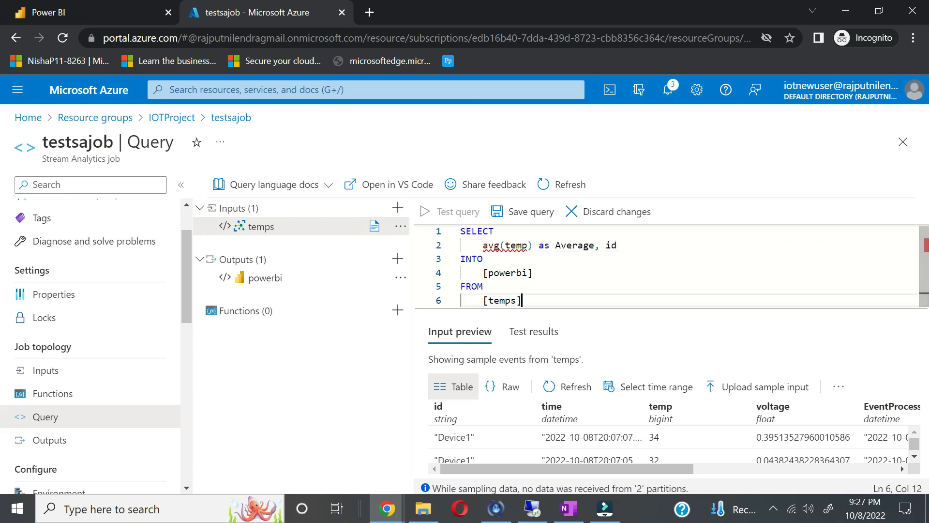
key(Return)
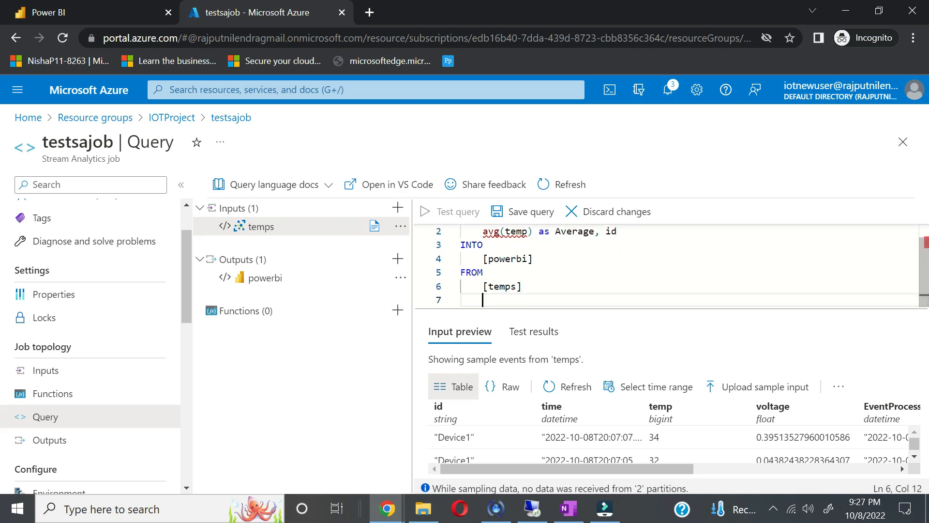
text(GROUP BY )
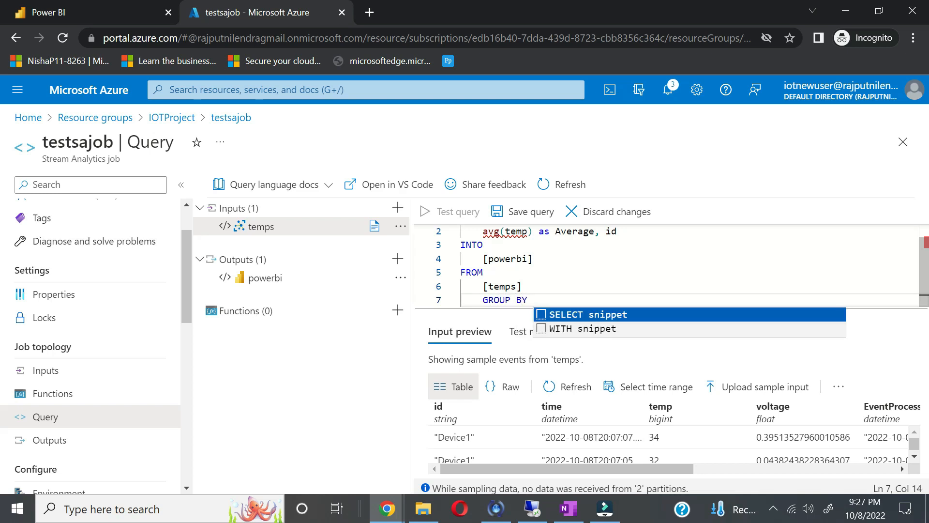
text(TUMBLING)
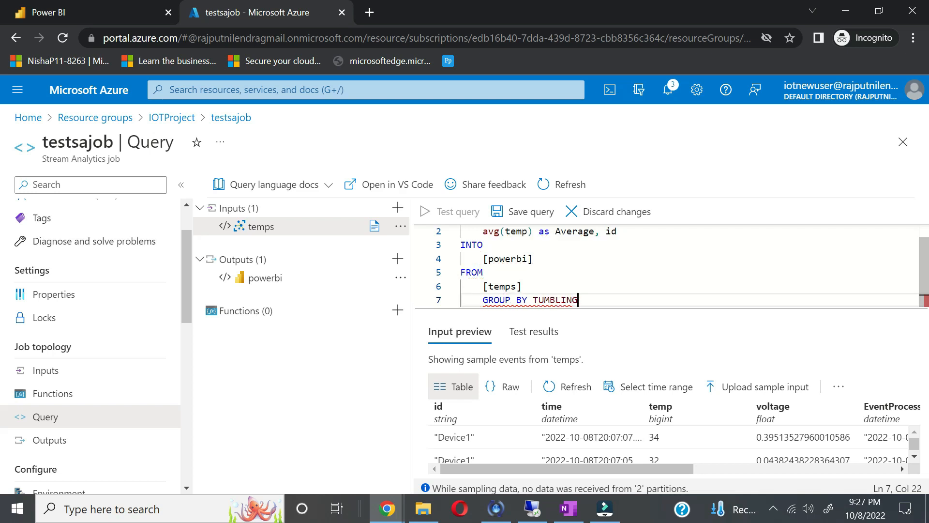
text(())
text(minute)
text(,5)
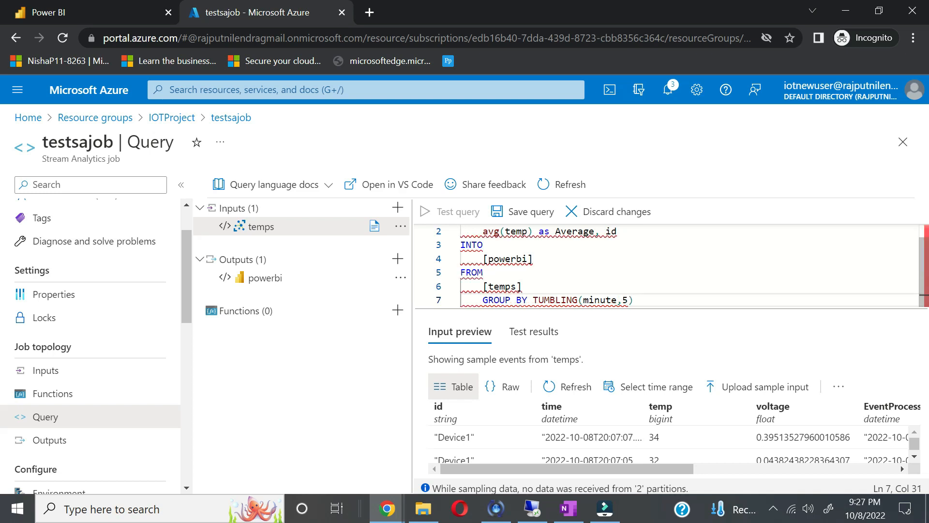
text(,id)
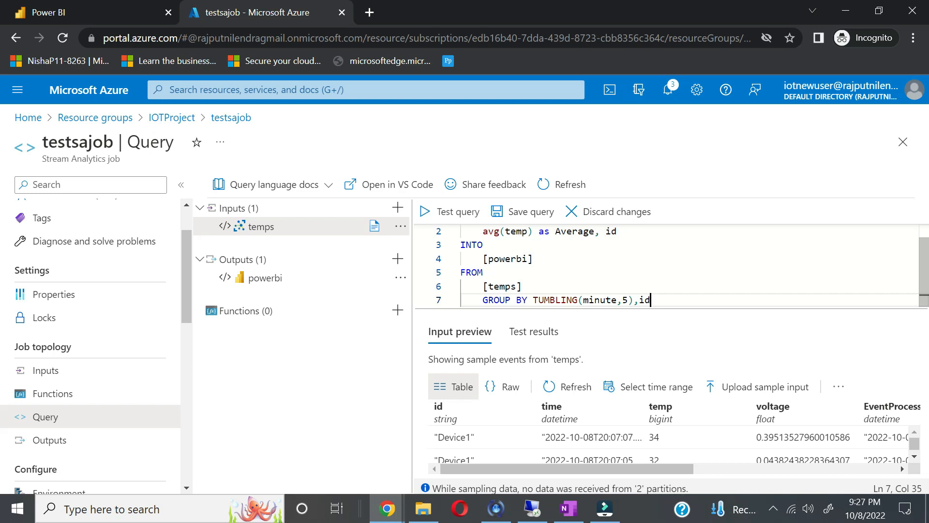
Step: Test the query, change TUMBLING(minute,5) to TUMBLING(minute,1), retest, and save the query
click(464, 212)
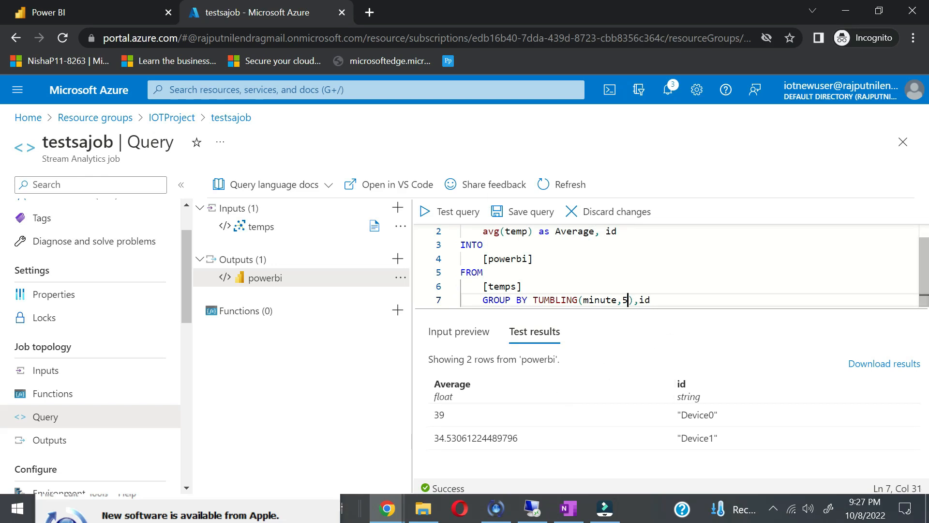
key(BackSpace)
text(1)
key(Up)
click(450, 213)
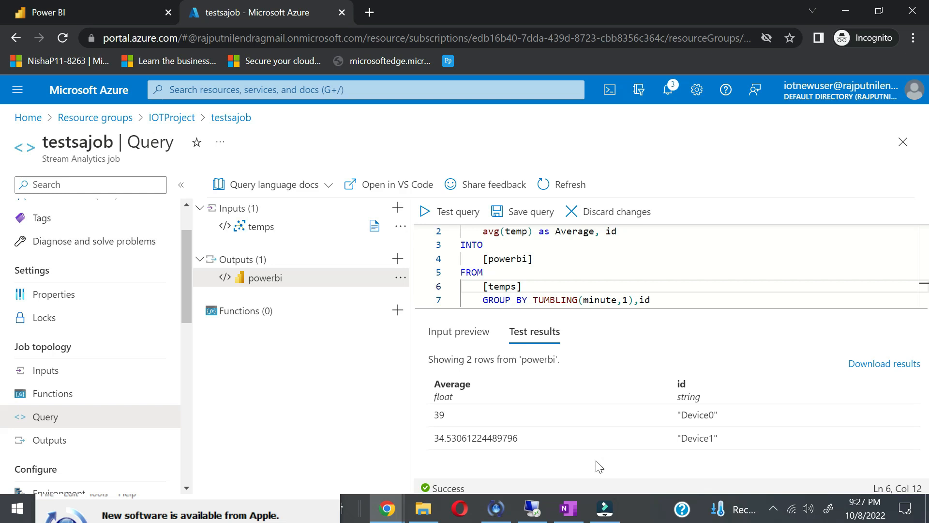
click(522, 213)
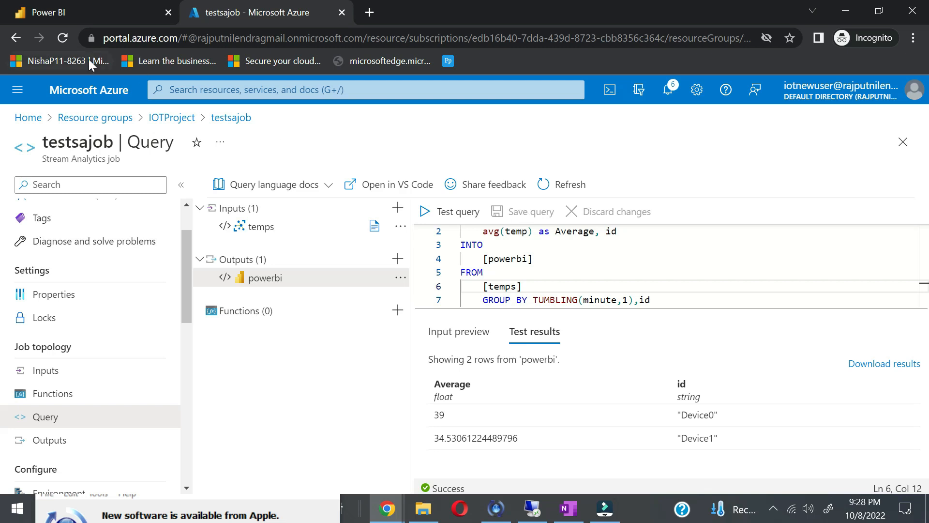
Step: Go to testsajob's Overview, attempt Start, and dismiss the output warning with OK
scroll(61, 228, up, 3)
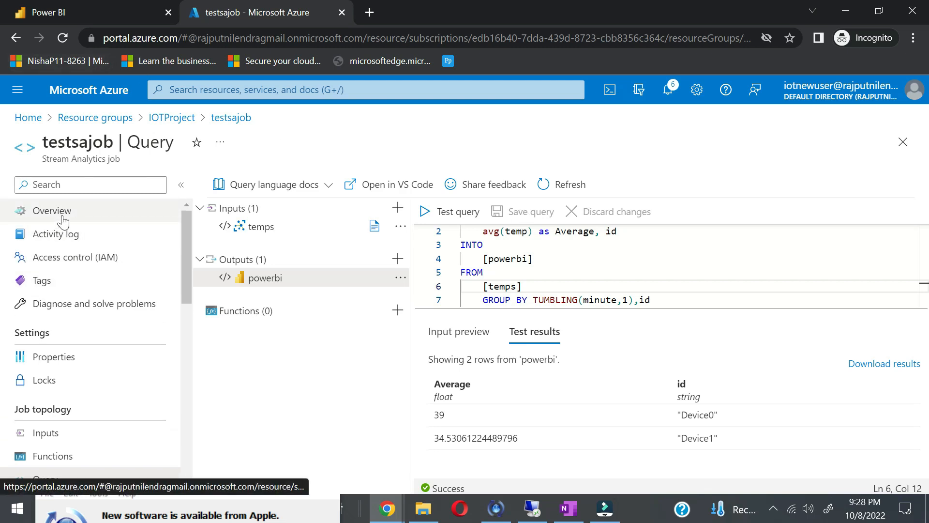
click(61, 212)
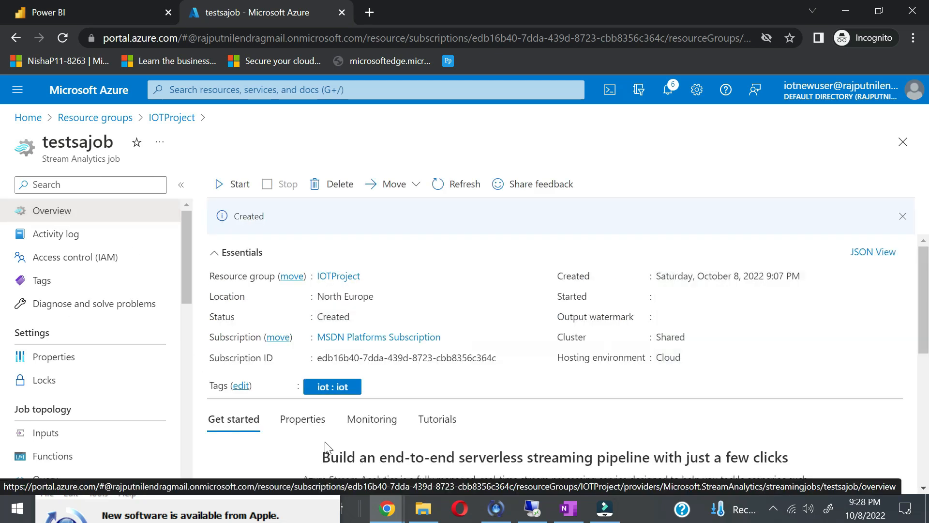
scroll(326, 448, down, 4)
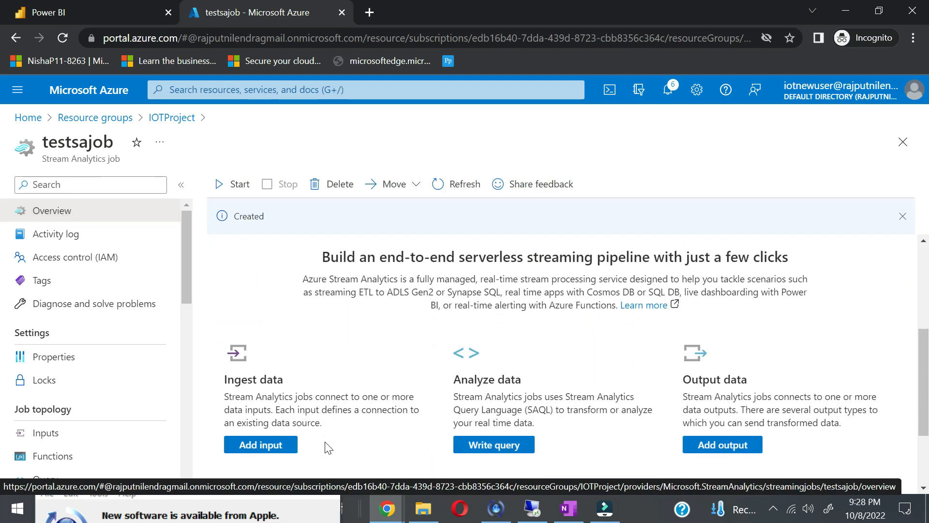
click(246, 188)
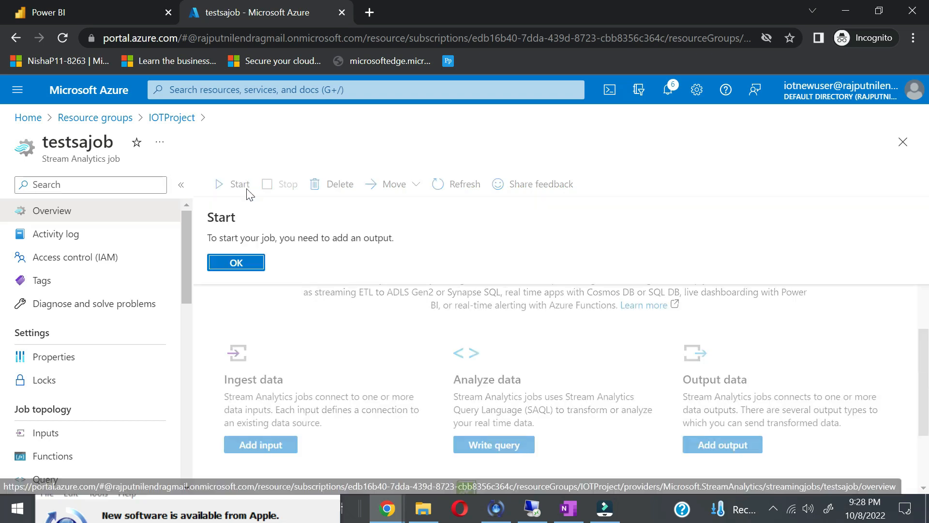
click(244, 264)
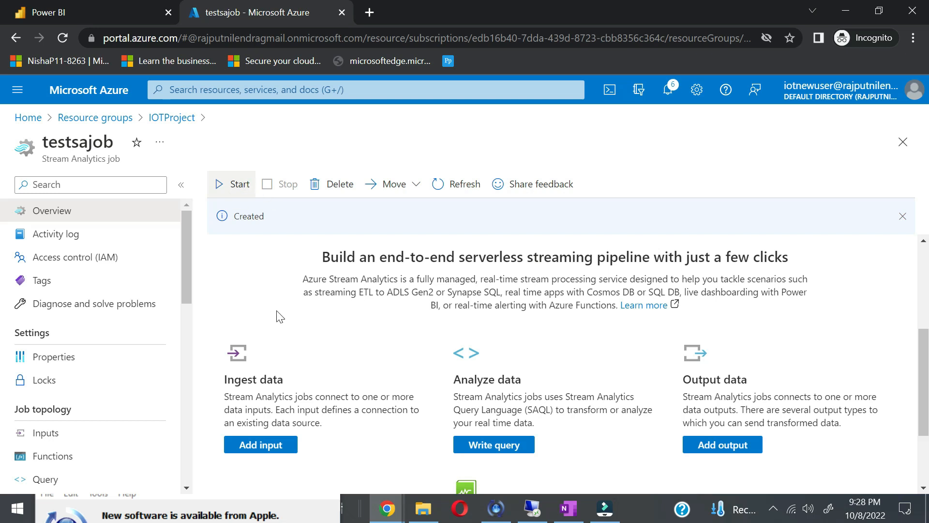
scroll(278, 316, down, 2)
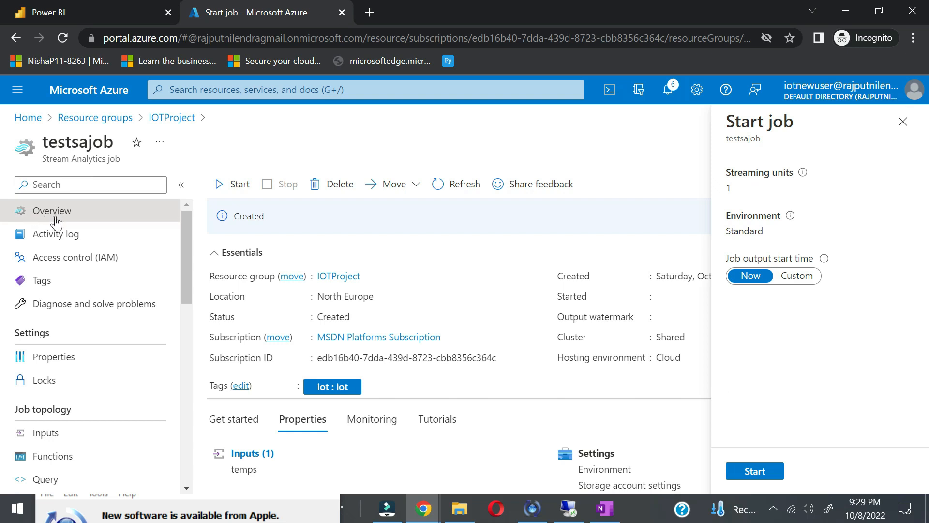
Step: Refresh the job details and start testsajob with Job output start time set to Now
click(460, 188)
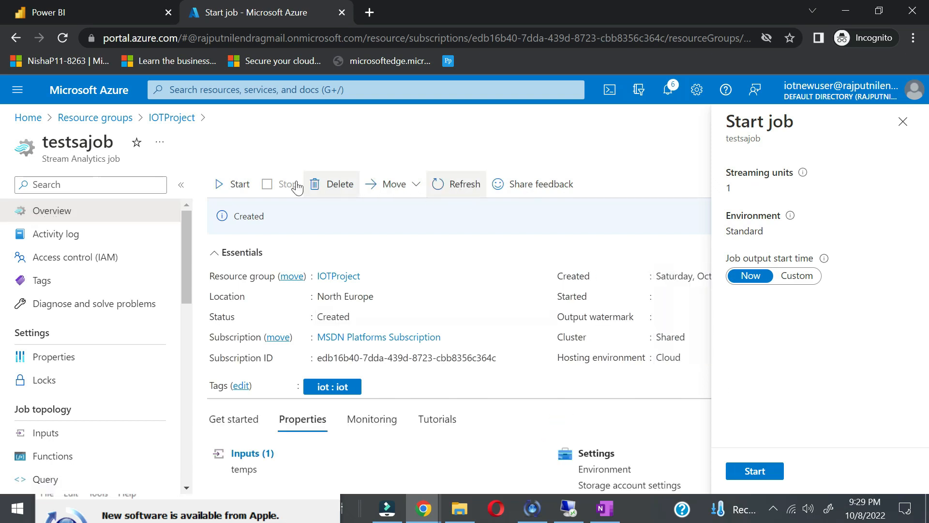
click(230, 189)
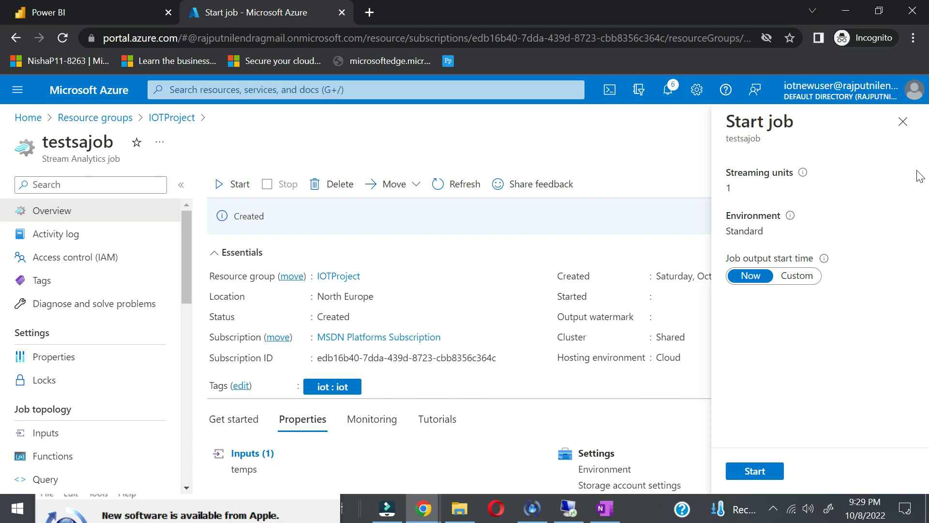
click(797, 279)
click(684, 279)
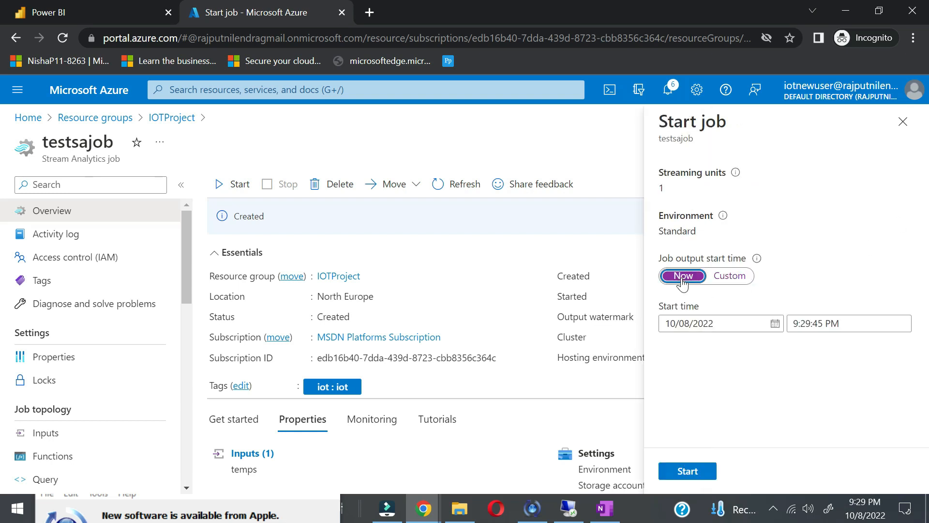
click(773, 476)
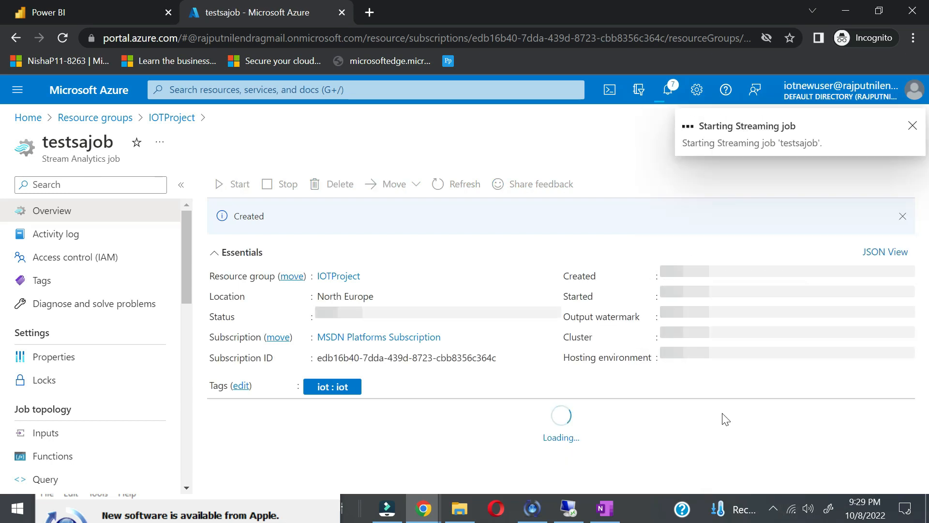
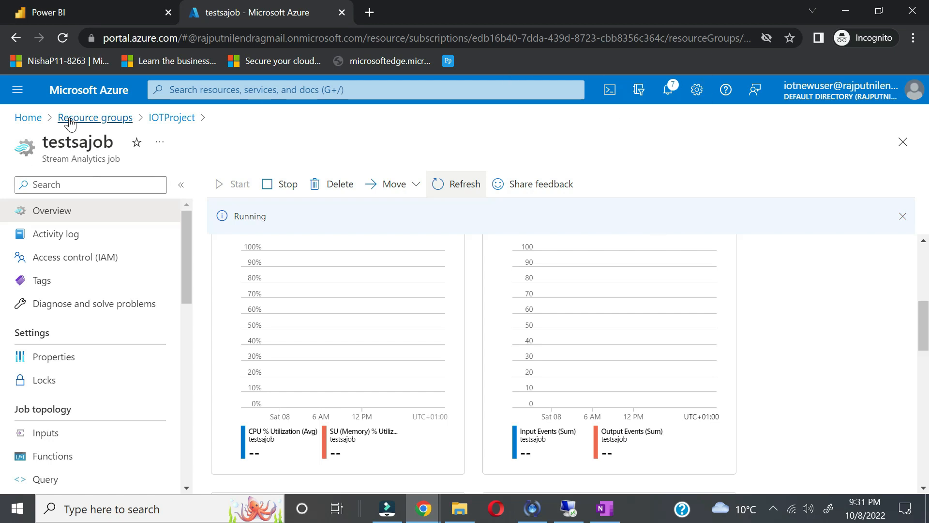
Step: From the IOTProject resource group, search the Marketplace for 'storage acc' and open the Storage account offering
click(97, 121)
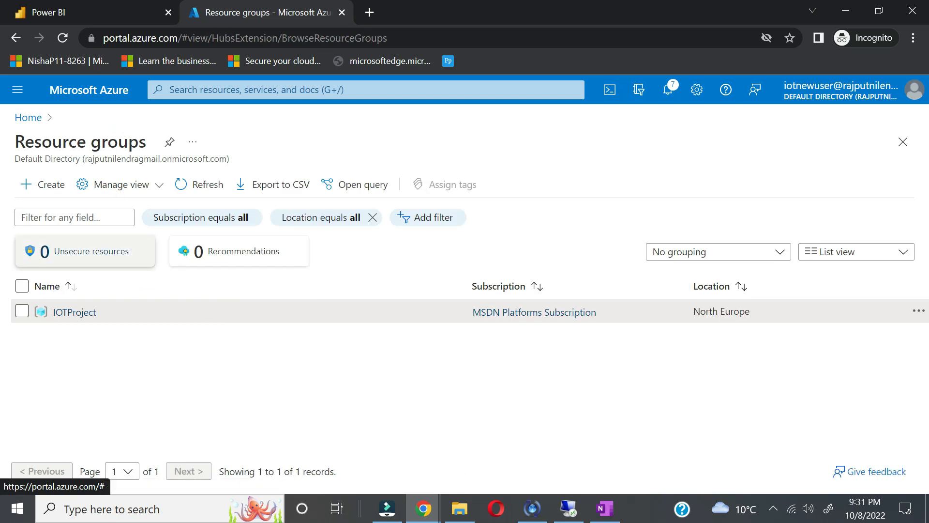
click(63, 313)
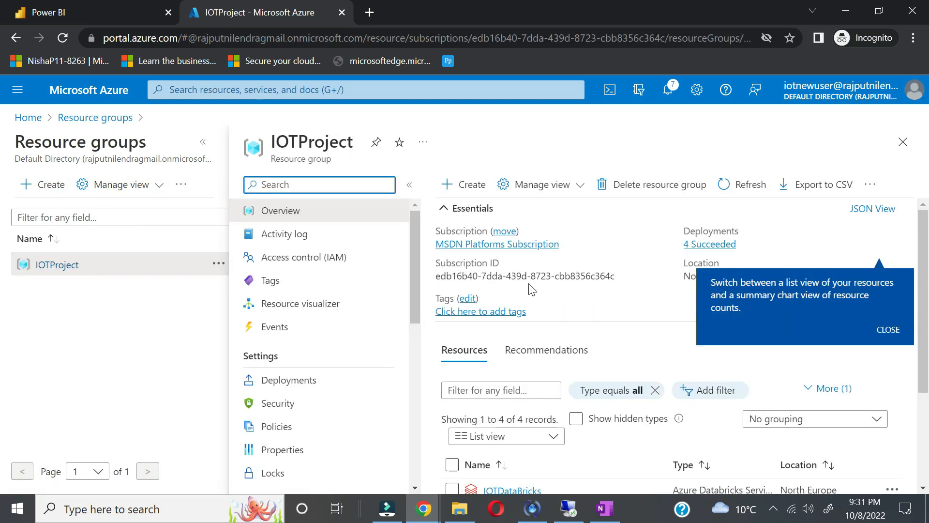
click(473, 184)
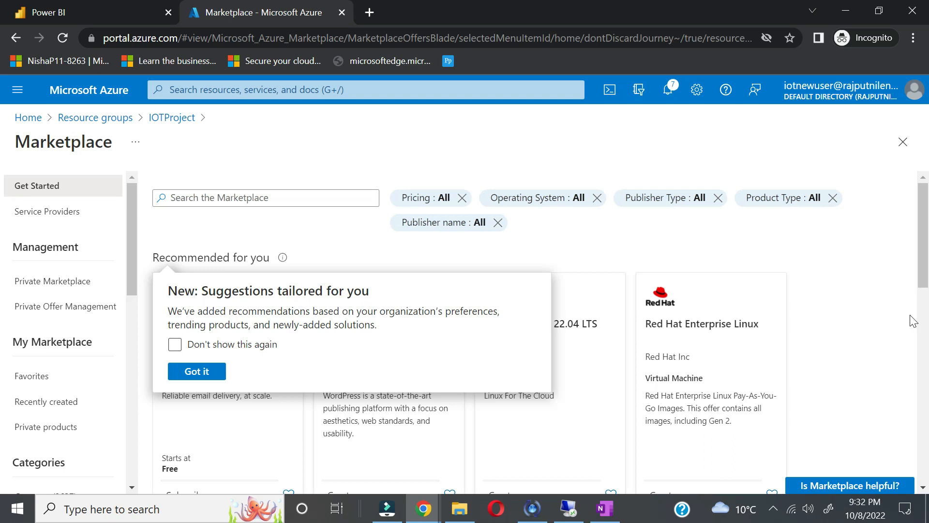
click(210, 376)
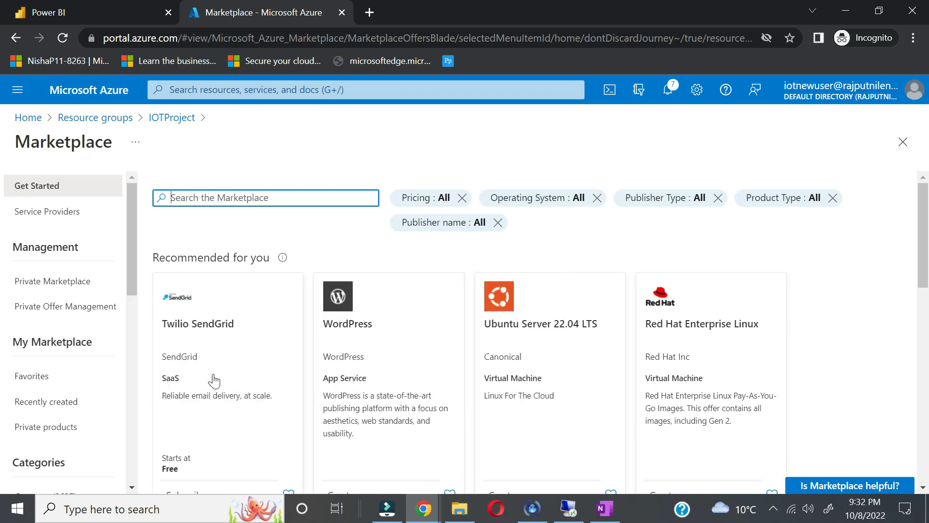
text(storage)
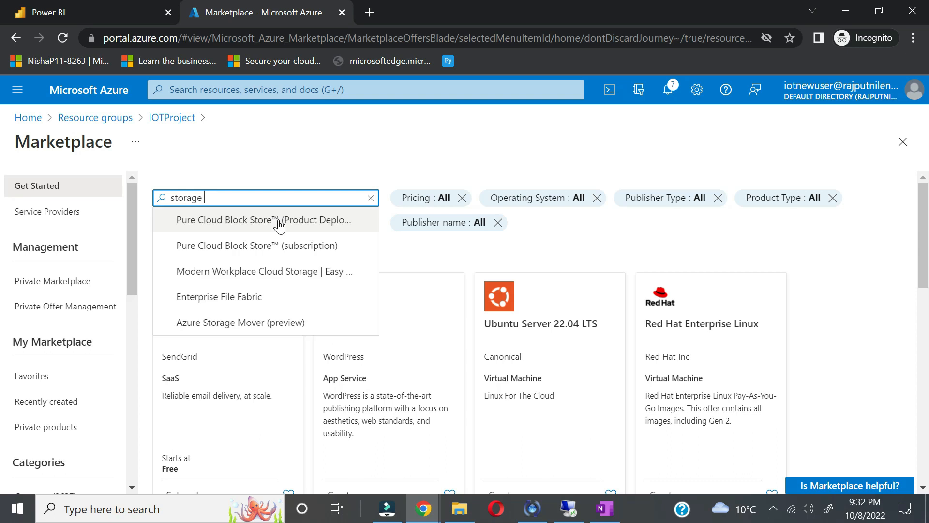
text( acc)
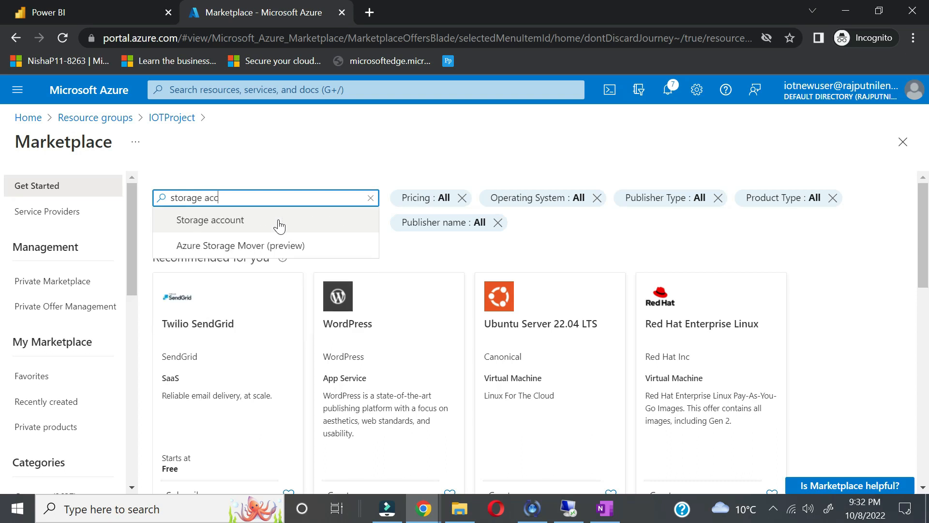
click(244, 223)
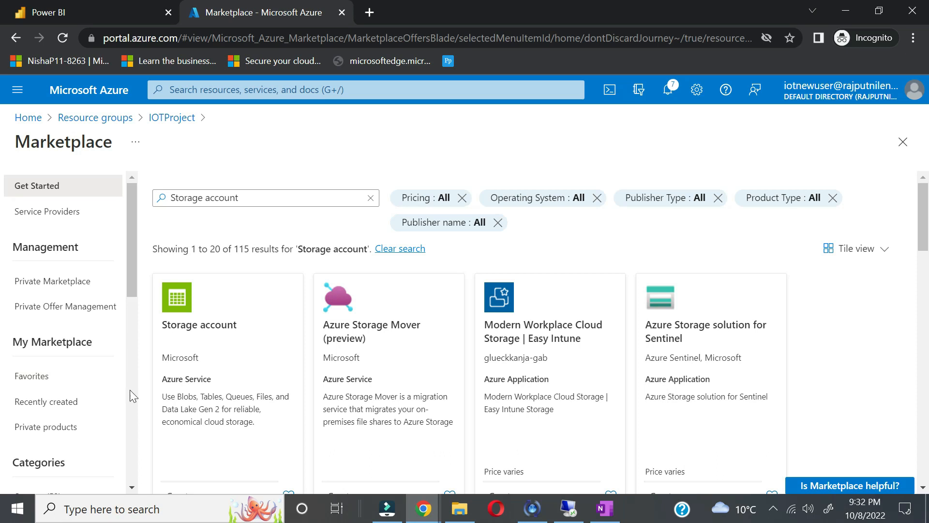
click(228, 335)
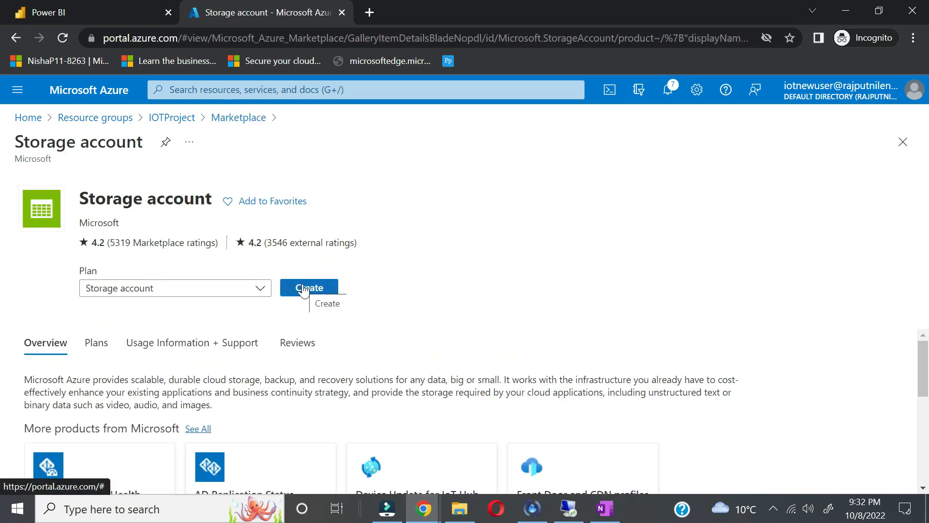
Step: Start a new storage account named satestiot
click(303, 289)
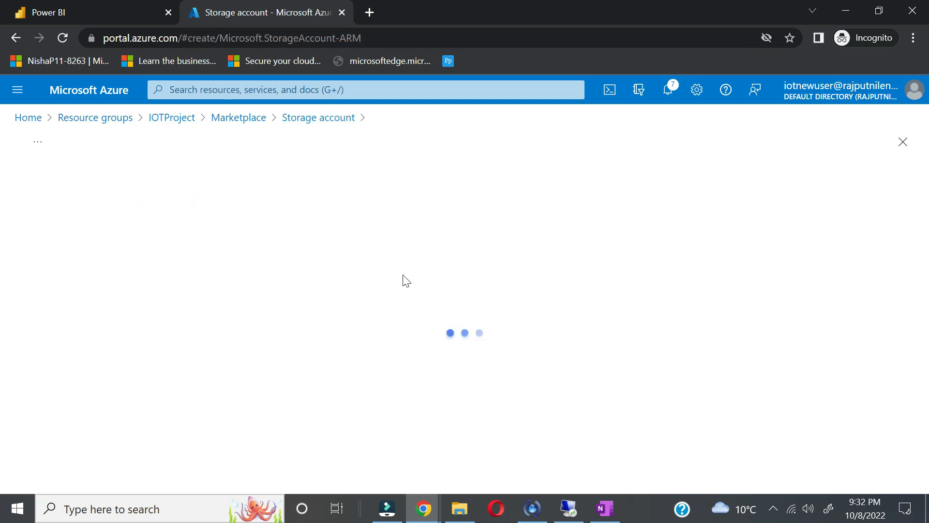
scroll(357, 332, down, 2)
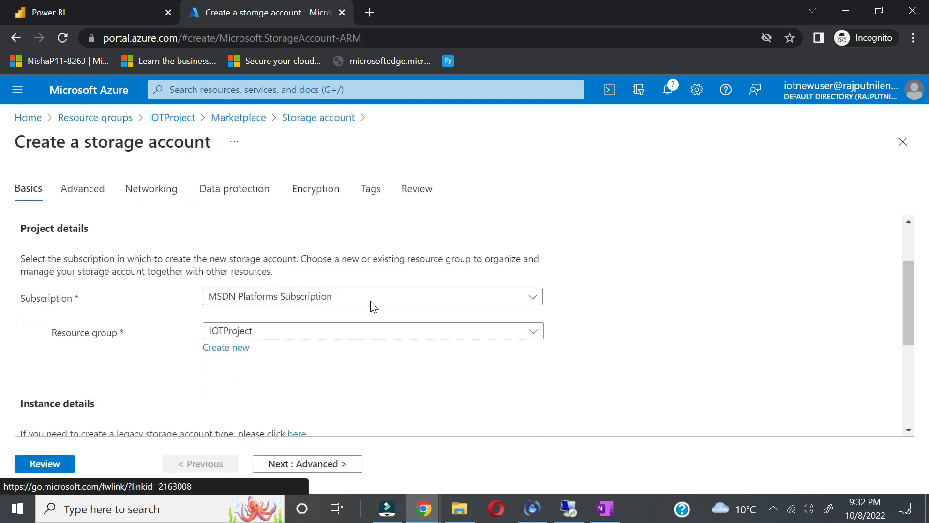
scroll(358, 365, down, 4)
click(337, 313)
text(satestiot)
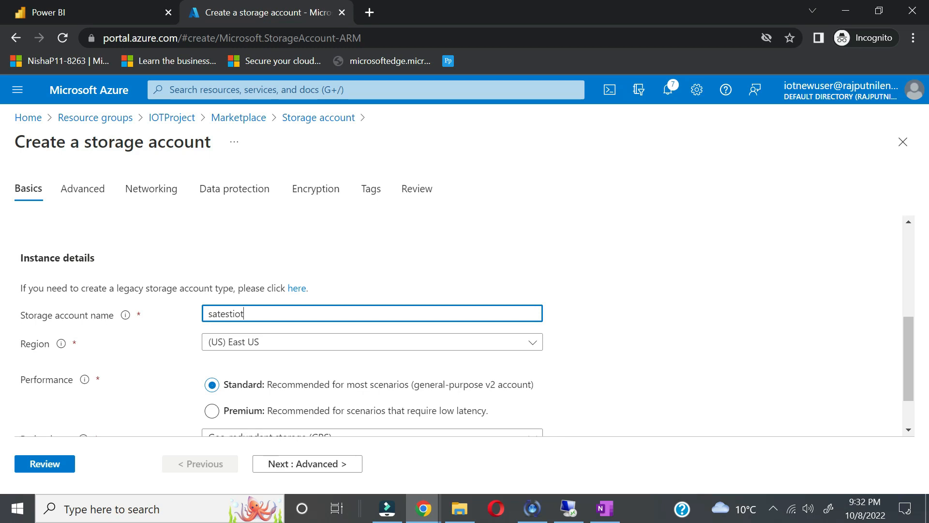
Step: Set the storage account region to (Europe) North Europe and redundancy to LRS
click(508, 347)
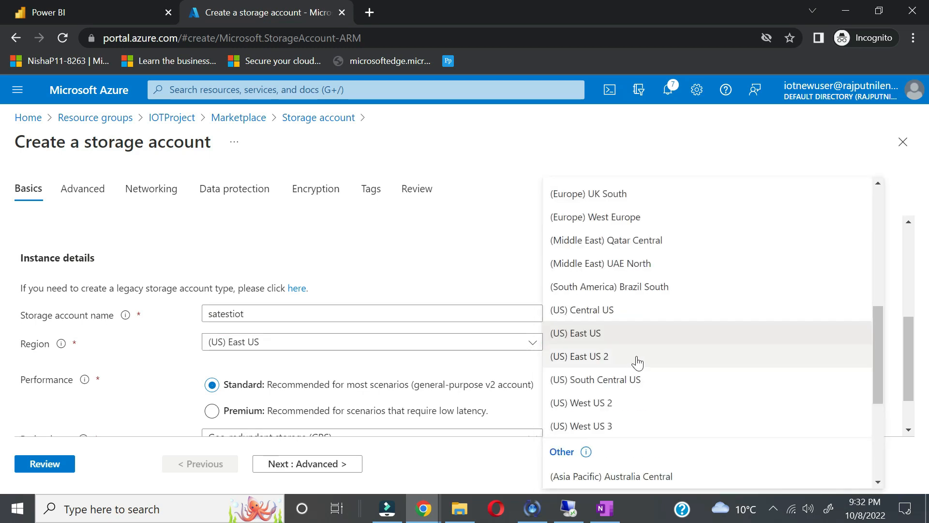
scroll(632, 350, down, 4)
scroll(637, 362, up, 3)
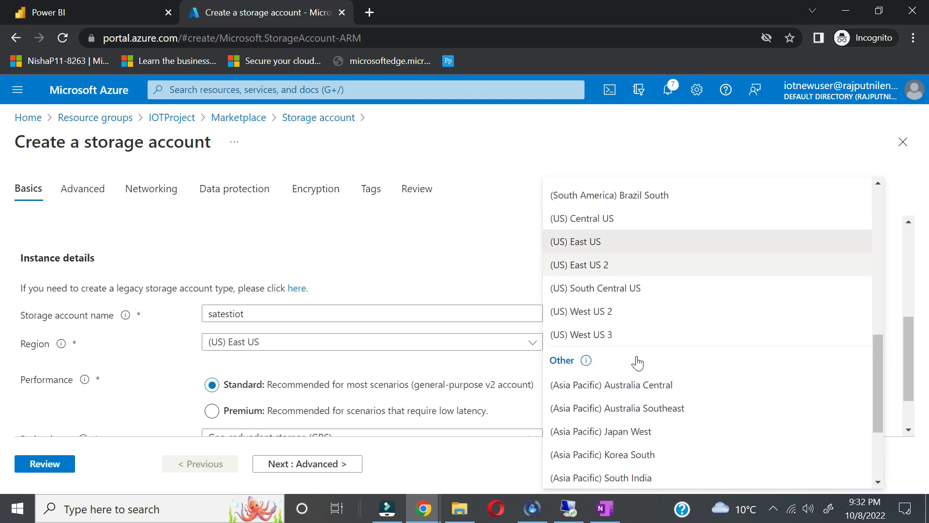
scroll(637, 363, down, 4)
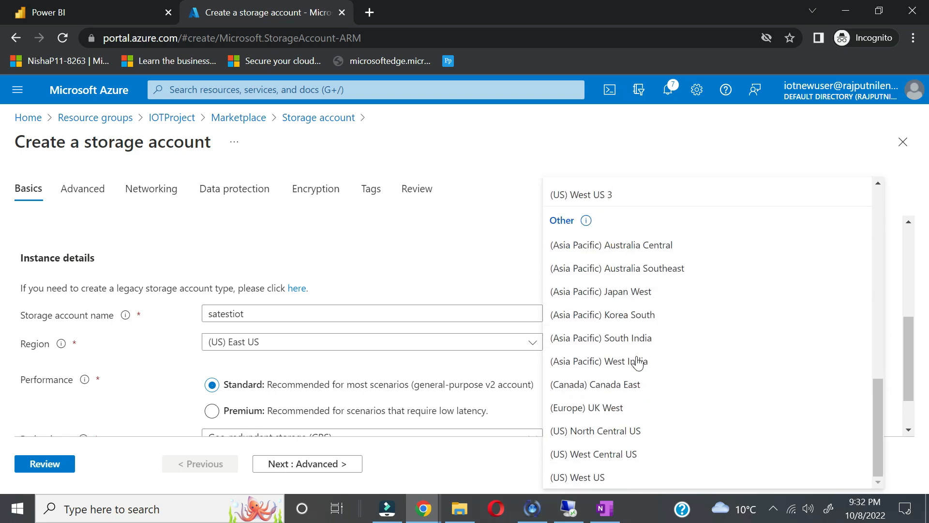
scroll(634, 368, up, 15)
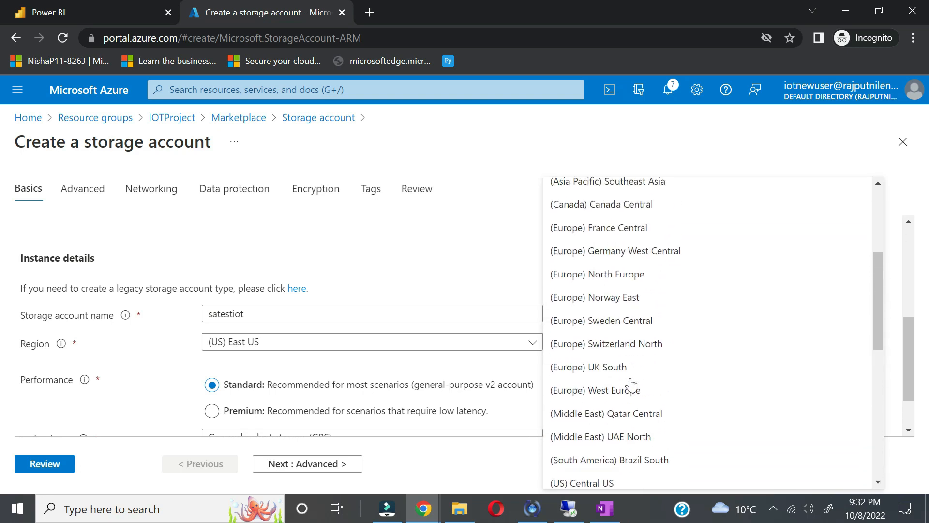
click(581, 186)
text(north)
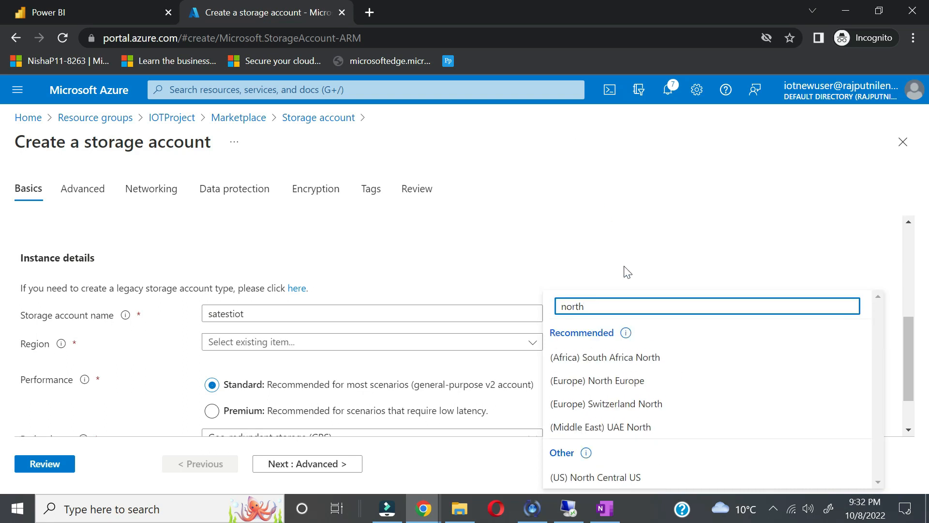
click(587, 380)
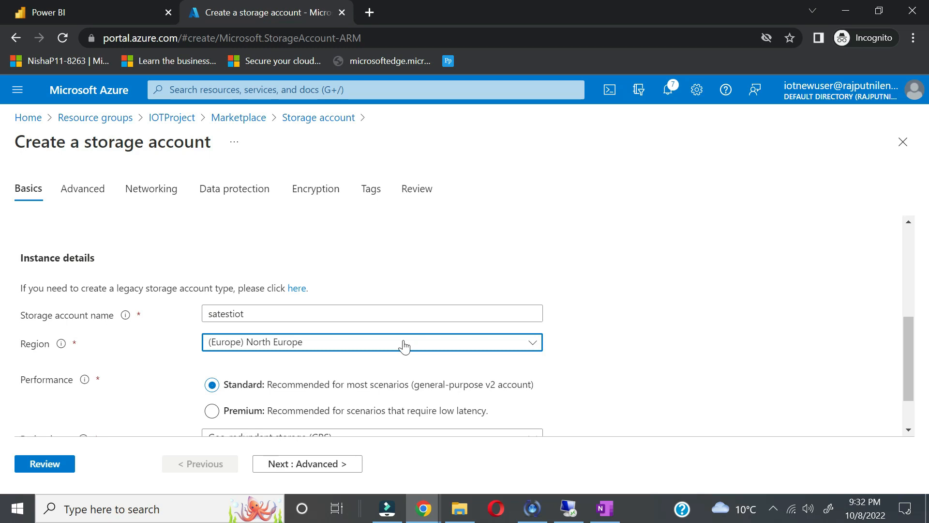
scroll(460, 347, down, 1)
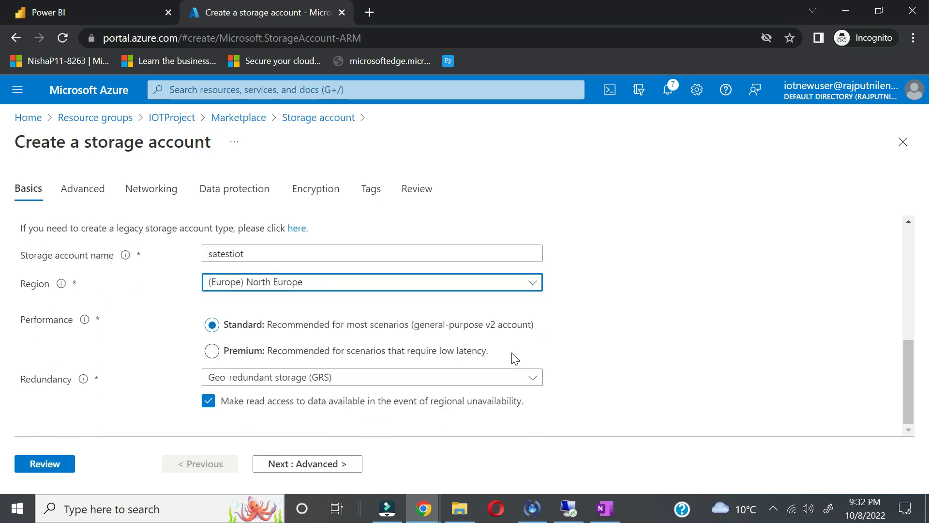
click(523, 377)
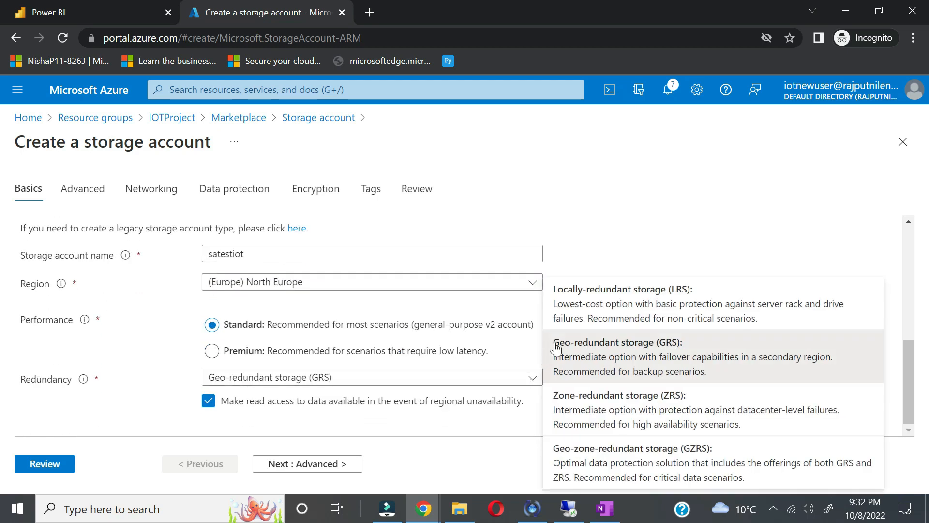
click(625, 311)
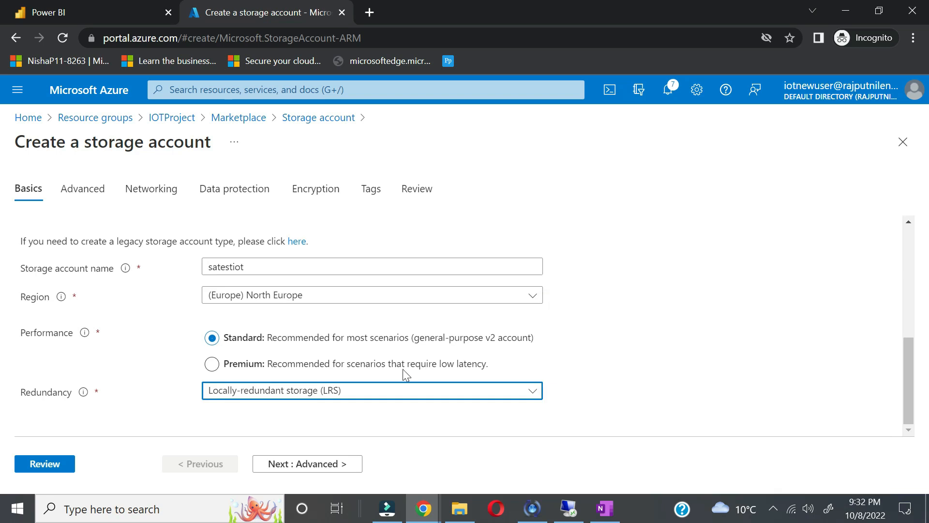
click(304, 471)
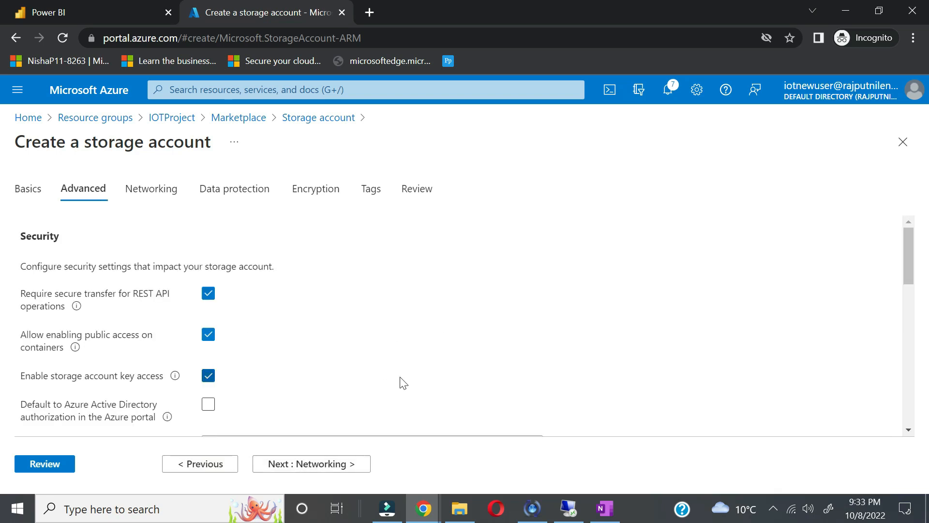
Step: Turn off secure transfer required for REST API operations on the Advanced settings
scroll(401, 383, down, 2)
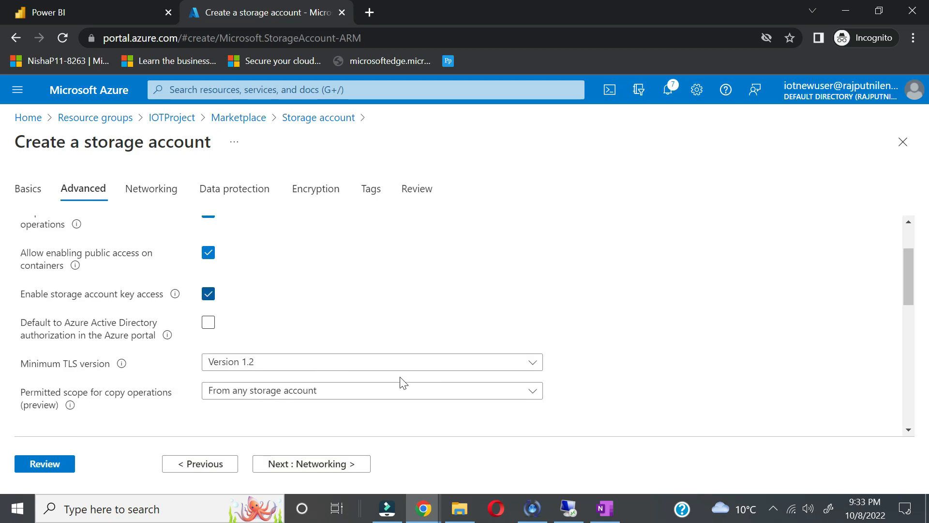
scroll(360, 307, up, 2)
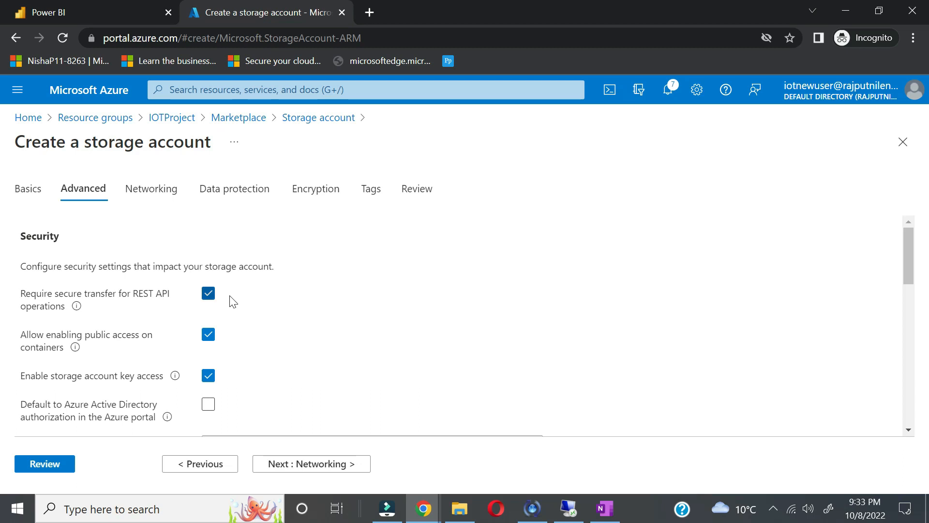
click(210, 295)
scroll(393, 342, down, 2)
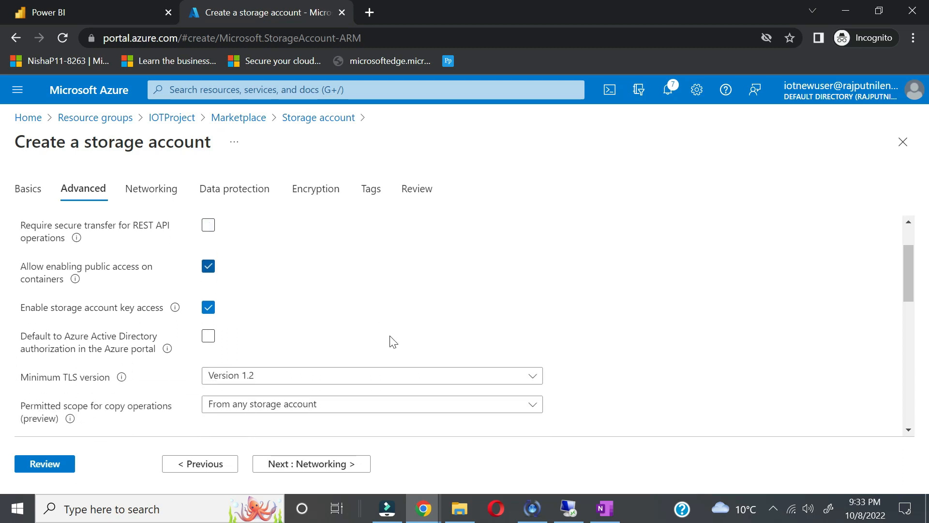
scroll(394, 342, down, 1)
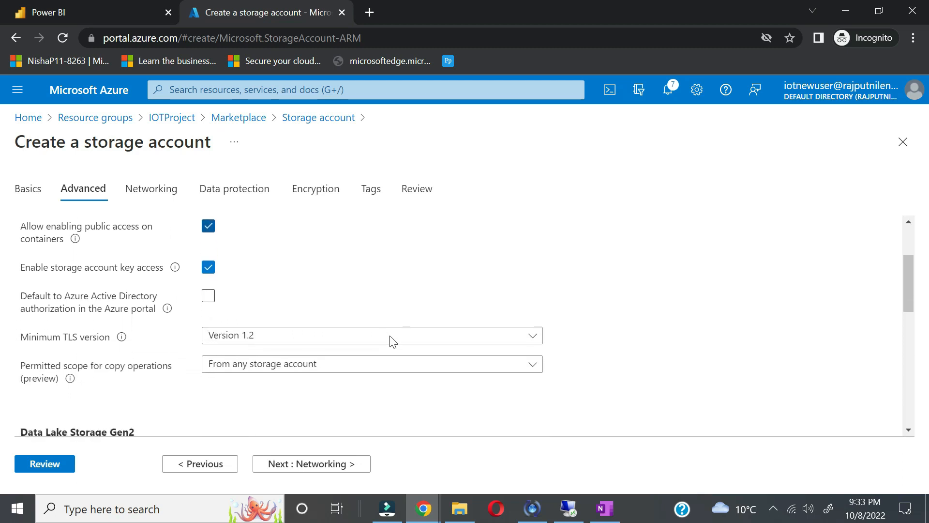
scroll(379, 394, down, 5)
scroll(460, 325, down, 1)
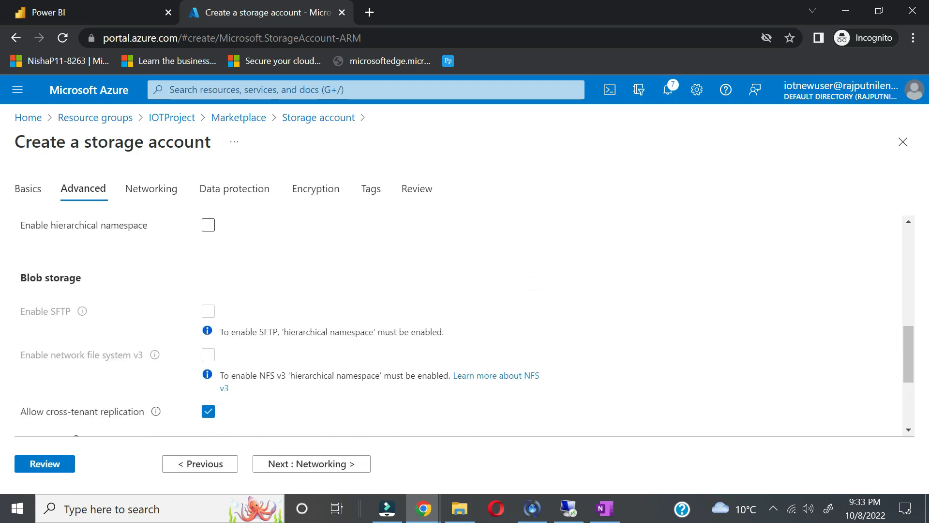
scroll(334, 426, down, 2)
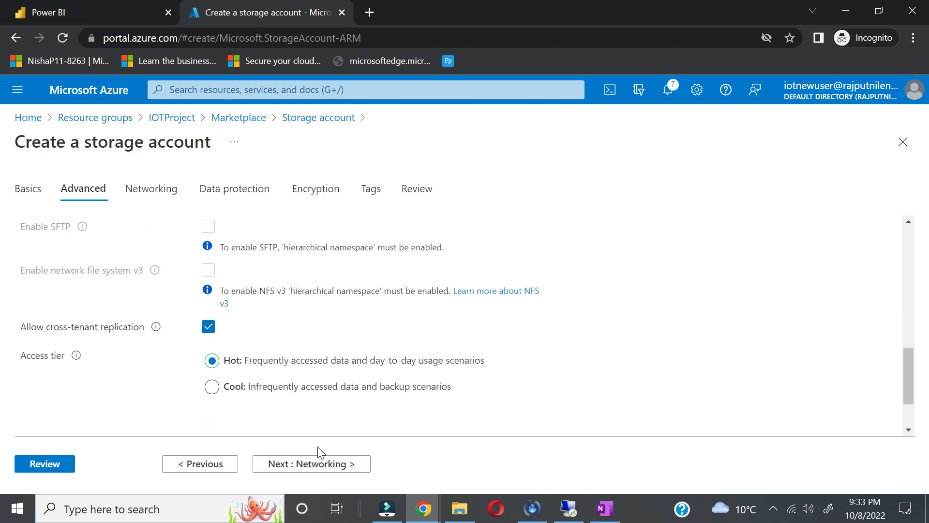
scroll(391, 339, down, 2)
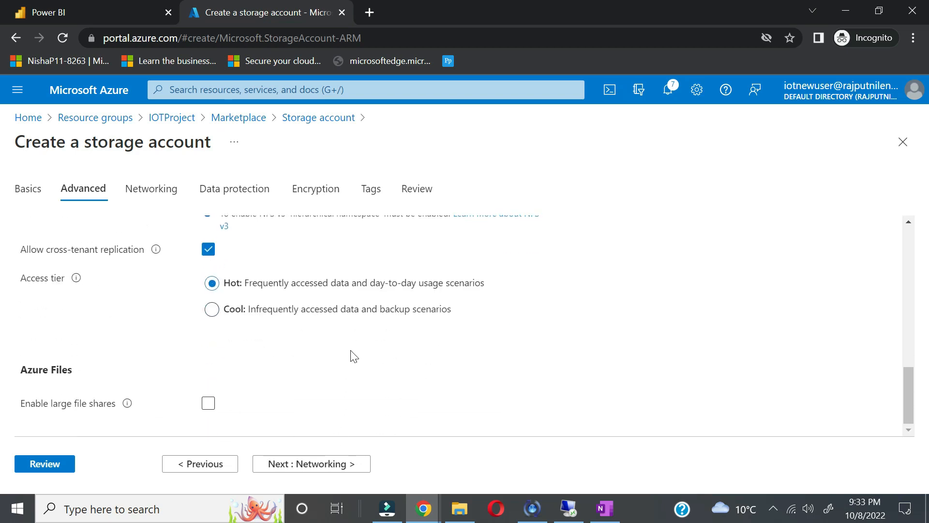
scroll(354, 357, up, 4)
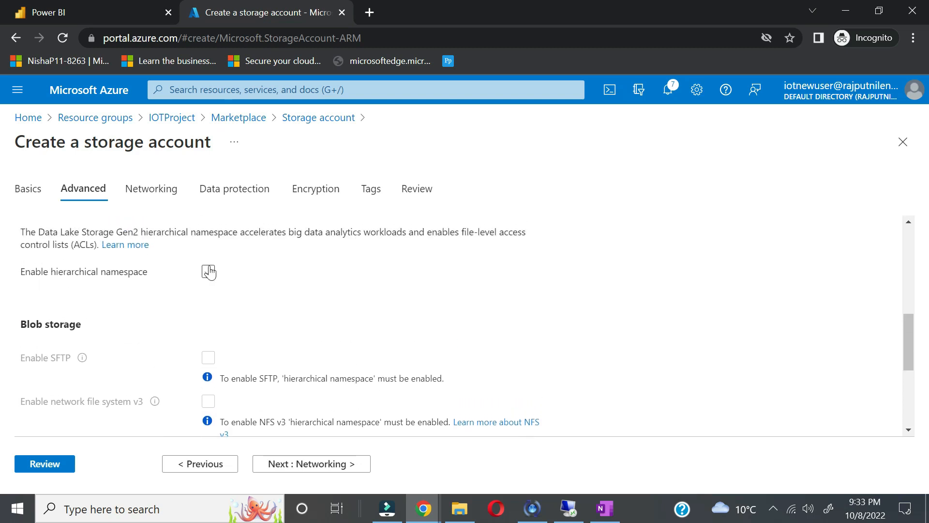
Step: Enable the hierarchical namespace for Data Lake Storage Gen2, keeping the Hot access tier
click(208, 259)
scroll(306, 339, down, 1)
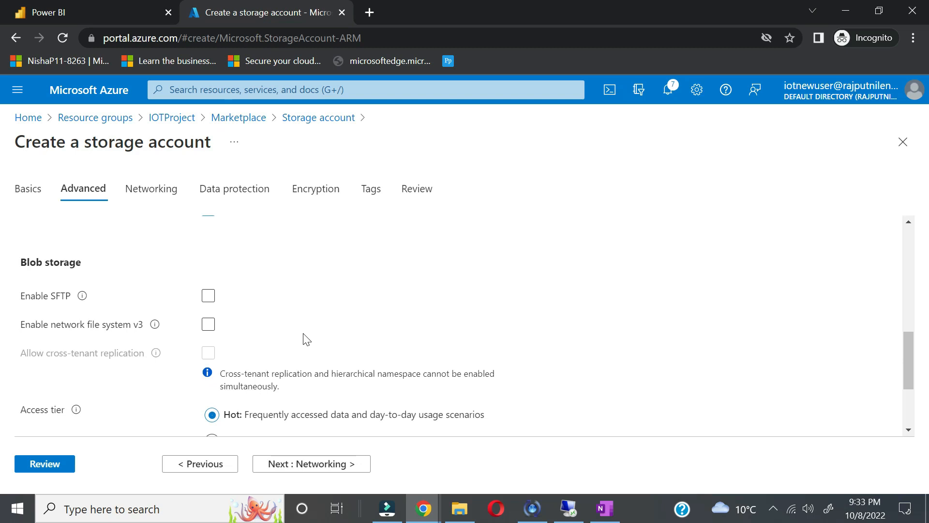
scroll(306, 339, up, 2)
click(208, 304)
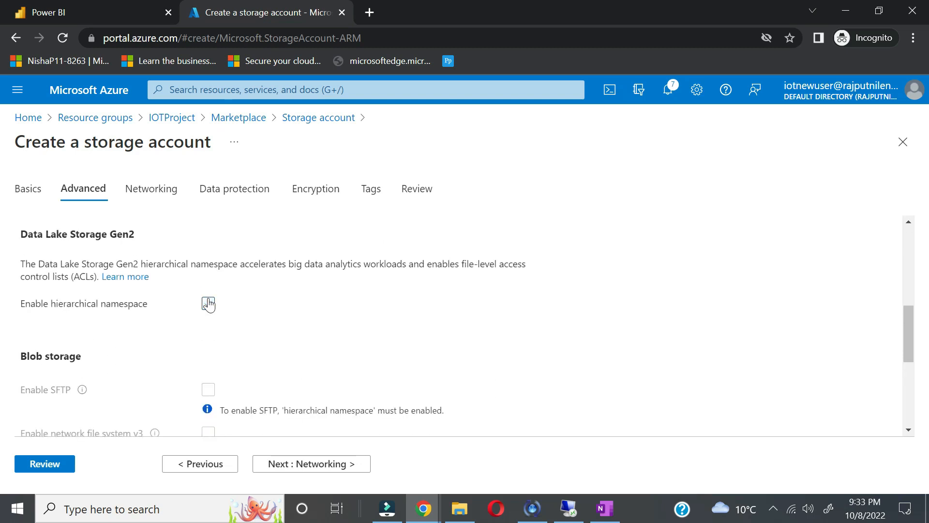
click(209, 304)
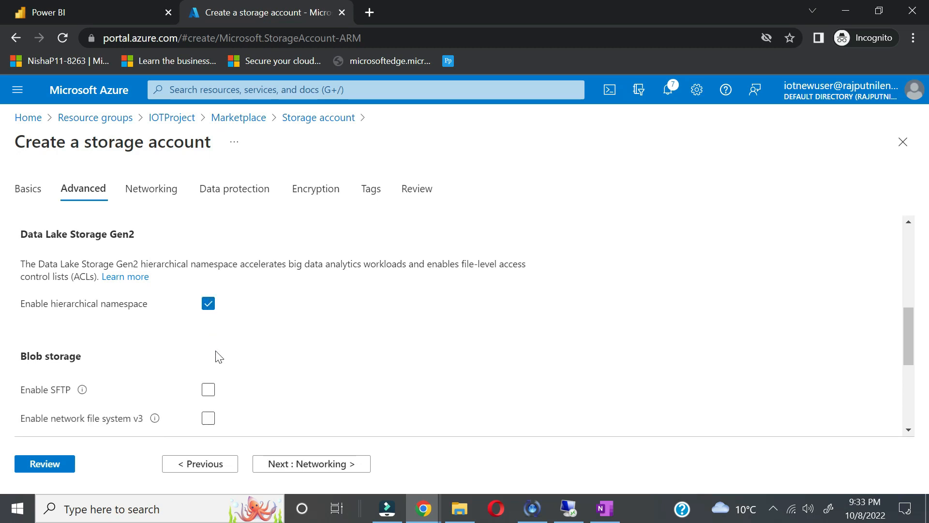
scroll(216, 356, down, 1)
scroll(208, 347, up, 1)
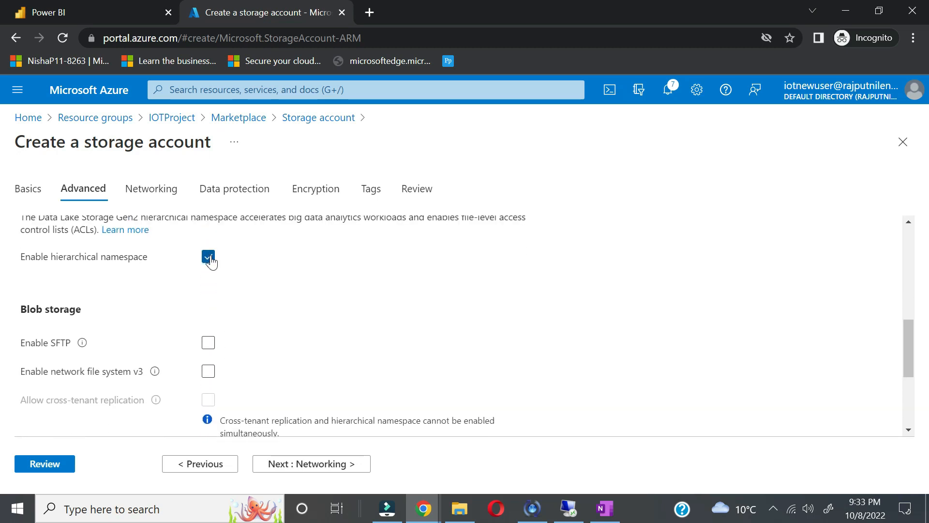
scroll(286, 355, down, 3)
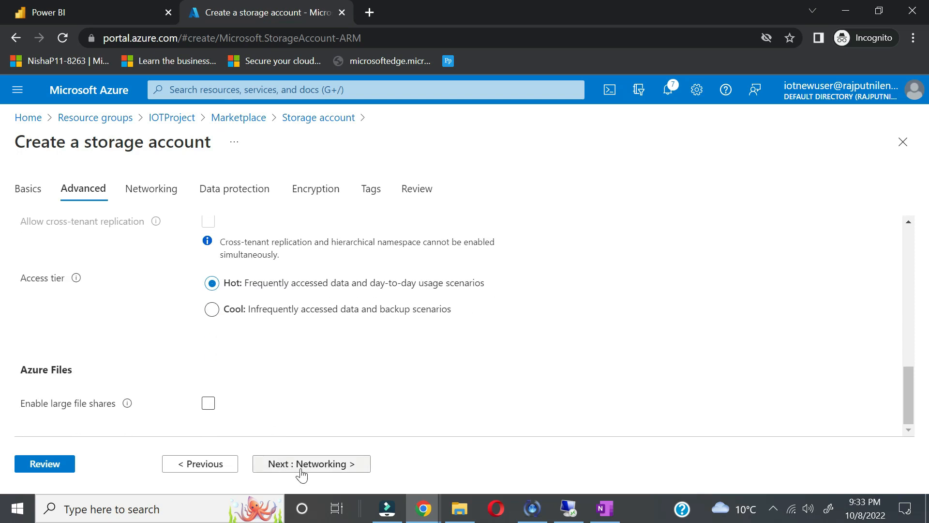
Step: Add the tag iot : iot and create the satestiot storage account after review
click(301, 467)
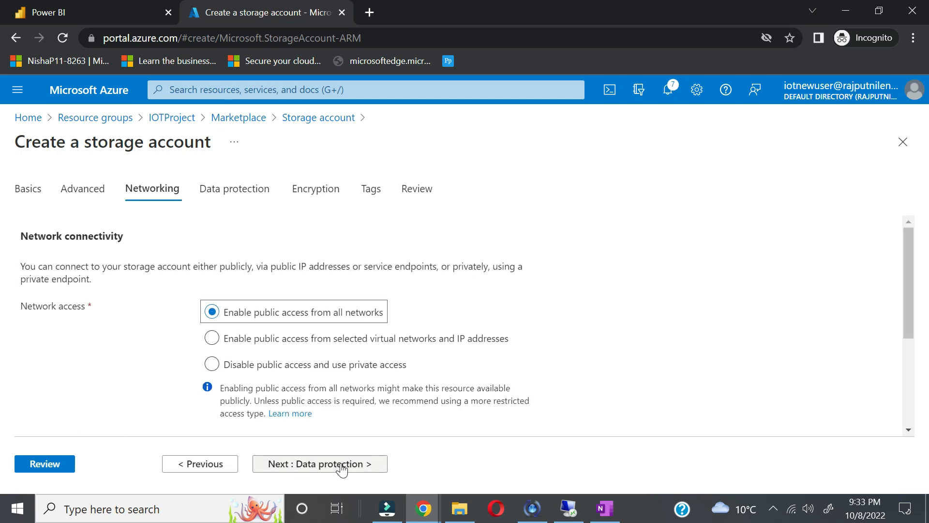
click(341, 466)
click(341, 466)
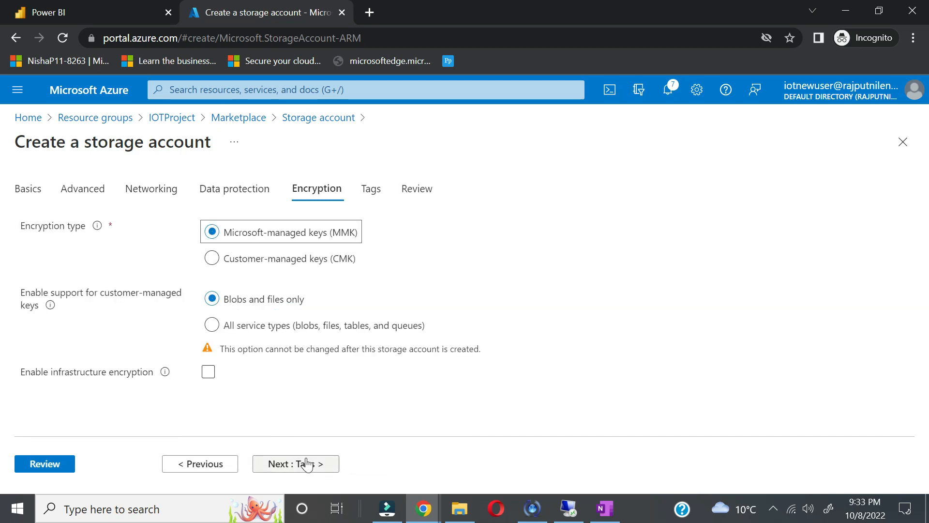
click(303, 463)
click(121, 321)
text(iot)
key(Tab)
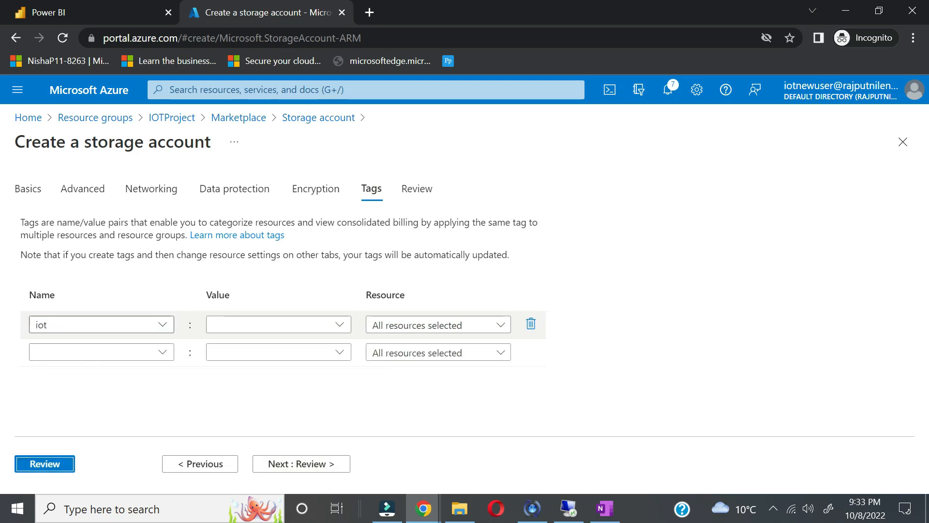
click(266, 327)
text(iot)
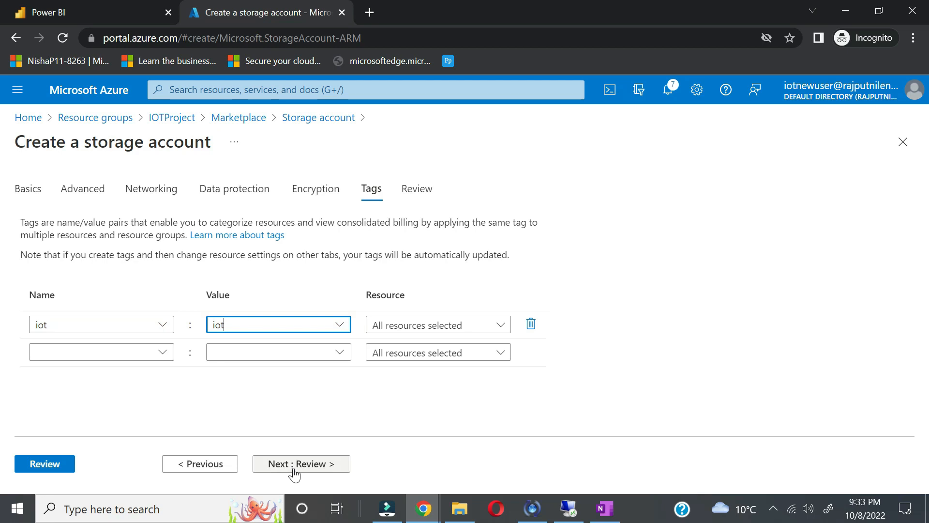
click(293, 467)
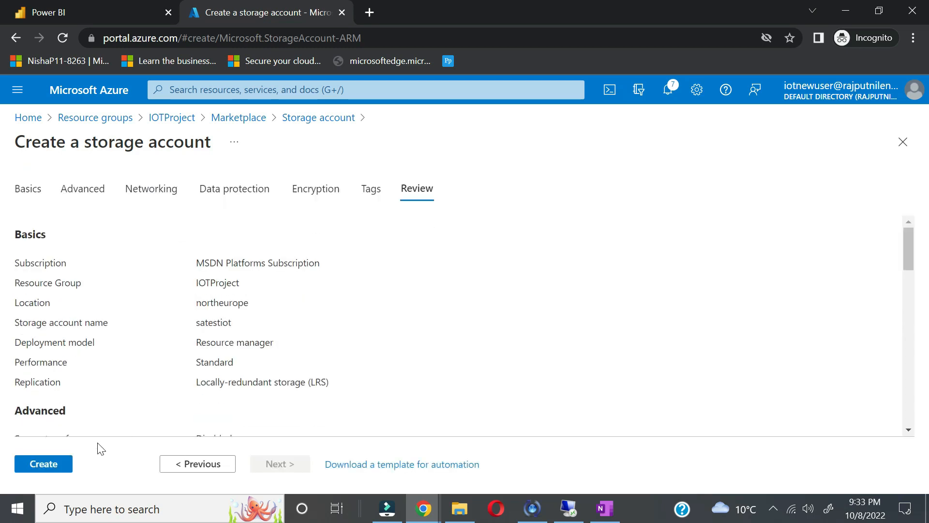
click(58, 466)
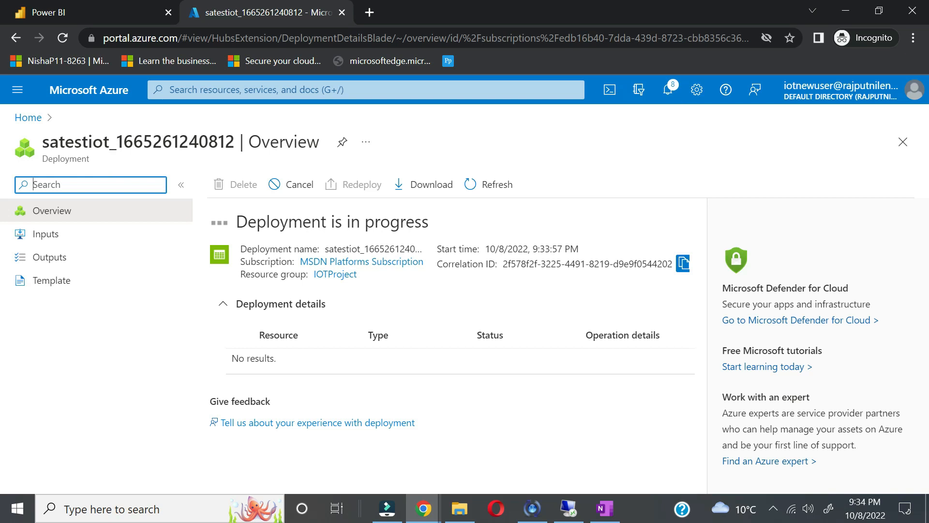
Step: Open testsajob from Home and refresh its overview to confirm it is Running
click(28, 117)
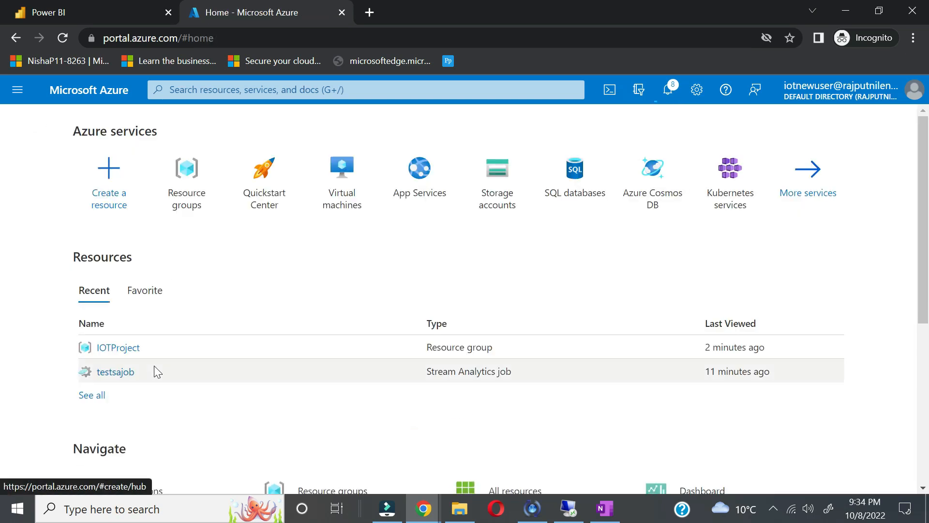
click(119, 375)
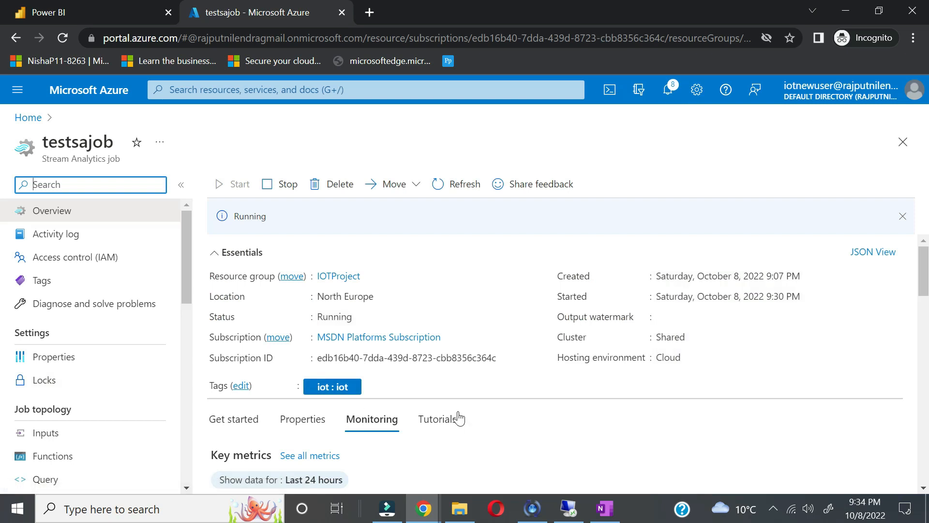
scroll(459, 419, down, 2)
scroll(458, 416, down, 3)
scroll(456, 415, up, 5)
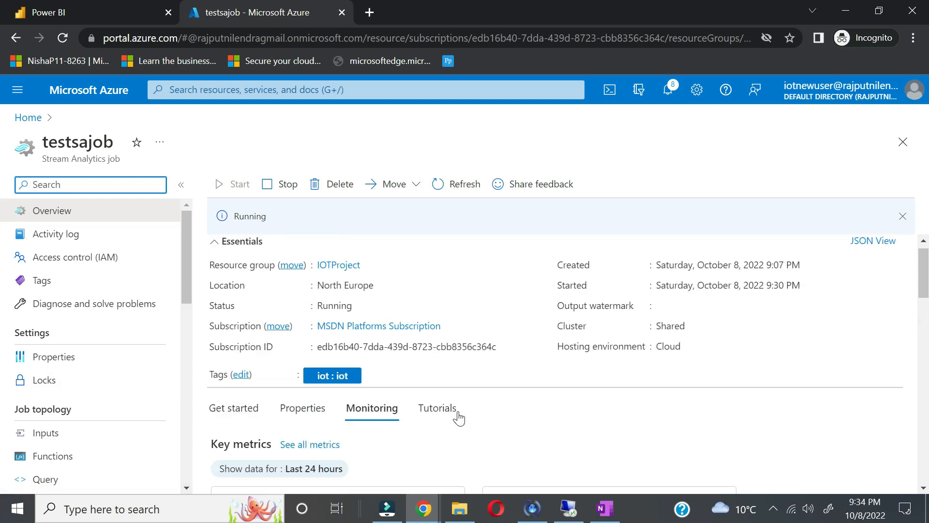
click(464, 186)
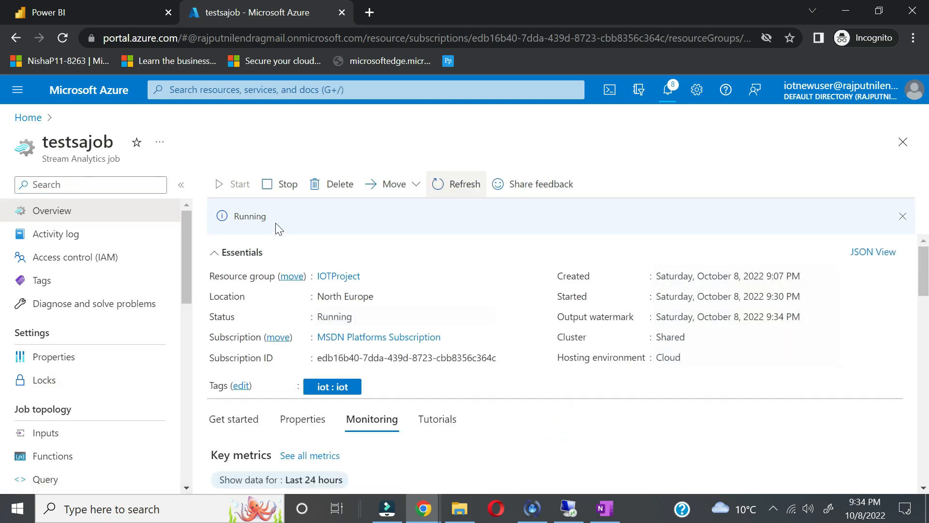
scroll(466, 417, down, 8)
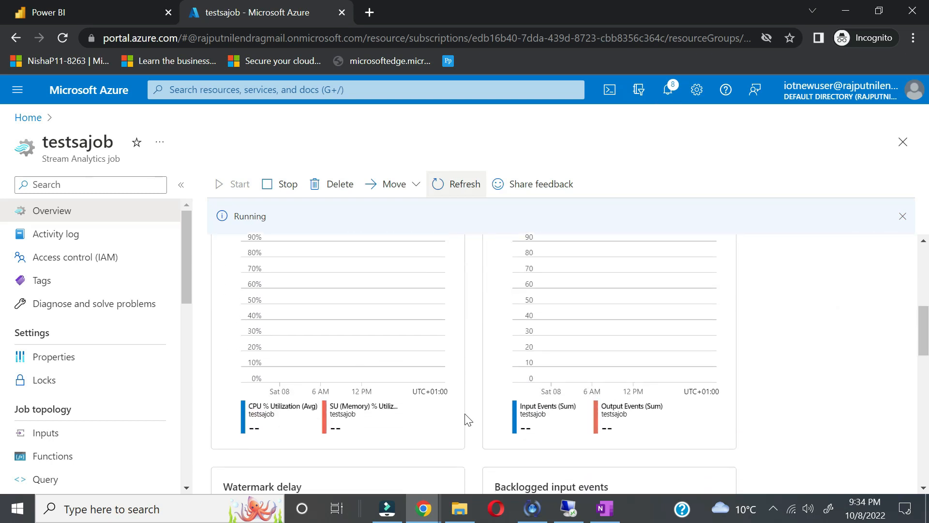
scroll(468, 419, down, 5)
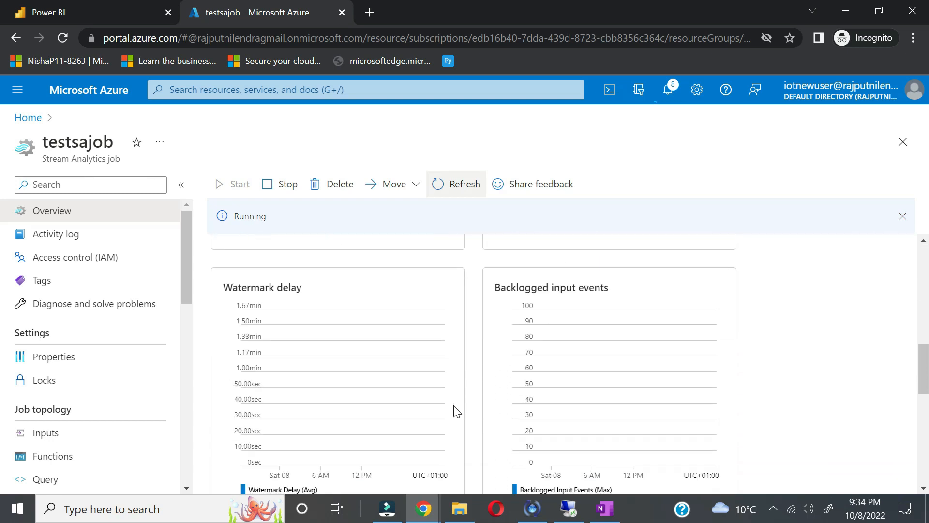
scroll(457, 411, down, 6)
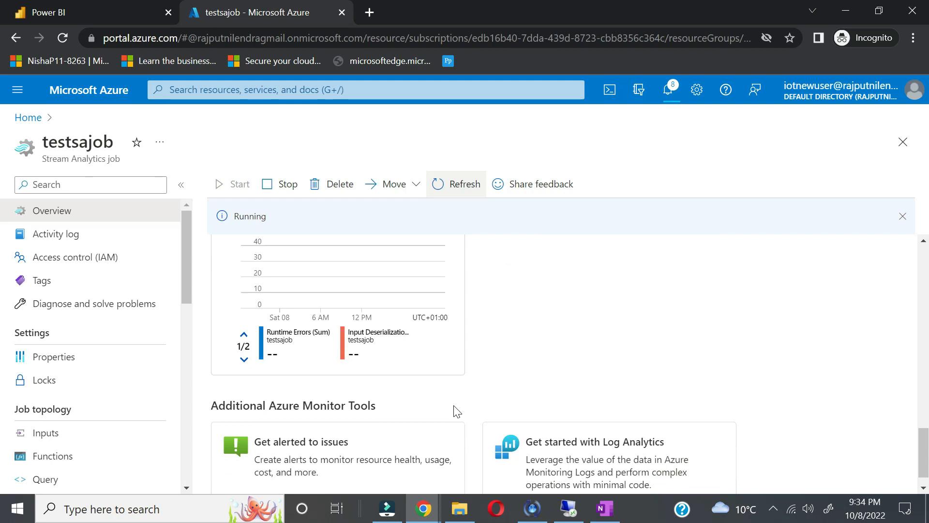
scroll(458, 412, up, 5)
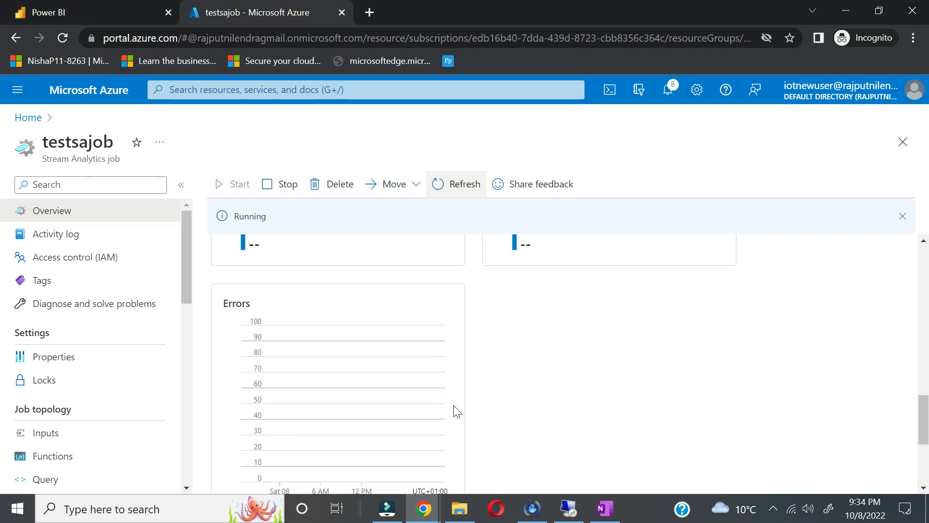
scroll(457, 411, up, 5)
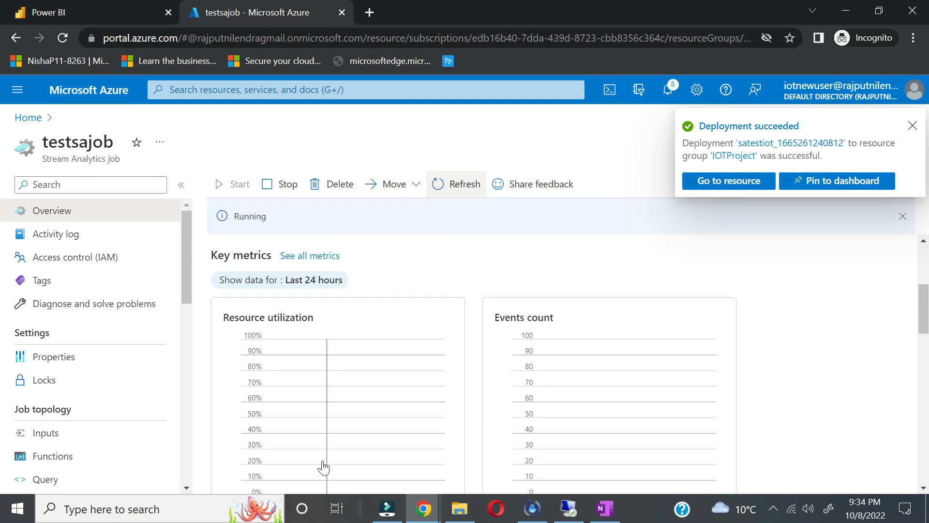
scroll(326, 473, down, 3)
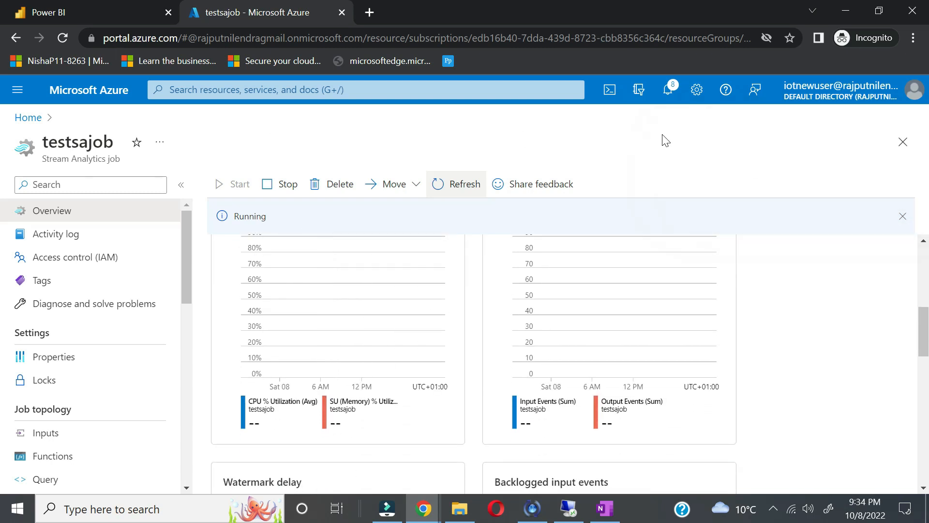
Step: Open satestiot from Notifications and reveal its key1 value on the Access keys page
click(669, 89)
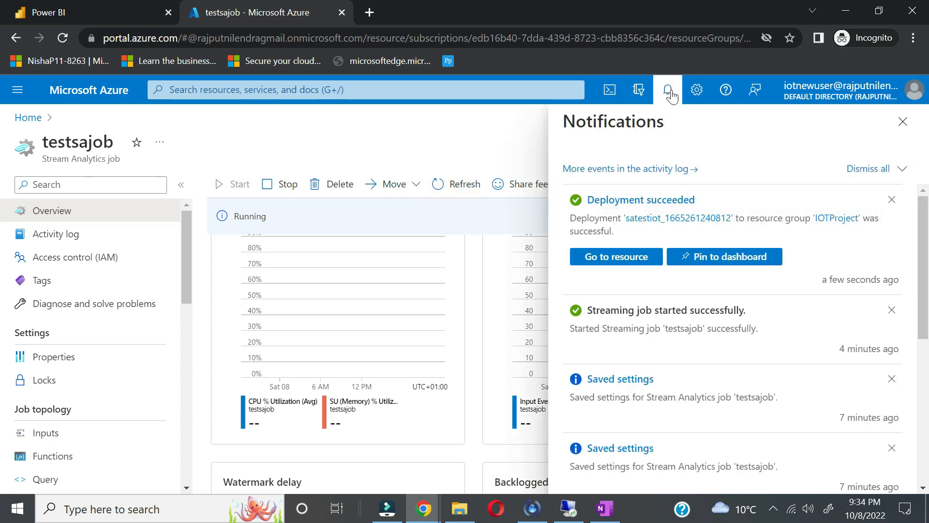
click(626, 260)
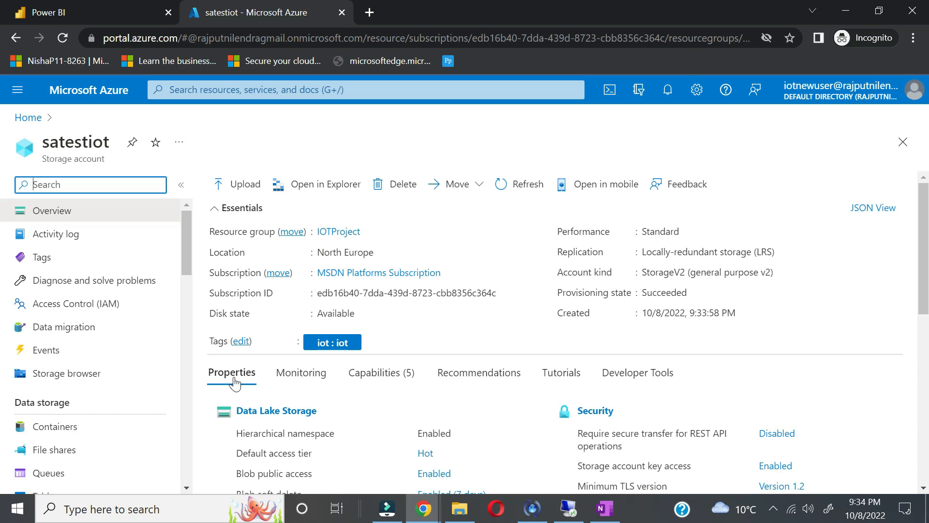
scroll(155, 412, down, 10)
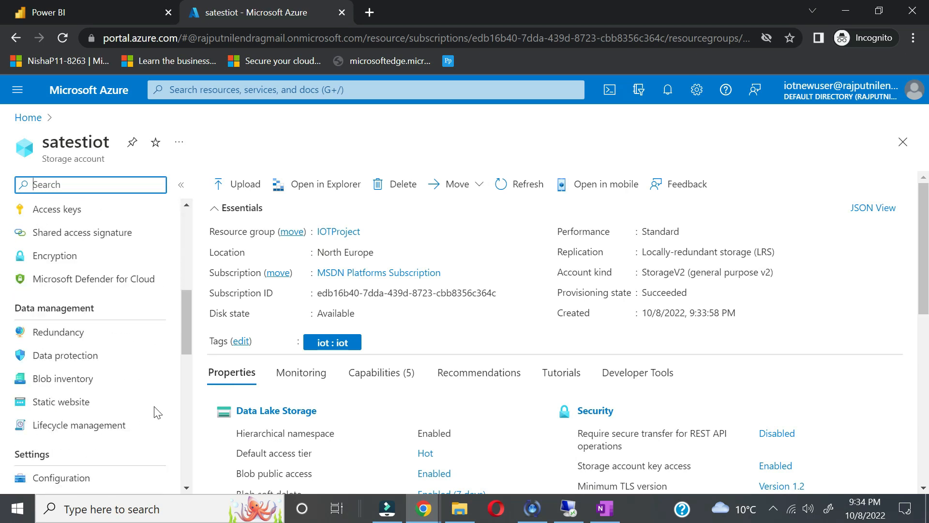
scroll(155, 412, up, 4)
scroll(154, 411, up, 3)
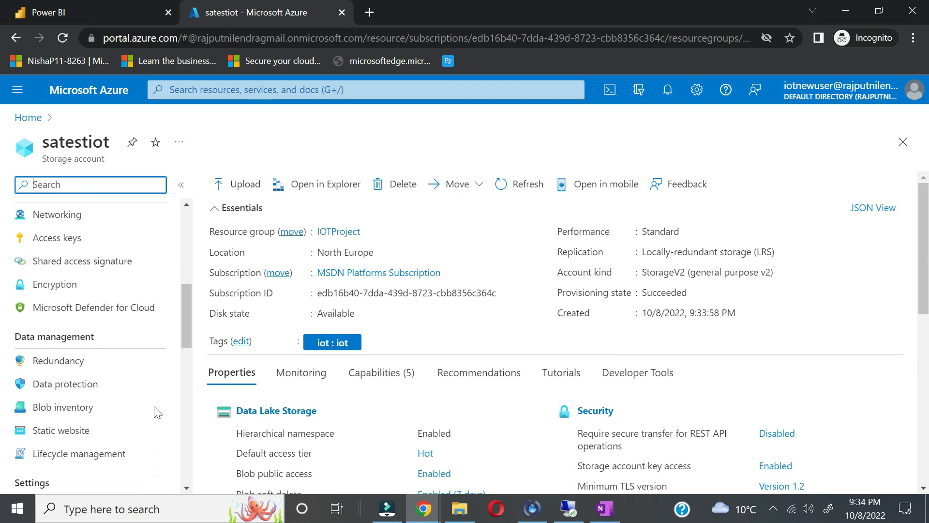
click(104, 317)
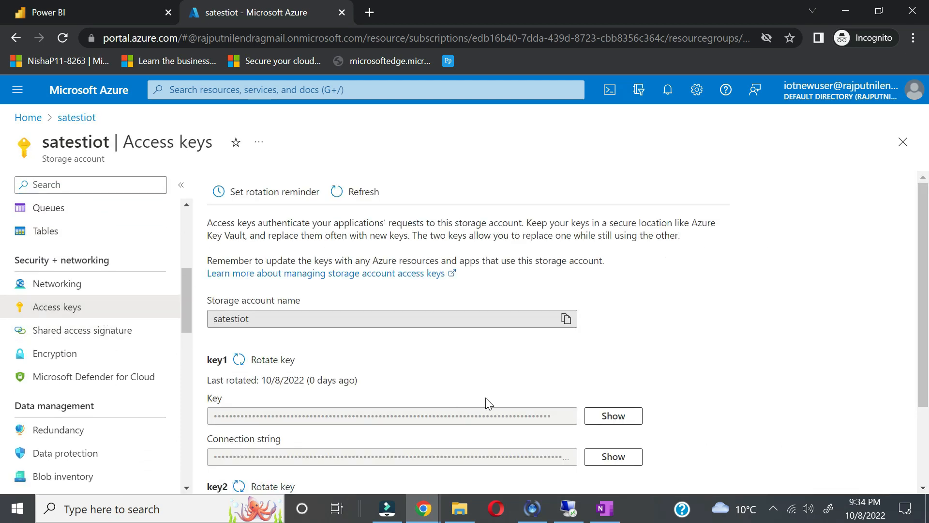
click(613, 418)
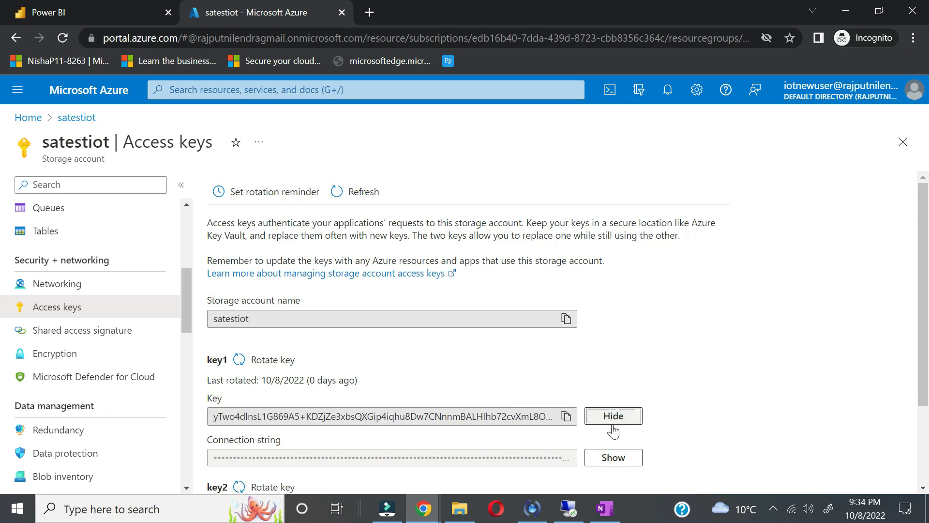
click(605, 508)
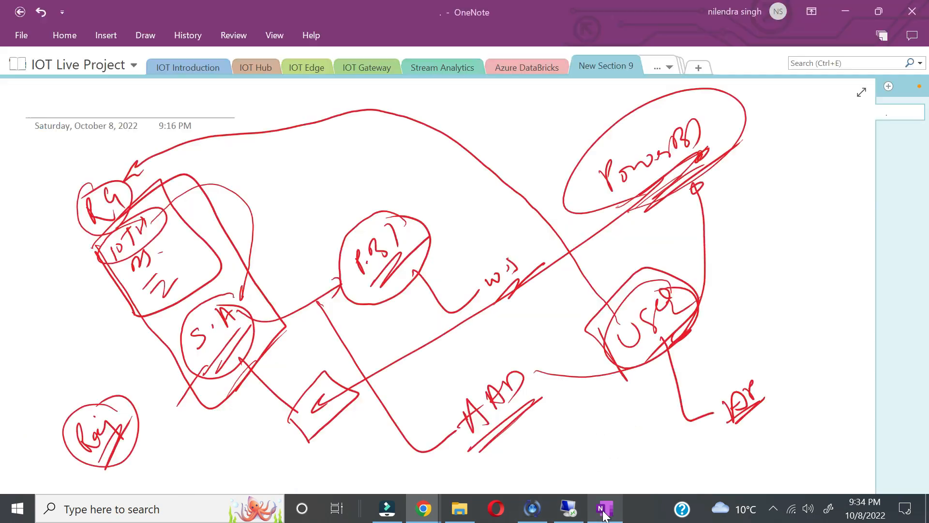
Step: In the OneNote saved-keys section, paste the copied key1 below the Dps pk line
click(670, 66)
click(685, 265)
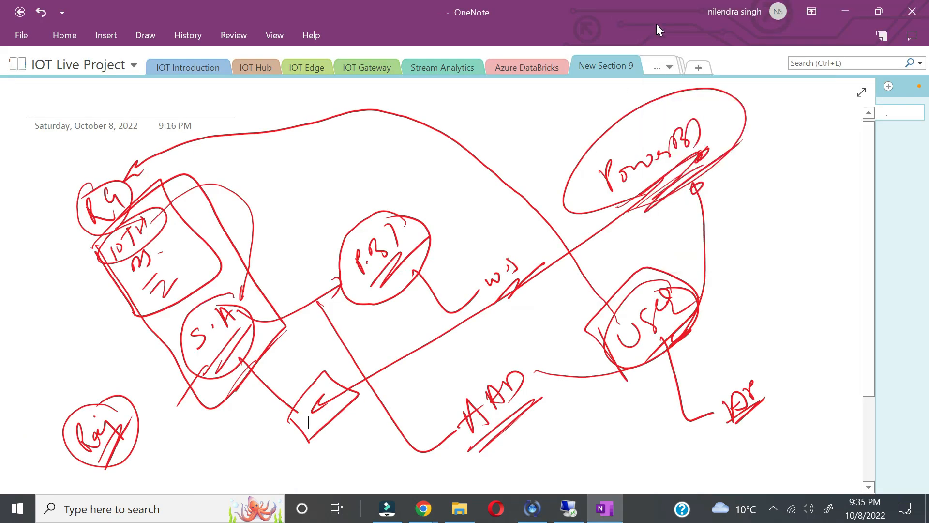
click(655, 69)
click(708, 253)
scroll(532, 227, down, 3)
click(534, 217)
key(Return)
key(ctrl+v)
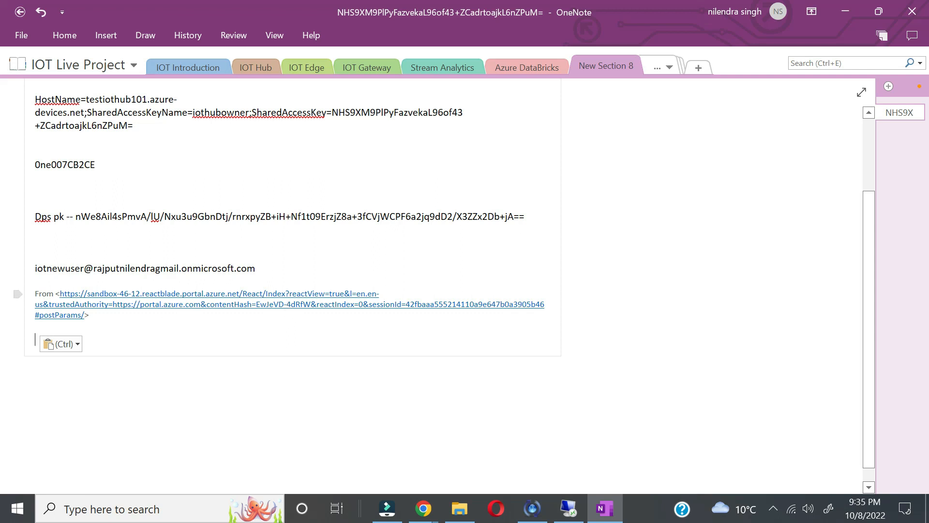
key(alt+Tab)
click(567, 416)
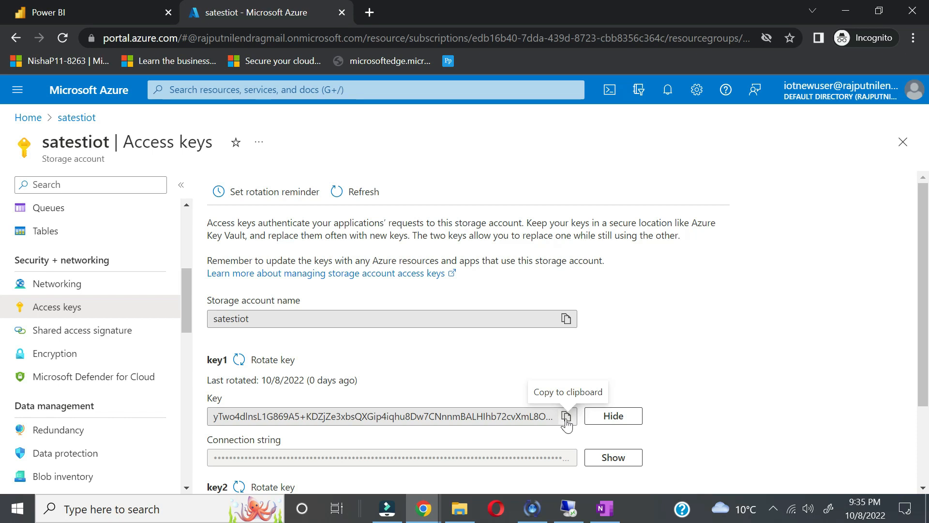
key(alt+Tab)
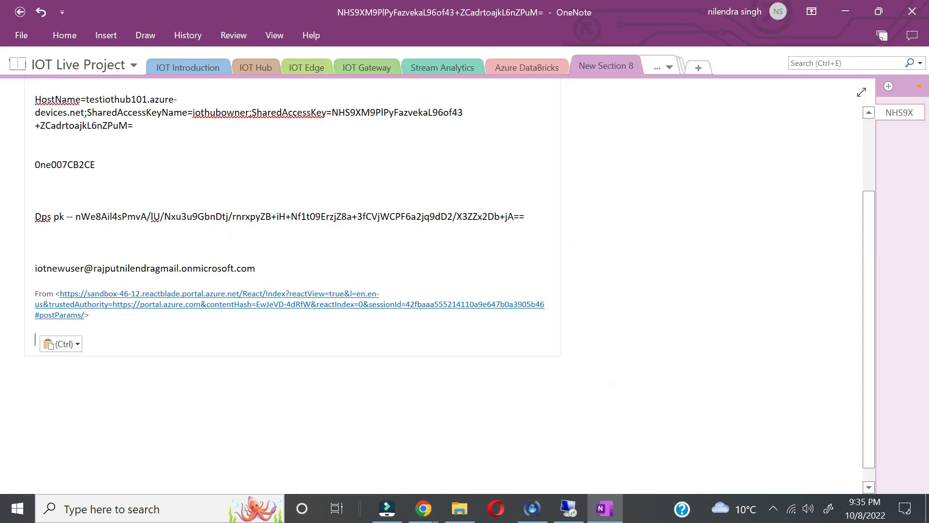
drag(36, 340, 36, 282)
key(ctrl+v)
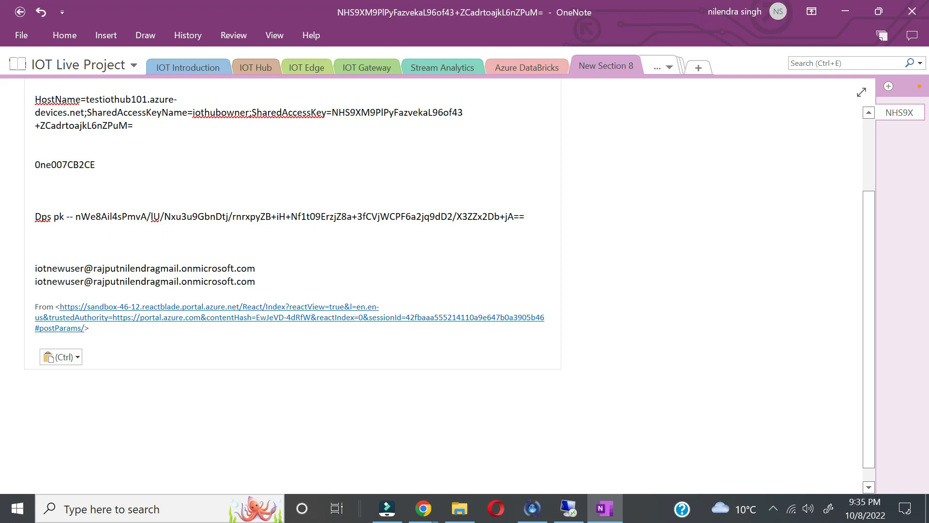
Step: Paste the full key1 value into the notes and delete the pasted 'From' source link
key(alt+Tab)
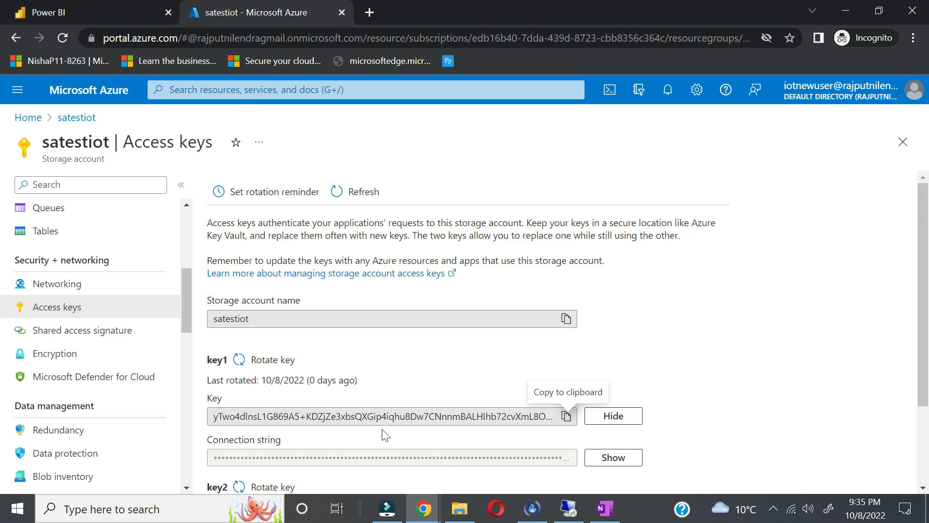
drag(549, 417, 213, 416)
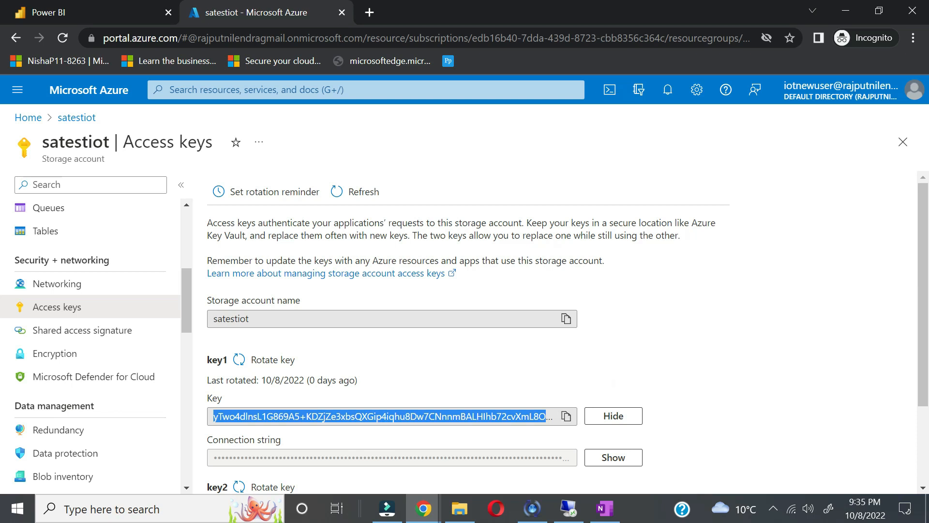
key(alt+Tab)
key(Return)
key(Return)
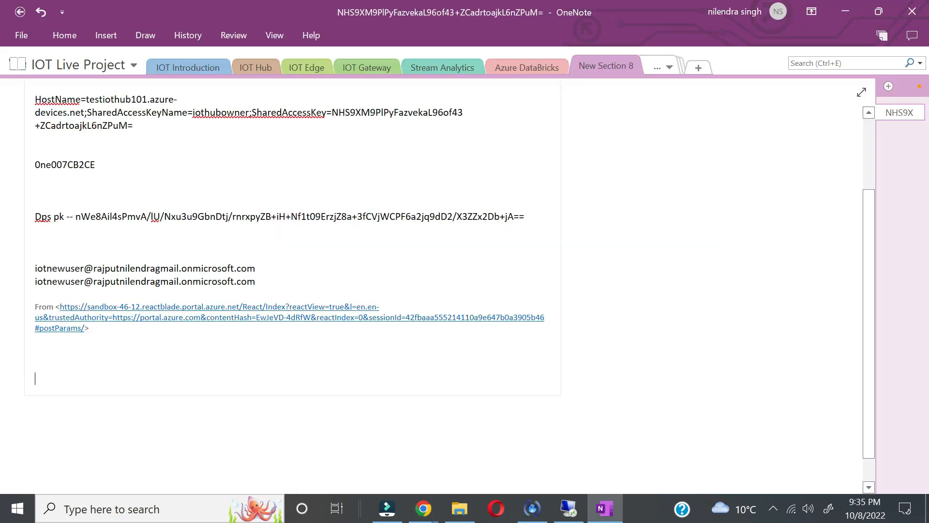
key(ctrl+v)
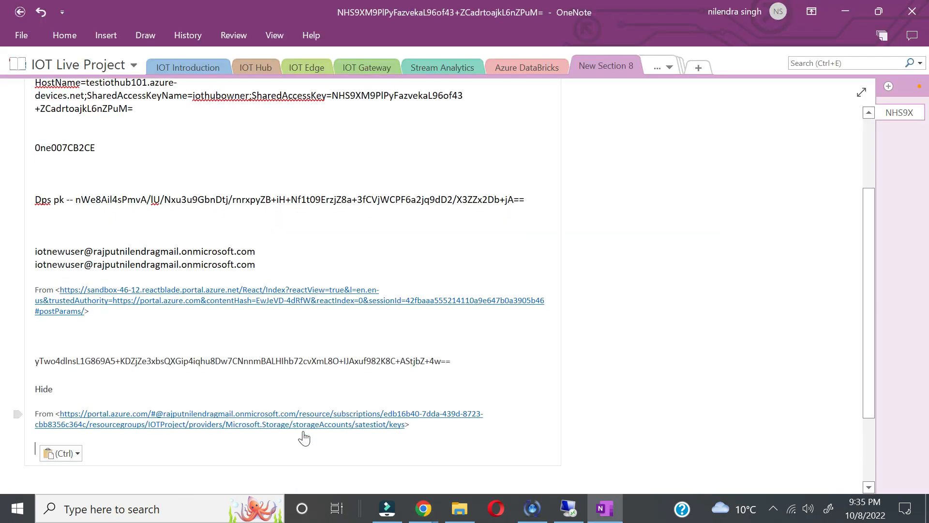
key(ctrl+a)
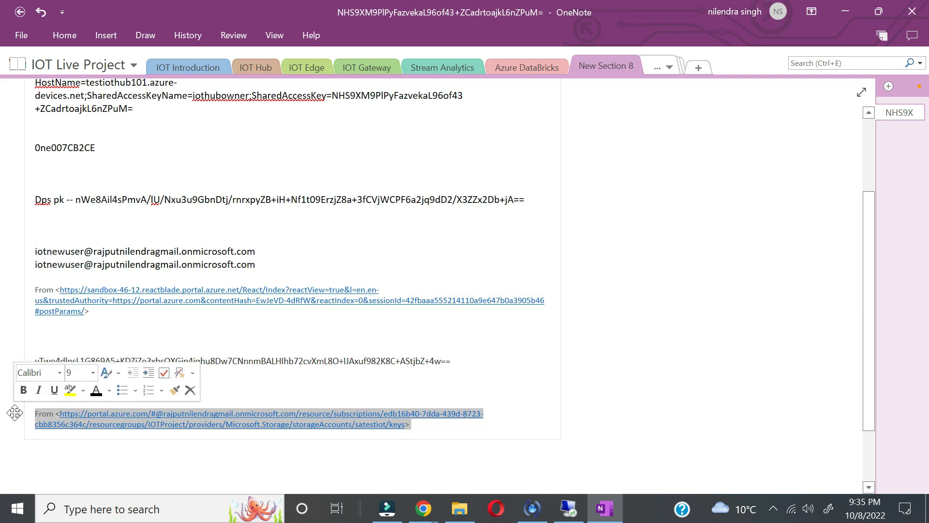
key(Delete)
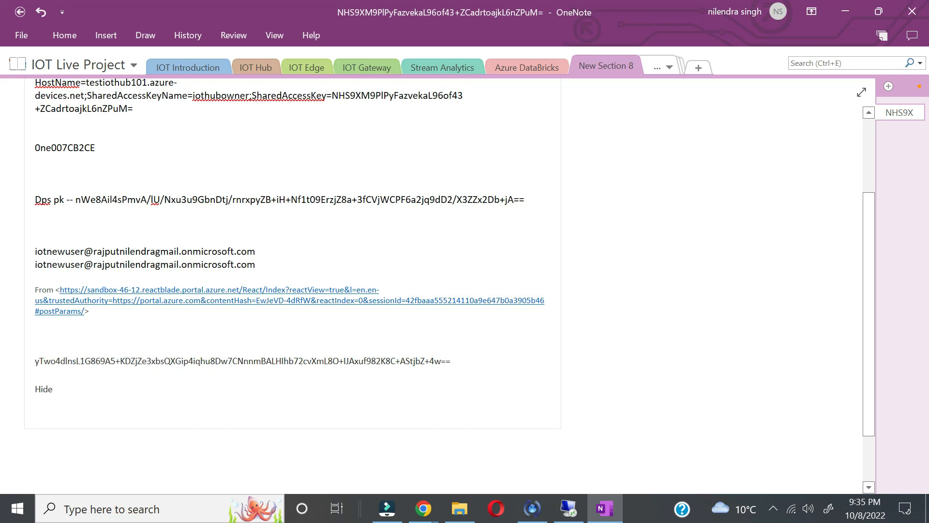
key(alt+Tab)
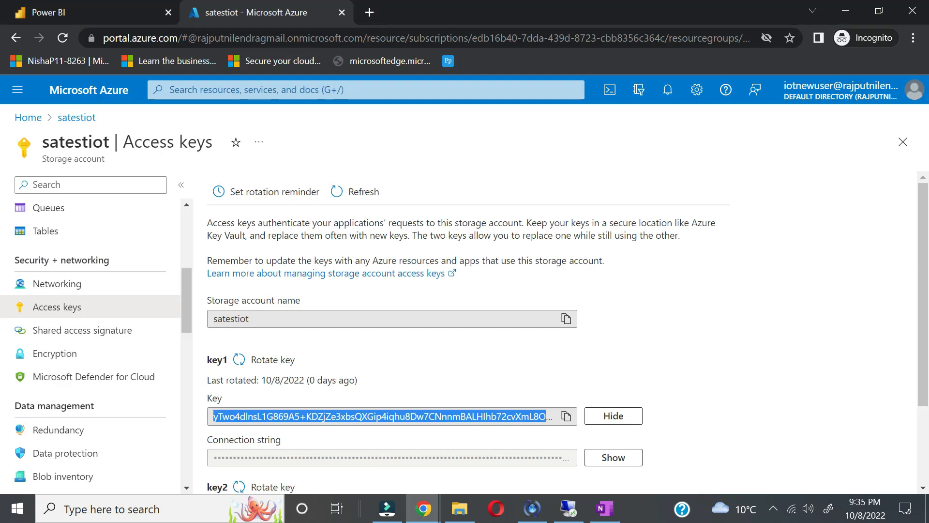
Step: Return to testsajob and refresh its overview to check that it is running
click(16, 38)
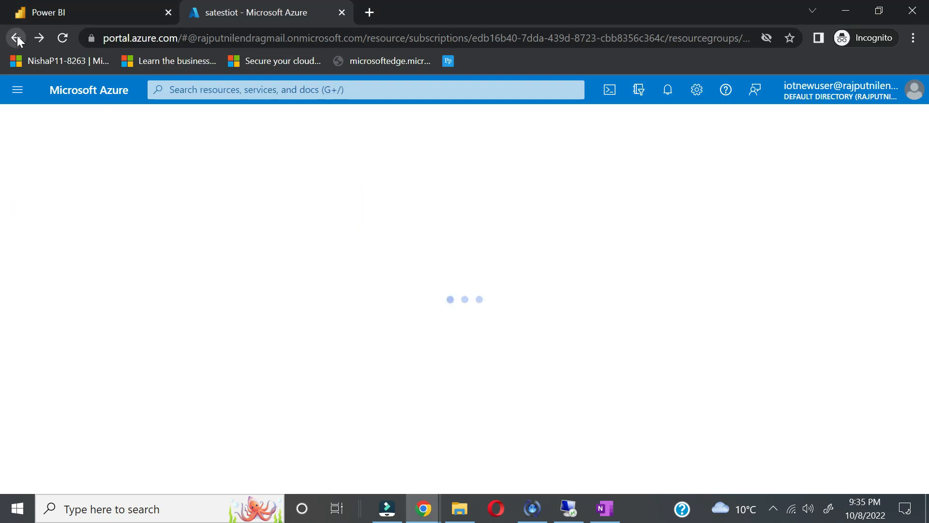
click(17, 38)
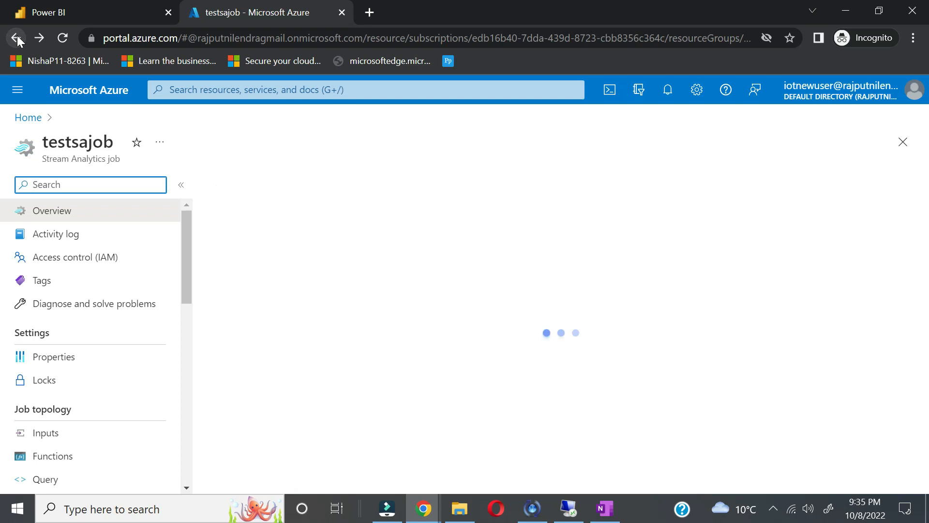
scroll(475, 441, down, 7)
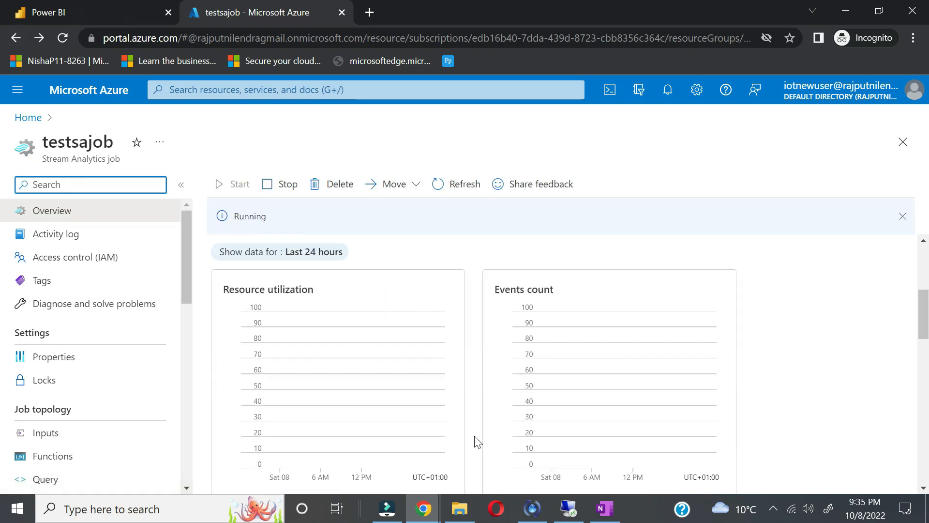
scroll(476, 442, up, 3)
scroll(477, 442, up, 2)
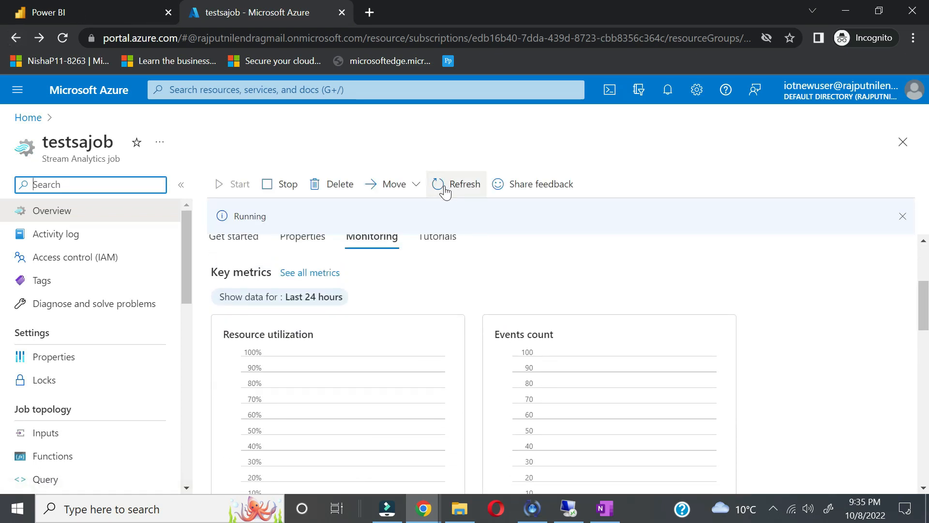
click(449, 187)
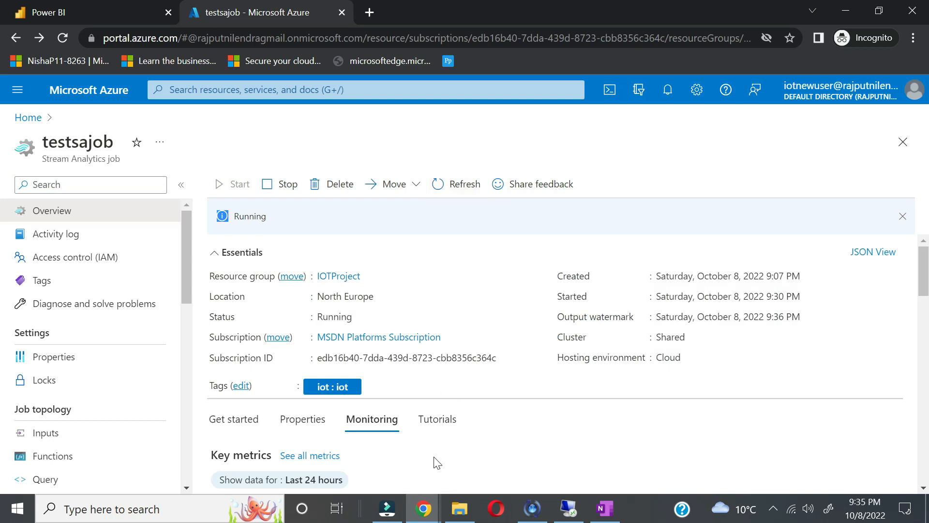
scroll(436, 460, down, 6)
scroll(436, 457, up, 1)
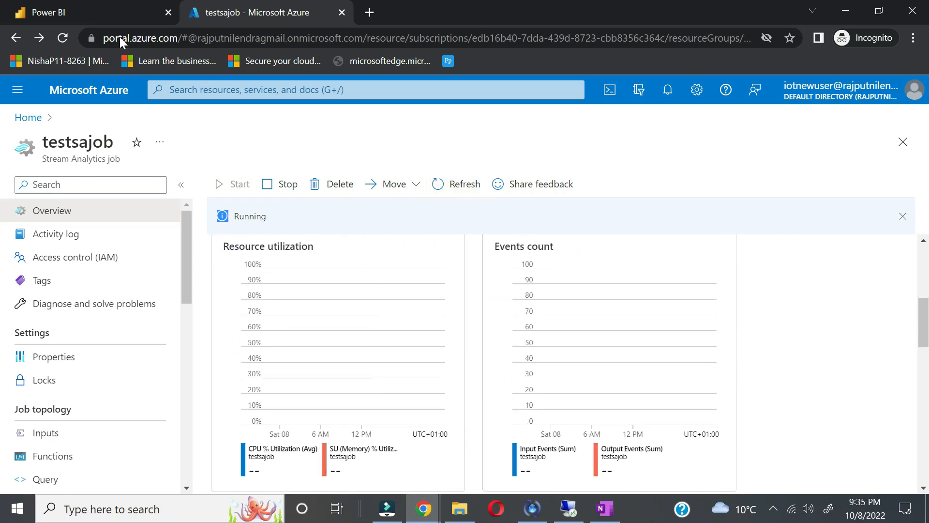
Step: In Power BI's testiotworkspace, filter to Datasets + dataflows and open the avgtemps actions menu
click(51, 13)
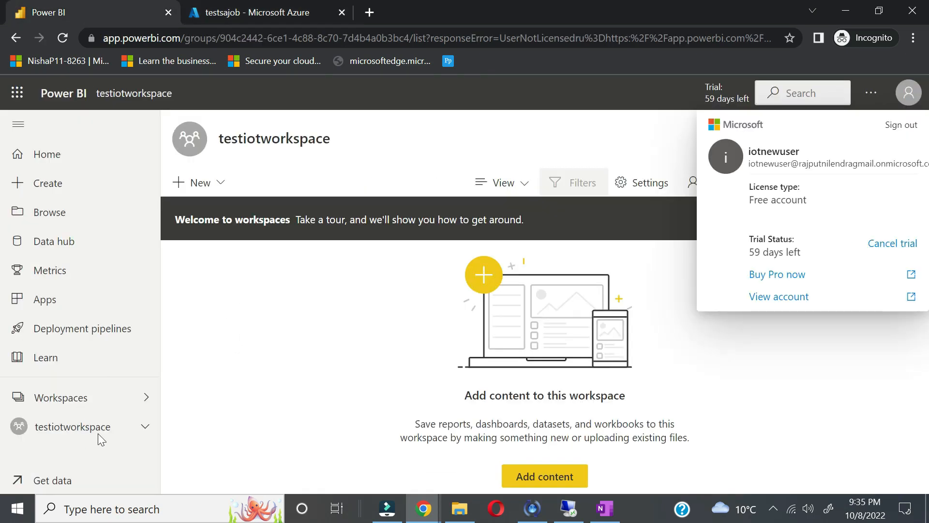
key(Escape)
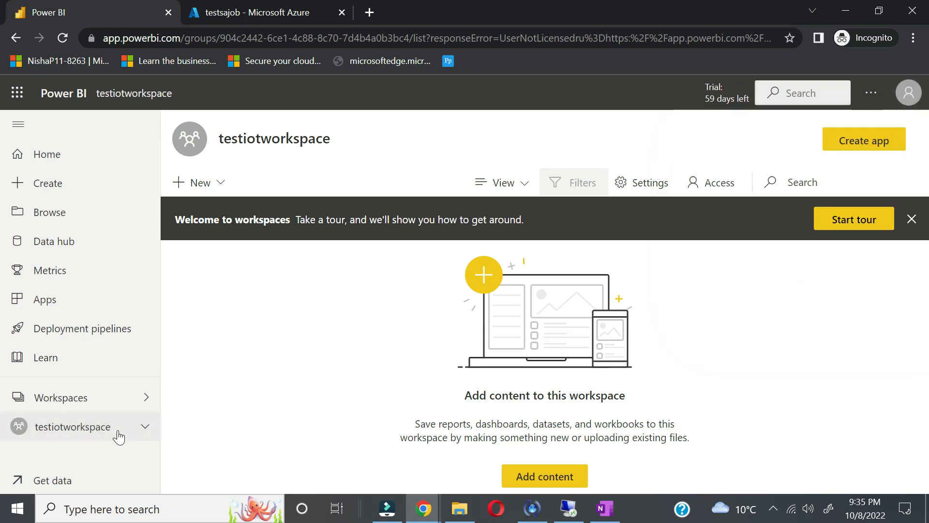
click(118, 435)
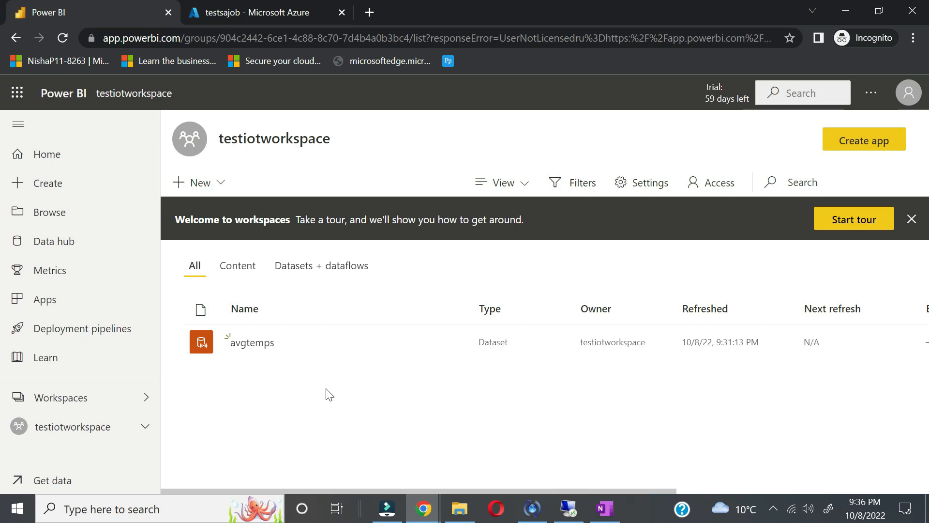
click(243, 14)
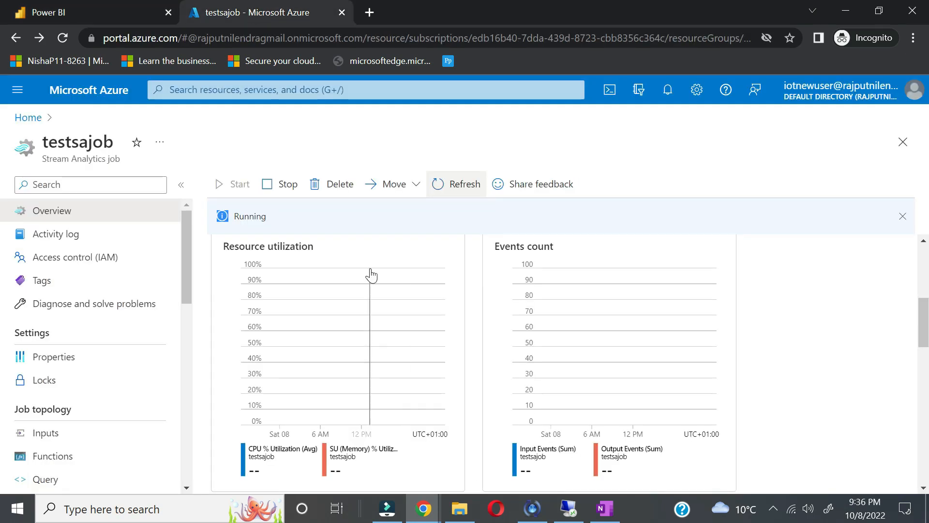
click(459, 189)
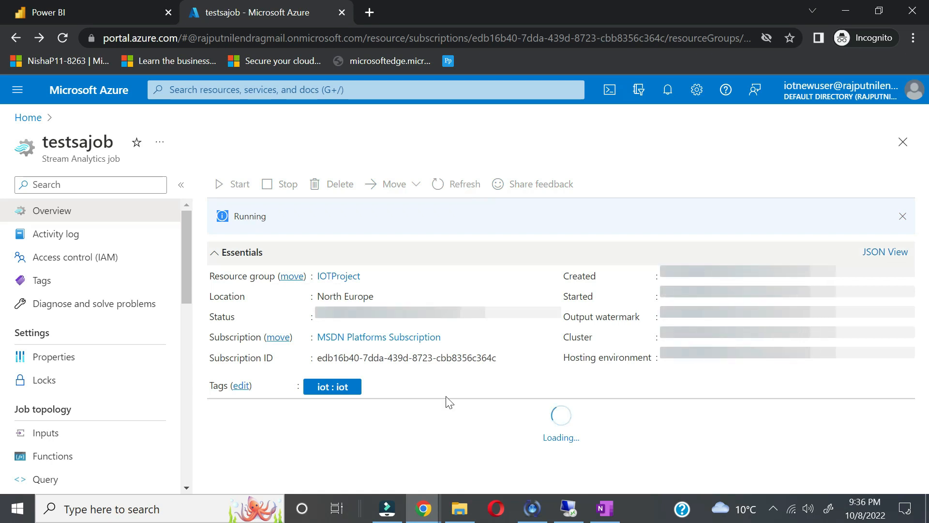
scroll(446, 426, down, 3)
scroll(446, 433, down, 4)
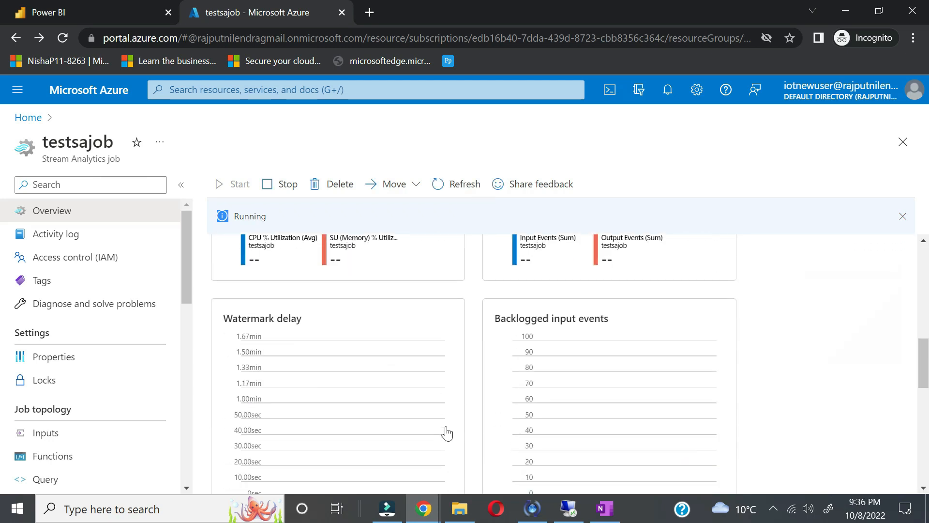
scroll(446, 433, up, 1)
click(118, 15)
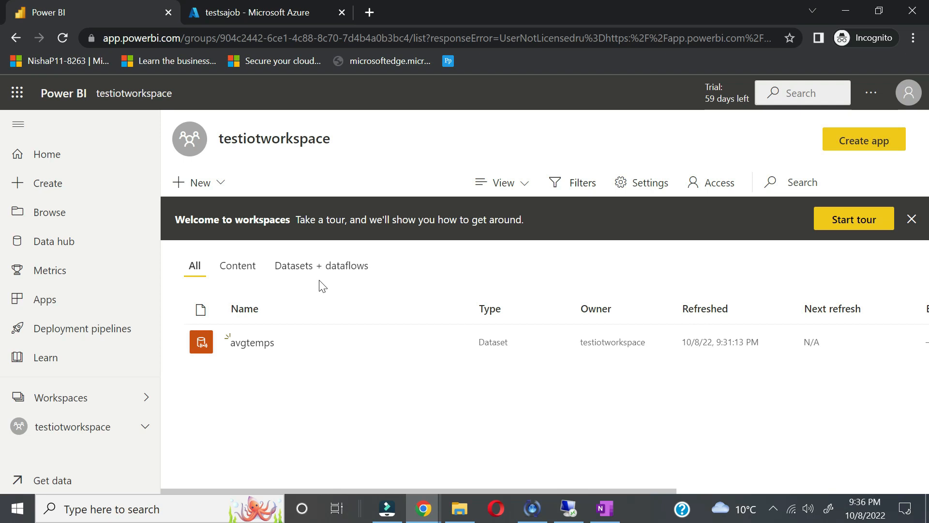
click(307, 279)
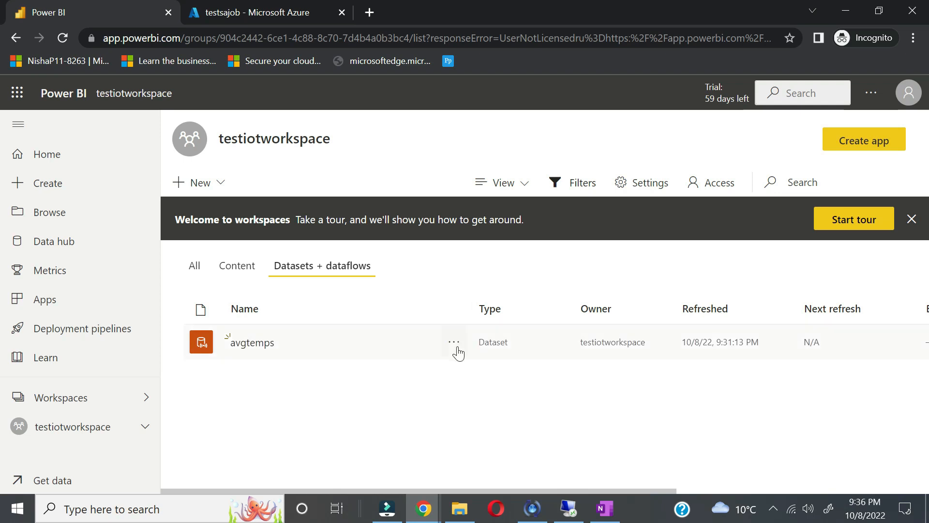
click(454, 343)
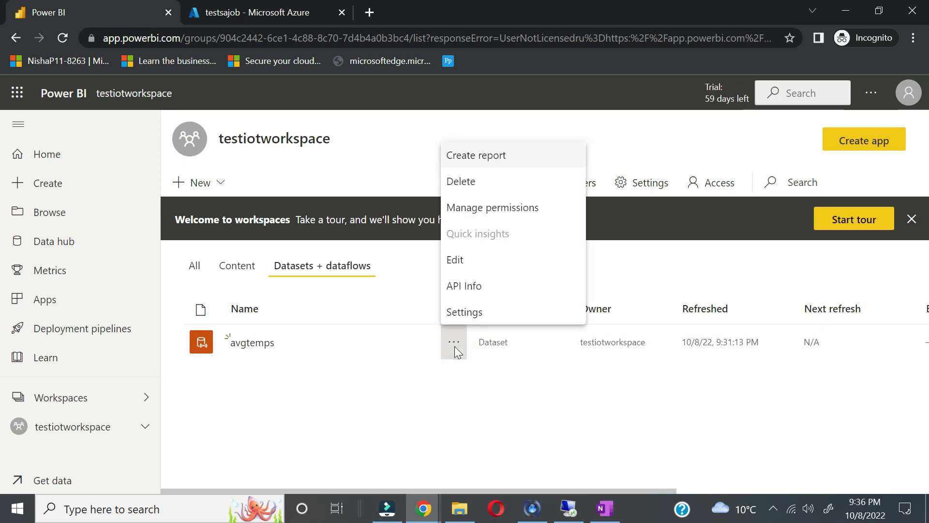
Step: Create a new report from avgtemps containing an enlarged stacked column chart visual
click(511, 157)
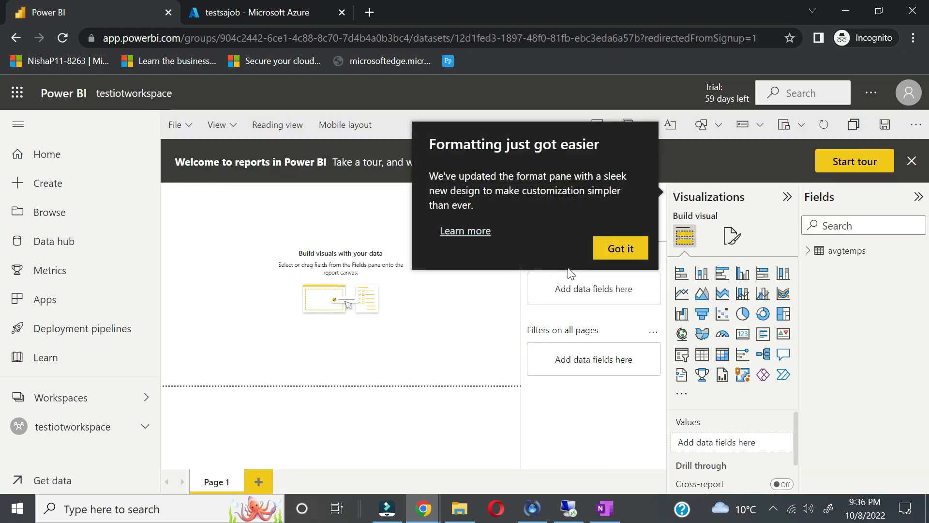
click(621, 248)
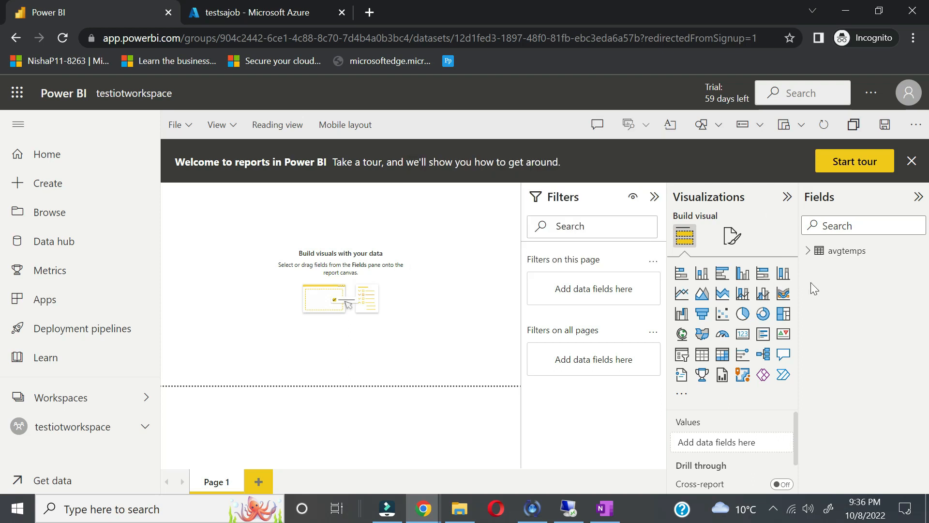
click(704, 277)
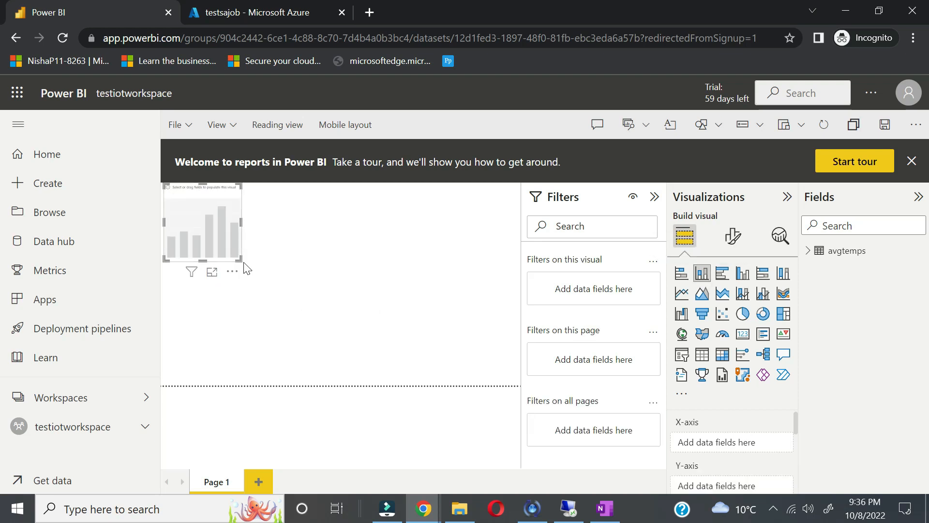
drag(240, 260, 310, 296)
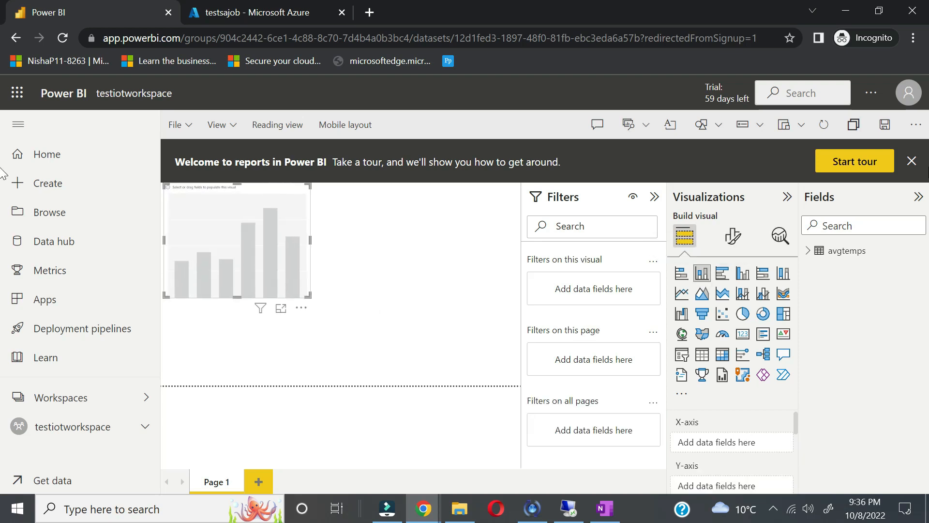
click(912, 161)
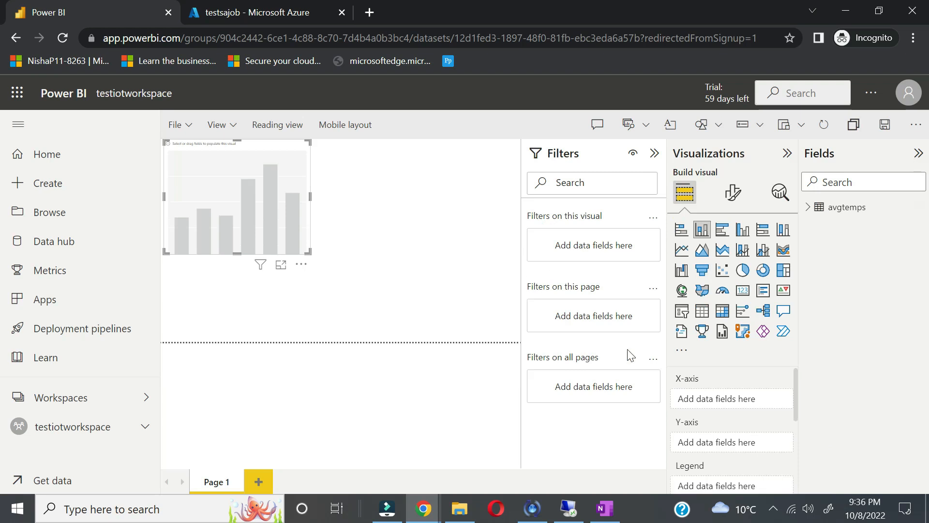
Step: Plot the Average field by id on the column chart and review its field wells
click(806, 210)
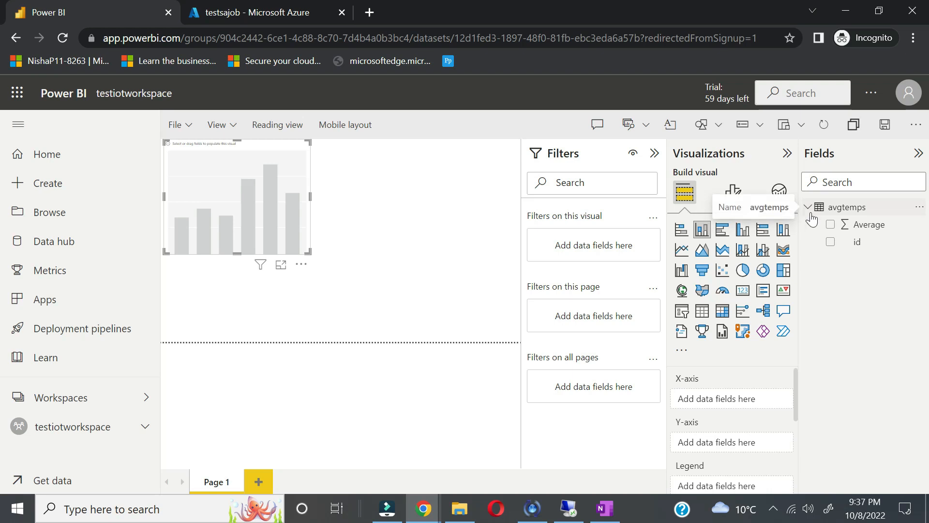
click(830, 225)
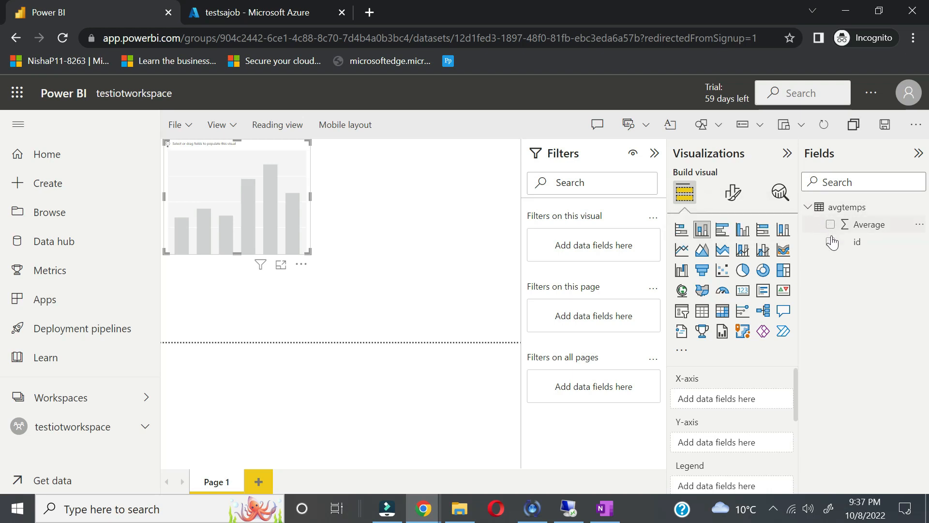
click(830, 242)
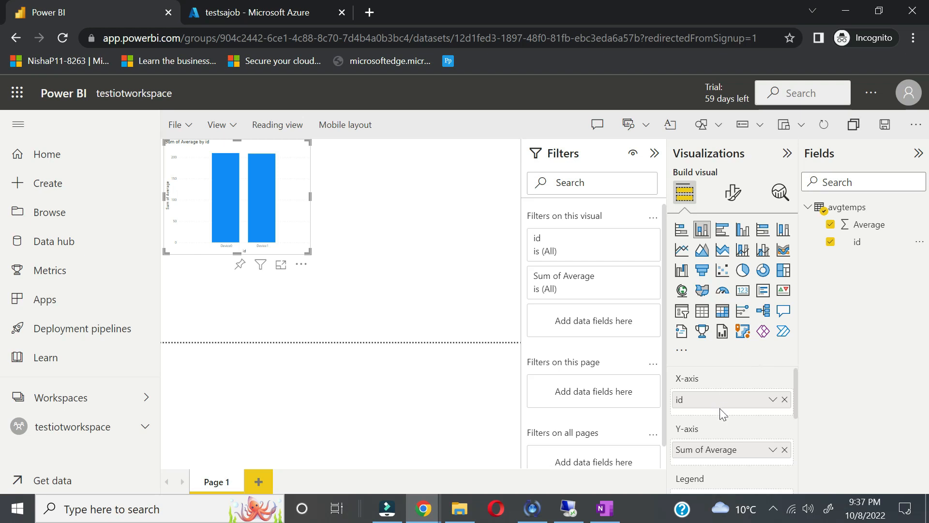
scroll(719, 408, down, 1)
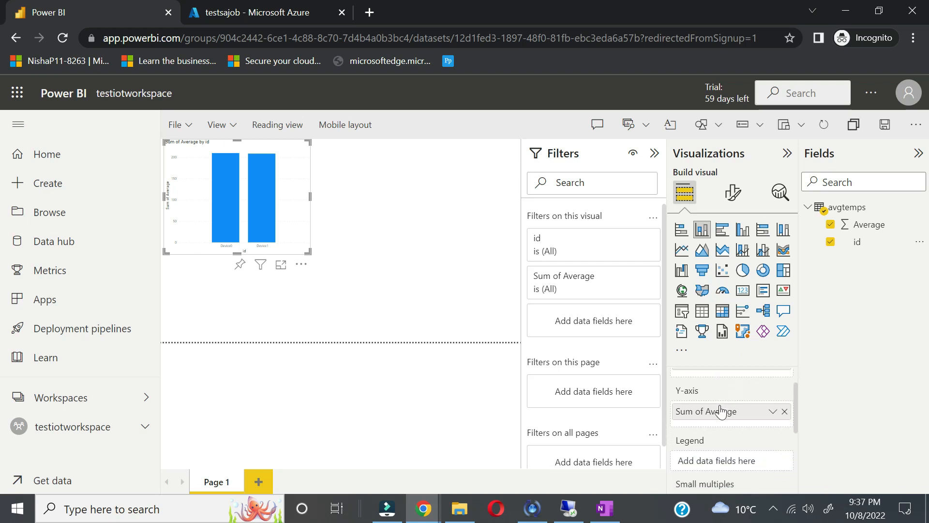
scroll(721, 411, down, 2)
scroll(721, 411, up, 3)
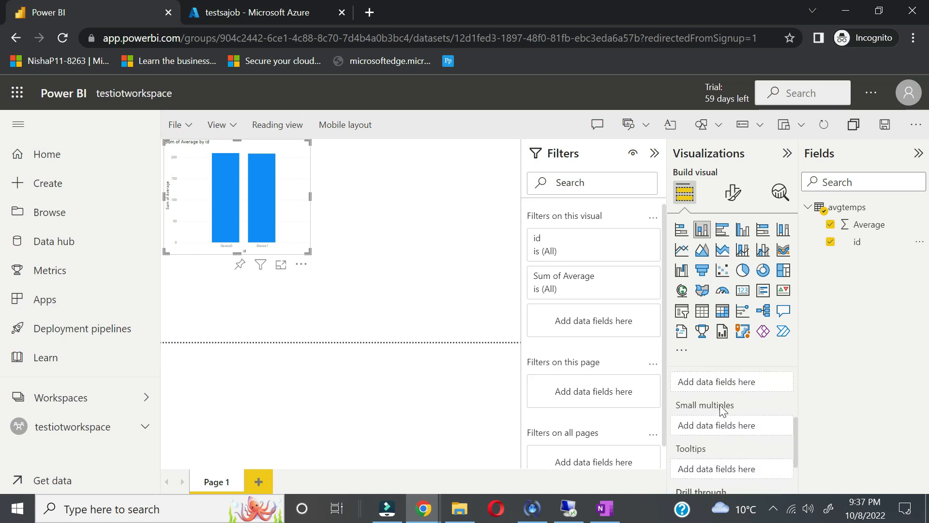
scroll(720, 411, up, 1)
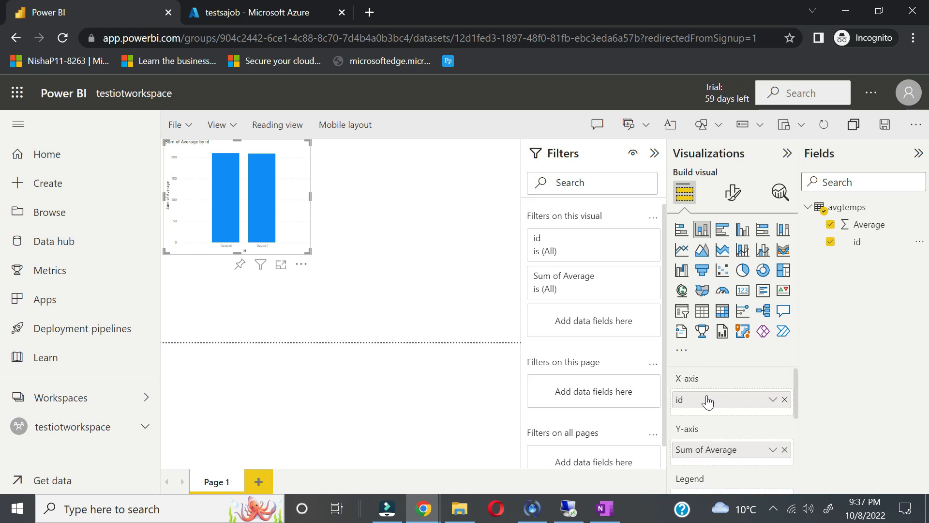
scroll(751, 417, down, 1)
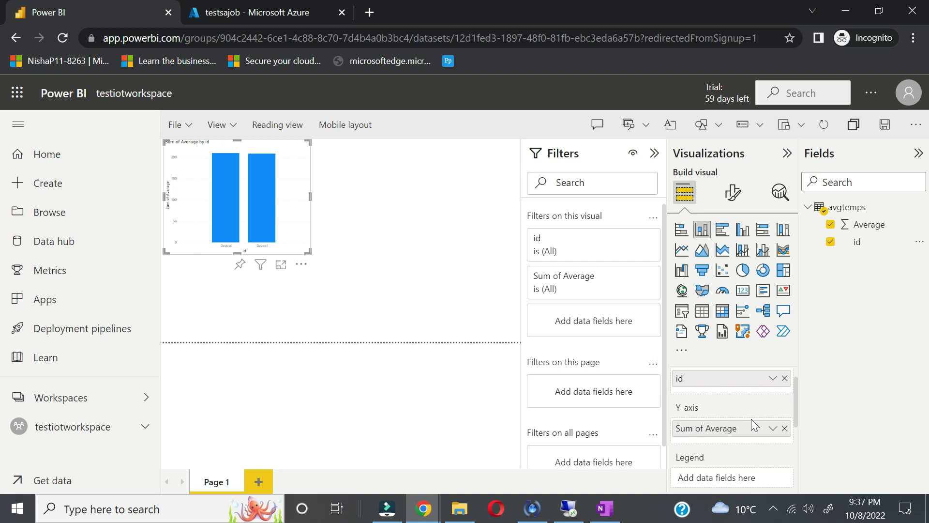
scroll(751, 419, up, 1)
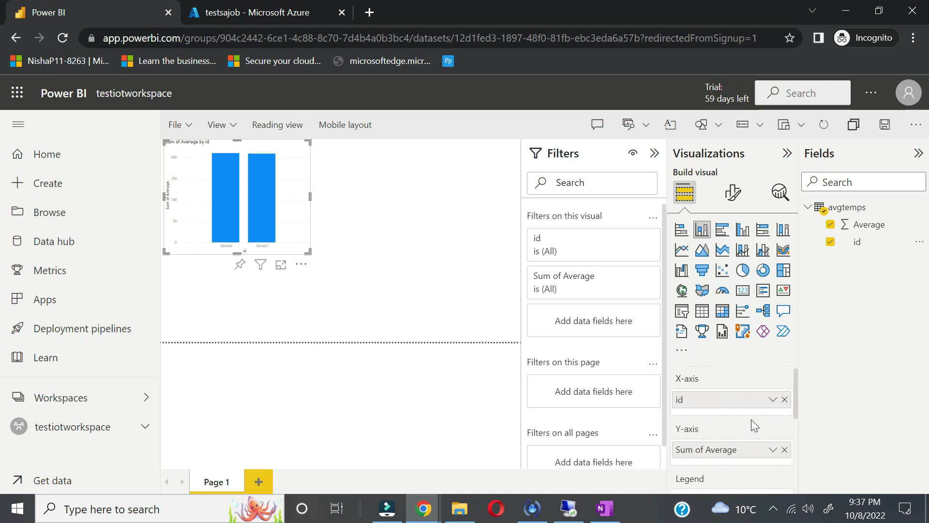
scroll(751, 419, down, 2)
scroll(752, 423, up, 1)
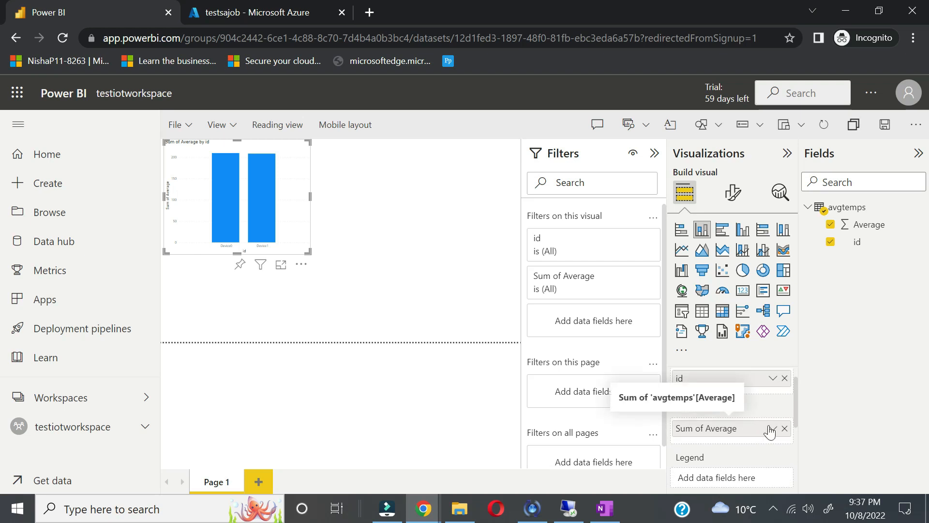
Step: Change the Y-axis summary of Average from Sum to Average
click(773, 429)
click(813, 258)
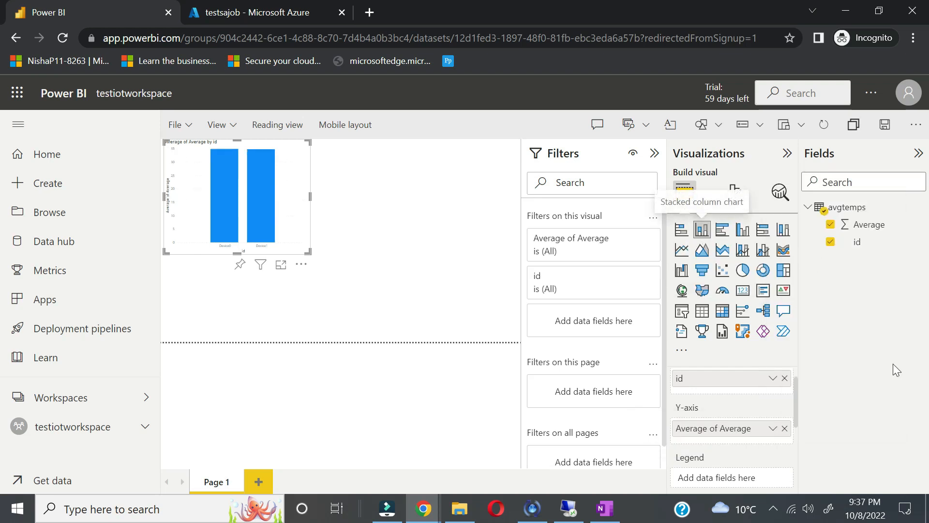
scroll(784, 450, down, 3)
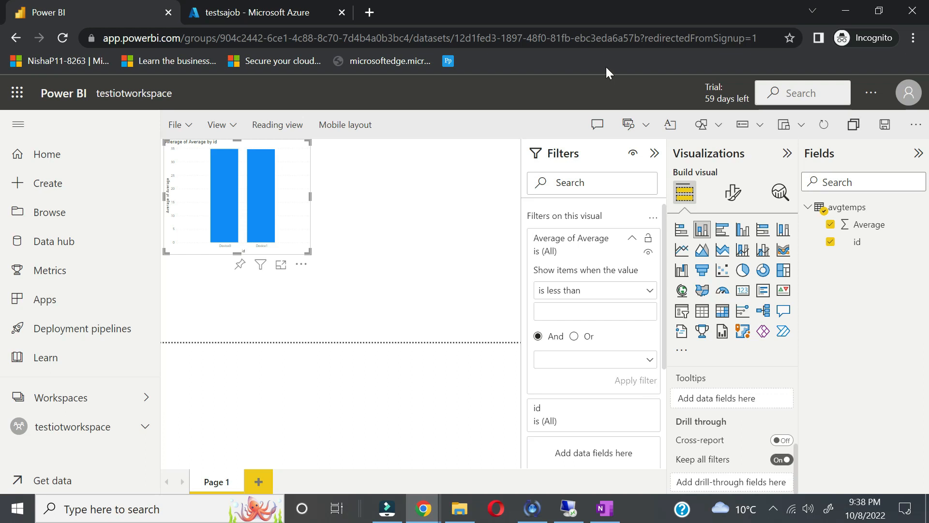
Step: Collapse the Filters pane to widen the report canvas
click(655, 153)
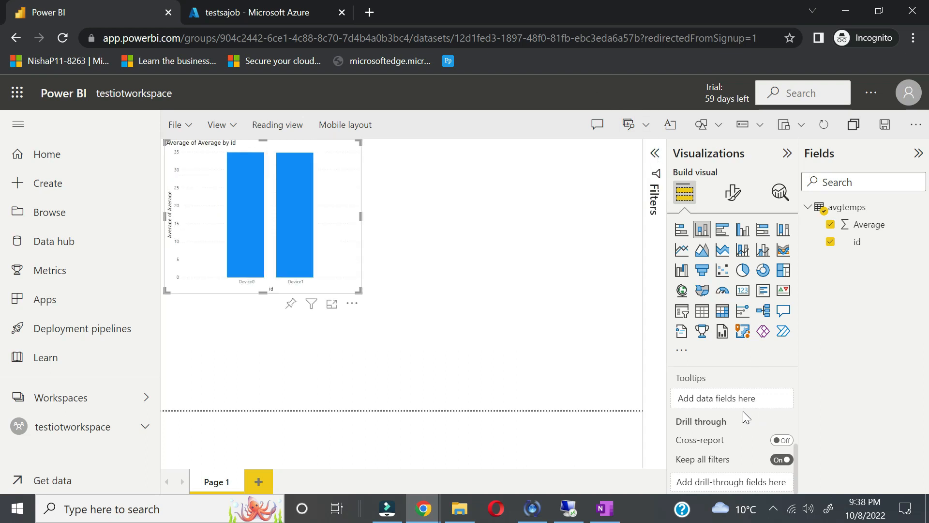
scroll(732, 442, up, 5)
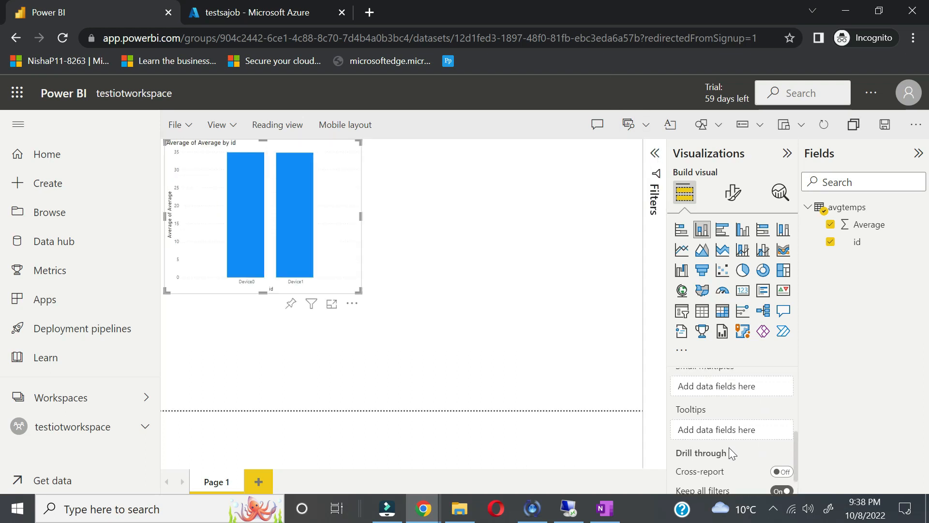
scroll(730, 455, up, 1)
scroll(730, 455, down, 1)
scroll(730, 455, up, 1)
click(655, 198)
scroll(588, 374, up, 4)
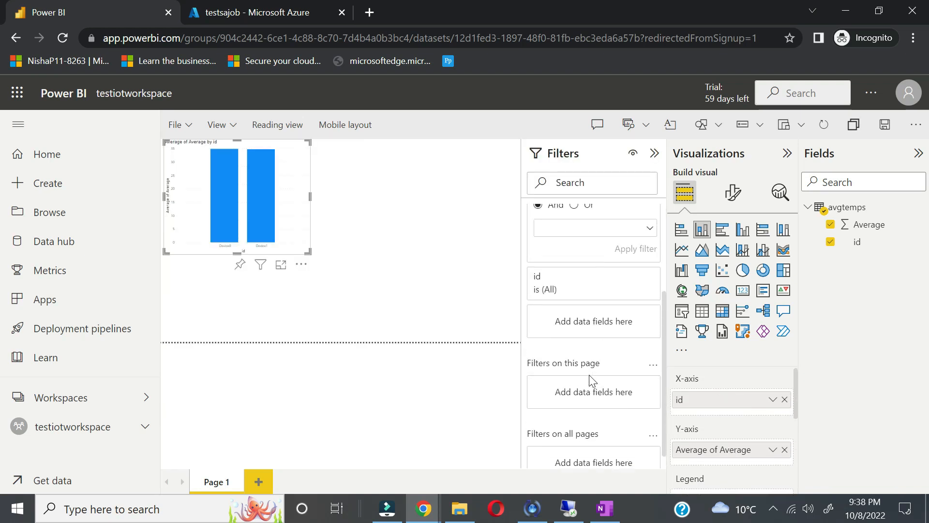
click(654, 153)
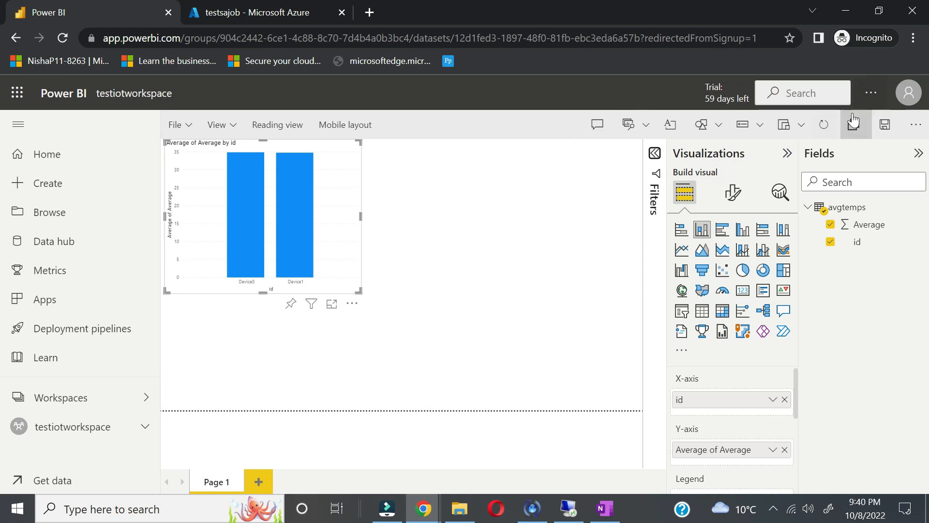
Step: Save the Power BI chart as report 'avgtemp-report' in testiotworkspace
click(883, 126)
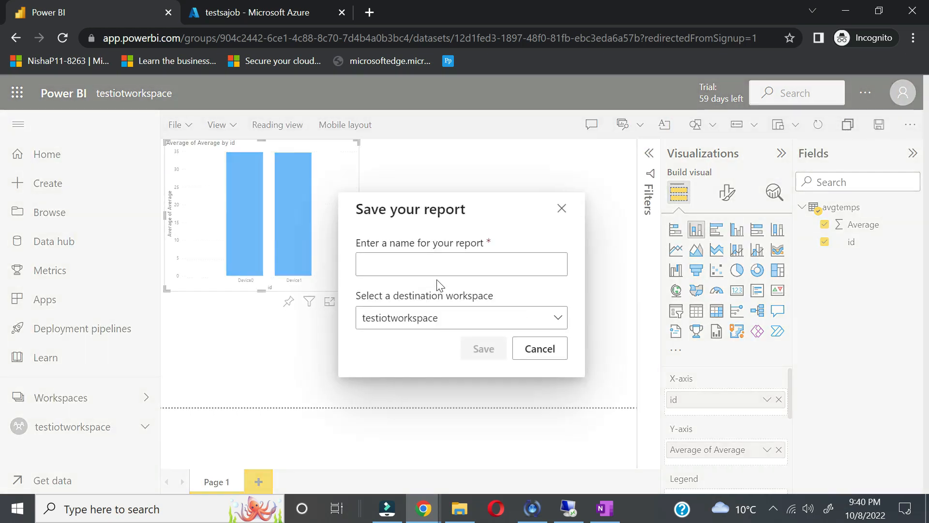
text(avt)
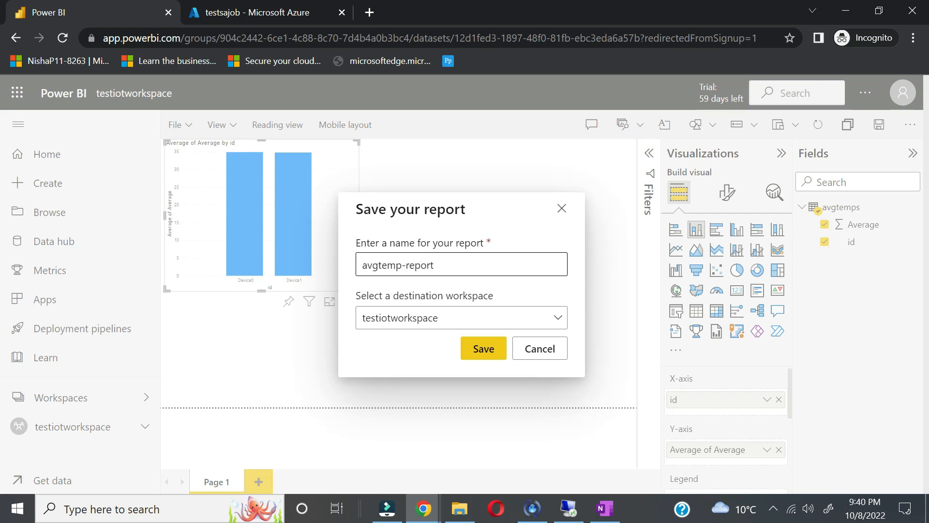
click(498, 355)
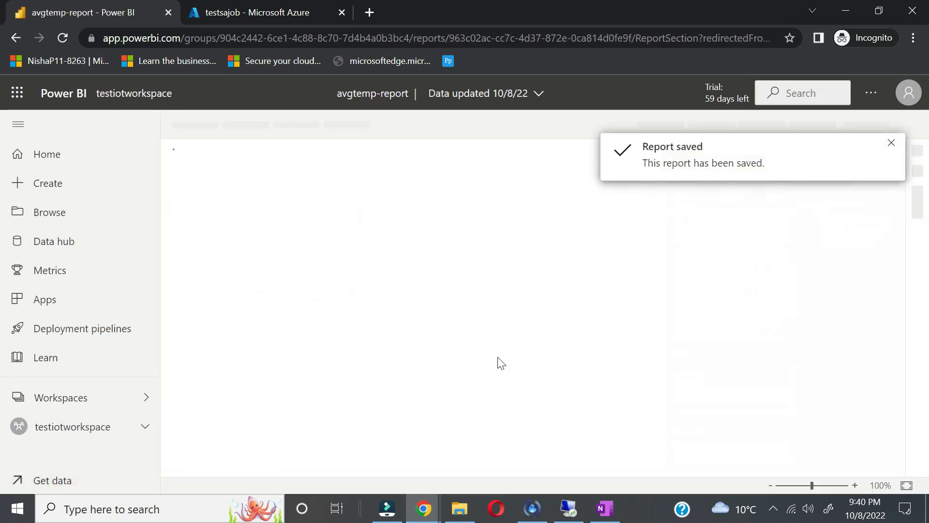
Step: In the remote session, switch on the third, fourth and fifth smart meters, then leave the simulator
click(569, 508)
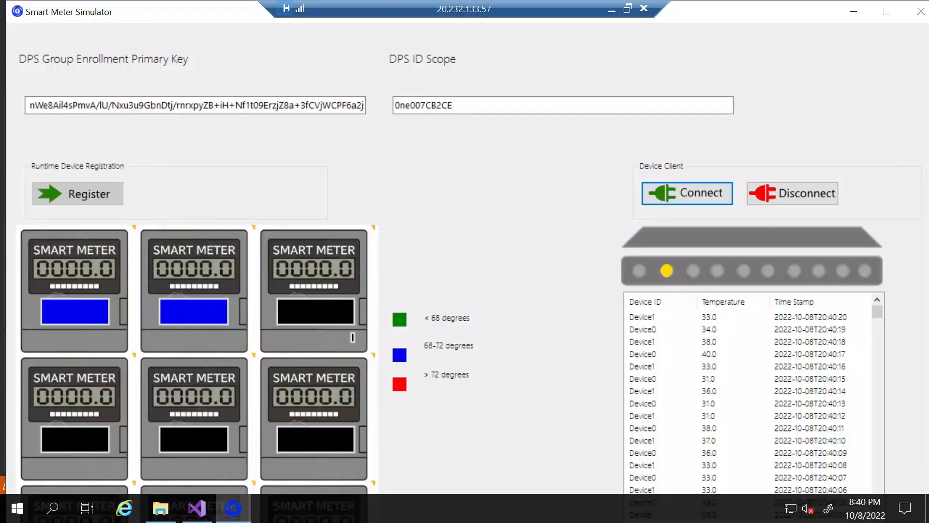
click(329, 309)
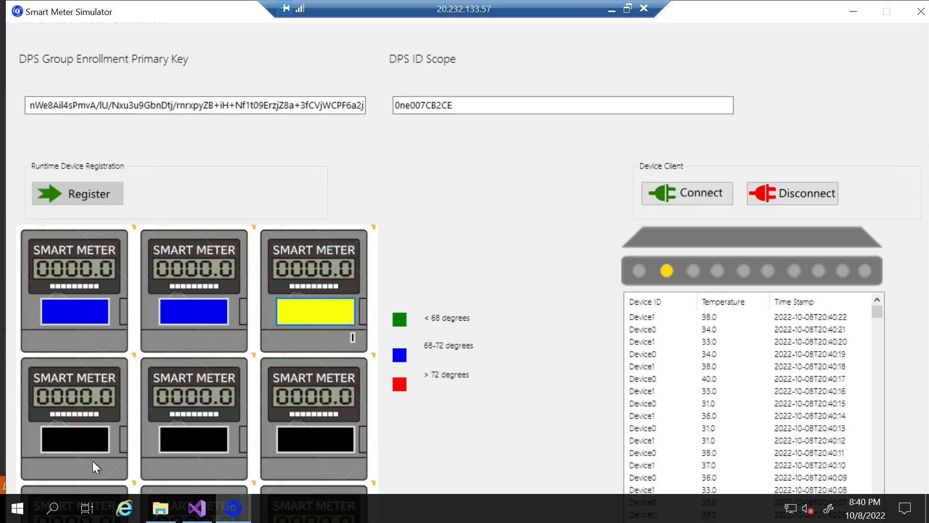
click(77, 445)
click(222, 443)
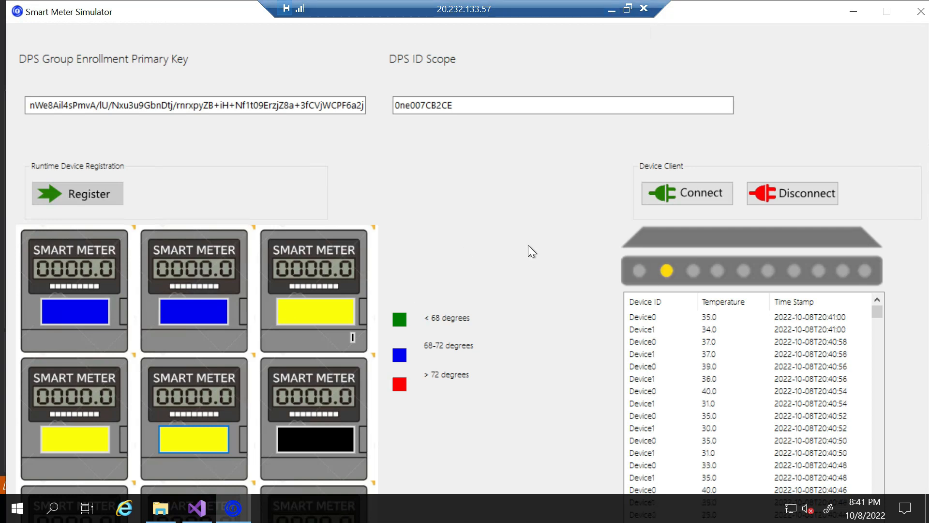
click(611, 9)
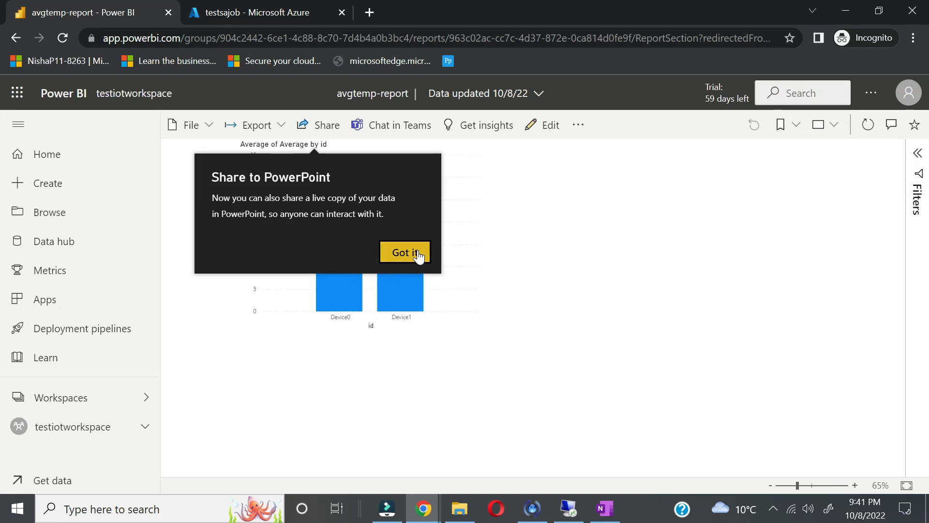
Step: Refresh the testsajob overview and check its metrics: 648 input and 18 output events
click(415, 252)
click(274, 11)
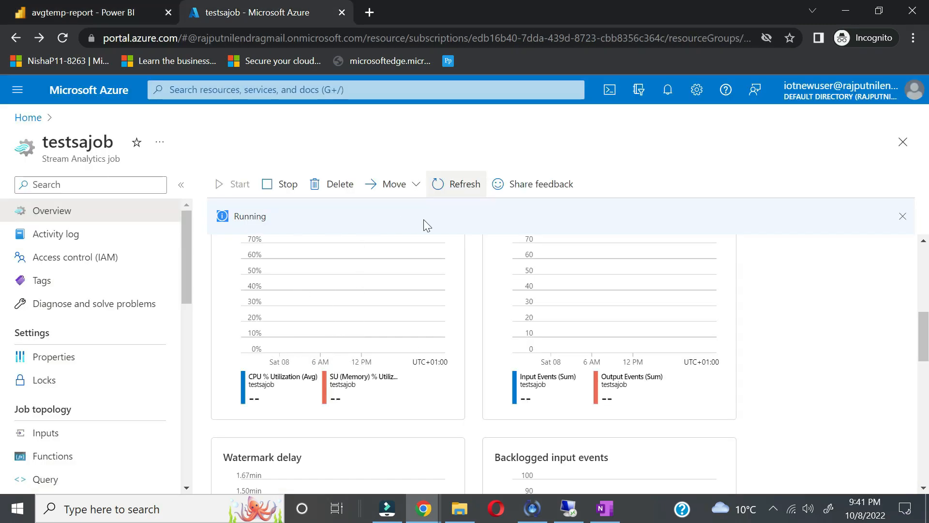
click(455, 189)
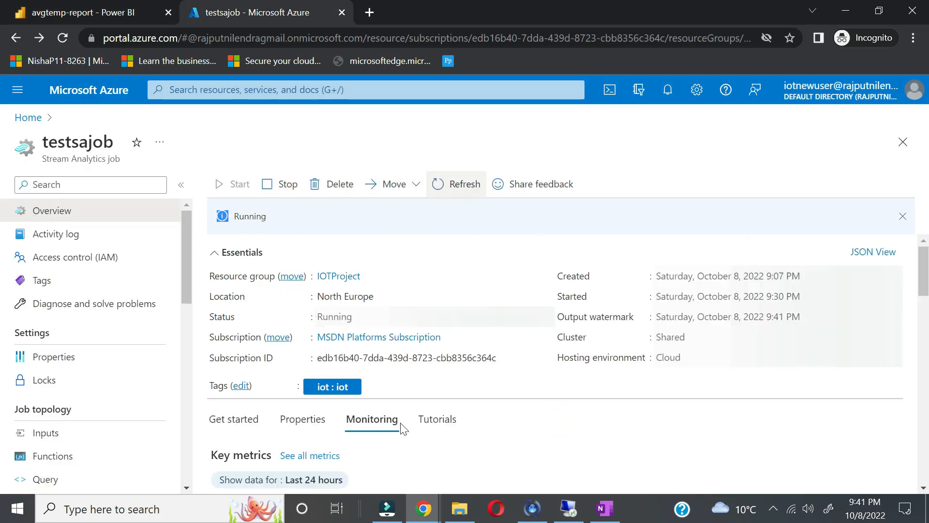
scroll(405, 448, down, 5)
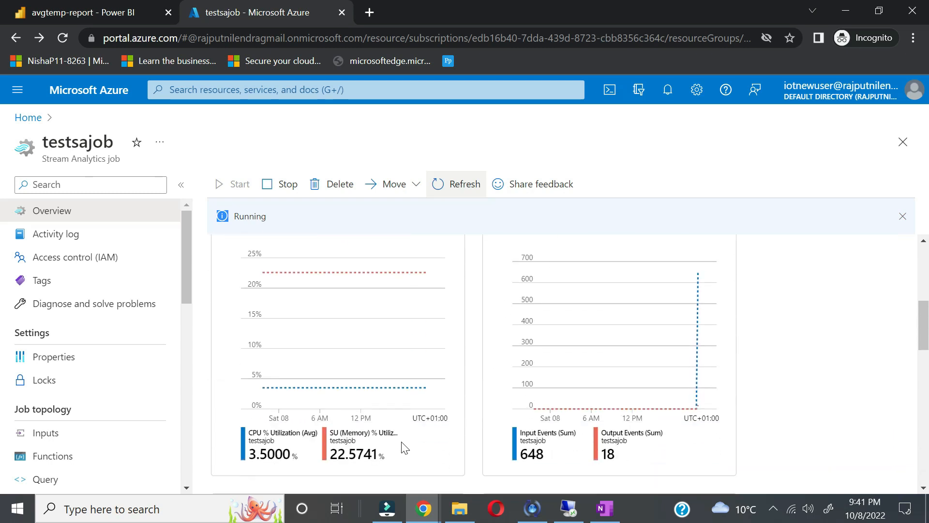
scroll(405, 445, up, 2)
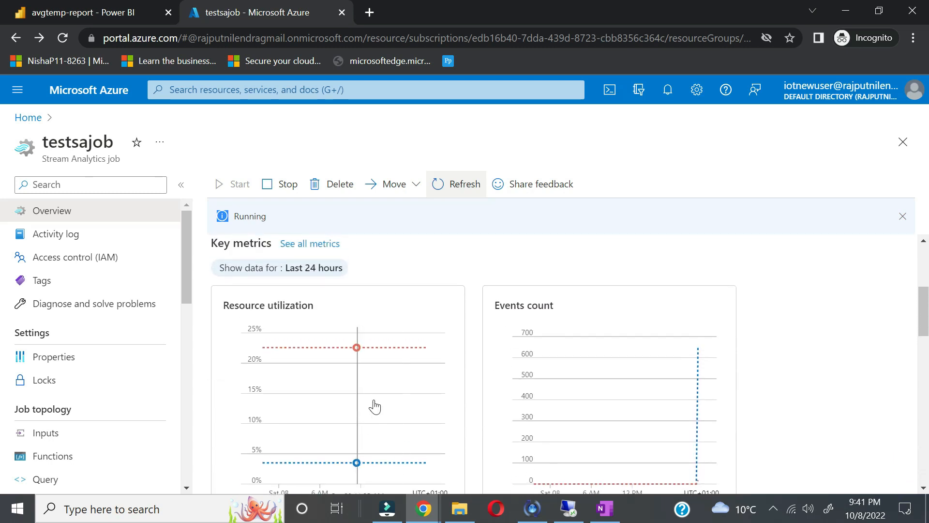
scroll(289, 265, down, 1)
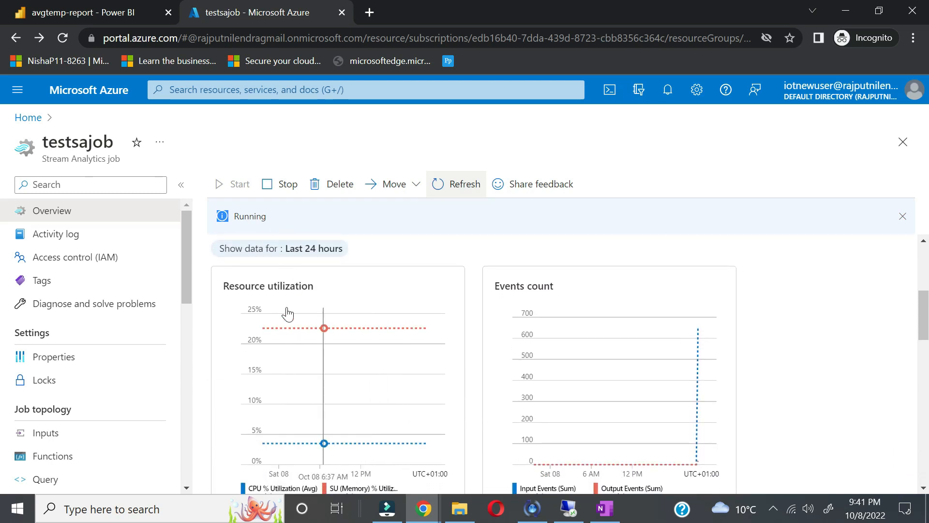
scroll(293, 334, down, 1)
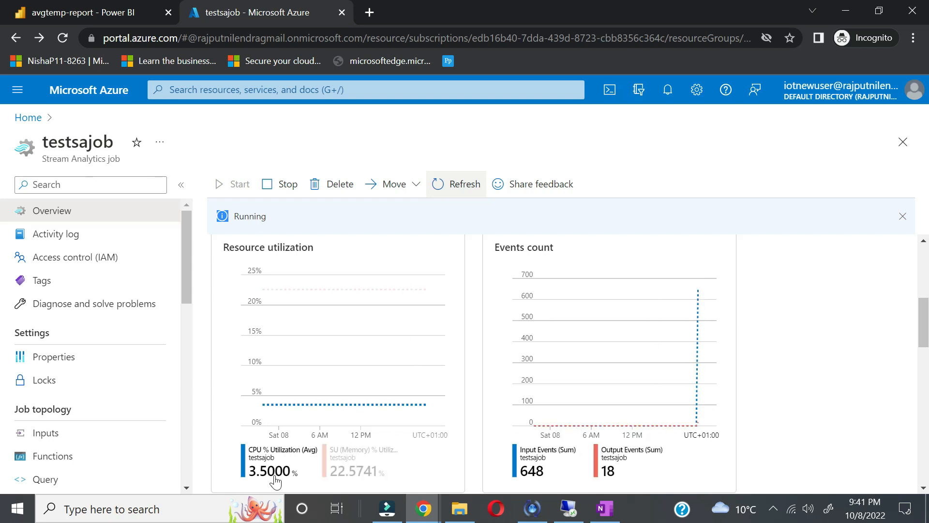
scroll(271, 479, down, 1)
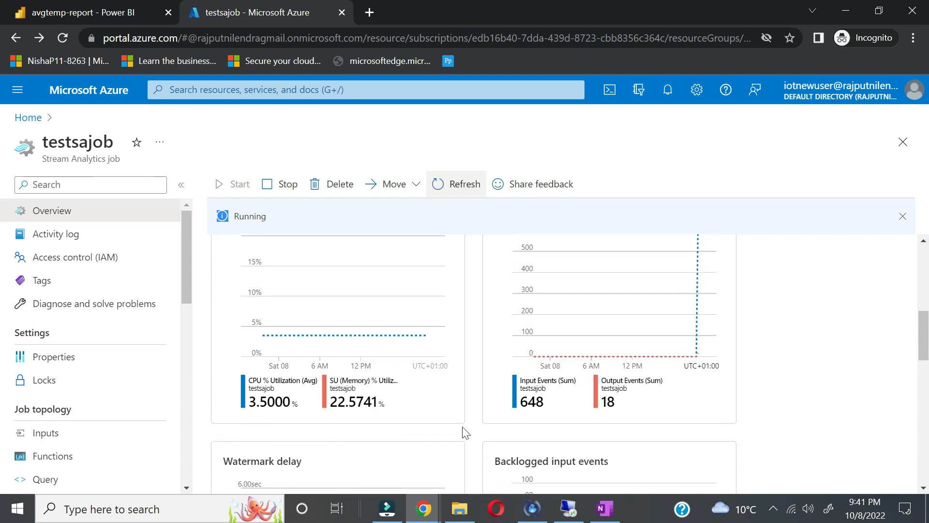
scroll(867, 394, down, 3)
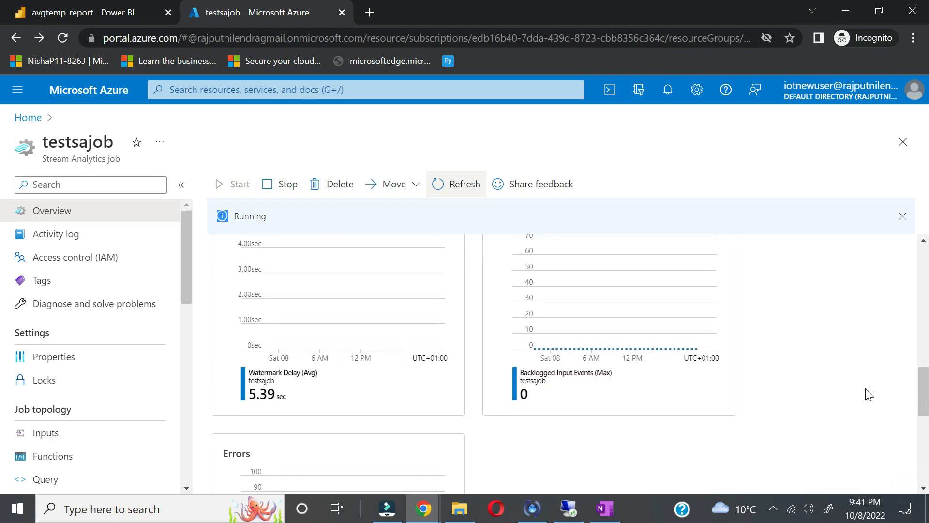
click(568, 508)
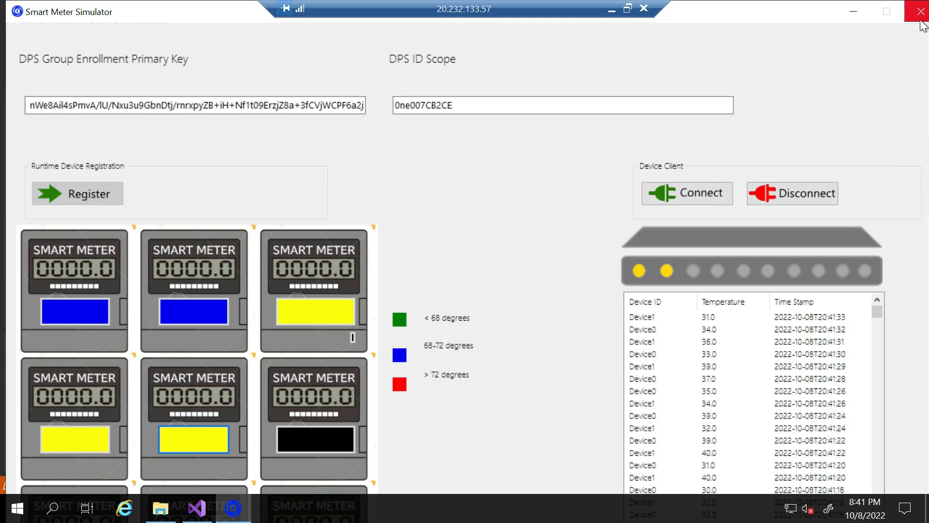
Step: Relaunch the Smart Meter Simulator and activate the first, second, third and fifth meters
click(921, 11)
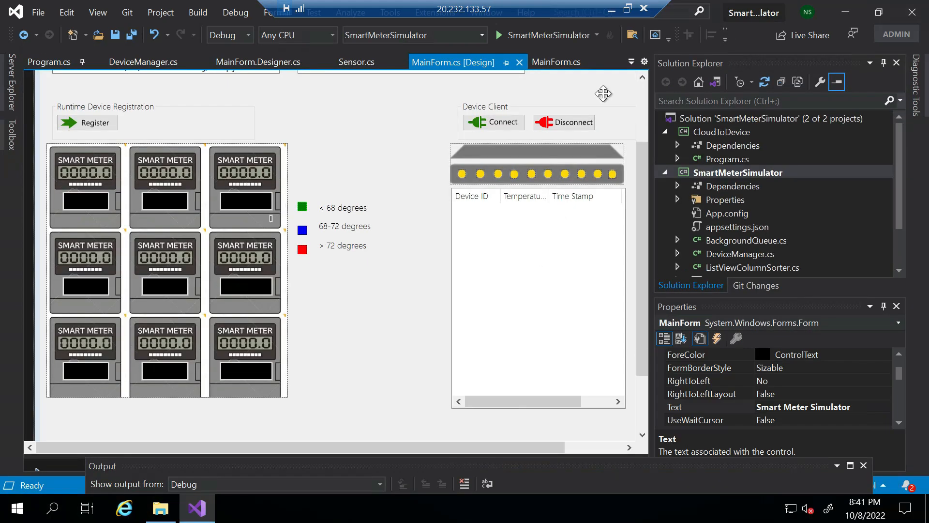
click(534, 35)
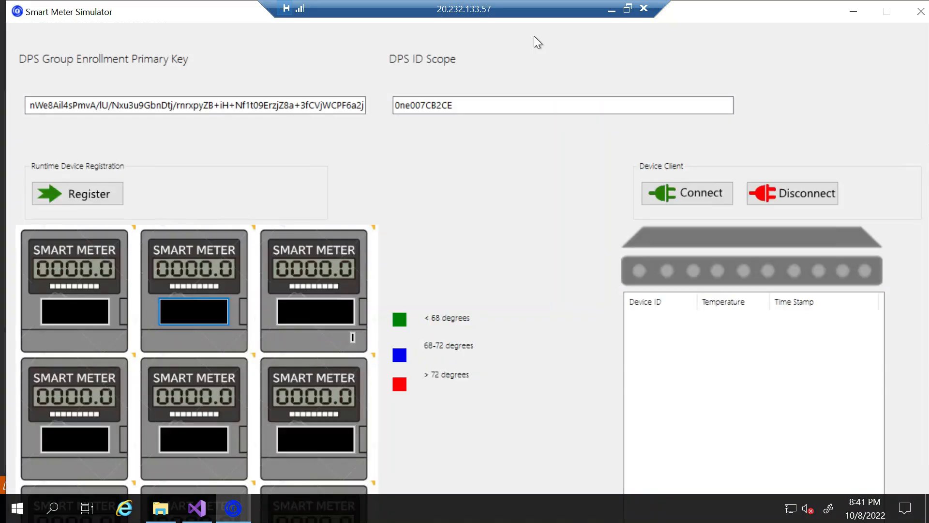
click(63, 311)
click(207, 319)
click(286, 312)
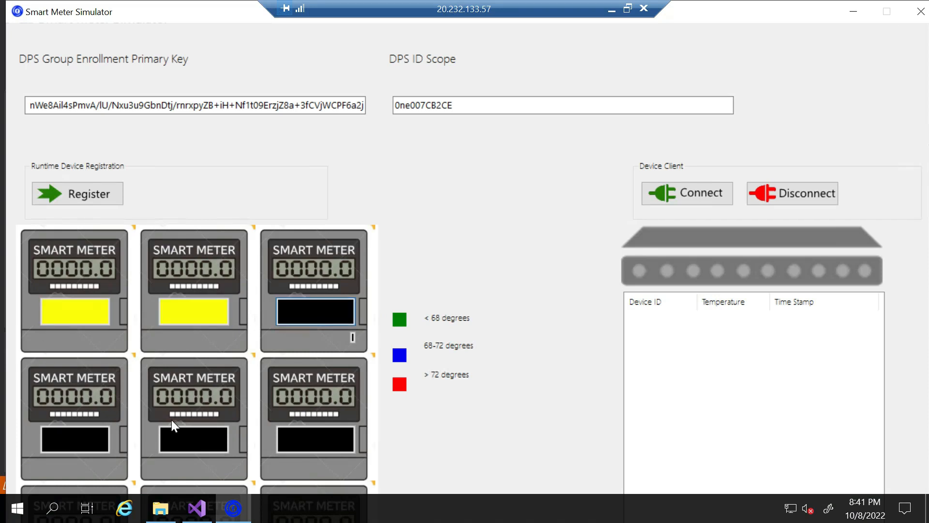
click(203, 437)
Step: Register the active meters as devices and connect them so readings start flowing
click(104, 201)
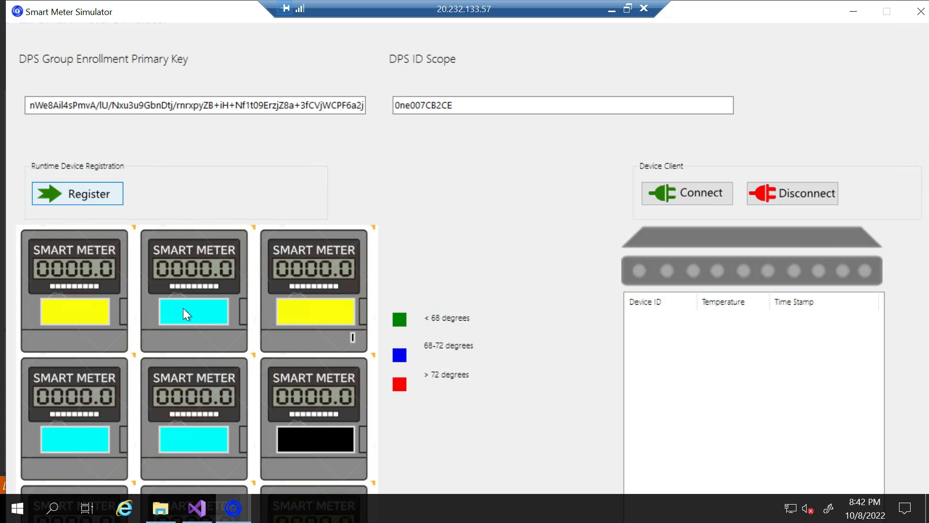
click(698, 190)
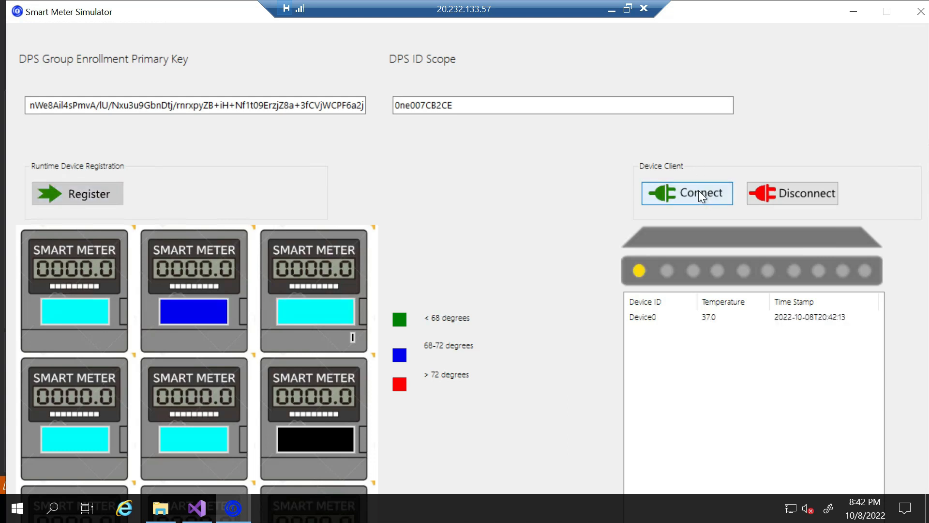
click(612, 9)
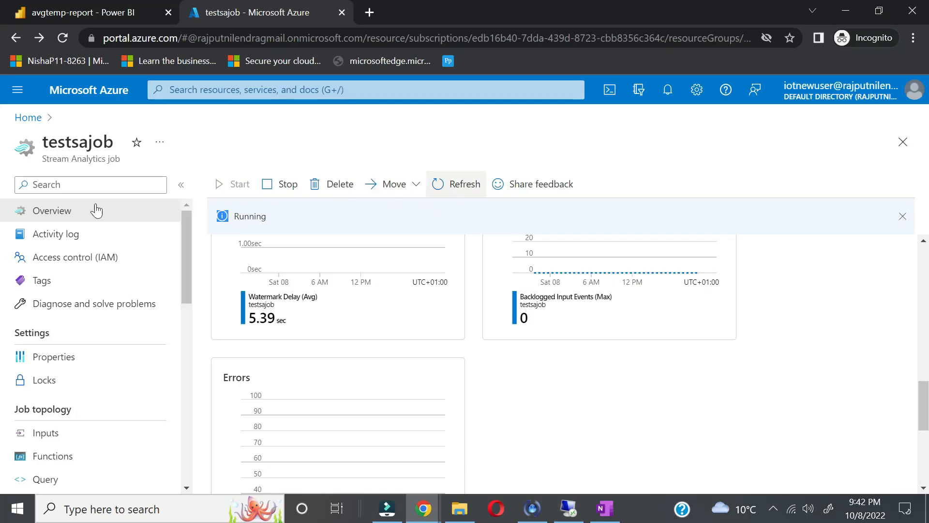
Step: Open the Devices list of the testiothub101 IoT Hub in the IOTProject resource group
click(29, 117)
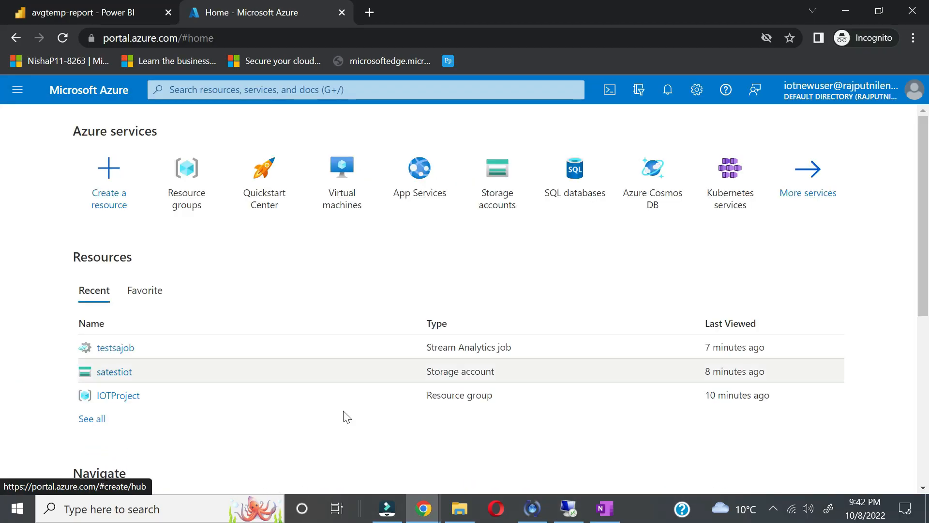
click(118, 395)
scroll(344, 407, down, 3)
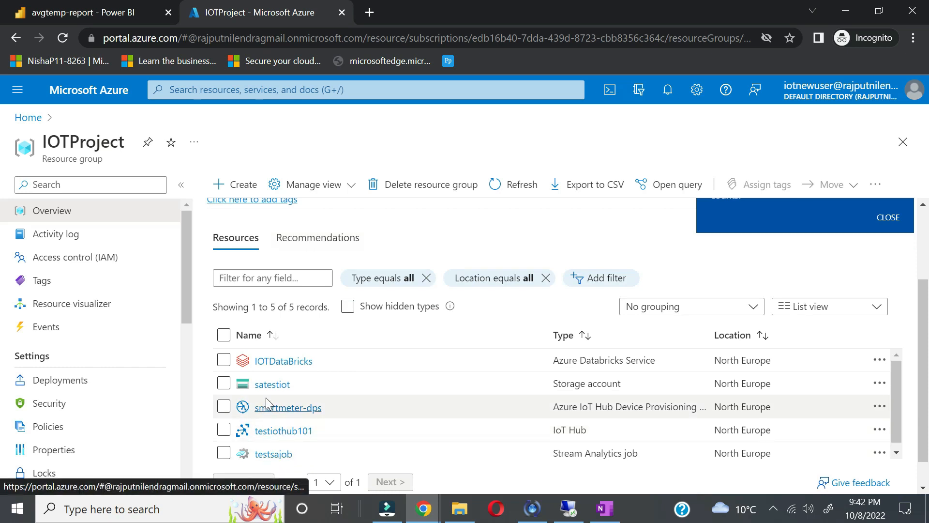
click(294, 433)
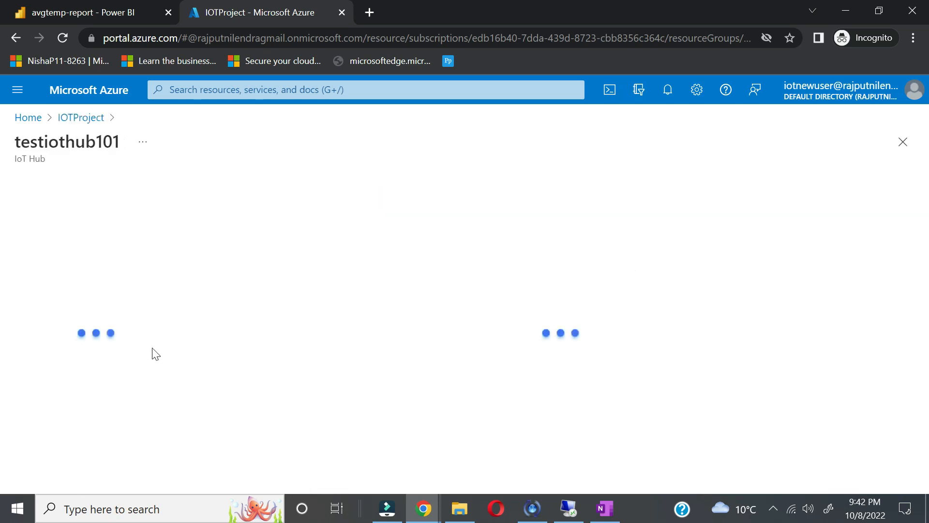
click(67, 415)
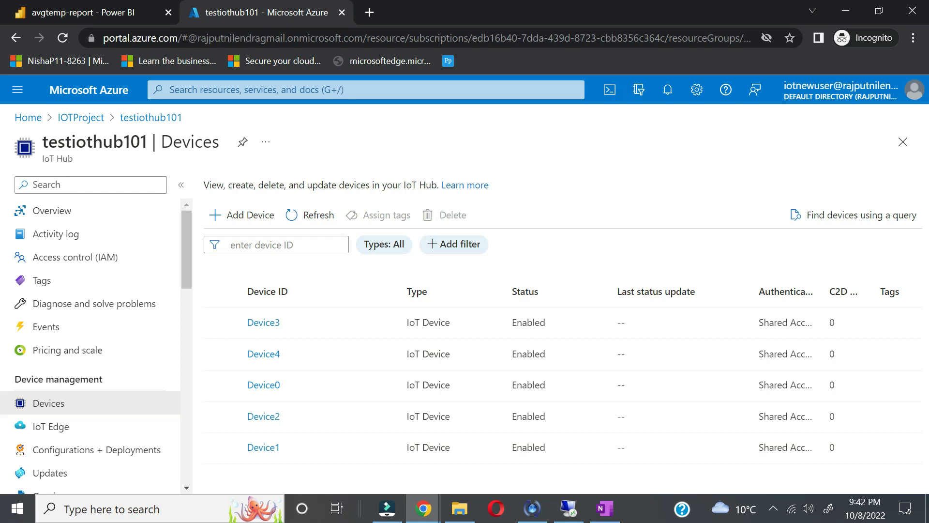
click(80, 15)
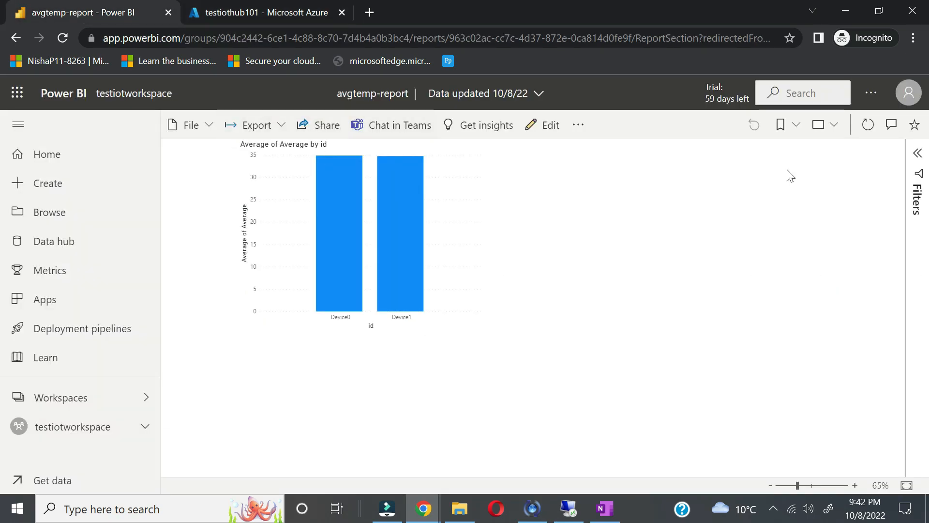
Step: Refresh the avgtemp-report visuals twice; it still shows only Device0 and Device1 near 35
click(866, 127)
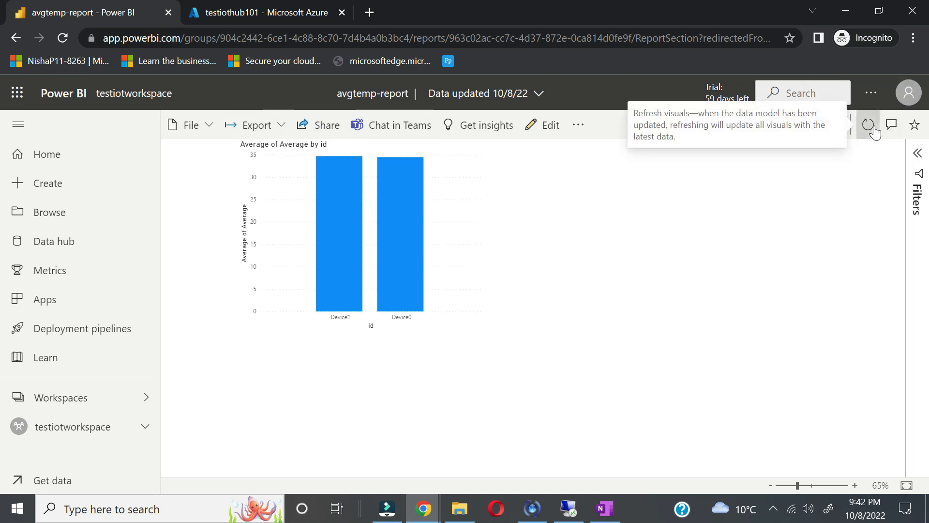
click(873, 128)
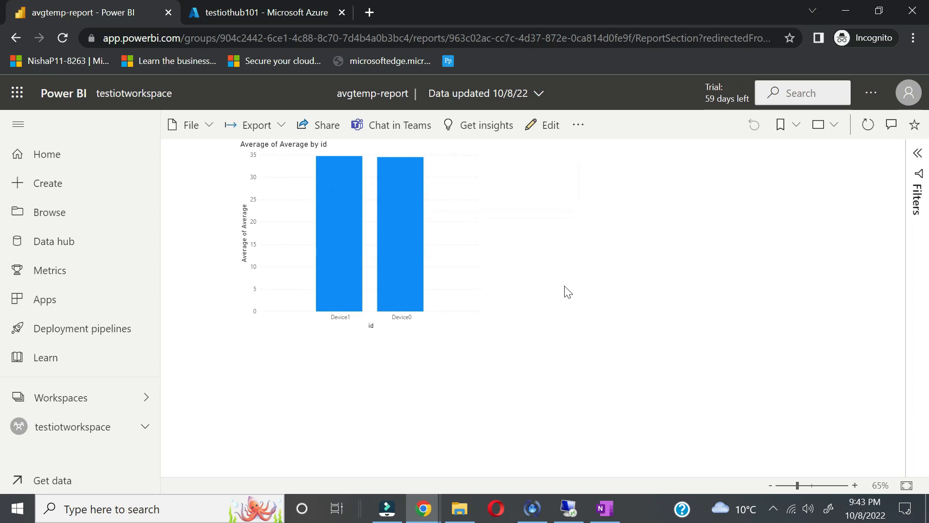
click(274, 12)
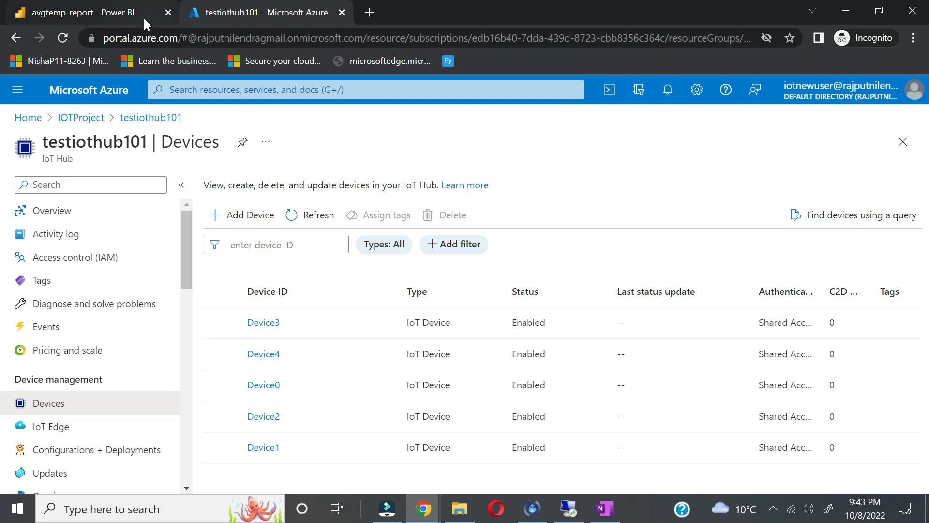
Step: Search for 'stream' and start creating a new Stream Analytics job
click(199, 90)
text(strs)
key(BackSpace)
key(BackSpace)
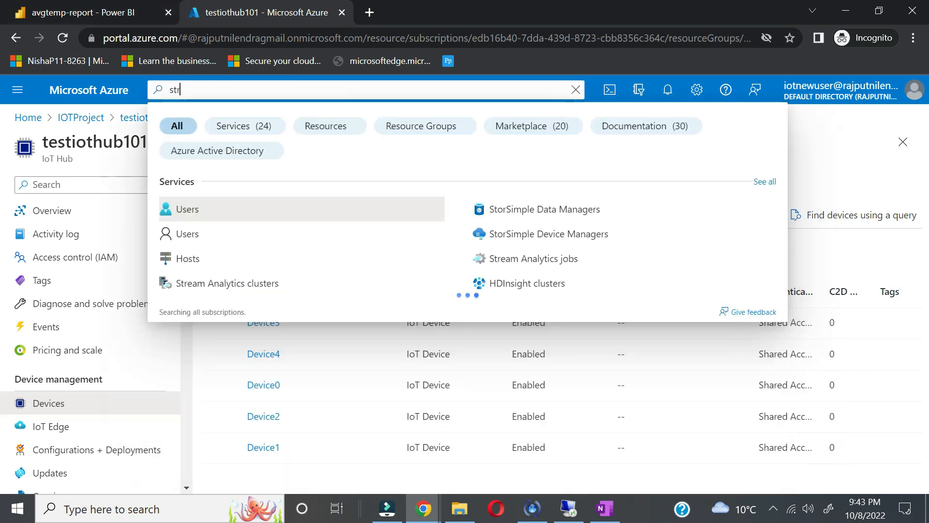
text(ra)
key(BackSpace)
key(BackSpace)
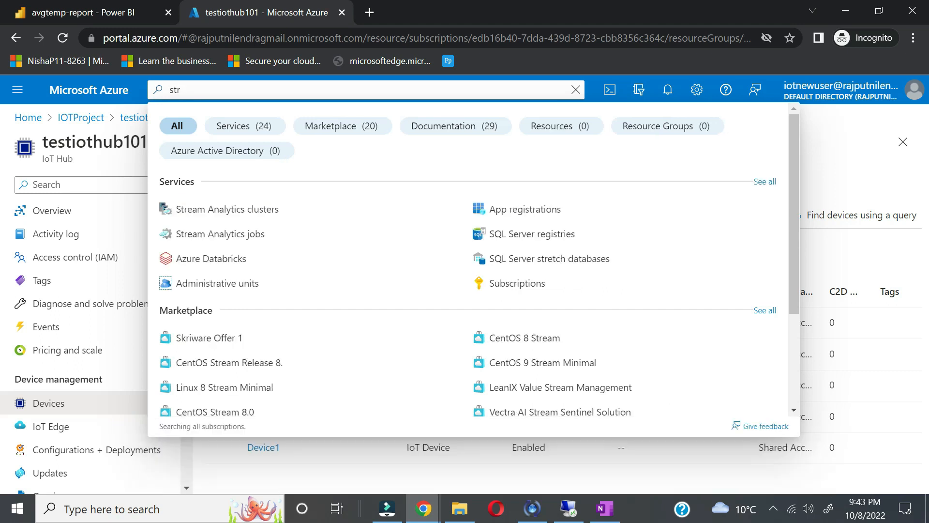
text(ream)
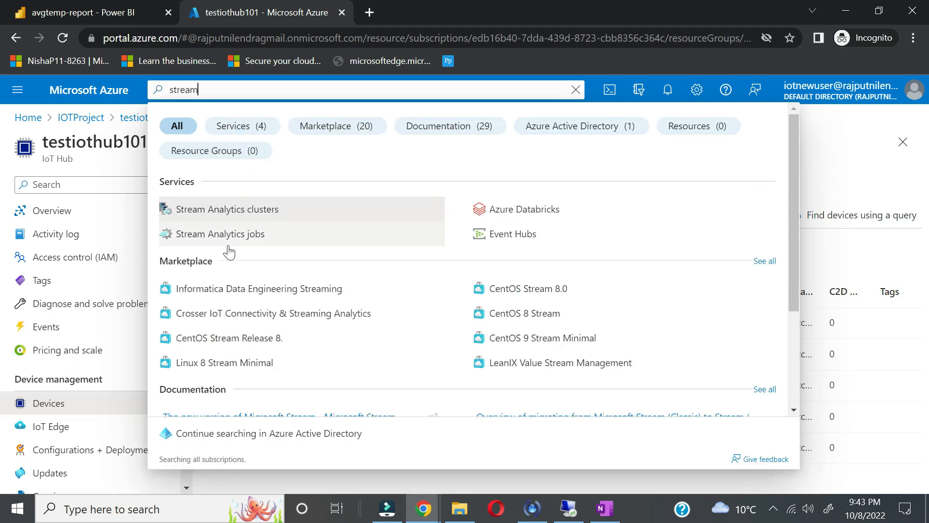
click(233, 240)
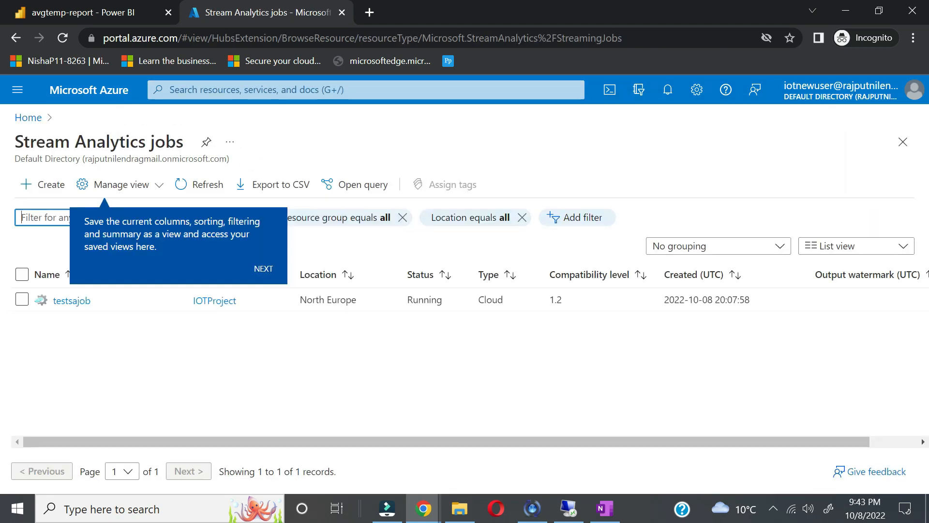
click(40, 191)
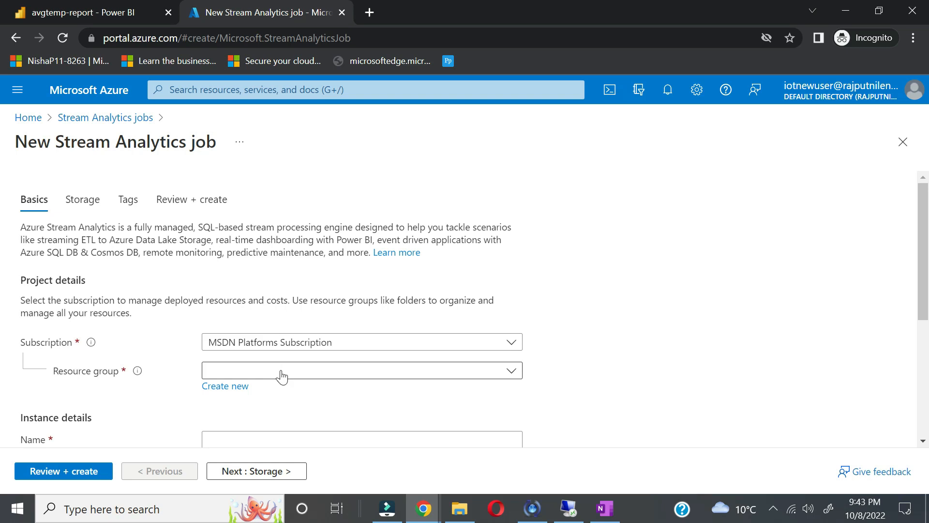
Step: Set resource group IOTProject, job name coldstorage and region North Europe
click(281, 375)
click(257, 421)
scroll(758, 392, down, 1)
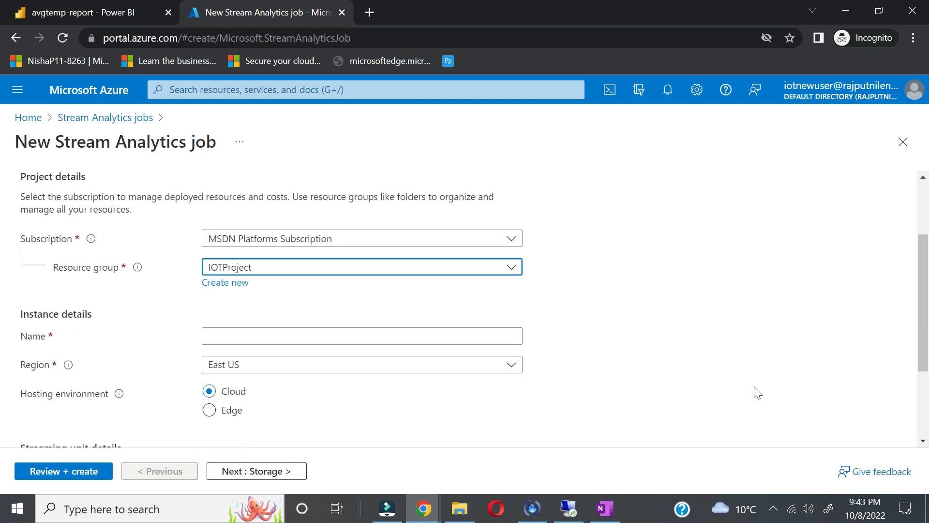
scroll(758, 392, down, 2)
click(339, 255)
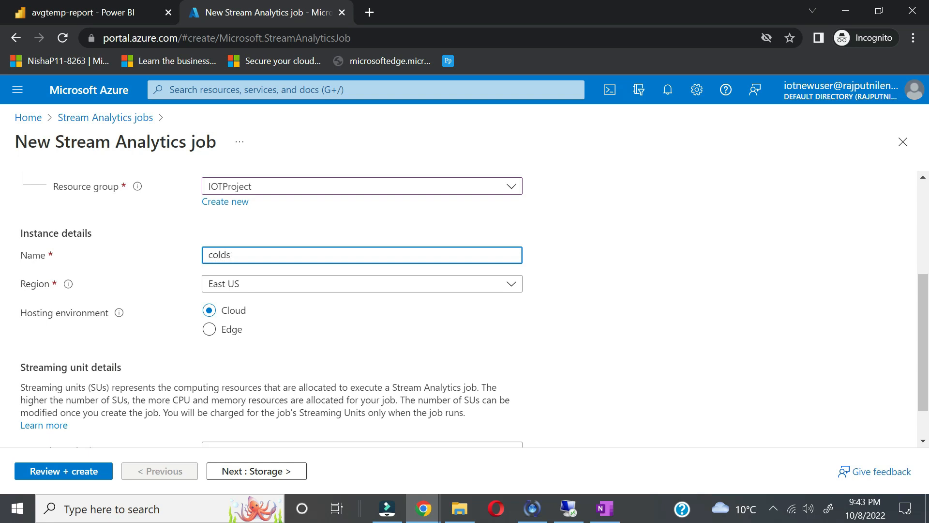
text(coldstorage)
click(352, 288)
text(n)
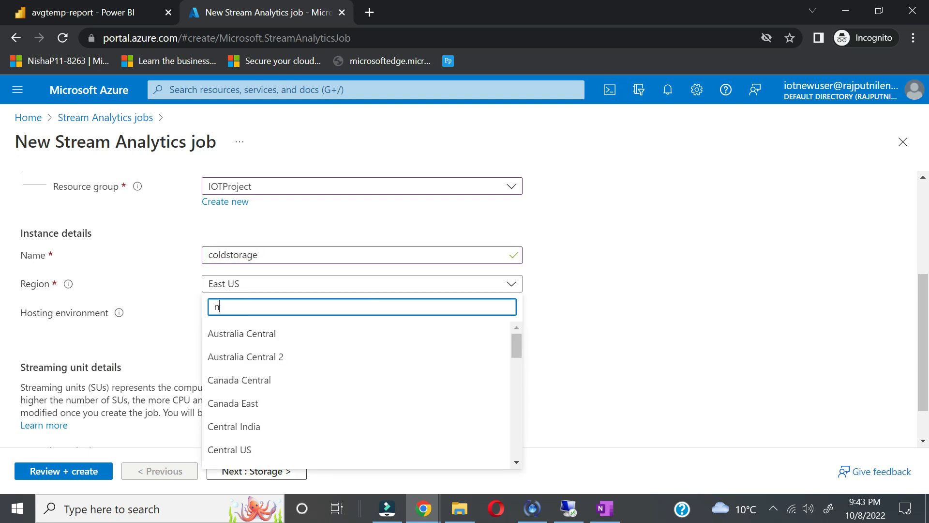
text(or)
click(268, 383)
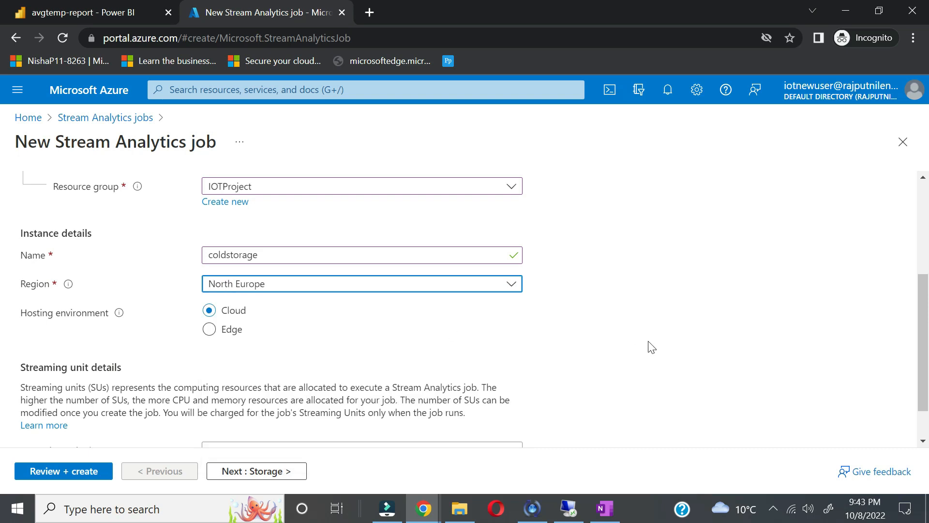
Step: Choose 1 streaming unit, review the settings and create the coldstorage job
scroll(651, 346, down, 1)
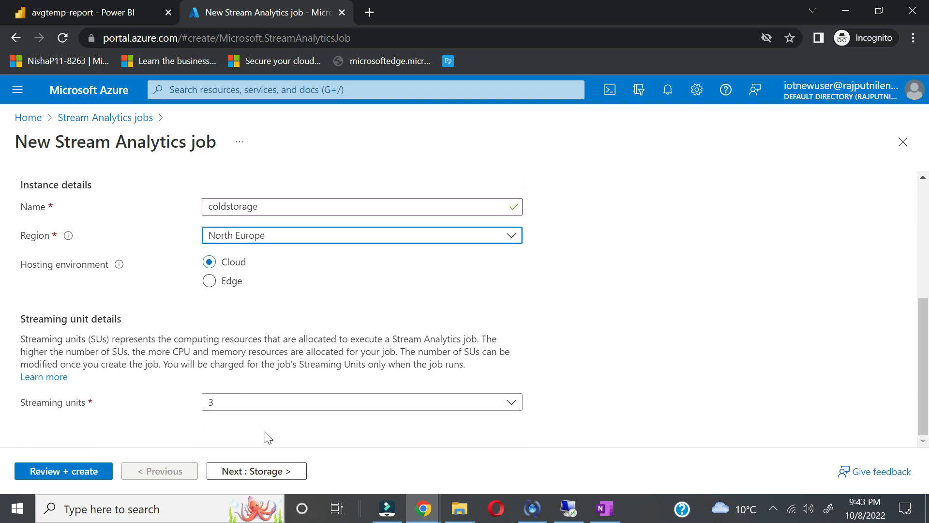
click(271, 410)
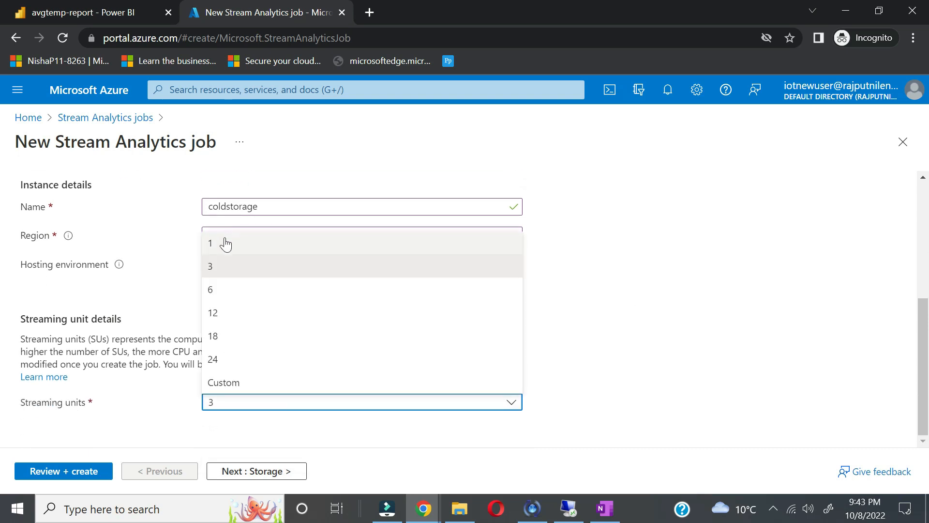
click(225, 242)
click(88, 471)
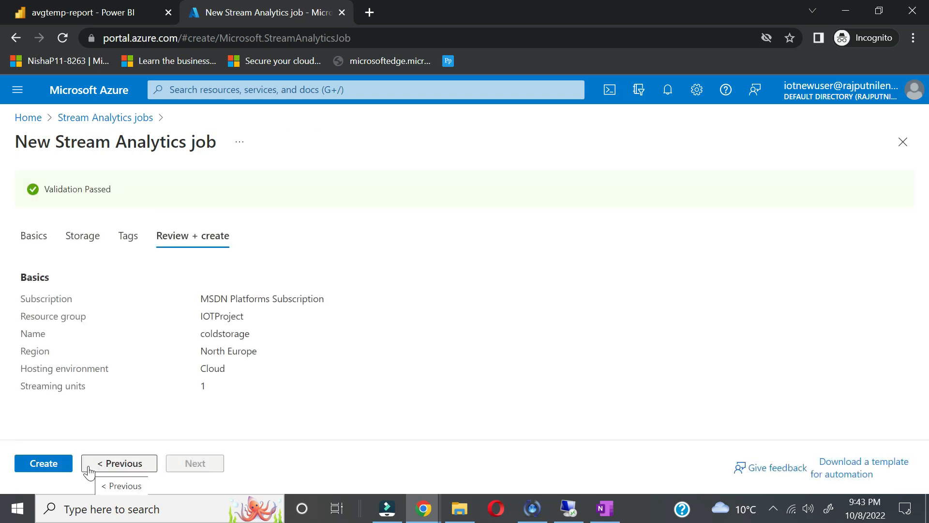
click(36, 463)
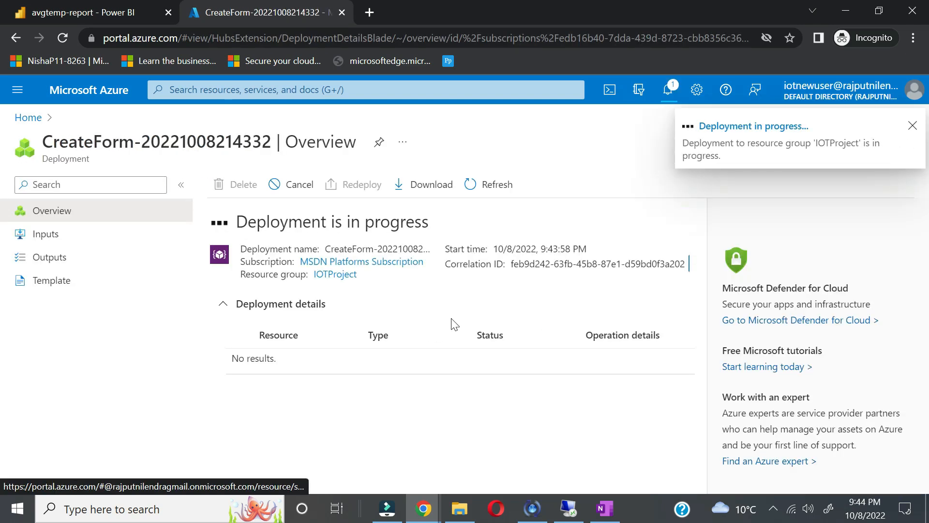
Step: Refresh the avgtemp-report chart so averages for all five devices, including Device3, appear
click(92, 12)
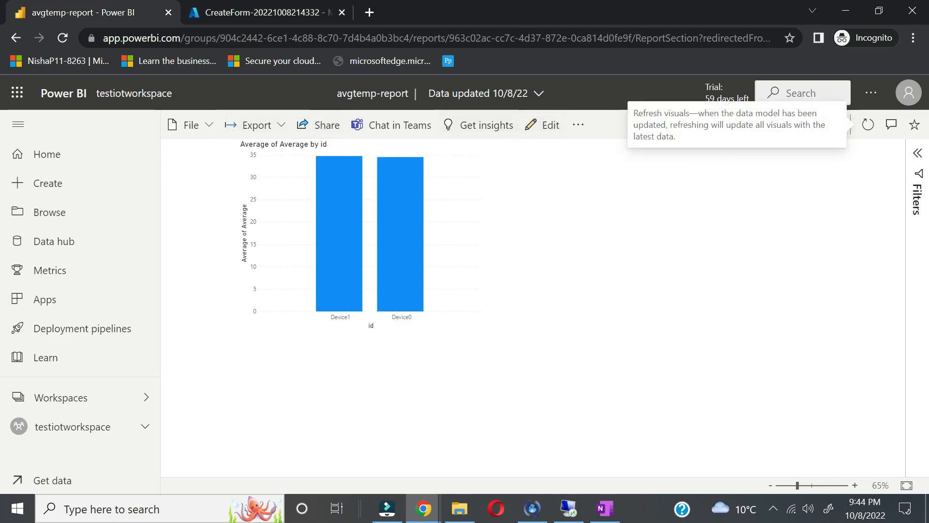
click(868, 125)
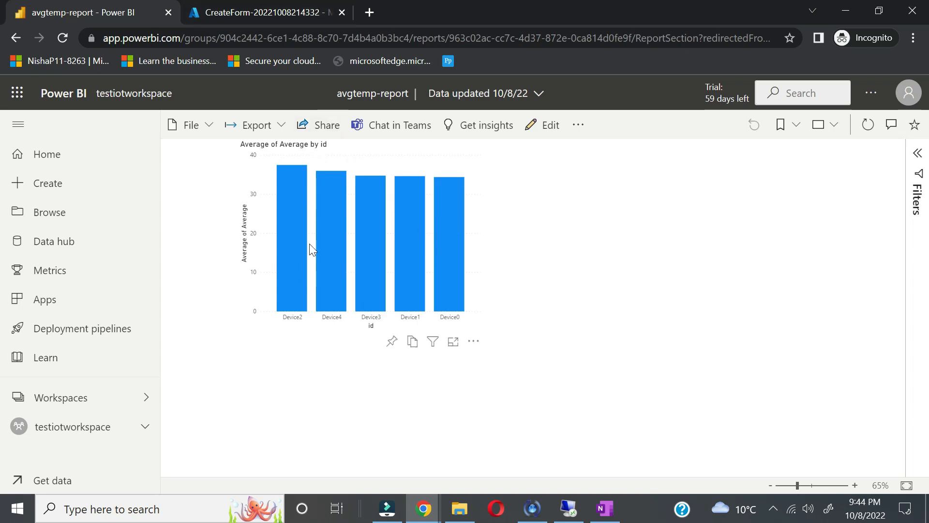
mouse_move(360, 198)
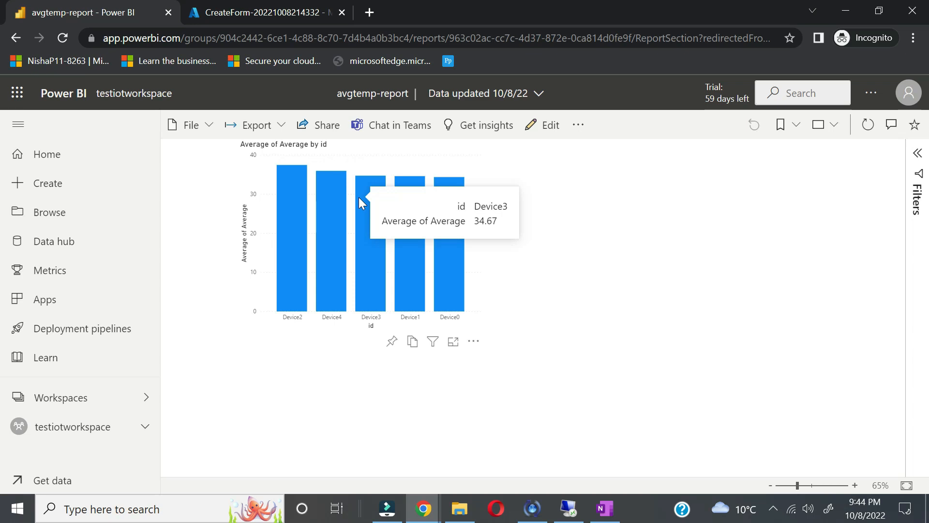
click(242, 15)
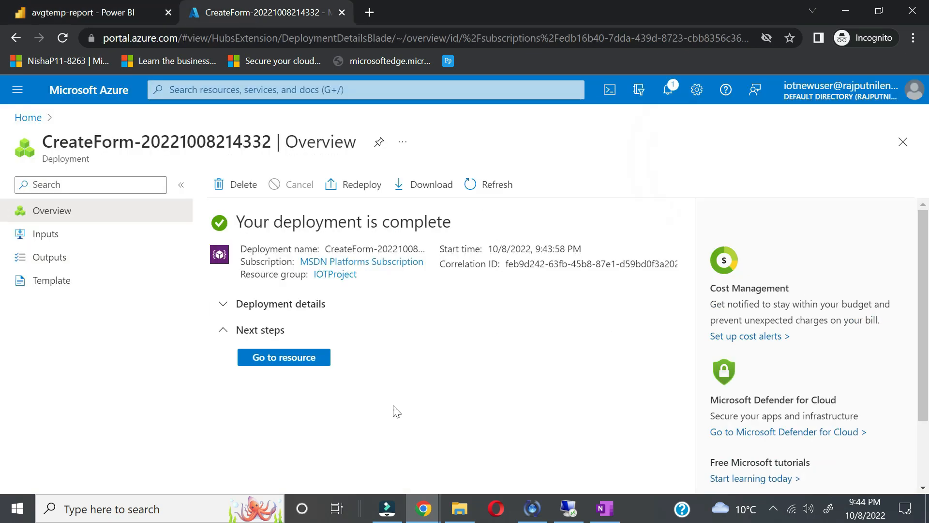
Step: Open the coldstorage job's Inputs and start adding an IoT Hub stream input
click(301, 358)
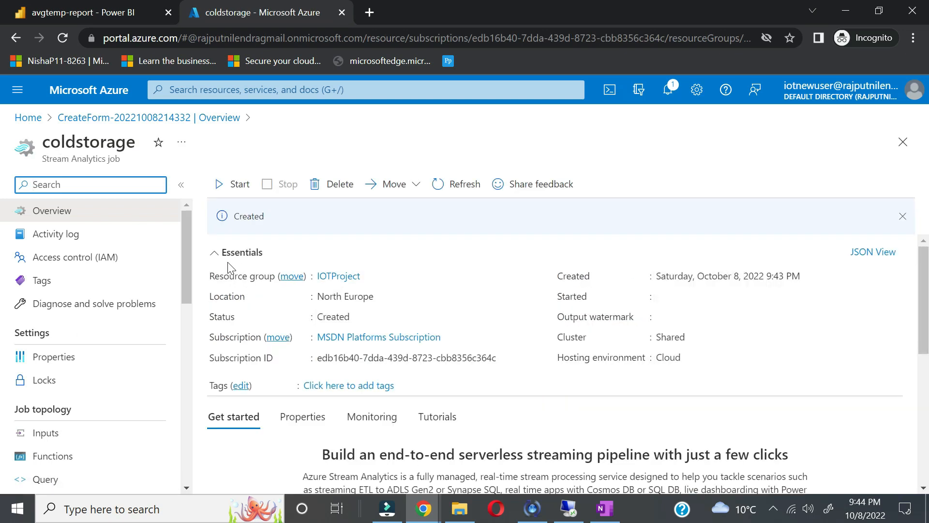
click(67, 442)
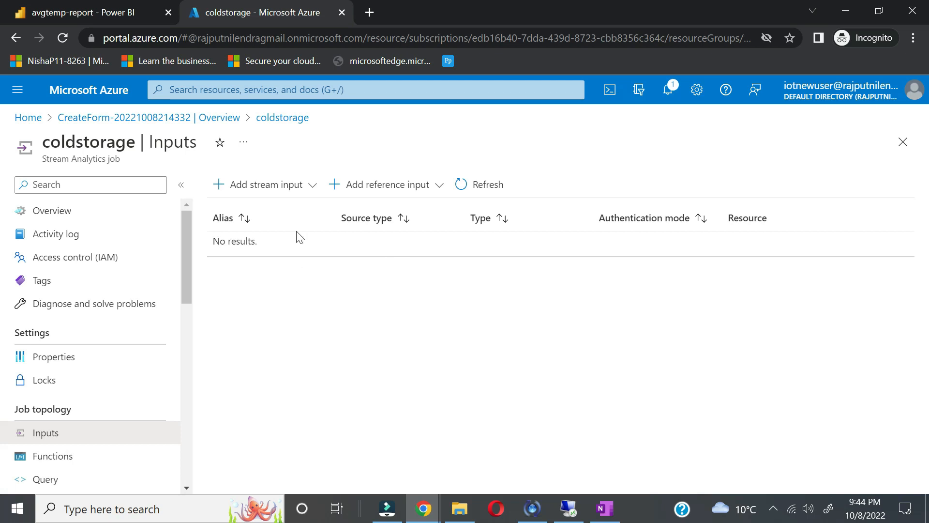
click(286, 184)
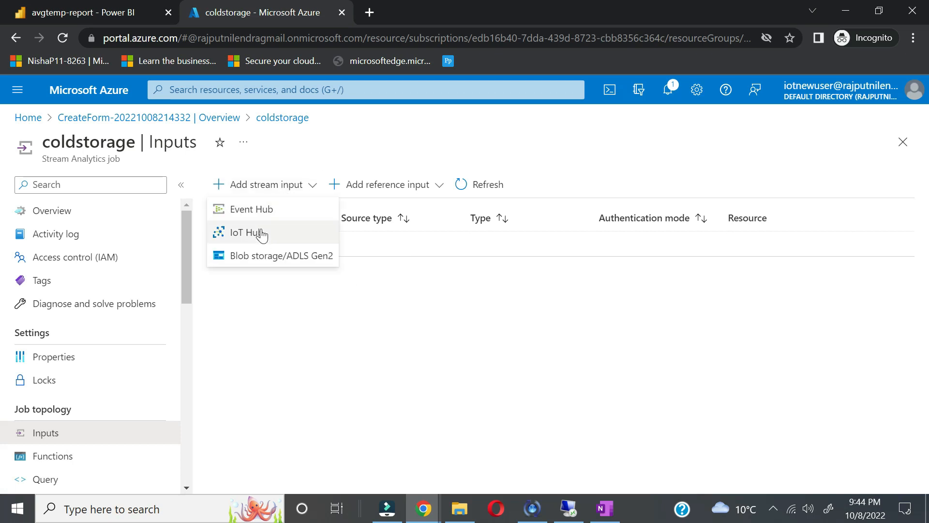
click(262, 234)
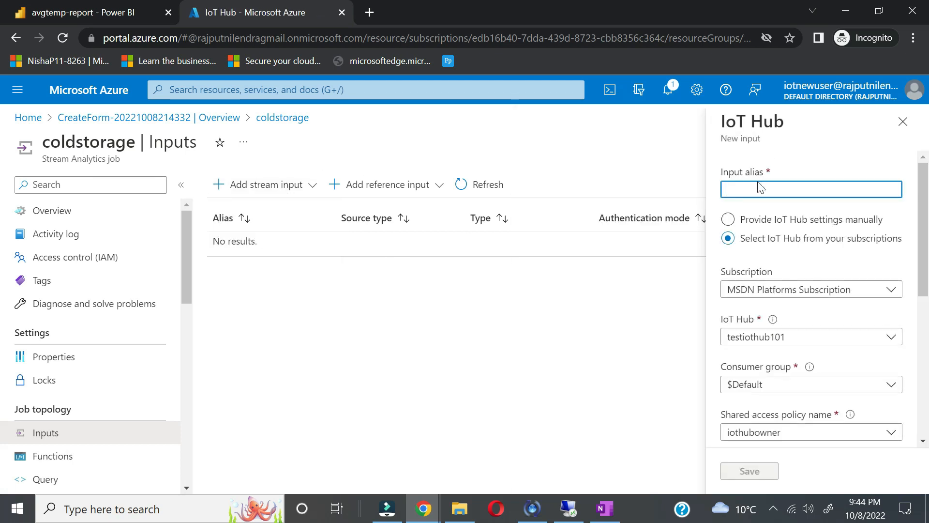
Step: Name the IoT Hub input 'iothub' from testiothub101 and save it
click(760, 188)
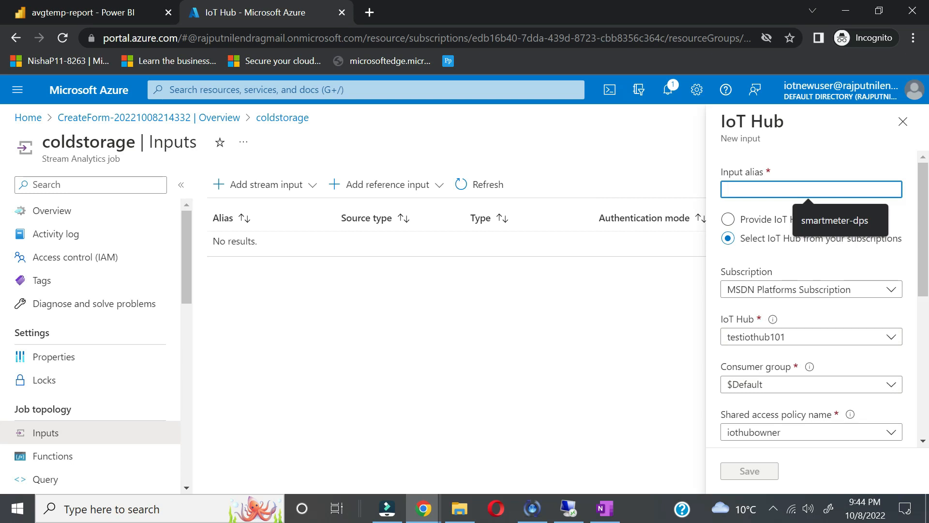
text(io)
key(BackSpace)
key(BackSpace)
text(iothub)
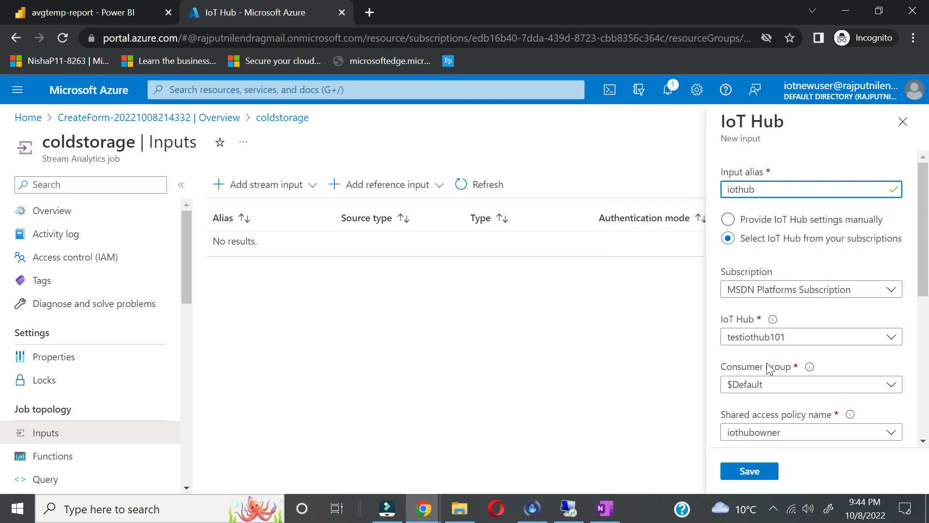
scroll(769, 368, down, 2)
scroll(769, 368, down, 5)
click(759, 477)
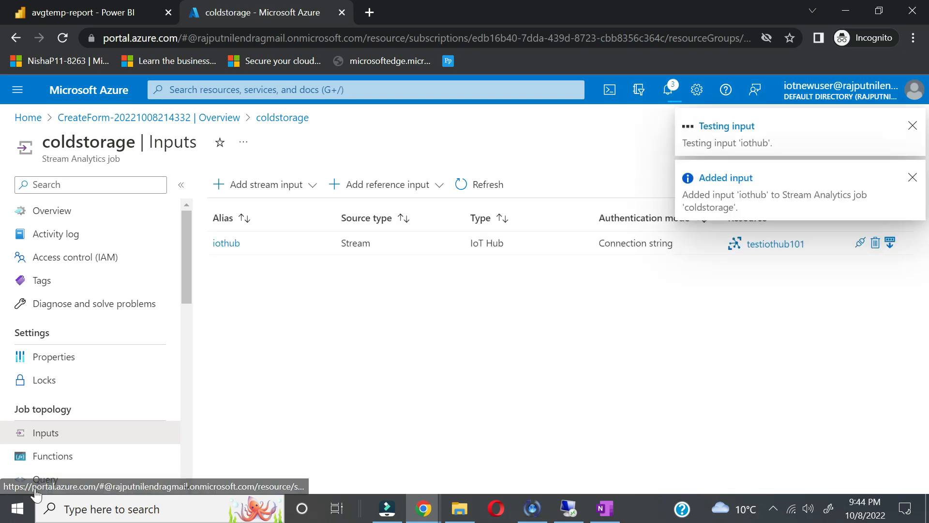
scroll(63, 474, down, 2)
click(74, 401)
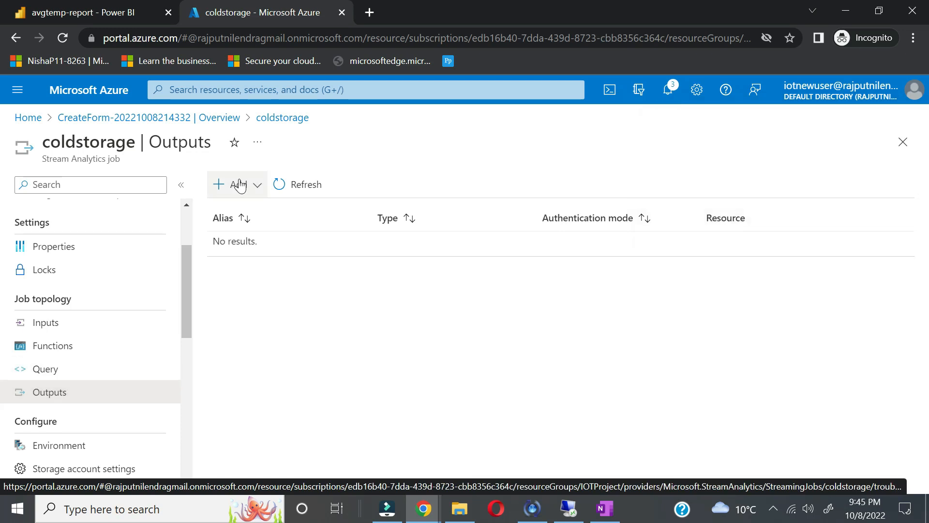
Step: Add a Blob storage/ADLS Gen2 output with the alias 'blobs' for the satestiot account
click(239, 184)
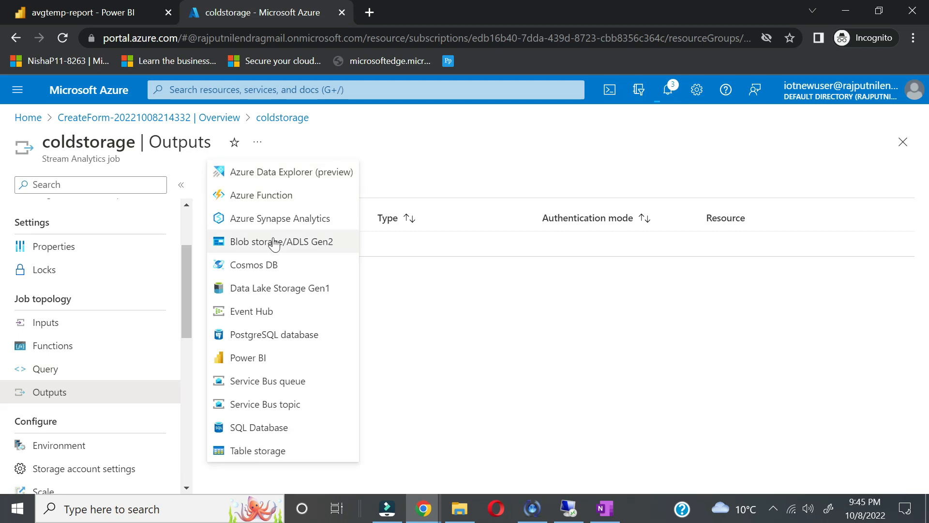
click(274, 241)
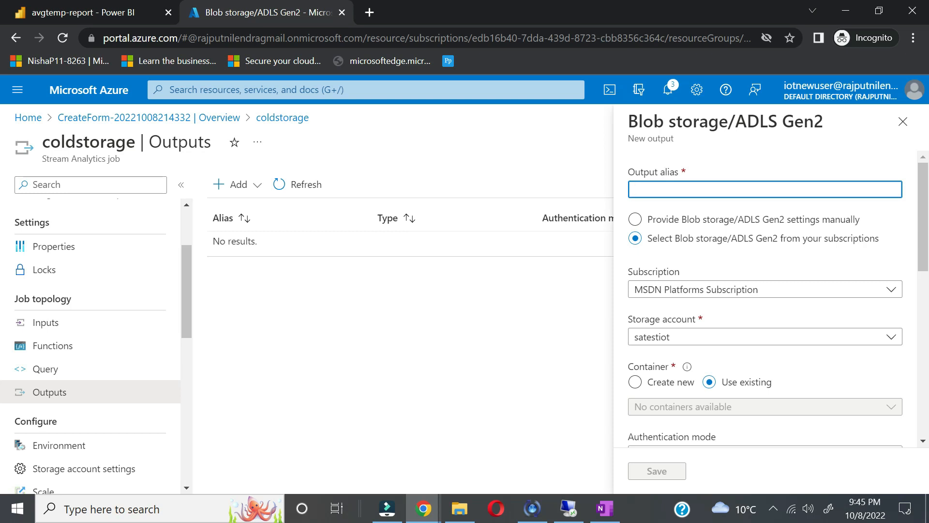
text(s)
key(BackSpace)
key(BackSpace)
text(lobs)
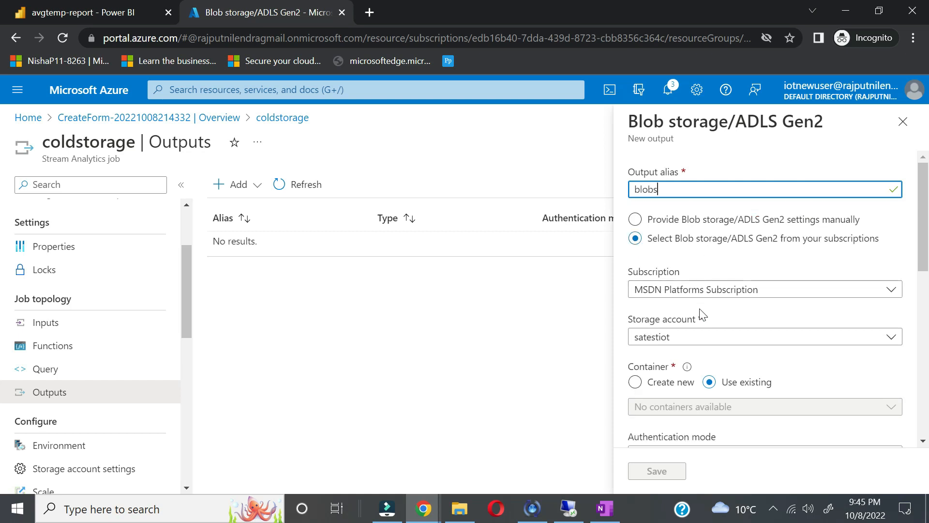
scroll(704, 320, down, 1)
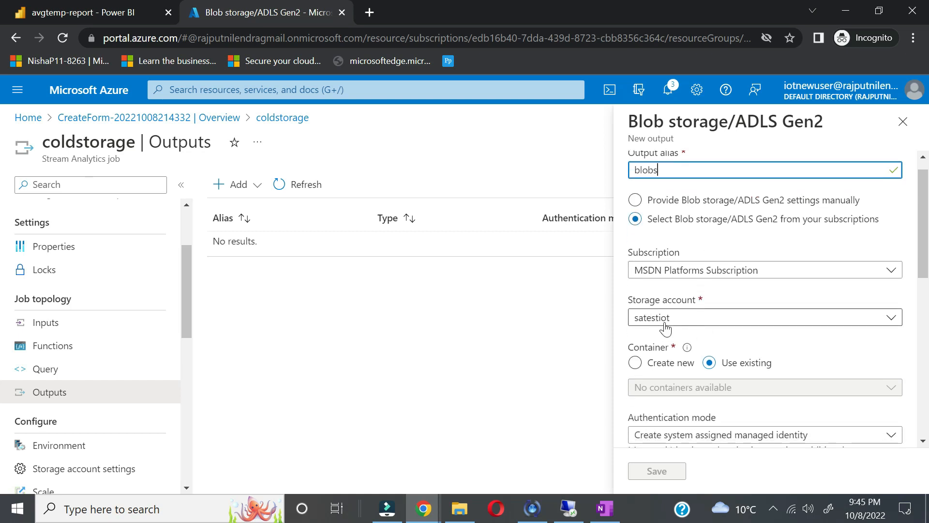
scroll(661, 346, down, 3)
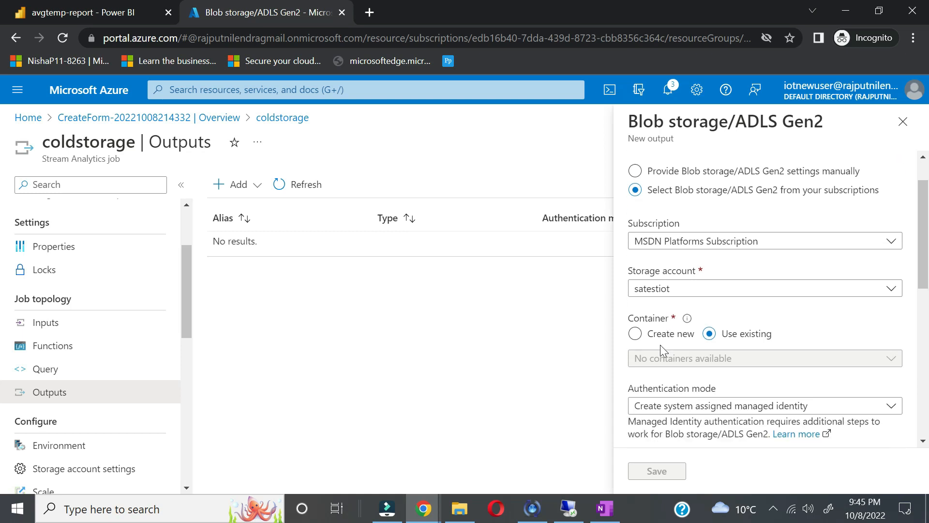
scroll(661, 348, up, 1)
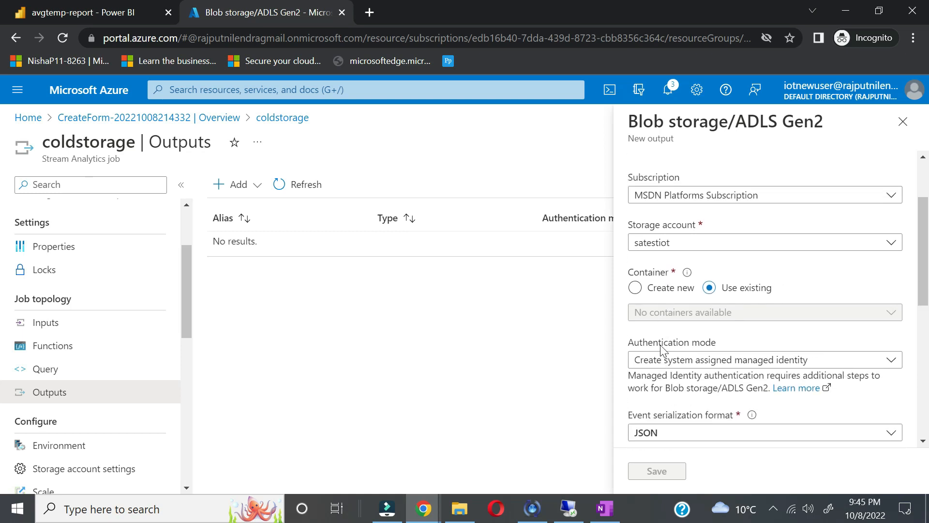
scroll(663, 349, down, 10)
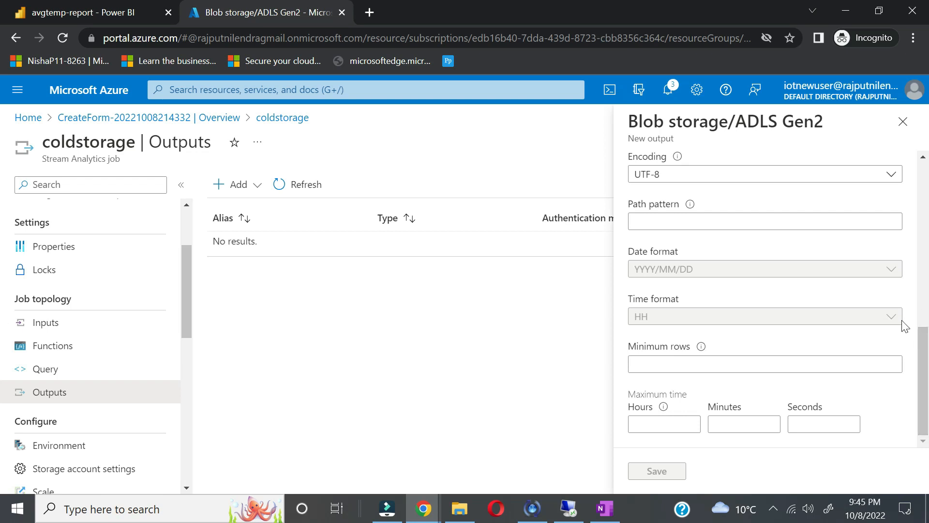
scroll(801, 261, up, 5)
scroll(800, 260, up, 4)
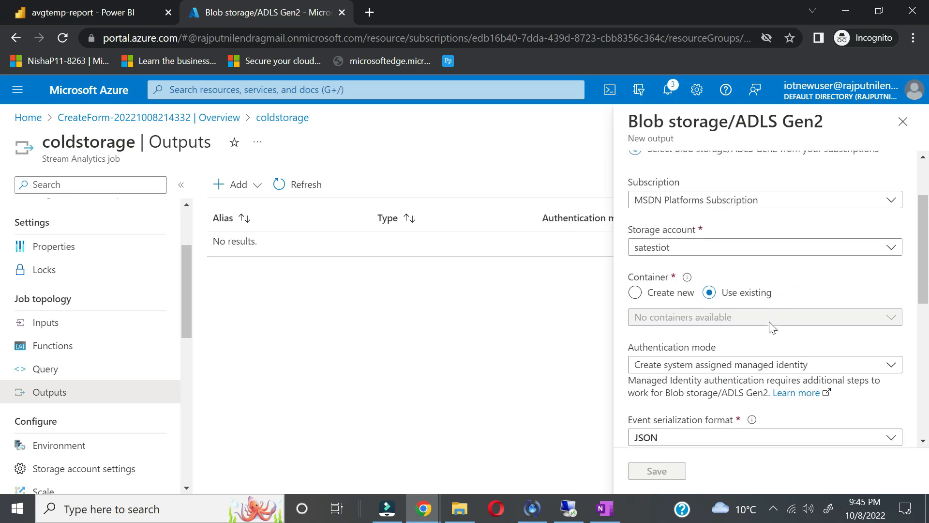
scroll(772, 325, up, 1)
Step: Create a new container named 'smartmeterdata' and copy its name toward the path pattern
click(636, 308)
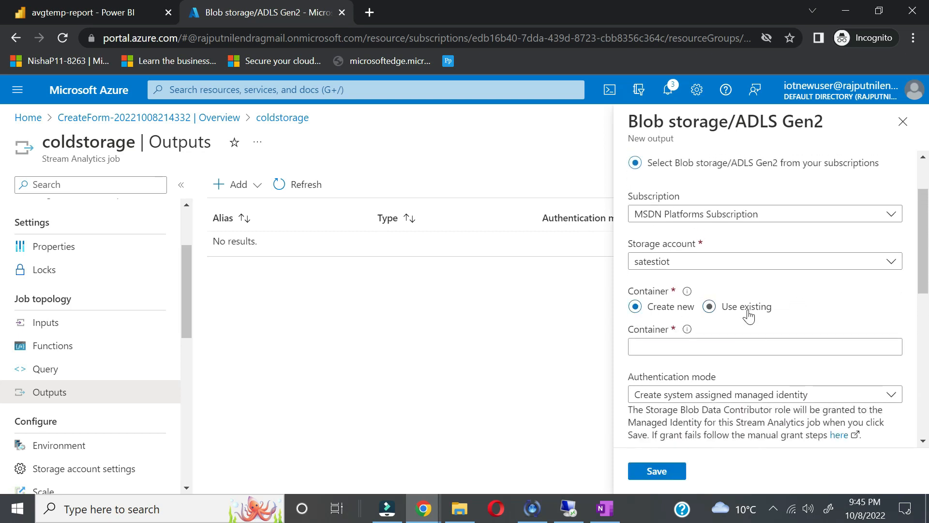
click(794, 347)
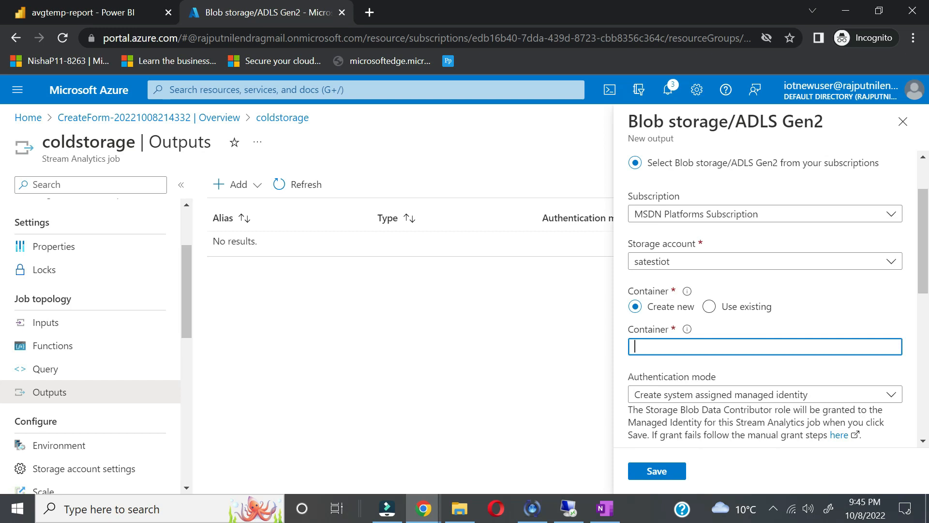
text(smartmeterdata)
scroll(832, 319, down, 2)
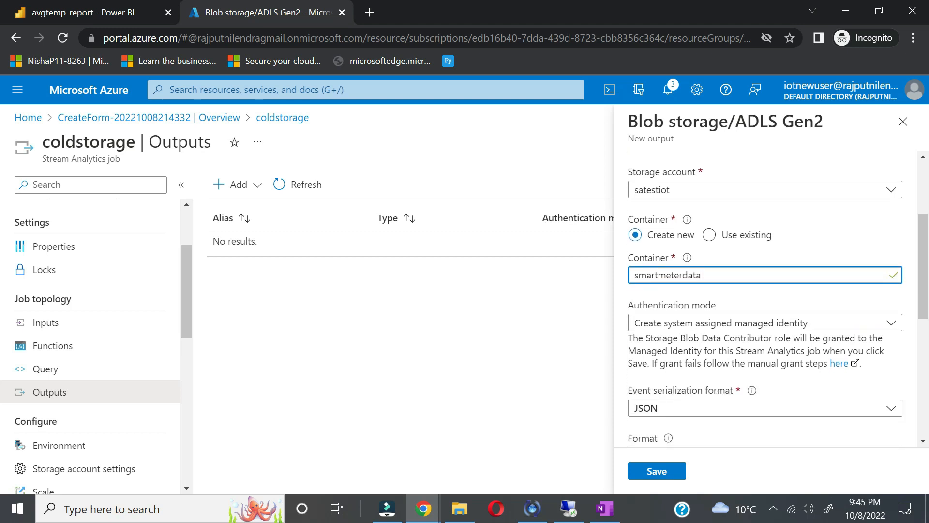
scroll(766, 299, up, 1)
scroll(766, 299, down, 2)
scroll(796, 344, down, 2)
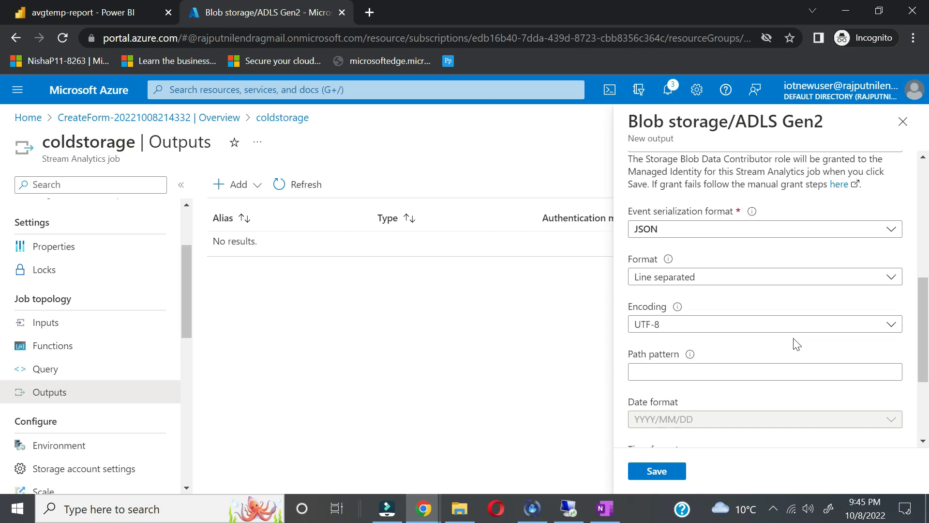
scroll(796, 344, down, 1)
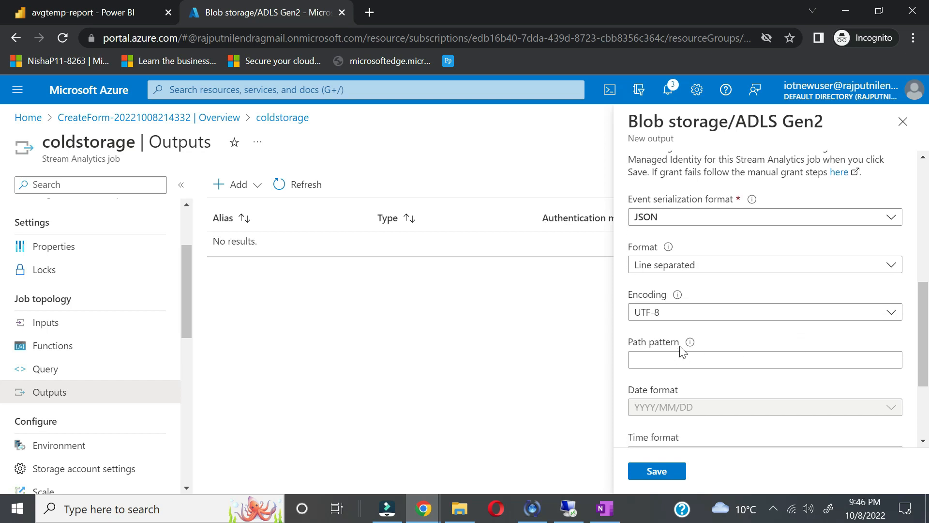
click(726, 360)
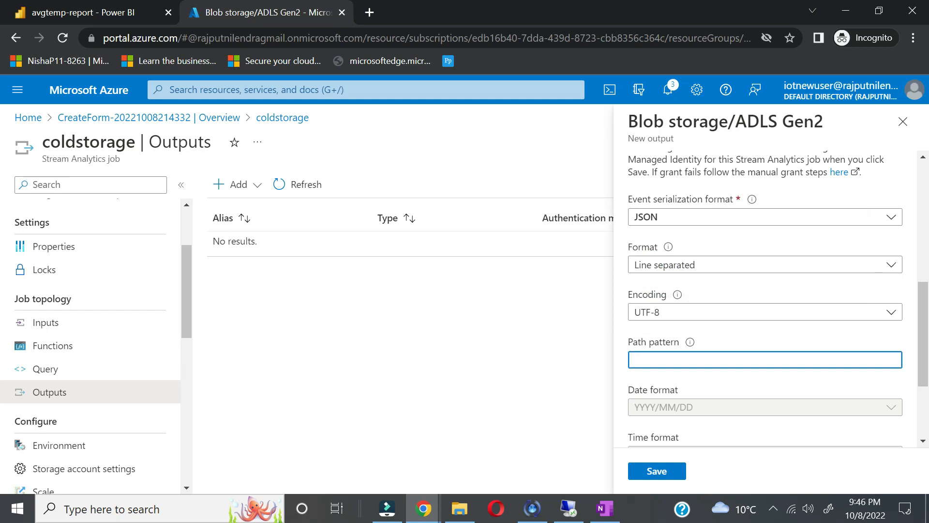
scroll(721, 264, up, 4)
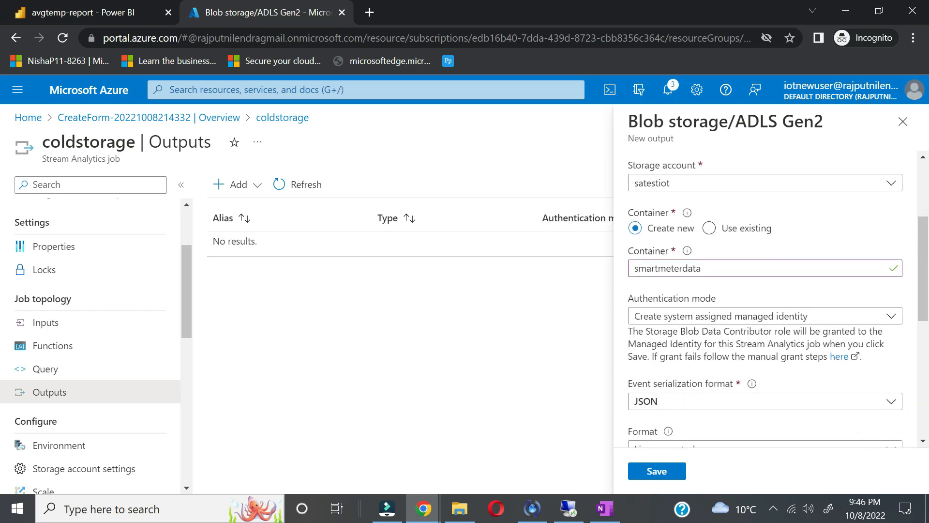
drag(710, 273, 562, 273)
key(ctrl+c)
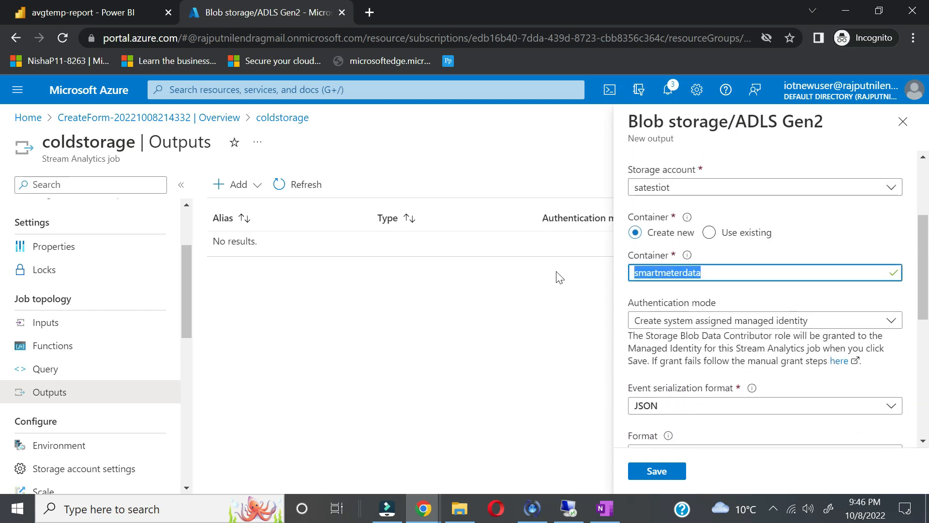
scroll(700, 327, down, 5)
click(670, 312)
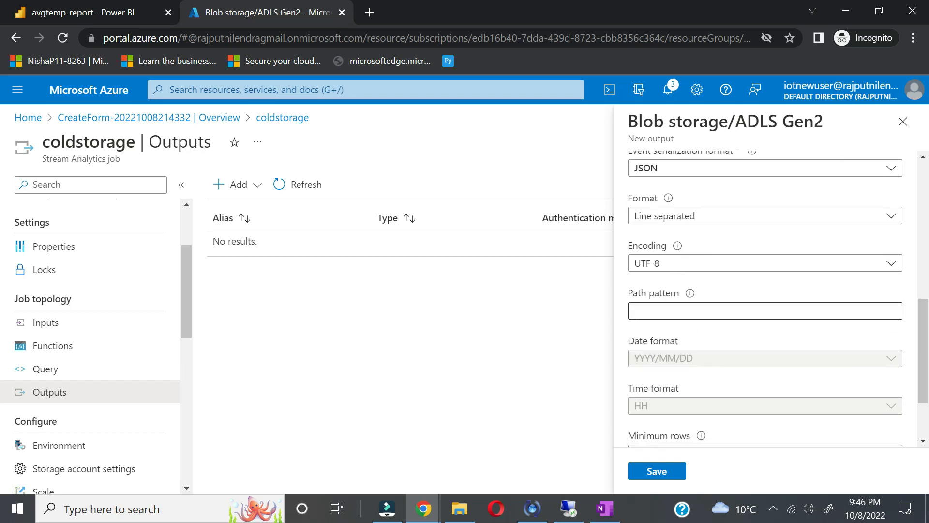
Step: Set the blobs output path pattern to smartmeterdata/{date}/{time}
key(ctrl+v)
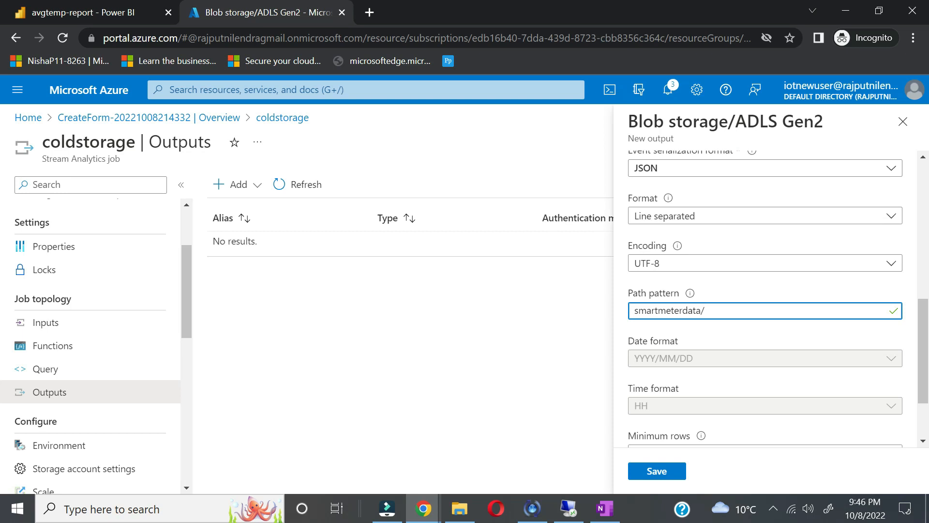
text(/{data}/{time})
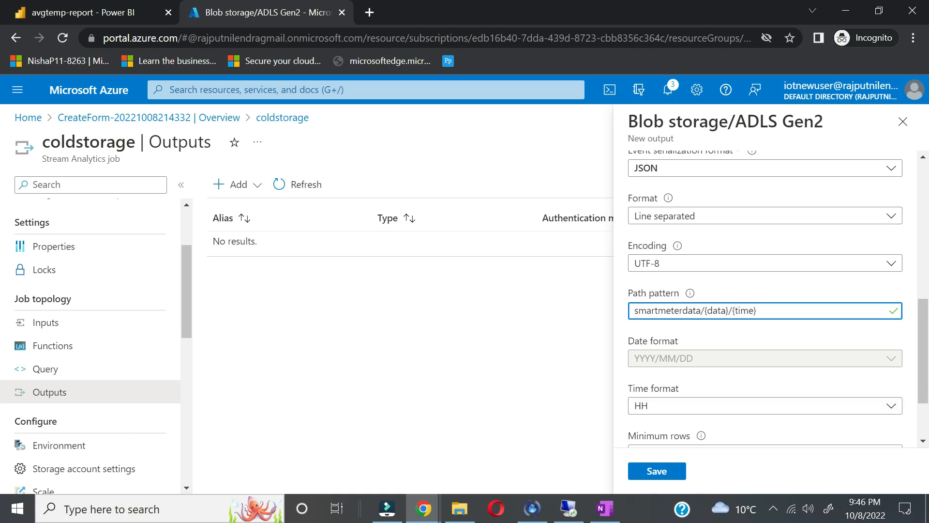
key(BackSpace)
text(e)
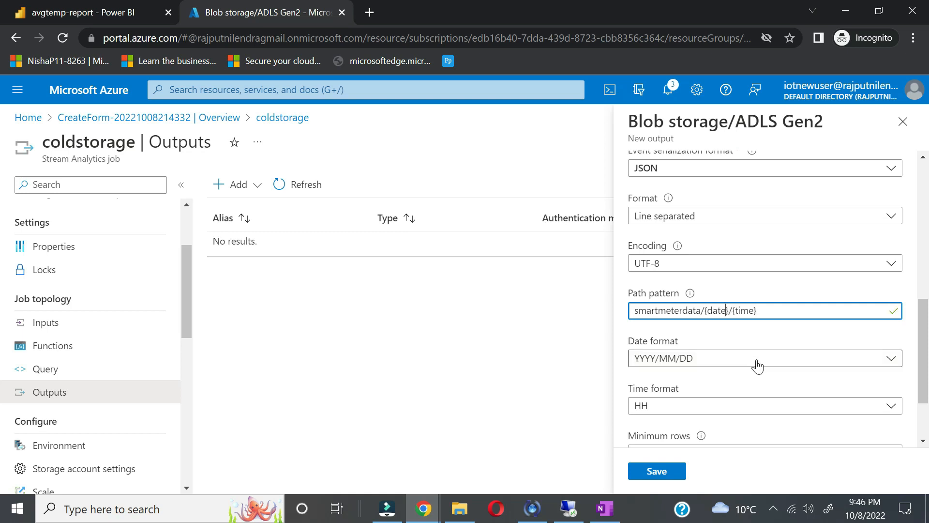
Step: Set minimum rows to 100 and maximum batch time to 3 minutes
scroll(769, 361, down, 3)
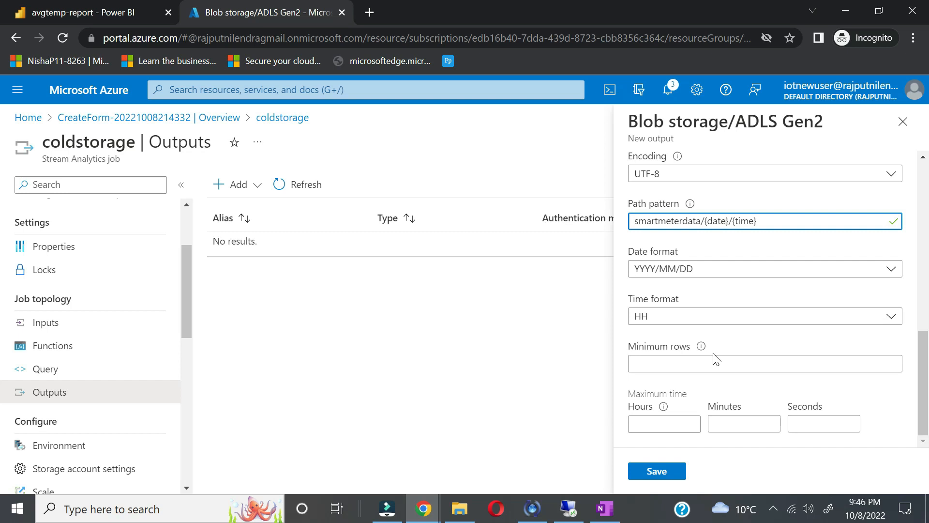
mouse_move(701, 348)
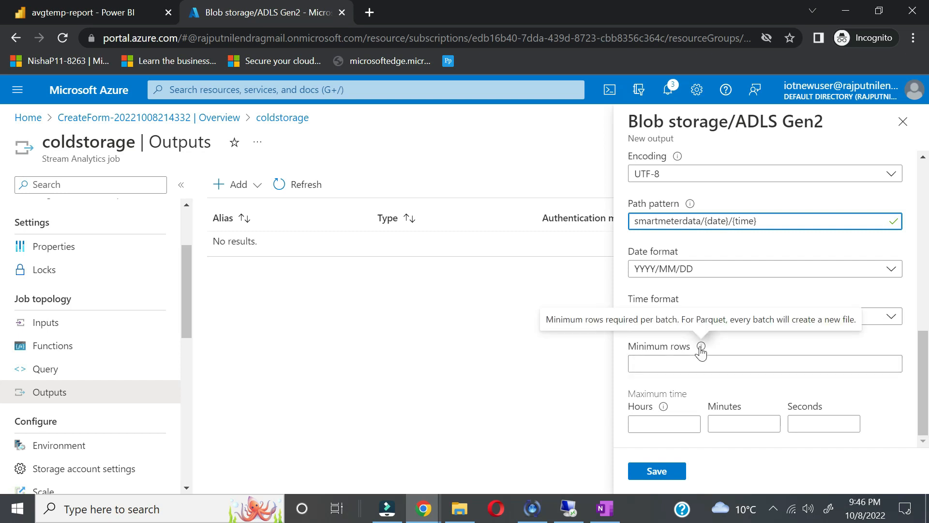
click(701, 364)
text(100)
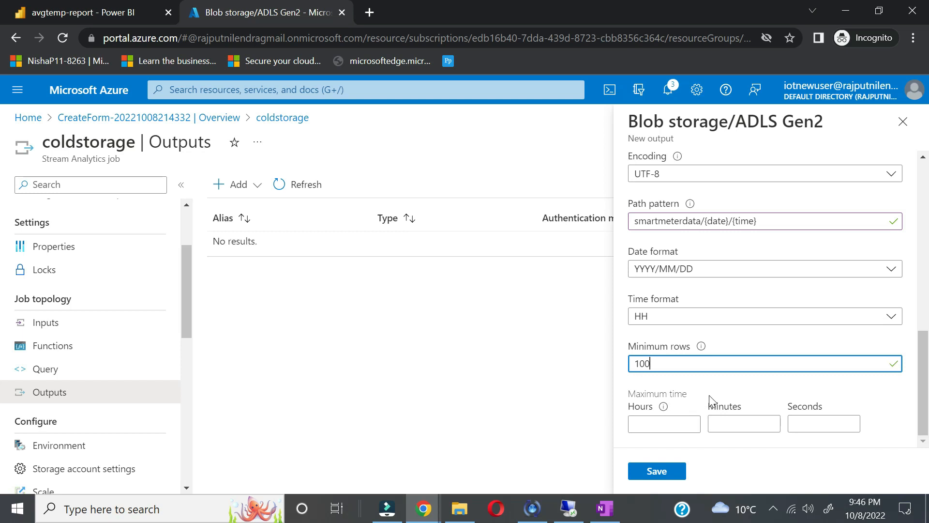
click(740, 422)
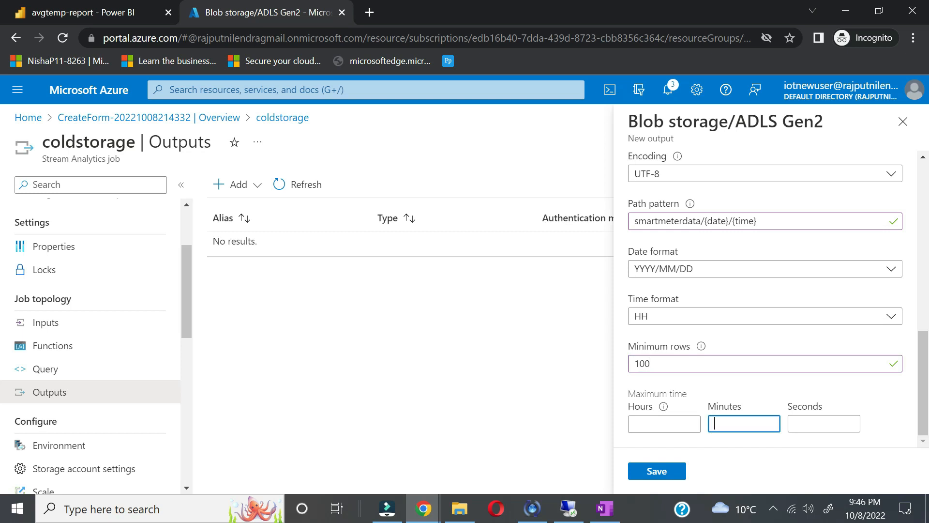
text(3)
click(739, 465)
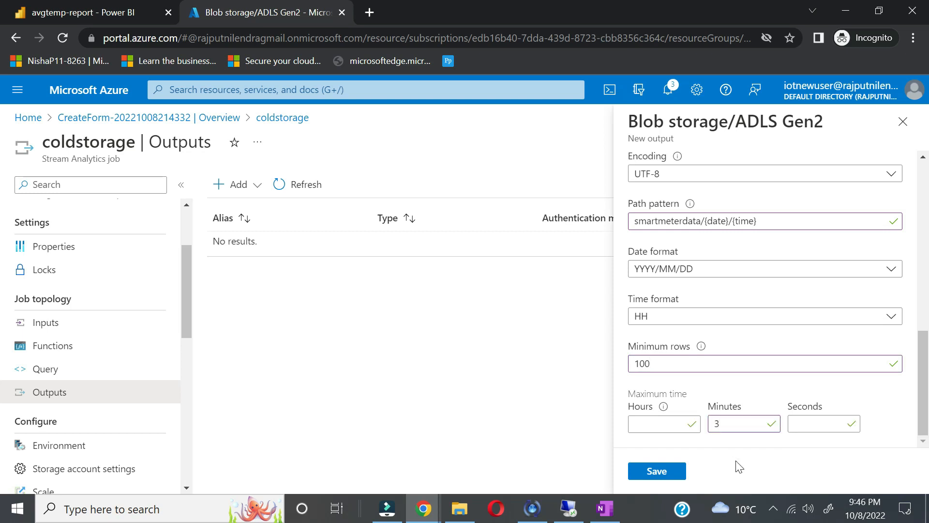
scroll(813, 336, up, 6)
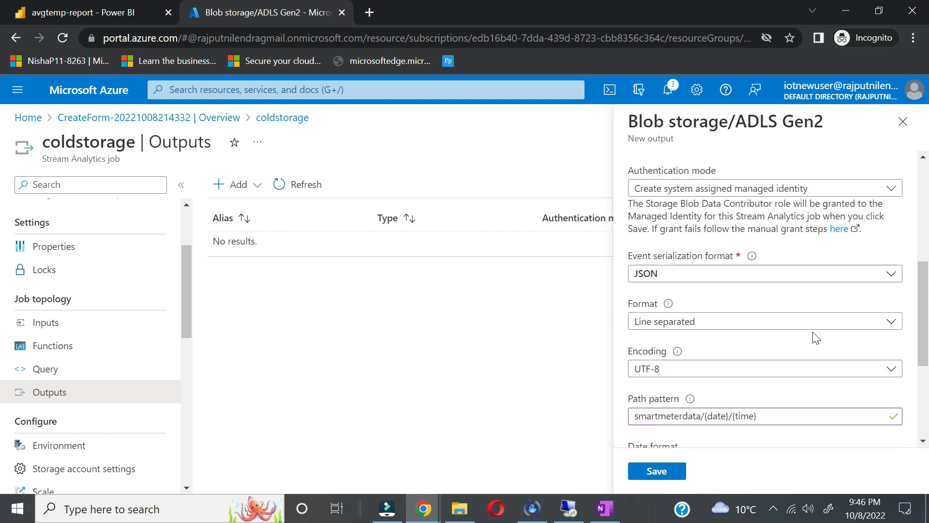
scroll(816, 338, up, 4)
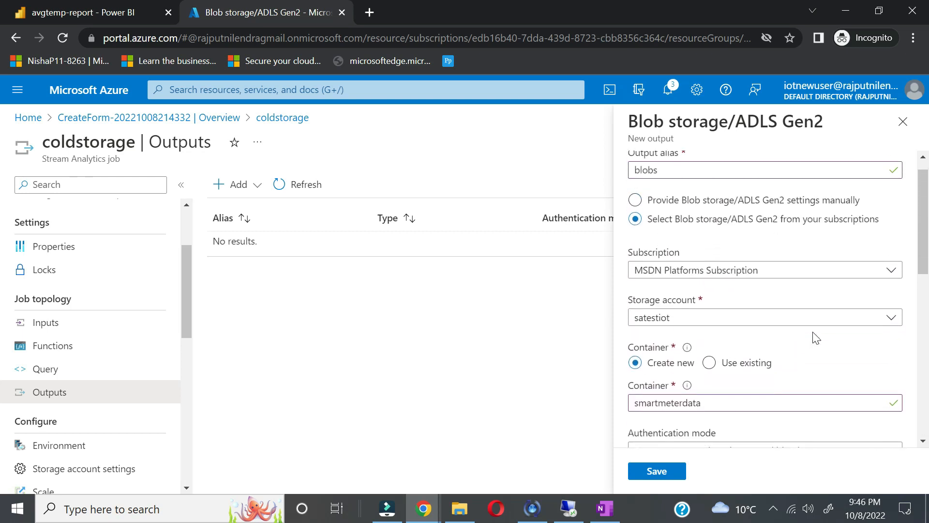
scroll(816, 337, down, 3)
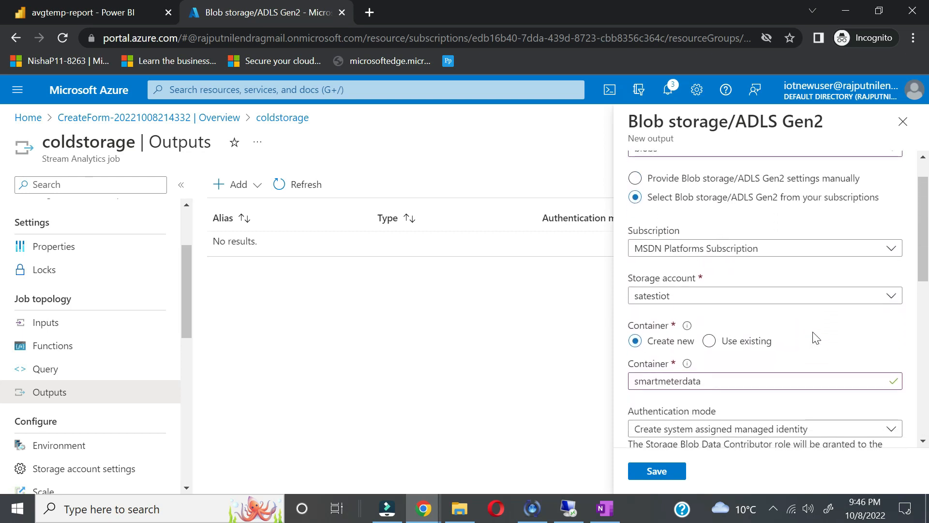
scroll(799, 339, down, 2)
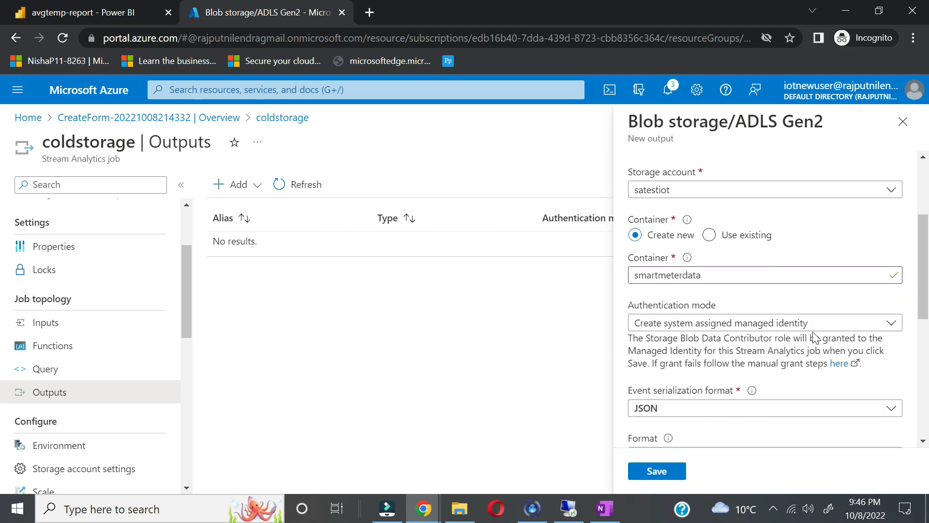
Step: Save the blobs output, view the coldstorage query, then return to Outputs discarding edits
click(670, 471)
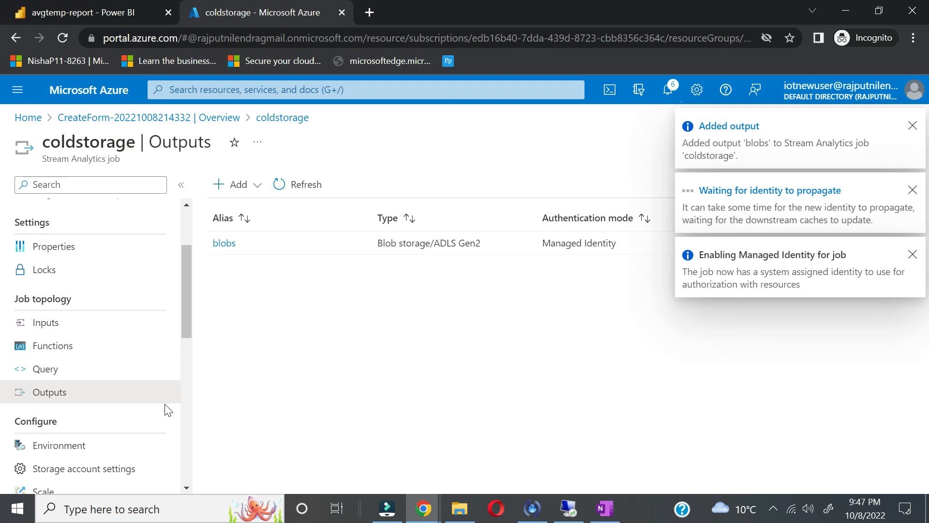
click(90, 380)
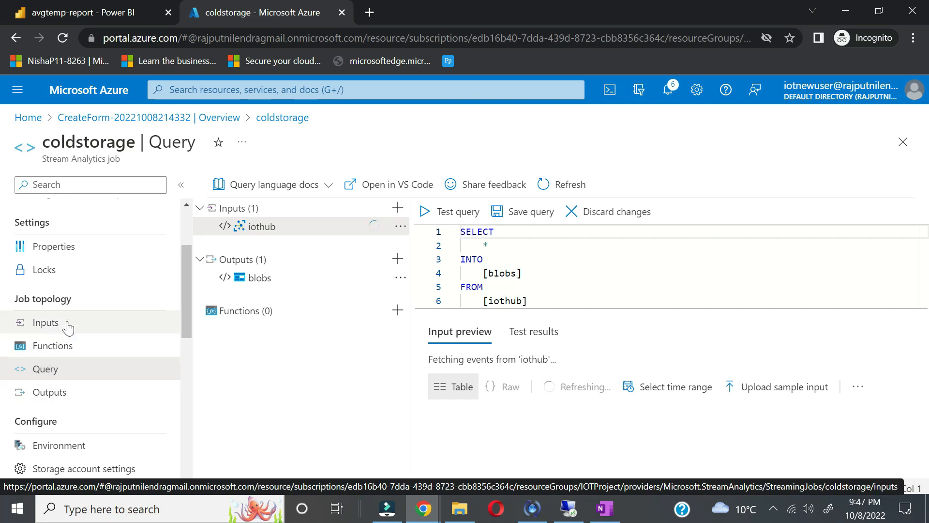
click(48, 391)
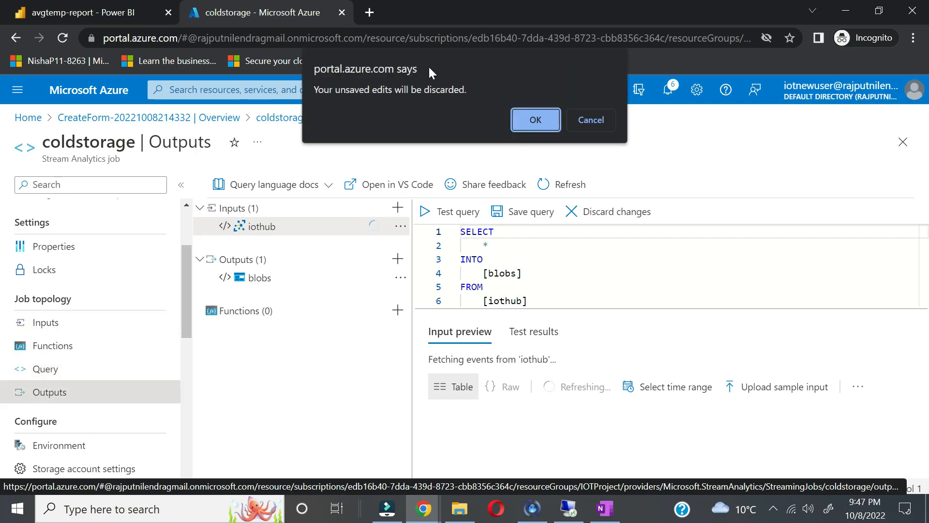
click(536, 112)
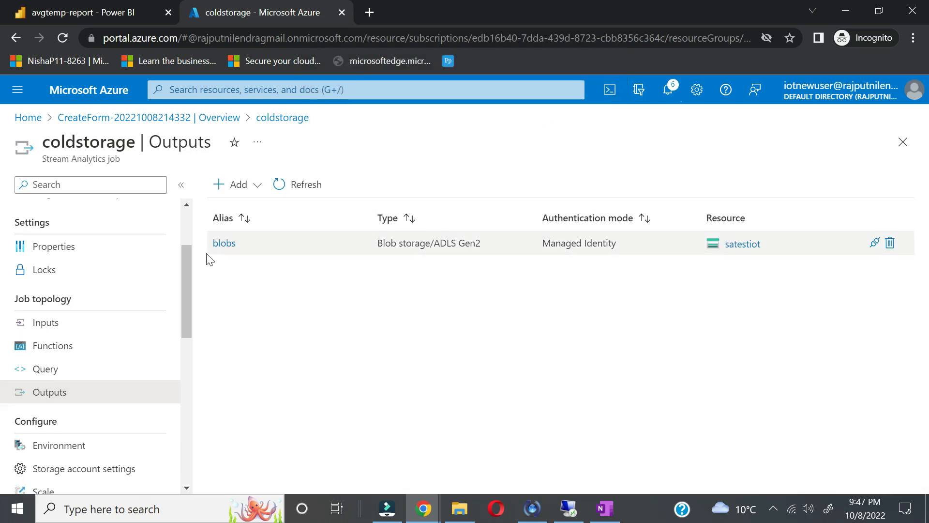
Step: Open the blobs output details and keep its format as Line separated
click(223, 244)
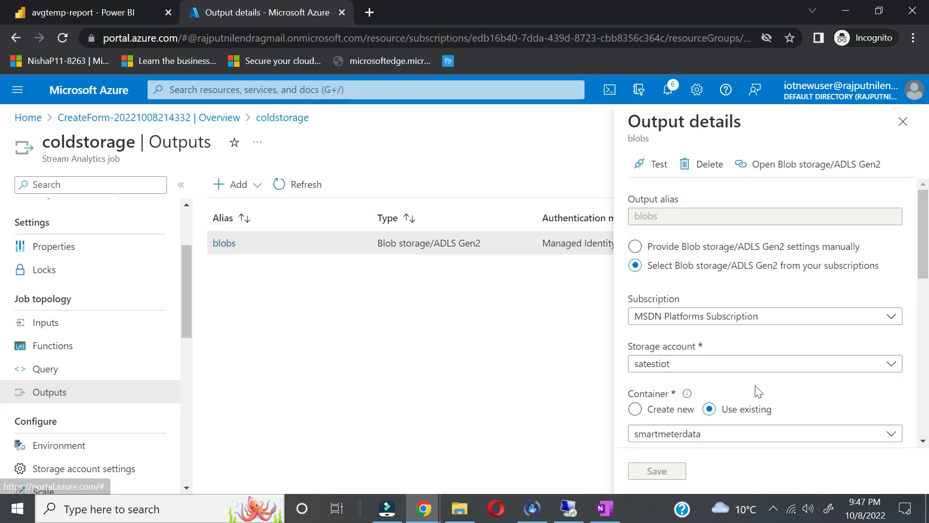
scroll(763, 382, down, 5)
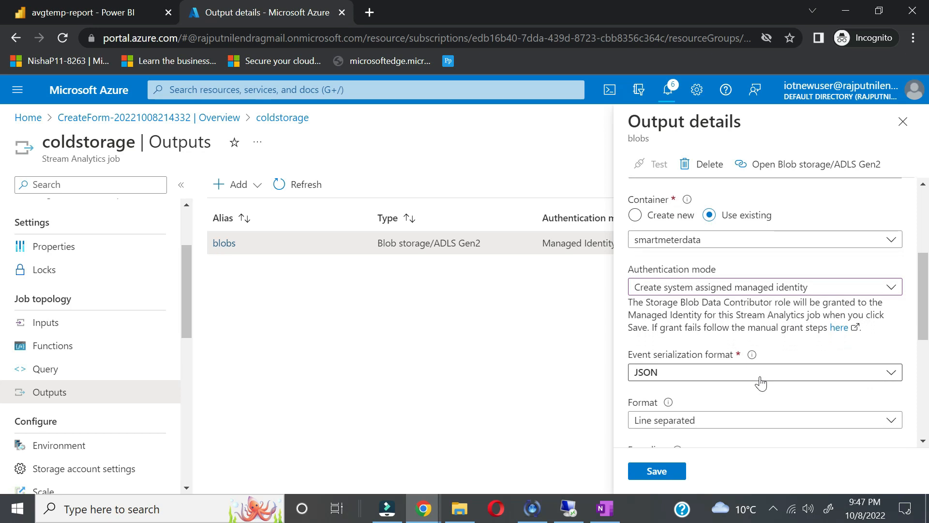
click(743, 409)
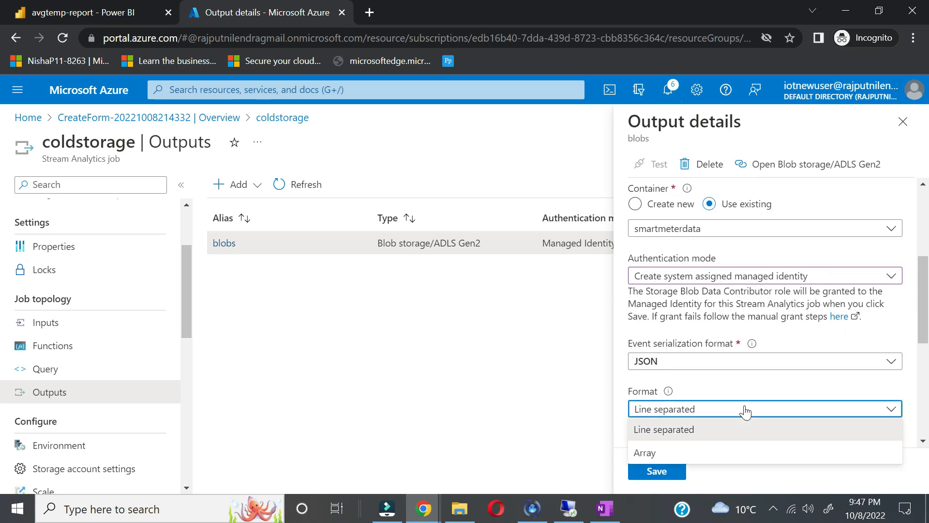
click(764, 381)
scroll(769, 368, up, 3)
scroll(779, 358, up, 2)
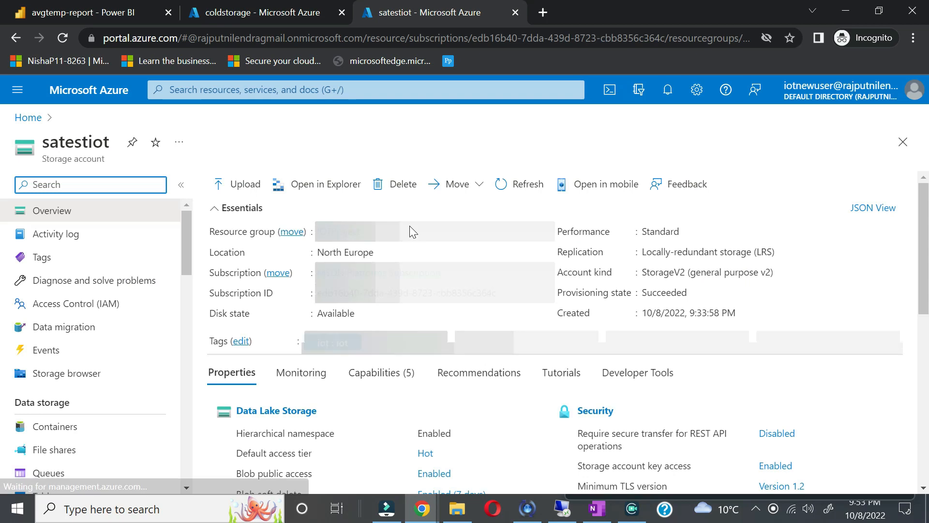
Step: Open satestiot's smartmeterdata container and drill through smartmeterdata/2022/10/08/20
click(64, 434)
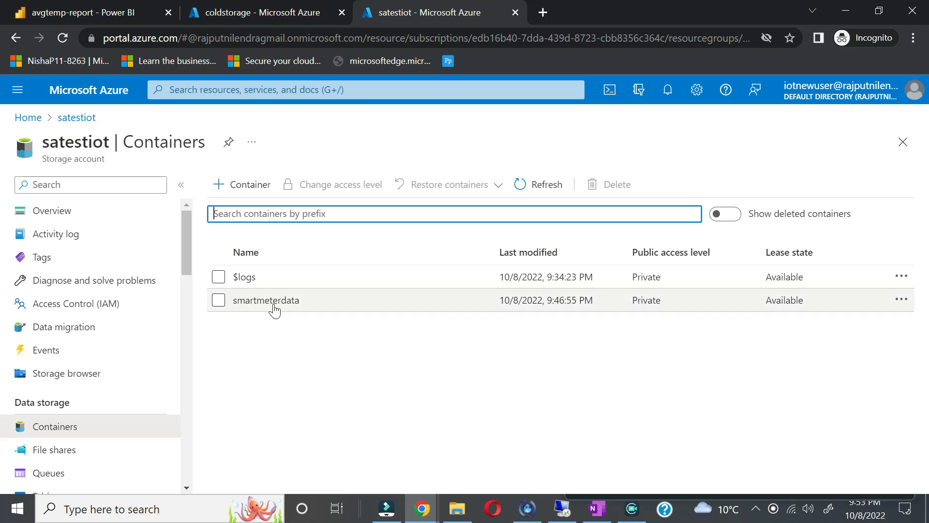
click(274, 301)
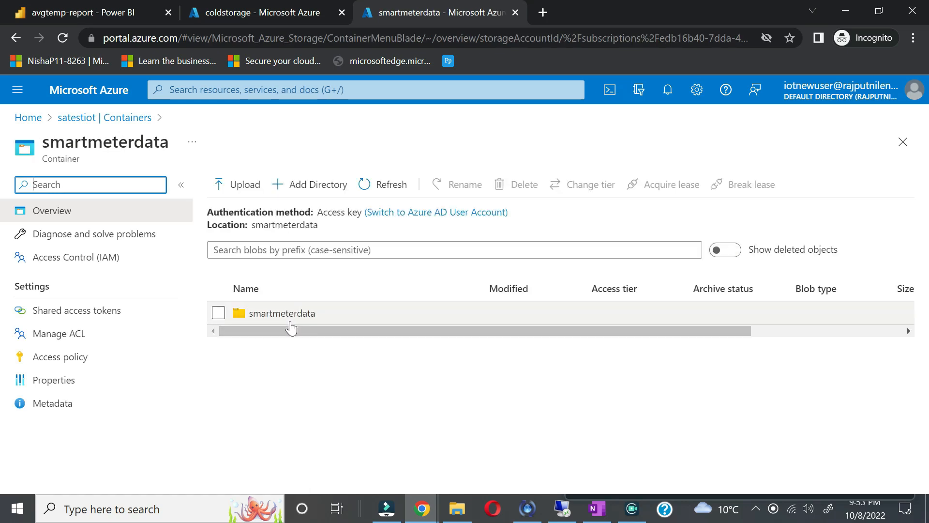
click(291, 316)
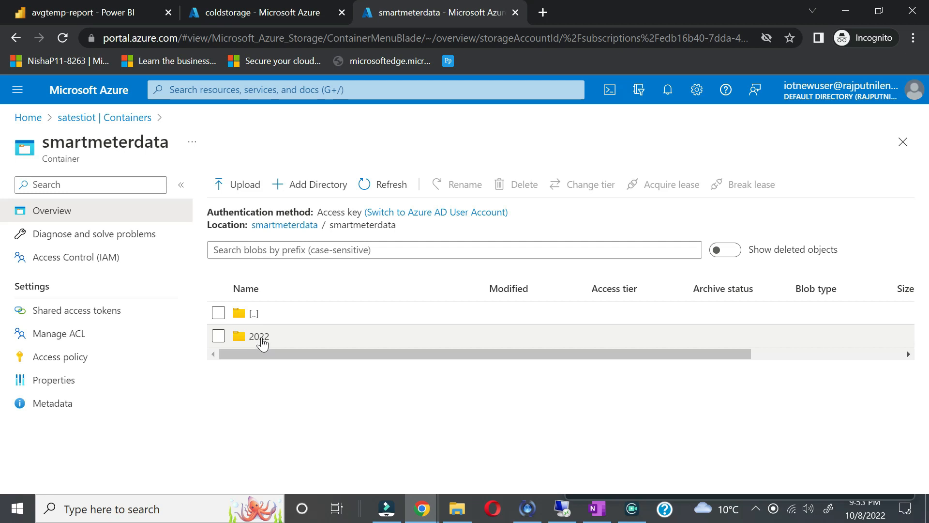
click(259, 338)
click(254, 339)
click(255, 340)
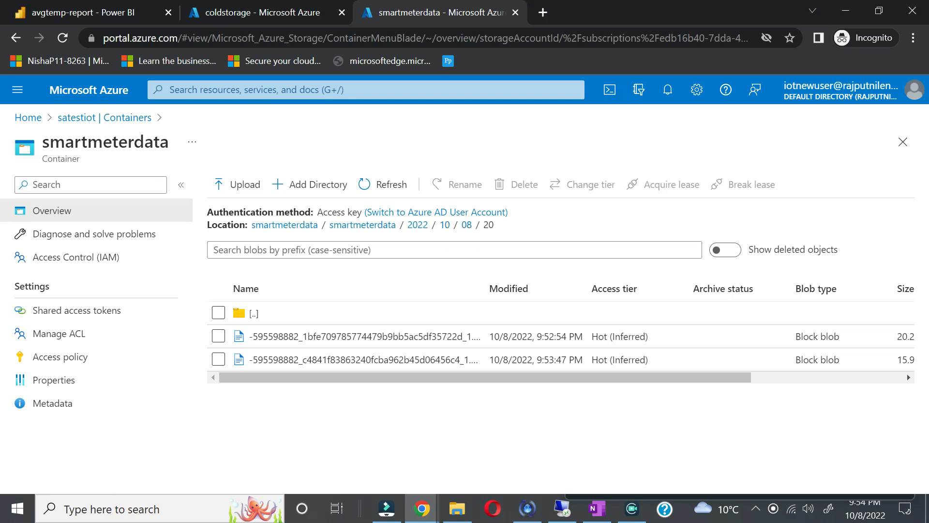
Step: Download the first blob in the 20 folder and open the csv in Excel
double_click(488, 225)
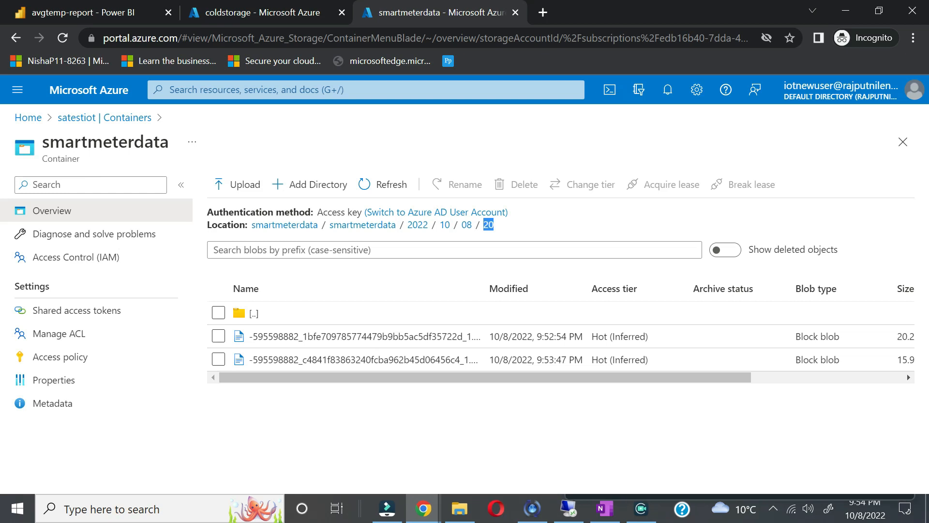
click(378, 337)
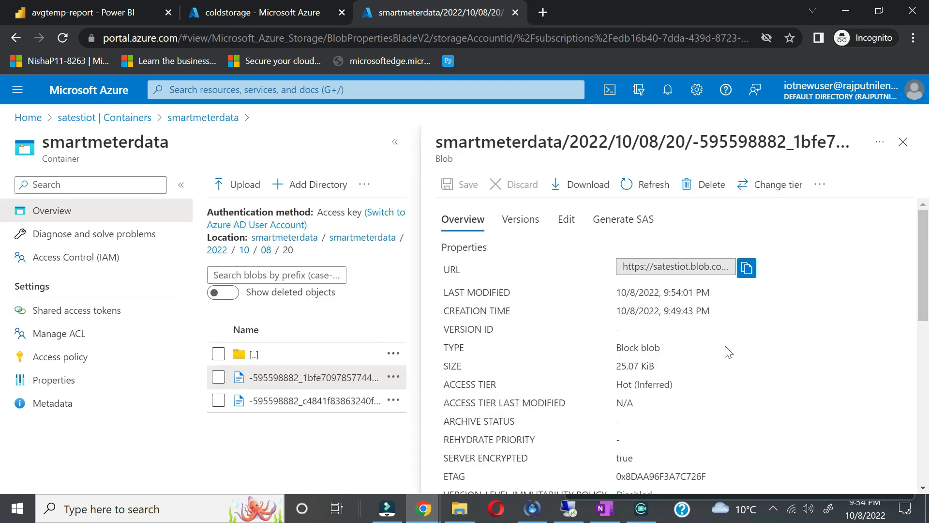
click(578, 185)
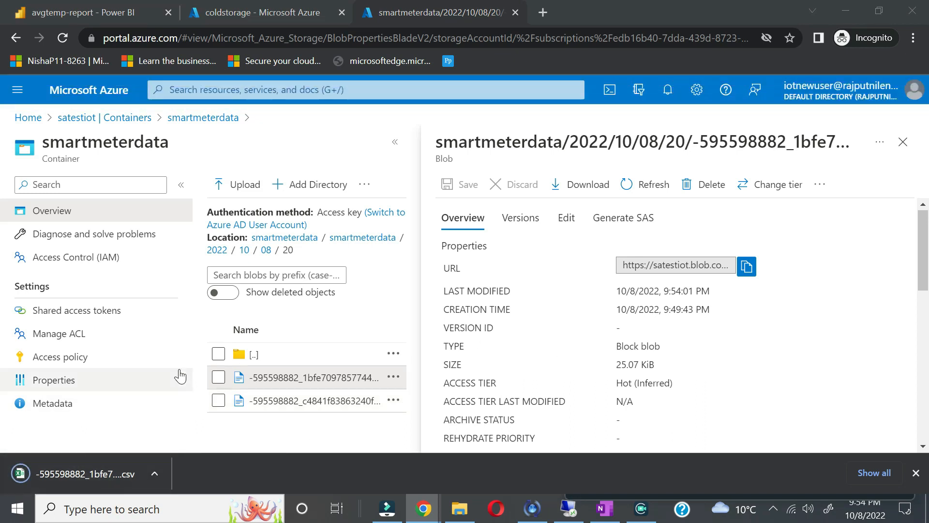
click(78, 479)
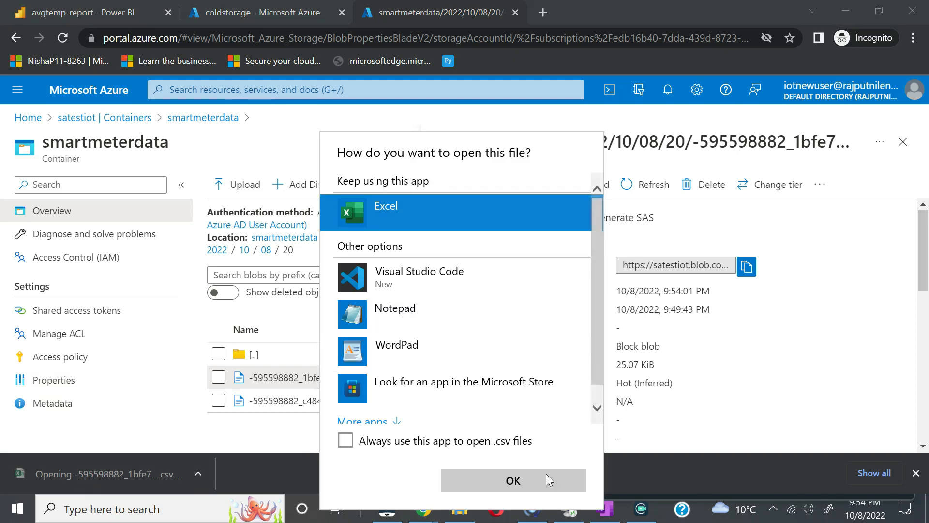
click(526, 480)
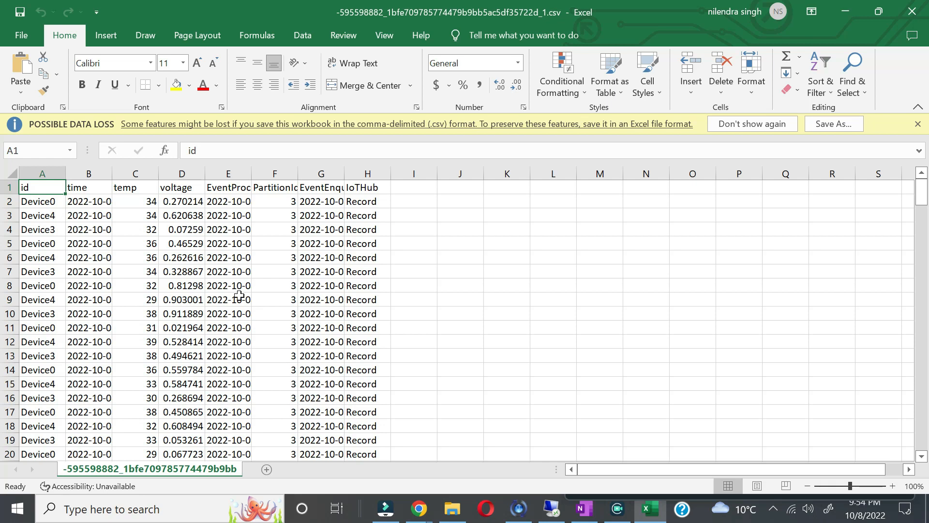
Step: After reviewing the id, temp and voltage rows, minimize Excel
click(846, 11)
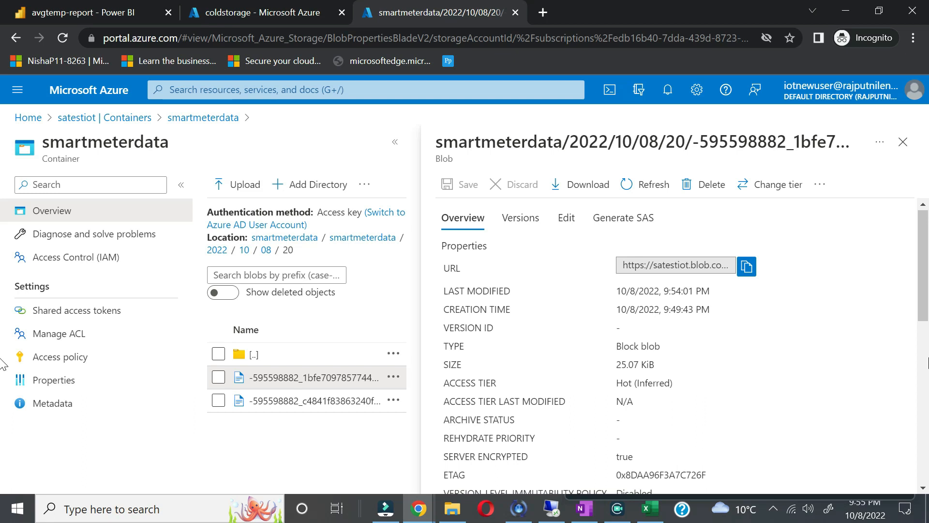
Step: Bring the OneNote notebook with the Databricks code notes to the front
click(616, 514)
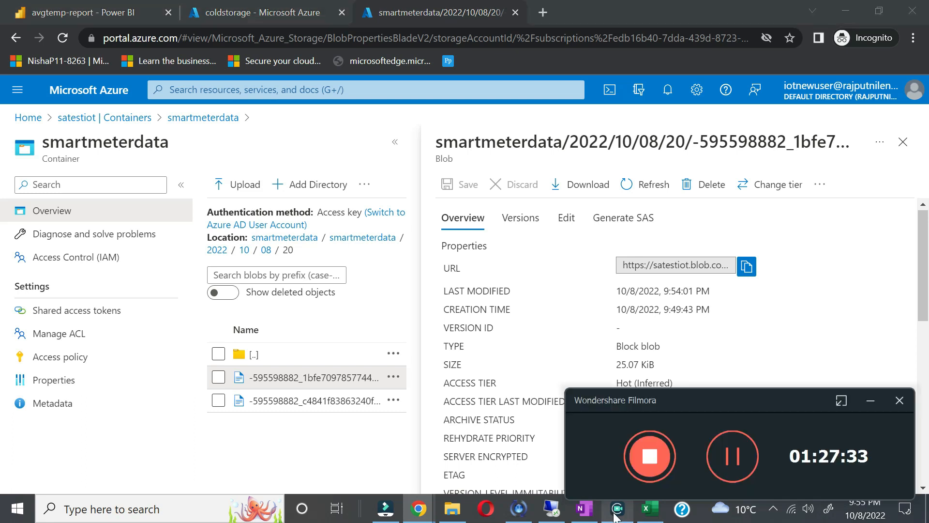
click(724, 469)
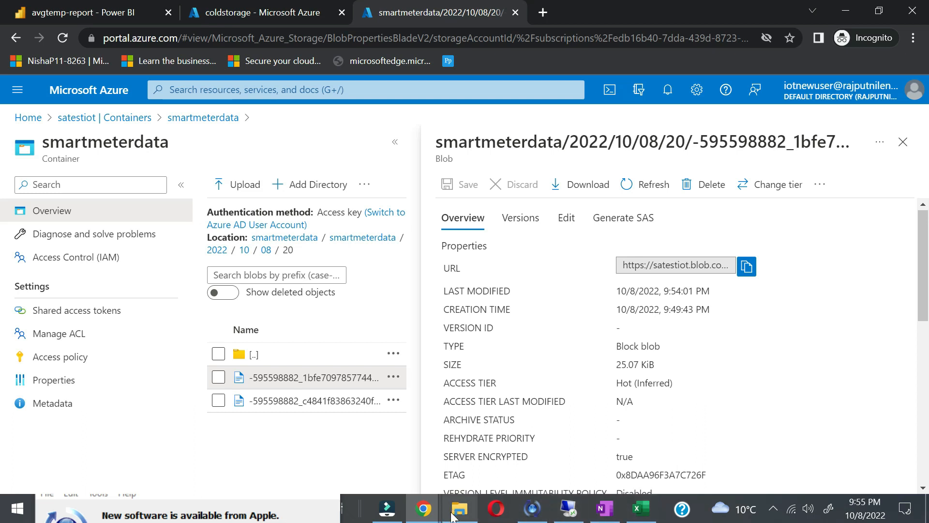
click(610, 517)
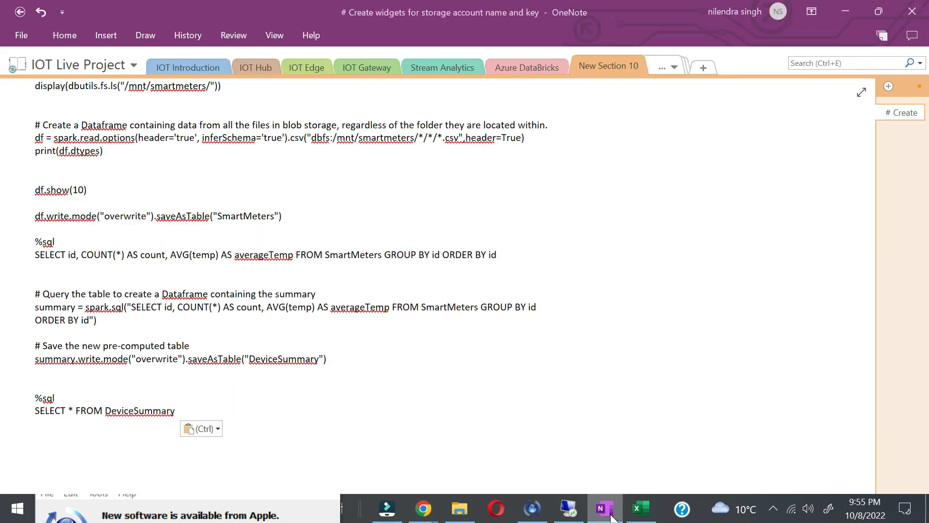
Step: On the Project Overview diagram, circle Power BI and Storage Account in red, then return to the portal
click(667, 66)
click(682, 82)
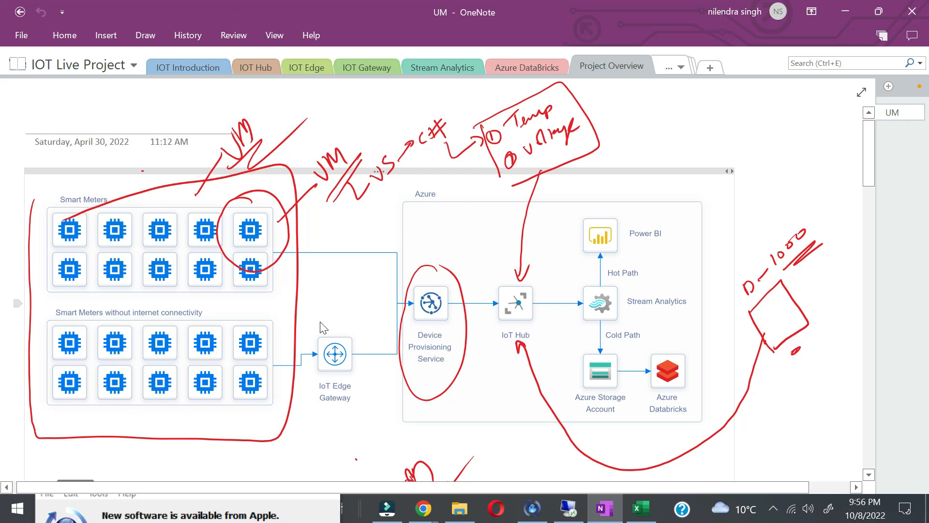
mouse_move(646, 212)
mouse_down()
mouse_move(578, 224)
mouse_move(691, 240)
mouse_move(636, 213)
mouse_up()
mouse_move(571, 424)
mouse_down()
mouse_move(572, 352)
mouse_move(627, 334)
mouse_move(574, 424)
mouse_up()
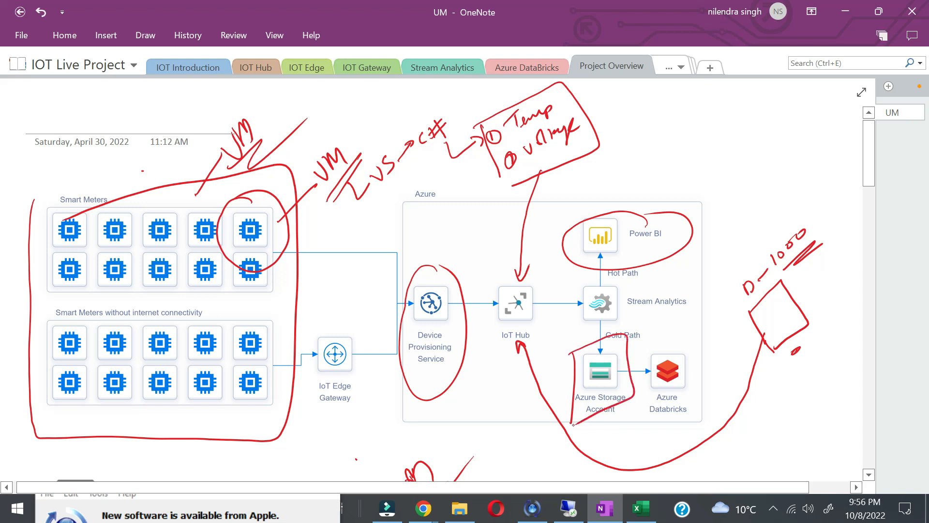
drag(678, 382, 723, 353)
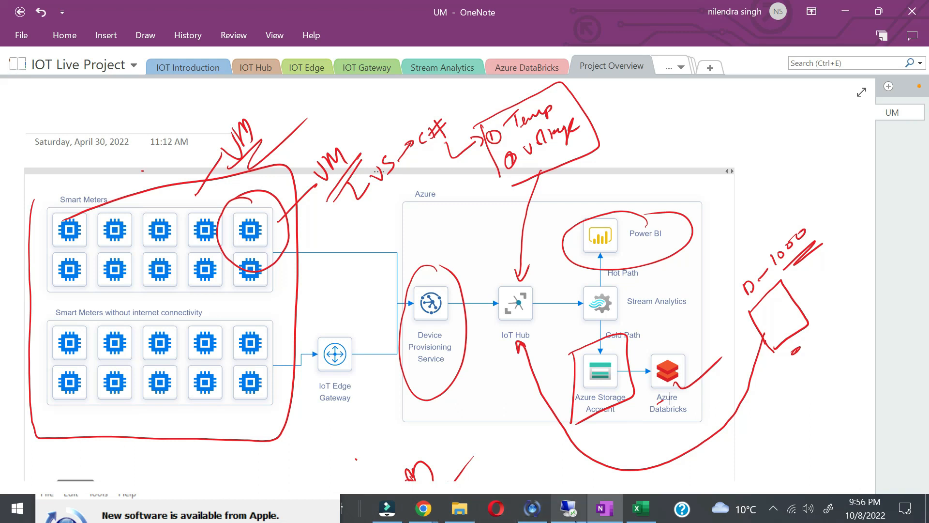
mouse_move(424, 509)
click(467, 460)
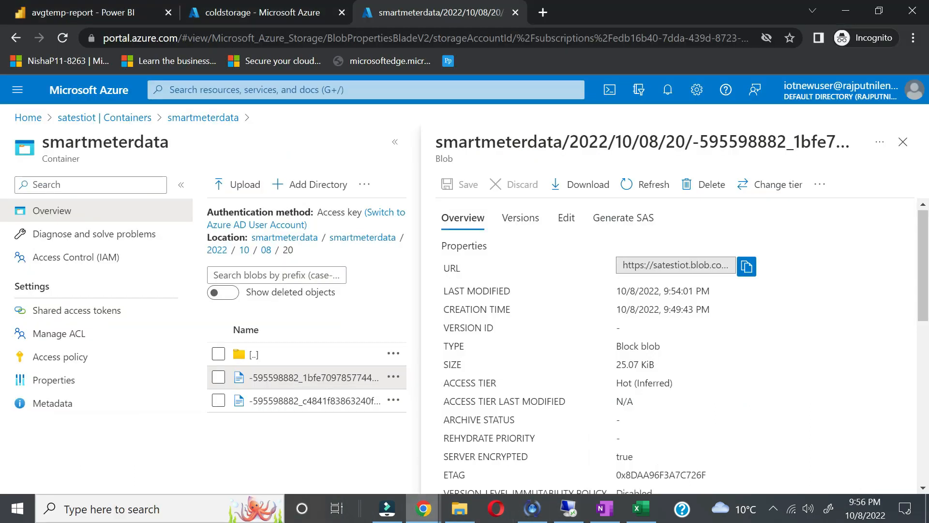
Step: From the IOTProject resource group, open IOTDataBricks and launch its Databricks workspace
click(903, 142)
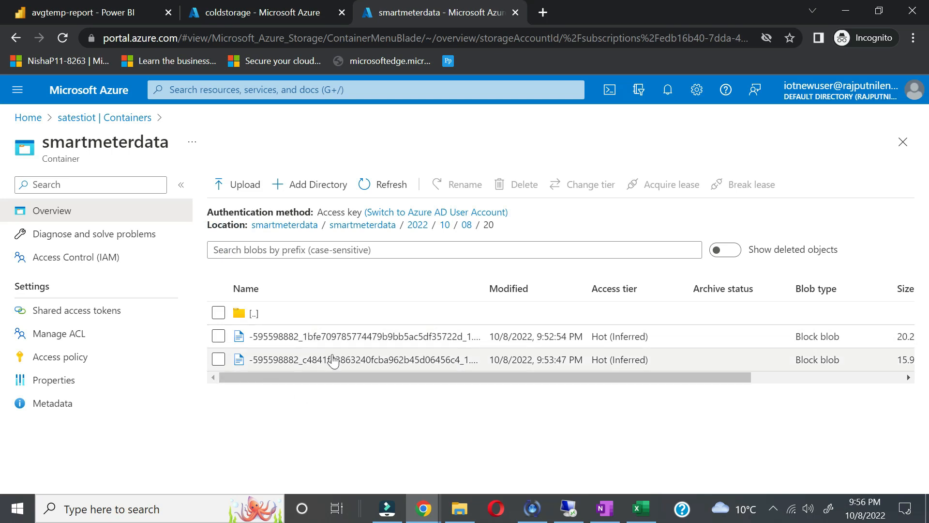
click(73, 119)
click(29, 120)
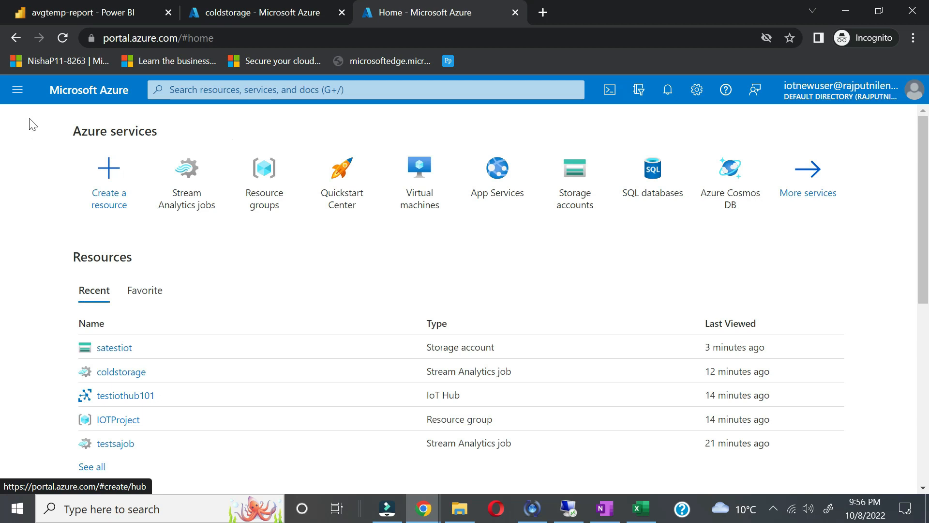
scroll(184, 434, down, 1)
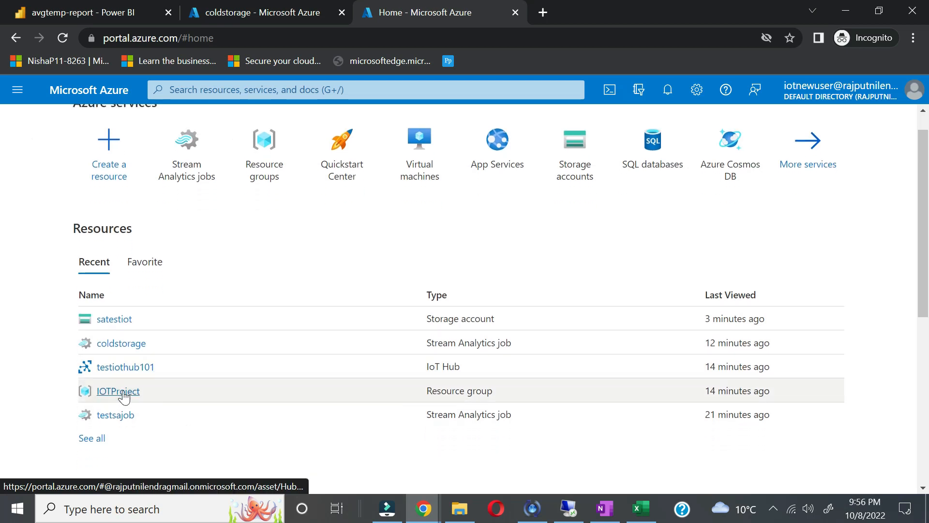
click(124, 391)
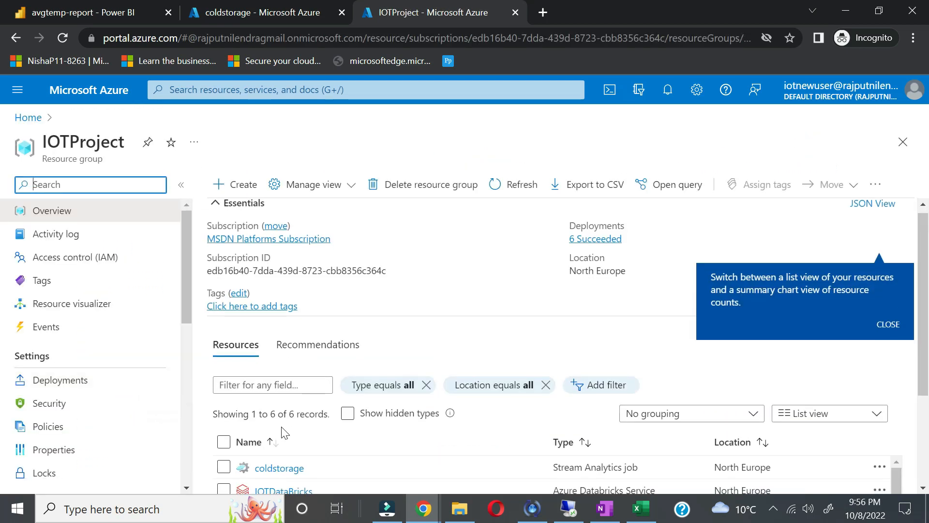
scroll(283, 433, down, 3)
click(289, 352)
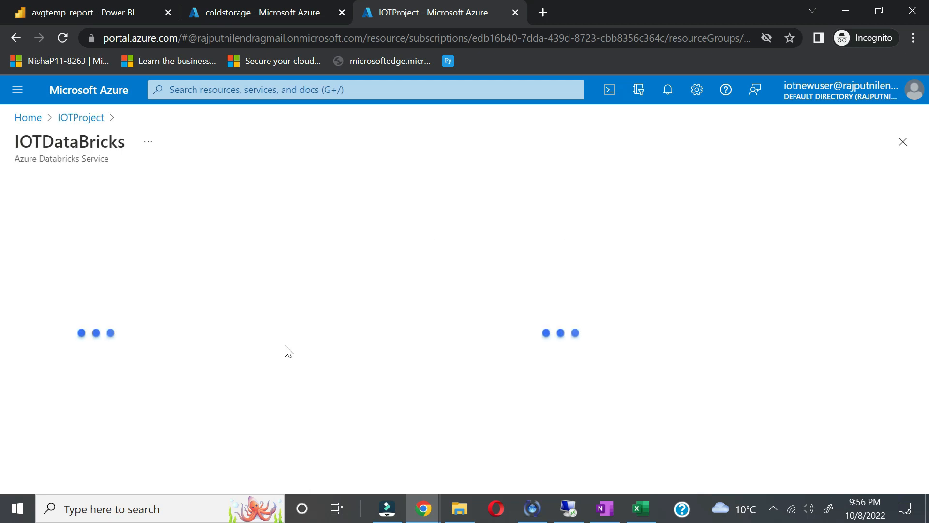
scroll(434, 431, down, 1)
scroll(434, 430, down, 4)
click(552, 307)
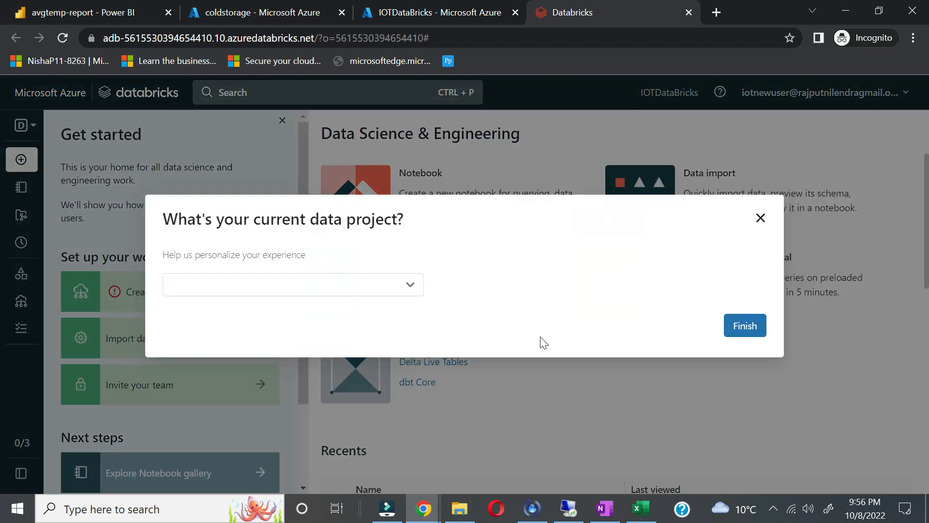
Step: Dismiss the project prompt and reload the cluster details page from Compute
click(750, 337)
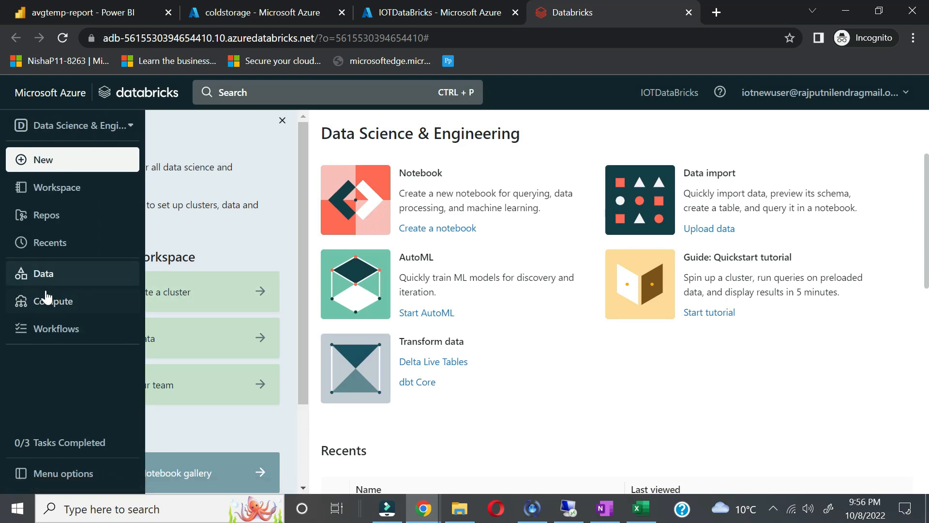
click(47, 305)
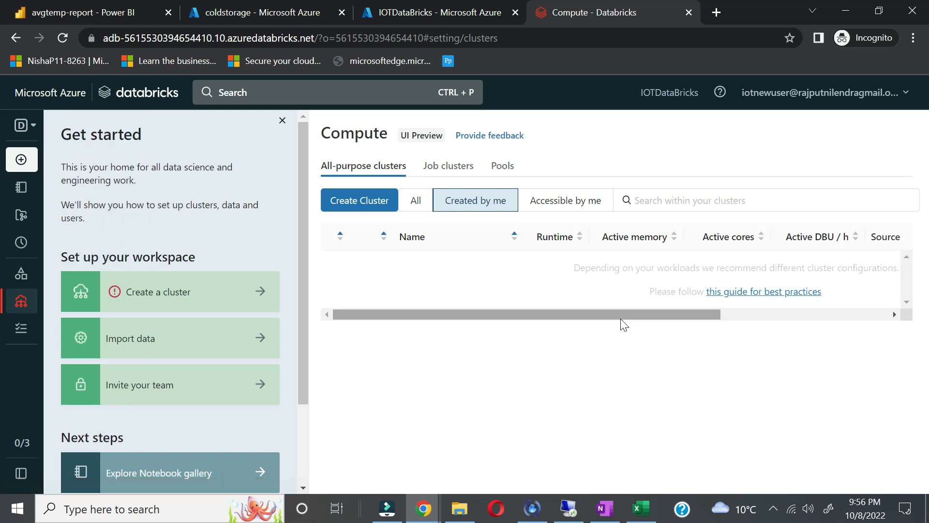
drag(622, 313, 462, 362)
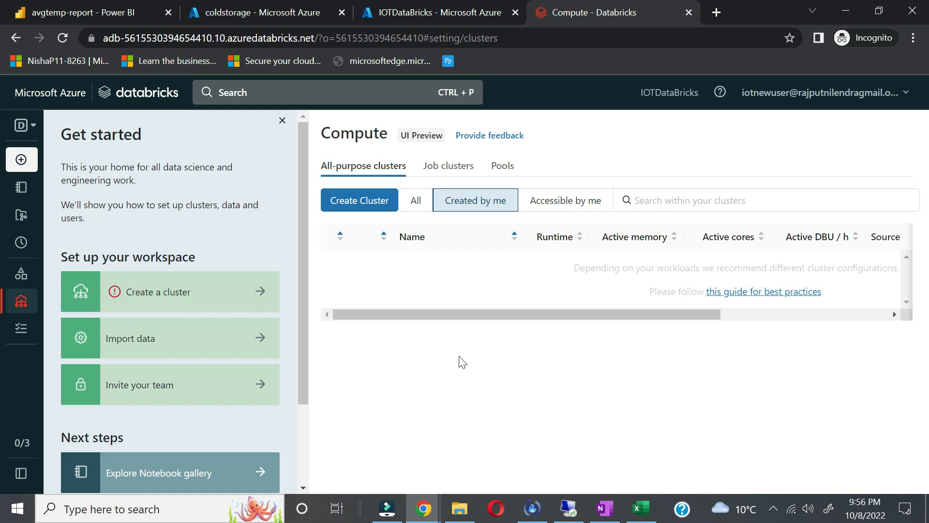
mouse_move(423, 506)
click(364, 450)
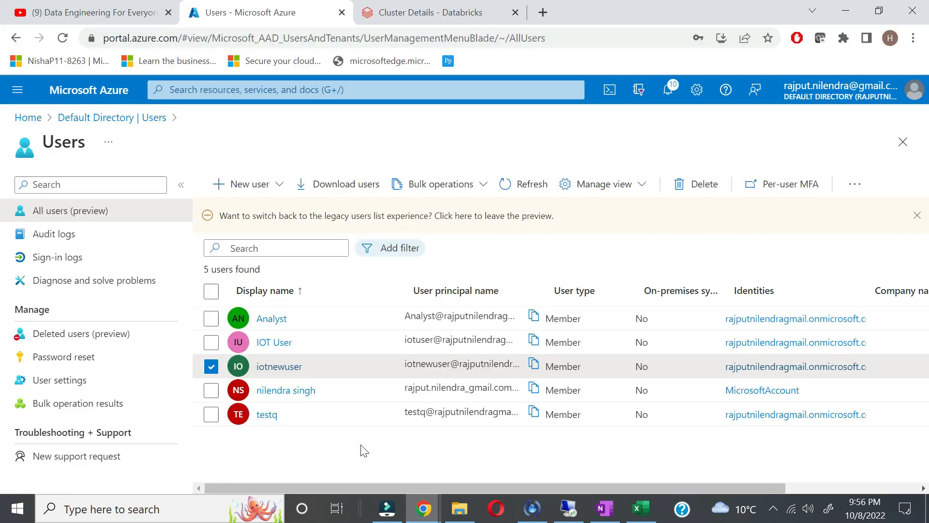
click(426, 12)
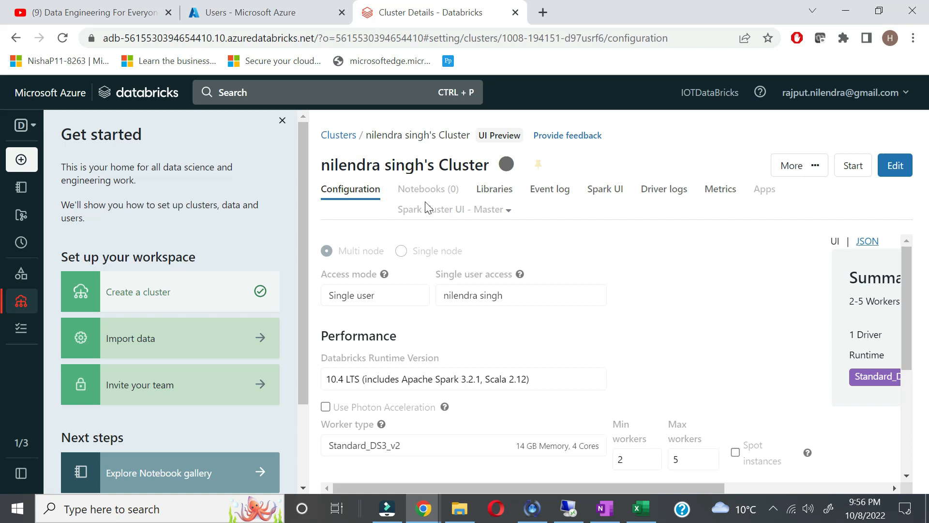
click(505, 41)
key(Return)
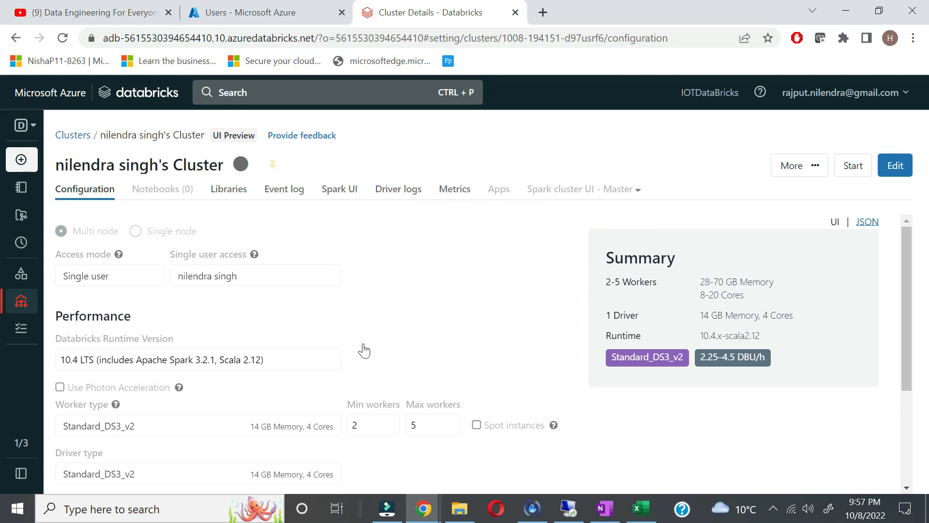
scroll(363, 349, down, 3)
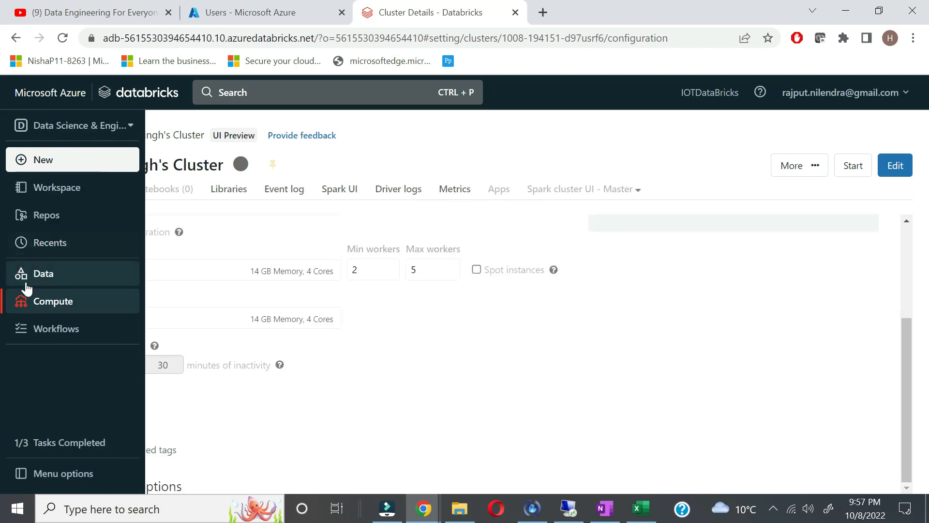
Step: Start the all-purpose cluster from the Compute list and confirm
click(32, 304)
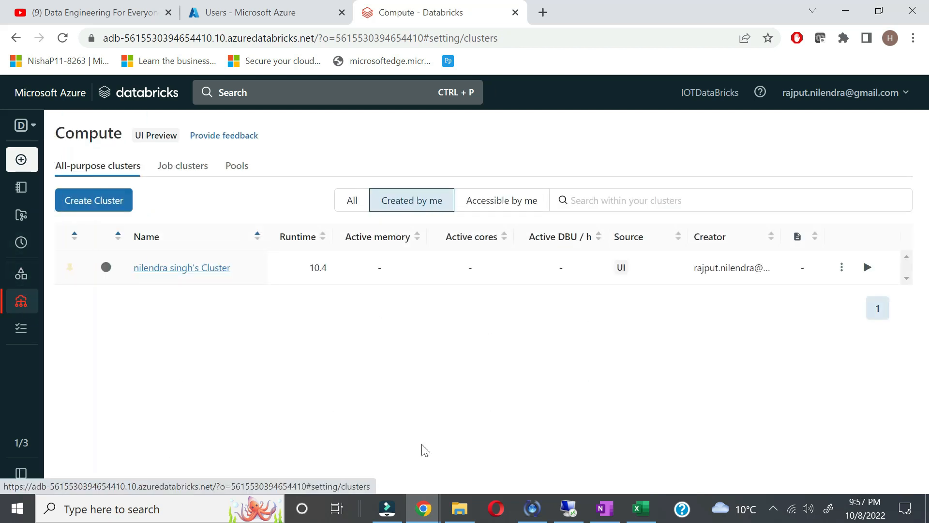
click(866, 269)
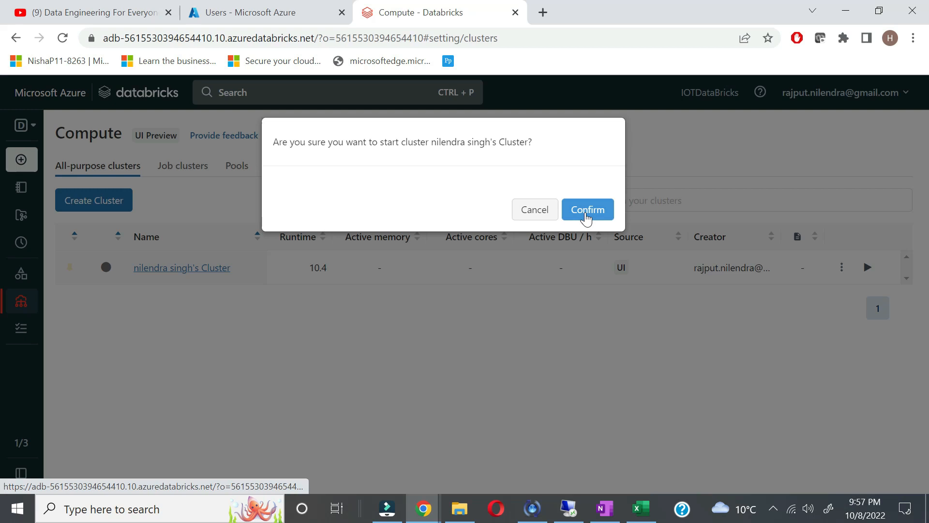
click(588, 211)
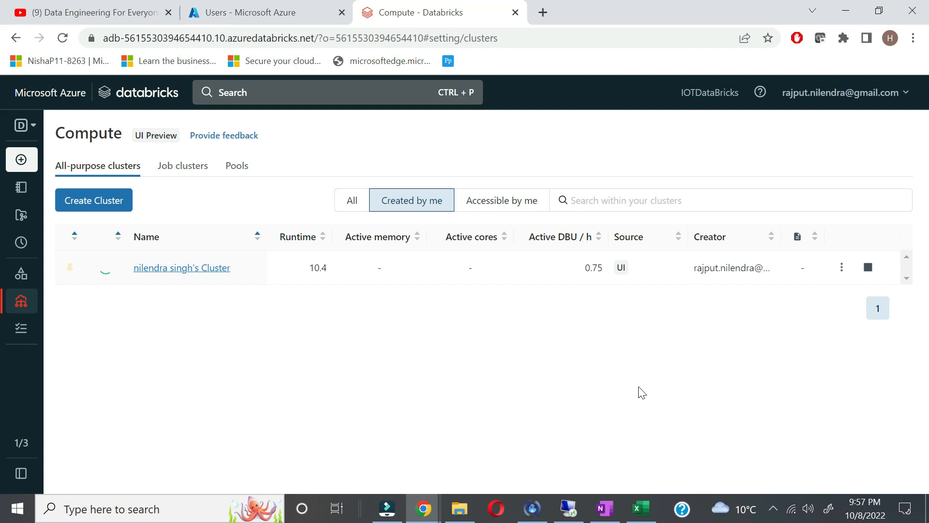
mouse_move(18, 184)
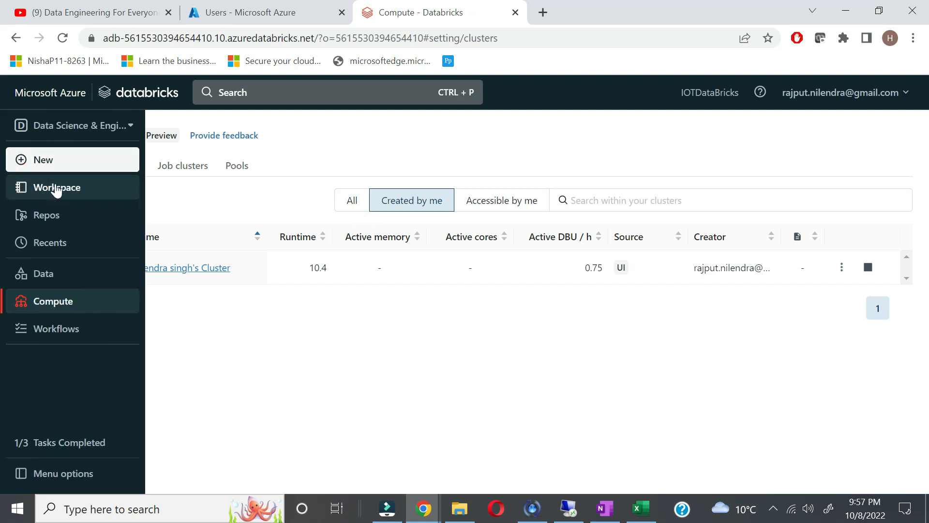
Step: Create a Python notebook named smartmeter-analysis on the cluster and dismiss the visualizations popup
click(68, 167)
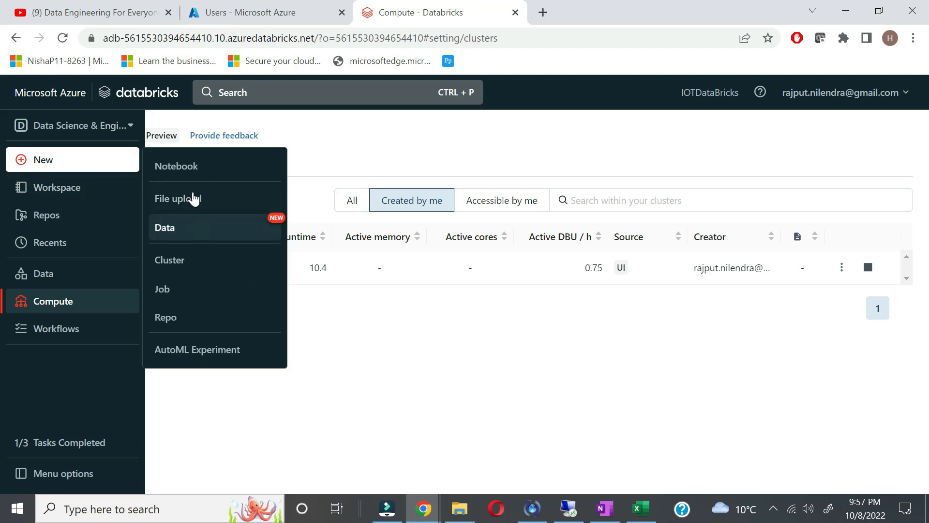
click(206, 174)
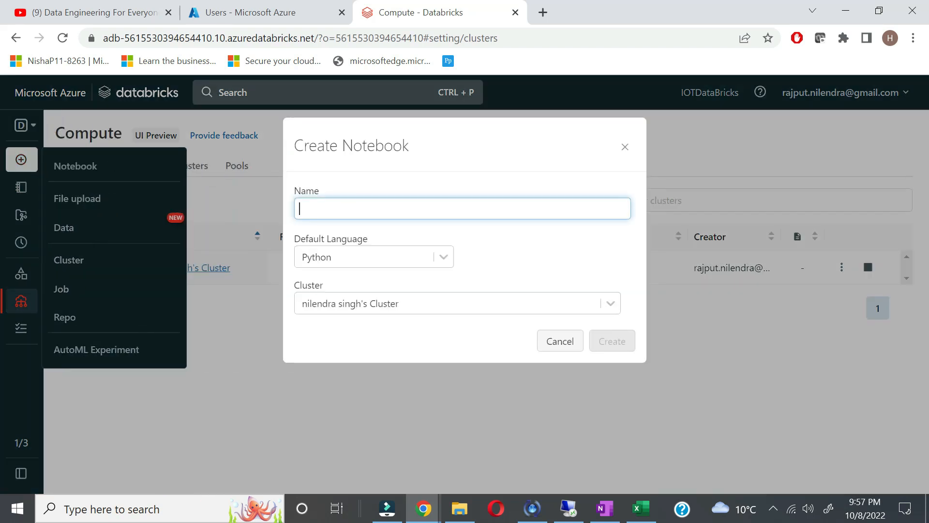
text(smartmeter-ana)
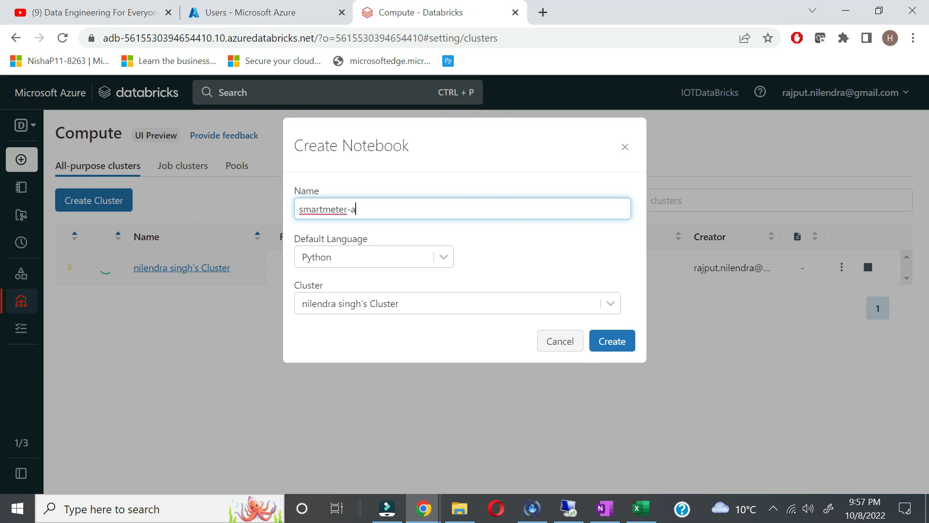
text(lysis)
click(615, 339)
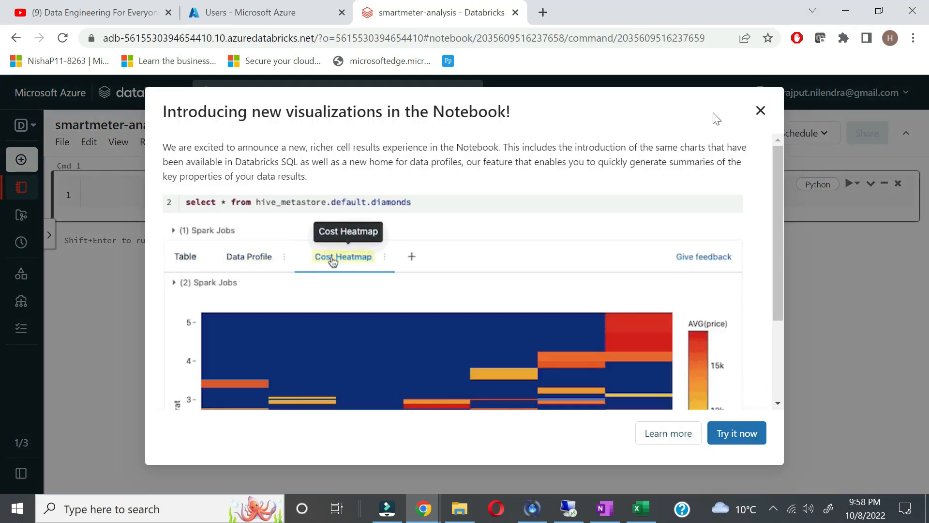
click(760, 111)
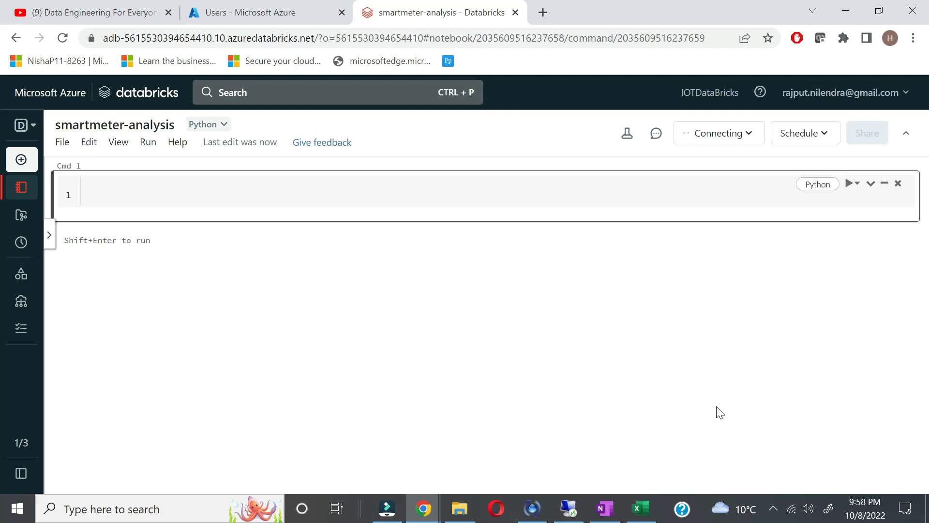
Step: Copy the two dbutils.widgets.text lines for account name and key from OneNote's New Section 10
click(605, 508)
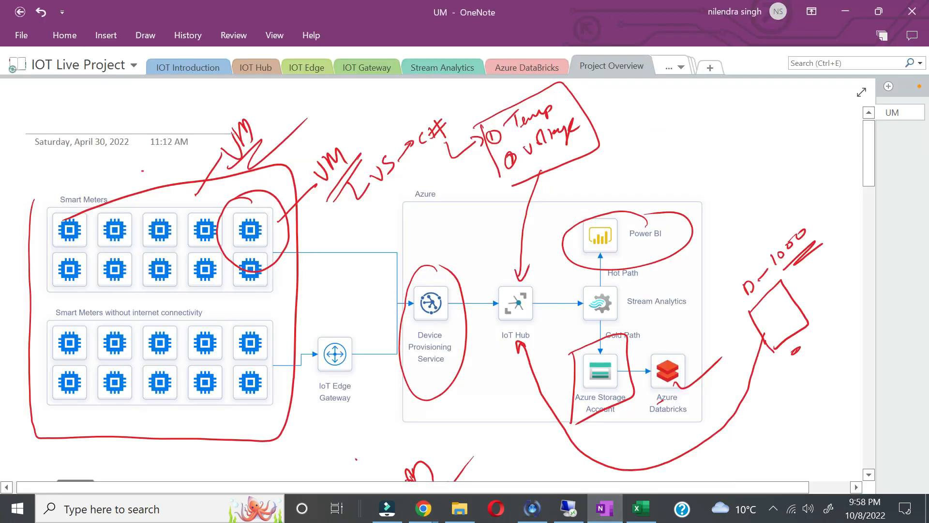
click(682, 67)
click(716, 285)
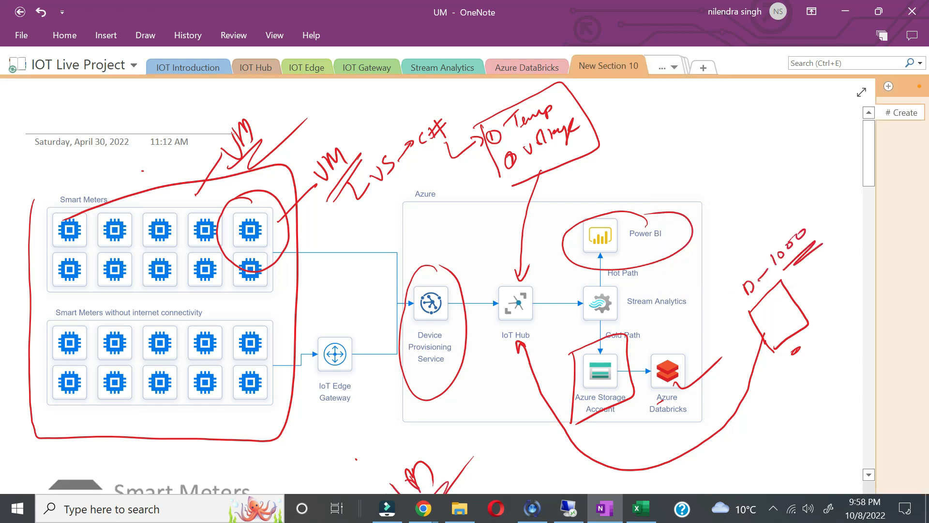
scroll(290, 290, up, 5)
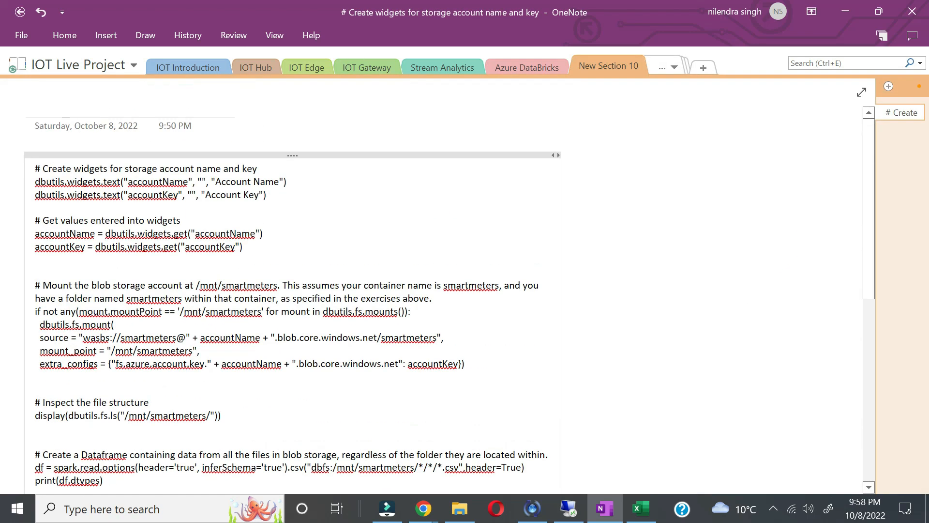
drag(266, 195, 34, 182)
key(ctrl+c)
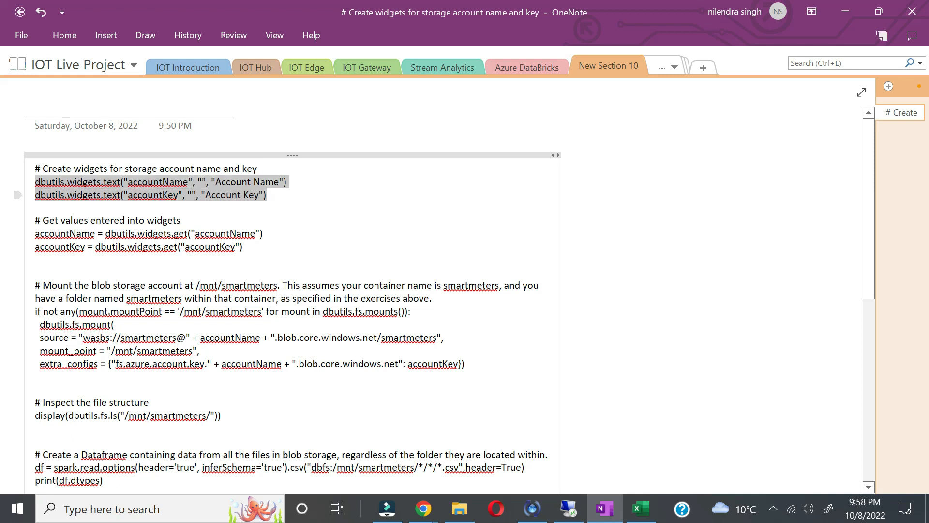
key(alt+Tab)
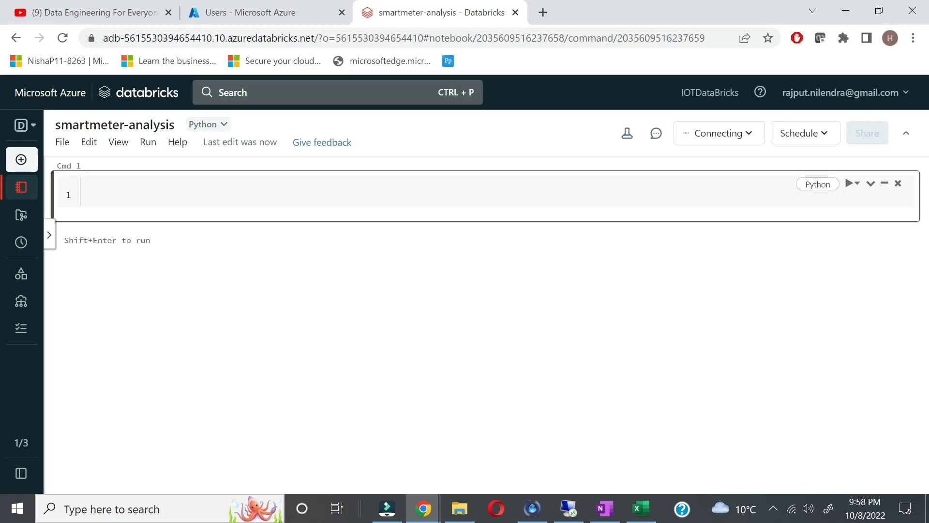
Step: Paste the accountName and accountKey widget code into Cmd 1, then check the still-connecting cluster status
click(88, 194)
key(ctrl+v)
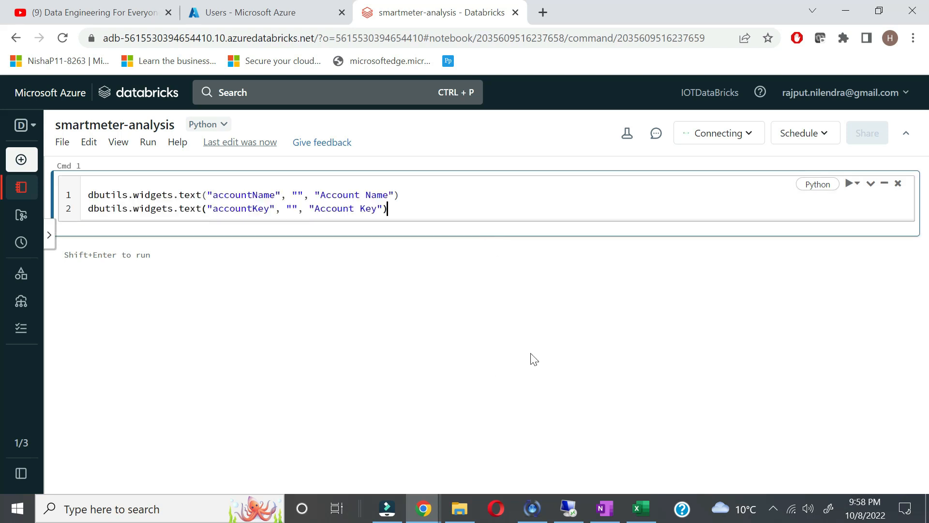
click(708, 132)
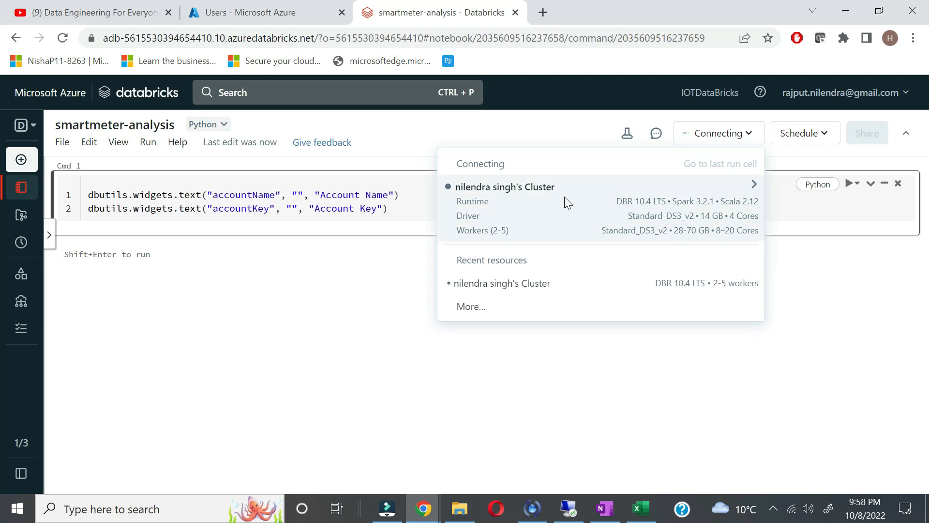
mouse_move(541, 200)
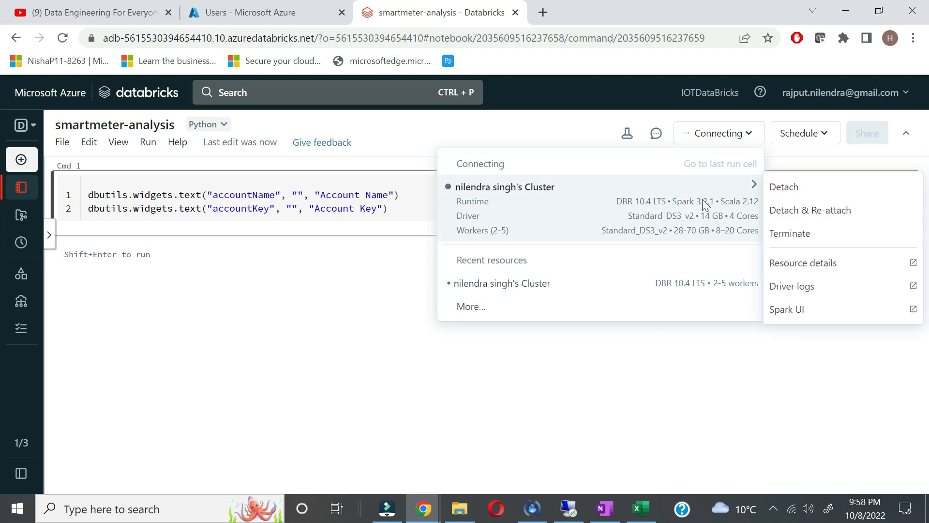
click(652, 426)
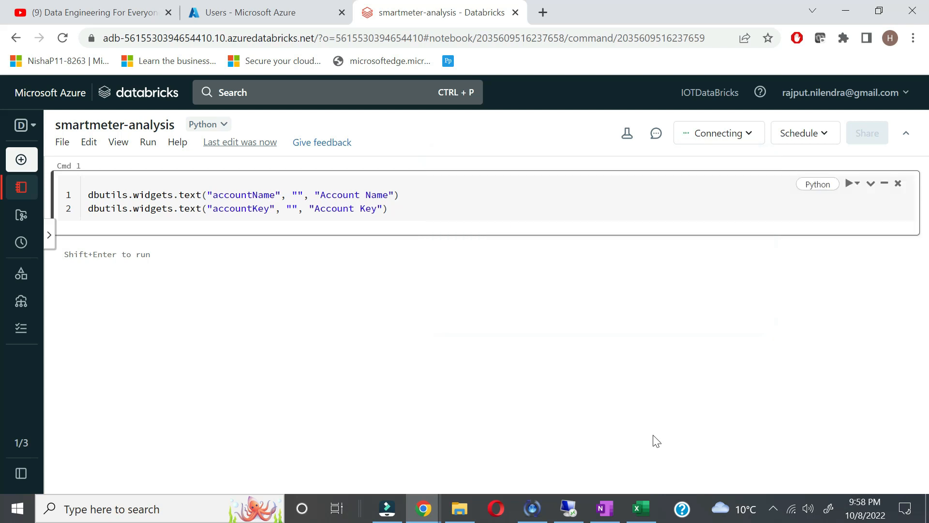
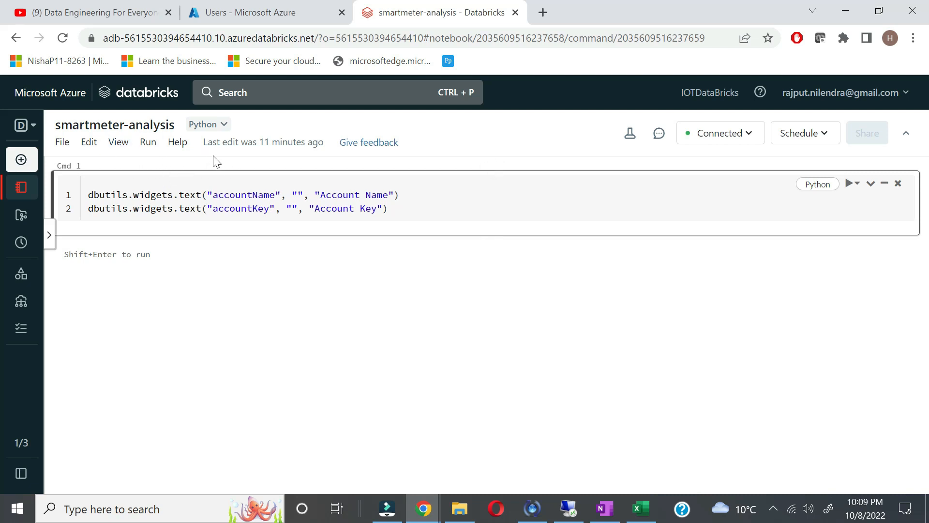
Step: Run Cmd 1 to create the Account Name and Account Key widgets, dismissing the notification prompt
click(856, 184)
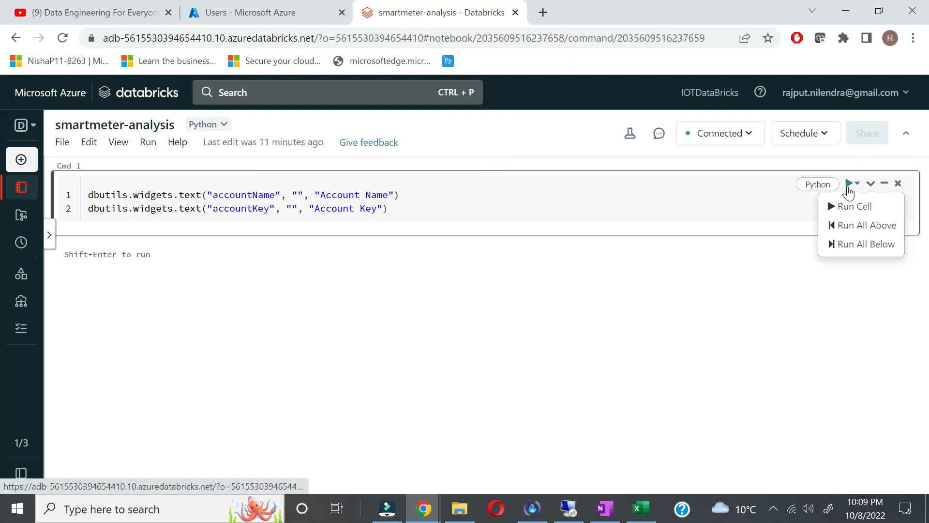
click(855, 207)
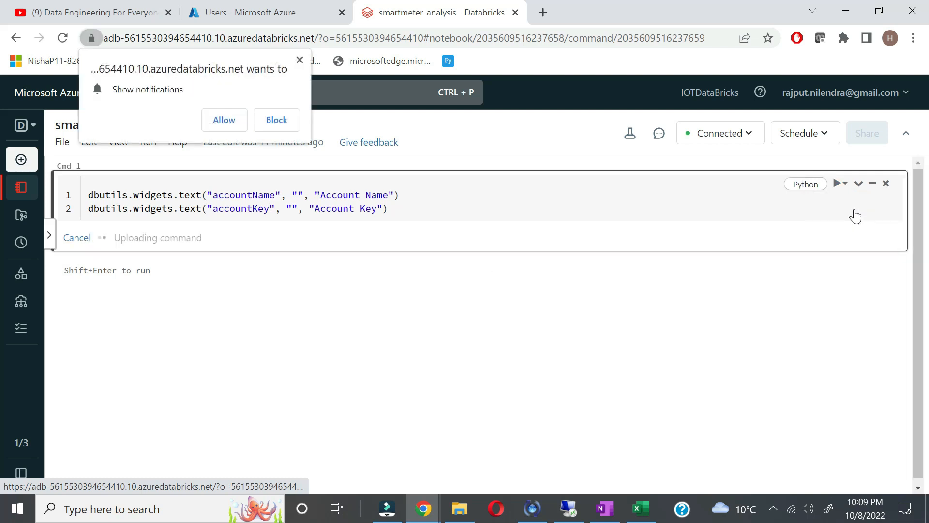
click(242, 124)
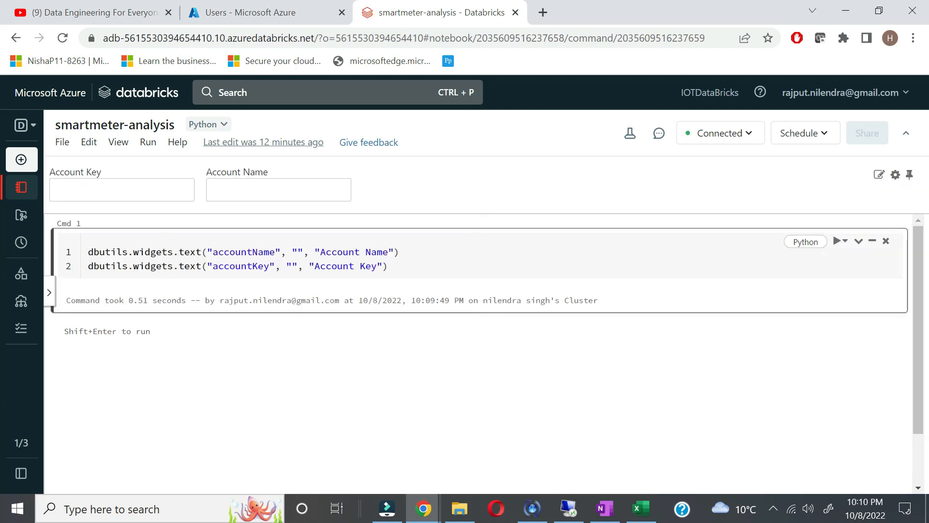
click(172, 193)
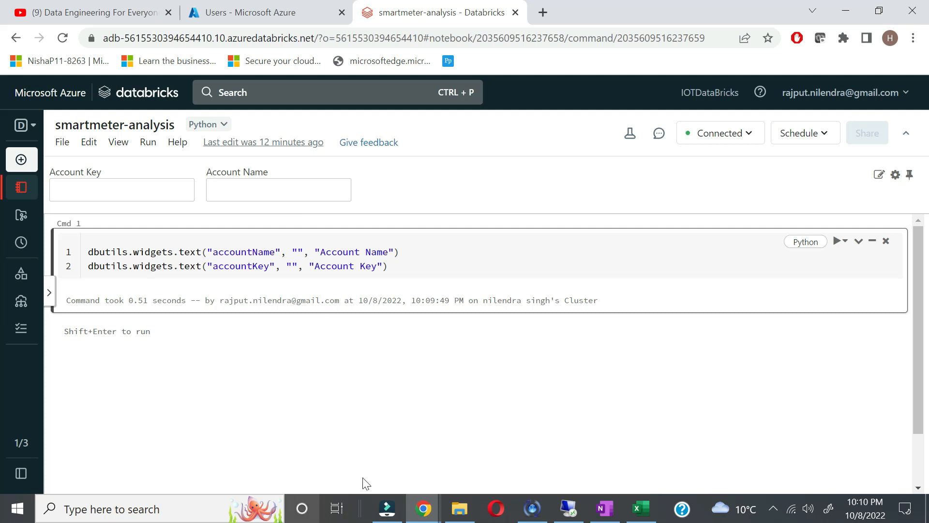
Step: Copy the storage account key line from OneNote's New Section 8 and return to the notebook
click(604, 508)
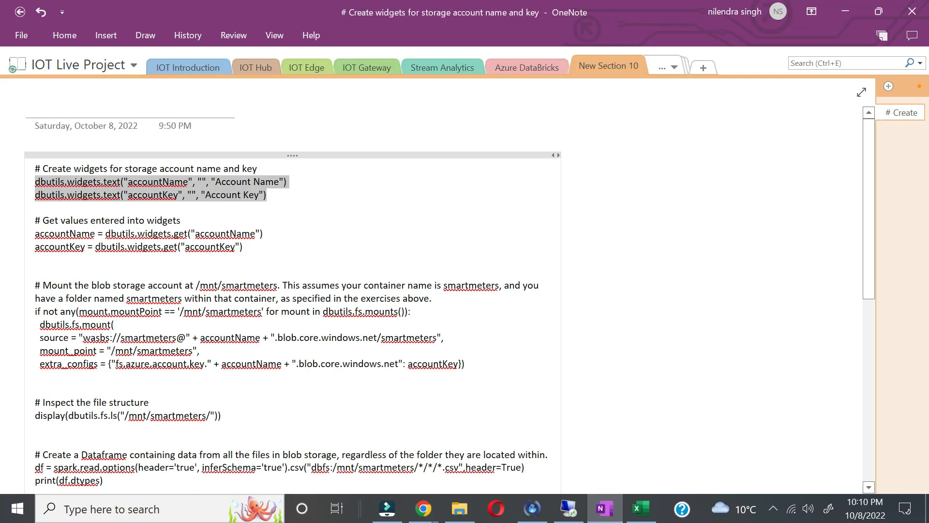
scroll(630, 290, down, 9)
scroll(654, 145, up, 2)
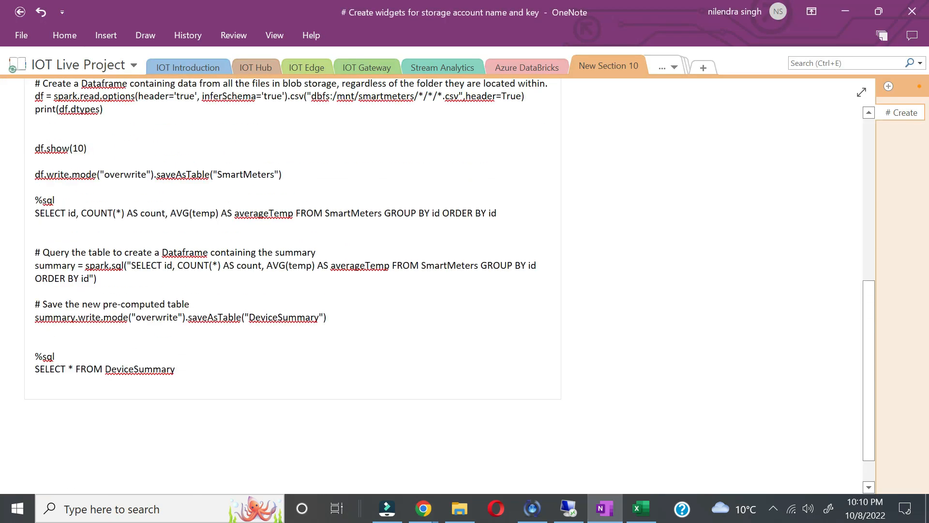
click(667, 65)
click(710, 265)
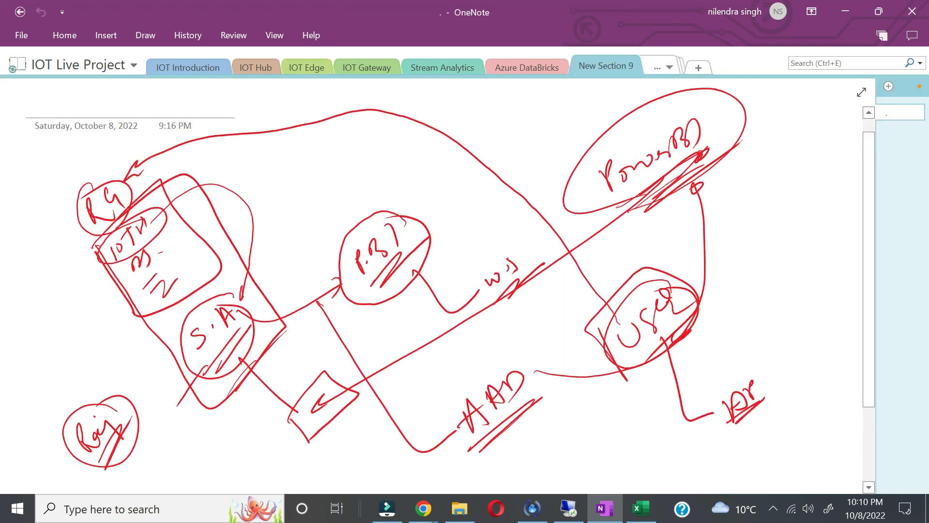
click(659, 68)
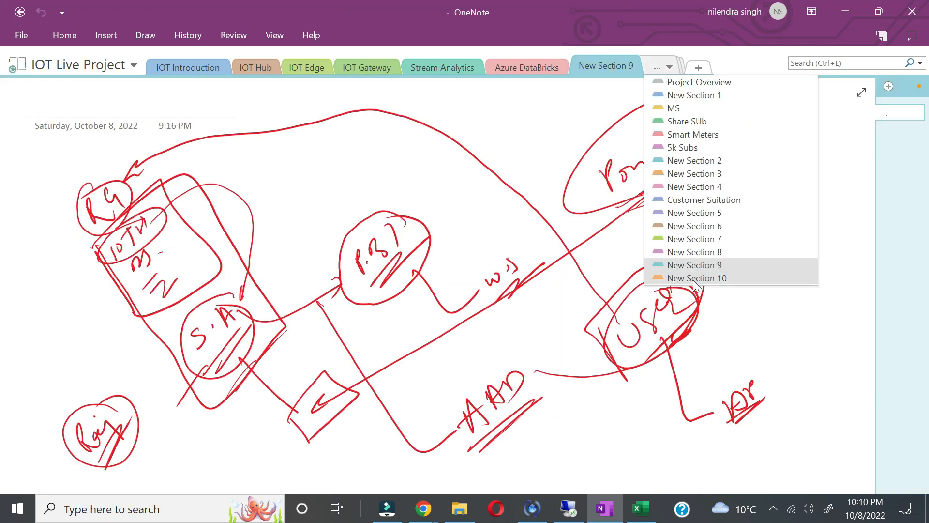
click(694, 252)
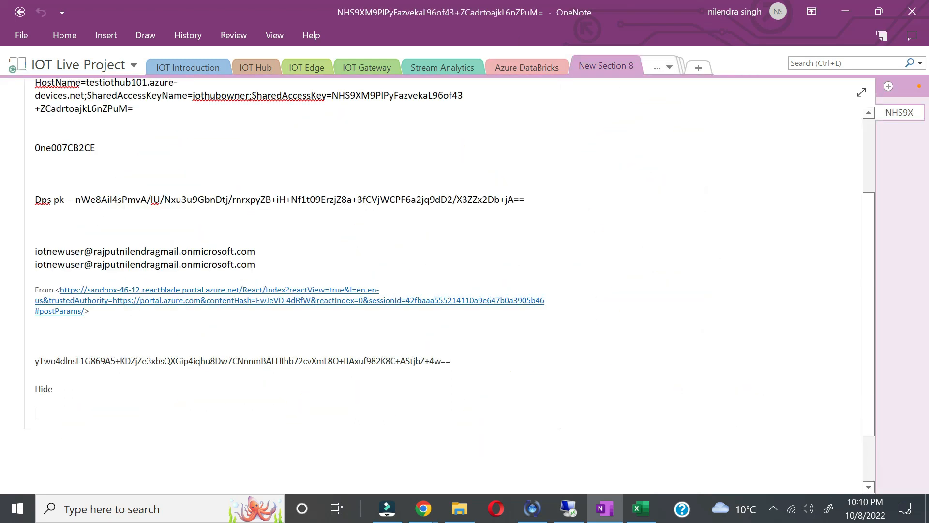
drag(451, 361, 35, 349)
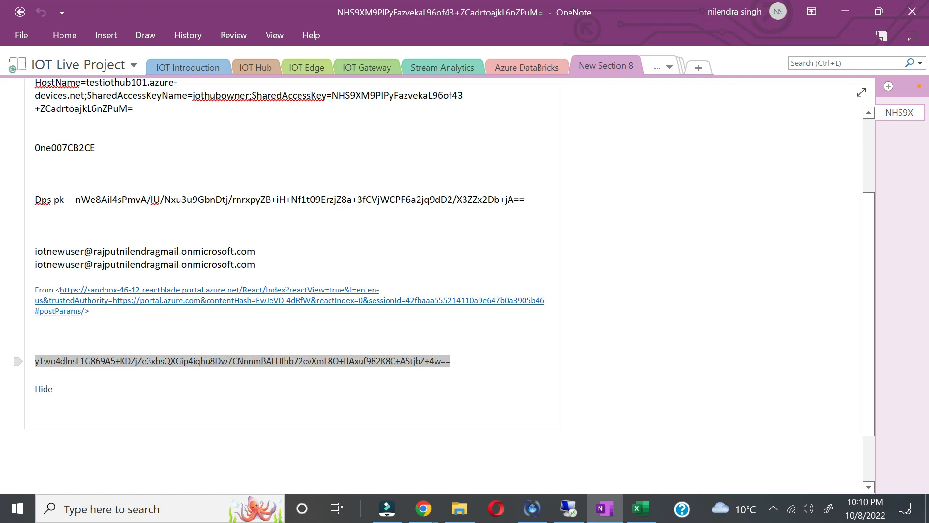
key(alt+Tab)
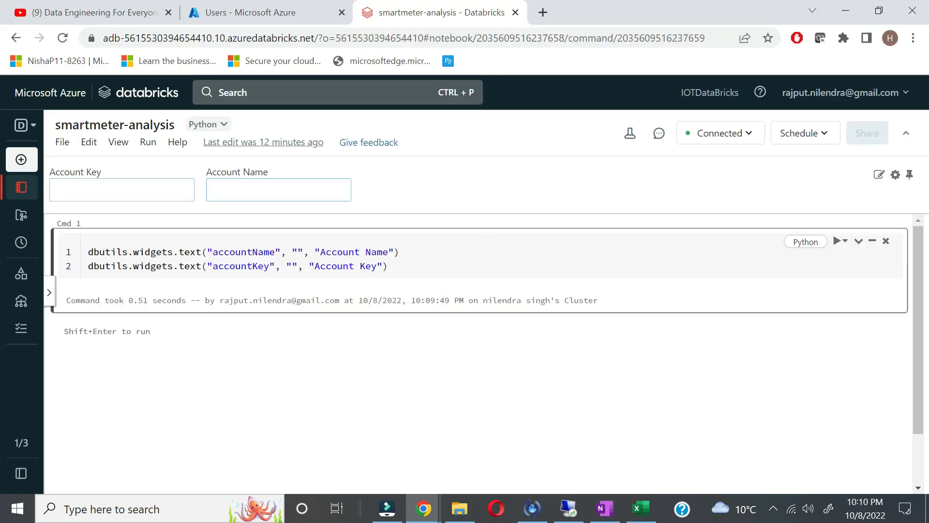
Step: Paste the copied storage key into the Account Key widget
click(122, 190)
key(ctrl+v)
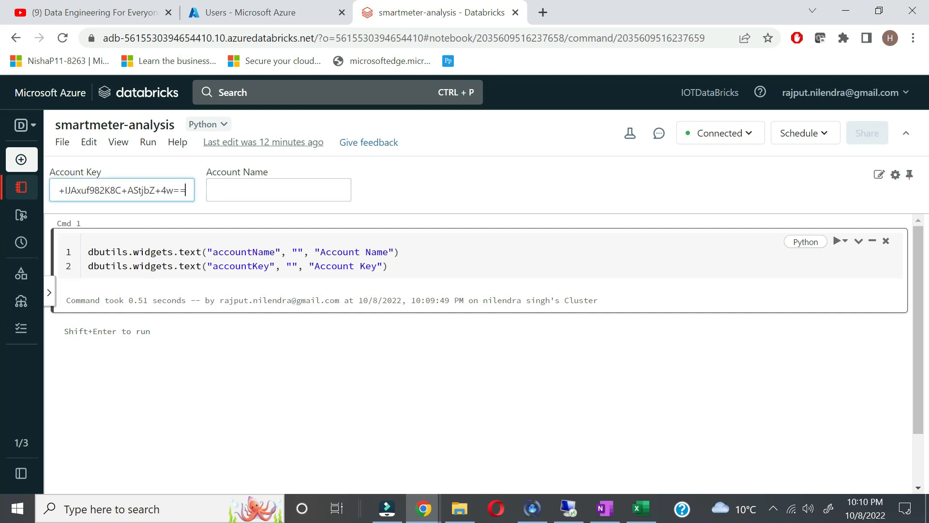
click(271, 190)
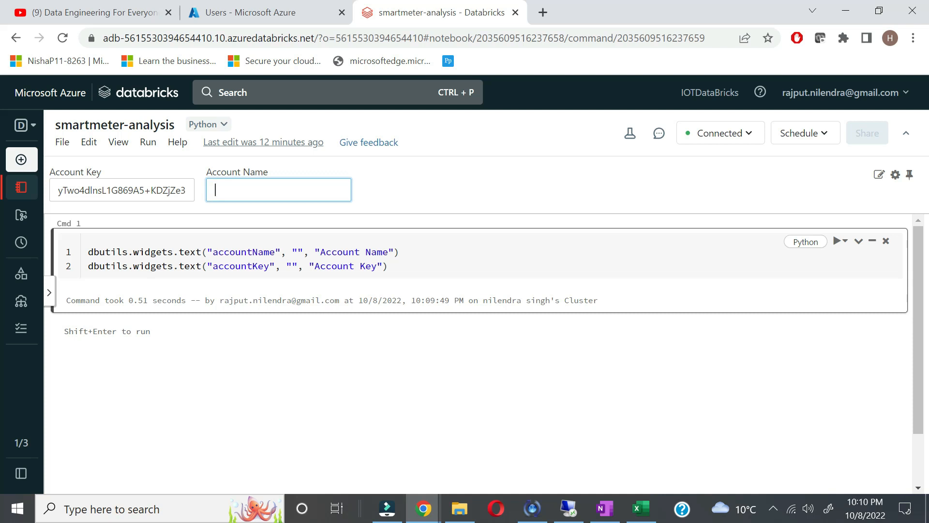
Step: Copy the name satestiot from the IOTProject storage account and paste it into Account Name
click(256, 16)
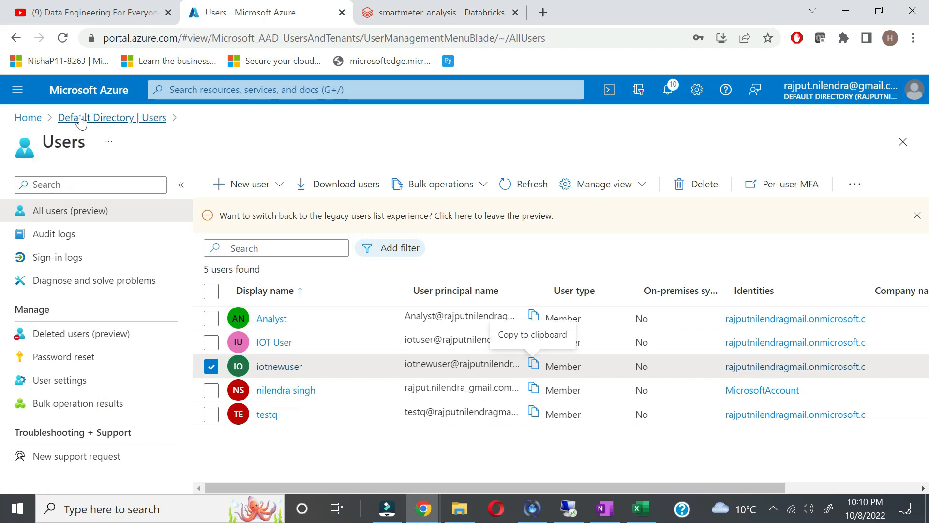
click(80, 119)
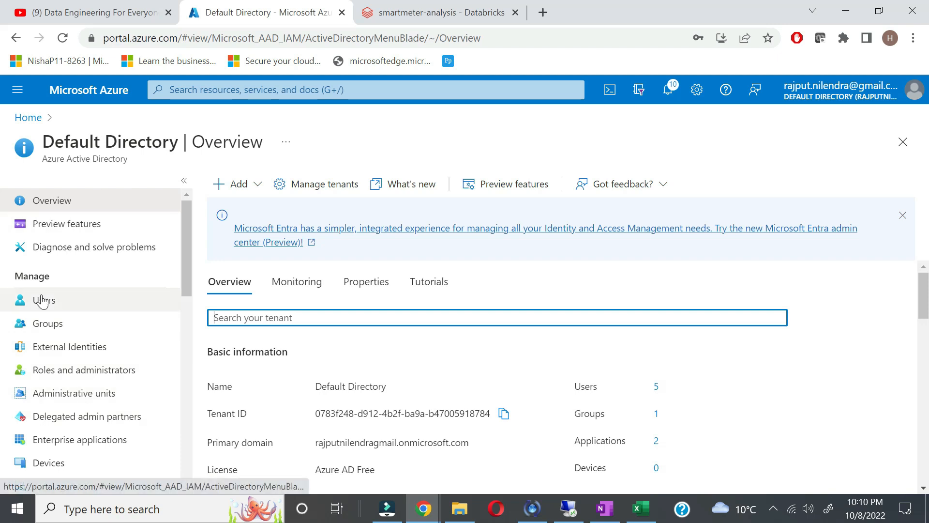
click(23, 118)
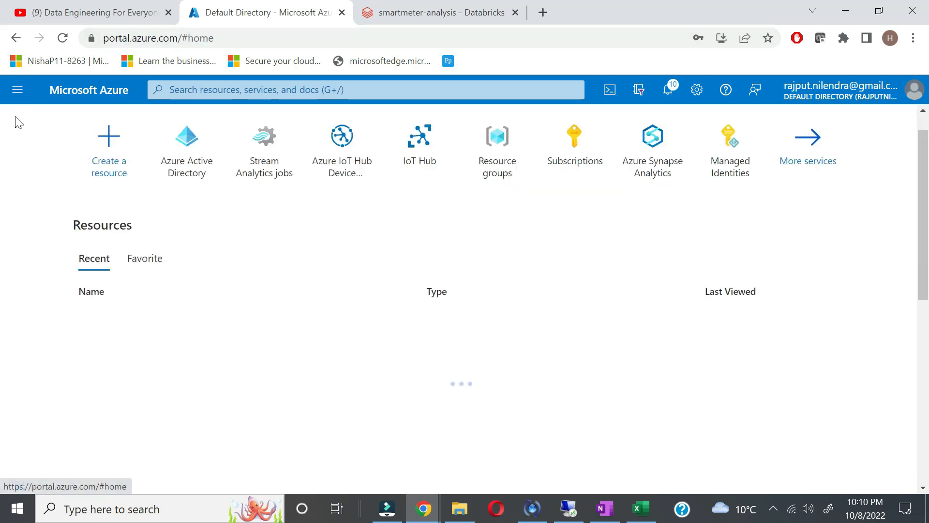
click(119, 317)
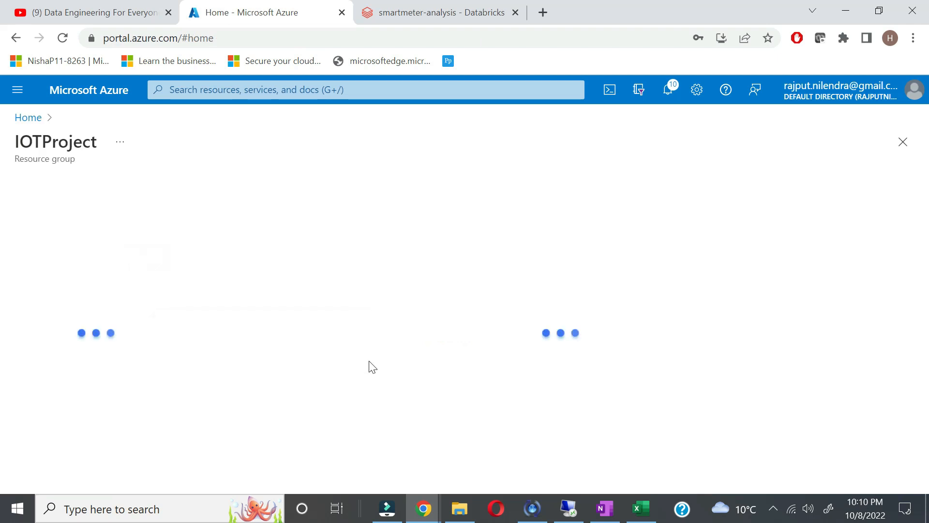
scroll(371, 426, down, 3)
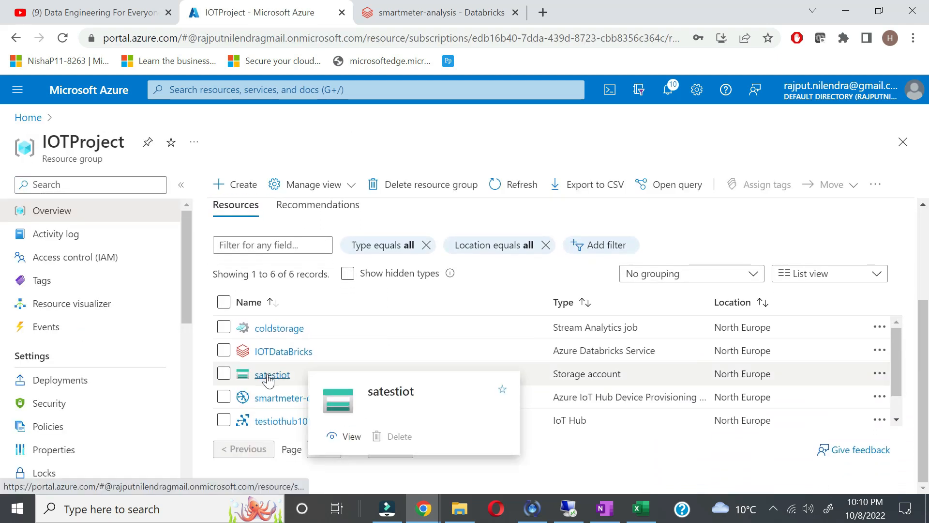
click(255, 375)
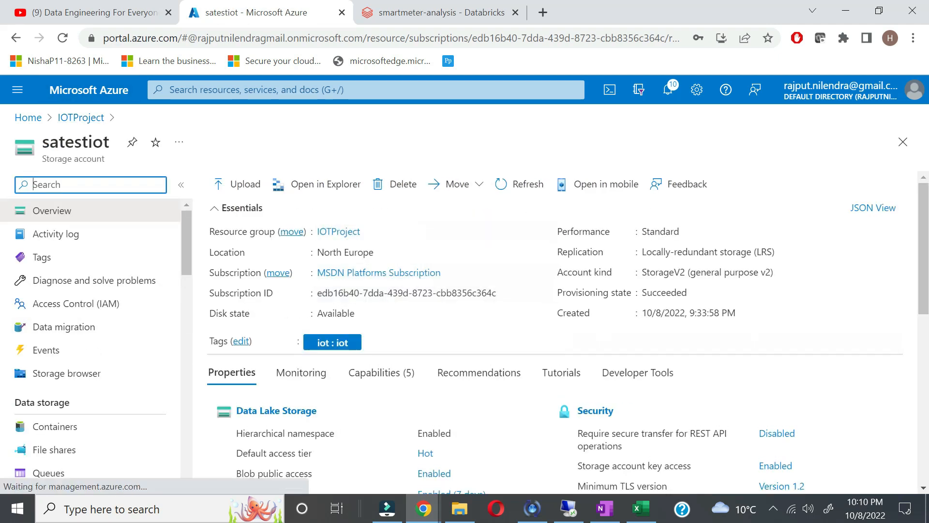
double_click(76, 142)
key(ctrl+c)
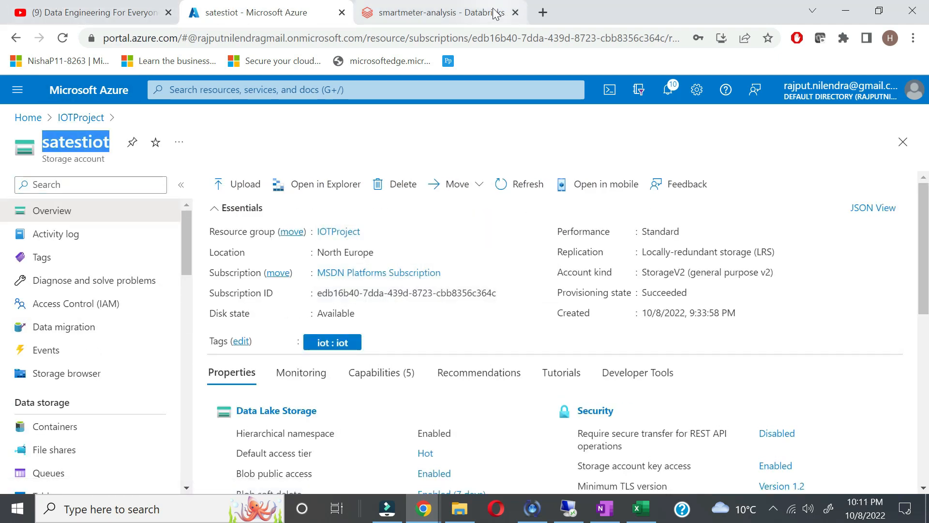
click(436, 12)
key(ctrl+v)
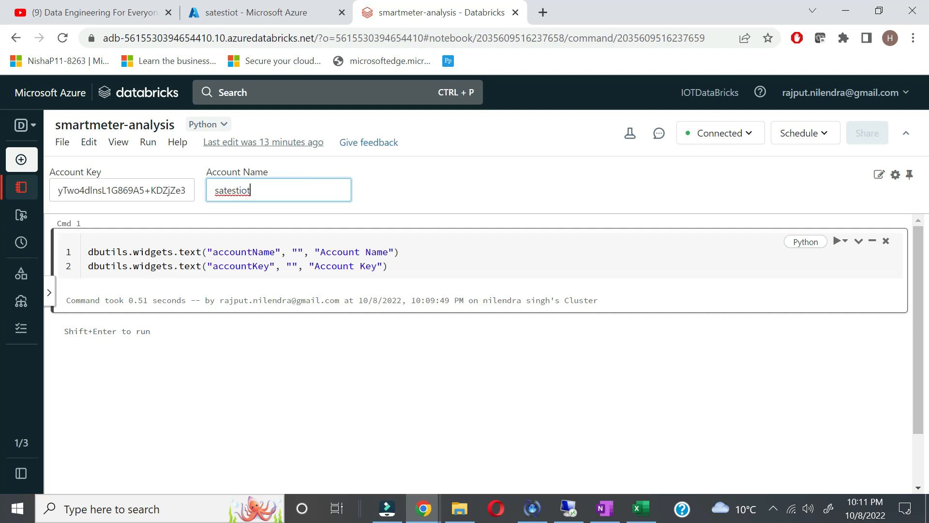
double_click(244, 252)
Step: Add Cmd 2 and paste the widget-reading code copied from OneNote's New Section 10
double_click(241, 266)
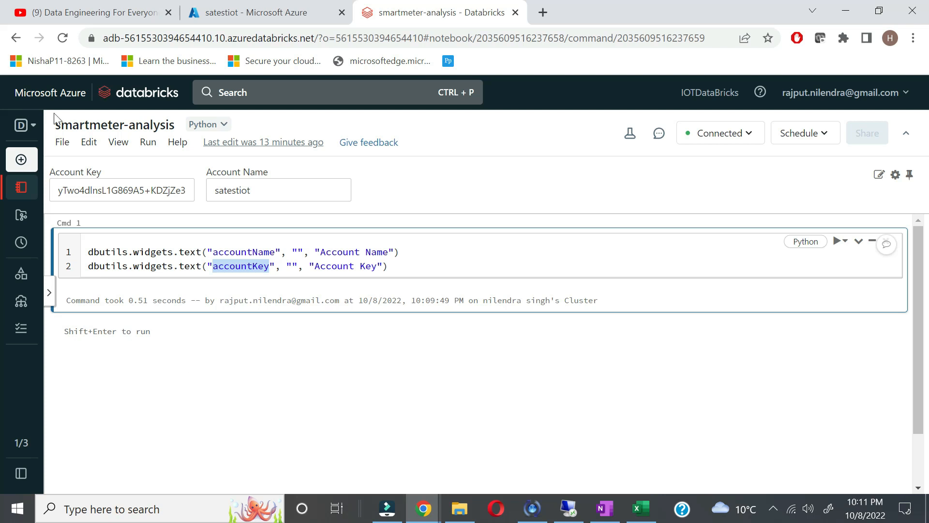
click(488, 322)
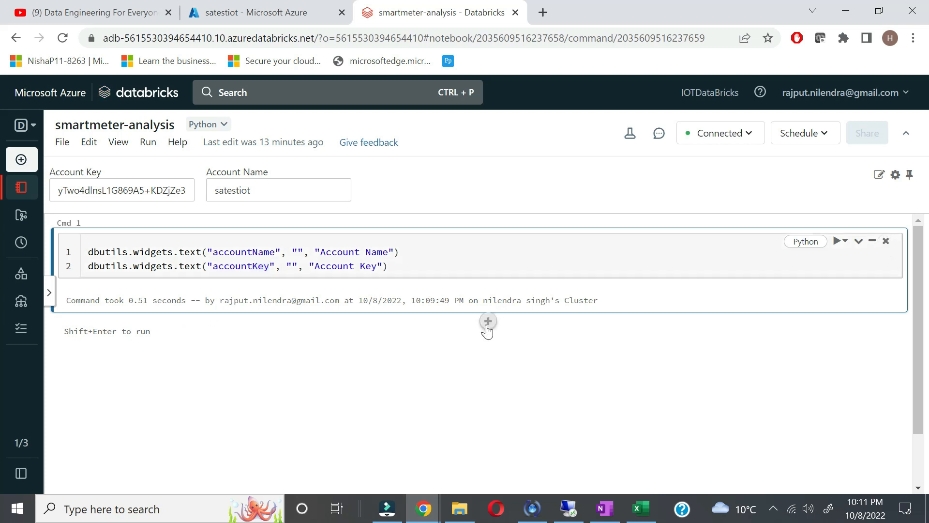
click(605, 509)
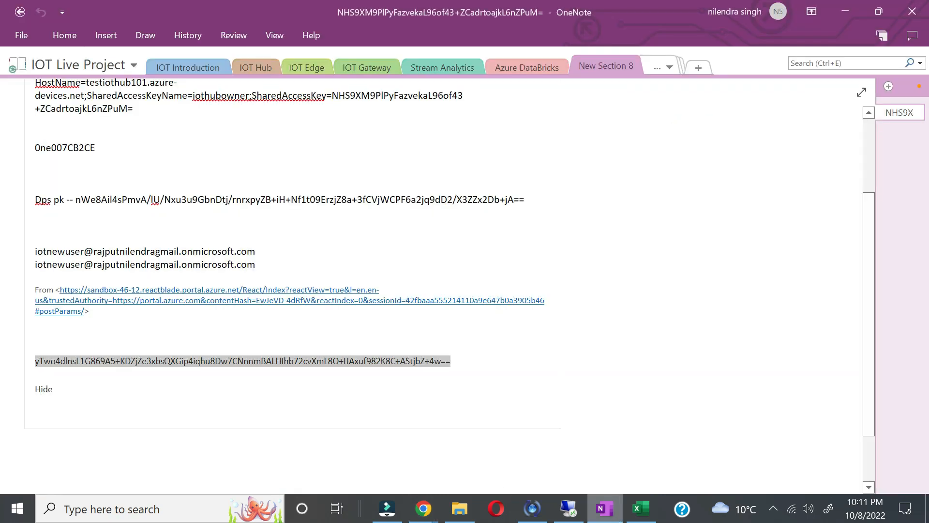
click(666, 69)
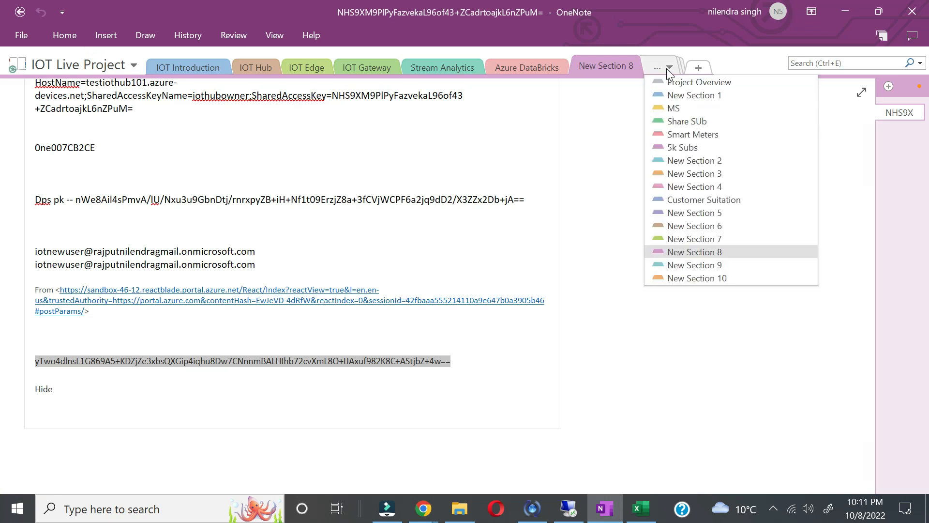
click(698, 278)
scroll(417, 285, up, 7)
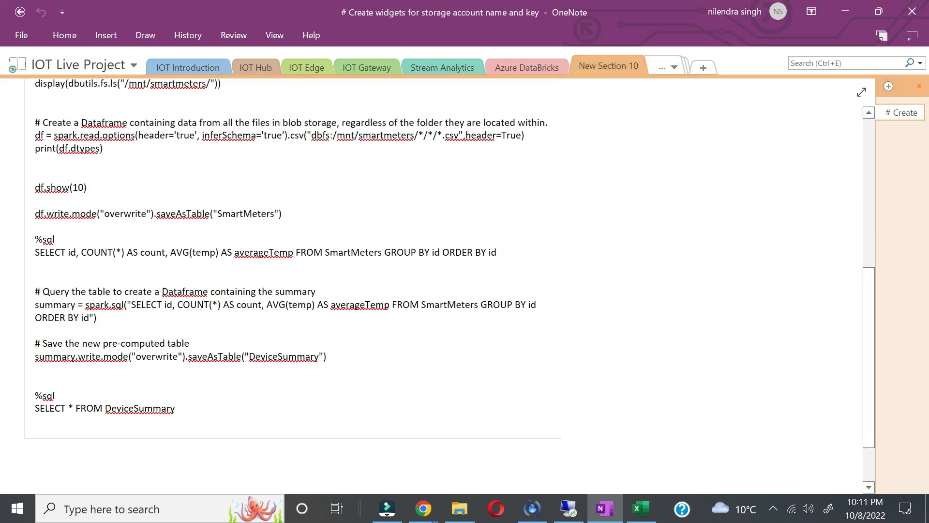
drag(12, 248, 11, 223)
key(ctrl+c)
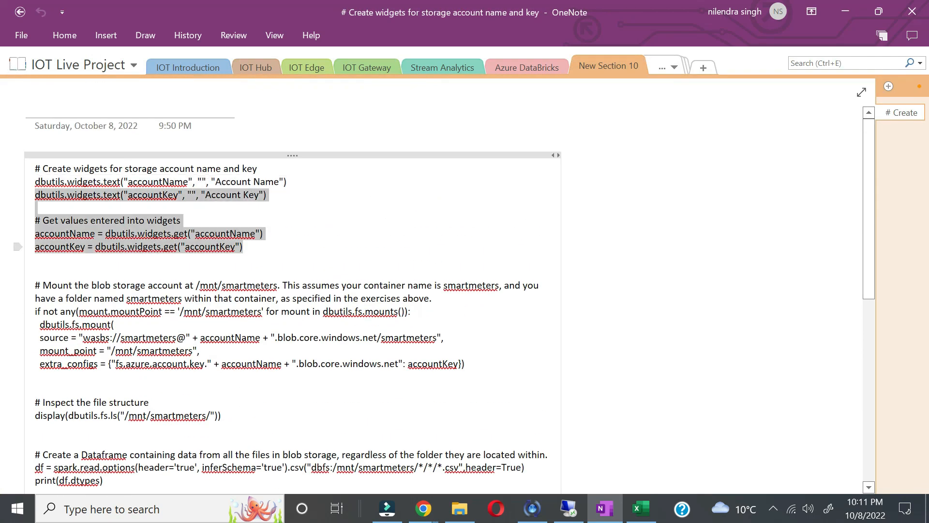
key(alt+Tab)
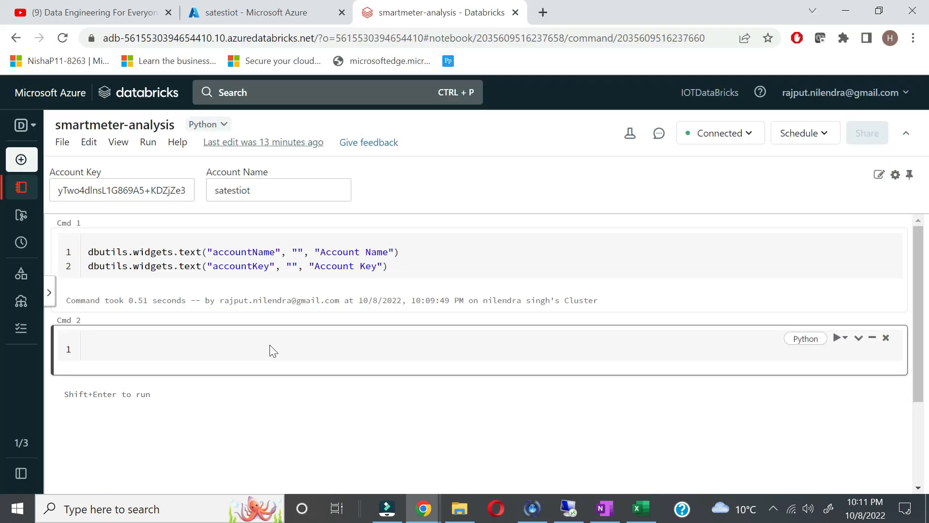
key(ctrl+v)
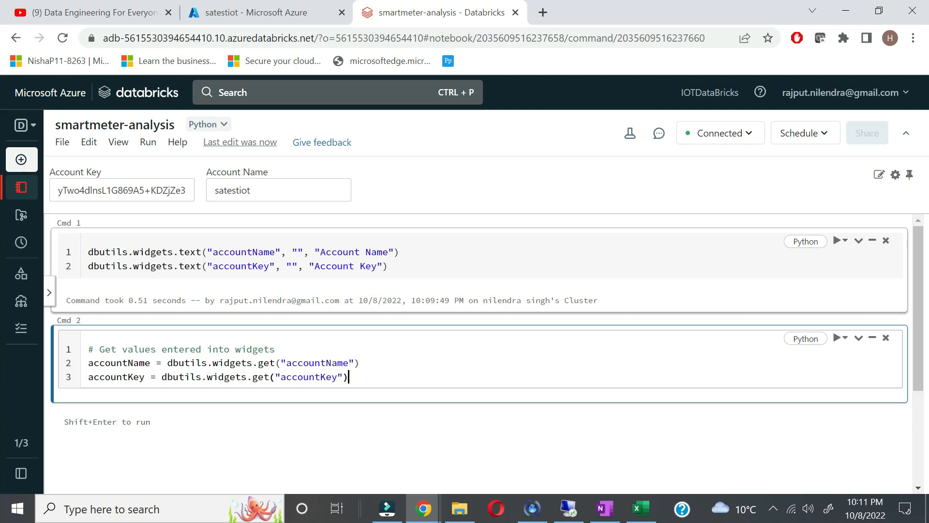
Step: Explain how dbutils.widgets.get reads the accountName widget from Cmd 1, then run Cmd 2
double_click(153, 252)
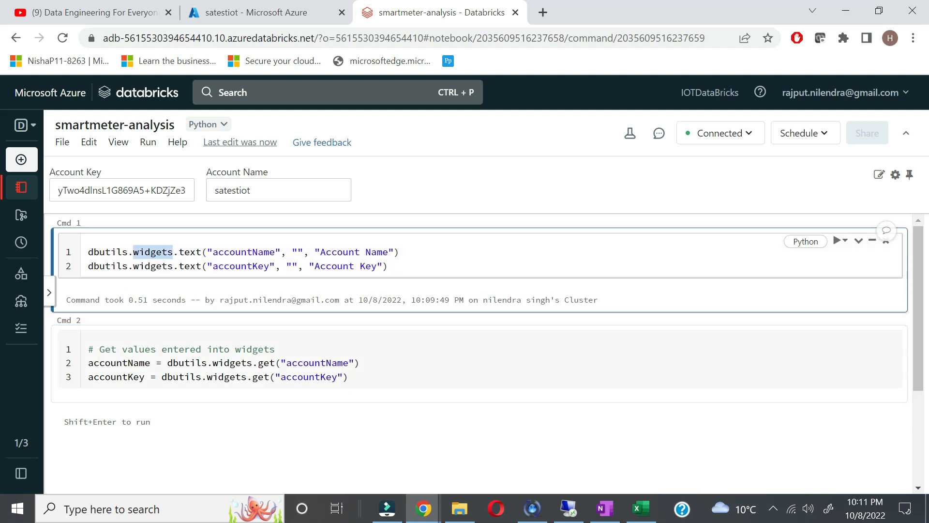
double_click(190, 252)
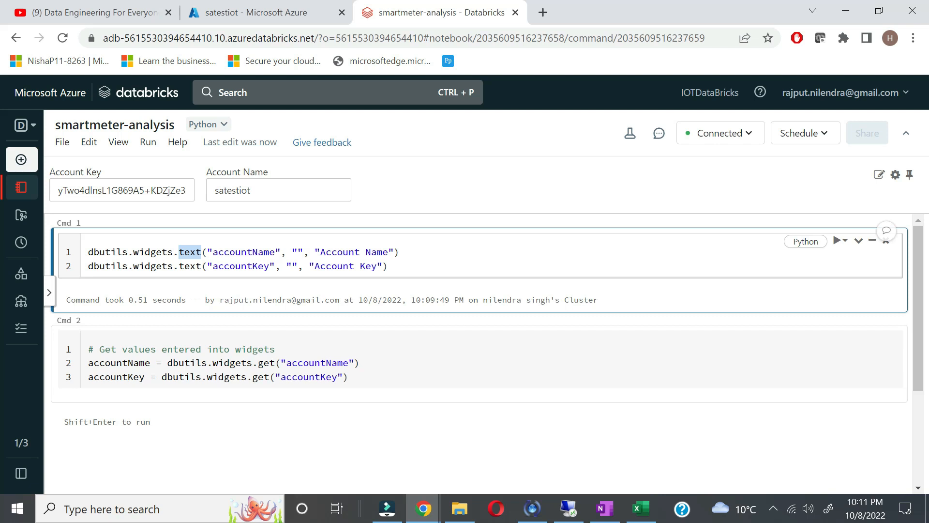
double_click(243, 252)
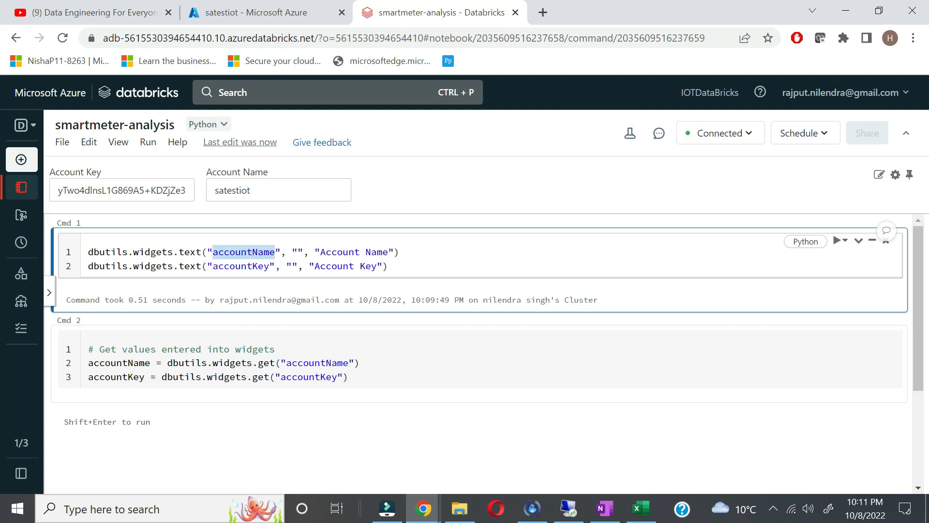
drag(320, 252, 388, 252)
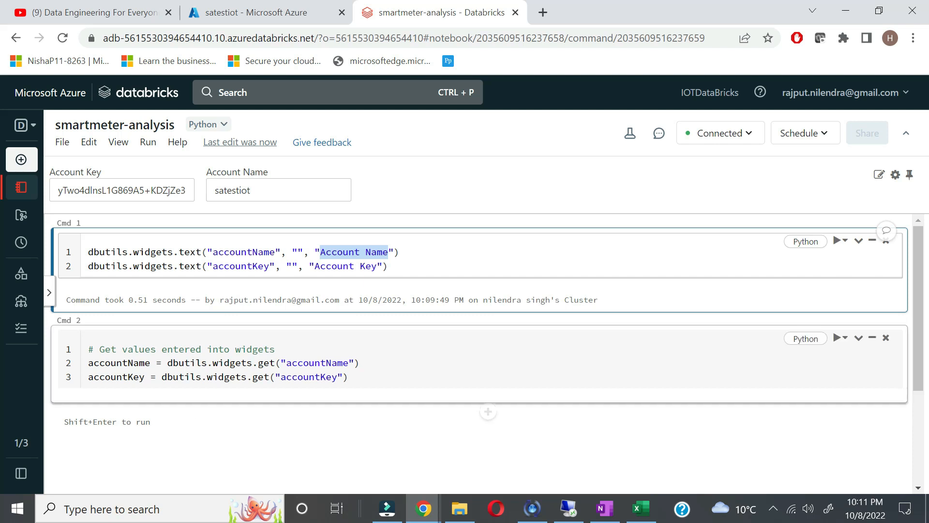
double_click(119, 363)
double_click(196, 363)
double_click(233, 363)
double_click(266, 363)
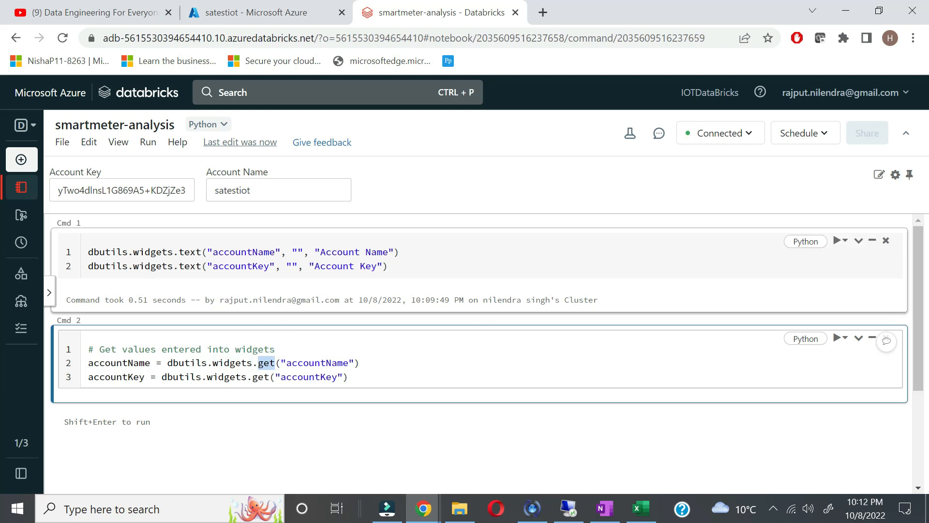
double_click(243, 252)
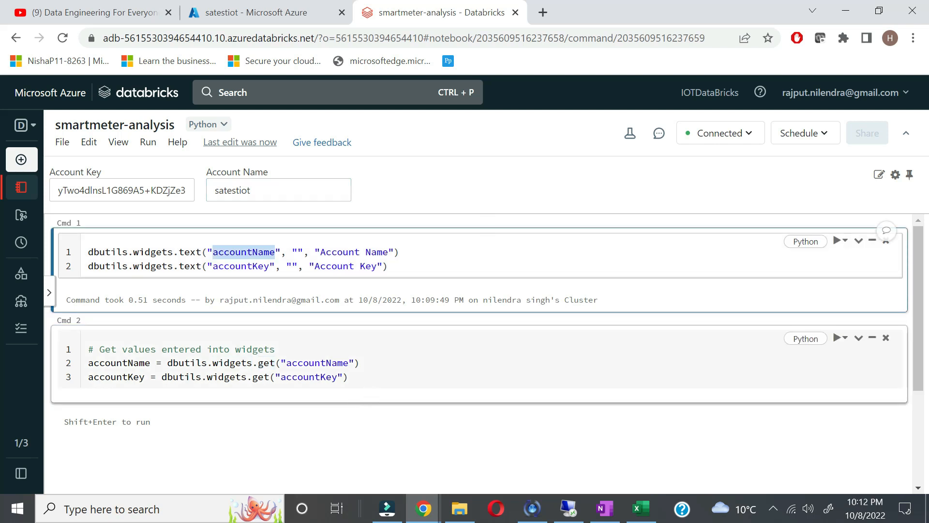
click(838, 339)
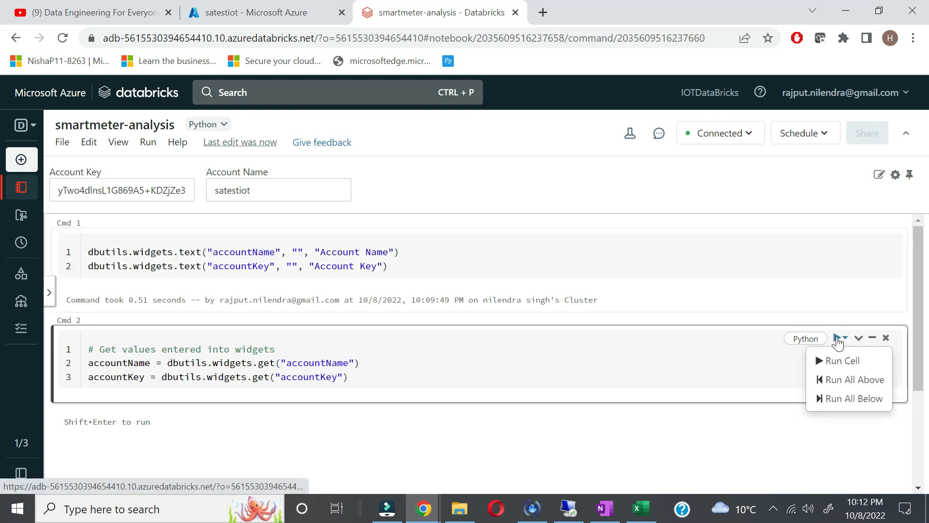
click(839, 361)
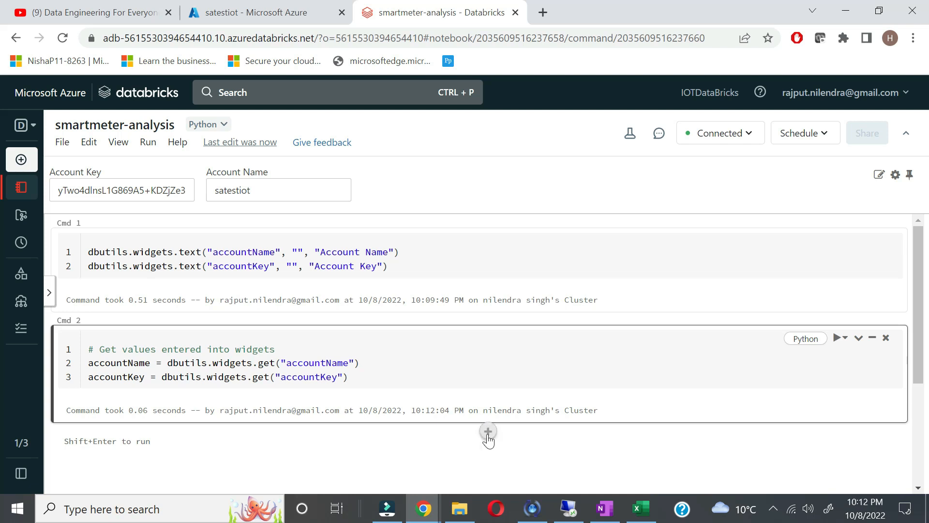
scroll(490, 435, down, 1)
Step: Paste the blob storage mount code from OneNote into a new third cell
click(605, 508)
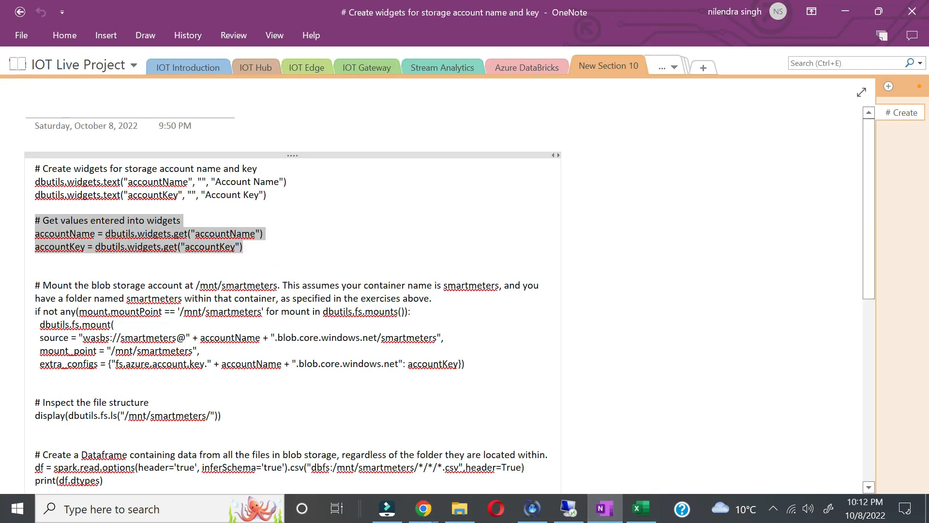
drag(466, 364, 36, 286)
key(ctrl+c)
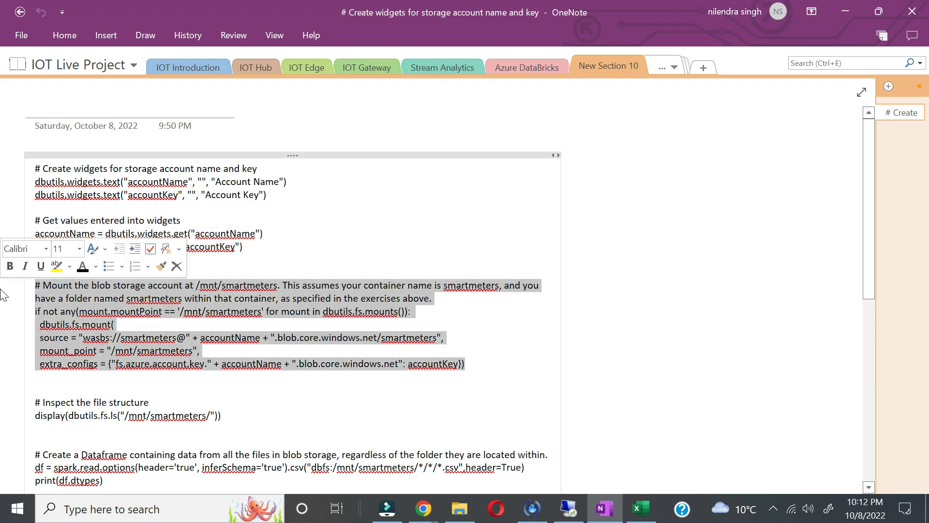
key(alt+Tab)
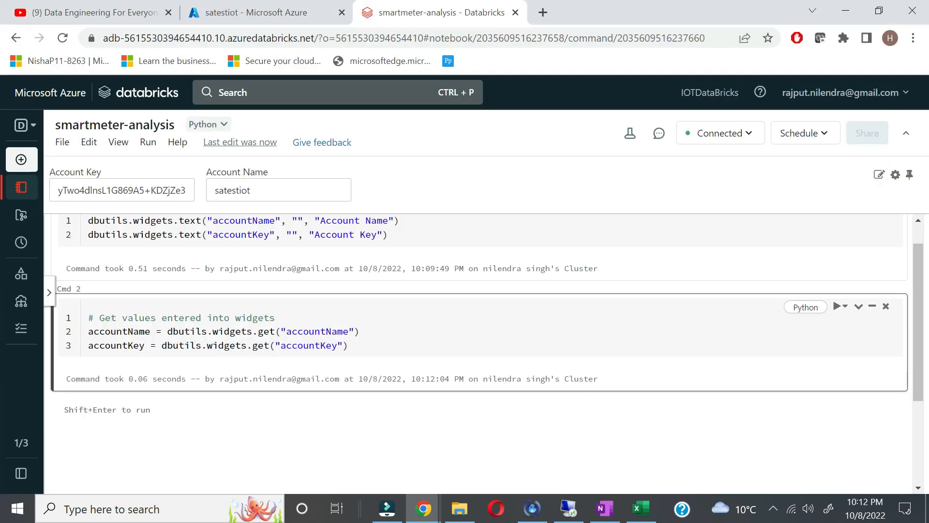
click(488, 400)
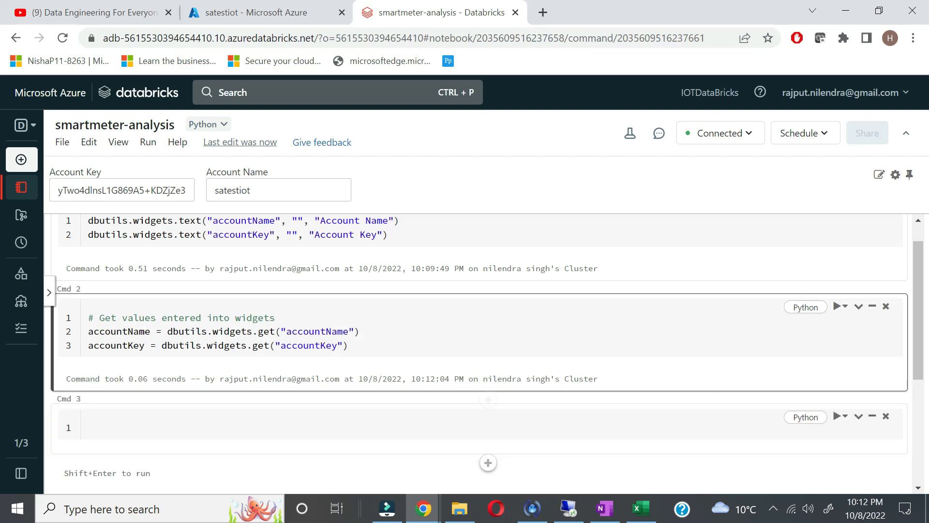
click(290, 323)
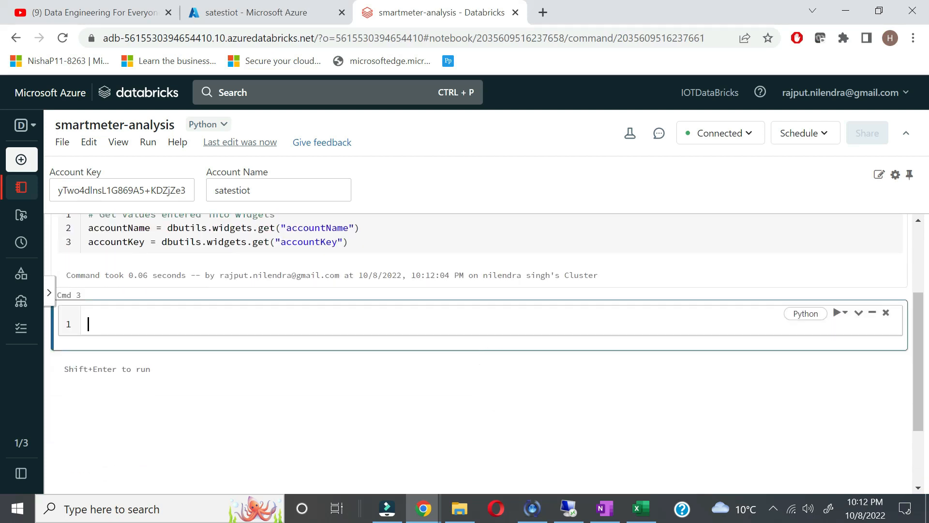
key(ctrl+v)
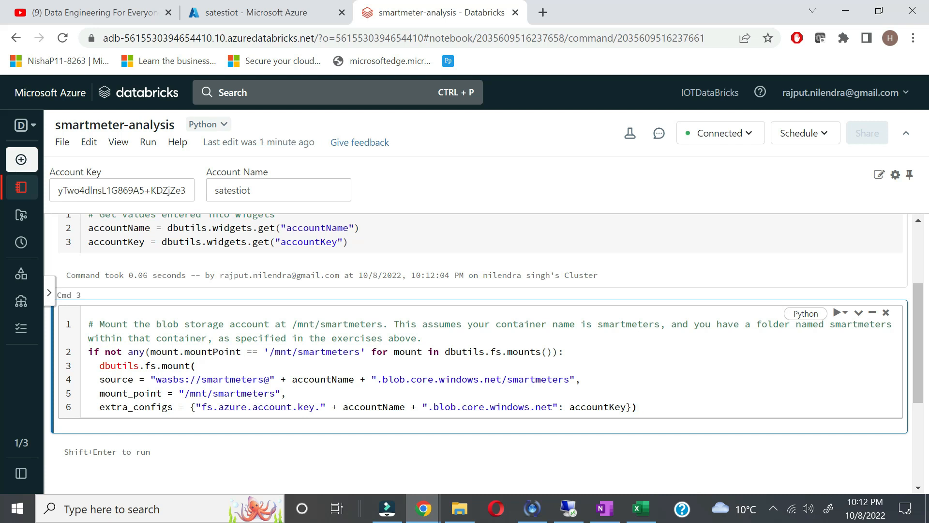
Step: Look up the smartmeterdata container name in the satestiot storage account's containers
scroll(484, 339, down, 1)
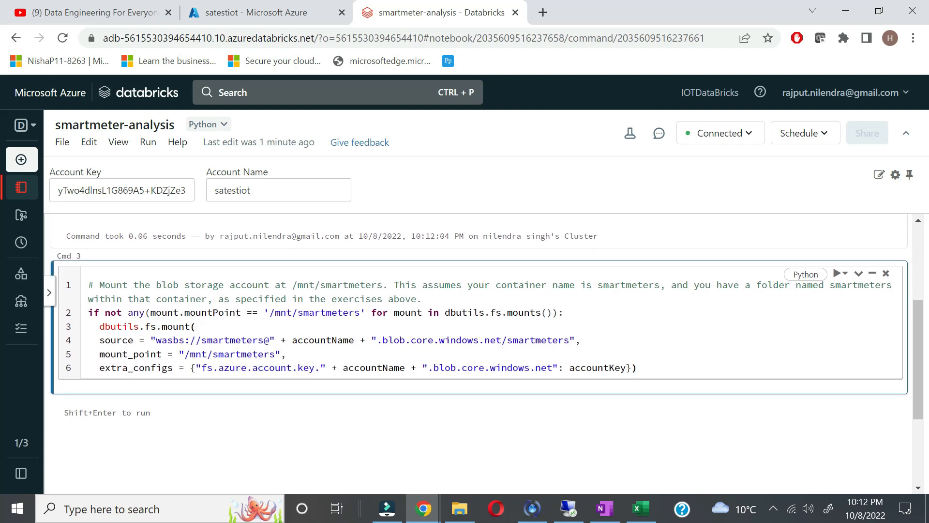
click(247, 12)
click(72, 436)
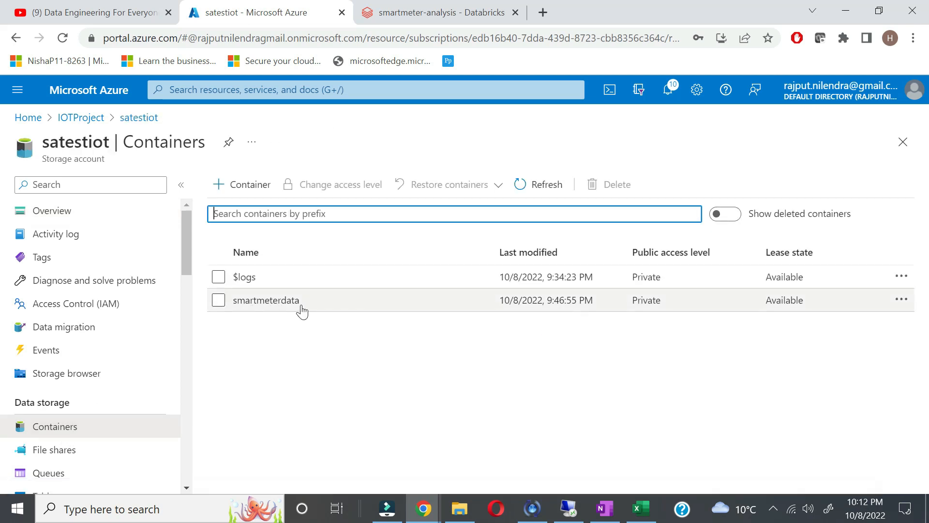
drag(303, 310, 232, 307)
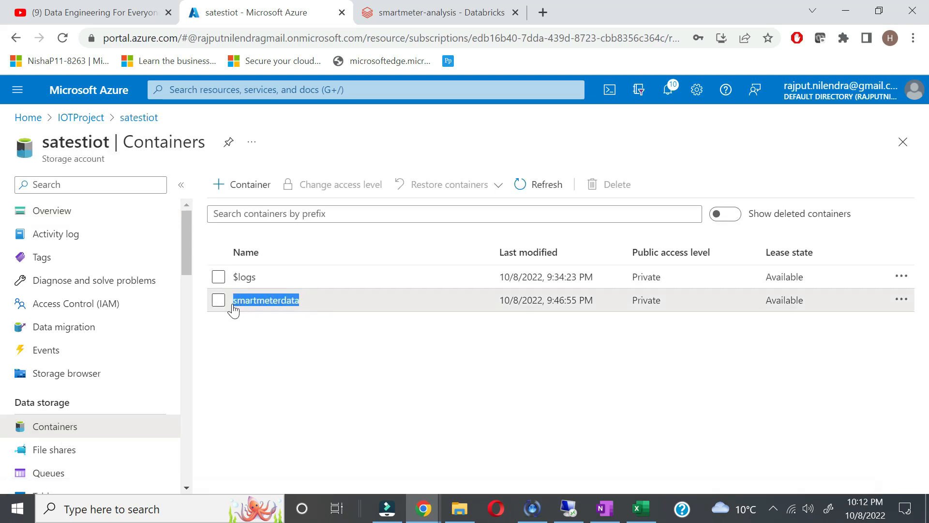
click(256, 306)
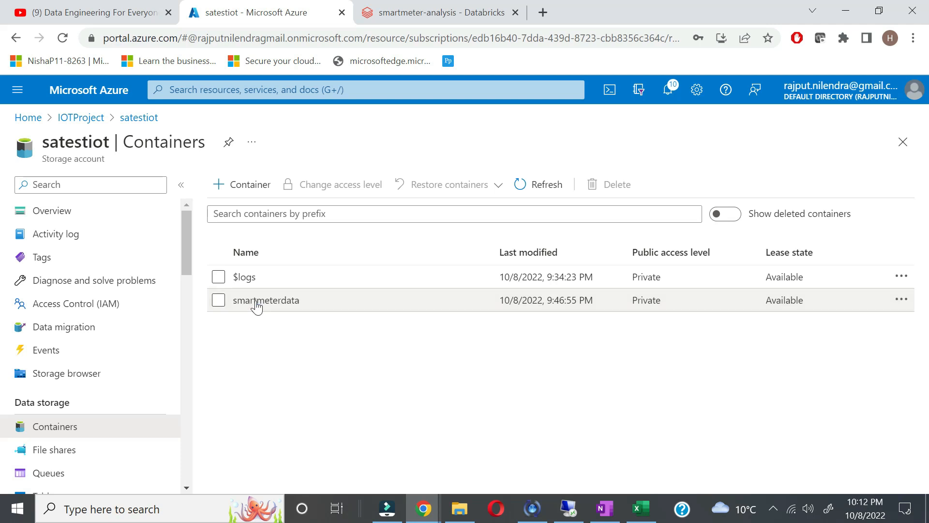
double_click(270, 308)
key(ctrl+c)
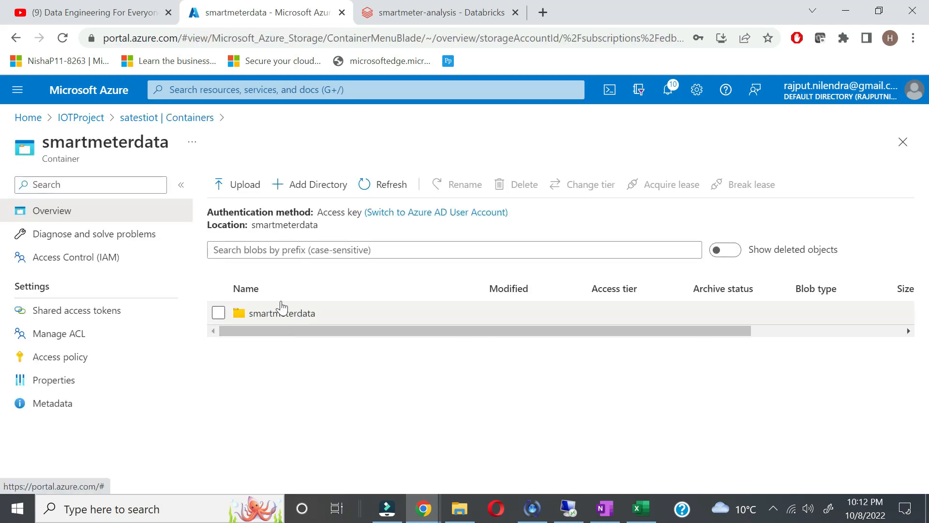
click(467, 15)
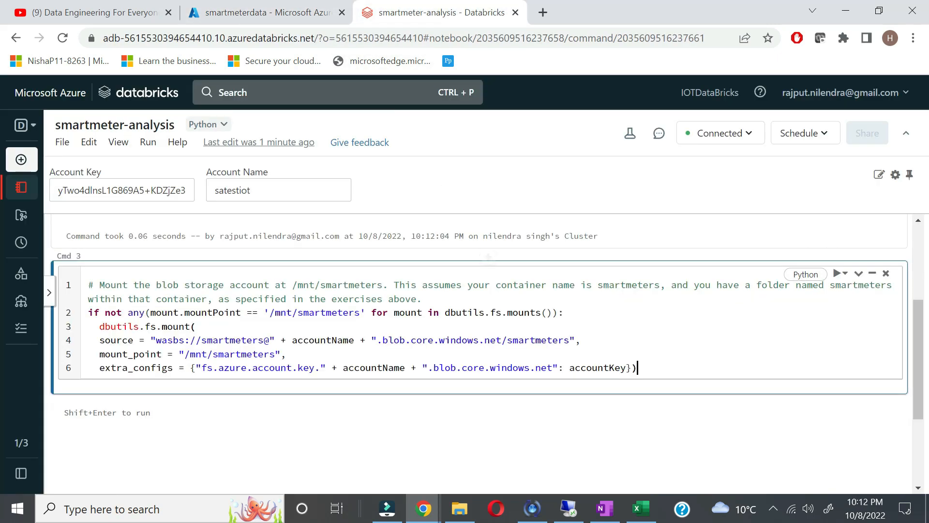
Step: Replace smartmeters with smartmeterdata in the mount check, source URL and mount point
double_click(338, 313)
key(ctrl+v)
click(309, 404)
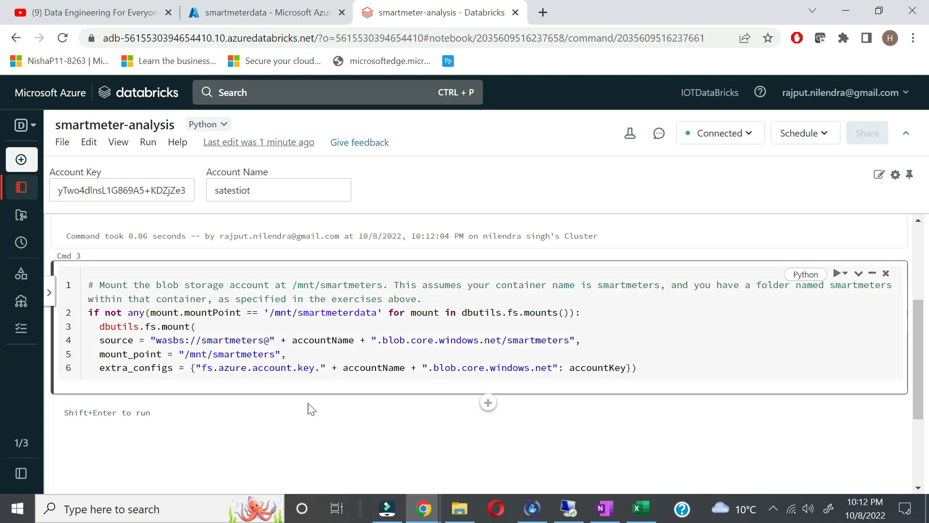
double_click(233, 341)
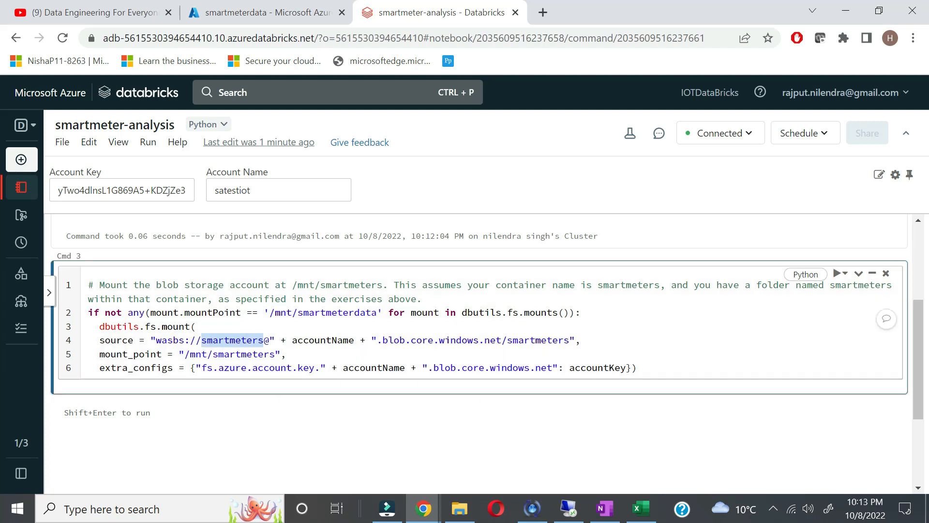
key(ctrl+v)
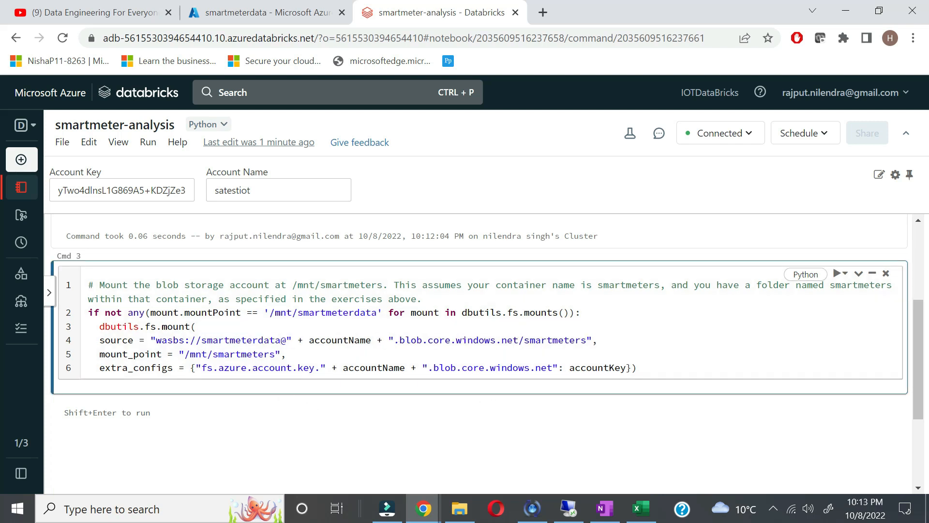
double_click(554, 341)
key(ctrl+v)
double_click(247, 354)
key(ctrl+v)
Step: Run the mount cell to mount the container at /mnt/smartmeterdata
click(838, 274)
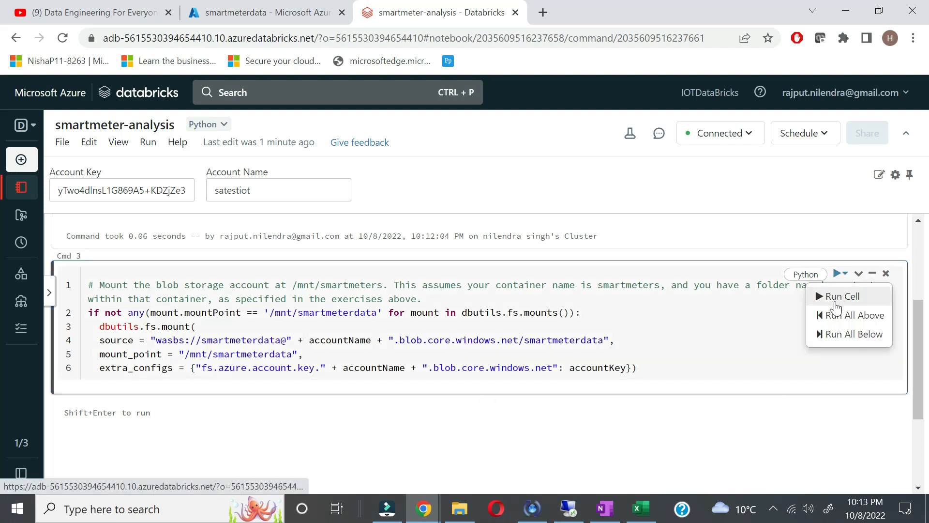
click(841, 296)
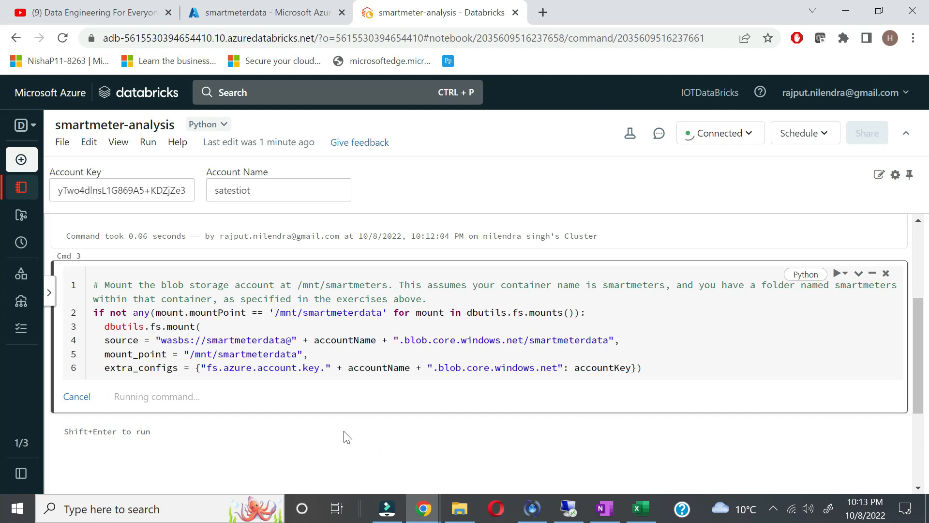
drag(275, 312, 382, 312)
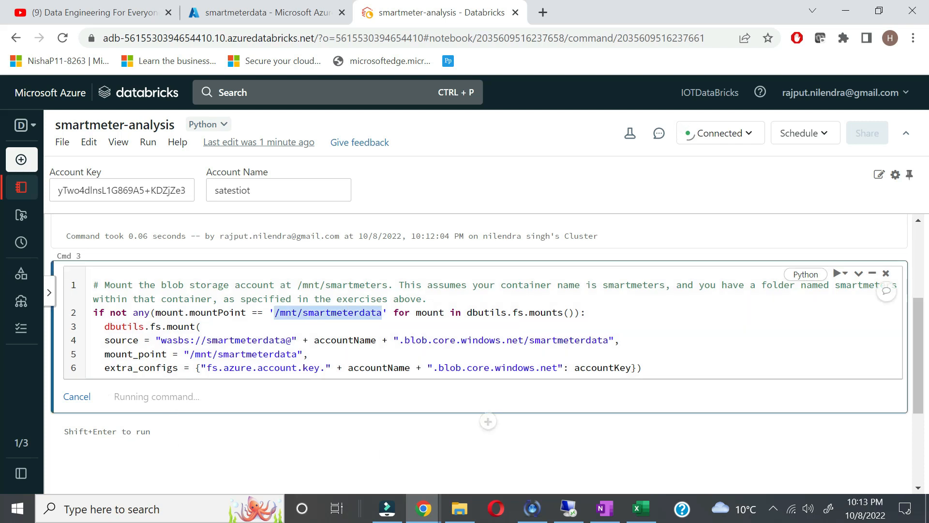
Step: Copy the file-listing code from the OneNote notes
click(612, 512)
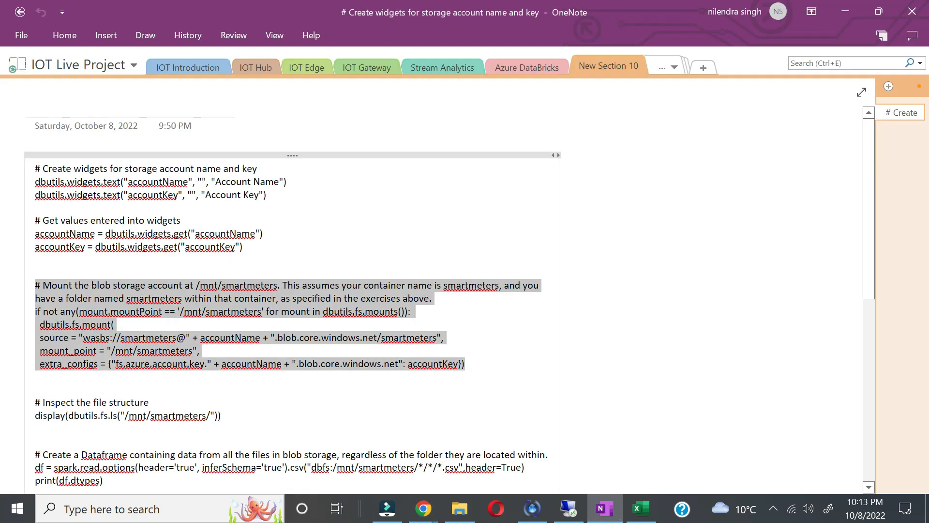
scroll(222, 387, down, 1)
drag(222, 398, 2, 390)
key(ctrl+c)
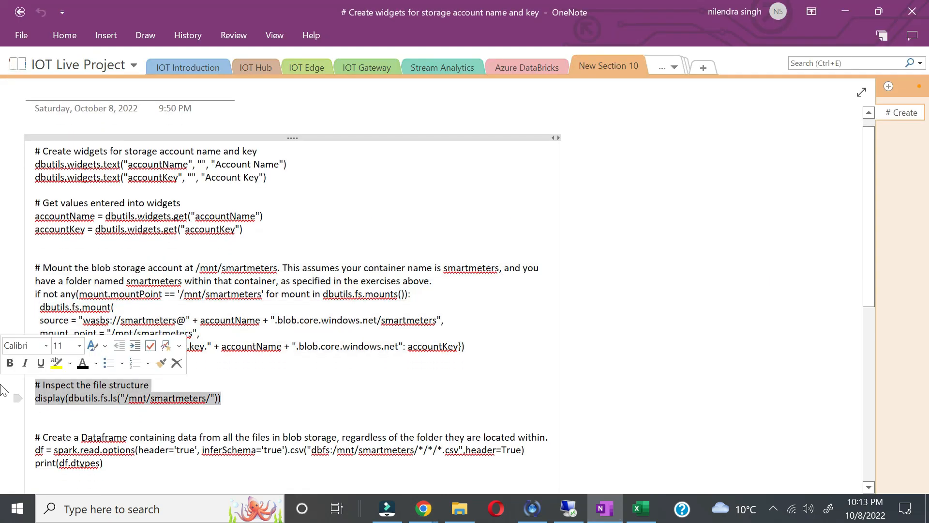
key(alt+Tab)
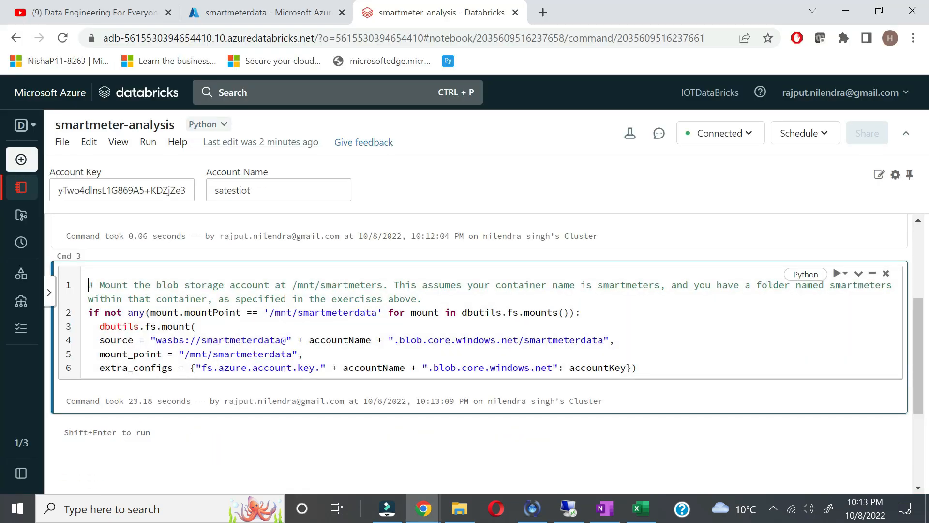
scroll(175, 333, down, 1)
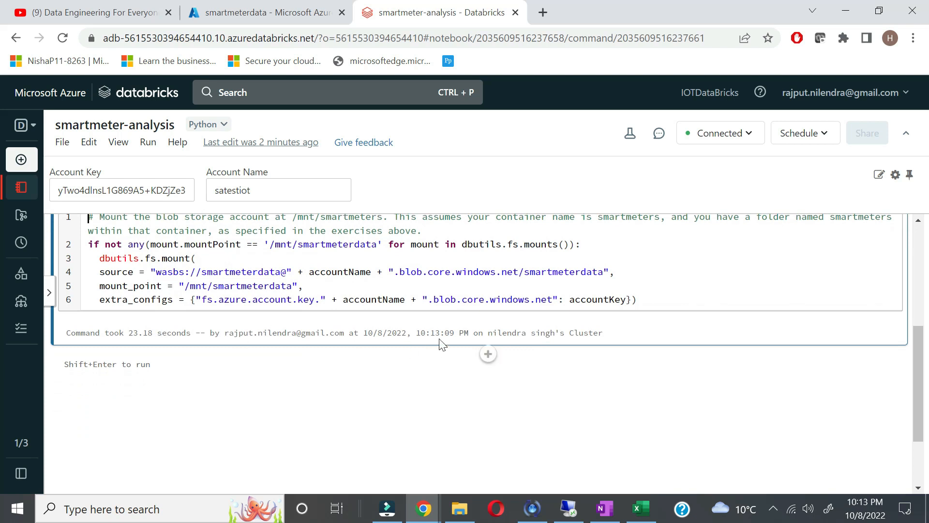
Step: Add a cell with display(dbutils.fs.ls(...)) and run it
click(487, 354)
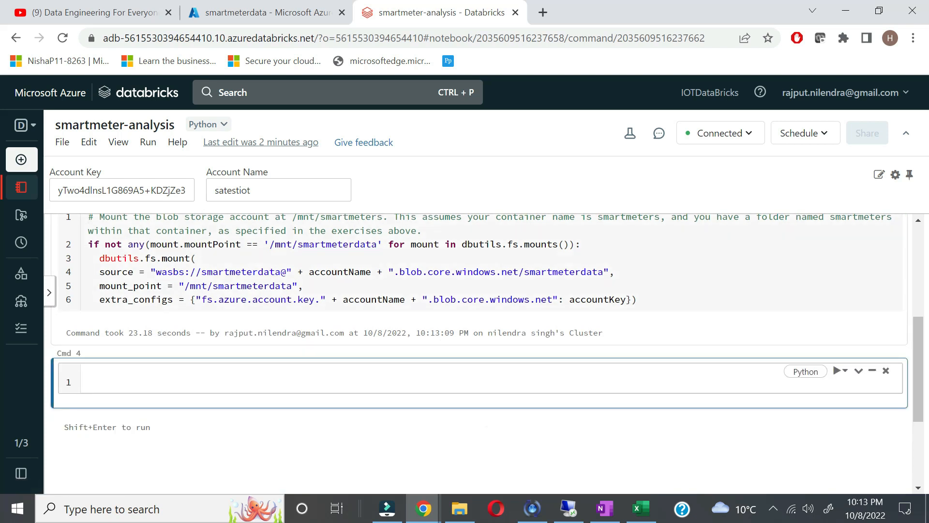
key(ctrl+v)
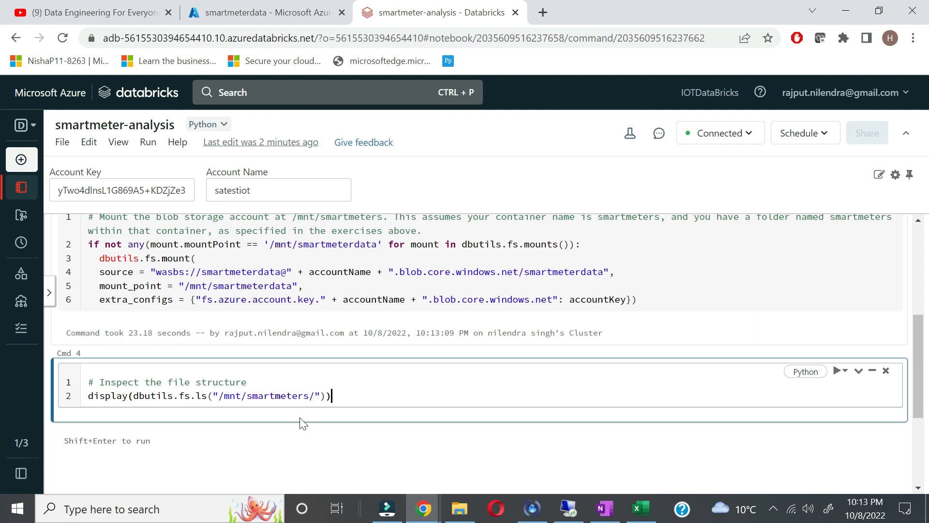
text(data)
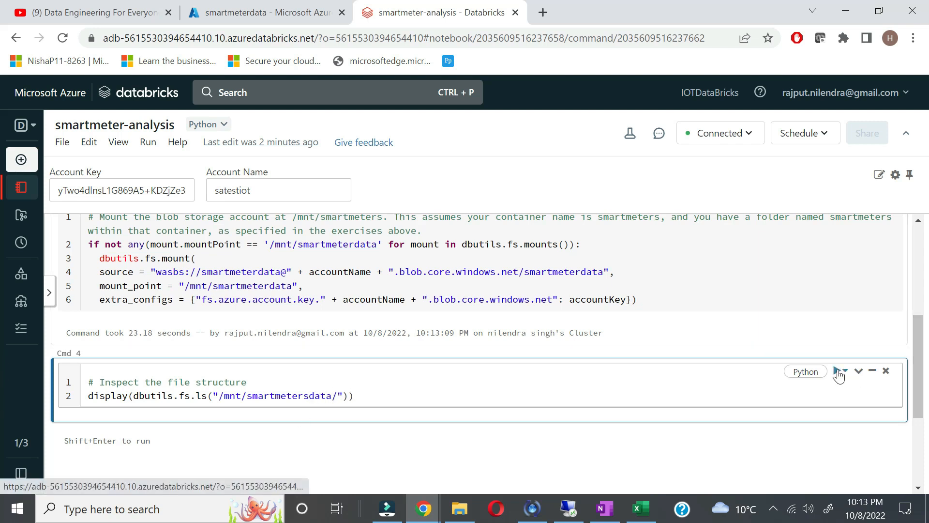
mouse_move(837, 373)
click(831, 393)
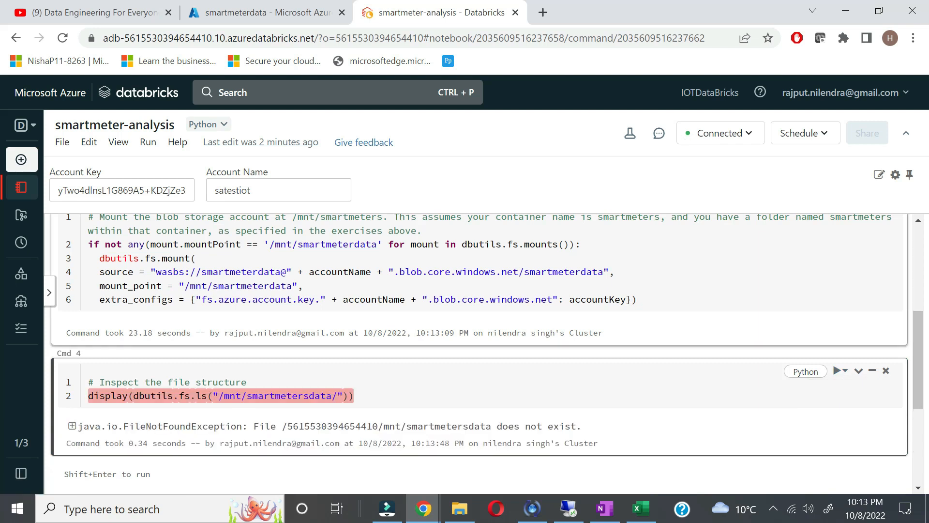
scroll(492, 445, down, 1)
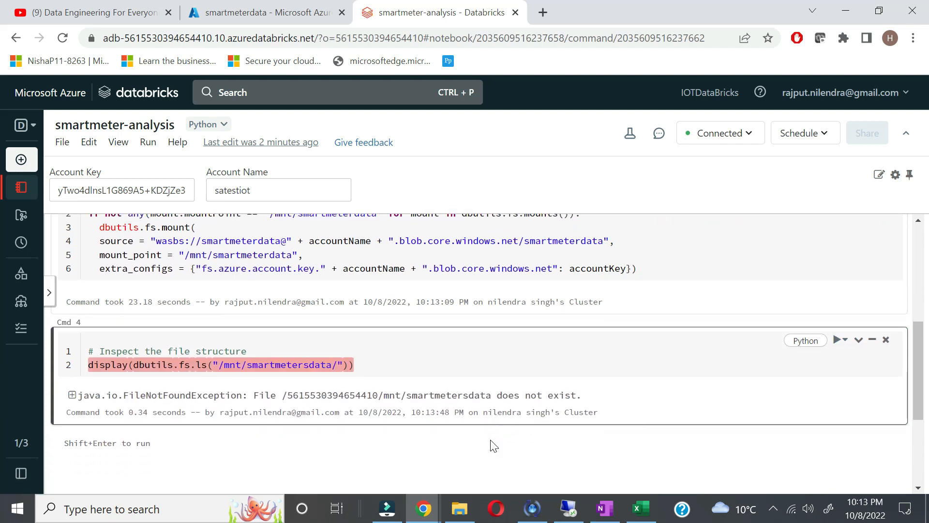
scroll(491, 447, up, 1)
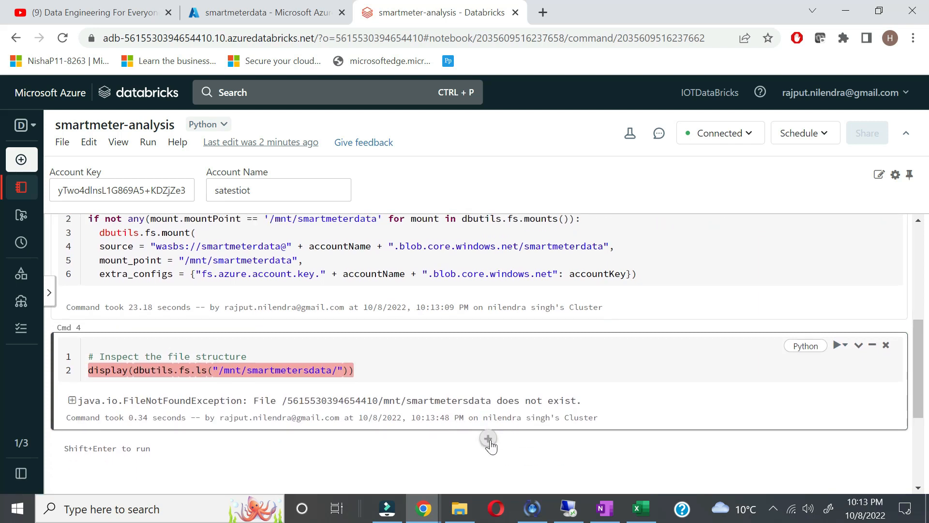
scroll(492, 445, up, 1)
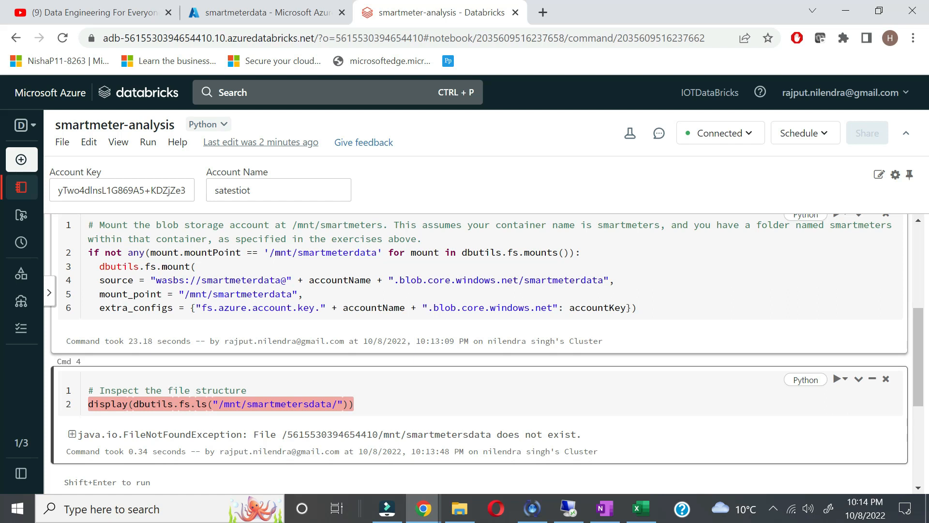
Step: Correct the listing path to /mnt/smartmeterdata/ and rerun, showing the 2022/ folder
drag(376, 252, 269, 253)
key(ctrl+c)
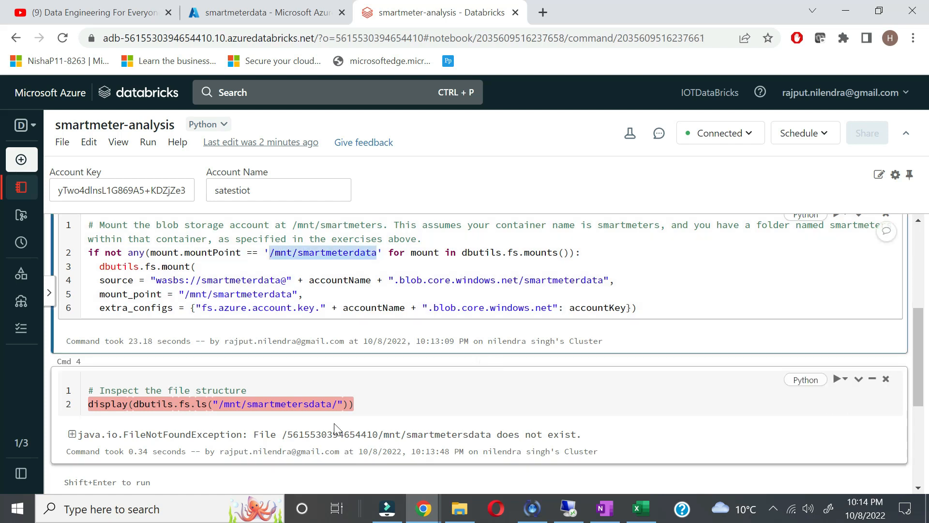
drag(332, 403, 218, 404)
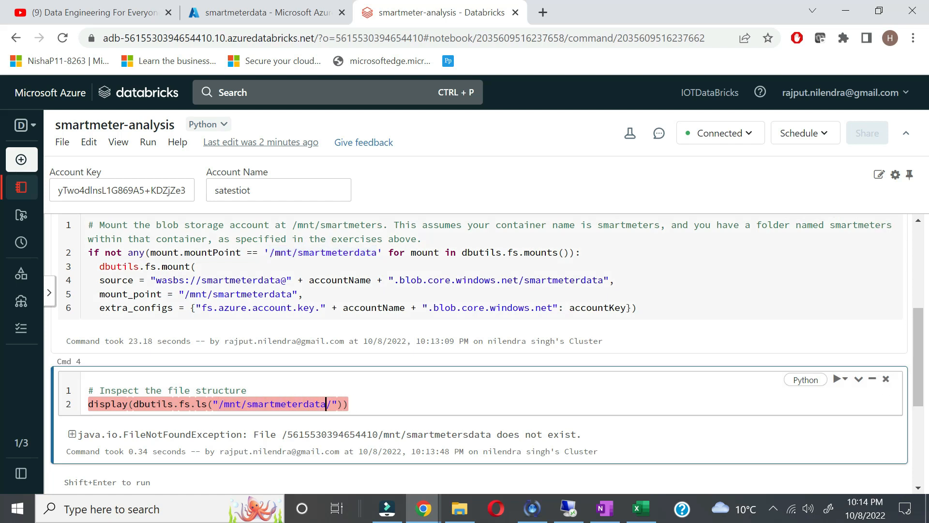
key(ctrl+v)
key(super+s)
click(735, 324)
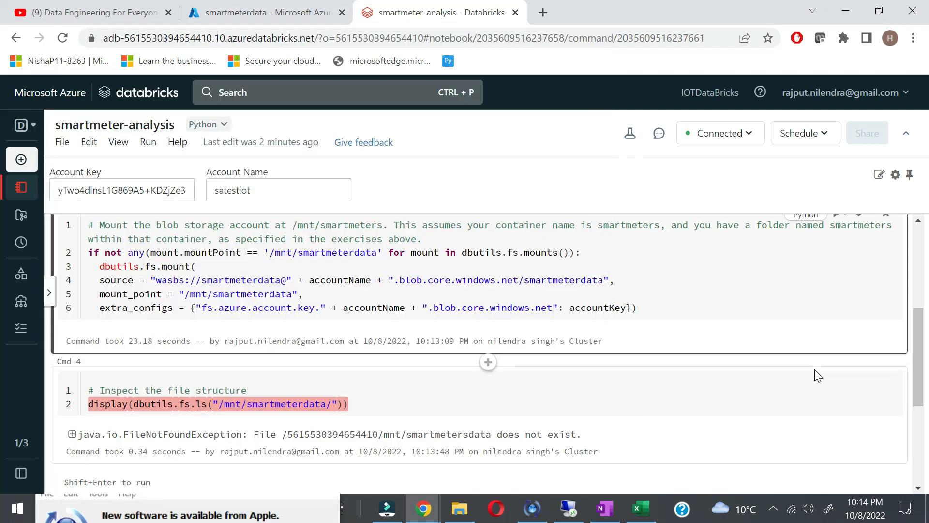
click(838, 382)
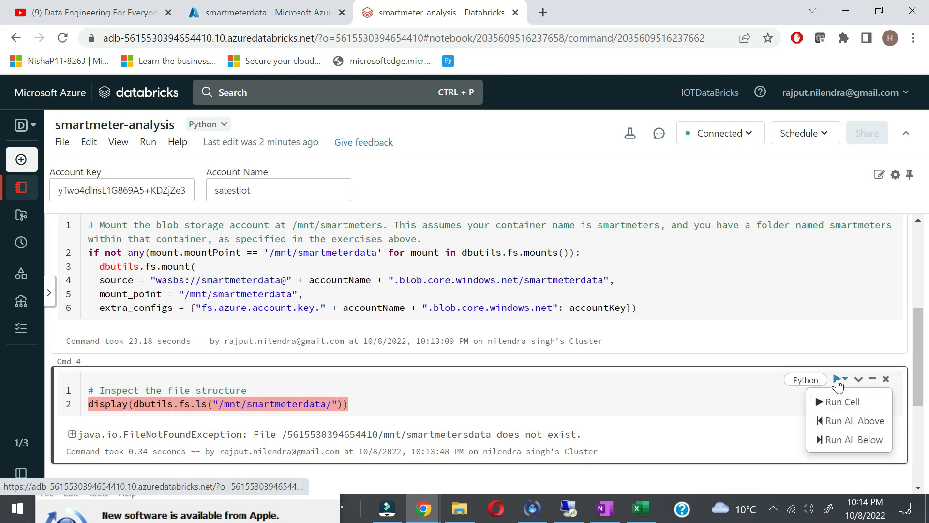
click(830, 402)
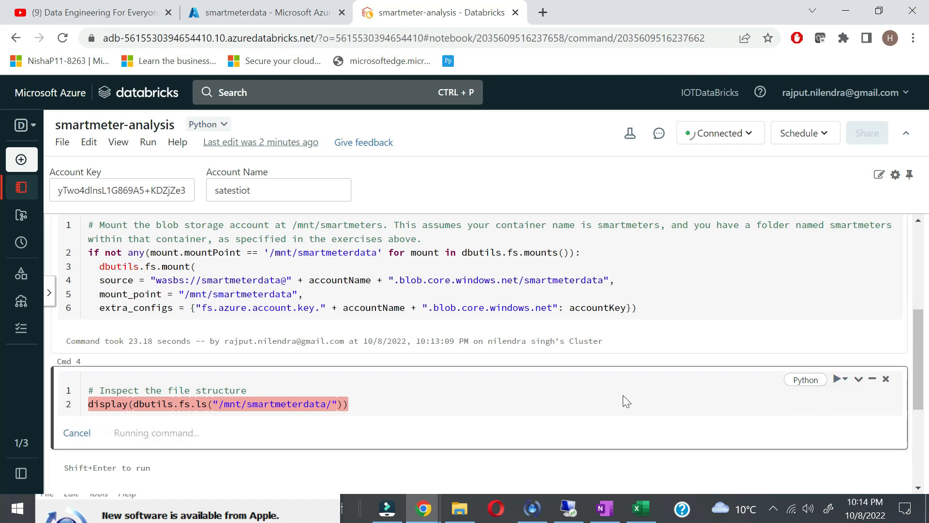
scroll(580, 407, down, 3)
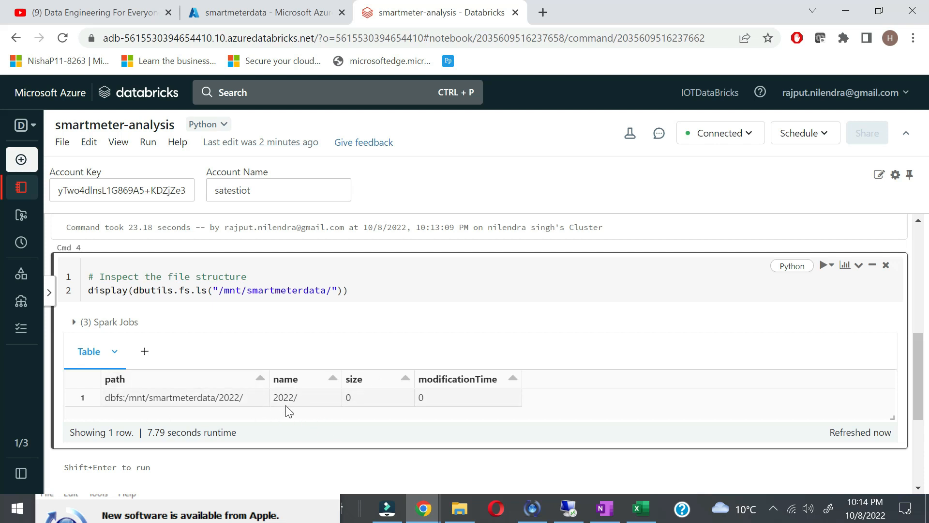
Step: Paste the DataFrame creation code into a new cell, changing smartmeters to smartmeterdata
key(alt+Tab)
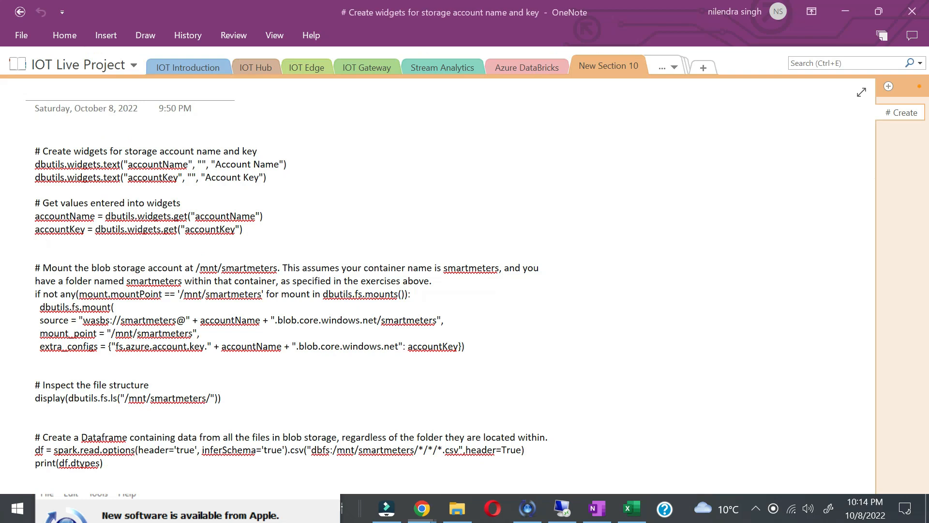
scroll(455, 285, down, 4)
drag(20, 271, 19, 246)
key(ctrl+c)
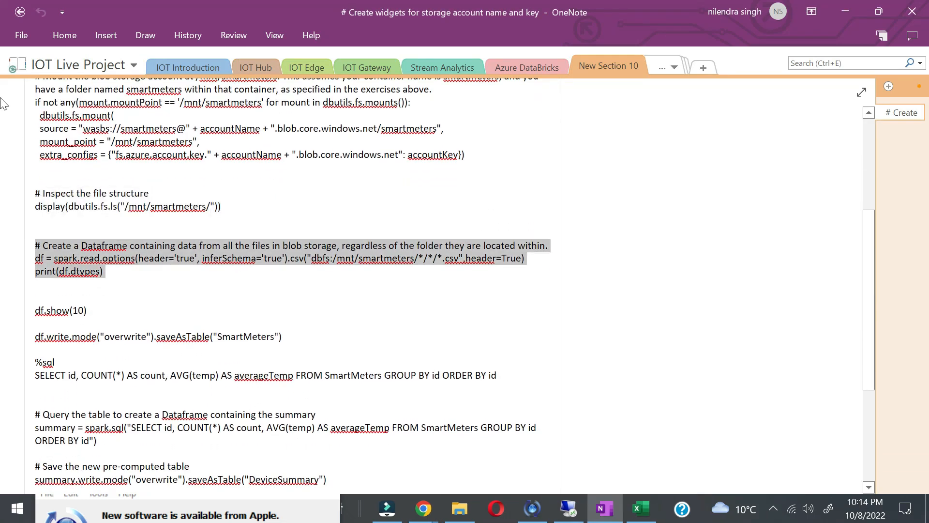
key(alt+Tab)
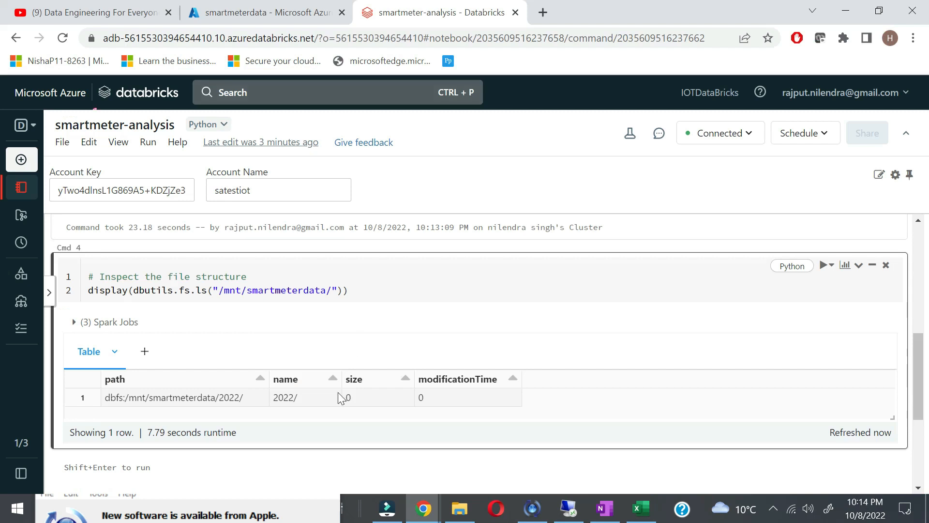
scroll(338, 393, down, 3)
click(489, 345)
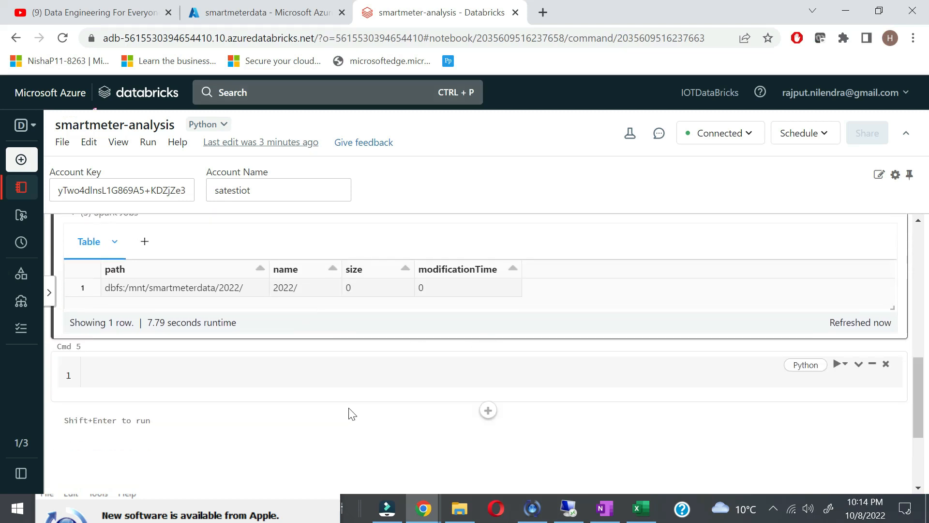
key(ctrl+v)
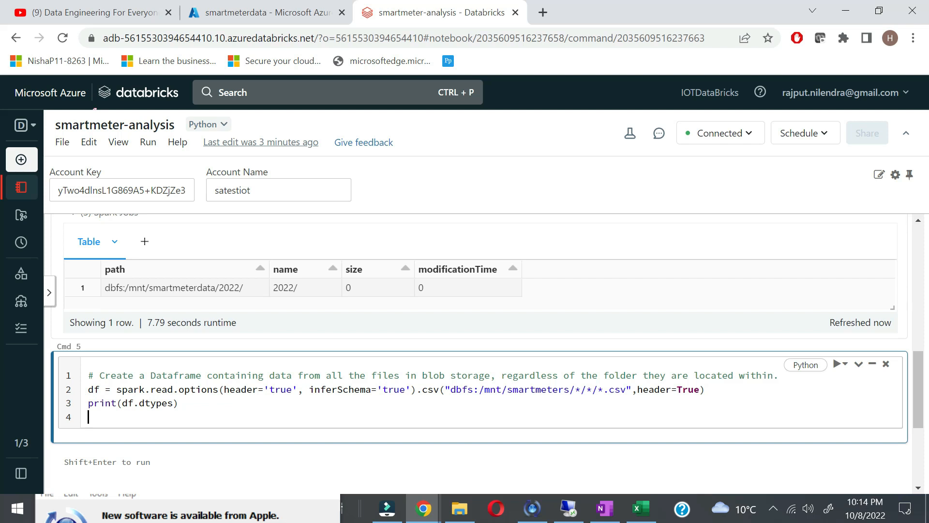
click(570, 390)
key(BackSpace)
text(data)
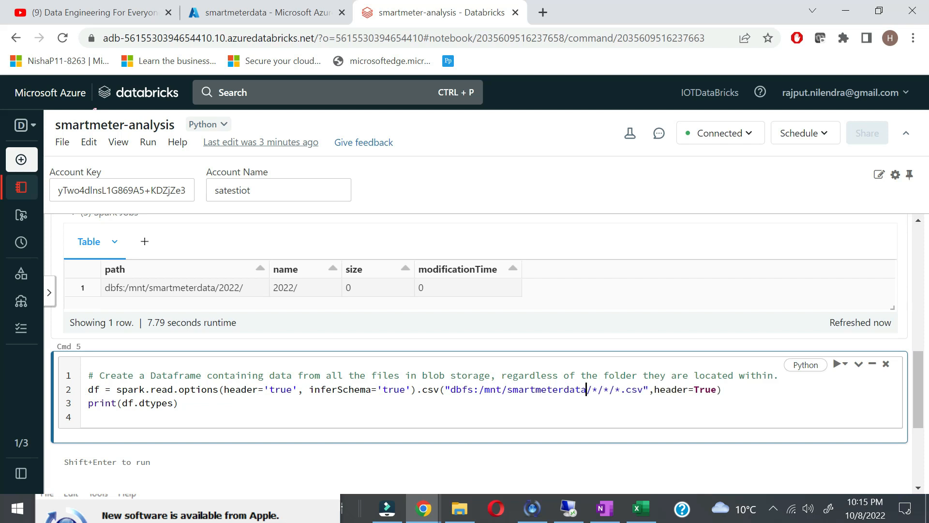
Step: Explain the /dbfs/mnt/smartmeterdata/*/*/*.csv path and header=True, then run the DataFrame cell
double_click(462, 390)
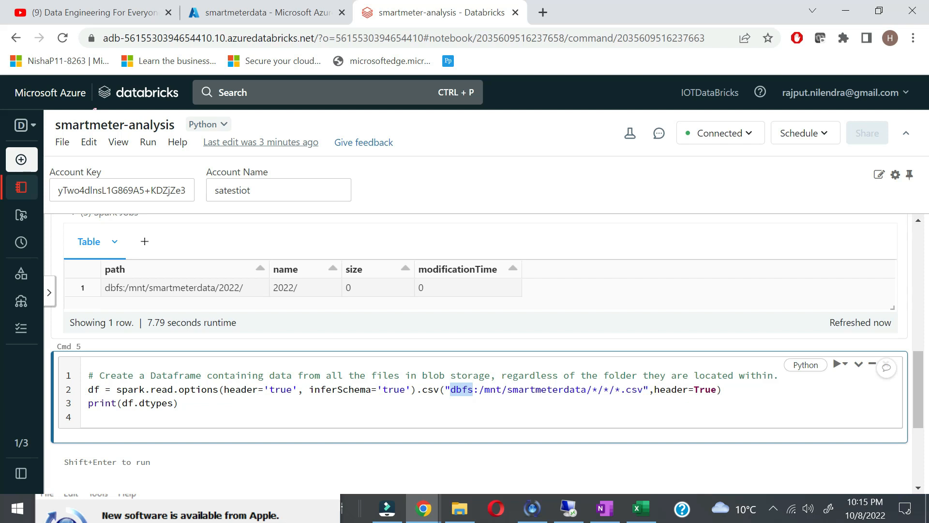
double_click(493, 389)
double_click(547, 389)
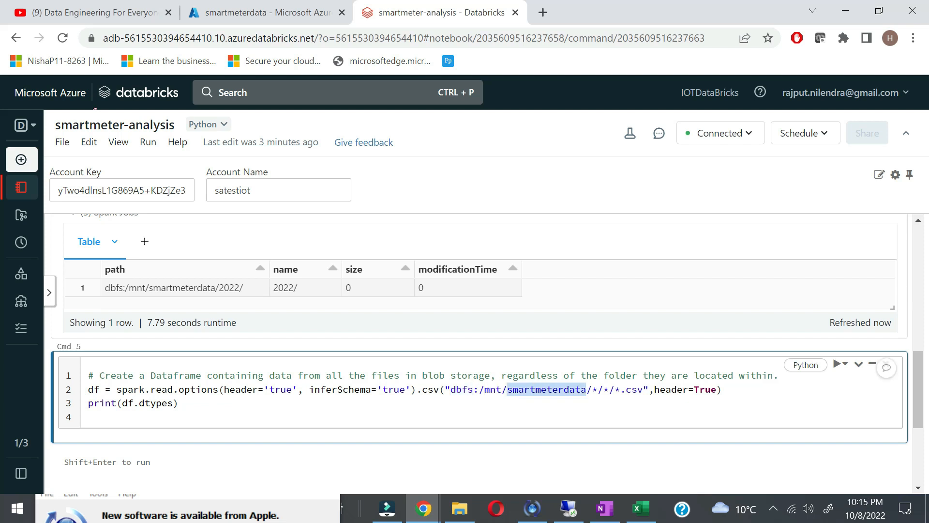
drag(592, 389, 620, 390)
double_click(633, 389)
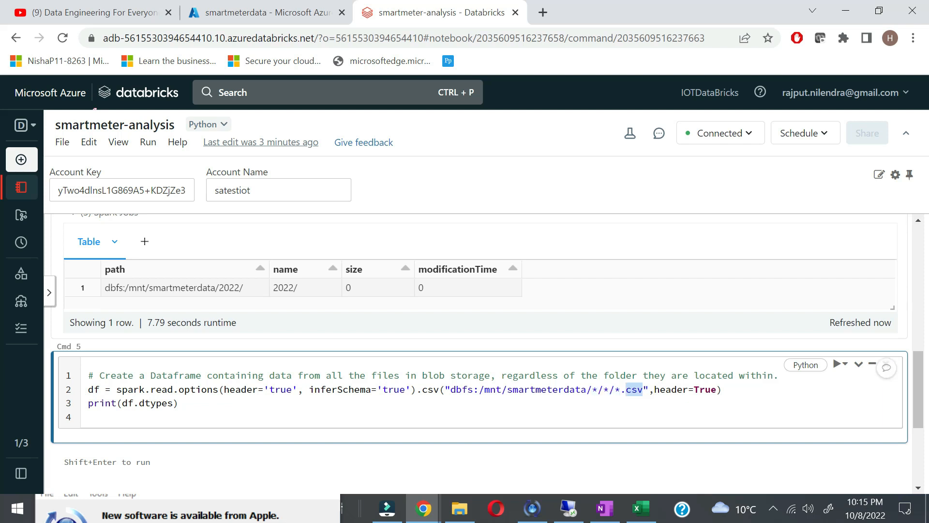
double_click(701, 390)
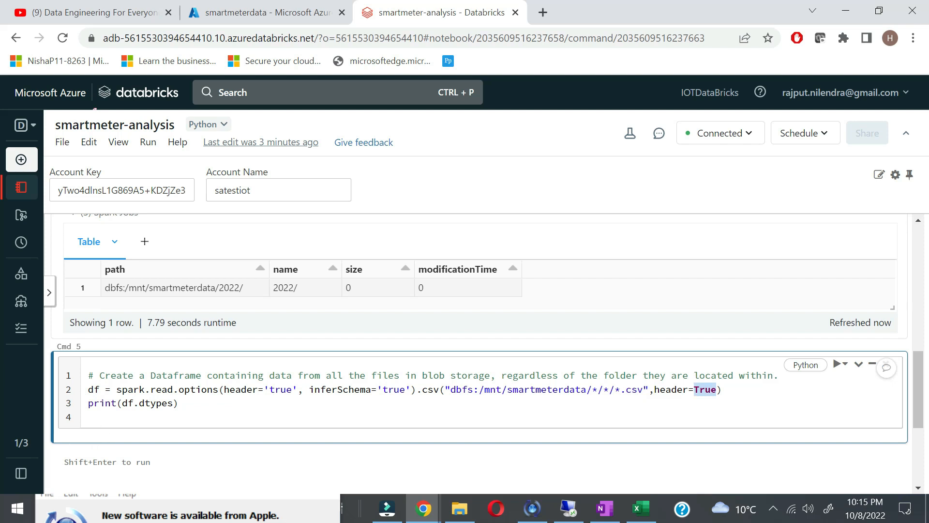
click(841, 364)
click(833, 386)
scroll(633, 405, down, 3)
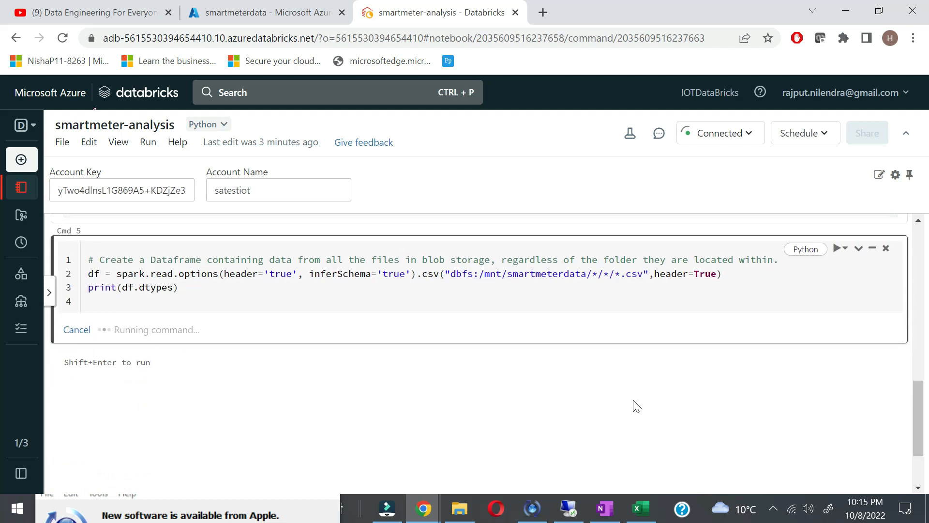
key(alt+Tab)
key(Tab)
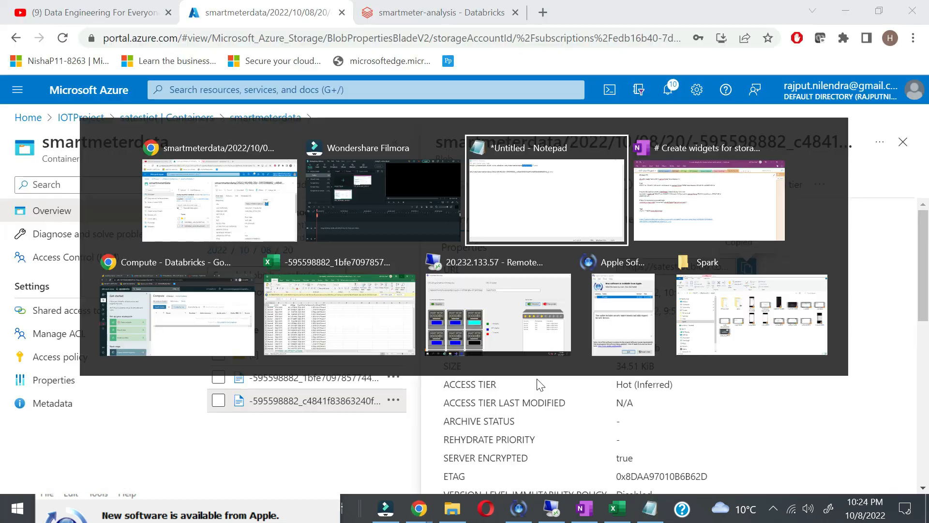
key(Tab)
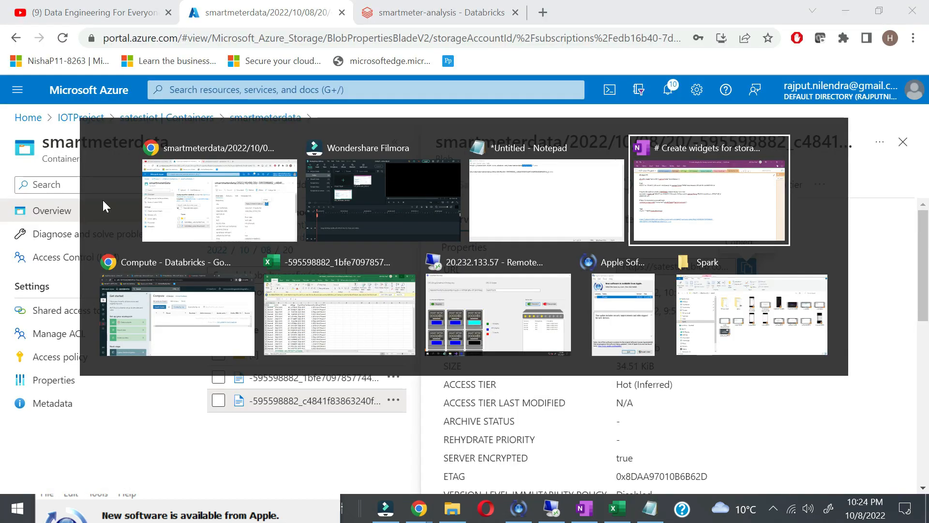
Step: Review the DataFrame's loaded column types in the notebook output
click(244, 222)
click(418, 4)
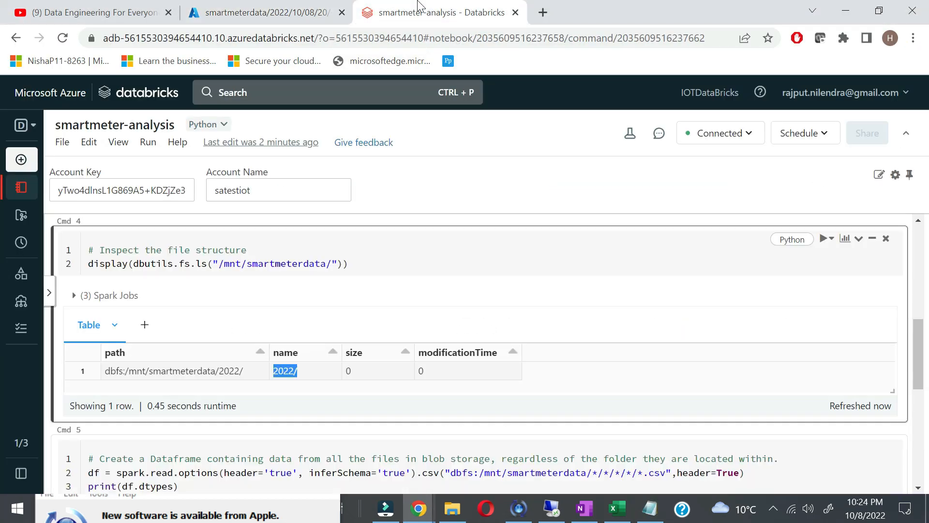
scroll(560, 376, down, 4)
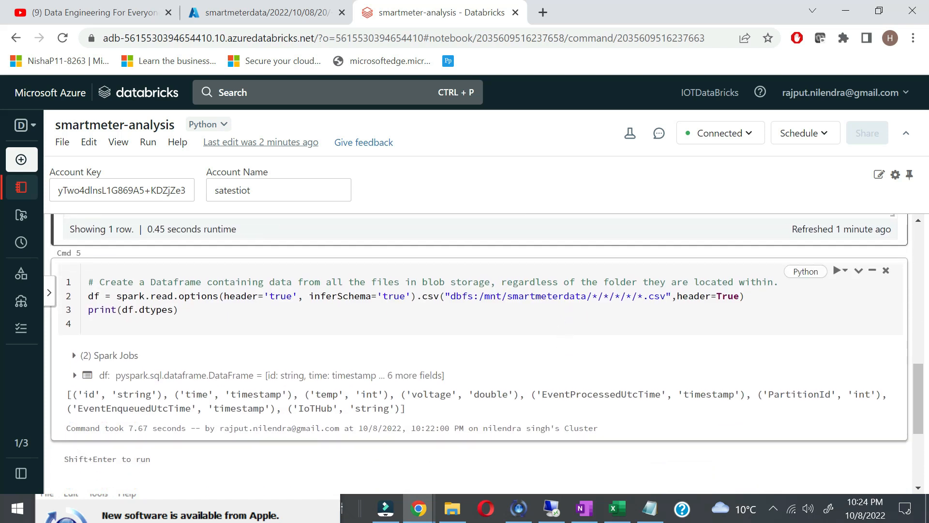
drag(637, 296, 666, 296)
scroll(705, 371, down, 1)
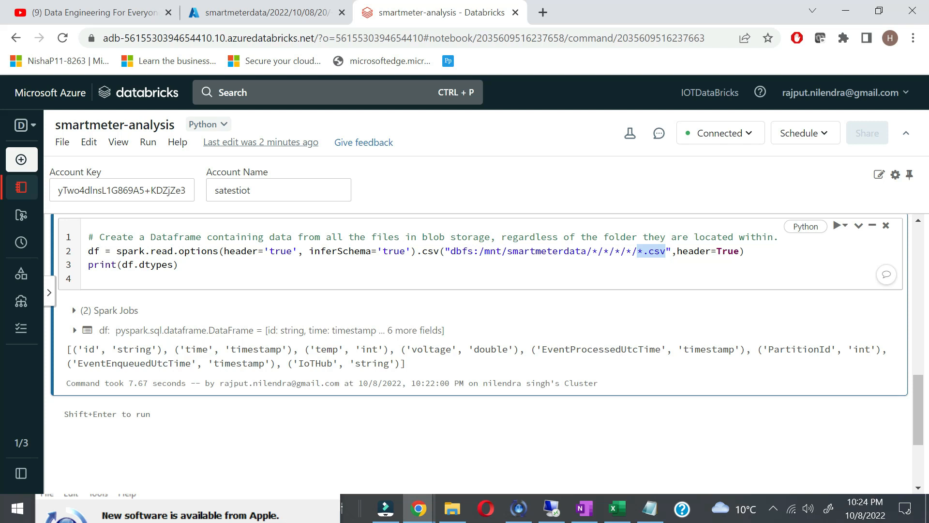
Step: Copy the df.show(10) line from the OneNote notes
click(584, 508)
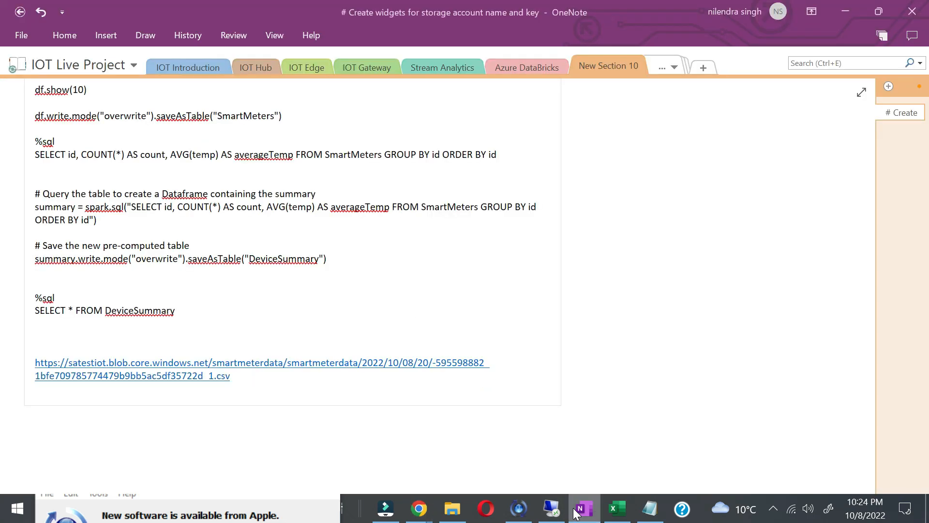
scroll(293, 286, up, 9)
scroll(293, 286, down, 3)
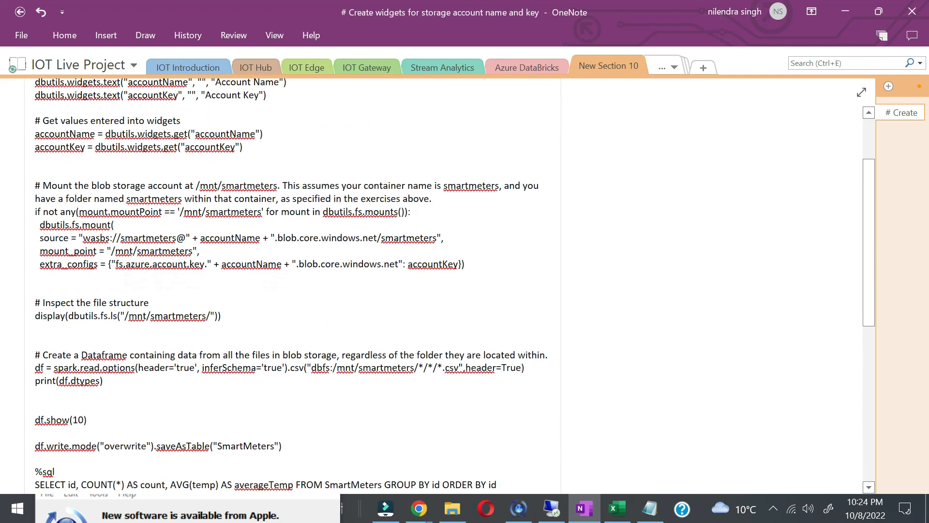
scroll(293, 285, down, 1)
scroll(293, 285, down, 3)
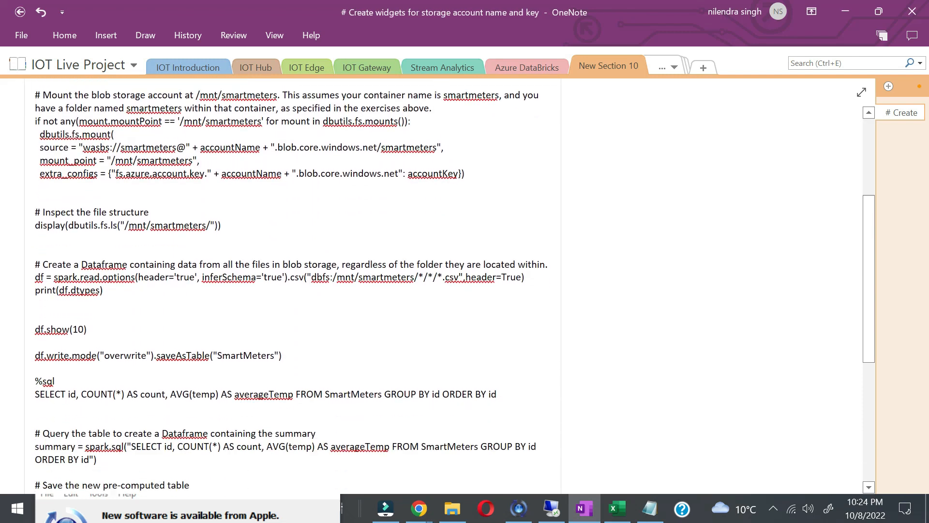
click(19, 313)
key(ctrl+c)
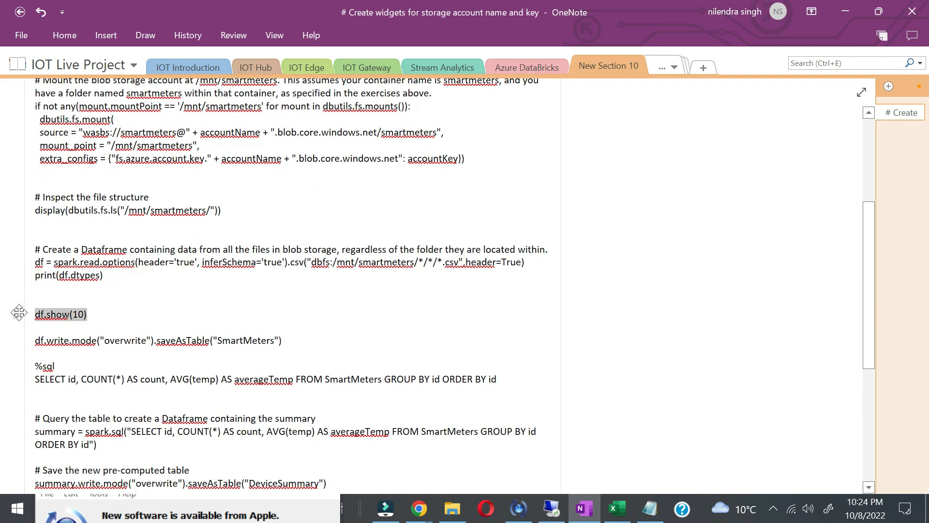
key(alt+Tab)
Step: Add a df.show(10) cell and run it to display the first 10 rows
click(576, 391)
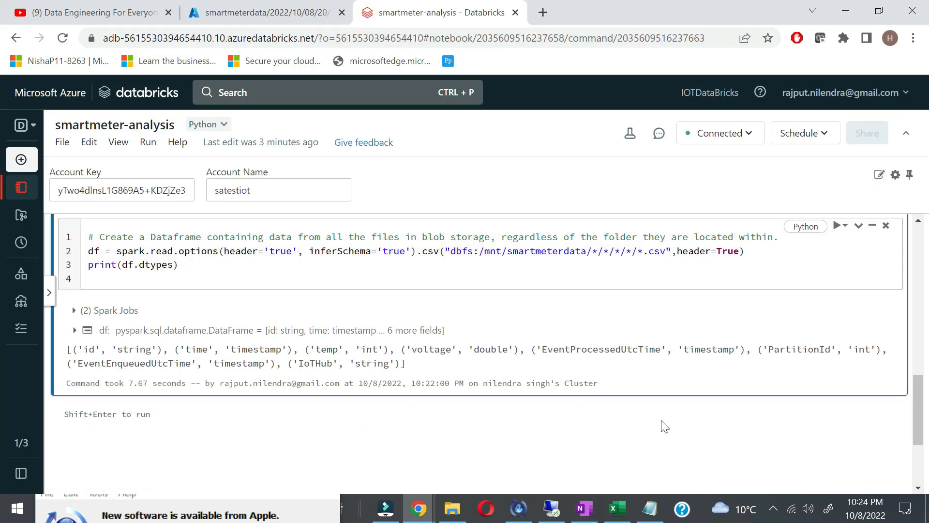
scroll(661, 422, down, 1)
click(488, 384)
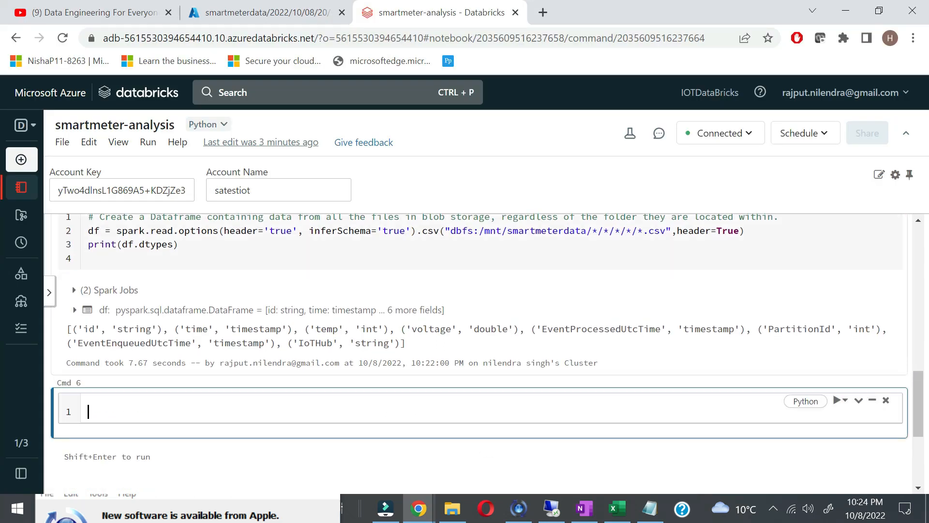
key(ctrl+v)
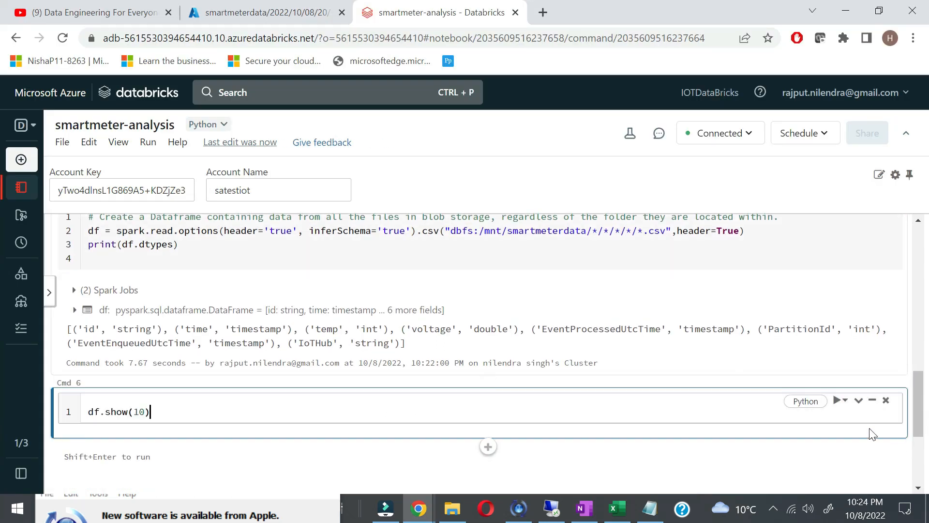
click(845, 399)
click(823, 423)
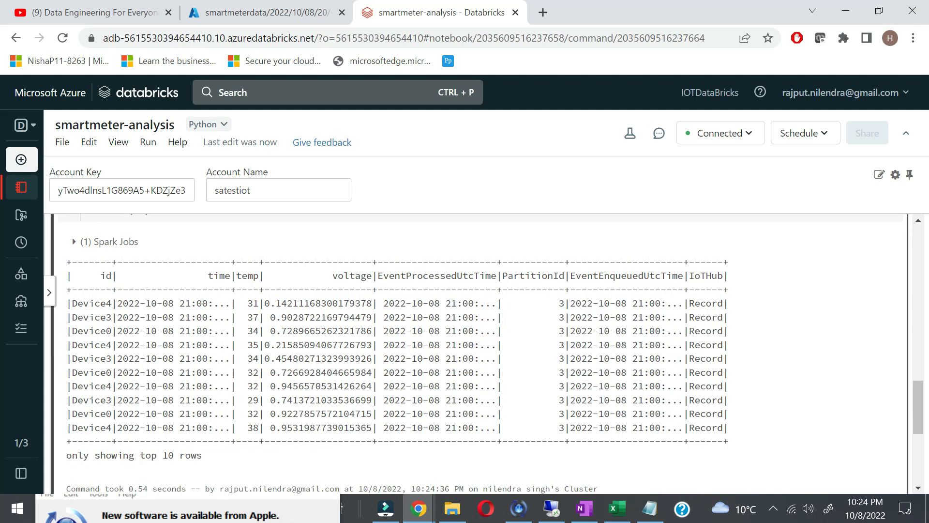
key(alt+Tab)
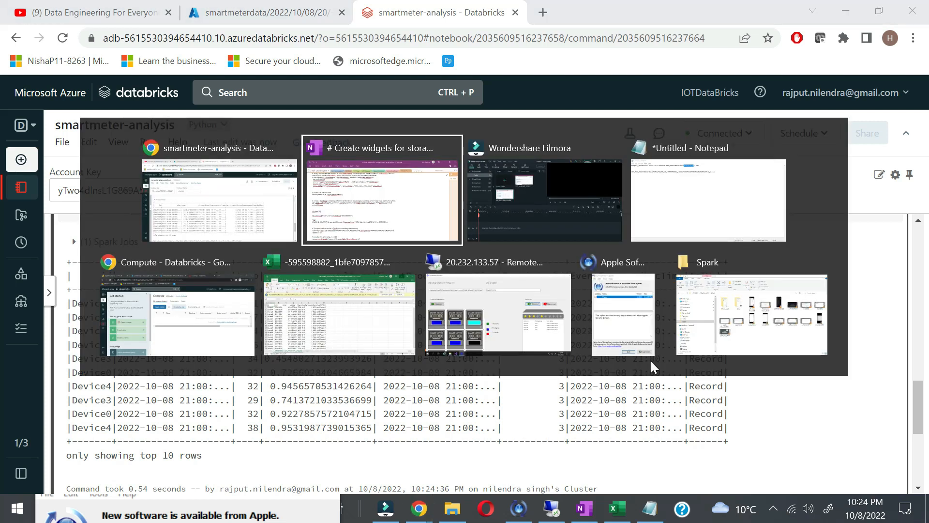
Step: Paste the saveAsTable('SmartMeters') line from the notes into a new cell and run it
scroll(290, 286, down, 1)
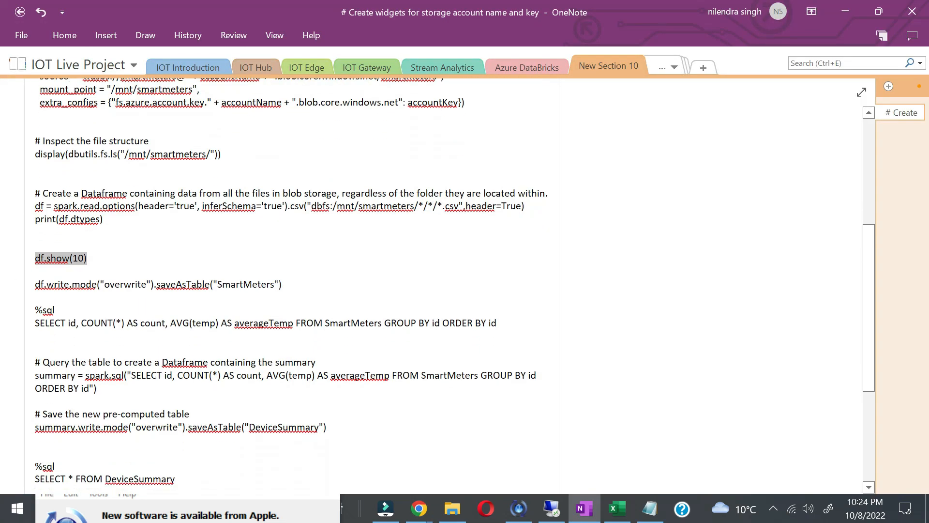
drag(284, 285, 14, 286)
key(ctrl+c)
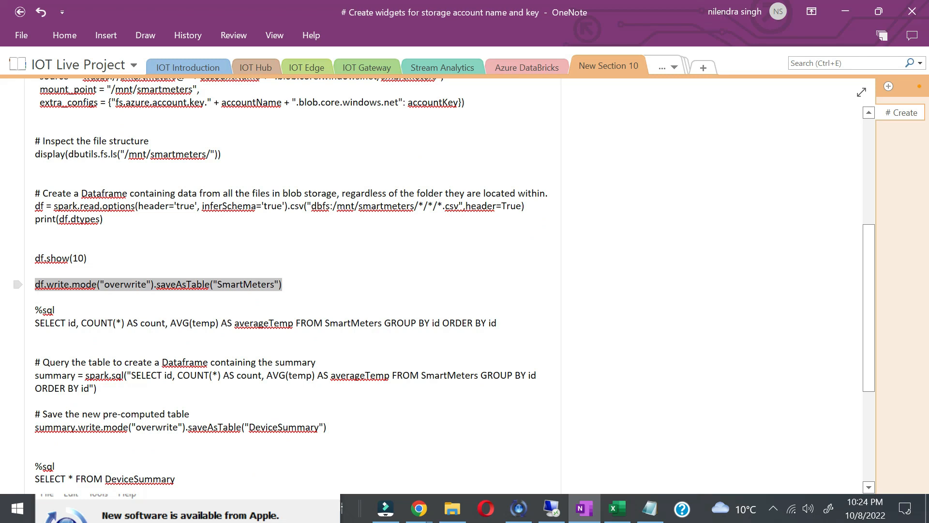
key(alt+Tab)
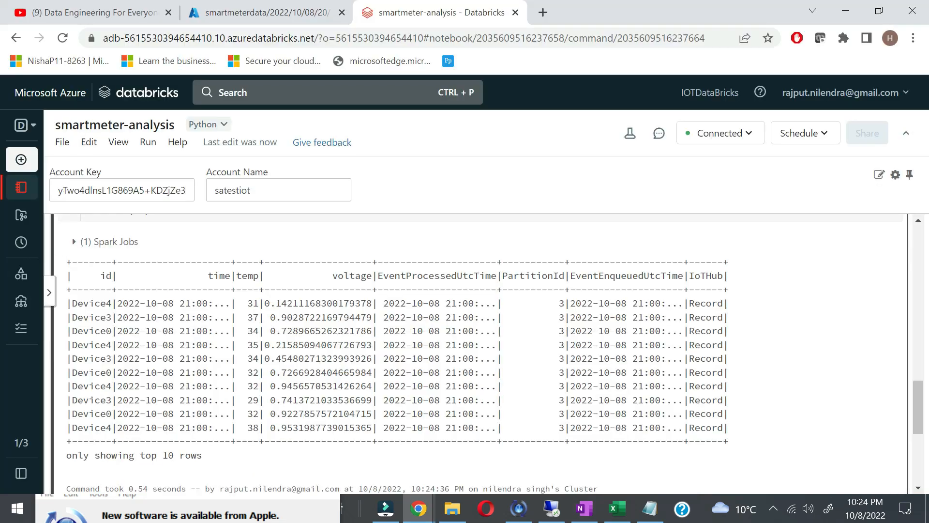
scroll(385, 404, down, 1)
mouse_move(487, 441)
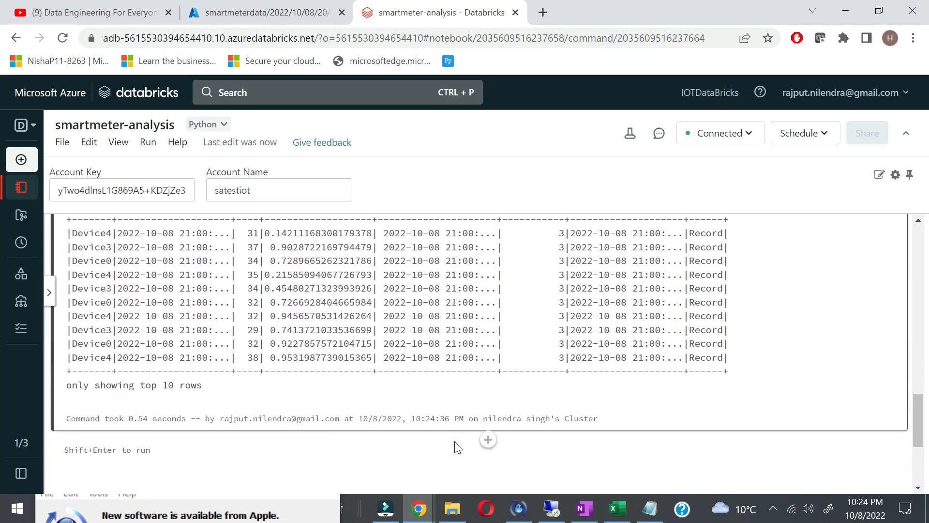
click(486, 447)
key(ctrl+v)
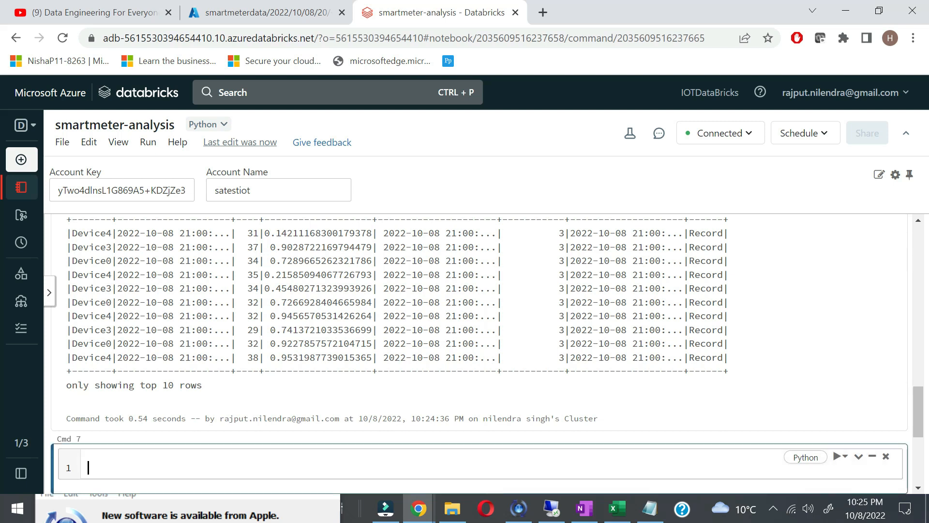
scroll(624, 394, down, 1)
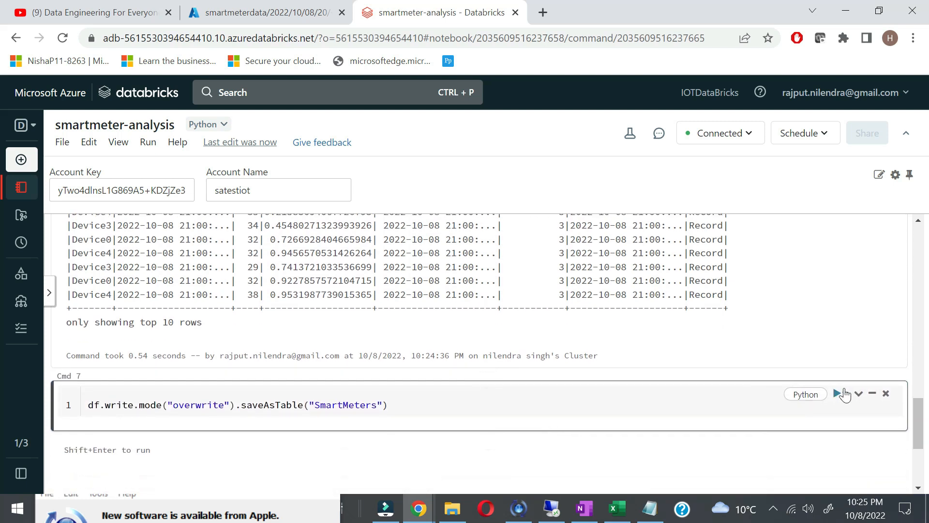
click(843, 394)
click(840, 415)
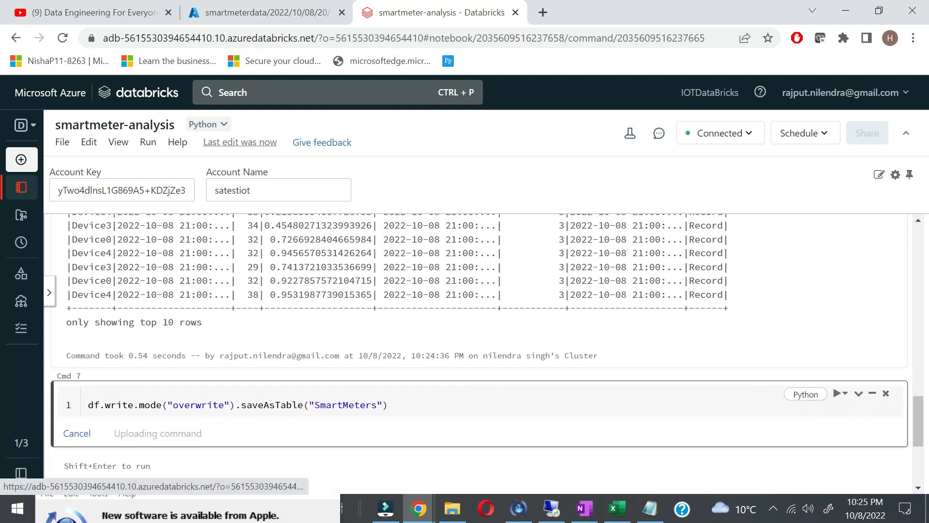
Step: Check that SmartMeters appears in the data catalog, then add an empty cell below
mouse_move(22, 125)
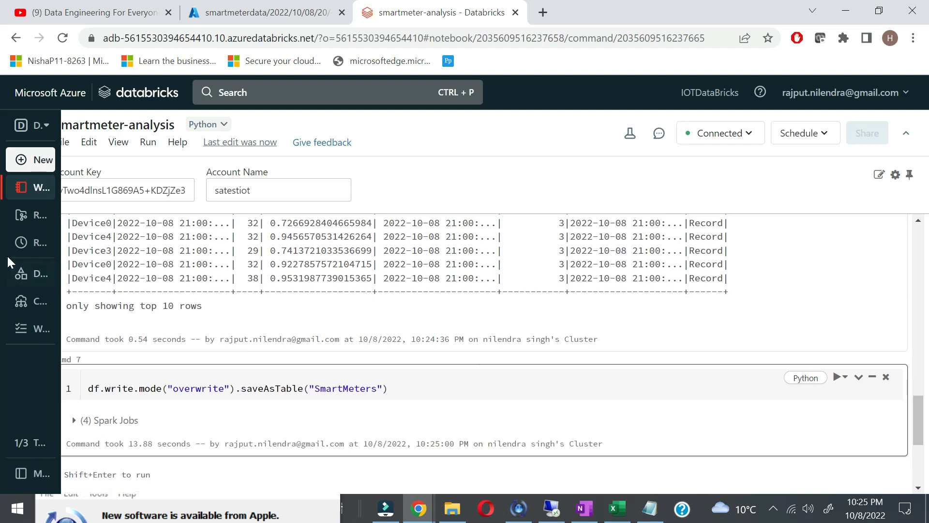
click(33, 282)
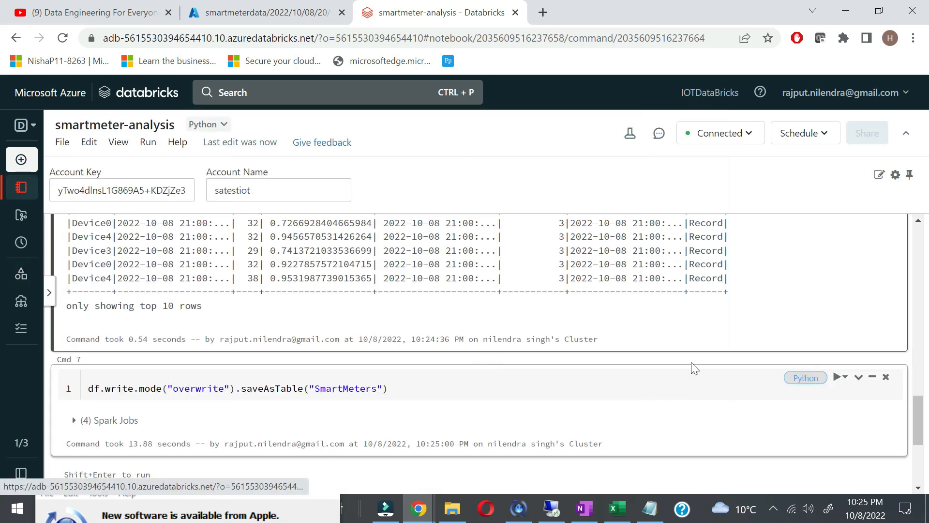
scroll(486, 365, down, 2)
click(489, 354)
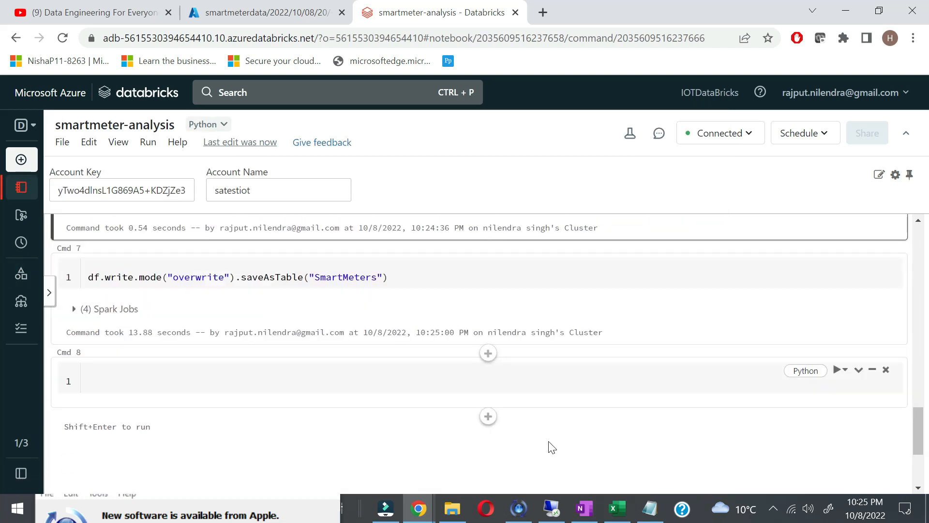
Step: Paste the %sql per-device COUNT and AVG(temp) query into the empty cell and run it
click(650, 509)
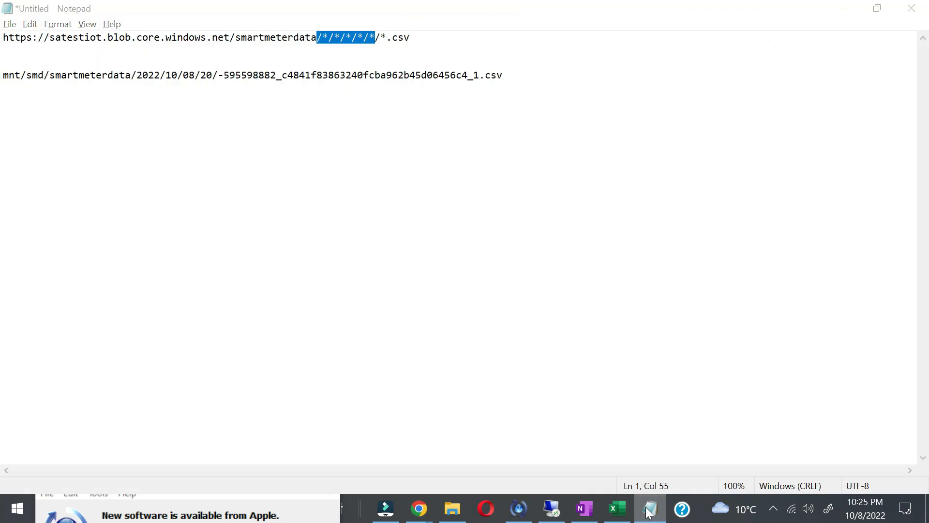
click(650, 512)
click(580, 516)
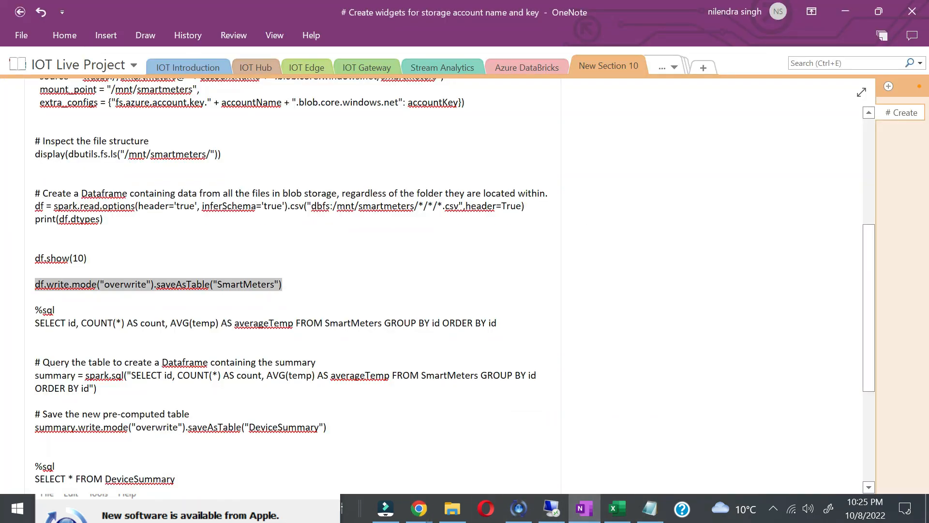
scroll(450, 290, down, 2)
drag(497, 233, 36, 207)
key(ctrl+c)
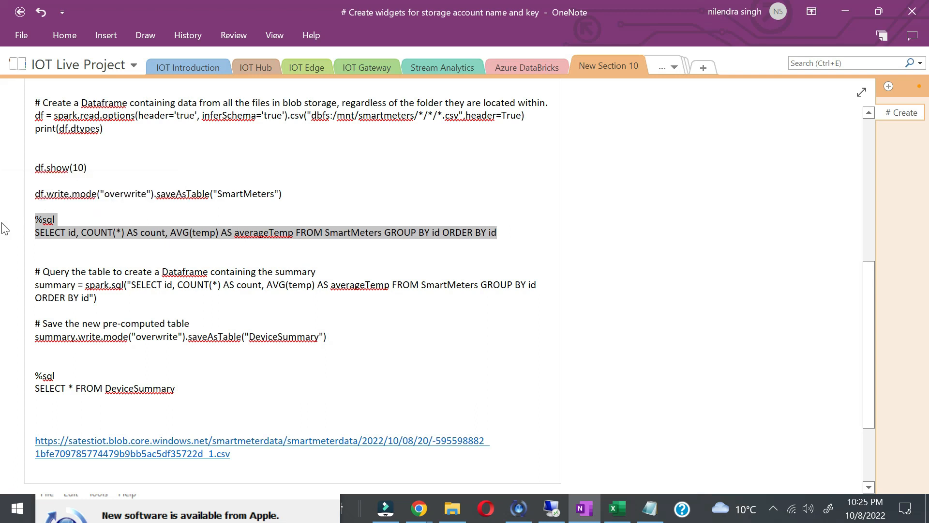
key(alt+Tab)
click(361, 380)
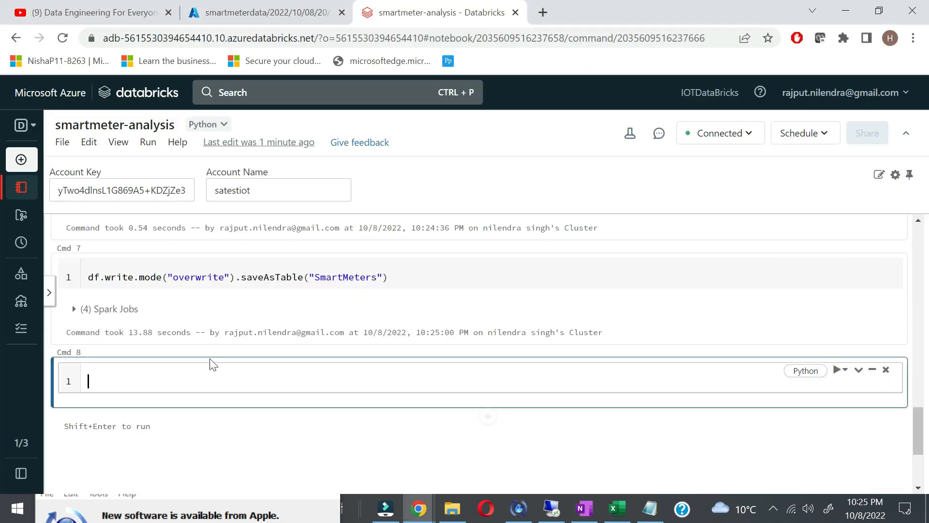
key(ctrl+v)
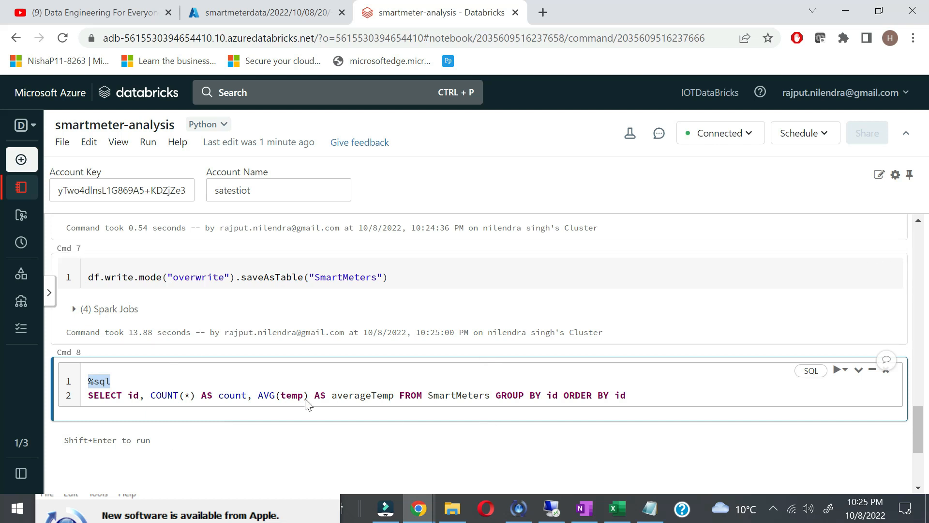
click(838, 373)
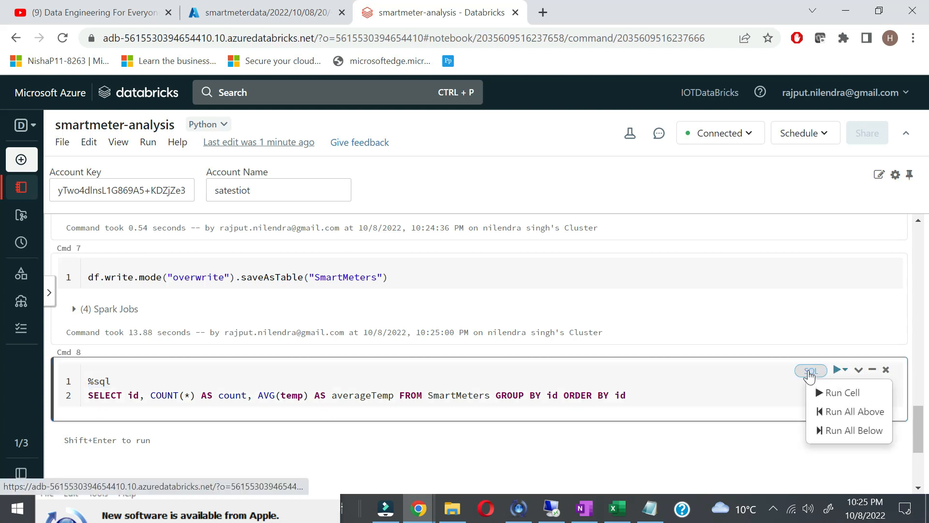
click(830, 393)
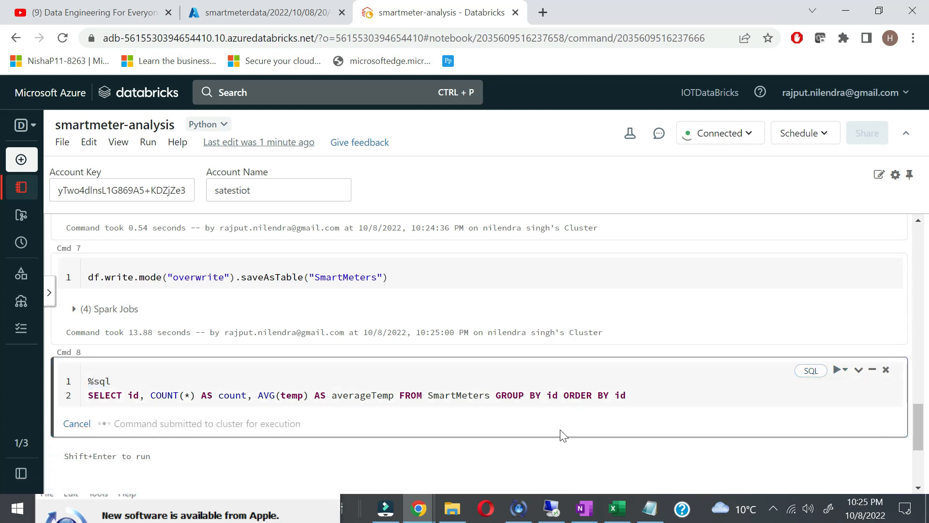
scroll(357, 432, down, 1)
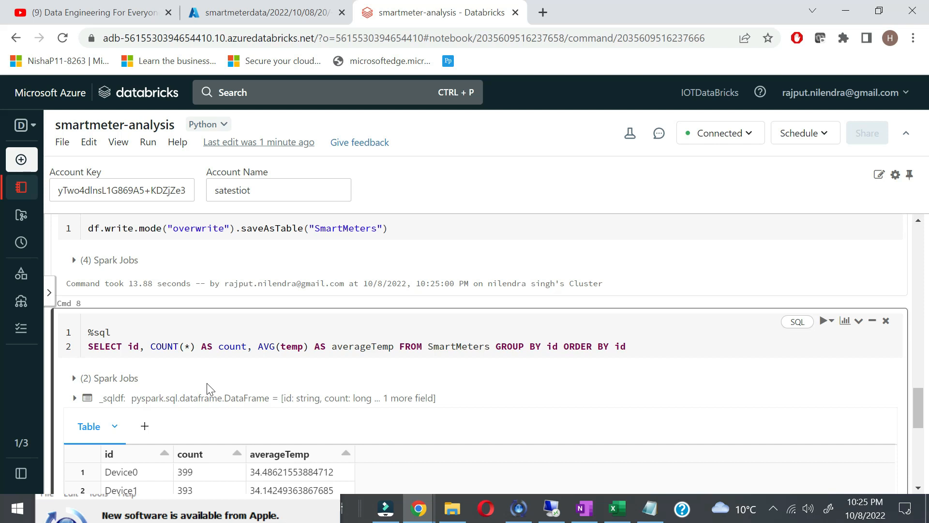
scroll(209, 387, down, 3)
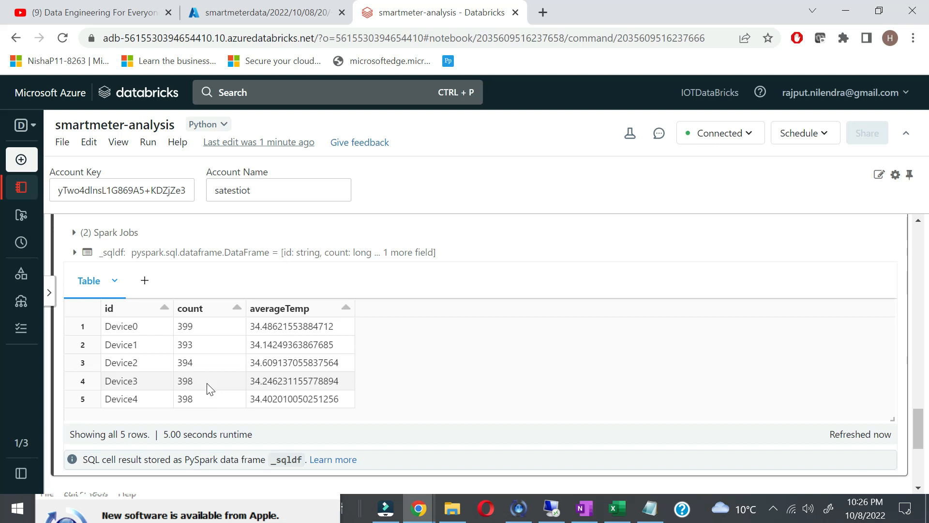
Step: Copy the spark.sql summary query from the notes and add an empty cell below the results
key(alt+Tab)
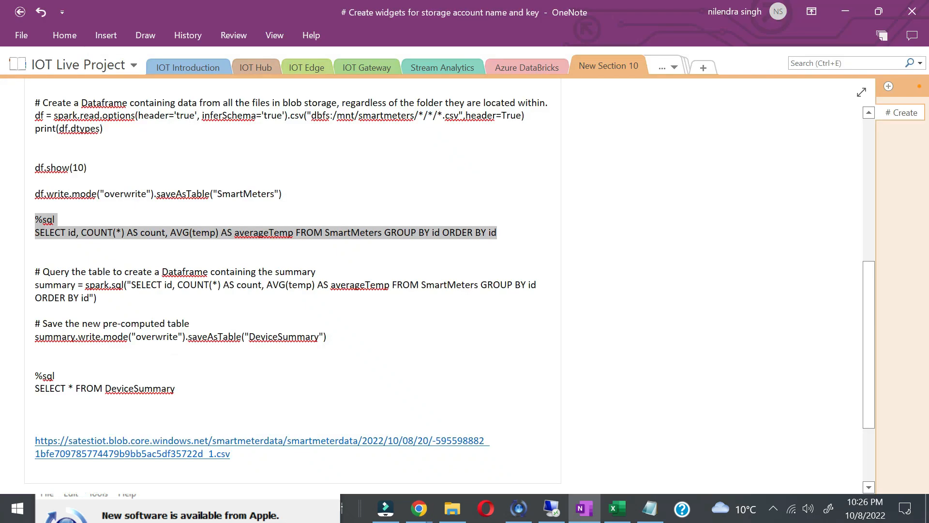
drag(99, 298, 15, 267)
key(ctrl+c)
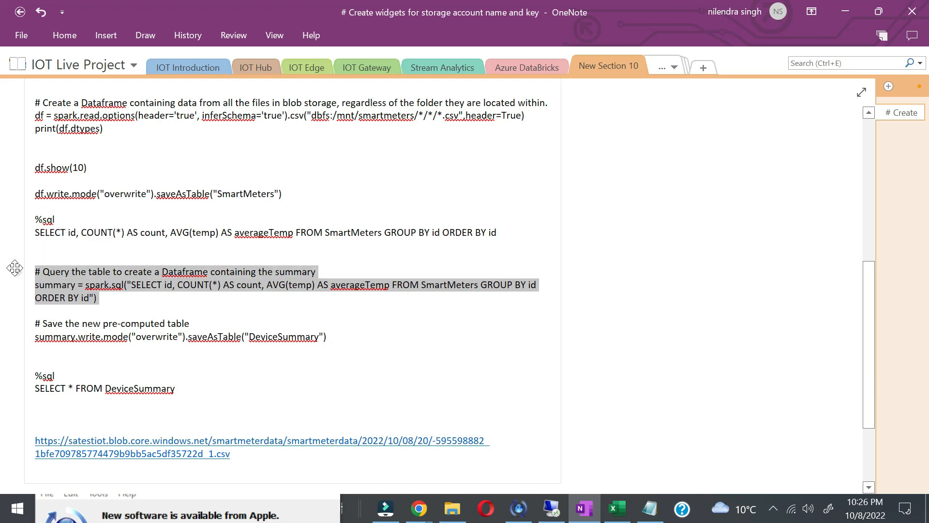
key(alt+Tab)
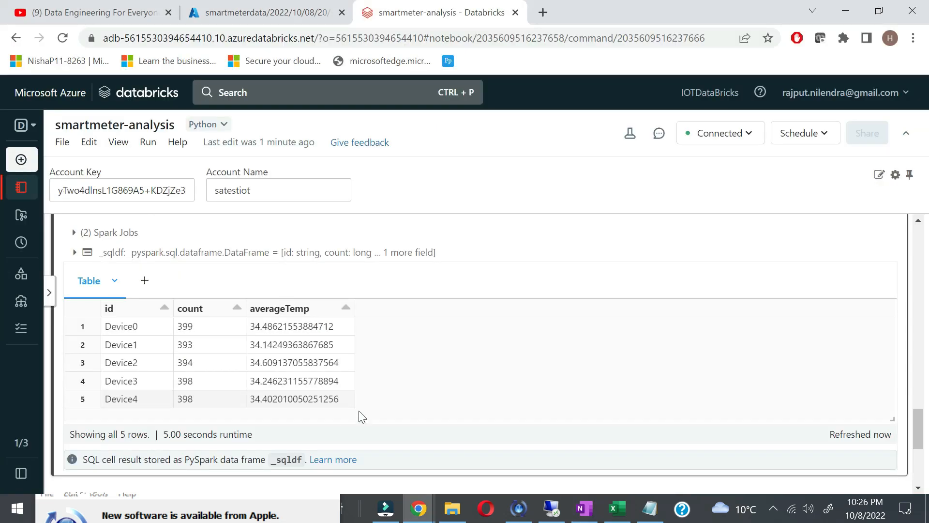
scroll(360, 414, down, 3)
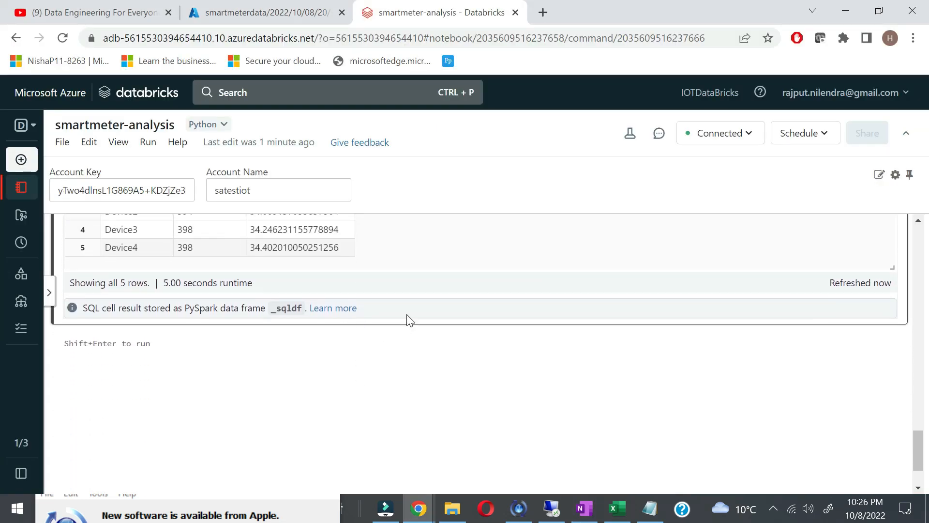
click(488, 334)
Step: Paste the spark.sql summary query over SmartMeters into the empty cell and run it
click(487, 361)
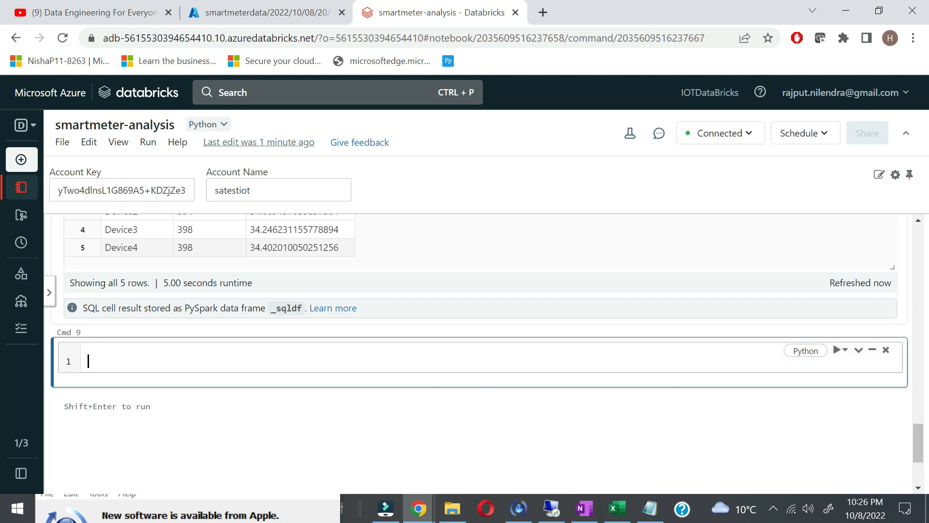
key(ctrl+v)
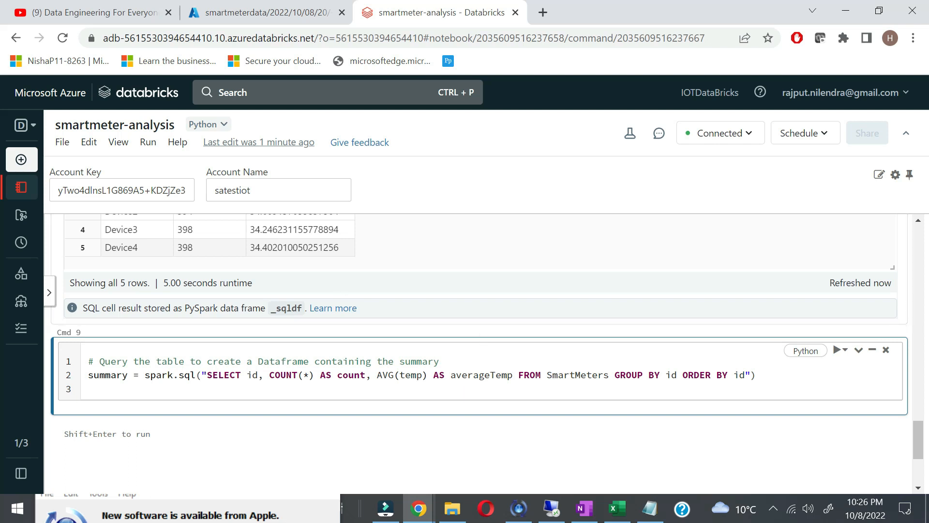
double_click(570, 375)
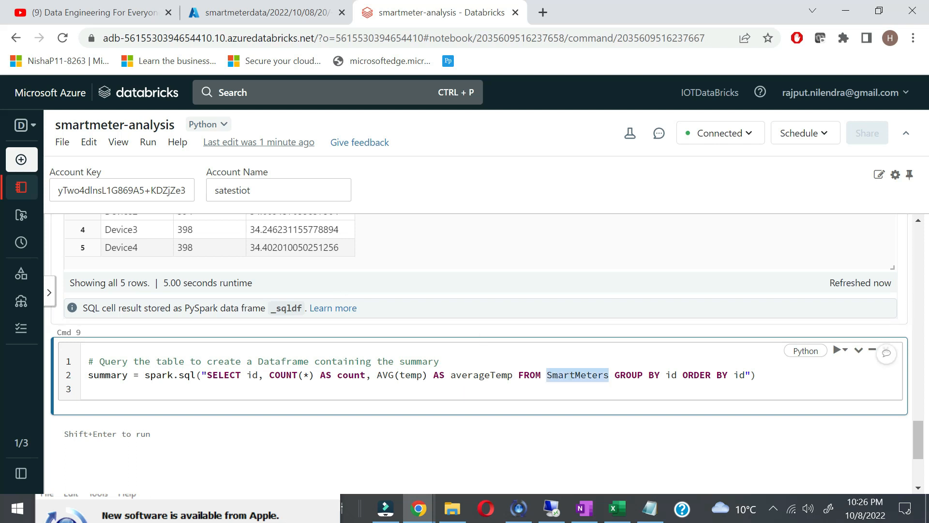
click(845, 350)
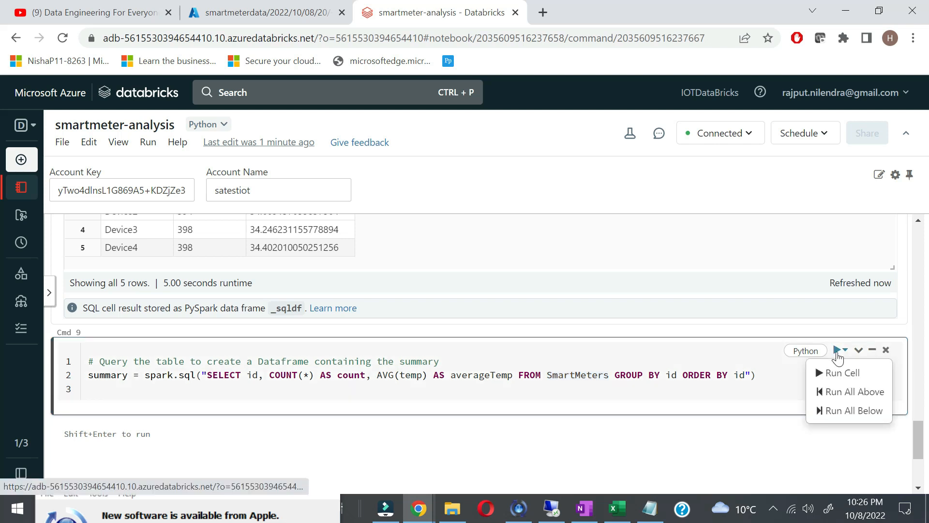
scroll(472, 413, up, 5)
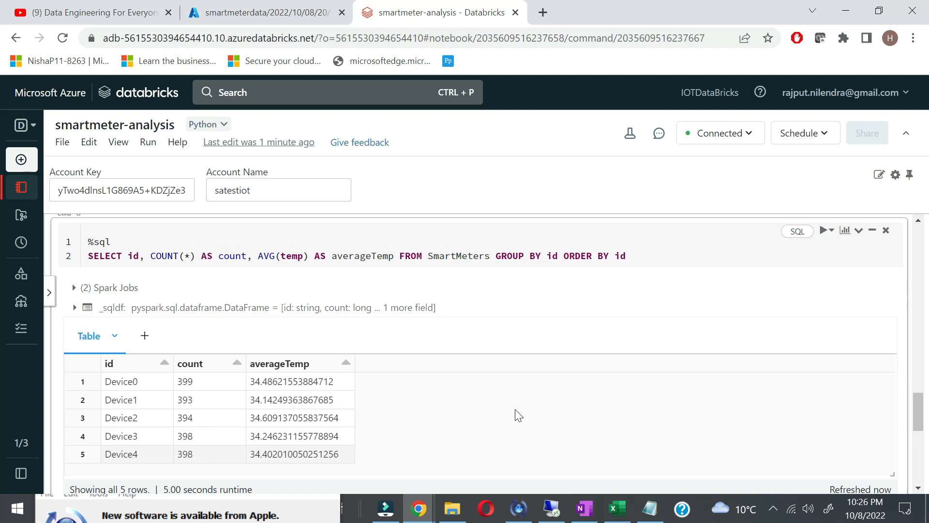
scroll(510, 293, down, 4)
scroll(509, 293, down, 2)
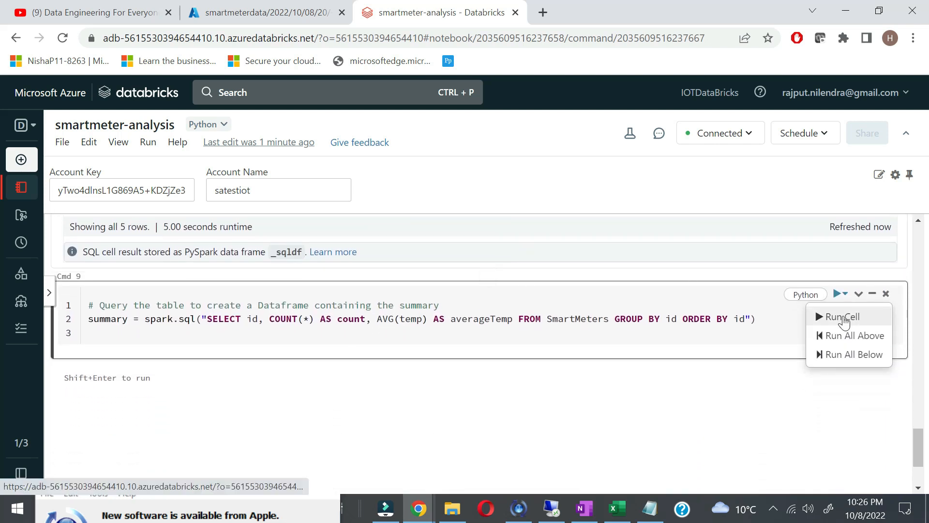
click(844, 321)
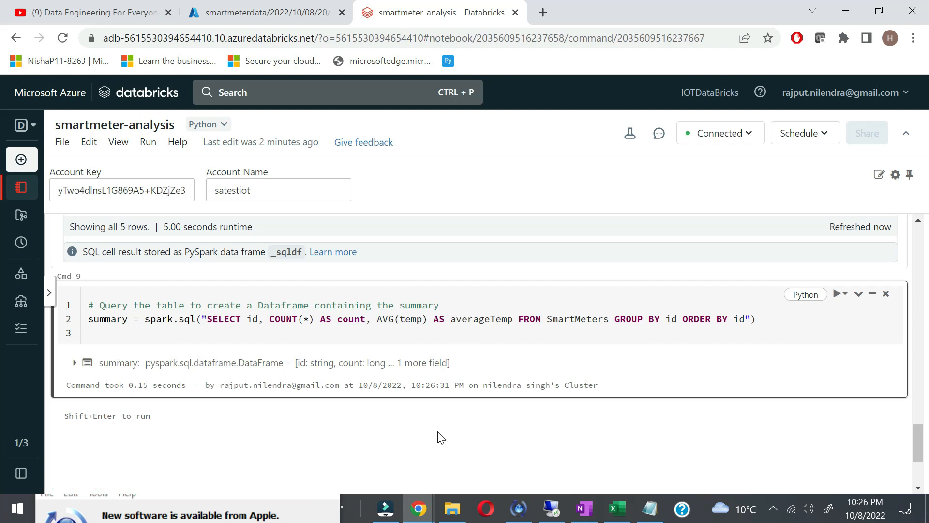
scroll(441, 437, down, 1)
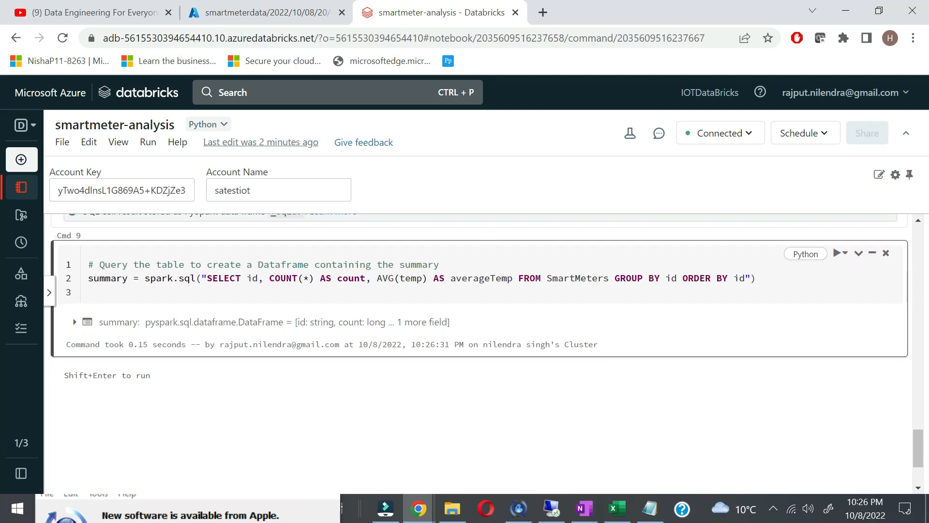
Step: Append summary.show() on a new line and rerun the cell to print the summary
key(alt+Tab)
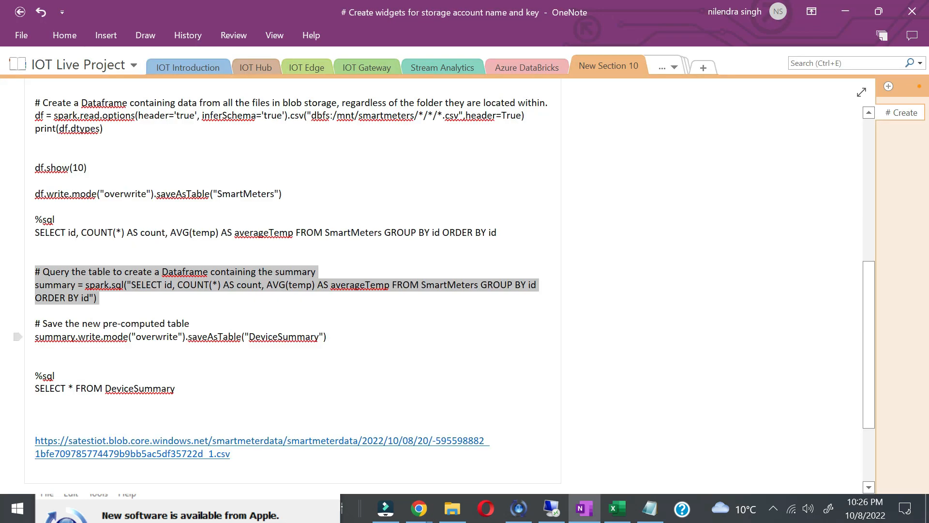
key(alt+Tab)
scroll(341, 340, up, 8)
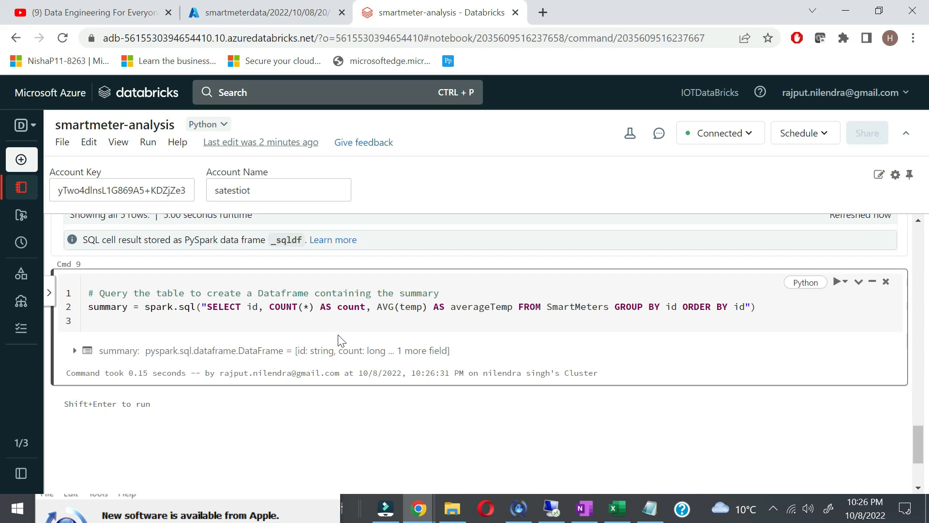
scroll(342, 340, down, 7)
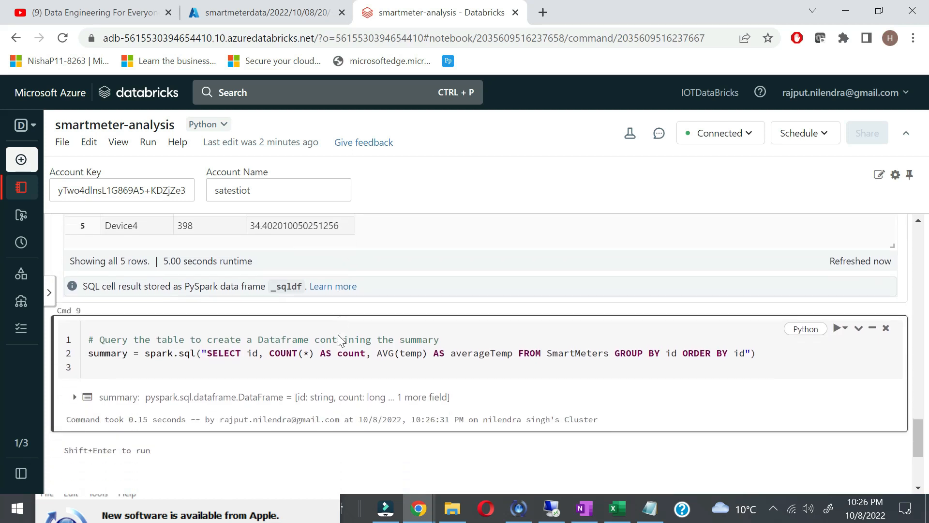
click(757, 306)
key(Return)
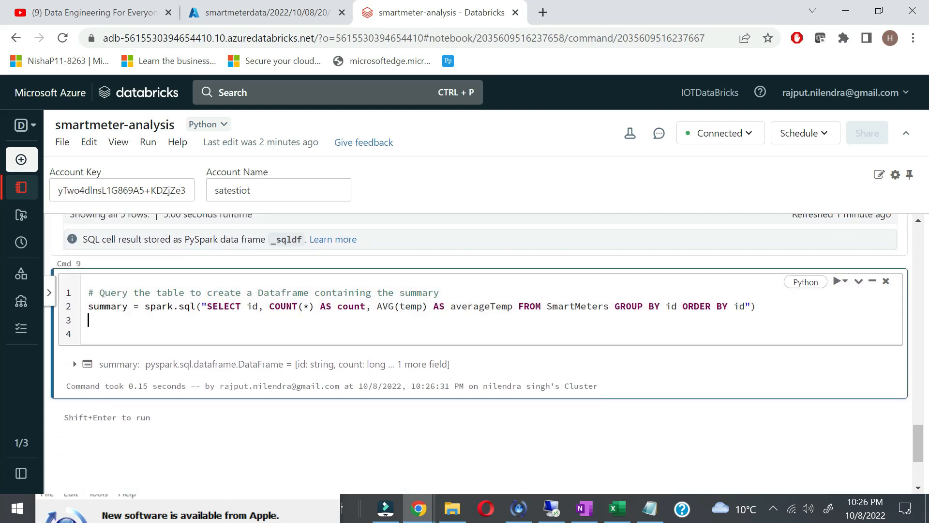
text(summary.show()
click(844, 280)
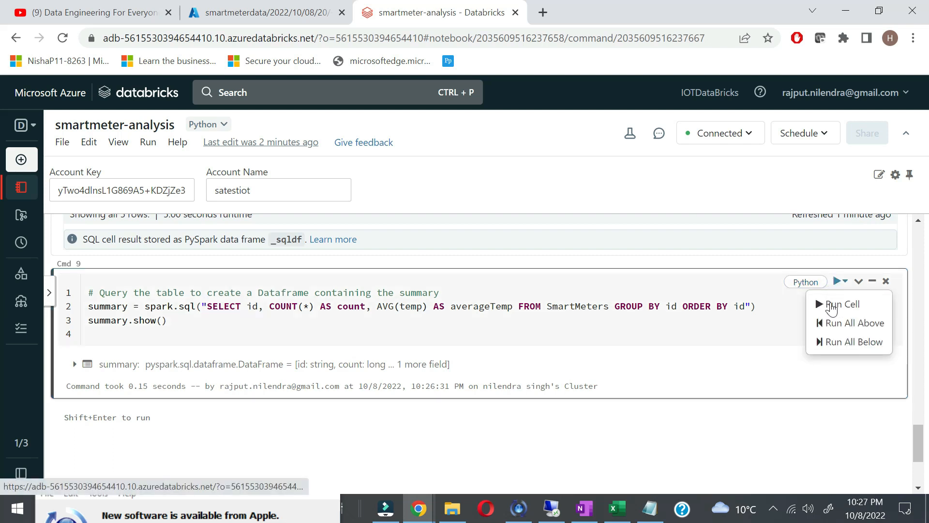
click(837, 304)
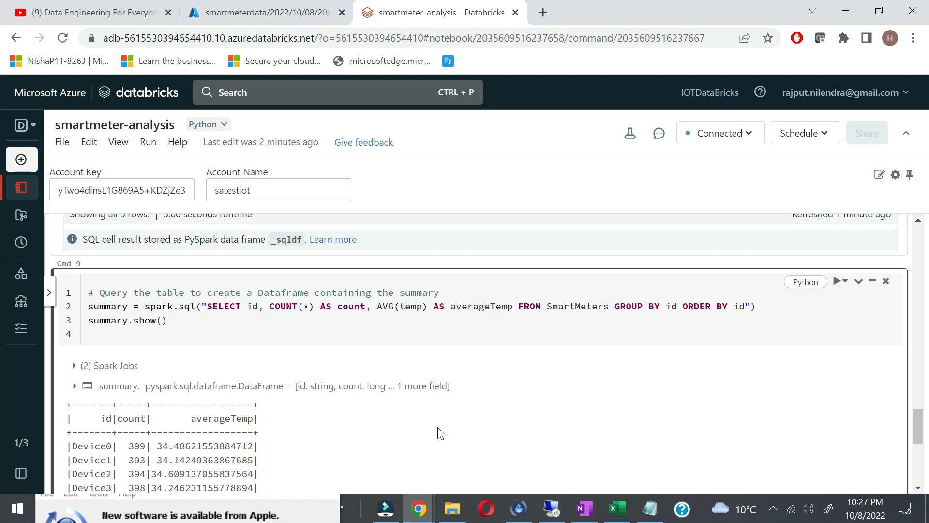
scroll(380, 459, down, 2)
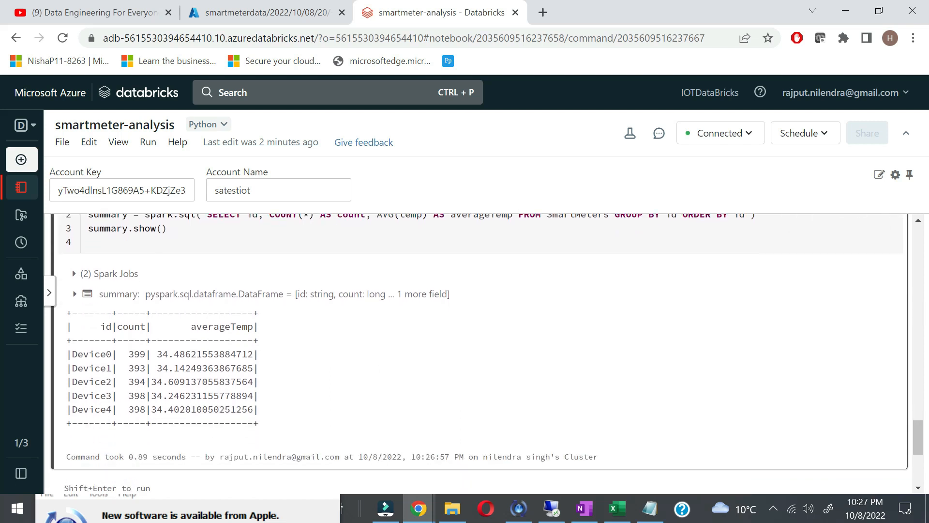
scroll(464, 459, down, 1)
Step: Copy the DeviceSummary saveAsTable line from the OneNote notes
key(alt+Tab)
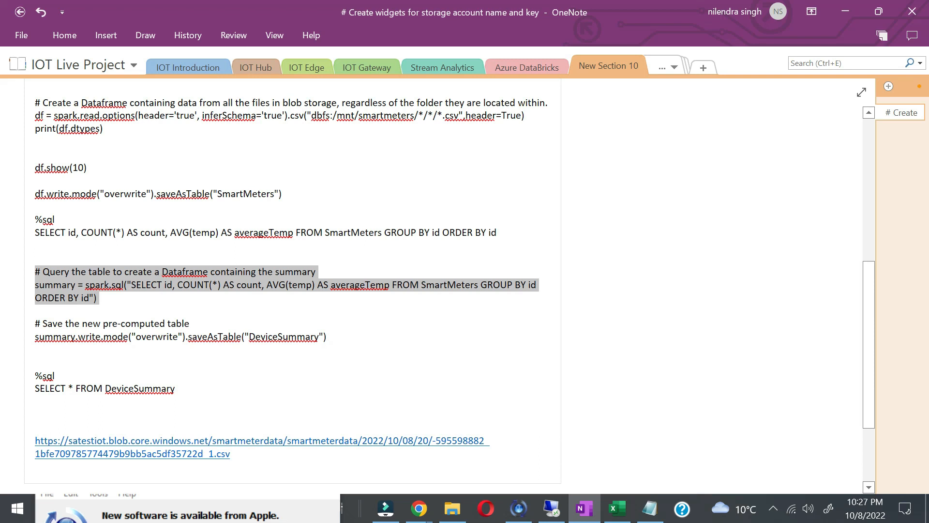
drag(328, 337, 51, 337)
click(328, 337)
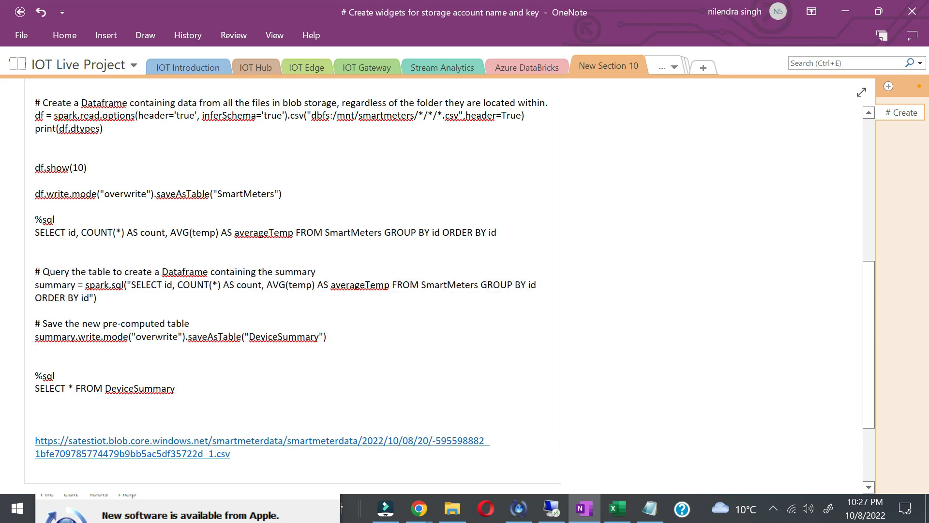
click(17, 338)
key(ctrl+c)
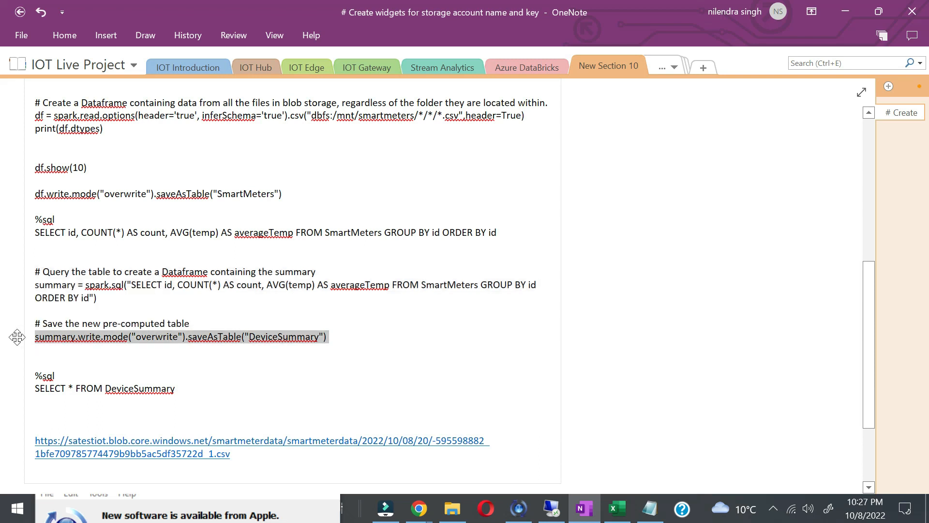
key(alt+Tab)
scroll(329, 397, down, 2)
scroll(329, 400, down, 1)
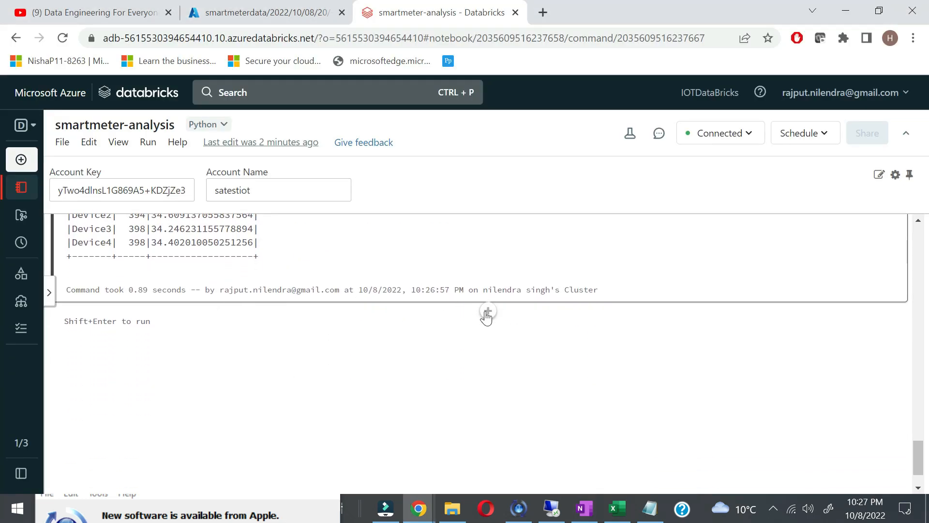
Step: Run summary.write.mode("overwrite").saveAsTable("DeviceSummary") in a new cell
click(487, 314)
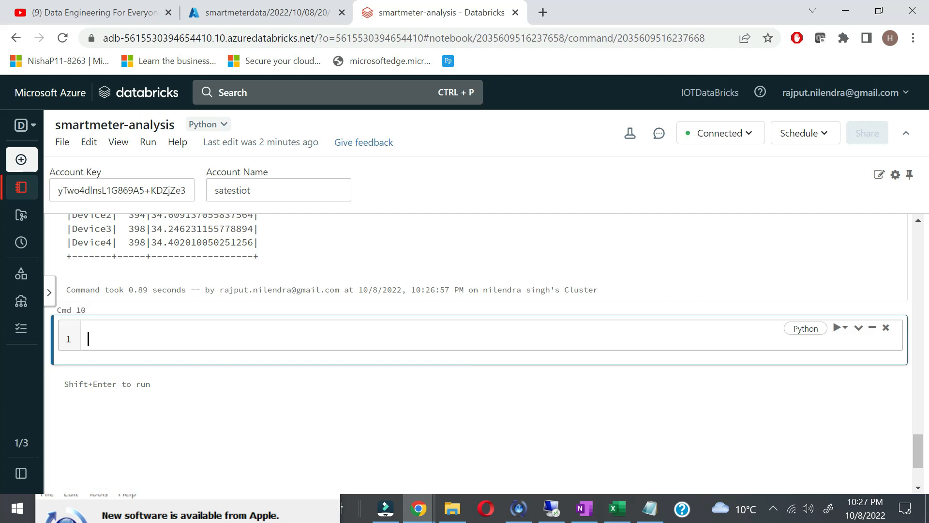
key(ctrl+v)
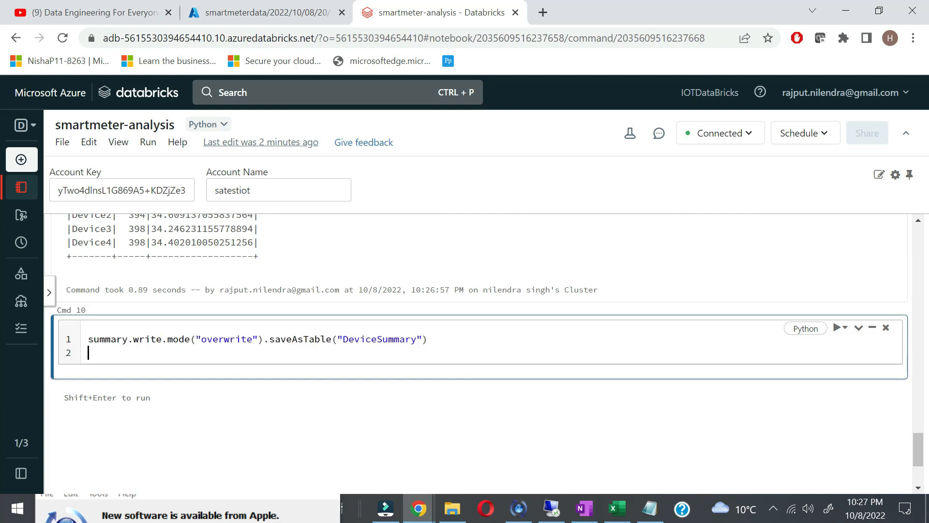
click(842, 328)
click(829, 348)
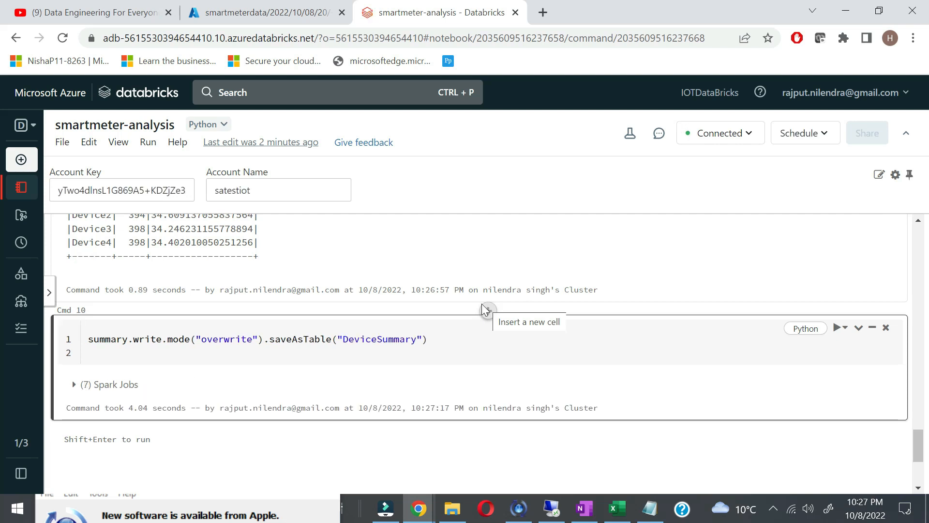
scroll(273, 436, down, 1)
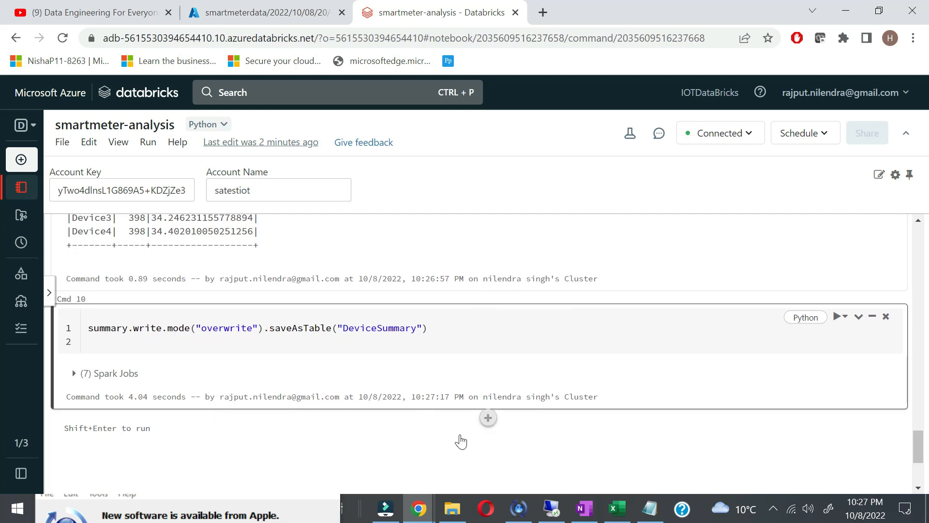
Step: Run a new %sql cell with select * from devicesummary, returning five device rows
click(488, 417)
text(%sql)
key(Return)
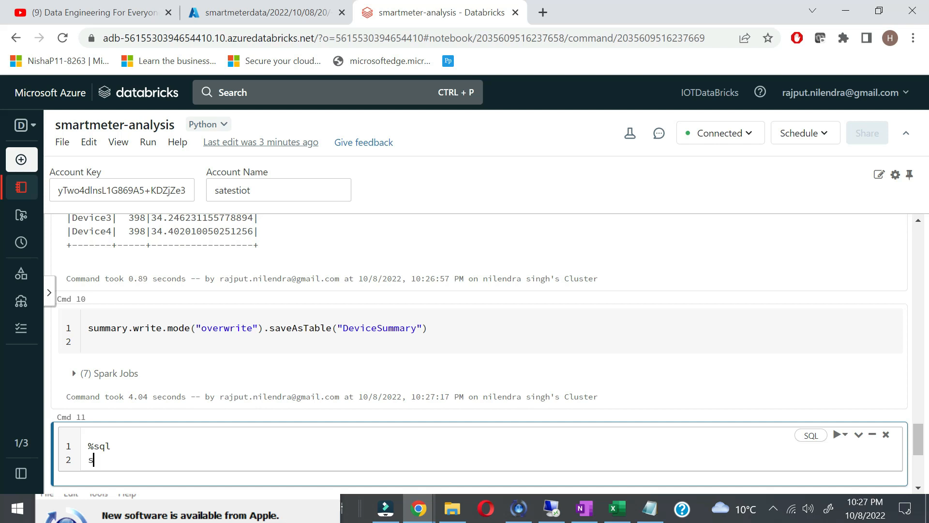
text(lect * from devicesummary)
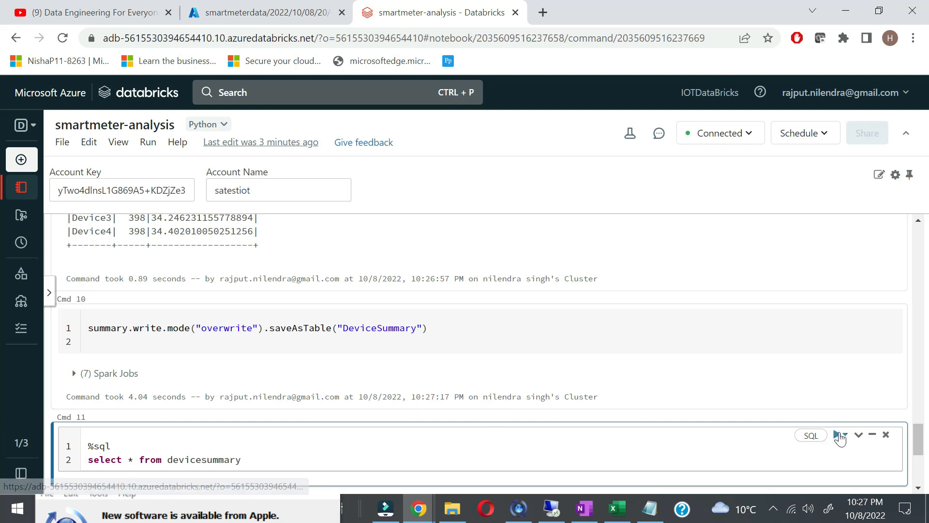
click(844, 435)
click(833, 457)
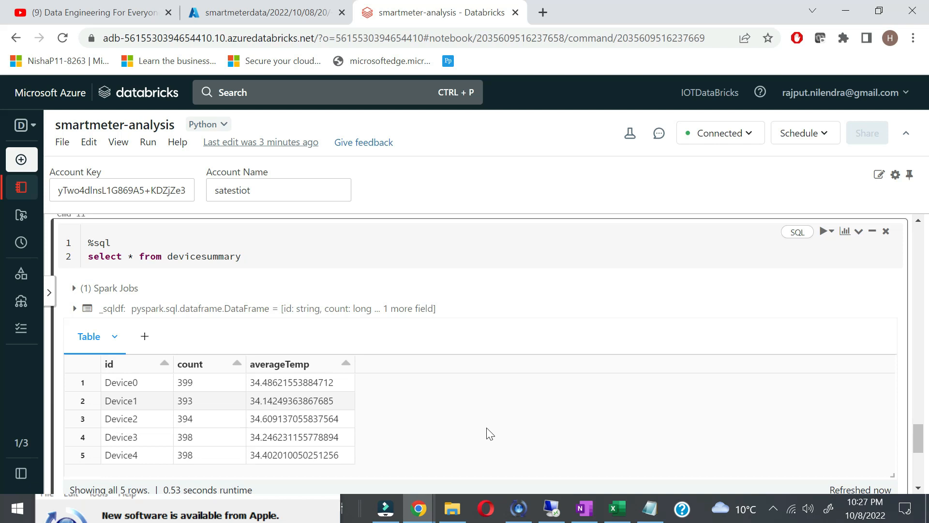
scroll(488, 432, down, 2)
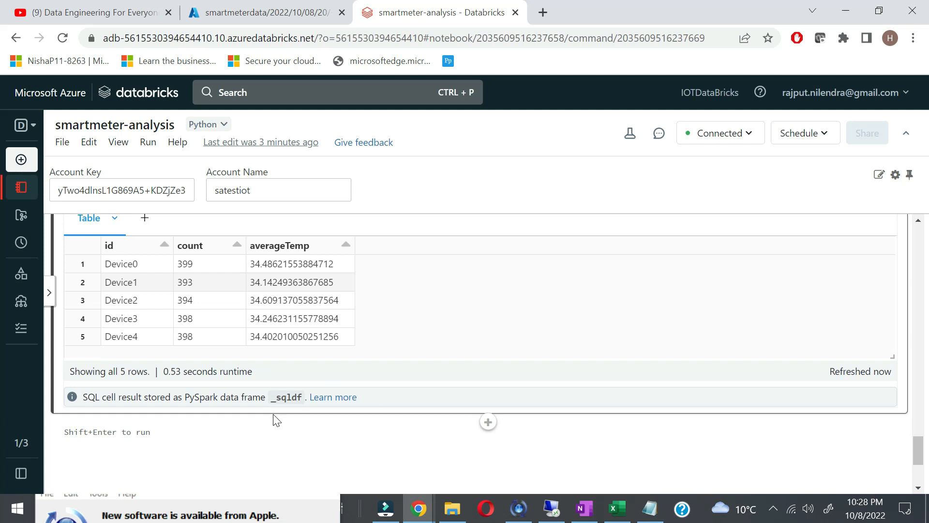
scroll(274, 417, up, 1)
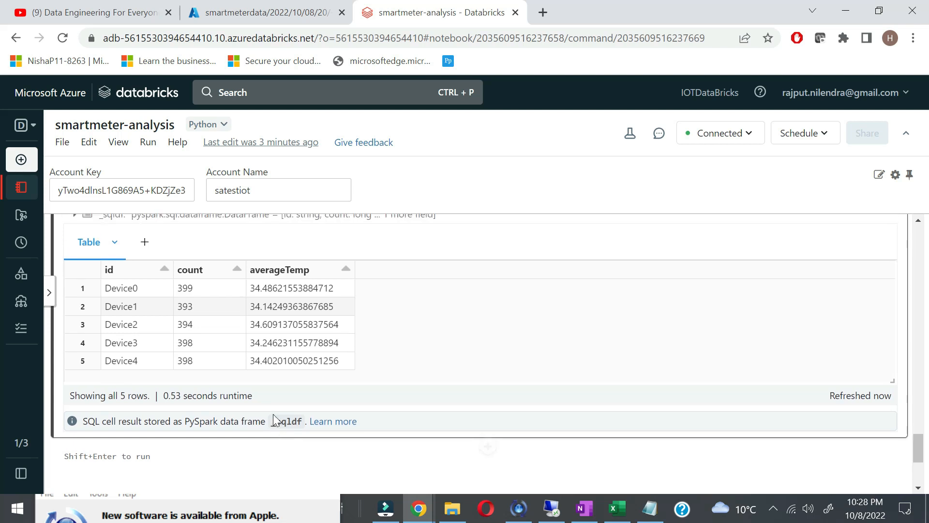
Step: Add a visualization of the DeviceSummary results, set its type to Bar, and save it
click(146, 244)
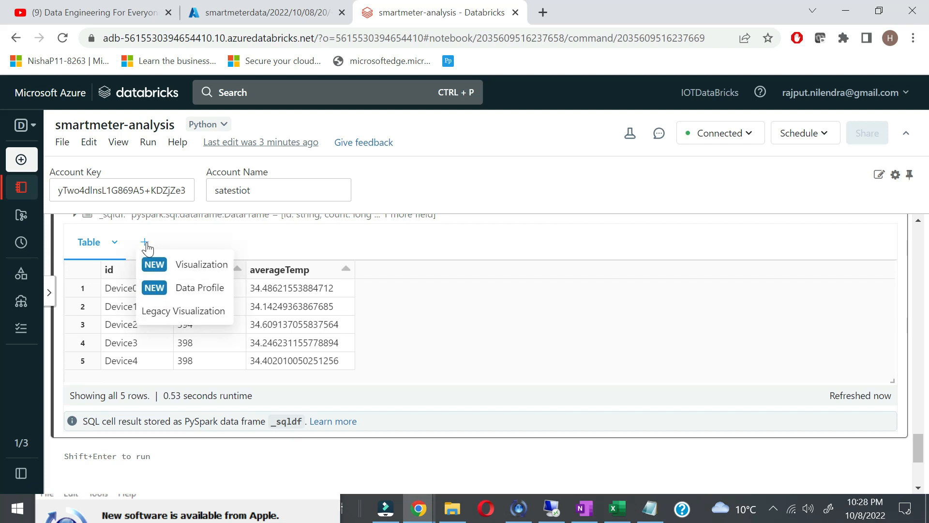
click(170, 265)
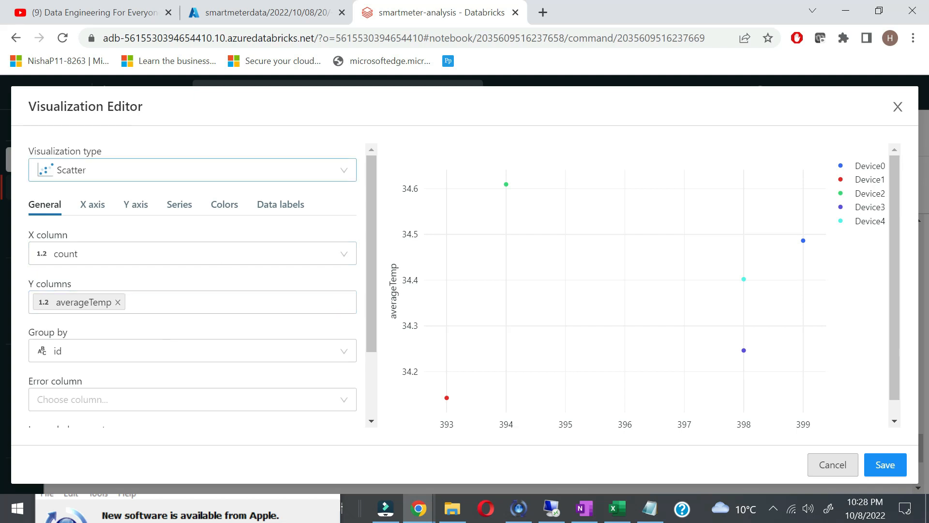
click(121, 170)
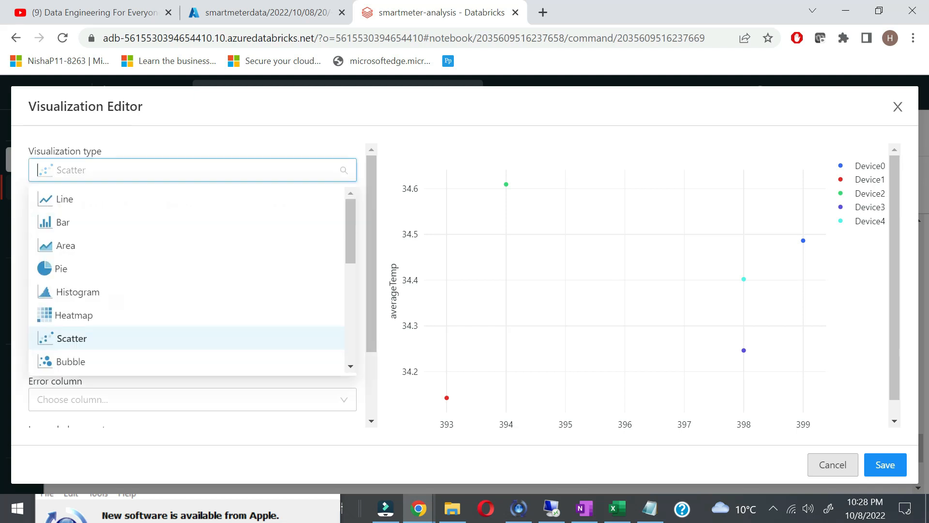
click(95, 225)
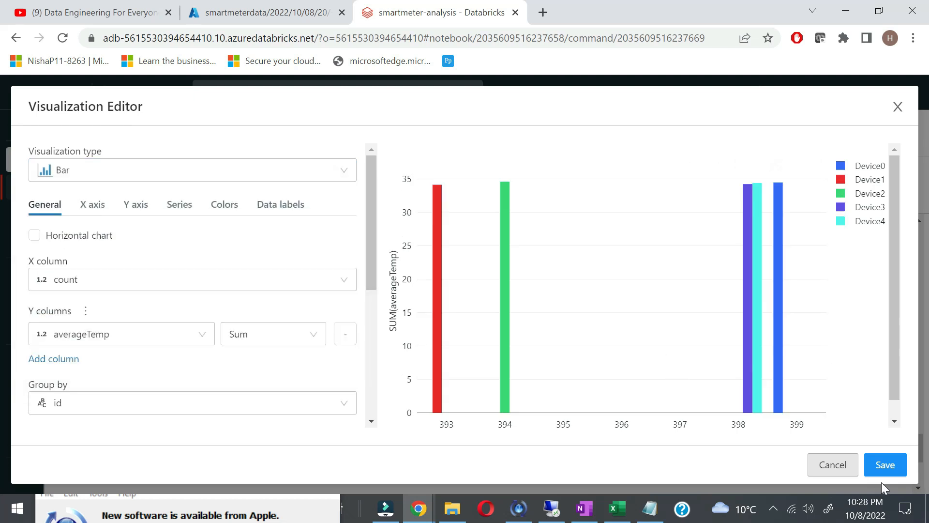
click(889, 471)
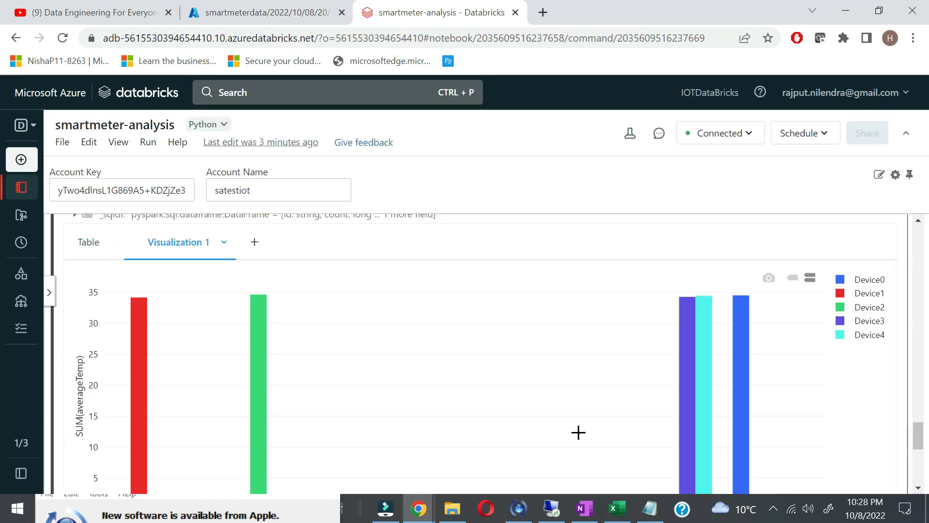
scroll(578, 432, down, 3)
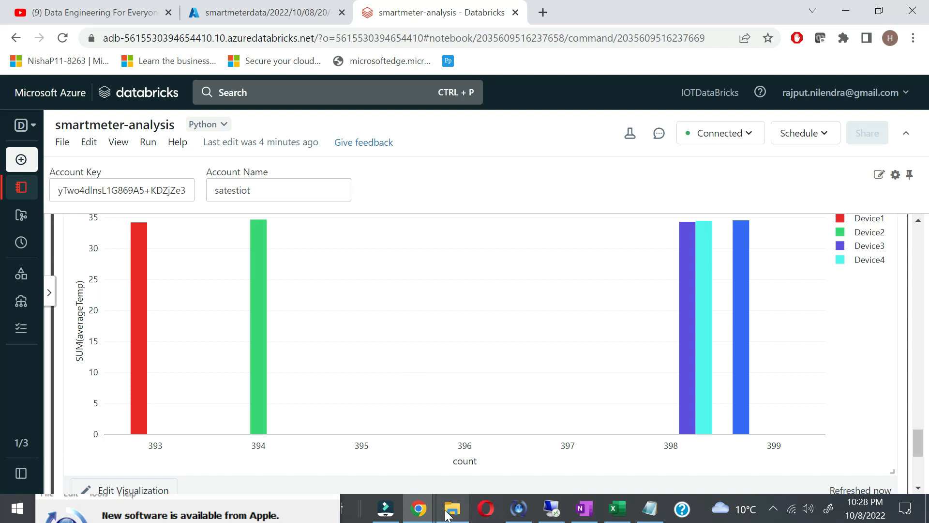
Step: Switch OneNote to the Project Overview section
click(584, 508)
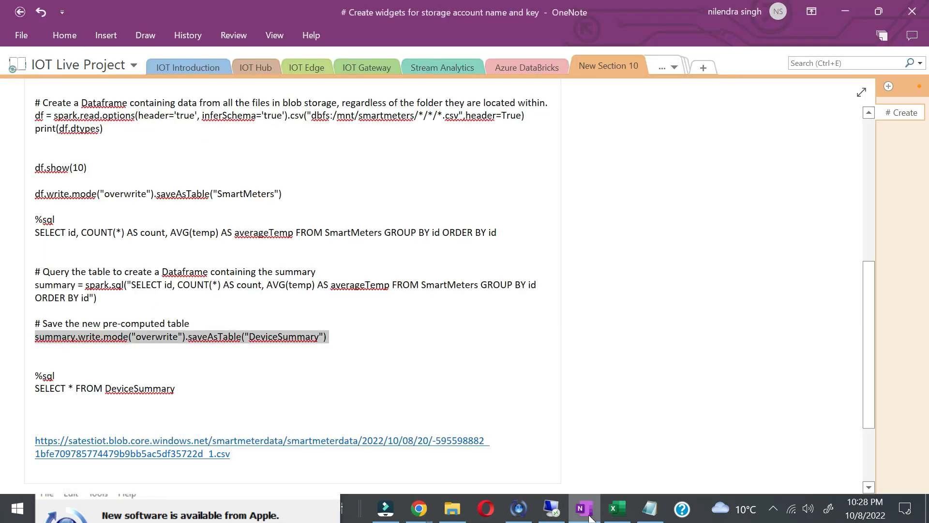
click(672, 68)
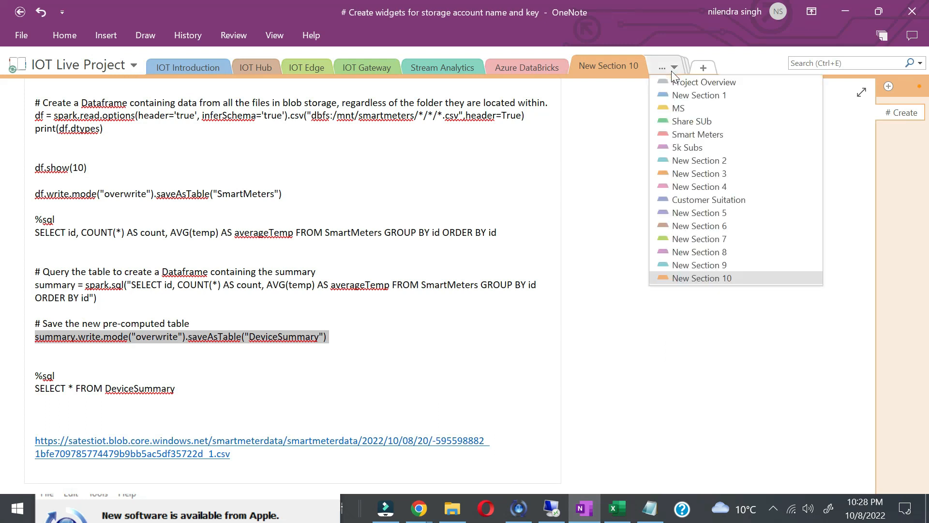
click(685, 83)
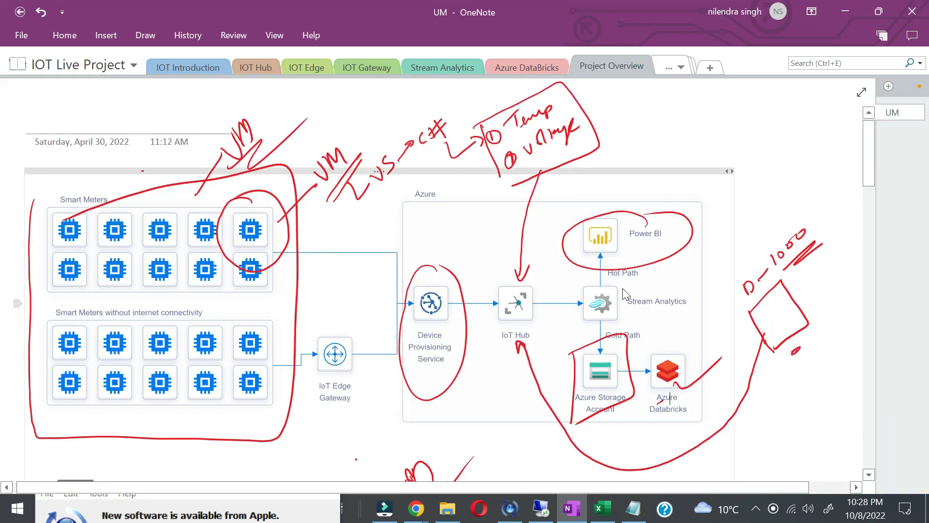
Step: Circle Azure Databricks, ink a 'Real time alert' note by Stream Analytics, and add a new section
mouse_move(673, 347)
mouse_down()
mouse_move(688, 389)
mouse_move(670, 345)
mouse_up()
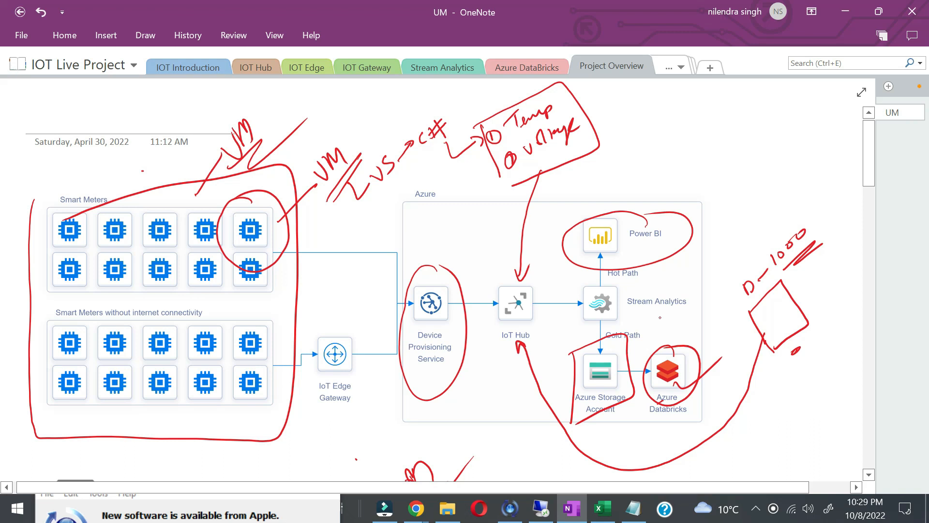
mouse_move(688, 303)
mouse_down()
mouse_move(727, 256)
mouse_move(726, 235)
mouse_move(726, 244)
mouse_up()
mouse_move(729, 238)
mouse_down()
mouse_move(760, 208)
mouse_move(789, 198)
mouse_move(827, 156)
mouse_up()
drag(735, 257, 832, 181)
drag(753, 257, 806, 211)
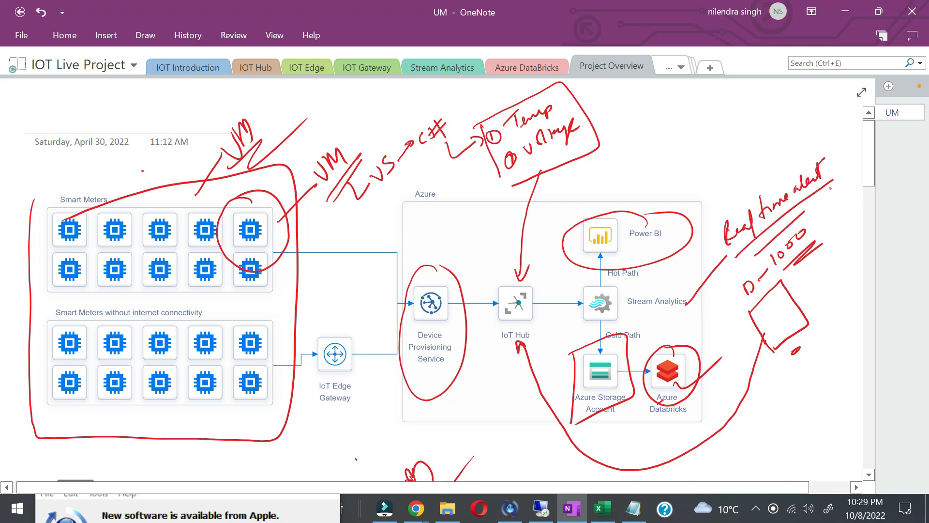
click(710, 67)
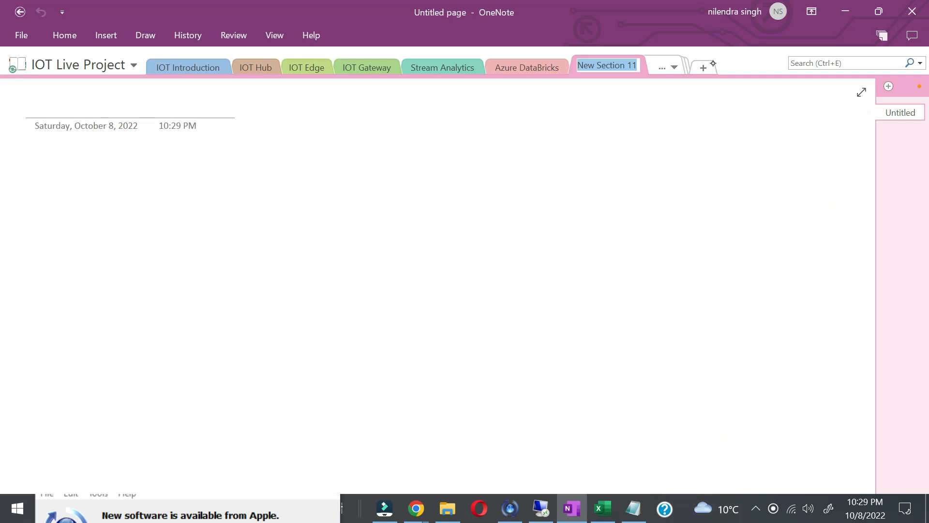
Step: Draw a box around SA with an IOT arrow feeding it, and write Gmail to the right
mouse_move(93, 195)
mouse_down()
mouse_move(75, 203)
mouse_move(69, 231)
mouse_move(128, 207)
mouse_up()
mouse_move(57, 194)
mouse_down()
mouse_move(63, 249)
mouse_move(155, 208)
mouse_move(63, 248)
mouse_up()
mouse_move(19, 356)
mouse_down()
mouse_move(48, 298)
mouse_move(62, 292)
mouse_up()
mouse_move(13, 387)
mouse_down()
mouse_move(19, 403)
mouse_move(30, 380)
mouse_up()
mouse_move(30, 372)
mouse_down()
mouse_move(41, 356)
mouse_move(45, 383)
mouse_up()
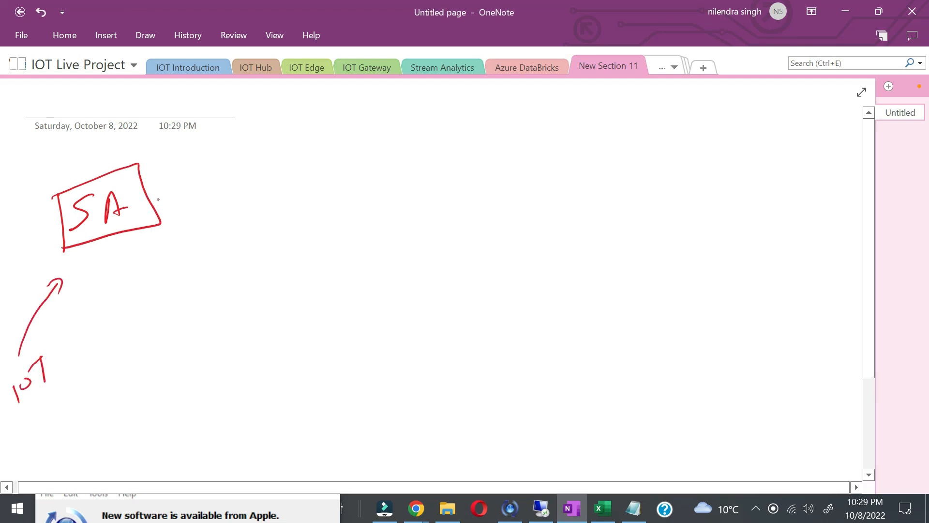
mouse_move(520, 189)
mouse_down()
mouse_move(503, 206)
mouse_move(566, 202)
mouse_move(587, 213)
mouse_move(572, 189)
mouse_move(530, 163)
mouse_move(595, 242)
mouse_move(605, 172)
mouse_up()
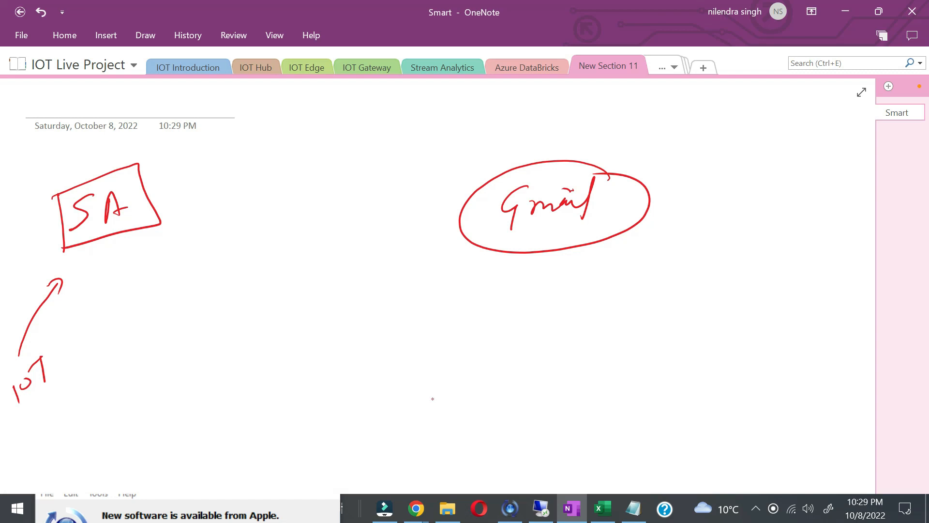
Step: Draw a baseline spiking to a circled 60 linked to Gmail, plus an arrow down from SA
drag(404, 404, 617, 400)
mouse_move(358, 400)
mouse_down()
mouse_move(370, 417)
mouse_move(382, 415)
mouse_up()
drag(385, 389, 390, 388)
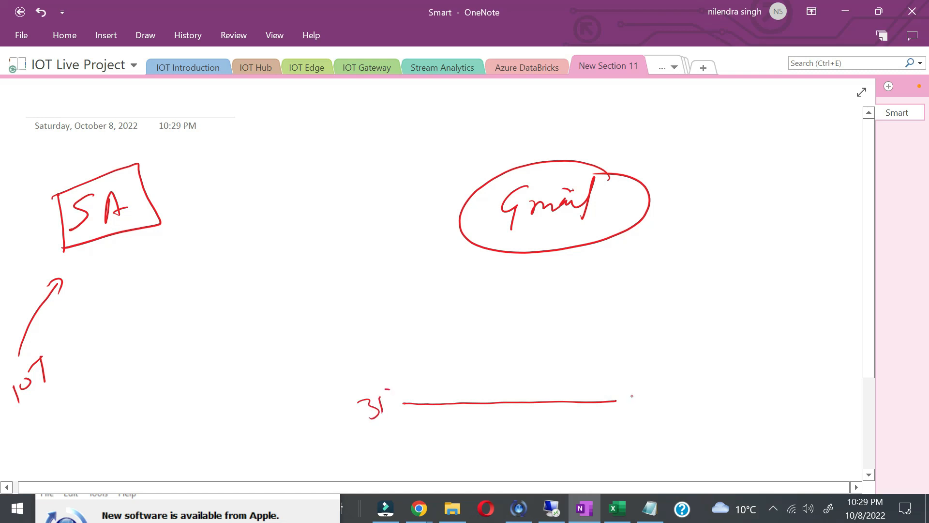
mouse_move(617, 401)
mouse_down()
mouse_move(650, 314)
mouse_move(697, 413)
mouse_up()
mouse_move(644, 281)
mouse_down()
mouse_move(633, 300)
mouse_move(641, 295)
mouse_up()
mouse_move(648, 290)
mouse_down()
mouse_move(644, 401)
mouse_move(697, 395)
mouse_up()
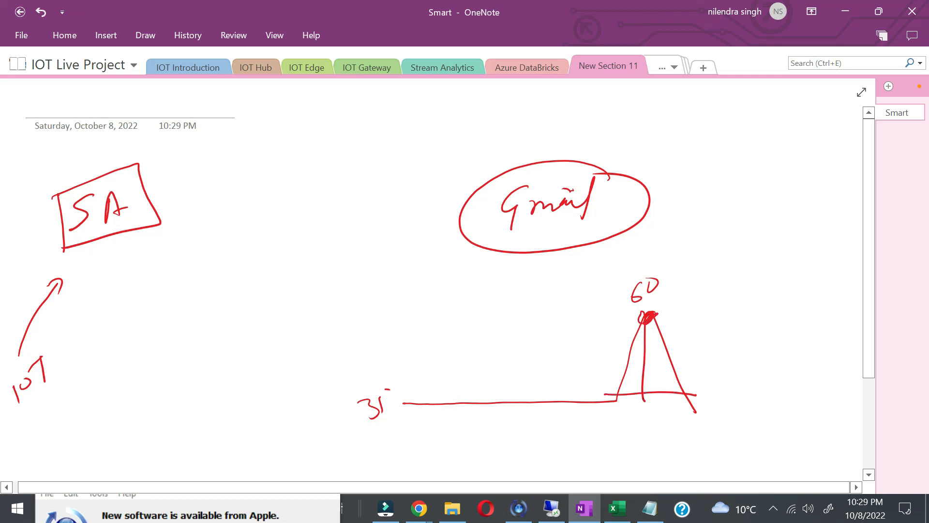
drag(645, 318, 640, 323)
mouse_move(638, 270)
mouse_down()
mouse_move(663, 272)
mouse_move(656, 226)
mouse_move(643, 226)
mouse_up()
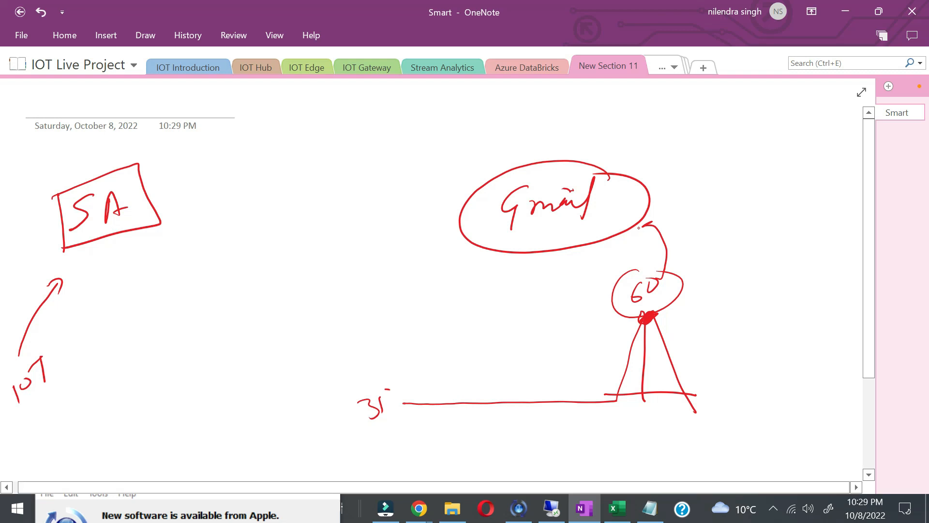
drag(31, 417, 57, 390)
mouse_move(116, 225)
mouse_down()
mouse_move(148, 272)
mouse_move(134, 277)
mouse_up()
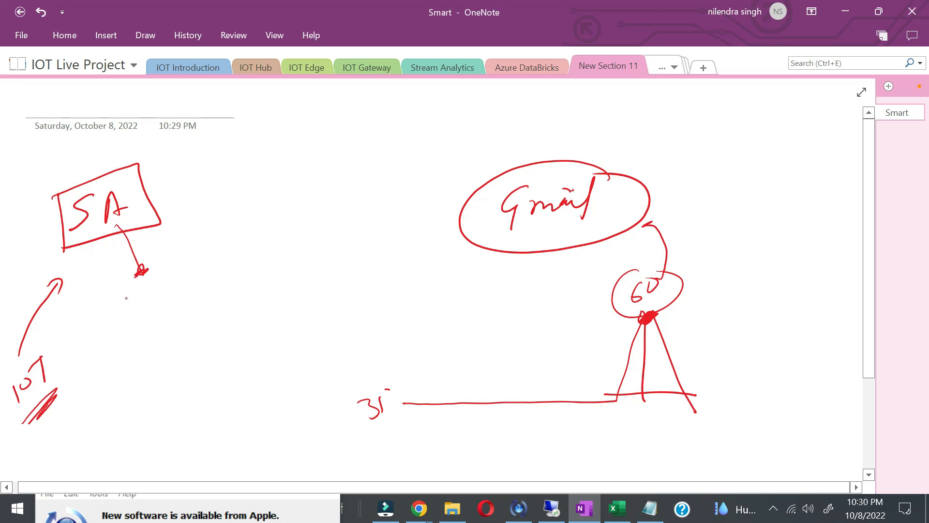
Step: Write a note below the SA arrow and a boxed Logic linked to the Gmail ellipse
mouse_move(125, 304)
mouse_down()
mouse_move(163, 302)
mouse_move(181, 277)
mouse_move(145, 347)
mouse_move(244, 270)
mouse_up()
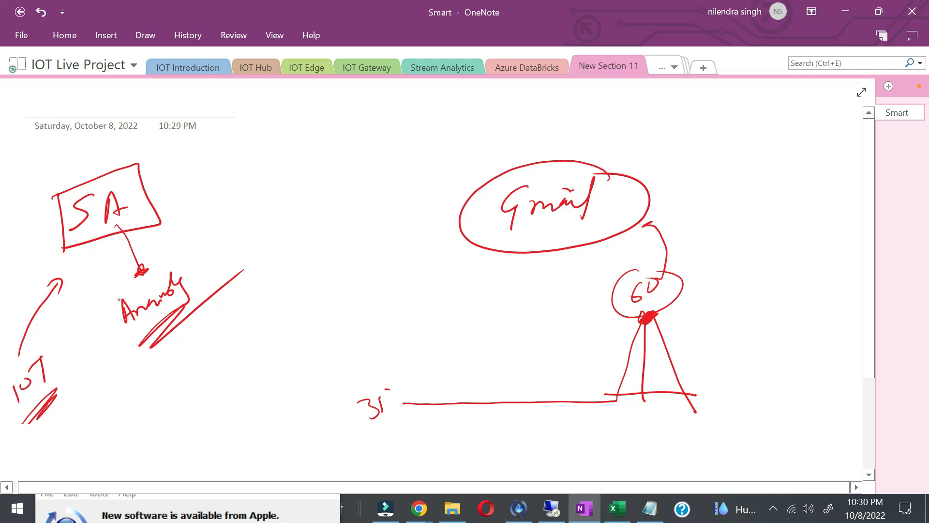
drag(460, 232, 419, 252)
mouse_move(352, 253)
mouse_down()
mouse_move(380, 262)
mouse_move(383, 275)
mouse_up()
mouse_move(389, 246)
mouse_down()
mouse_move(388, 256)
mouse_move(390, 239)
mouse_up()
drag(398, 241, 405, 250)
drag(361, 292, 415, 263)
mouse_move(323, 254)
mouse_down()
mouse_move(346, 299)
mouse_move(387, 279)
mouse_up()
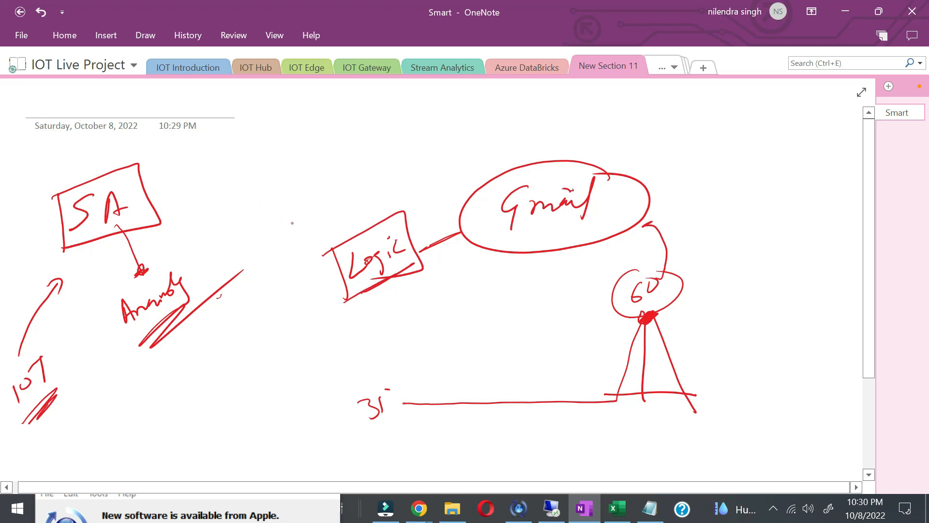
Step: Write Azure functions and EH, chaining SA → EH → Azure functions → Logic with arrows
mouse_move(254, 189)
mouse_down()
mouse_move(251, 228)
mouse_move(264, 208)
mouse_move(313, 196)
mouse_move(251, 244)
mouse_move(328, 198)
mouse_up()
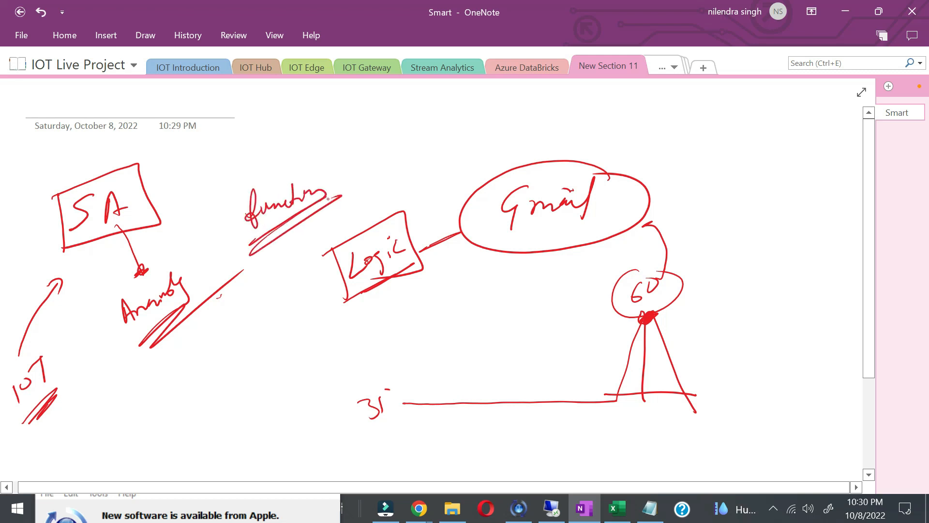
mouse_move(243, 168)
mouse_down()
mouse_move(277, 193)
mouse_move(310, 164)
mouse_up()
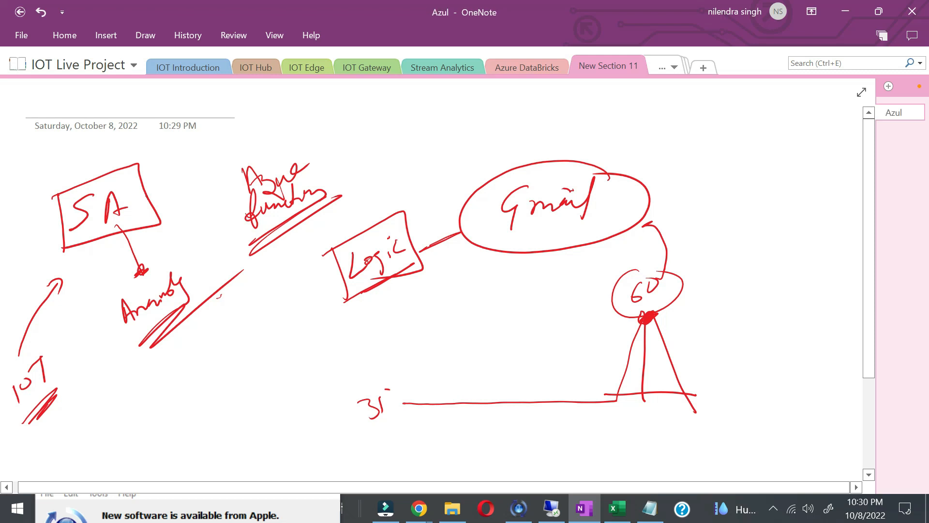
drag(131, 206, 177, 172)
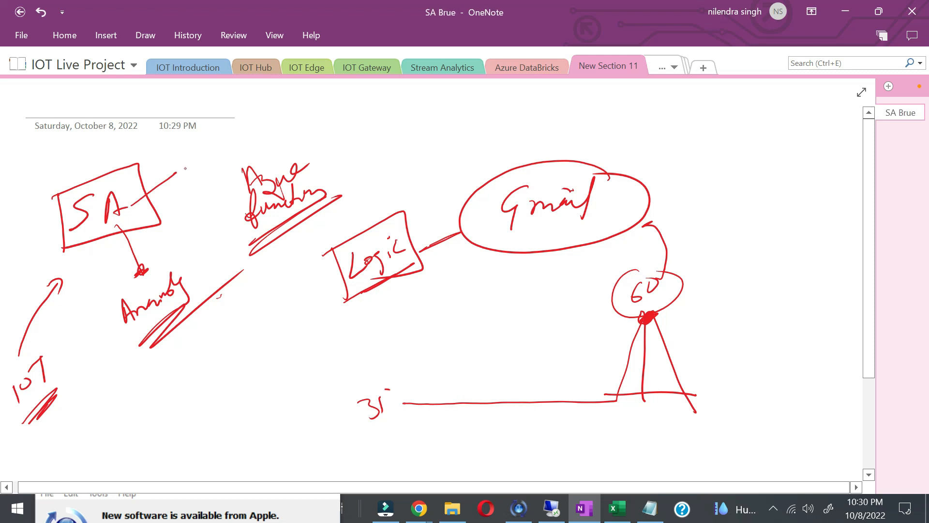
drag(186, 155, 186, 177)
drag(186, 178, 197, 162)
mouse_move(188, 156)
mouse_down()
mouse_move(198, 149)
mouse_move(198, 163)
mouse_up()
mouse_move(207, 145)
mouse_down()
mouse_move(209, 167)
mouse_move(216, 162)
mouse_up()
drag(197, 186, 222, 167)
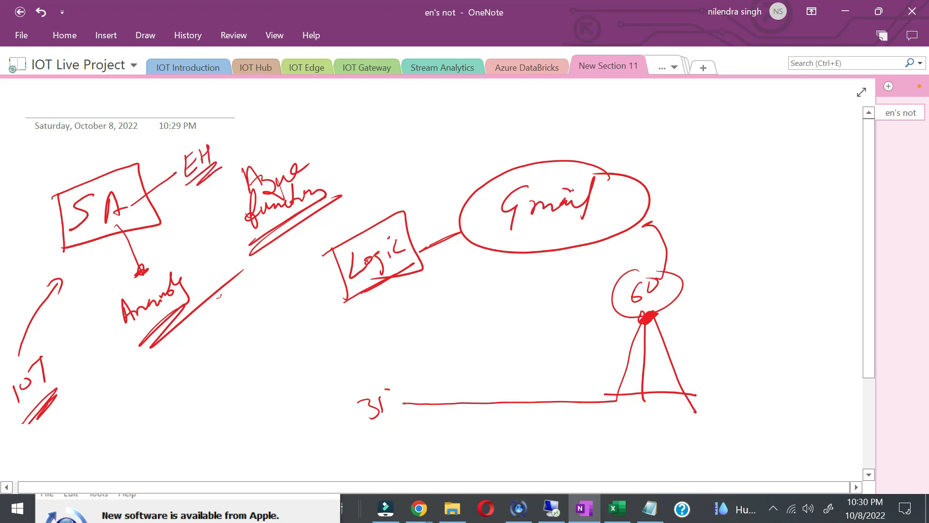
drag(178, 199, 183, 195)
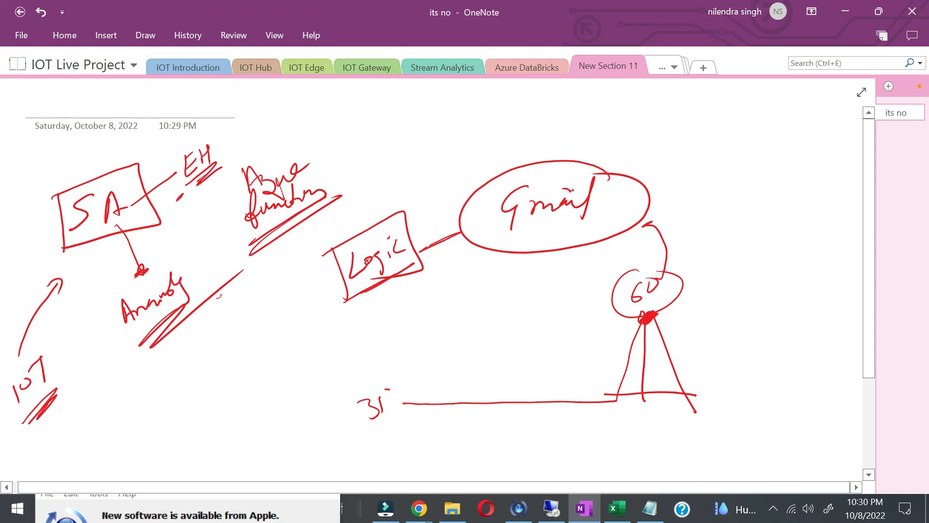
mouse_move(213, 154)
mouse_down()
mouse_move(256, 124)
mouse_move(267, 154)
mouse_move(276, 153)
mouse_up()
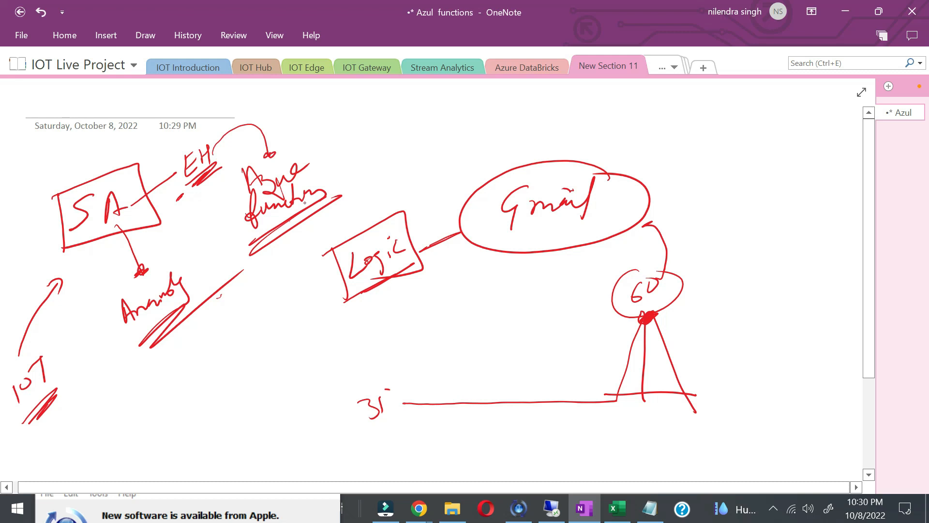
drag(316, 196, 359, 221)
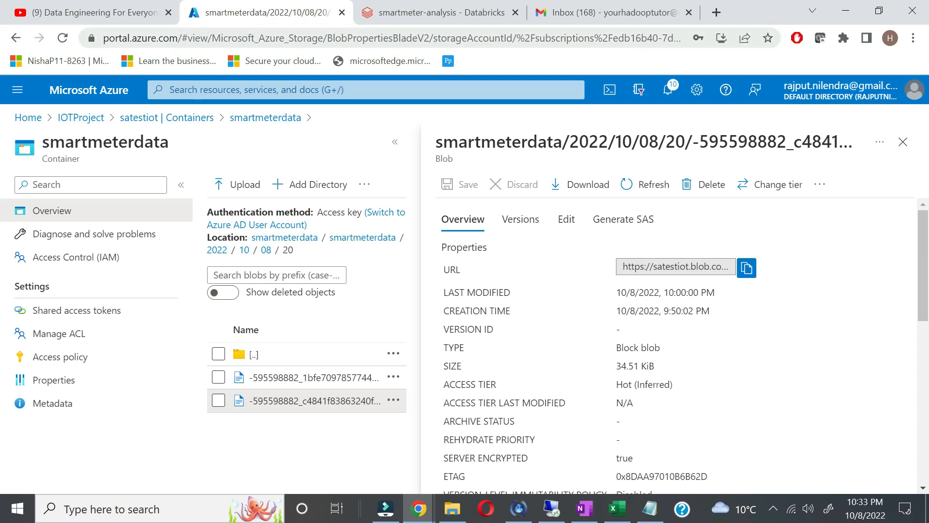
Step: Terminate the running Databricks cluster from Compute, then return to the portal's blob page
click(422, 16)
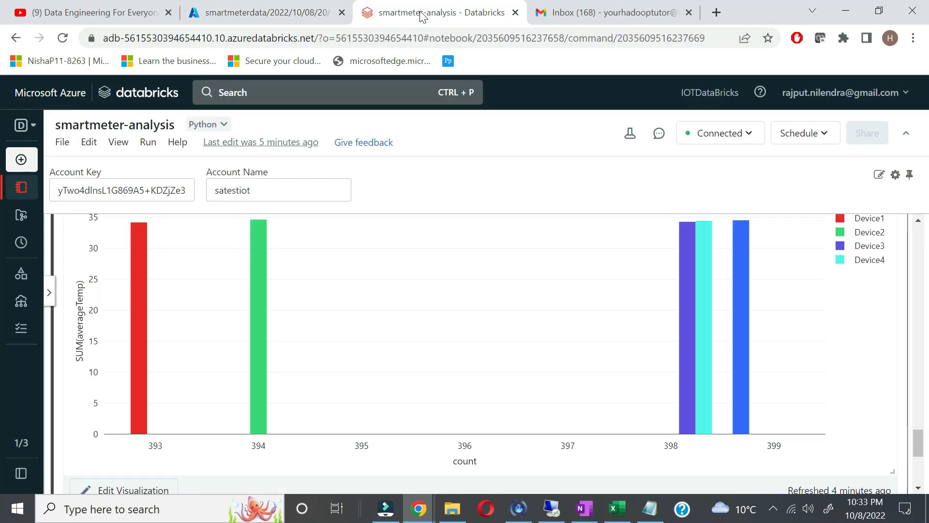
mouse_move(20, 267)
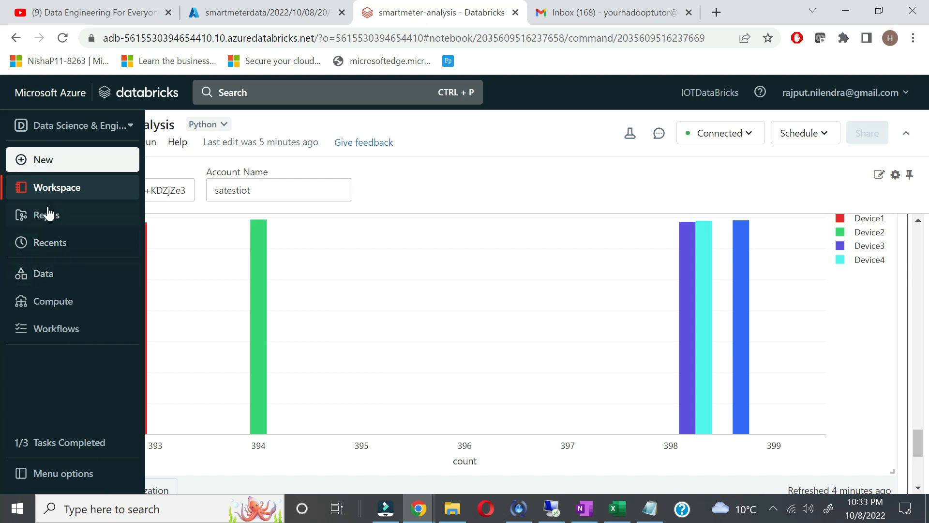
click(45, 300)
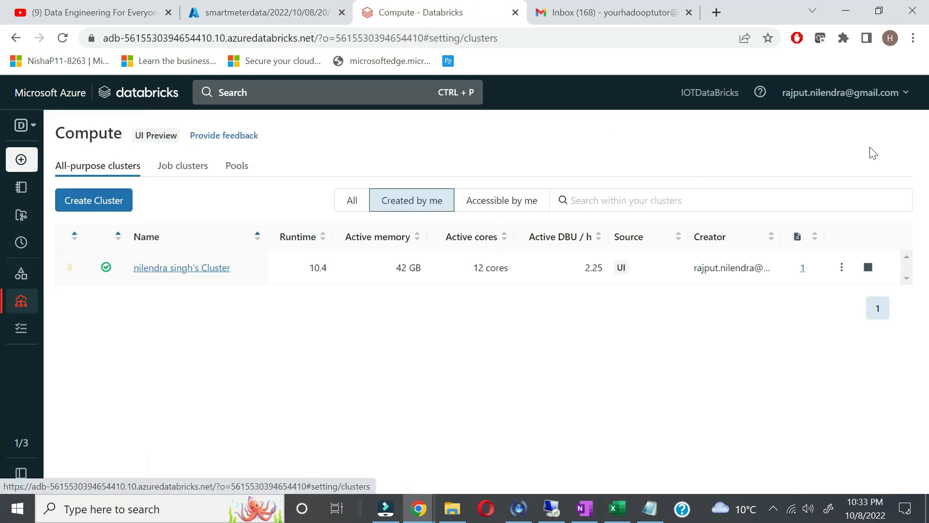
click(867, 268)
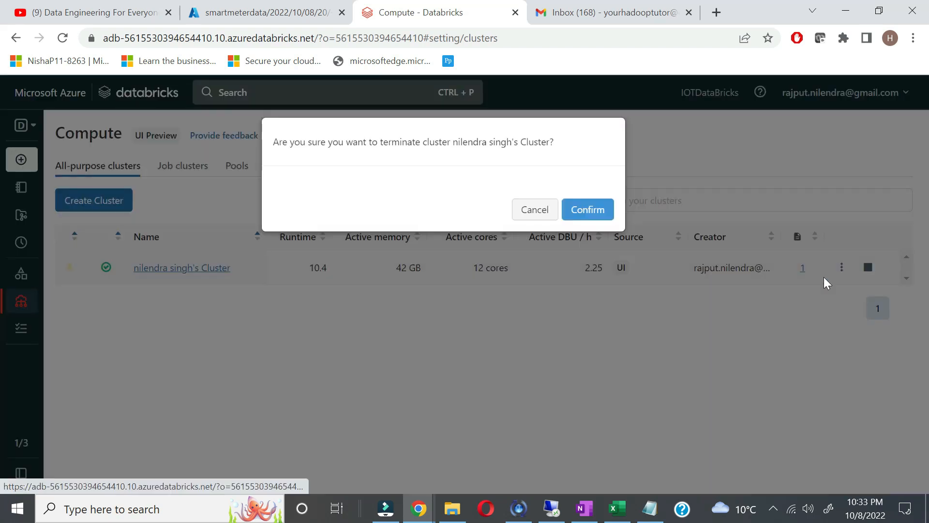
click(587, 211)
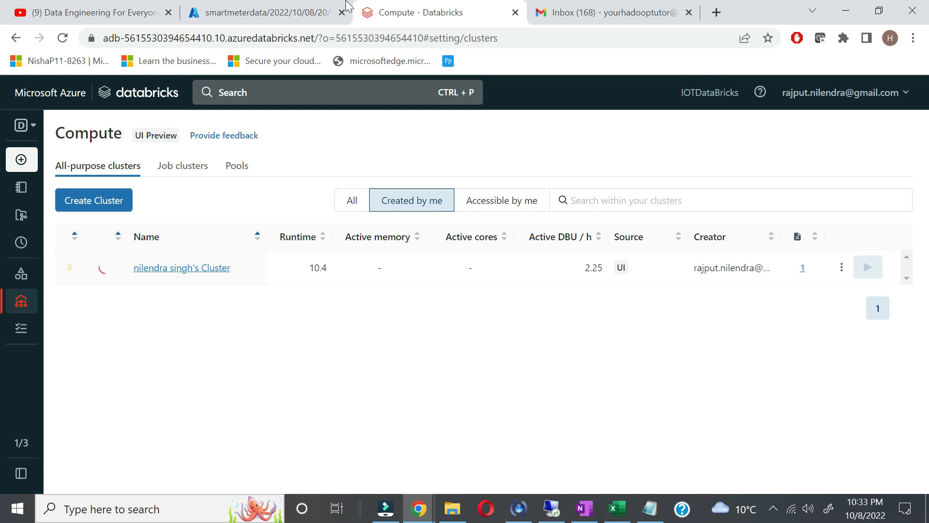
click(269, 7)
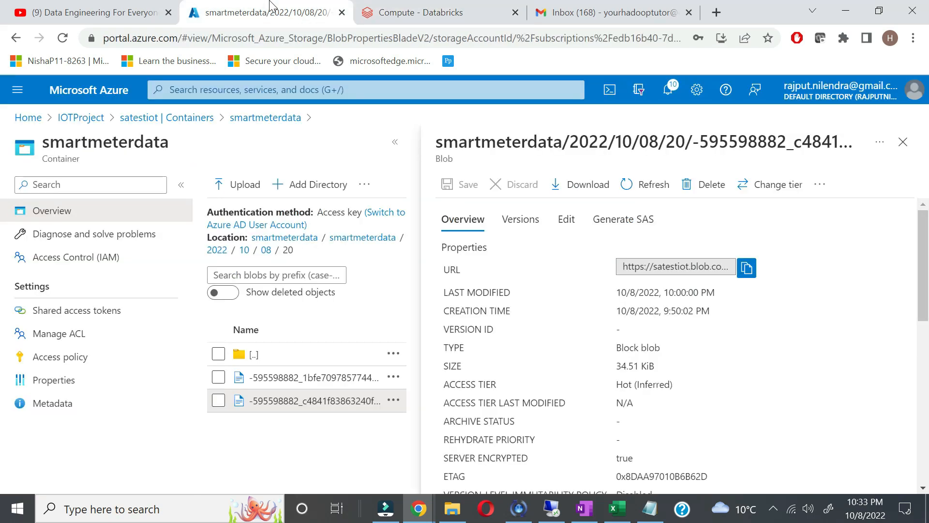
Step: Find the Event Hubs service and start creating a new namespace
click(90, 118)
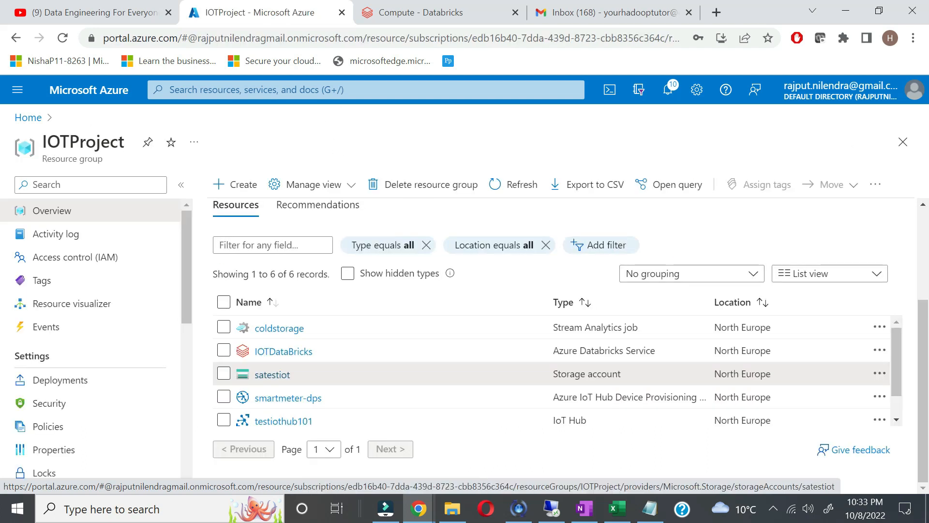
click(286, 91)
text(e)
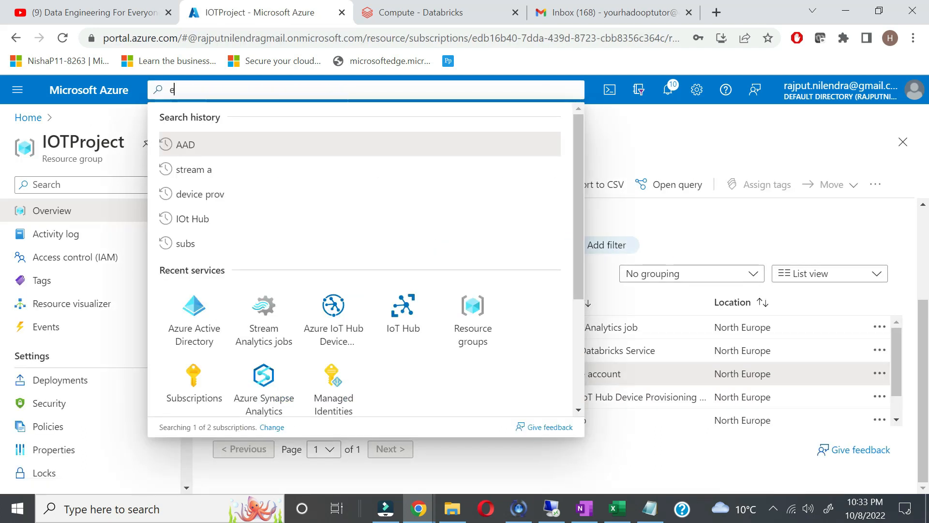
text(vent hub)
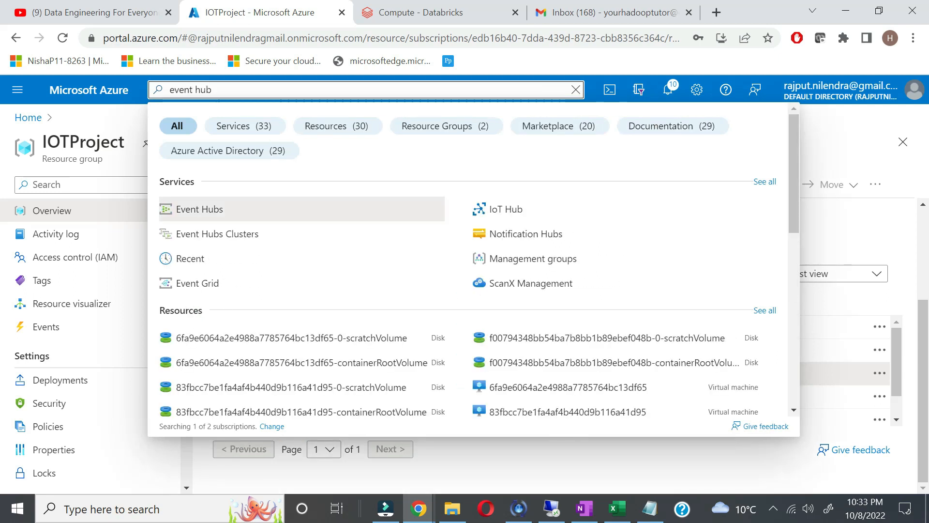
click(207, 216)
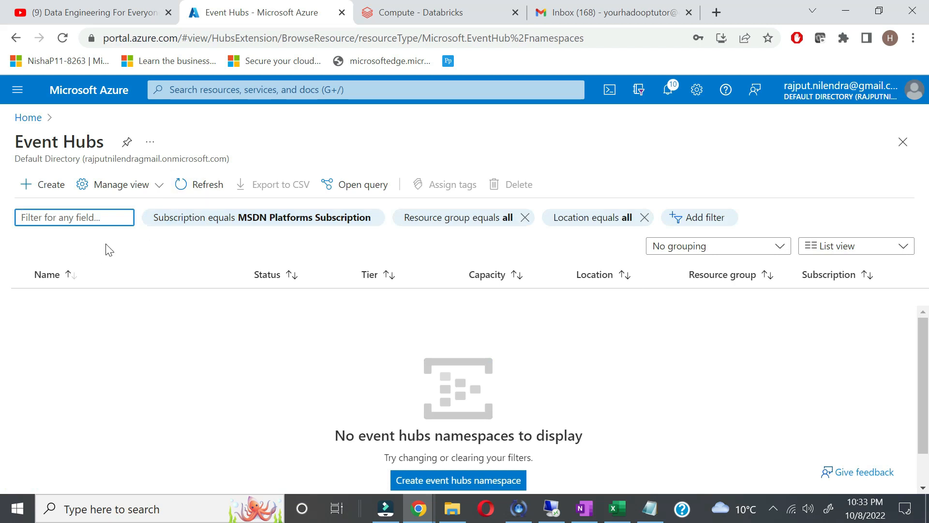
click(44, 183)
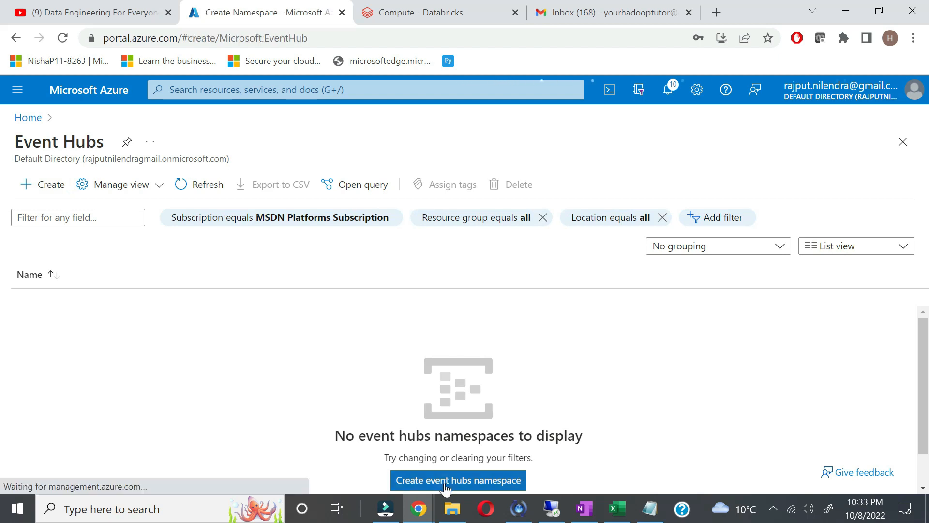
Step: Put the namespace in the MSDN Platforms Subscription and IOTProject group, named smartmenter
click(419, 304)
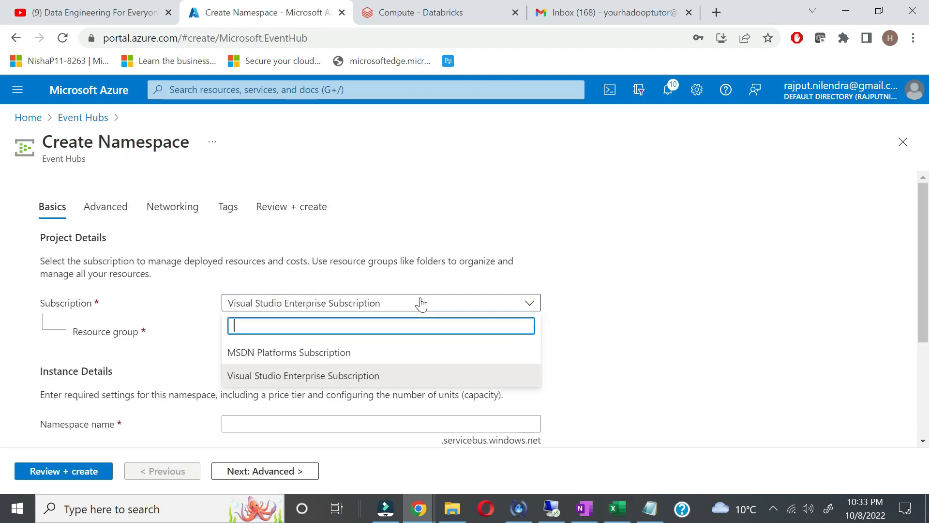
click(360, 353)
click(411, 334)
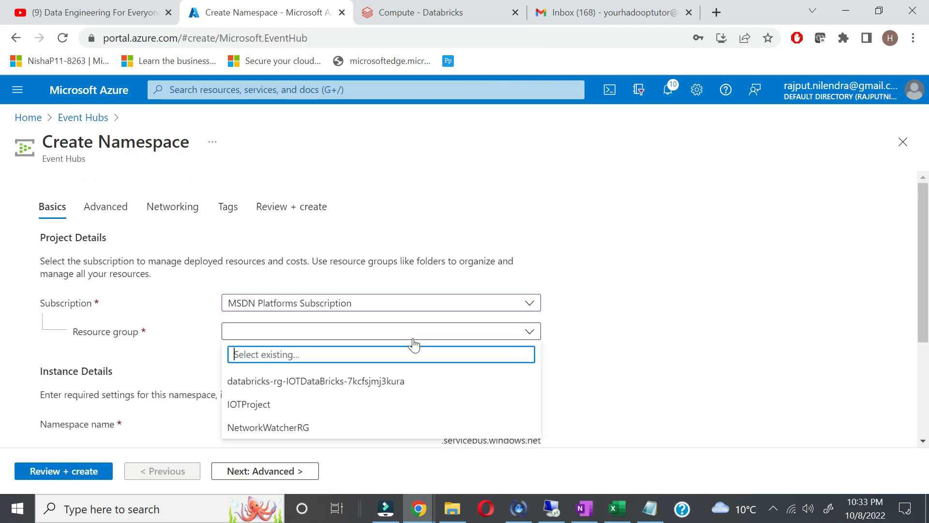
click(303, 414)
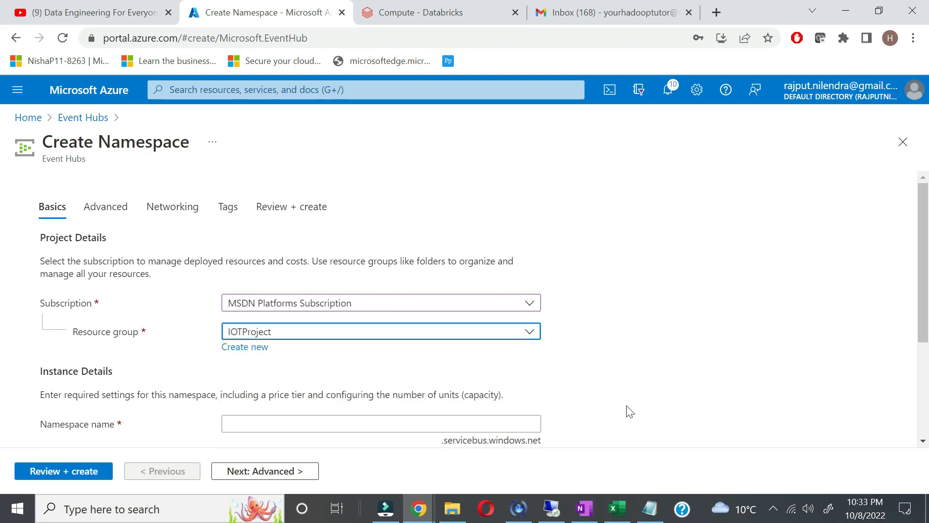
click(413, 423)
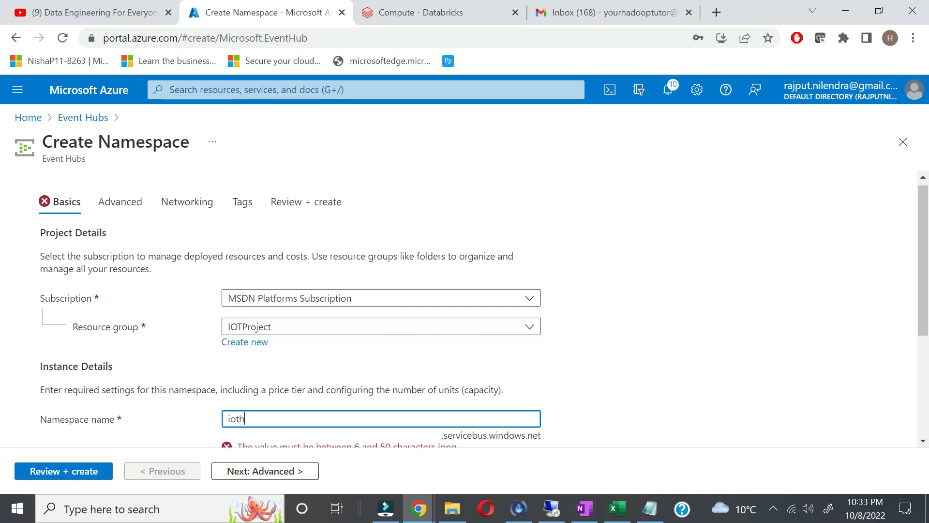
text(smartmenter)
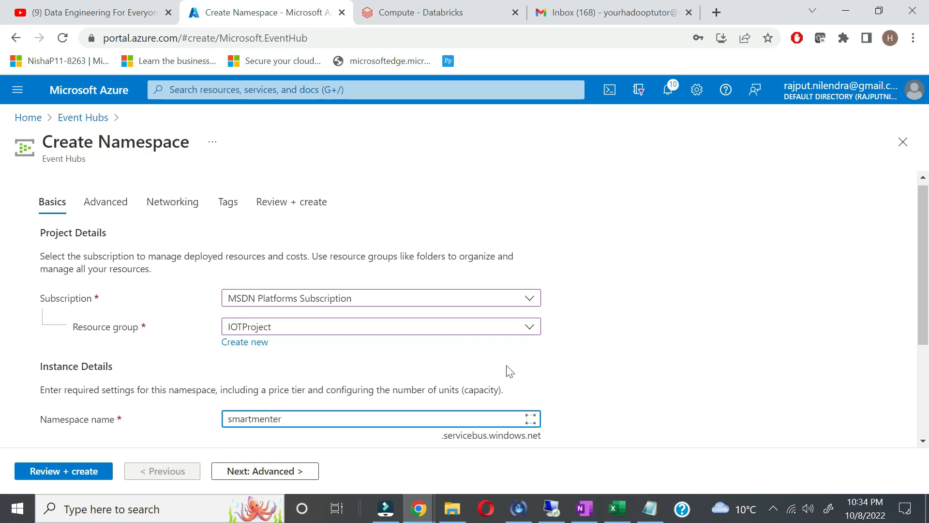
Step: Set the namespace location to North Europe and the pricing tier to Standard
scroll(745, 367, down, 3)
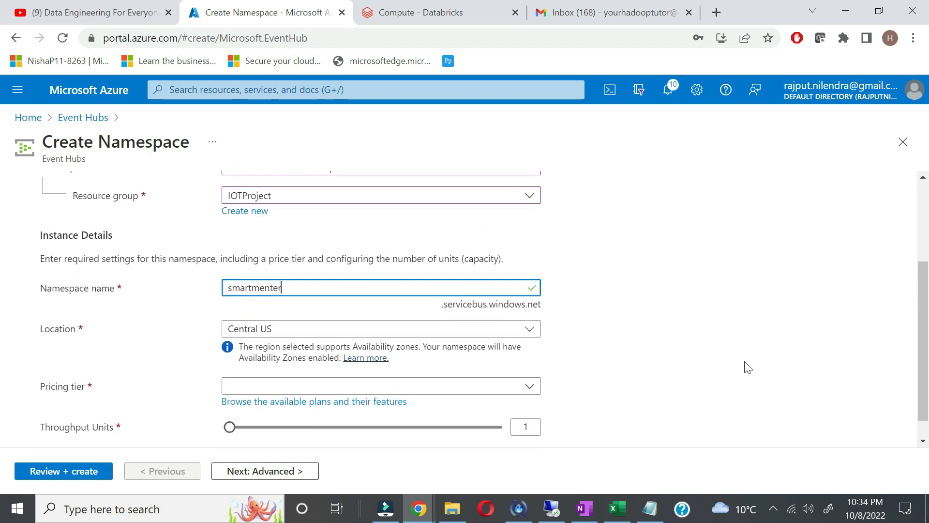
click(487, 330)
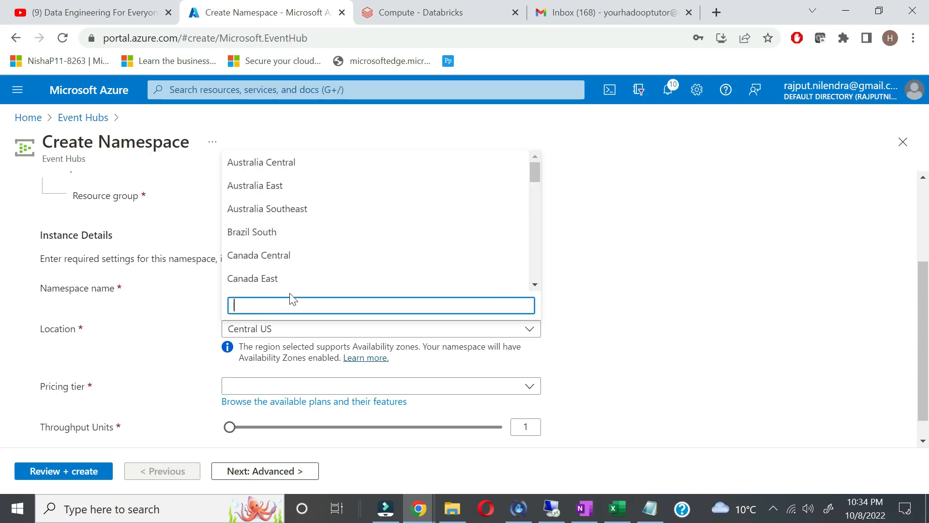
text(nro)
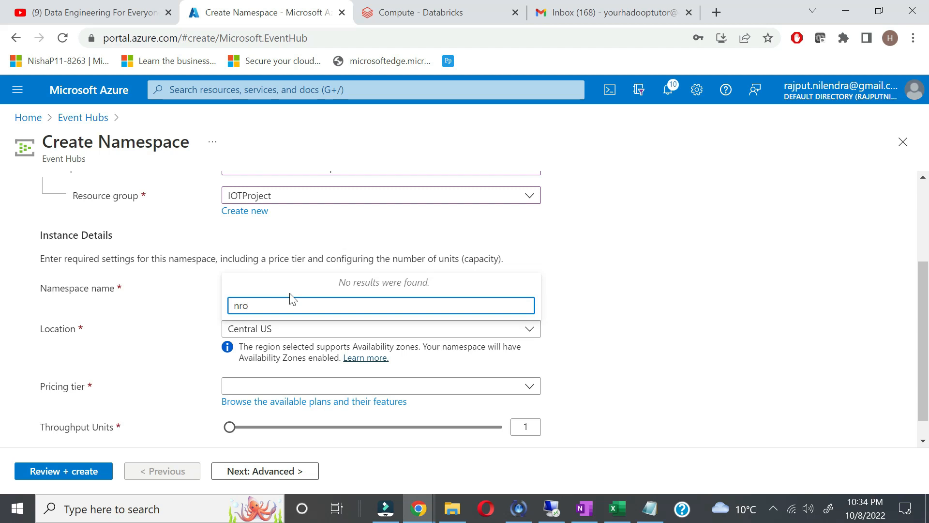
key(BackSpace)
key(BackSpace)
text(or)
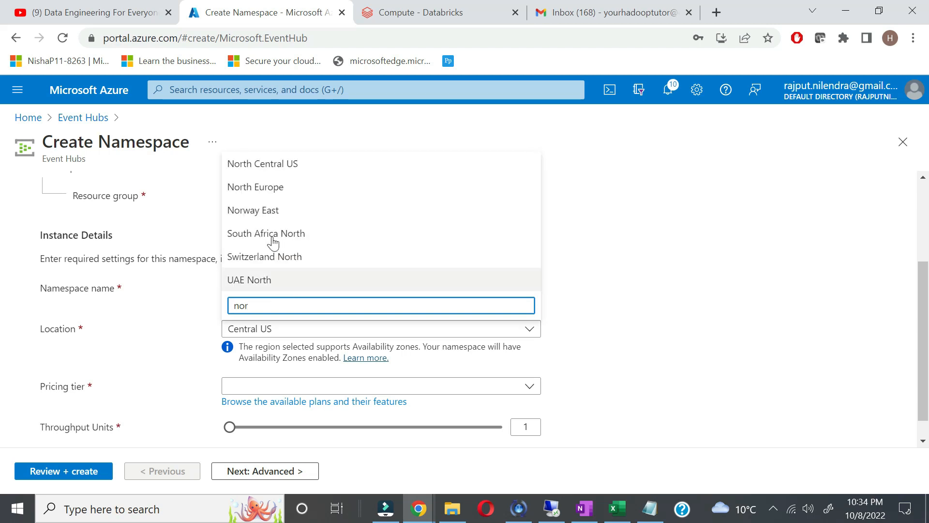
click(284, 193)
scroll(567, 366, down, 1)
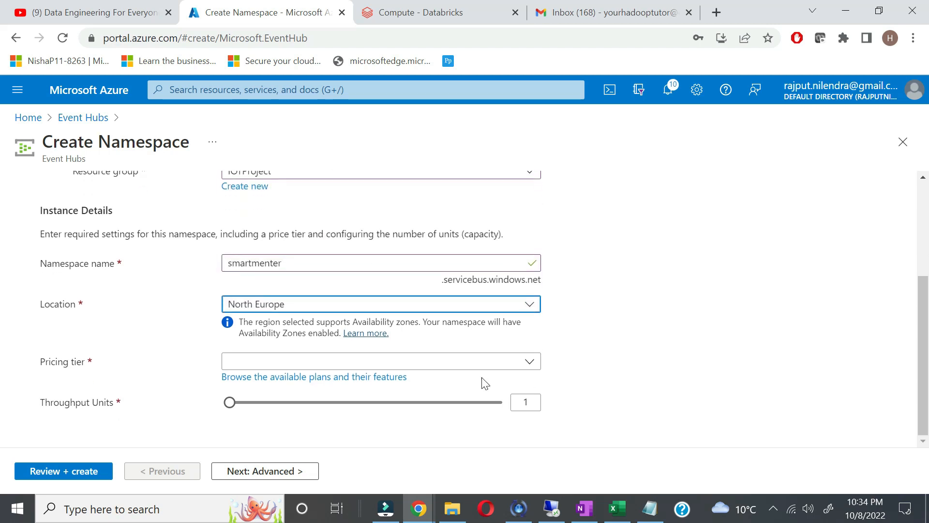
click(528, 367)
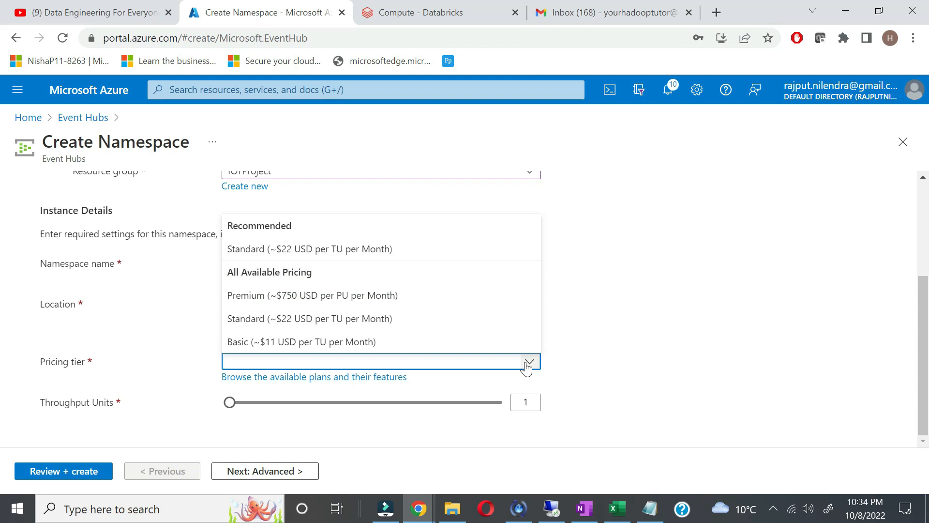
click(405, 253)
Step: Move through the Advanced, Networking and Tags settings to Review + create
scroll(601, 382, down, 1)
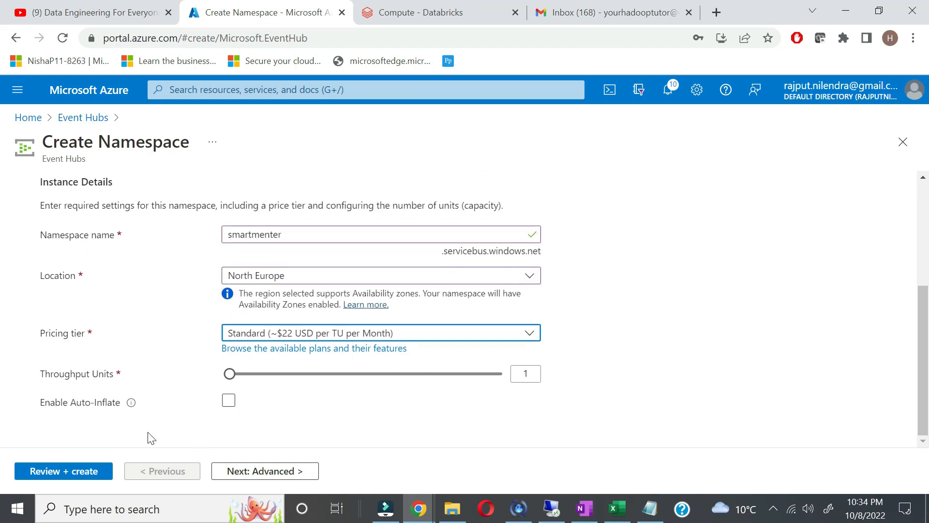
click(250, 473)
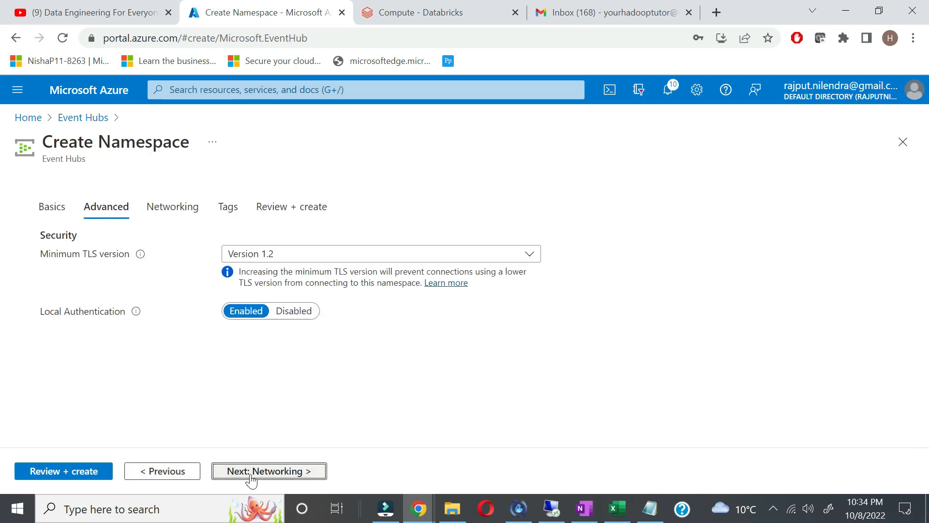
click(304, 477)
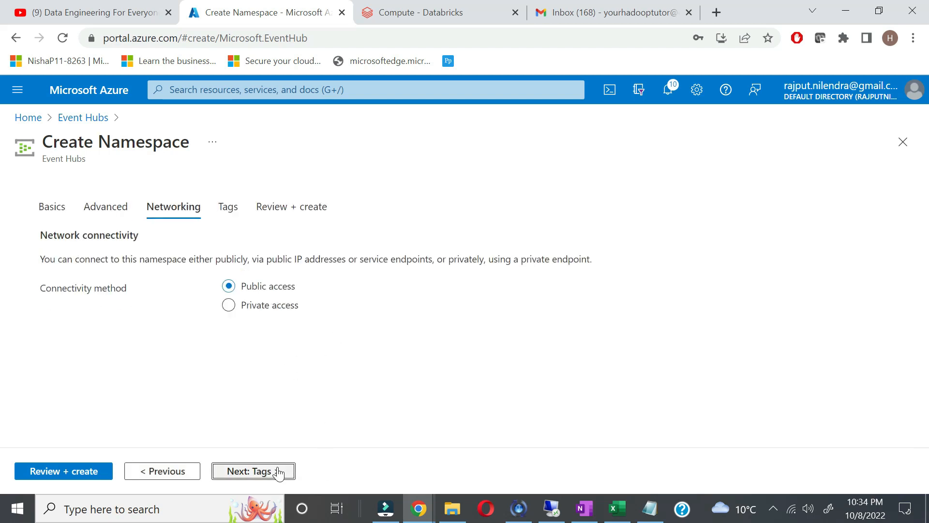
click(281, 473)
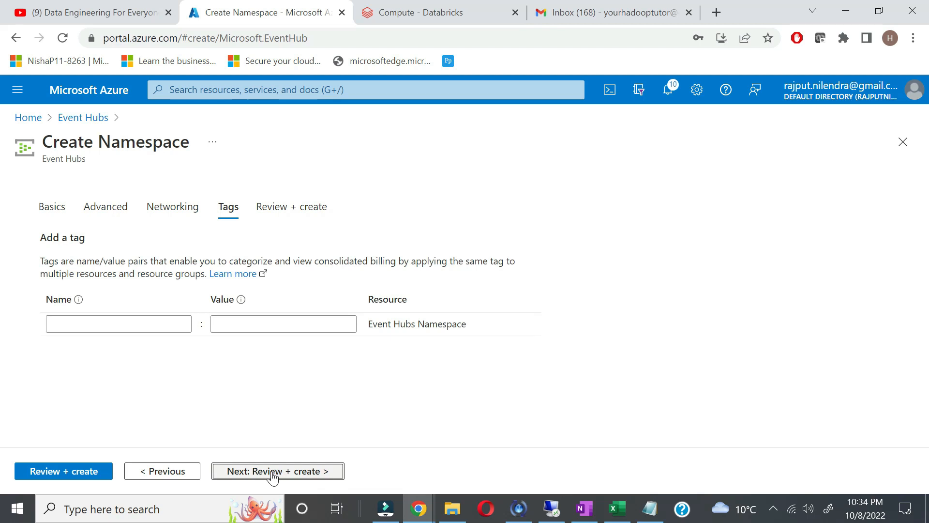
click(273, 473)
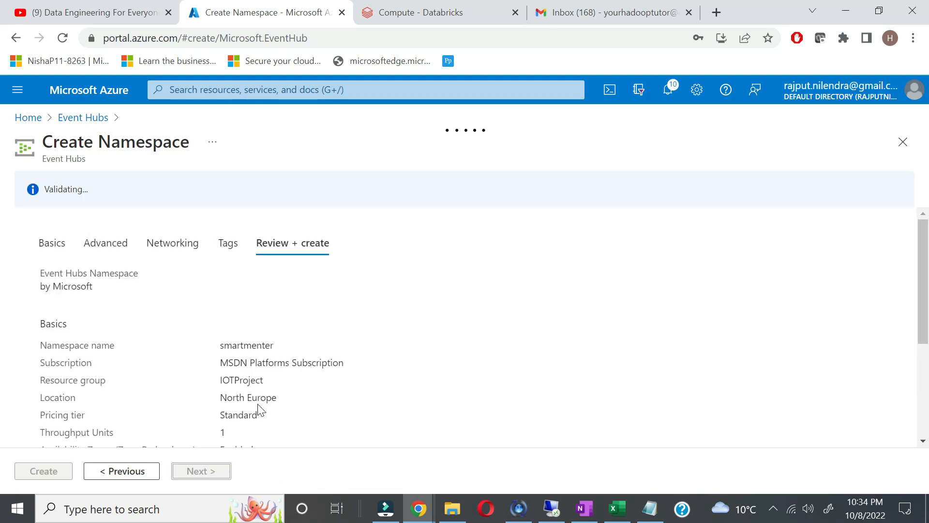
Step: Create the smartmenter namespace and open it once deployment finishes
click(48, 471)
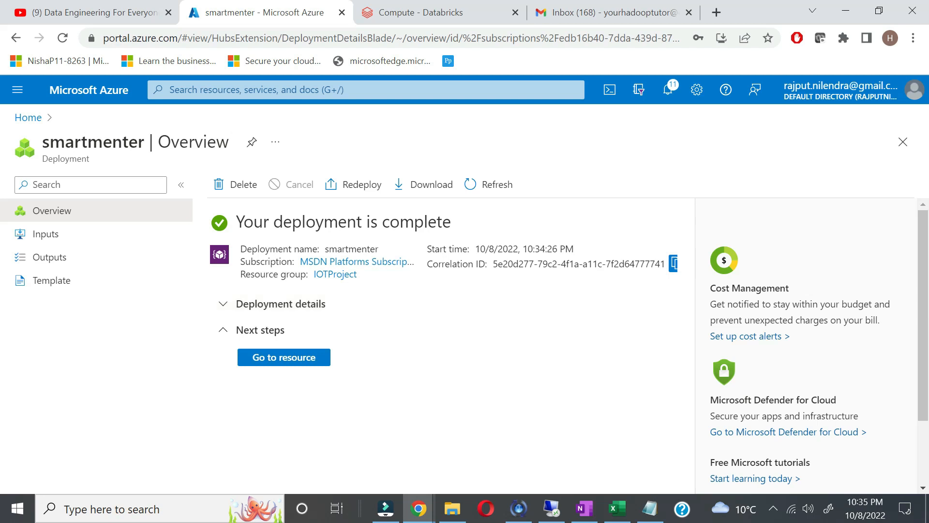
double_click(94, 142)
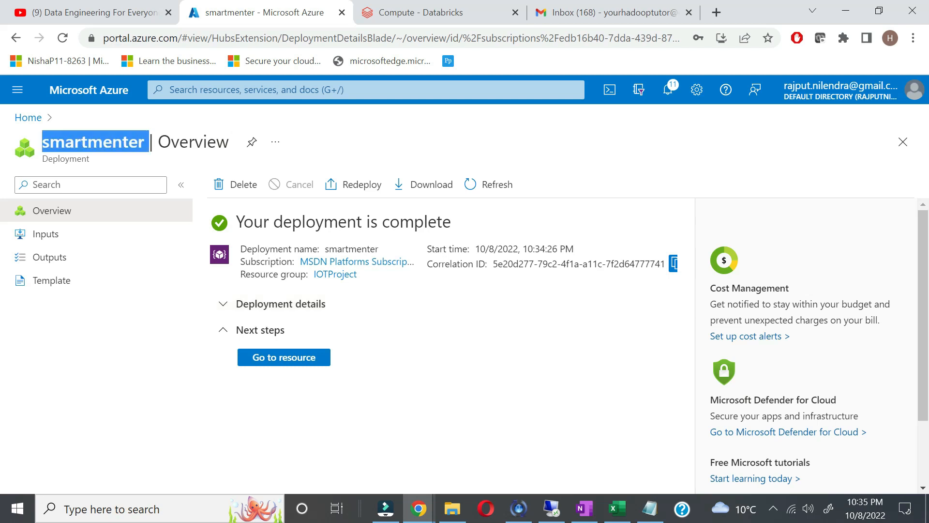
click(312, 360)
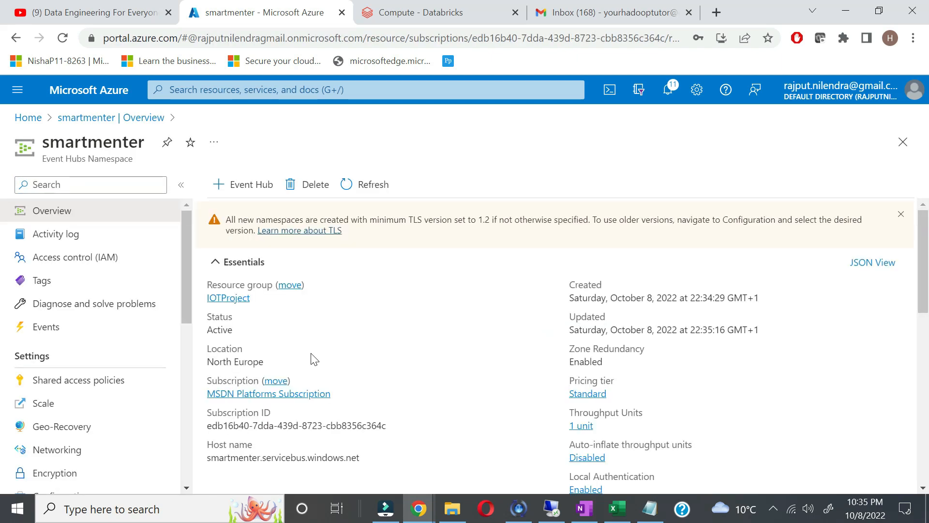
Step: Add event hub anamolydetector with 1 partition and 1-day retention to smartmenter
click(263, 186)
click(266, 290)
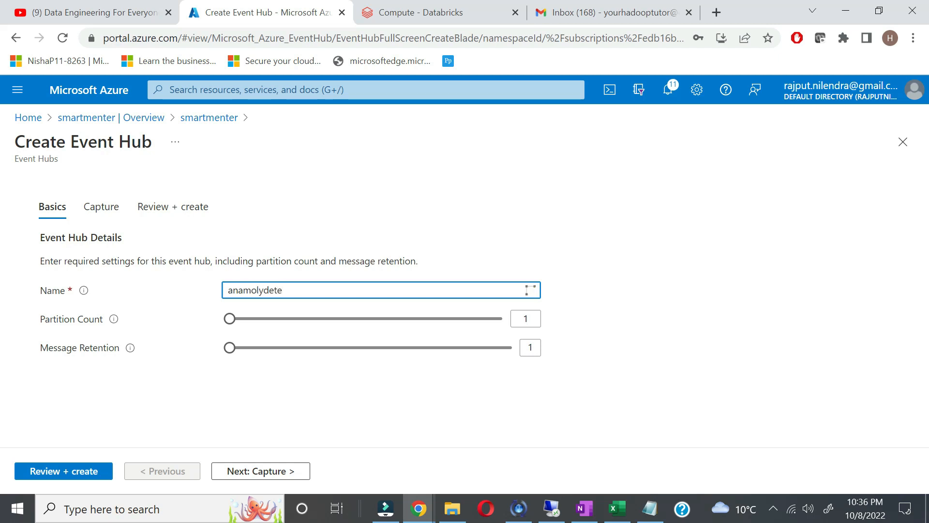
text(or)
click(296, 475)
click(295, 476)
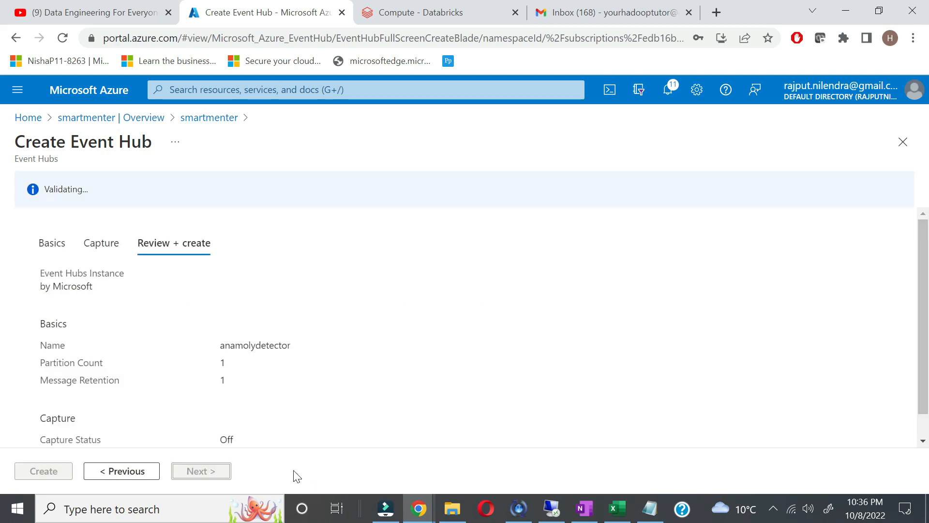
click(45, 472)
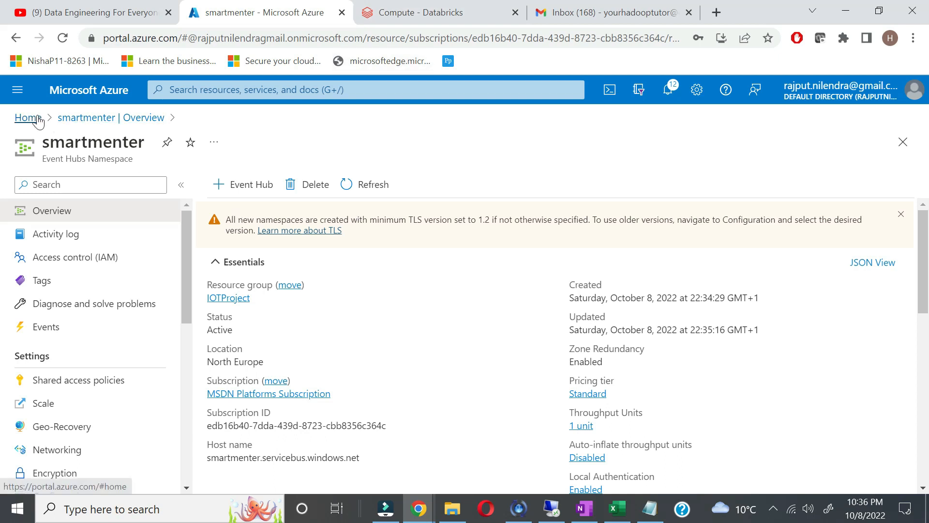
Step: Go to Stream Analytics jobs and start creating a new job
click(220, 90)
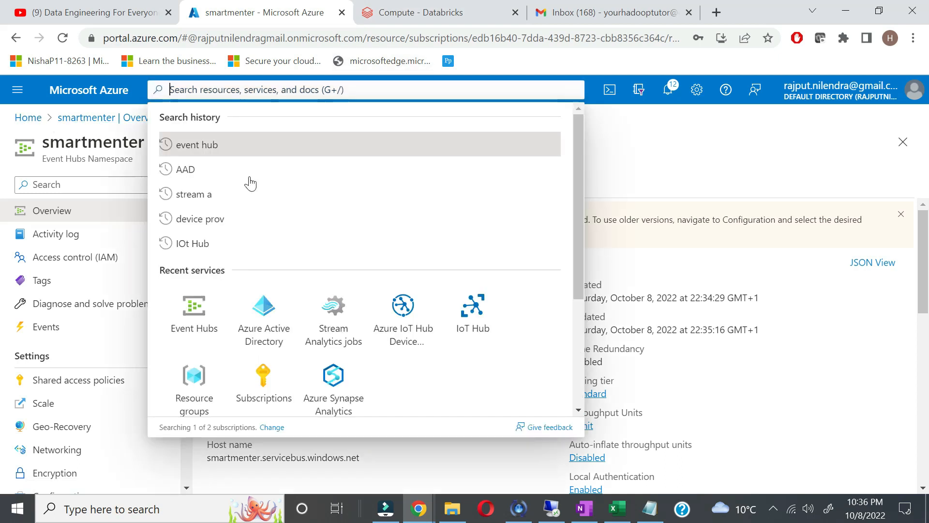
click(228, 194)
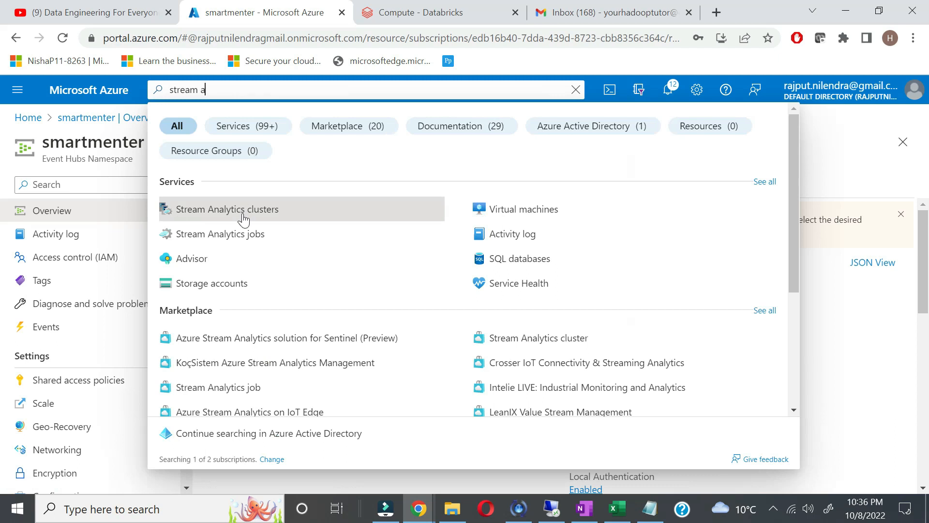
click(243, 237)
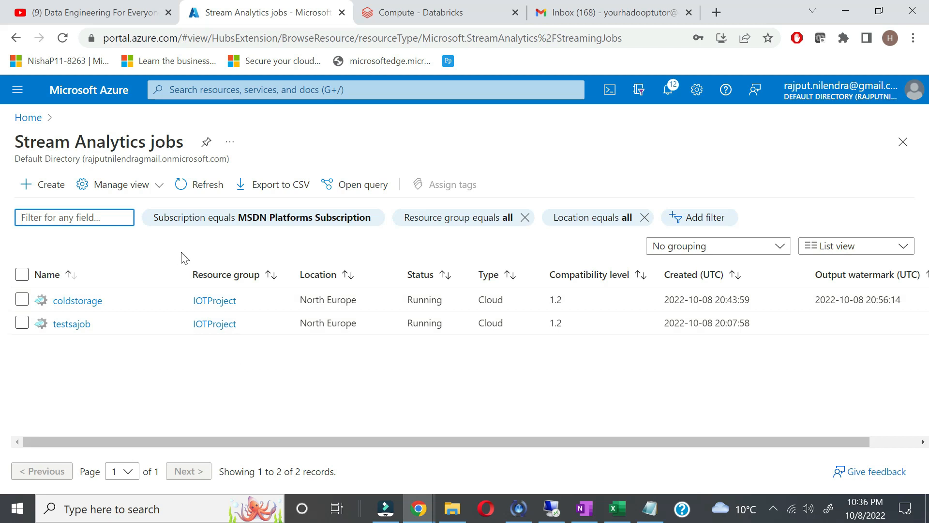
click(48, 184)
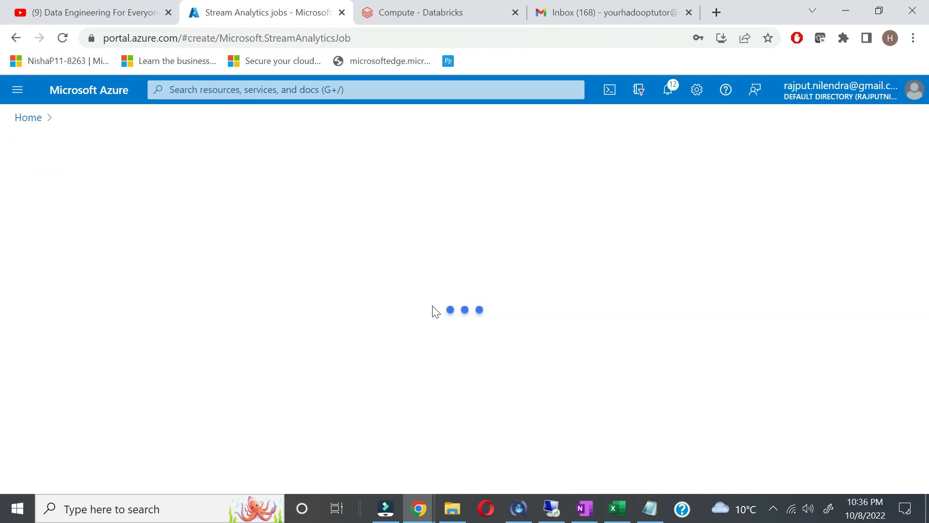
Step: Place the job in MSDN Platforms subscription, IOTProject group, named ehub
click(356, 342)
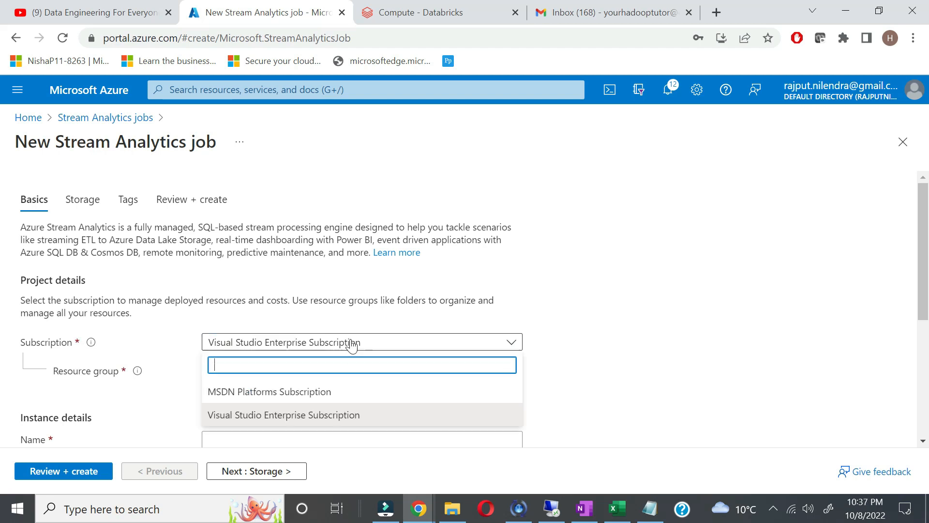
click(323, 392)
click(311, 374)
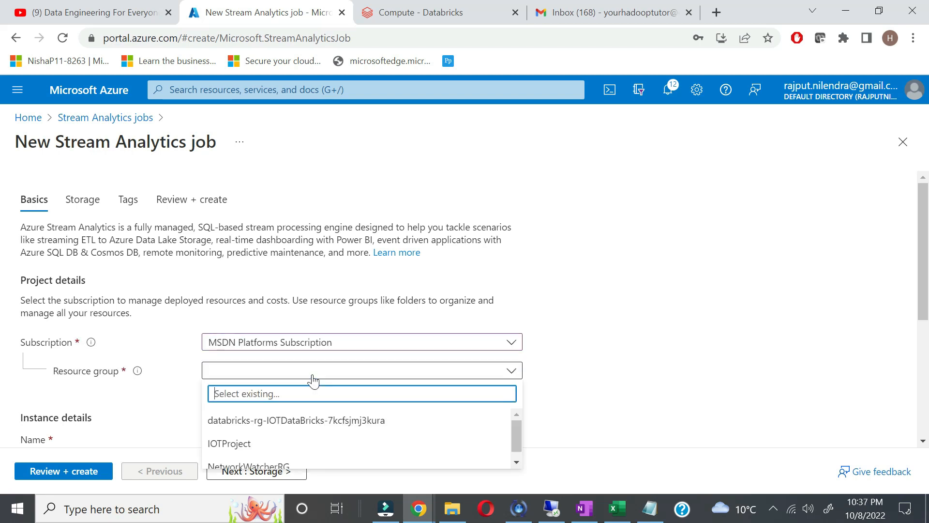
click(283, 442)
scroll(737, 335, down, 3)
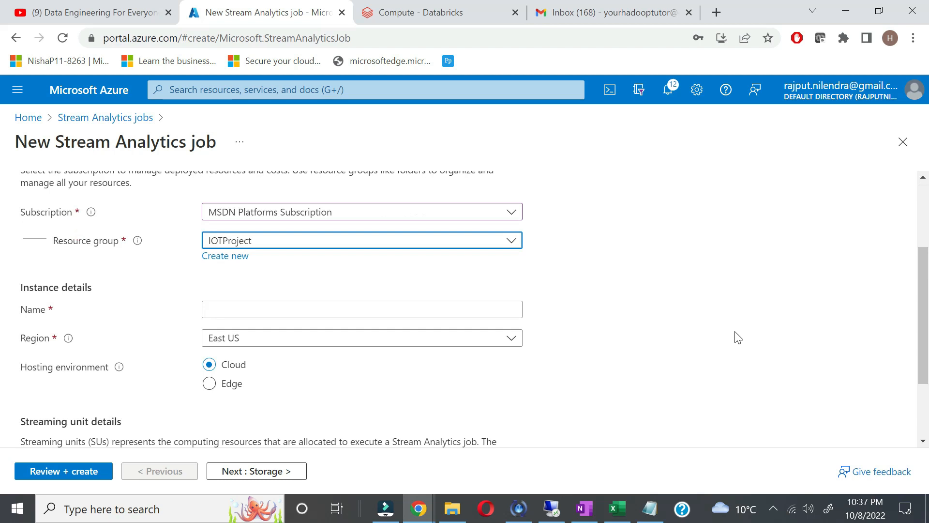
click(296, 309)
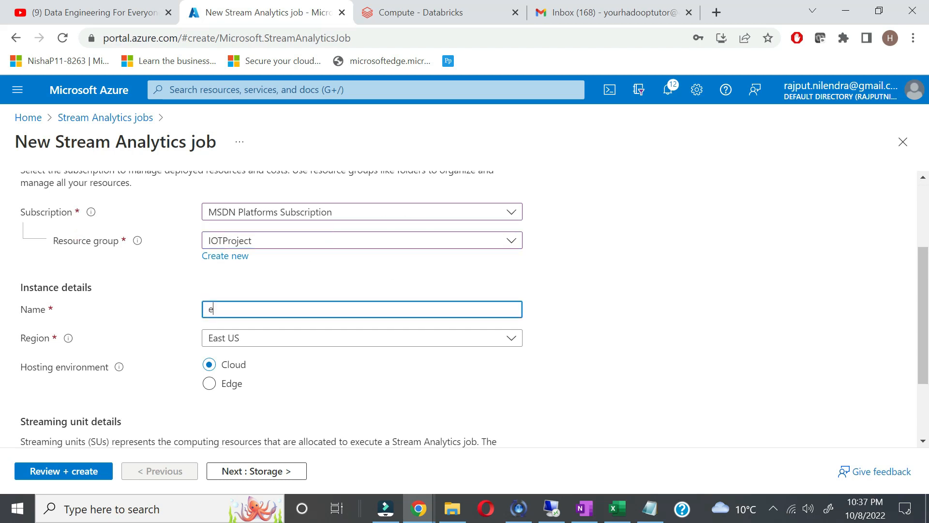
click(357, 403)
Step: Set region North Europe and 1 streaming unit, then create the ehub job
scroll(357, 404, down, 1)
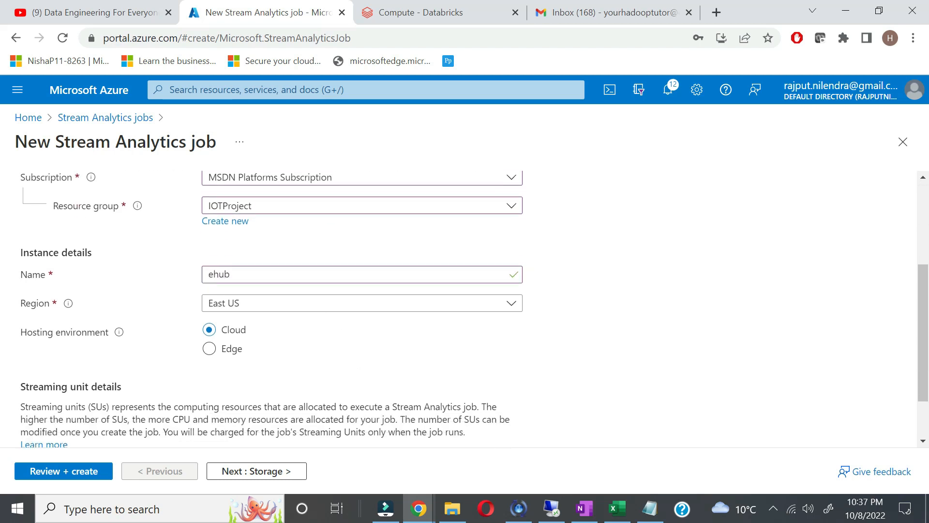
click(355, 302)
click(356, 305)
text(north)
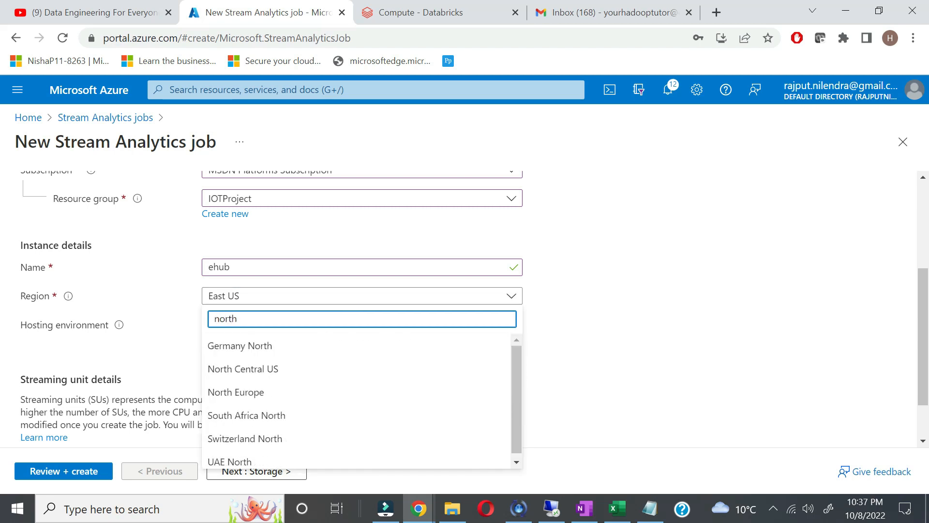
click(259, 389)
scroll(624, 282, down, 1)
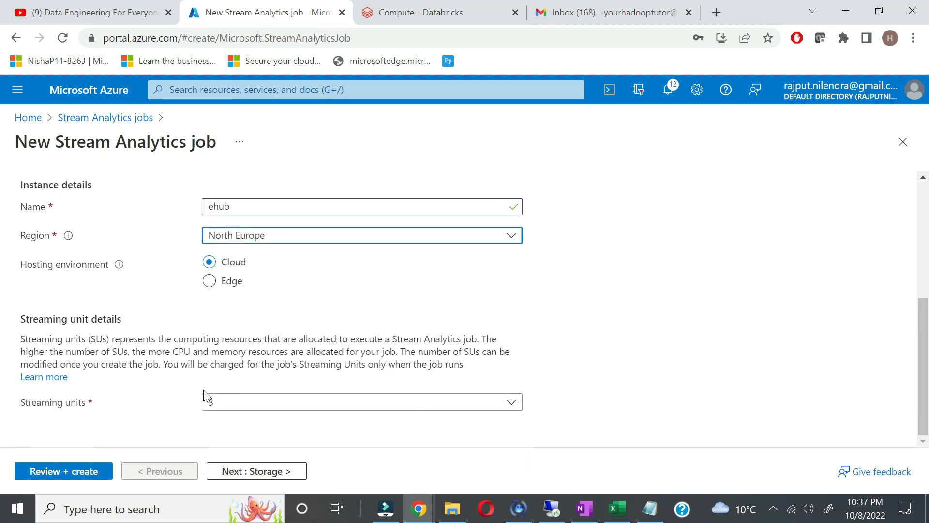
click(247, 399)
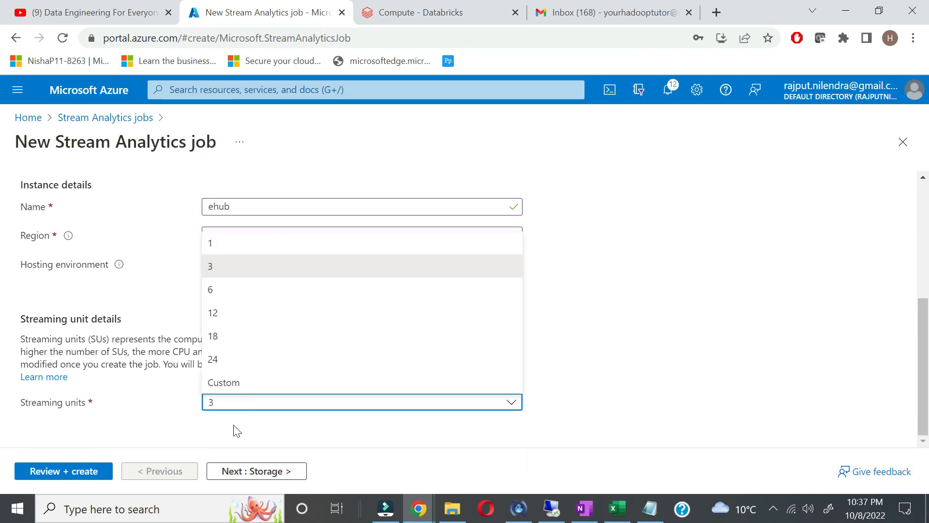
click(242, 243)
click(70, 471)
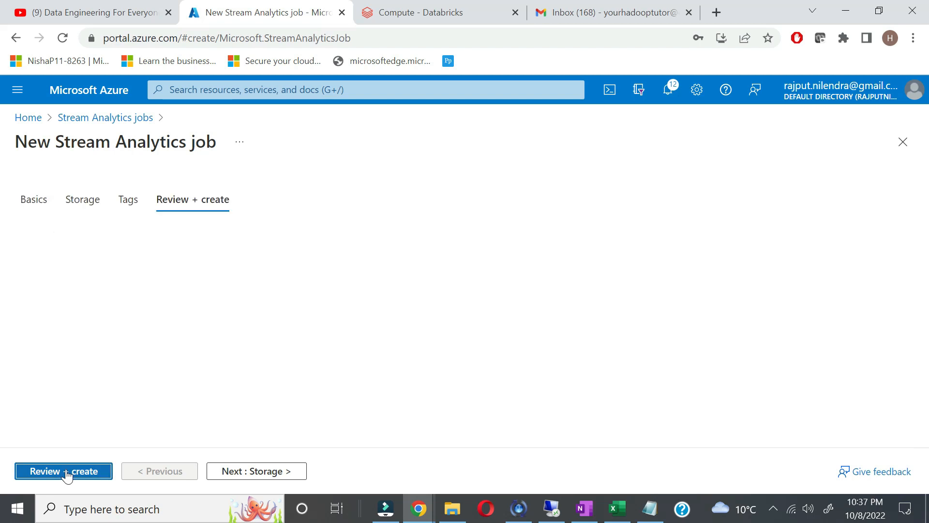
click(45, 464)
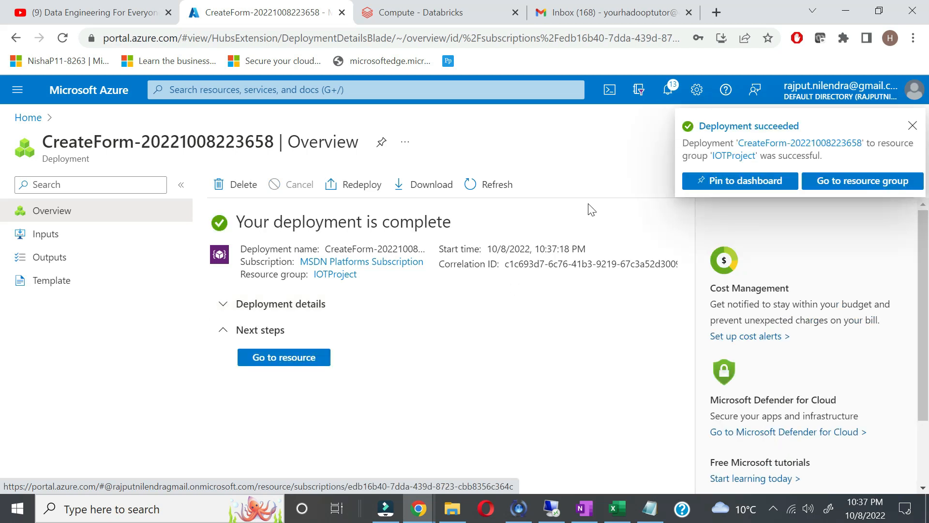
Step: Add IoT Hub stream input 'smartmeter' from testiothub101 to the ehub job, then view Outputs
click(286, 357)
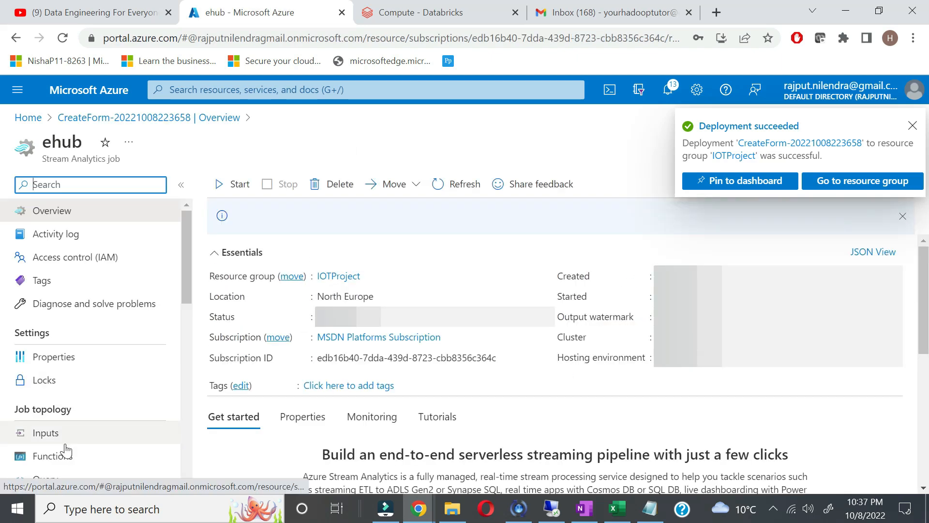
click(73, 433)
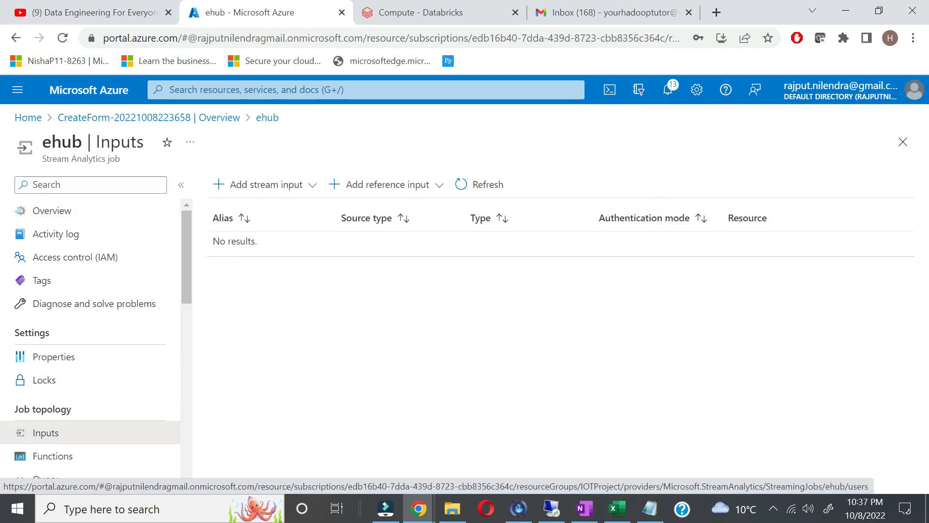
click(286, 192)
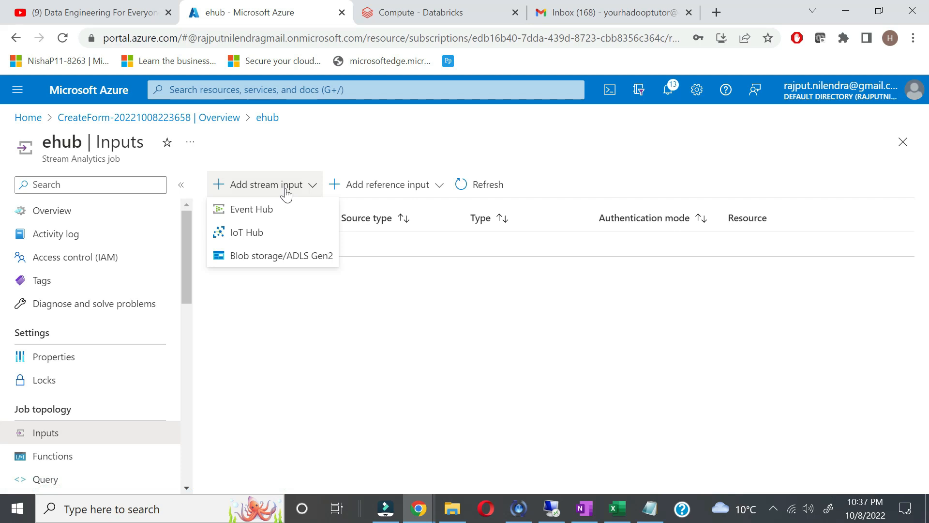
click(257, 235)
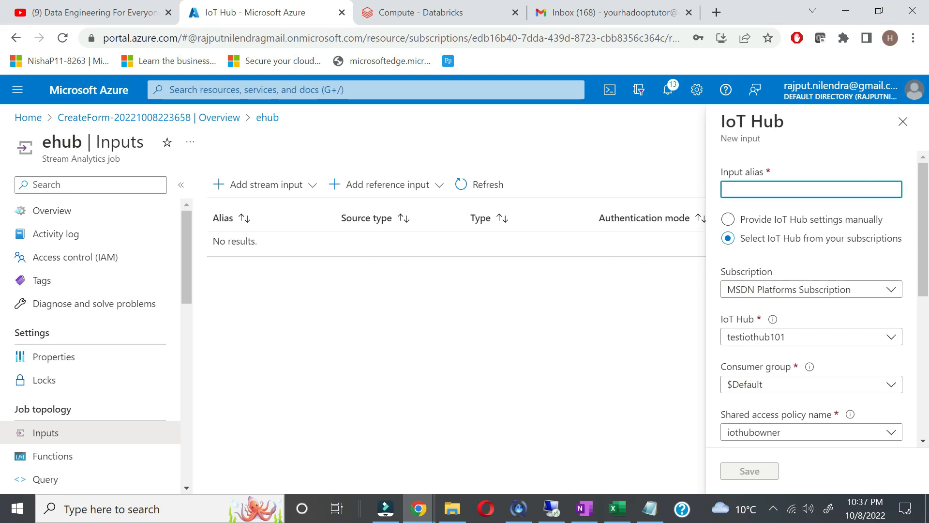
text(sma)
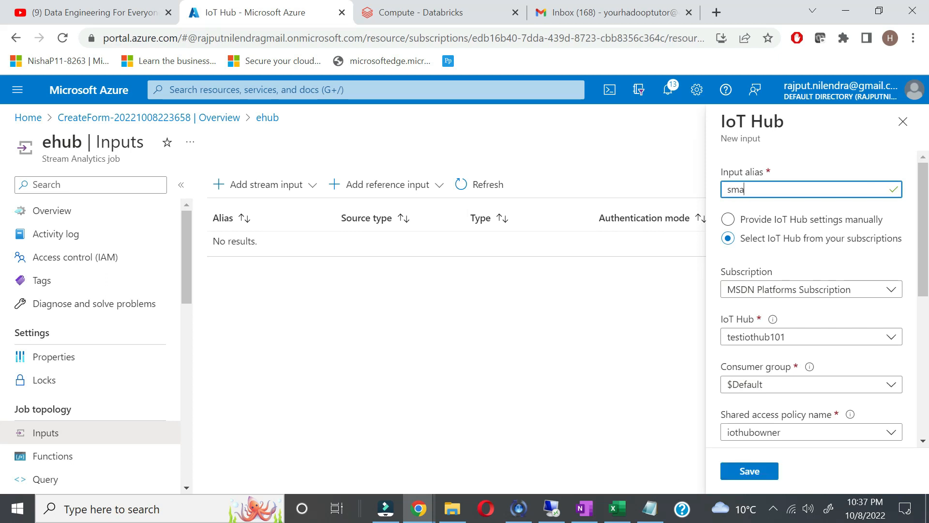
text(rtmeter)
scroll(766, 415, down, 2)
click(758, 469)
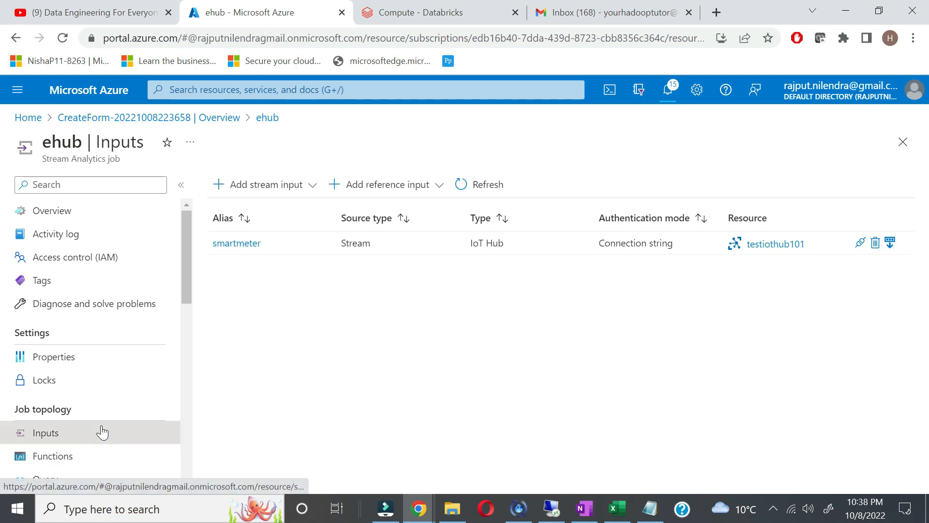
scroll(100, 431, down, 2)
click(49, 396)
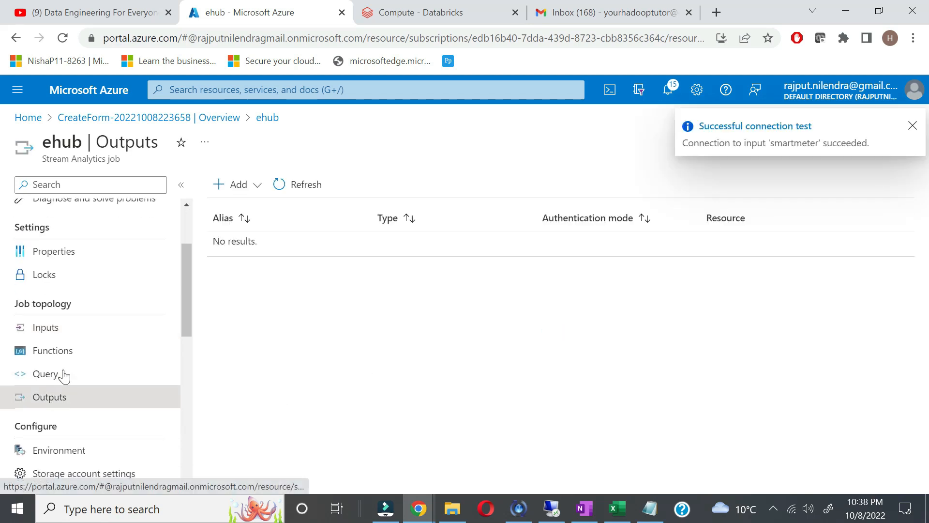
Step: Add Event Hub output 'ehub' targeting anamolydetector in smartmenter, then view the query
click(237, 184)
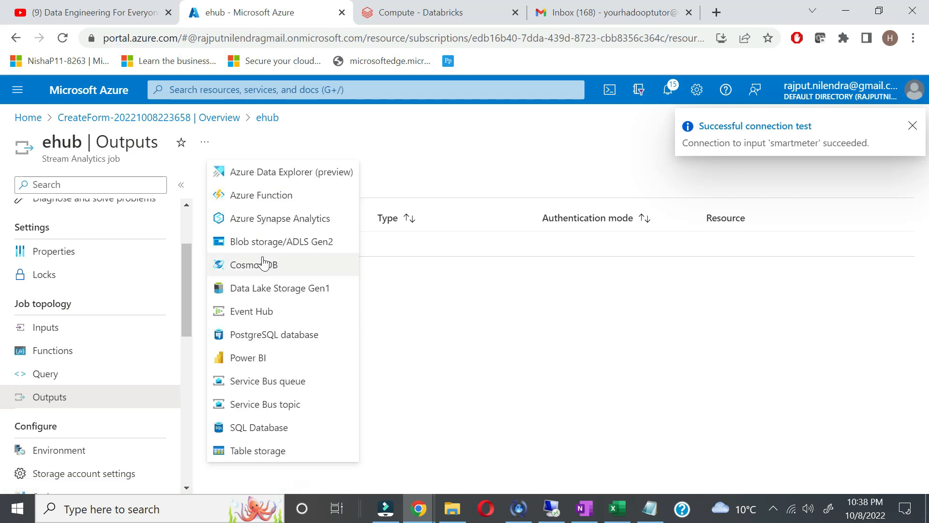
click(260, 317)
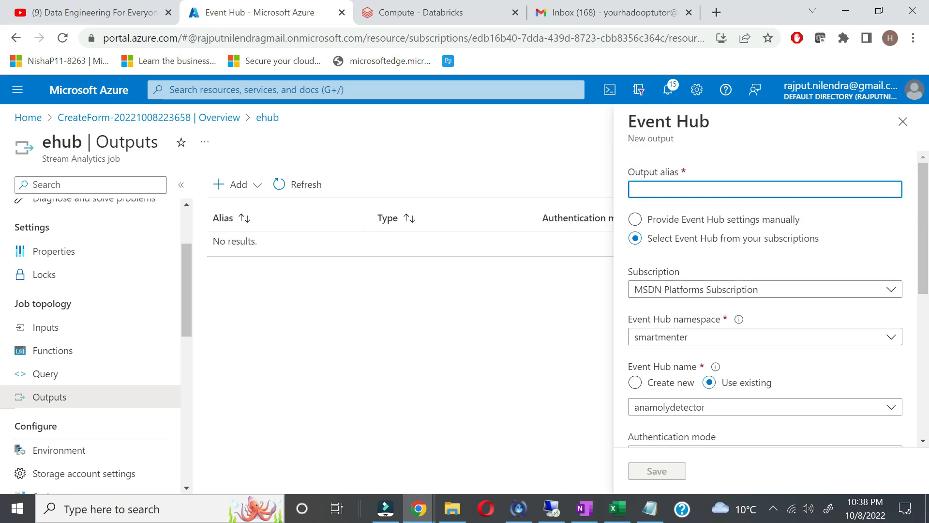
text(ehub)
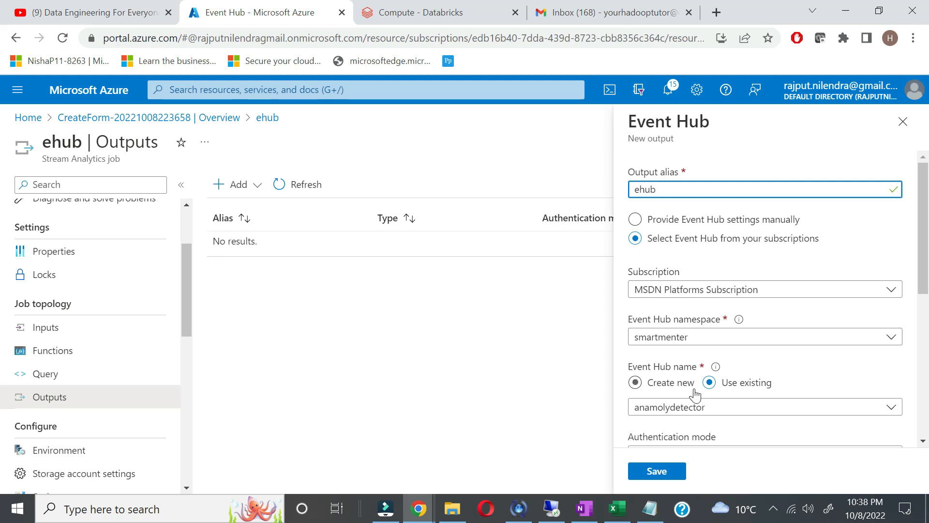
scroll(695, 395, down, 5)
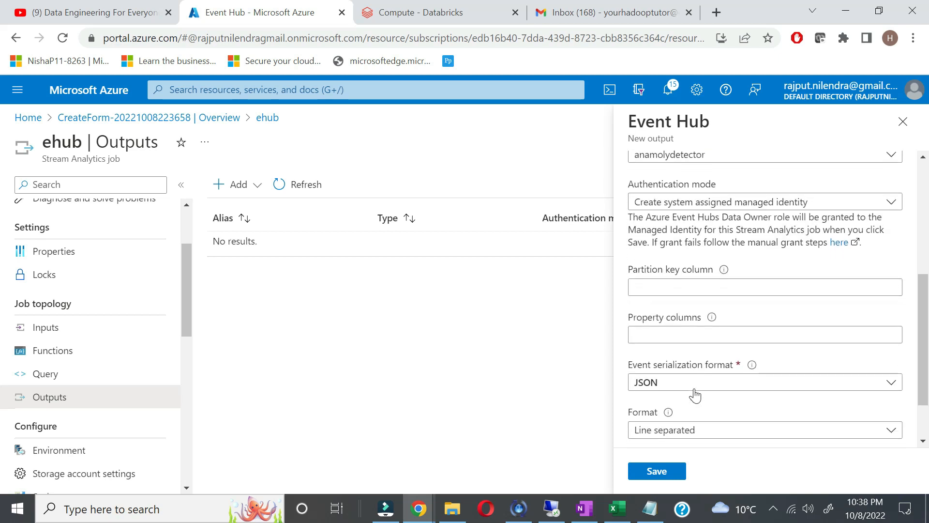
scroll(696, 394, down, 2)
click(658, 472)
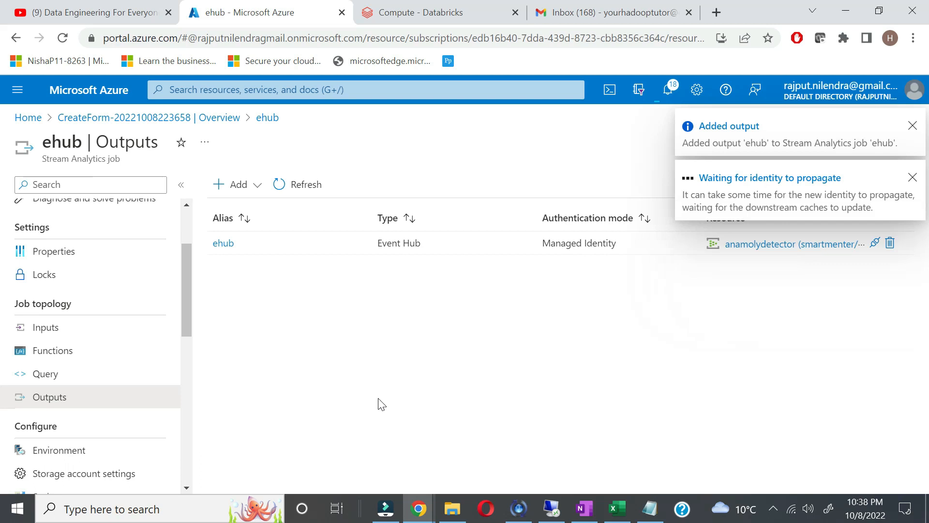
click(61, 384)
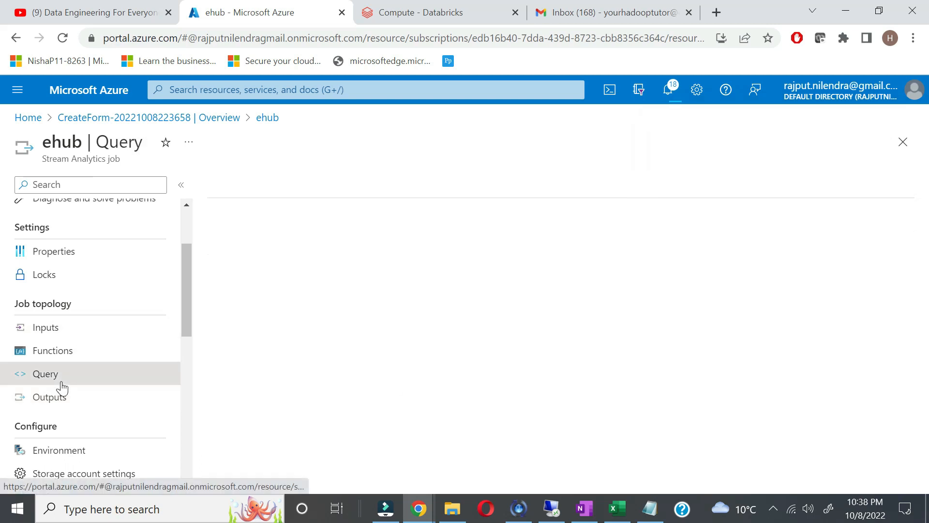
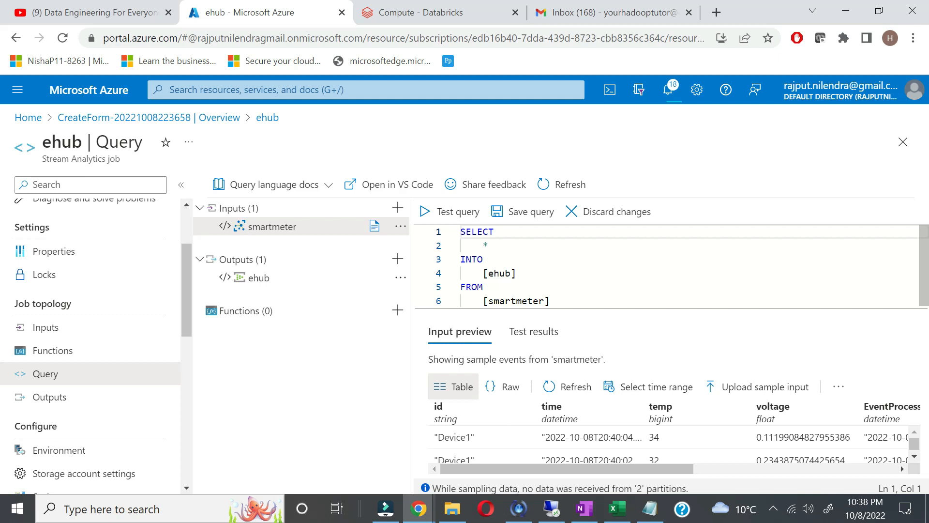
Step: Copy the anomaly-detection SQL query from OneNote's New Section 12, then return to Chrome
click(584, 513)
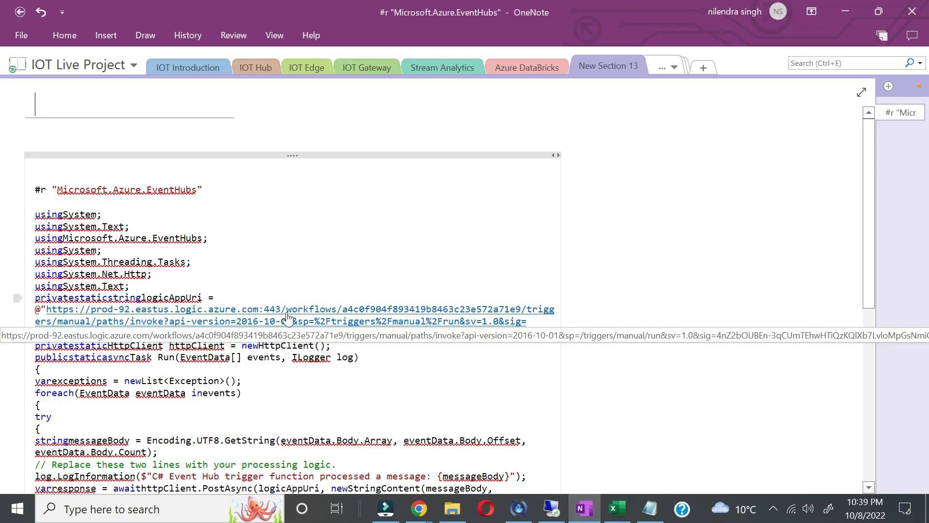
click(671, 71)
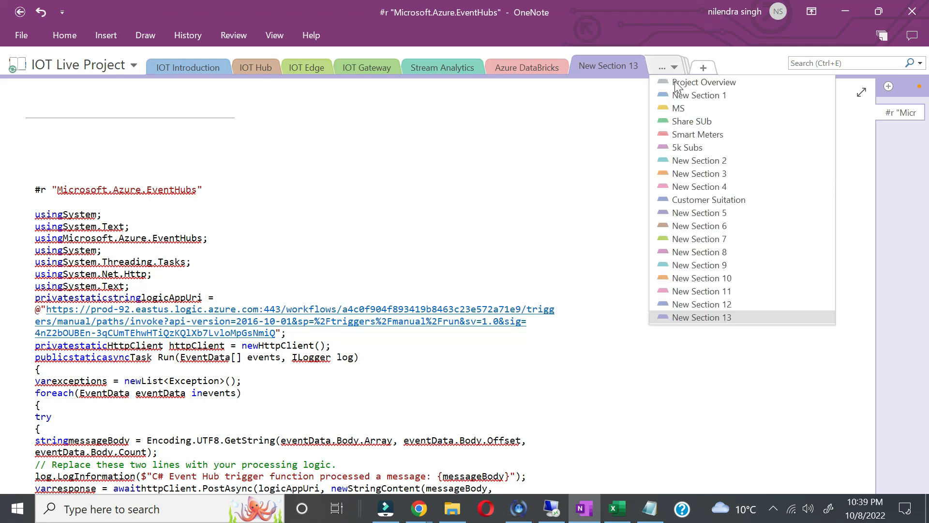
click(707, 306)
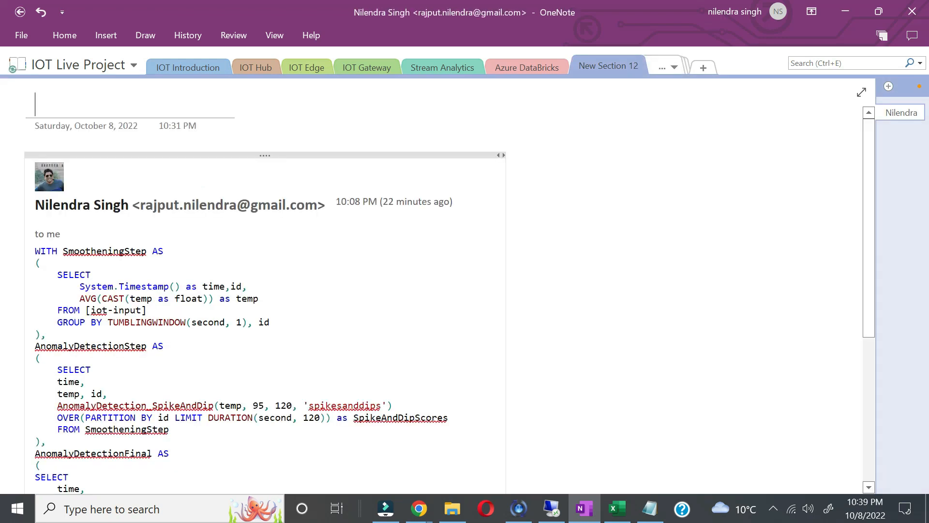
scroll(17, 322, down, 3)
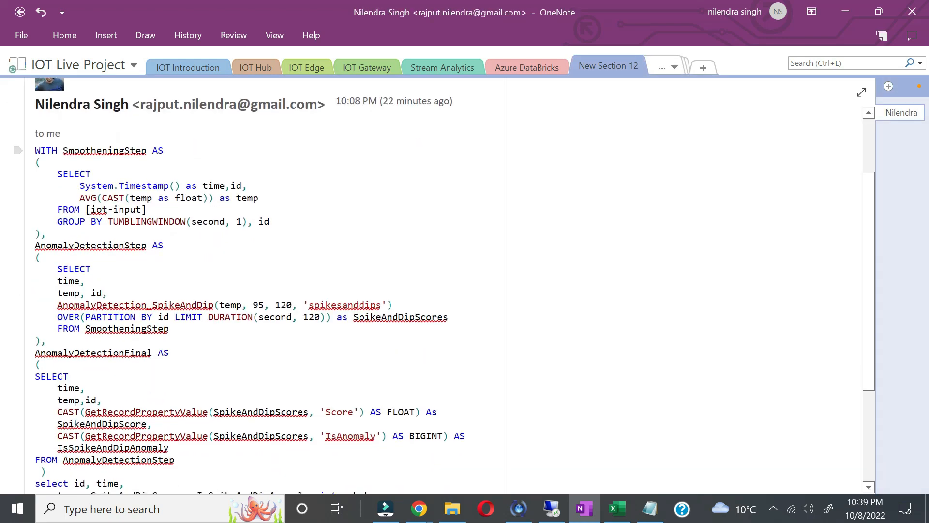
drag(35, 150, 165, 354)
scroll(161, 356, down, 4)
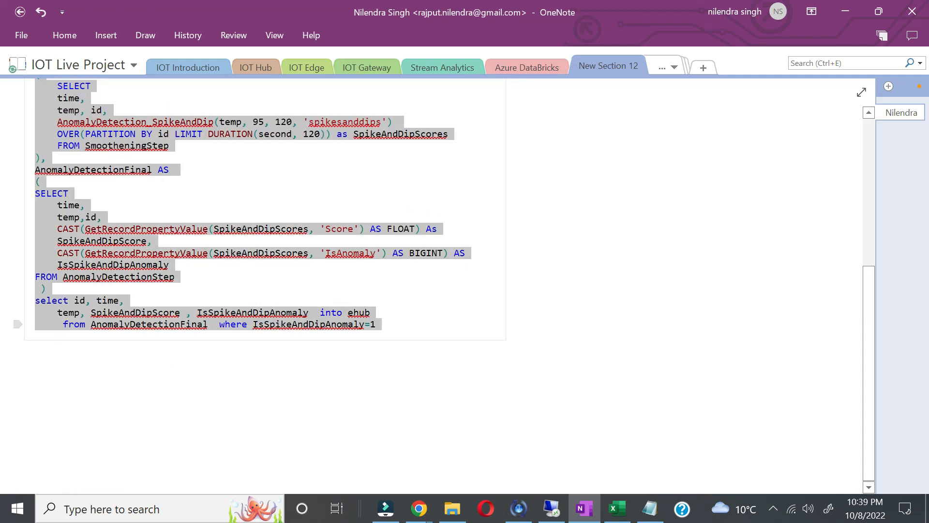
key(alt+Tab)
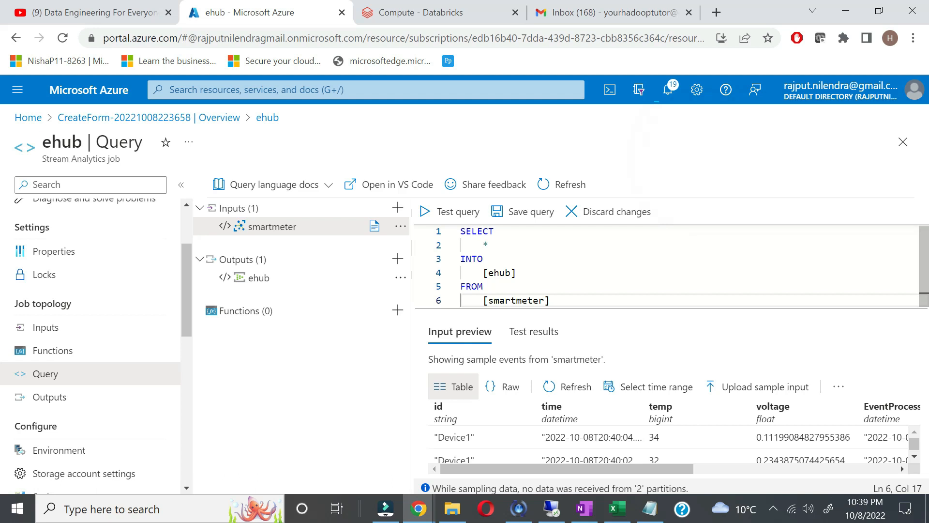
Step: Replace the ehub job's existing query with the pasted anomaly-detection query
key(ctrl+a)
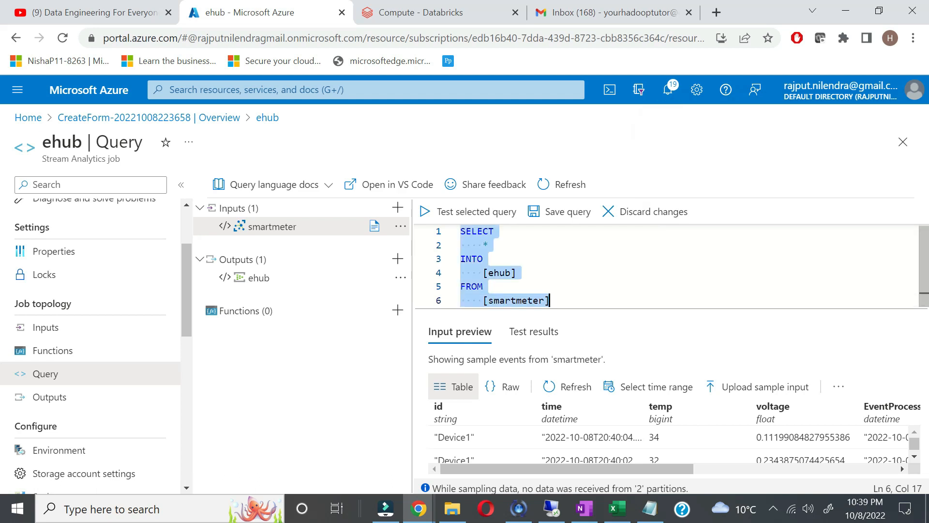
key(ctrl+v)
scroll(666, 266, up, 3)
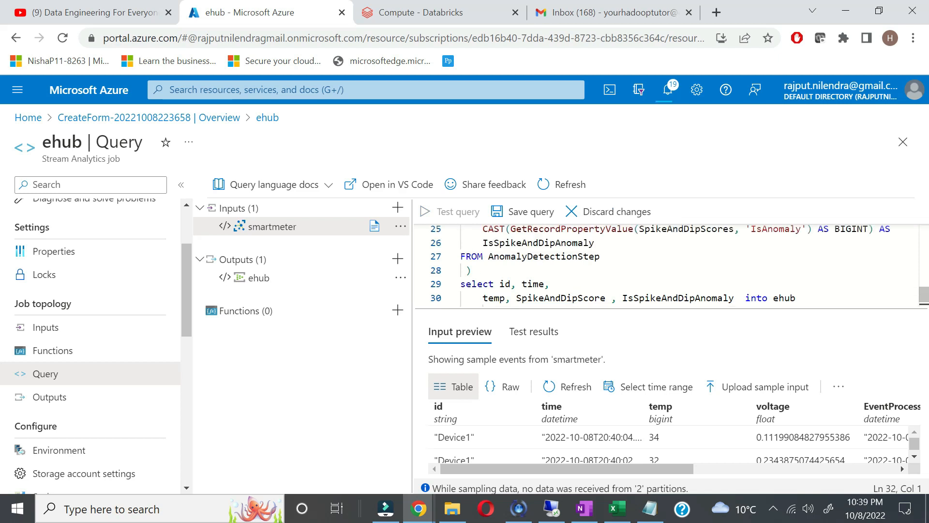
scroll(665, 266, up, 5)
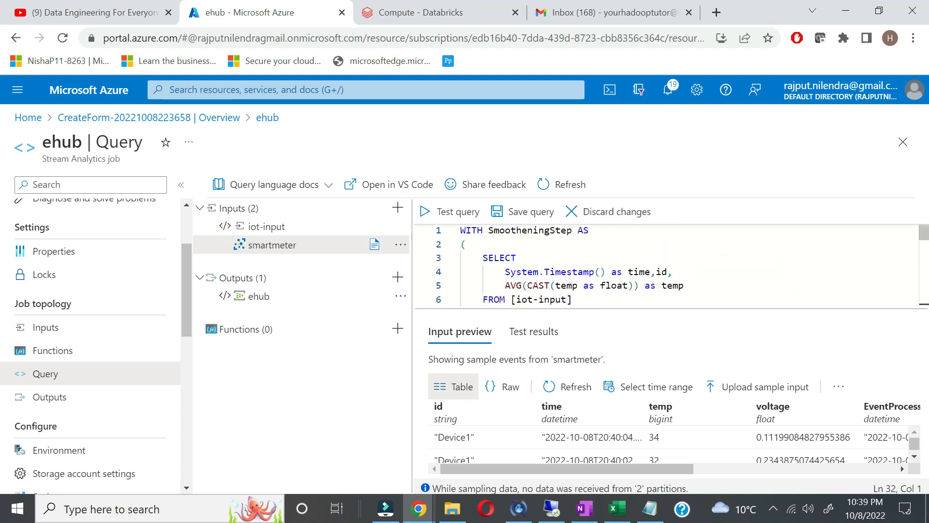
scroll(665, 267, down, 1)
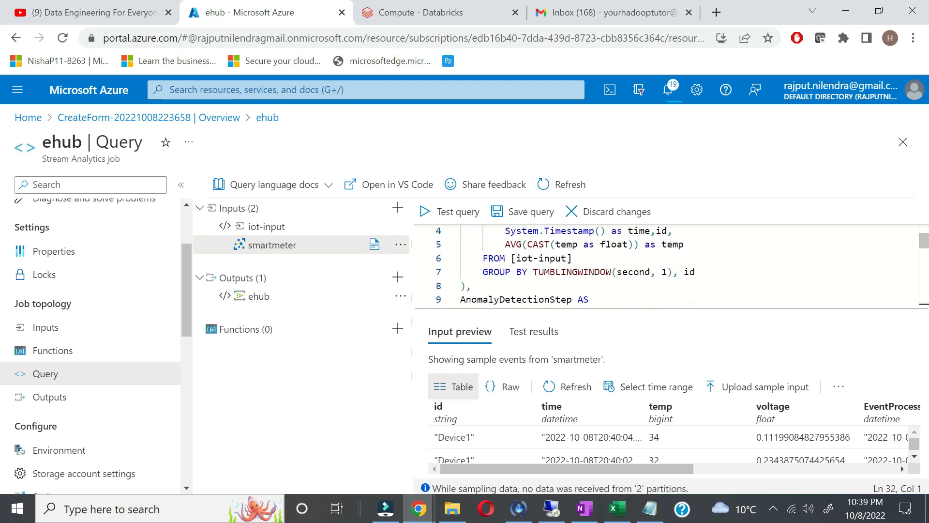
Step: Change the query's input source on line 6 from iot-input to smartmeter
drag(566, 258, 516, 258)
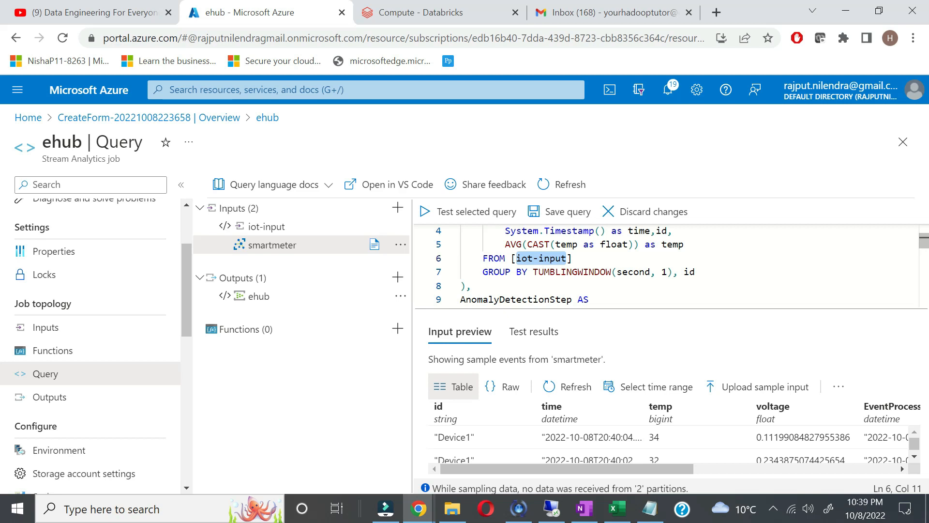
text(smartmeter)
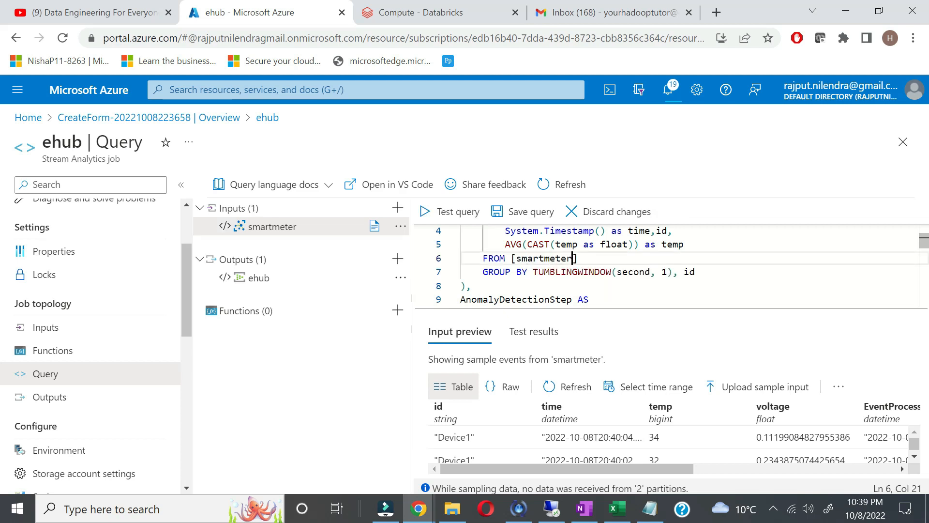
scroll(671, 265, down, 1)
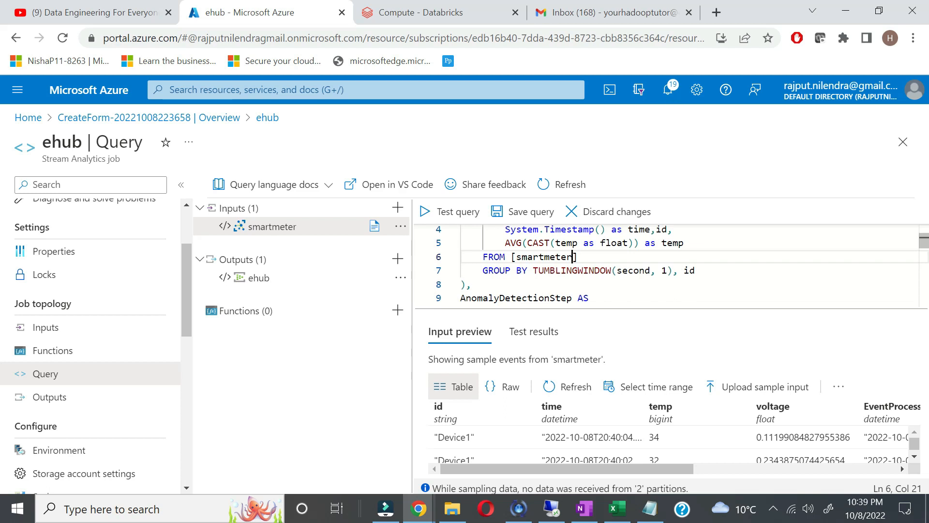
scroll(670, 265, down, 5)
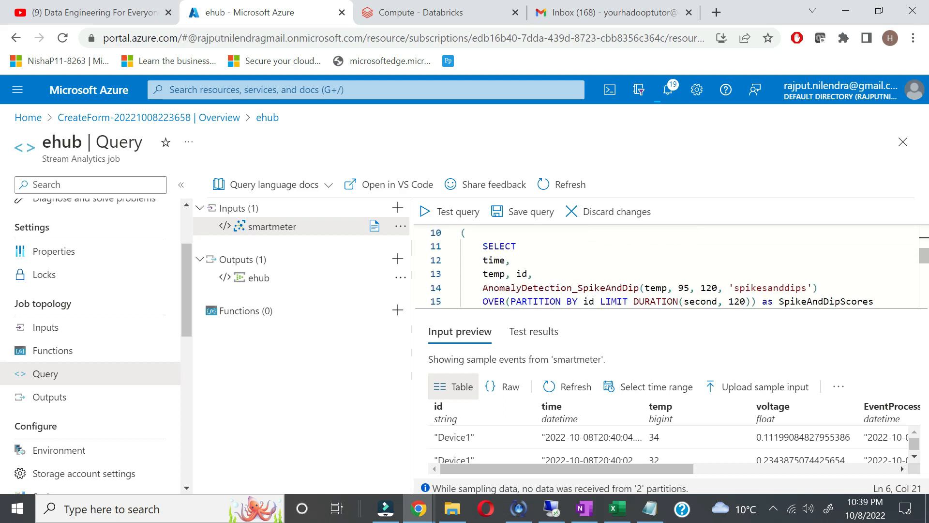
scroll(671, 265, down, 6)
scroll(671, 266, down, 5)
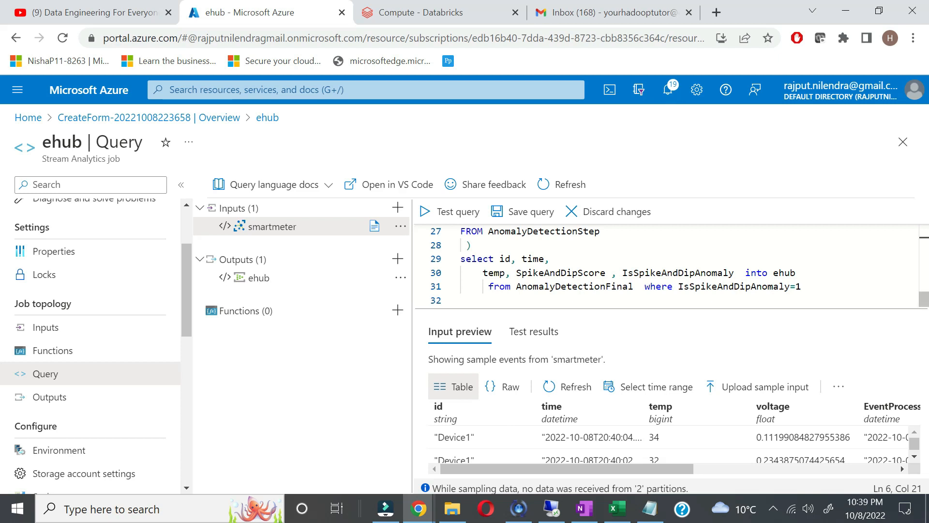
scroll(670, 265, up, 15)
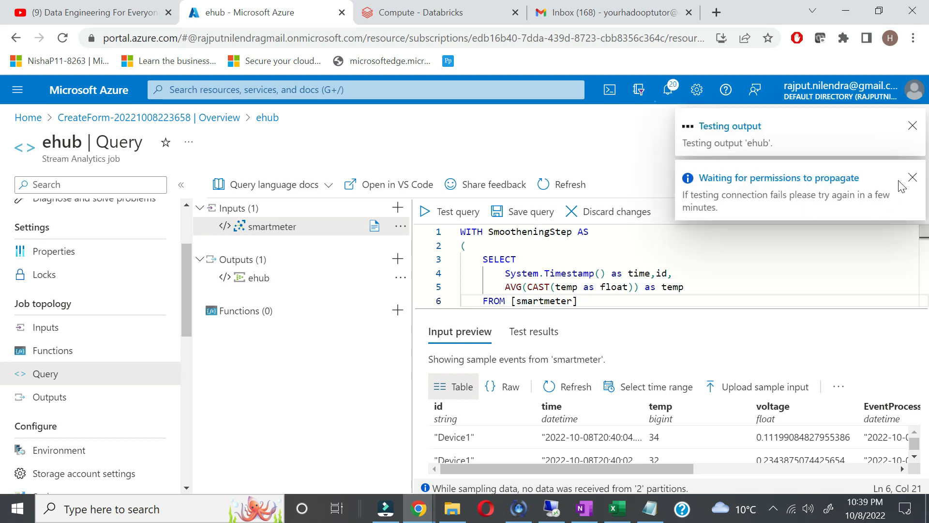
Step: Review the query's Timestamp, the float cast of temp, and the smartmeter input name
click(706, 286)
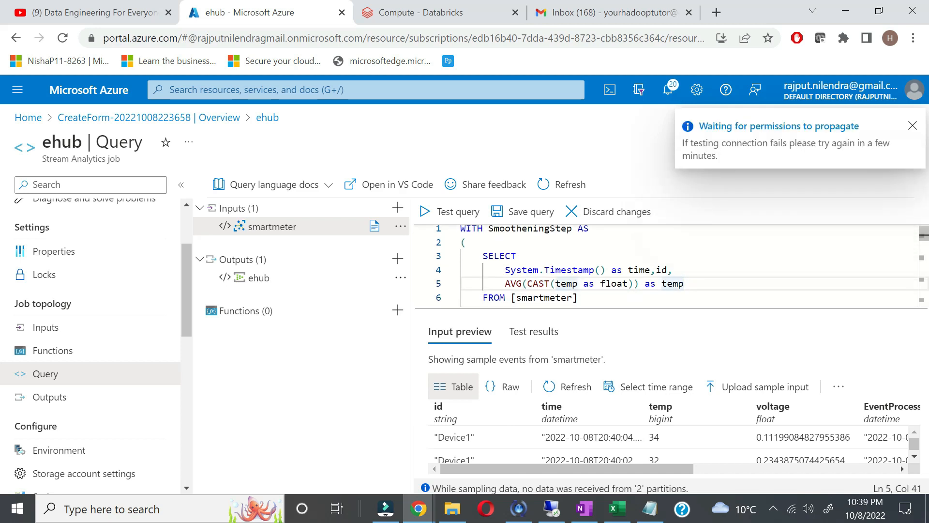
double_click(569, 270)
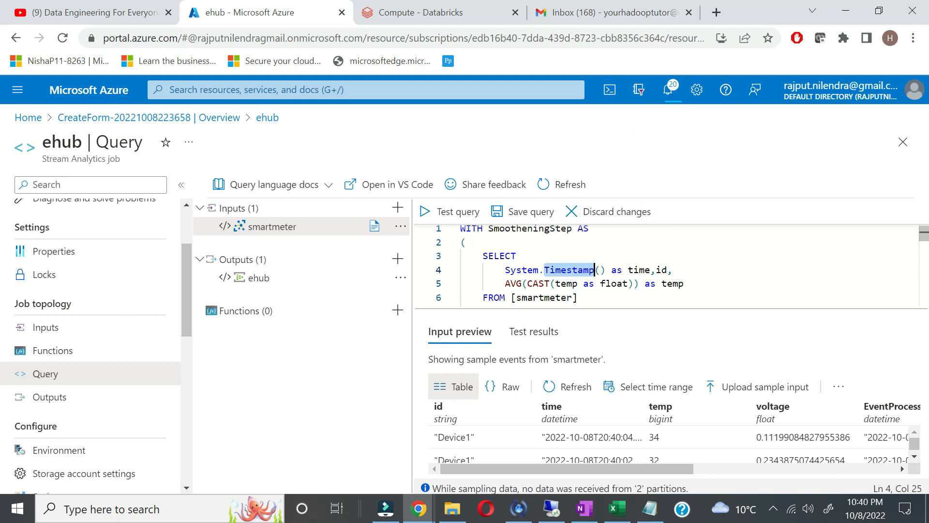
double_click(614, 284)
scroll(614, 283, down, 1)
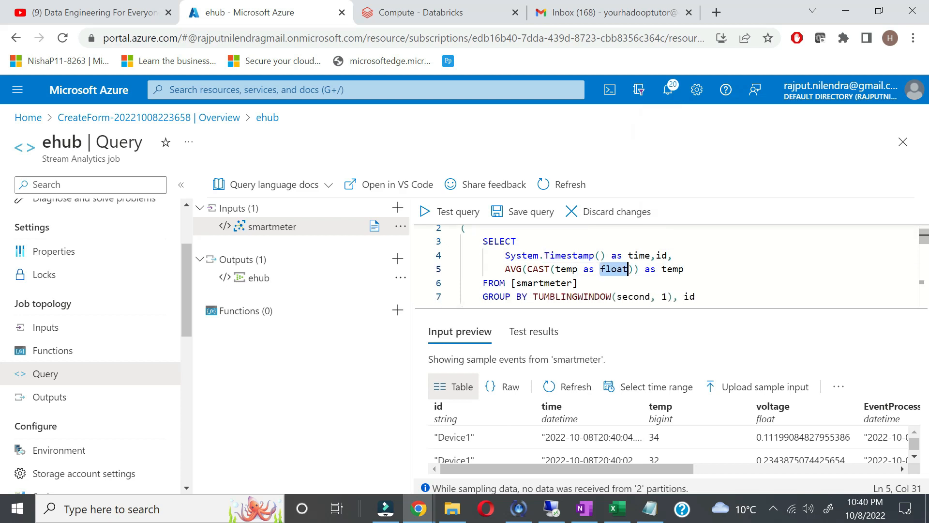
double_click(571, 283)
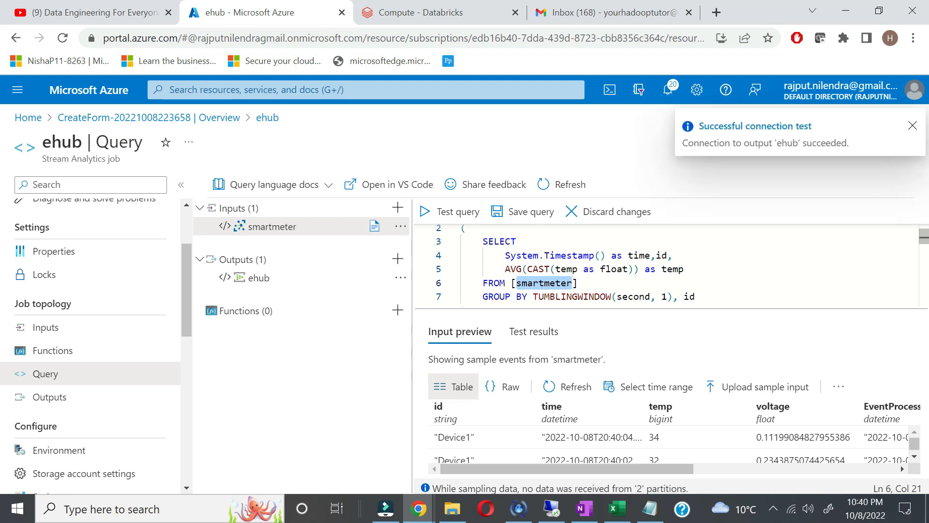
scroll(572, 283, down, 1)
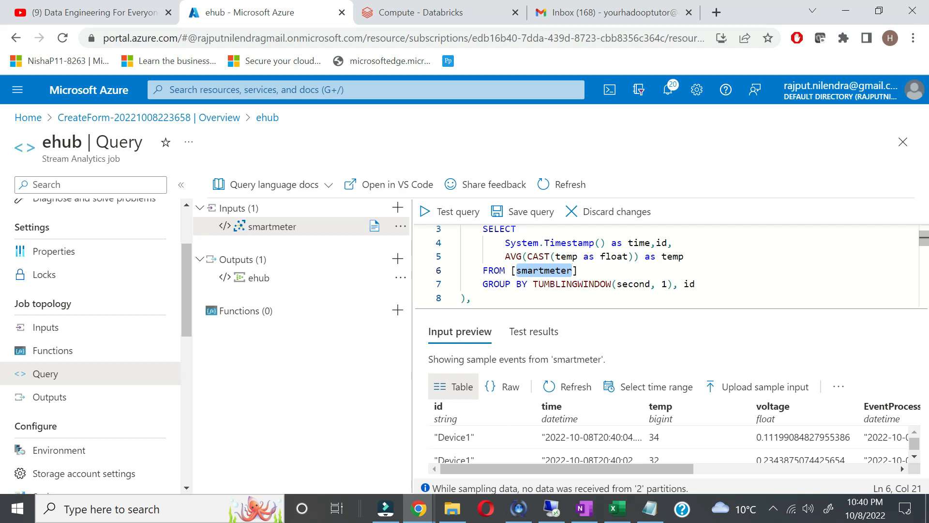
Step: Change the TUMBLINGWINDOW size from 1 to 30 seconds
click(668, 284)
key(BackSpace)
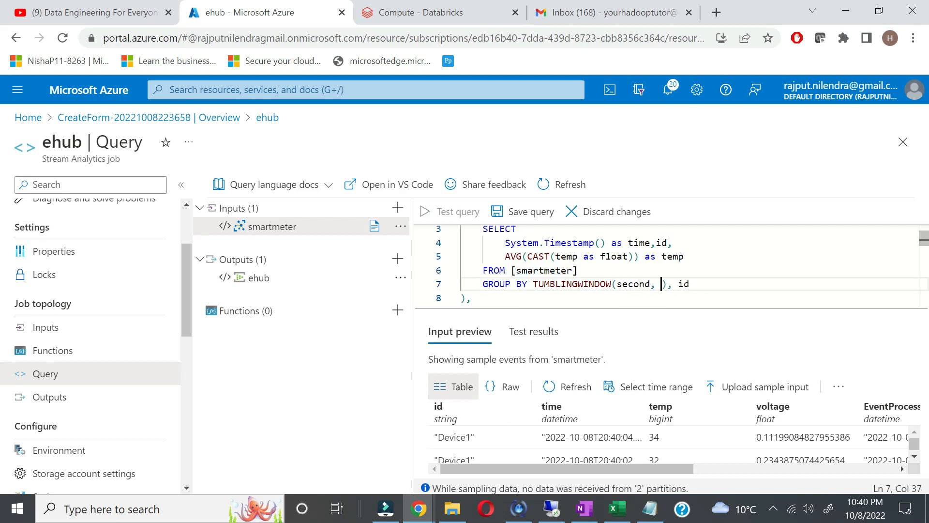
text(30)
key(End)
scroll(668, 265, down, 1)
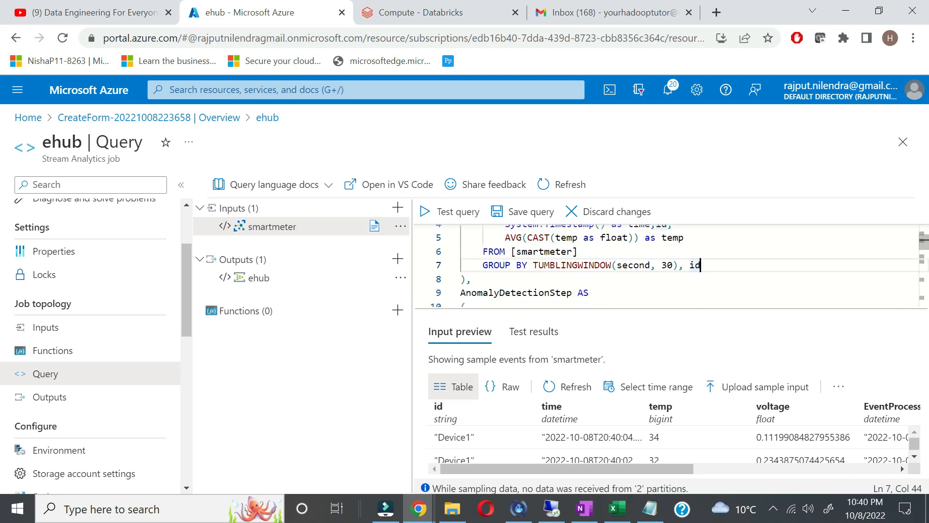
scroll(668, 265, down, 2)
scroll(668, 265, up, 1)
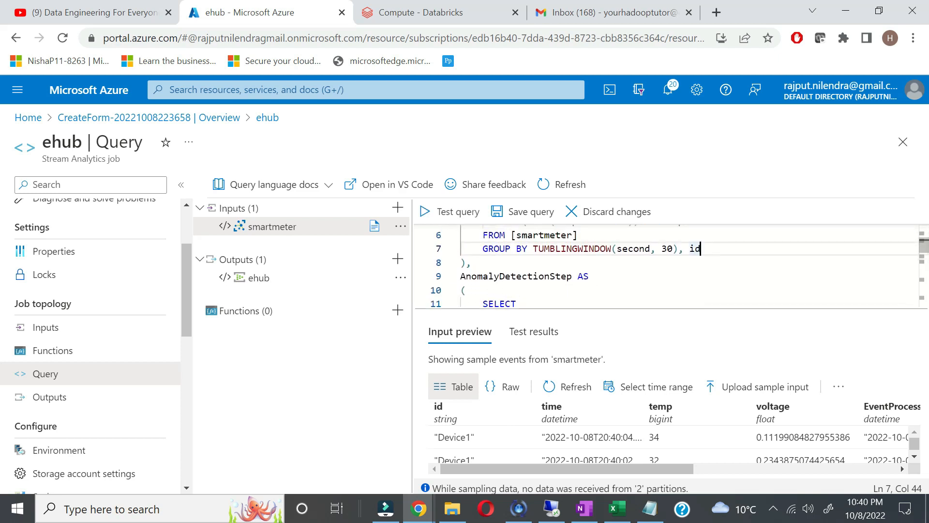
scroll(667, 265, up, 2)
scroll(668, 265, down, 3)
scroll(668, 265, down, 1)
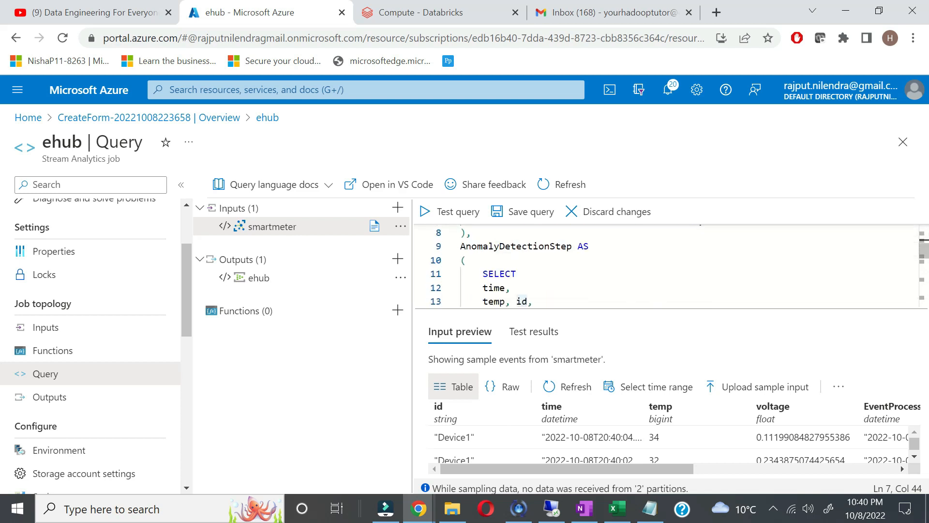
scroll(668, 265, down, 2)
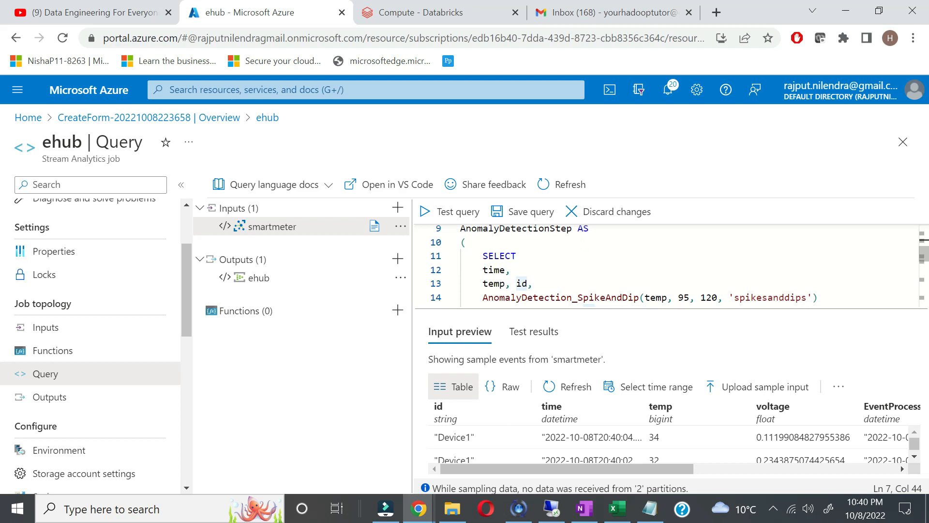
scroll(667, 265, down, 1)
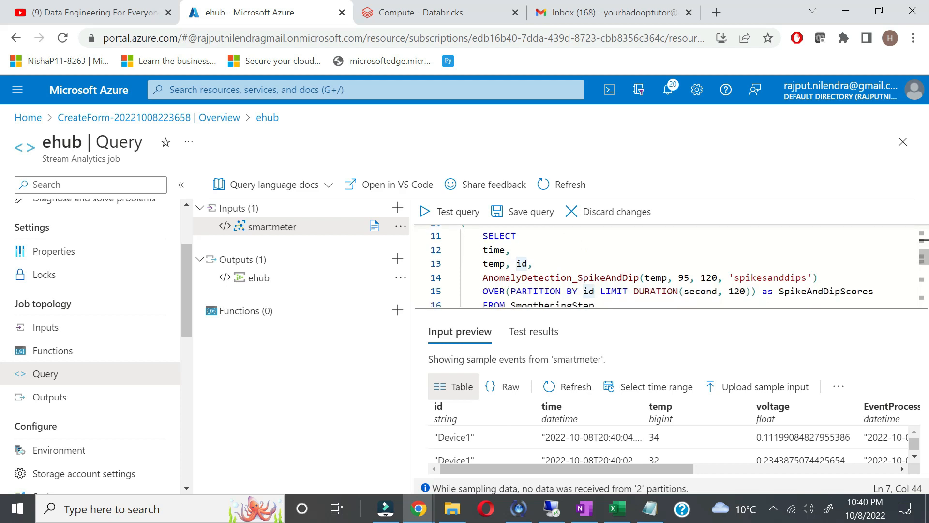
double_click(572, 277)
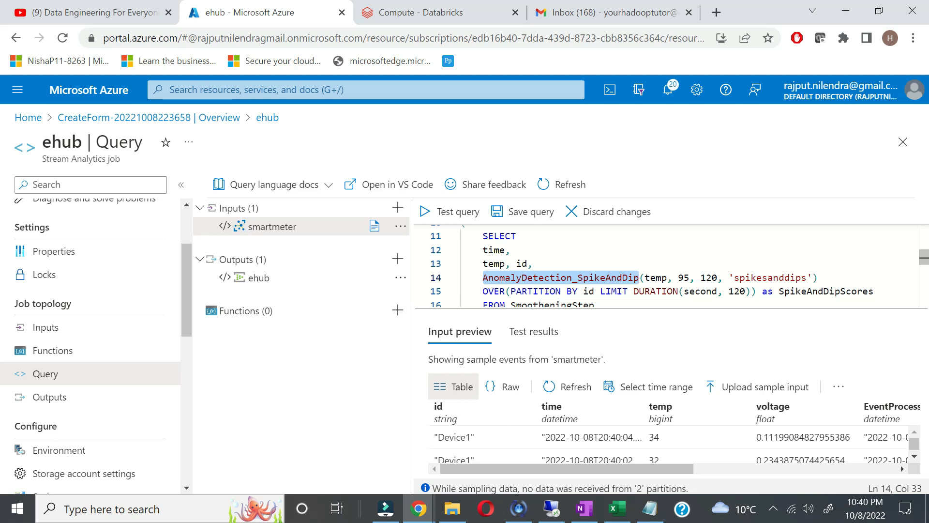
scroll(668, 266, up, 1)
scroll(668, 266, down, 1)
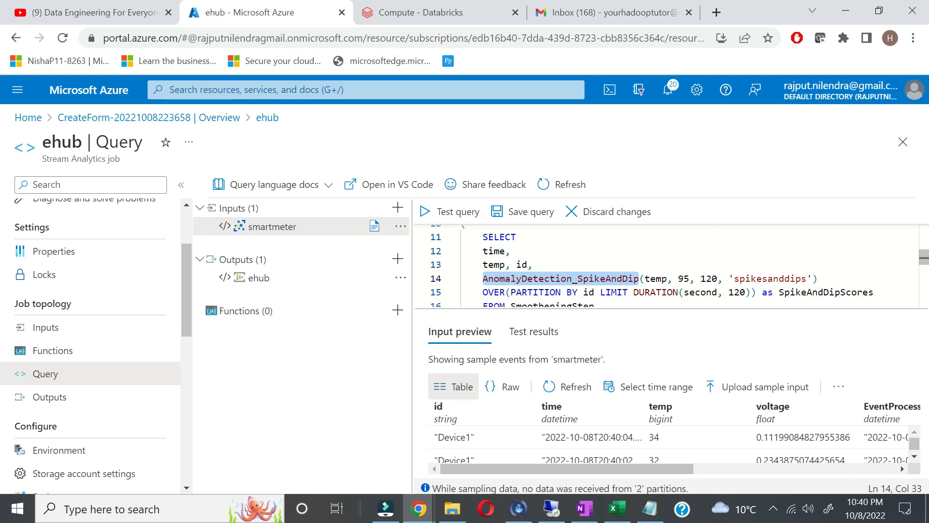
drag(673, 279, 723, 279)
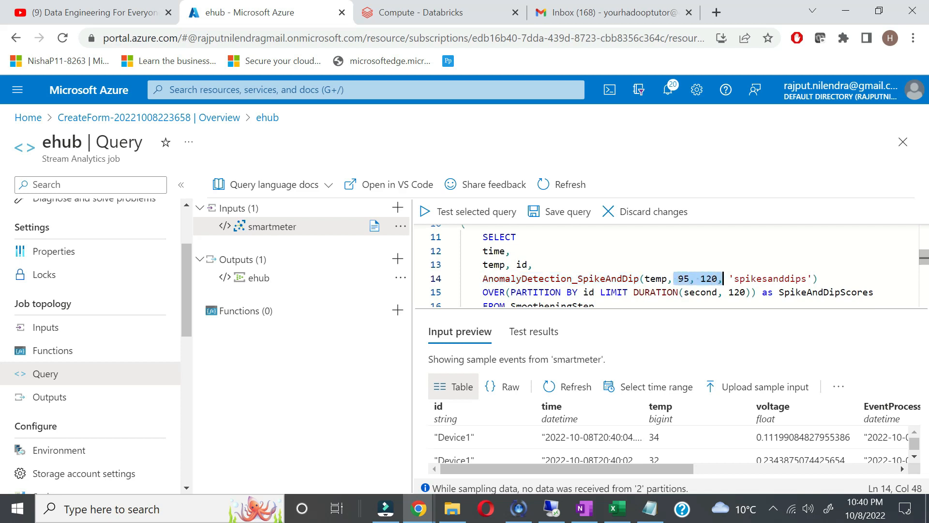
double_click(771, 279)
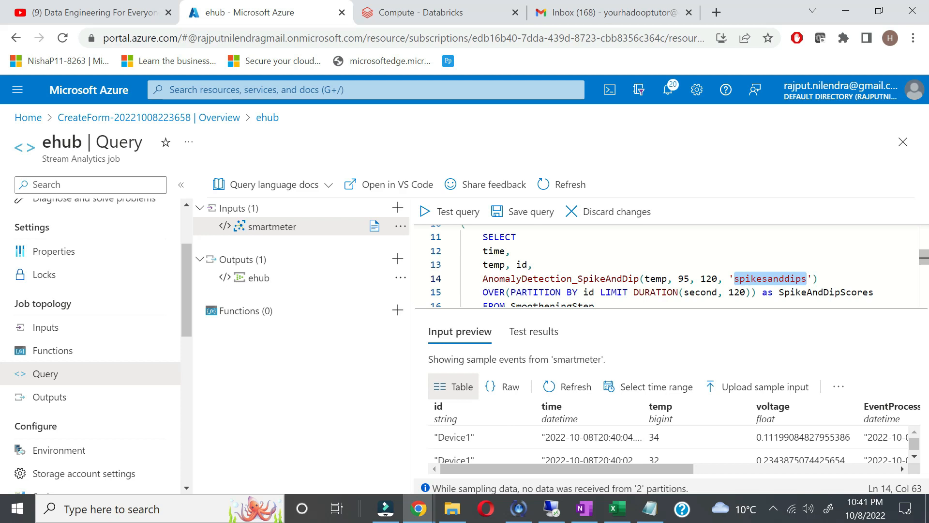
scroll(668, 267, down, 1)
scroll(668, 266, down, 2)
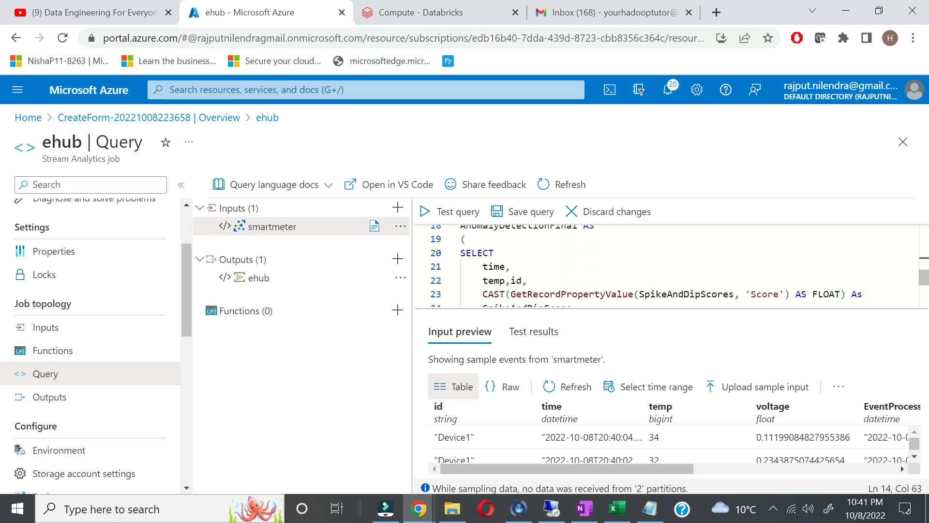
scroll(668, 266, down, 1)
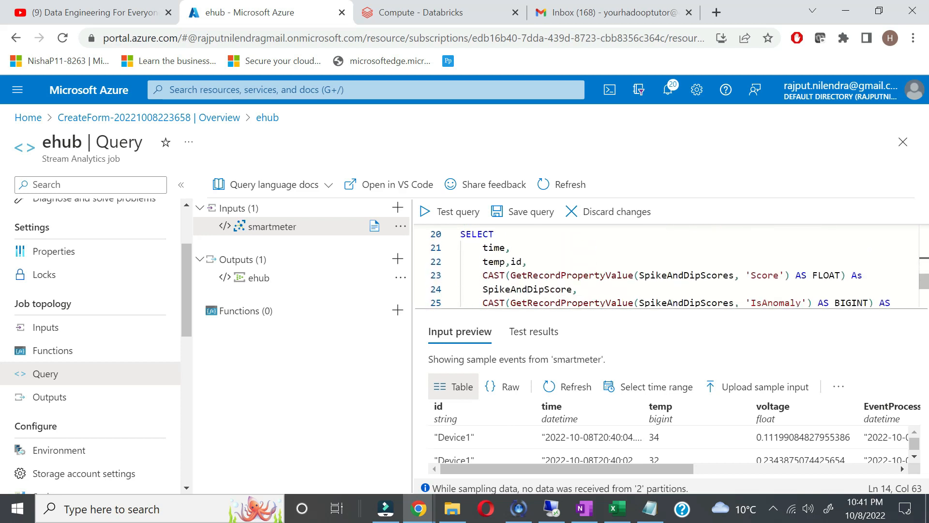
scroll(668, 266, down, 1)
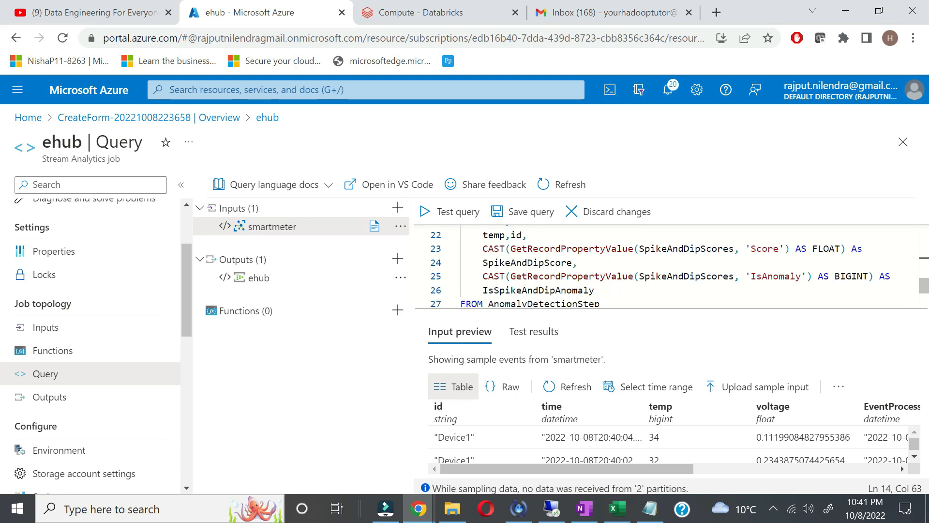
scroll(668, 266, down, 1)
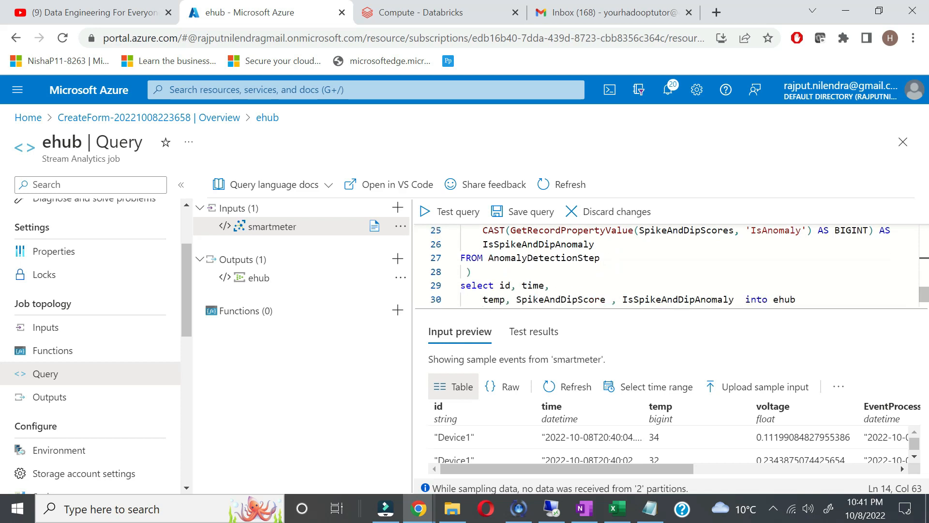
double_click(571, 258)
scroll(571, 261, up, 2)
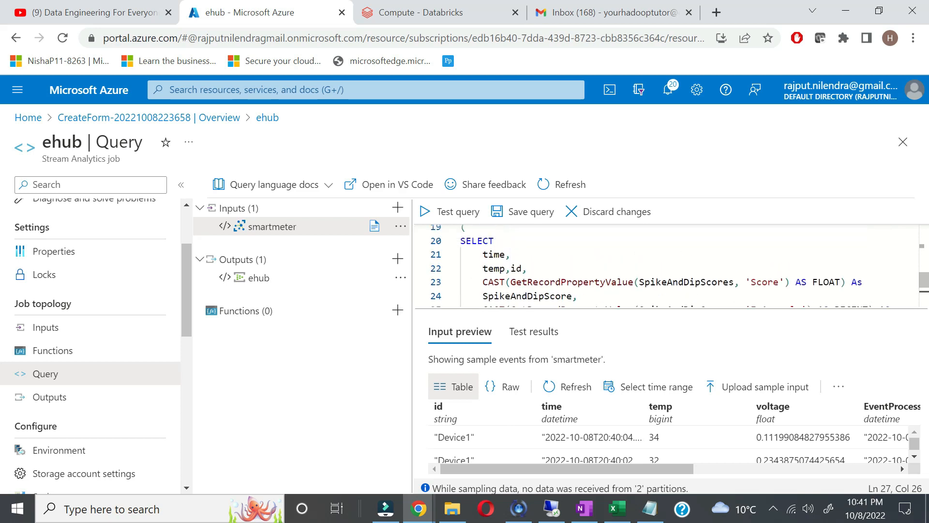
click(767, 282)
scroll(668, 266, down, 1)
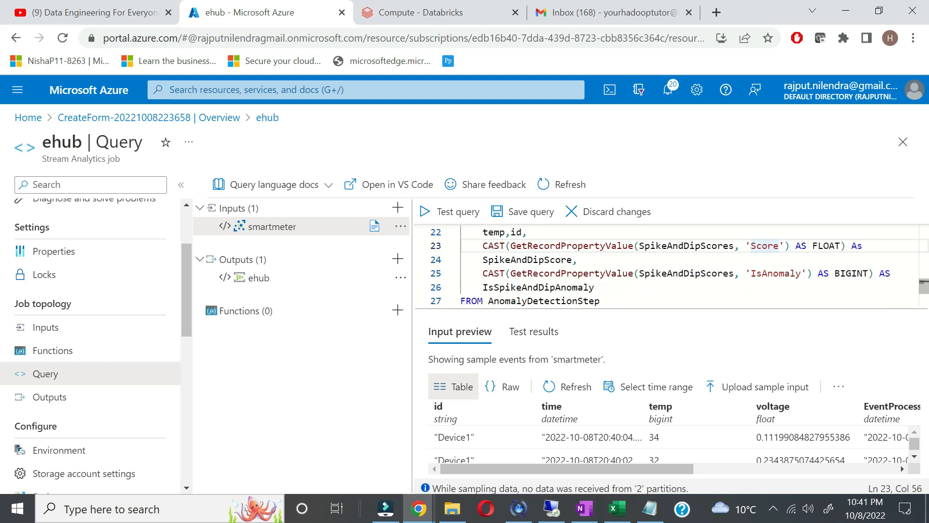
double_click(776, 273)
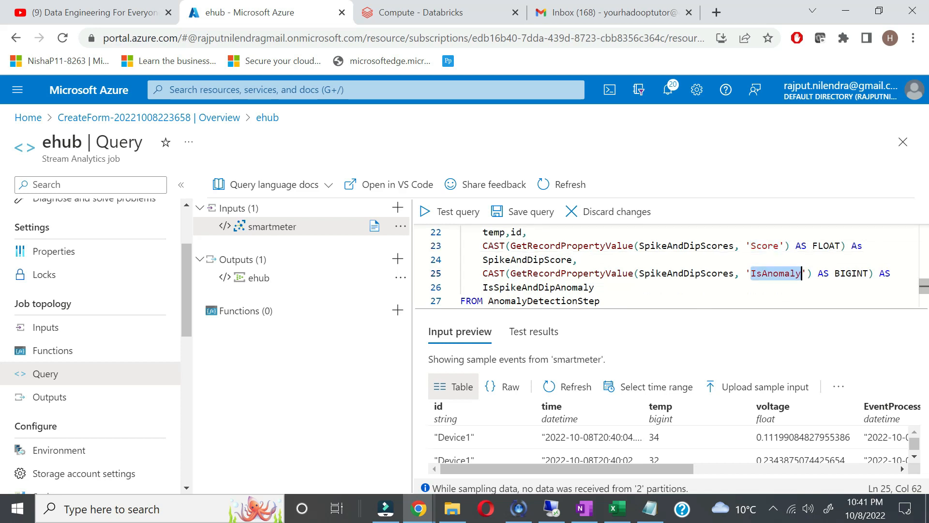
scroll(677, 266, down, 1)
scroll(667, 266, down, 2)
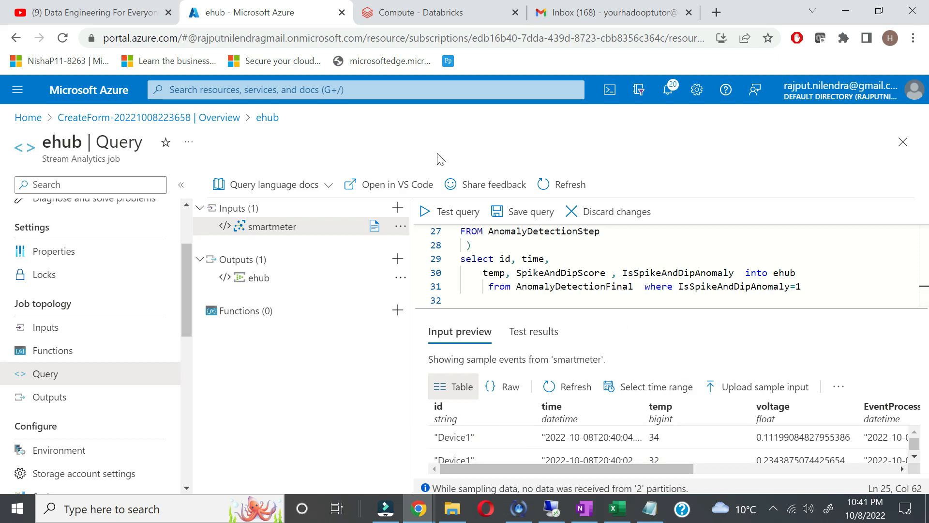
Step: Test the query, then change the anomaly filter from 1 to 0 and test again
click(449, 212)
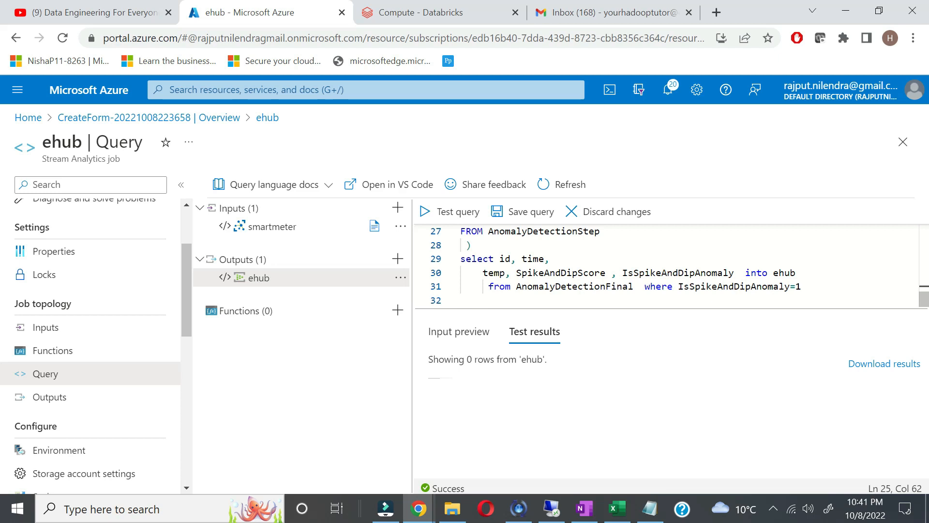
click(803, 287)
key(BackSpace)
text(0)
click(550, 259)
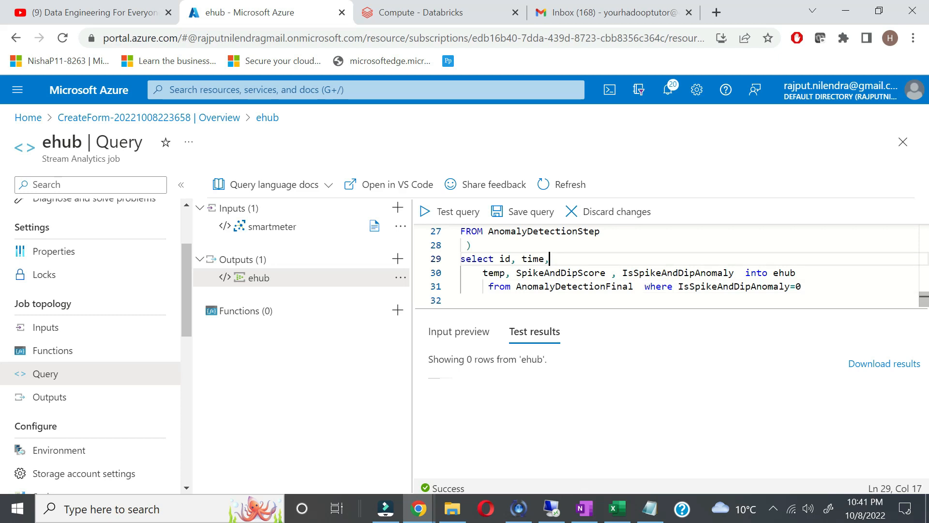
click(440, 211)
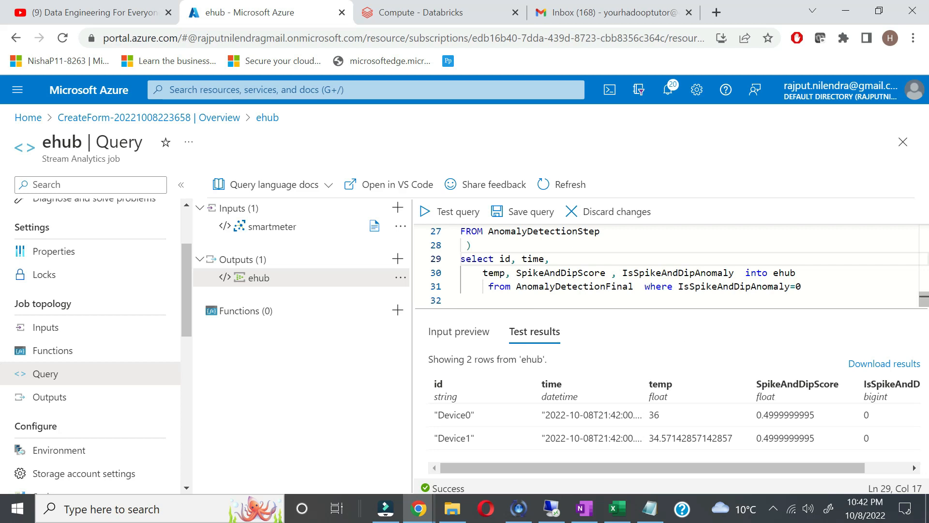
Step: Save the query with the filter at 1, then set it back to 0 and save again
click(802, 287)
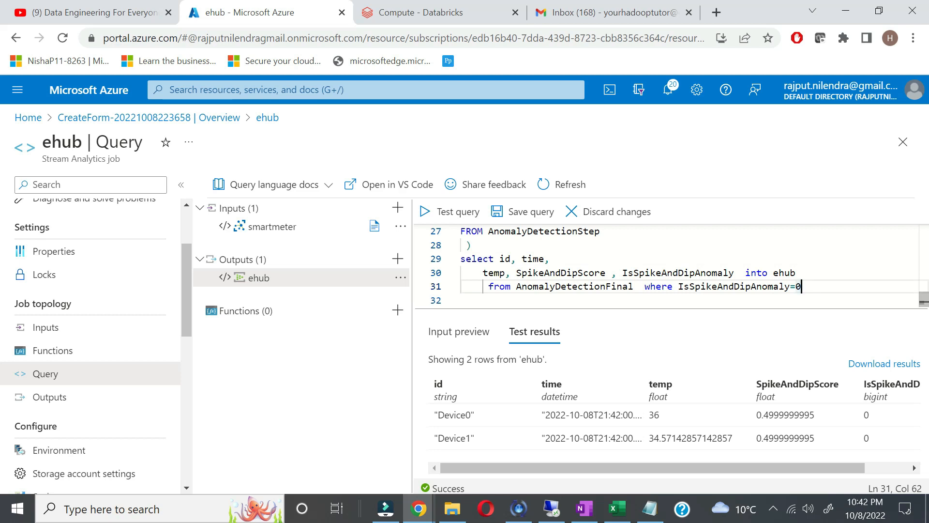
key(BackSpace)
text(1)
click(524, 214)
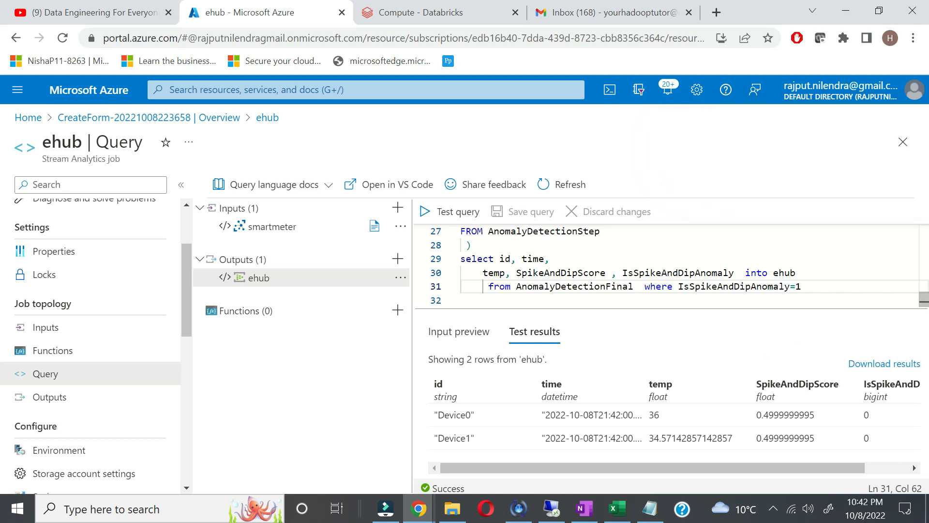
key(BackSpace)
text(0)
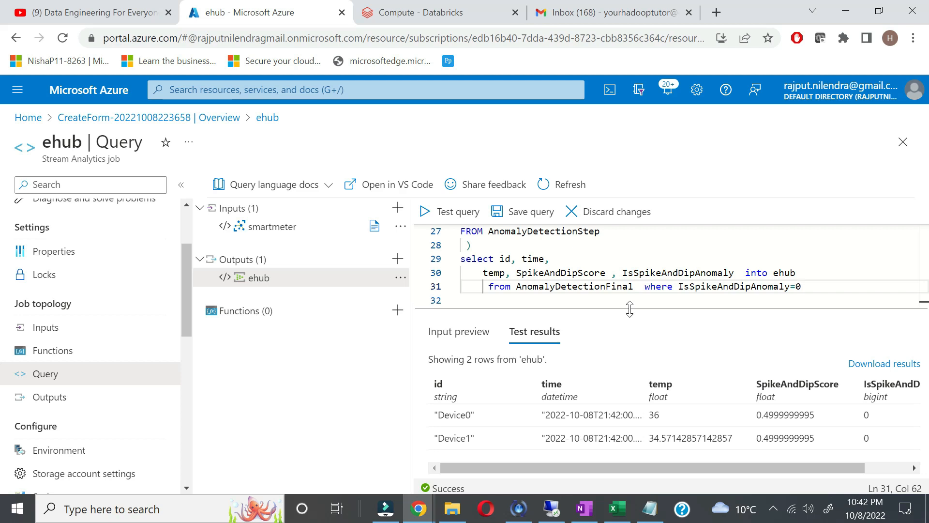
click(526, 219)
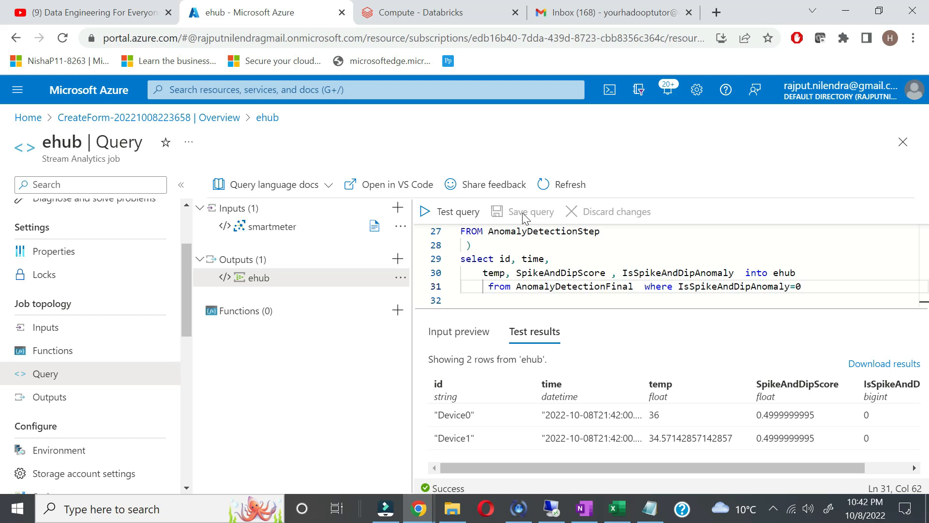
scroll(60, 227, up, 3)
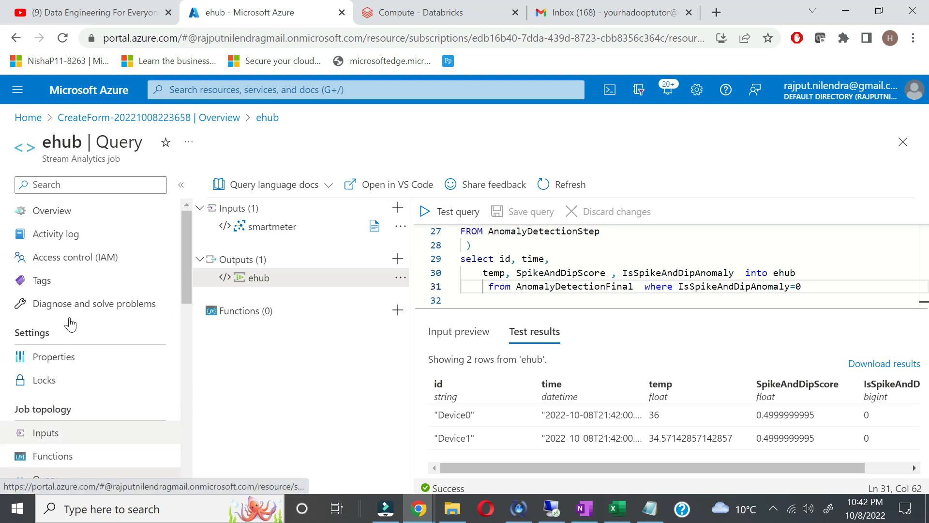
Step: Start the ehub job from its Overview, refreshing past the input warning first
click(59, 211)
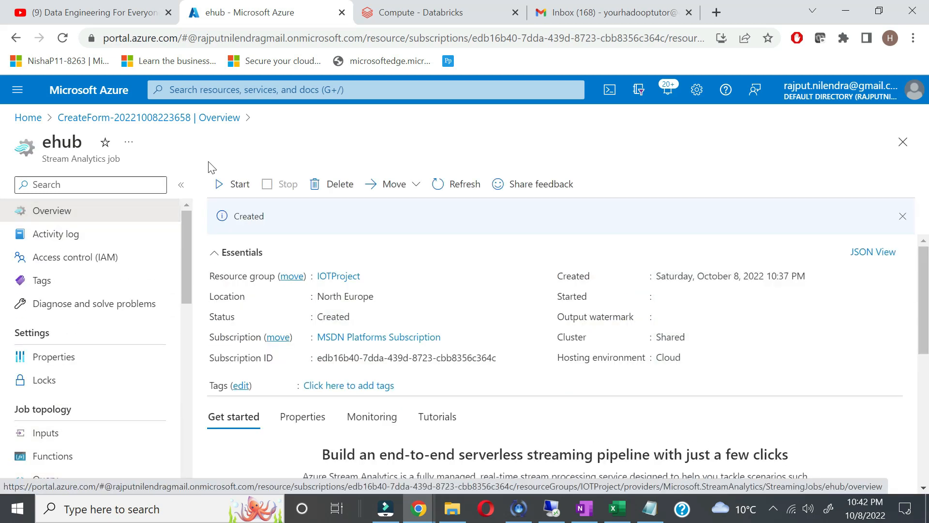
click(237, 193)
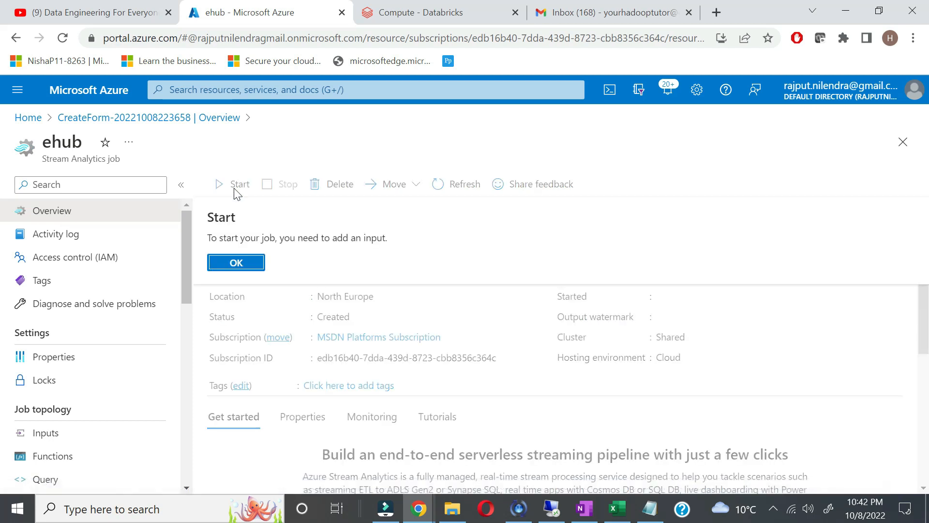
click(238, 265)
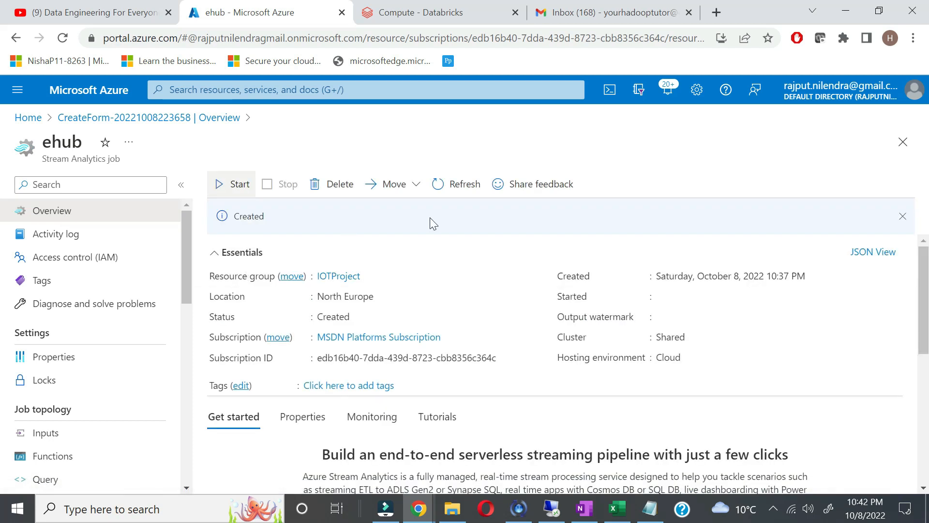
click(457, 188)
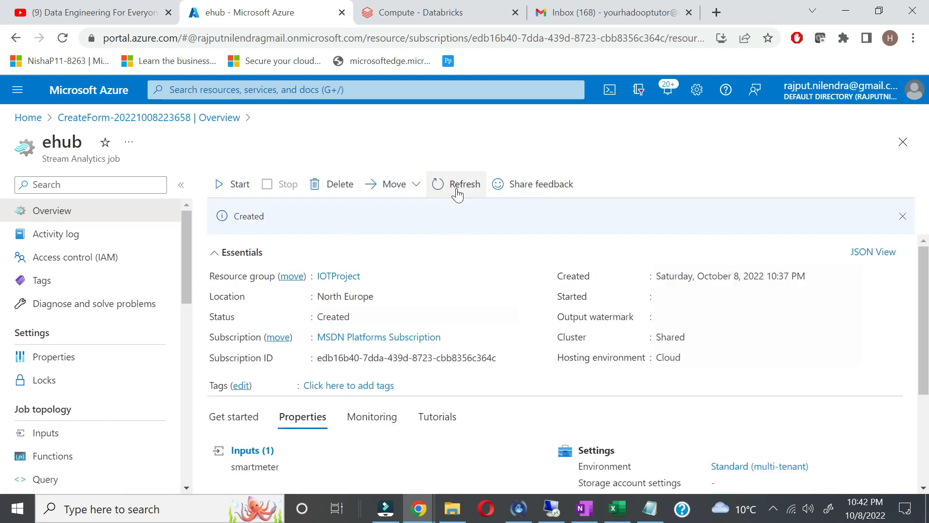
click(236, 185)
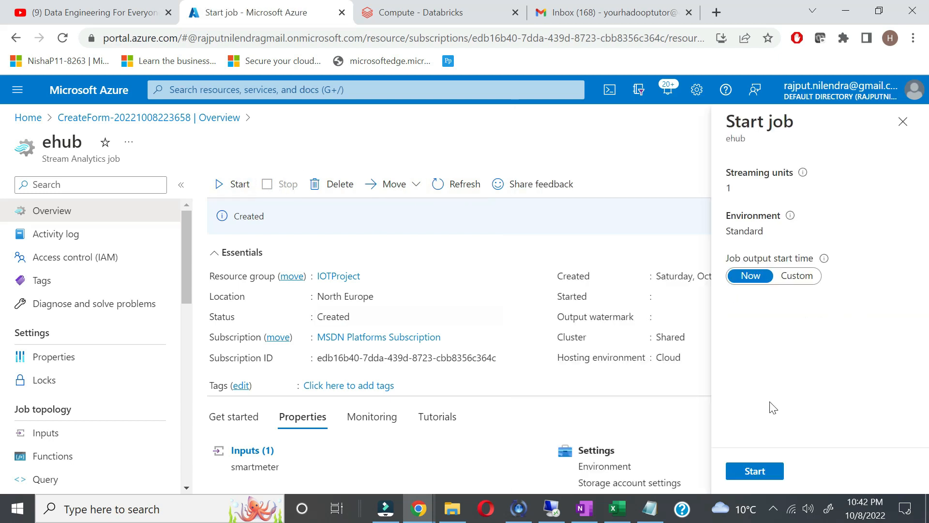
click(752, 474)
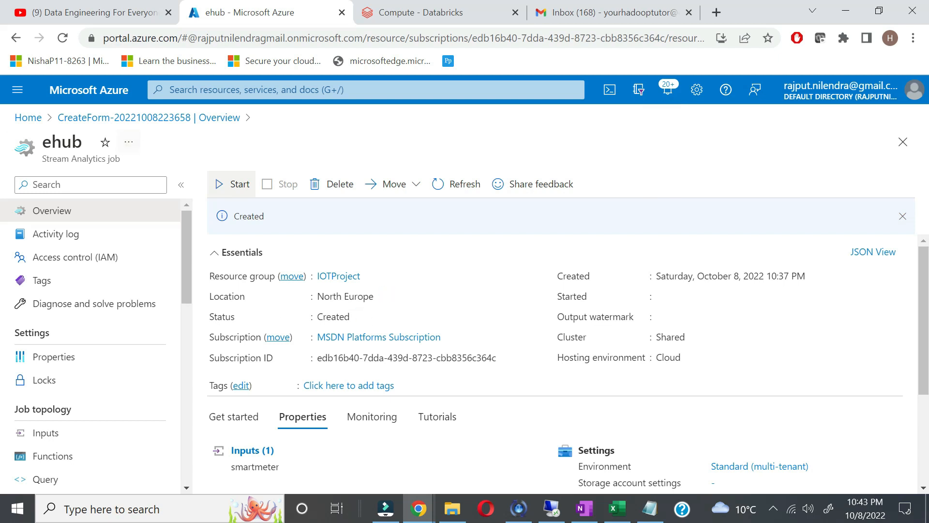
Step: Open the IOTProject resource group in a new portal tab, briefly checking the ehub job
middle_click(21, 116)
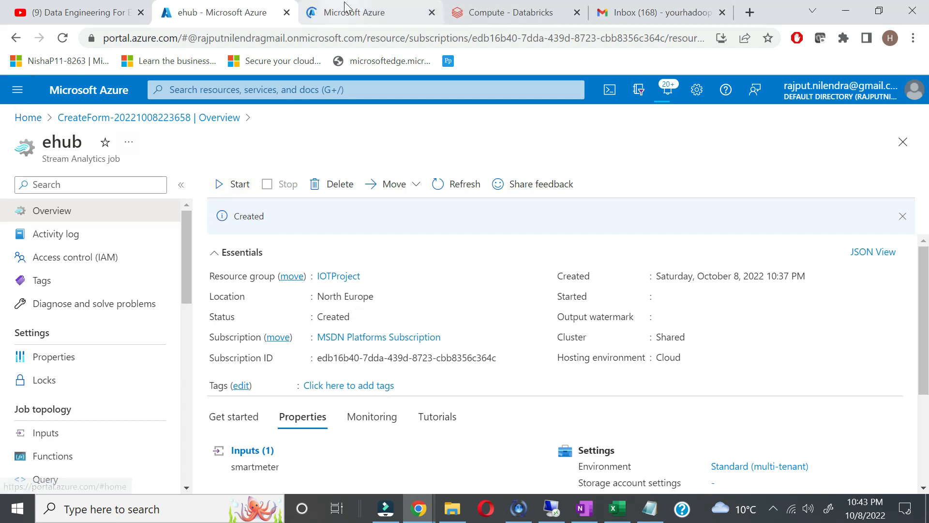
click(345, 9)
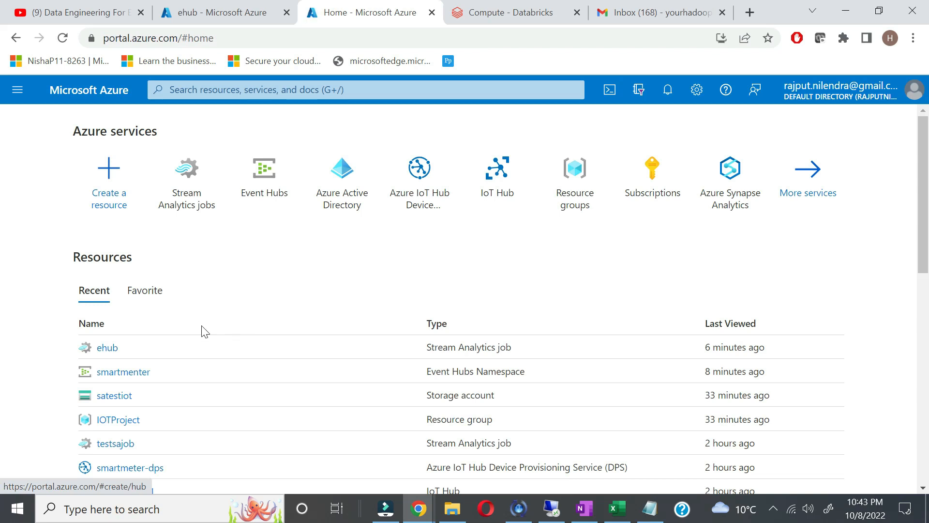
scroll(113, 403, down, 3)
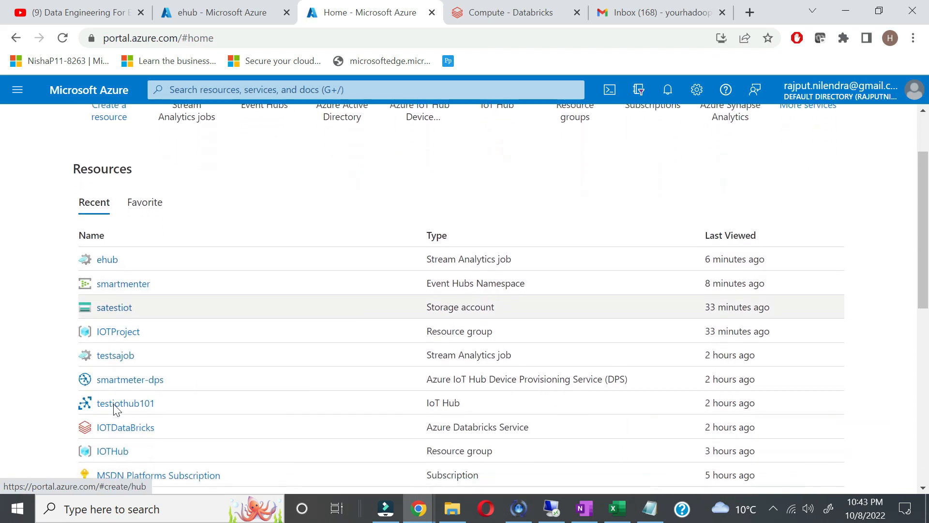
scroll(113, 407, up, 1)
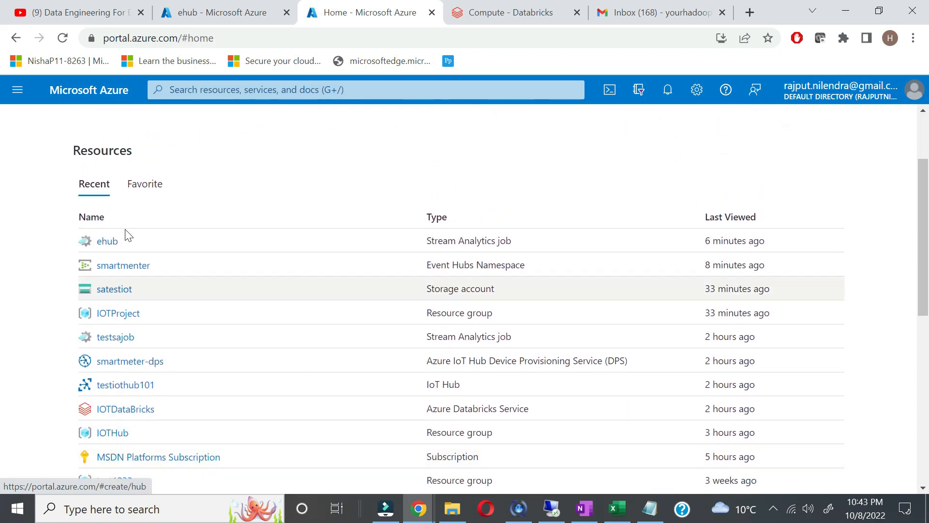
click(118, 314)
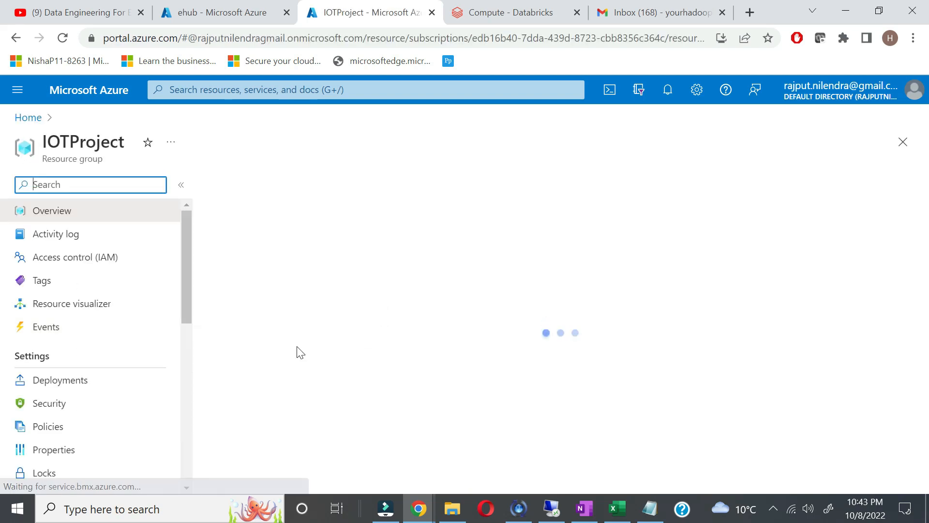
scroll(388, 419, down, 3)
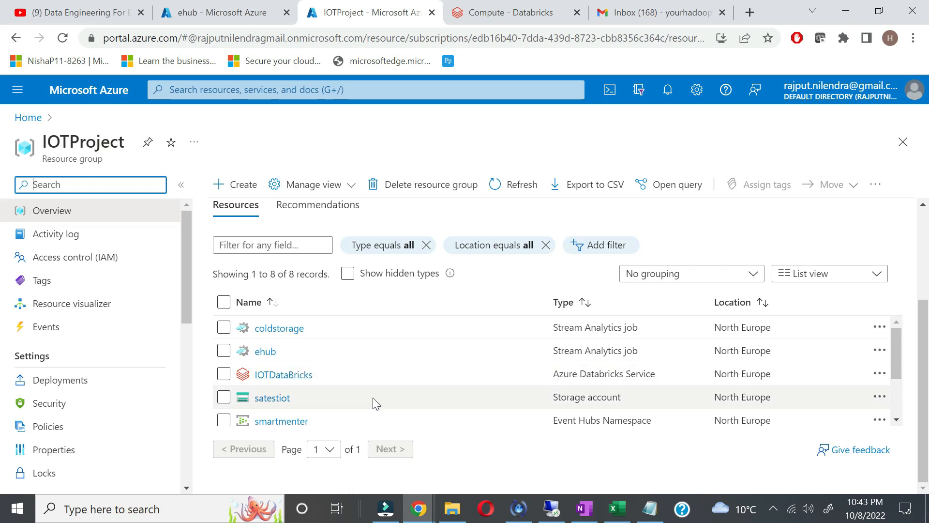
click(227, 12)
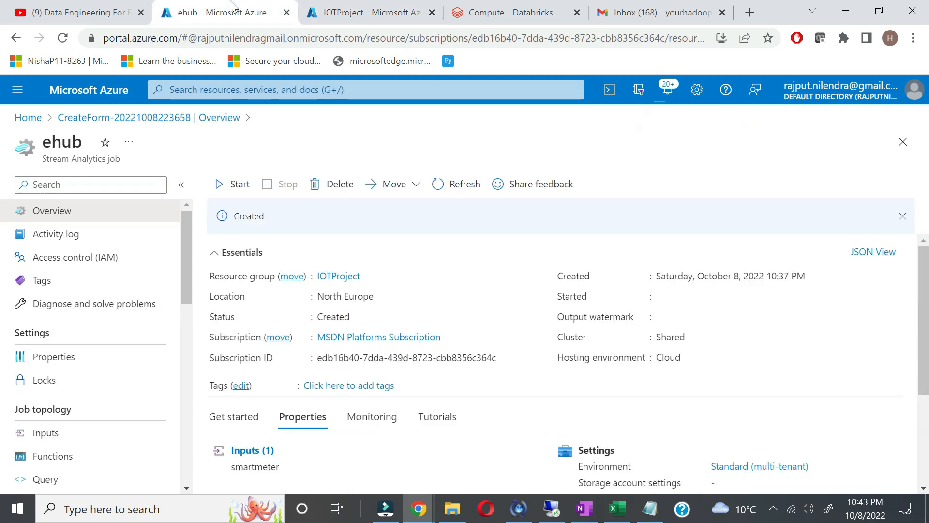
click(380, 20)
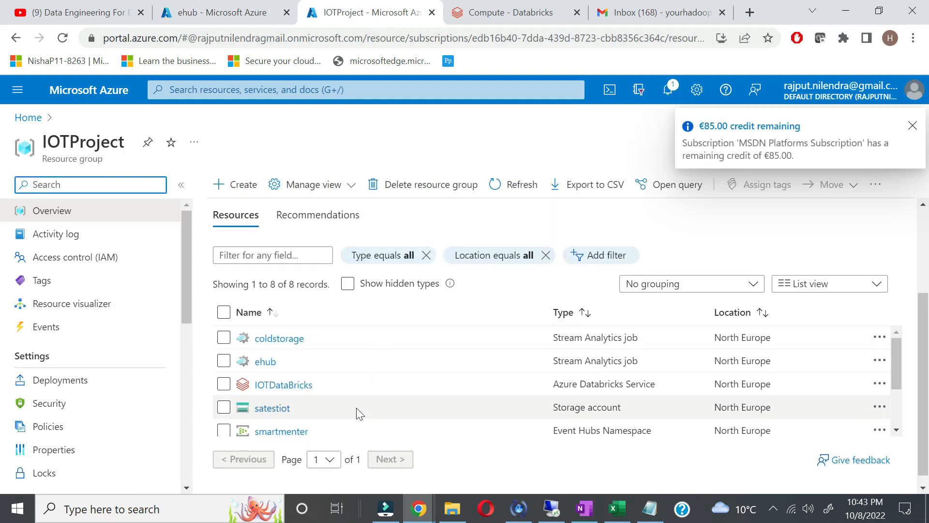
Step: Open the anamolydetector event hub from the smartmenter namespace's Event Hubs list
click(272, 432)
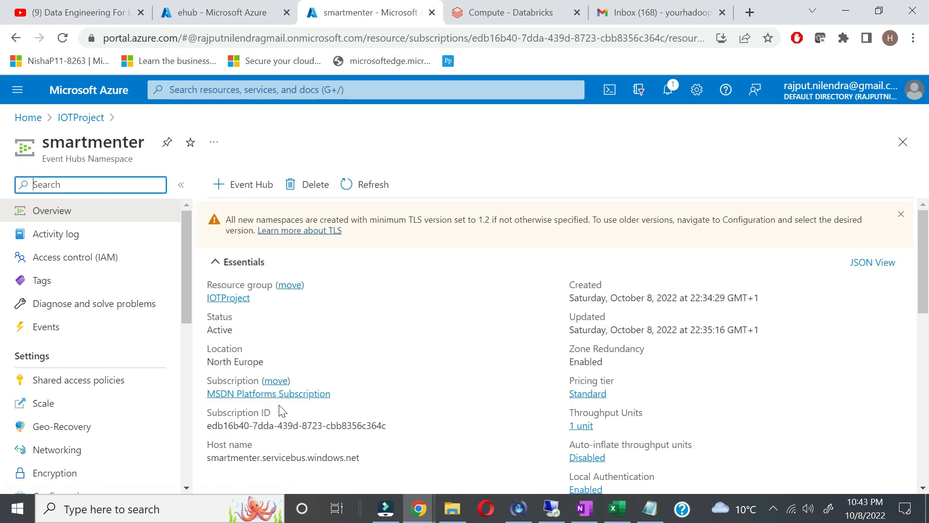
scroll(272, 384, down, 5)
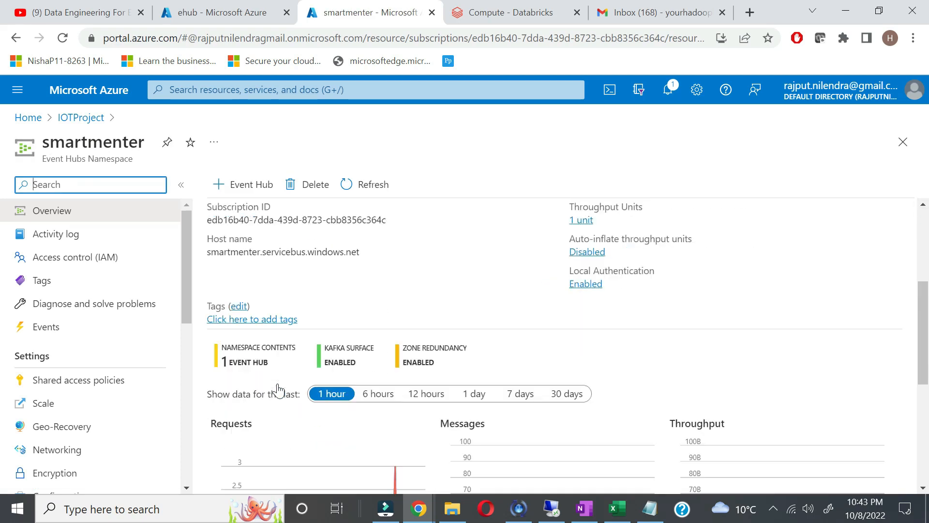
scroll(218, 394, down, 3)
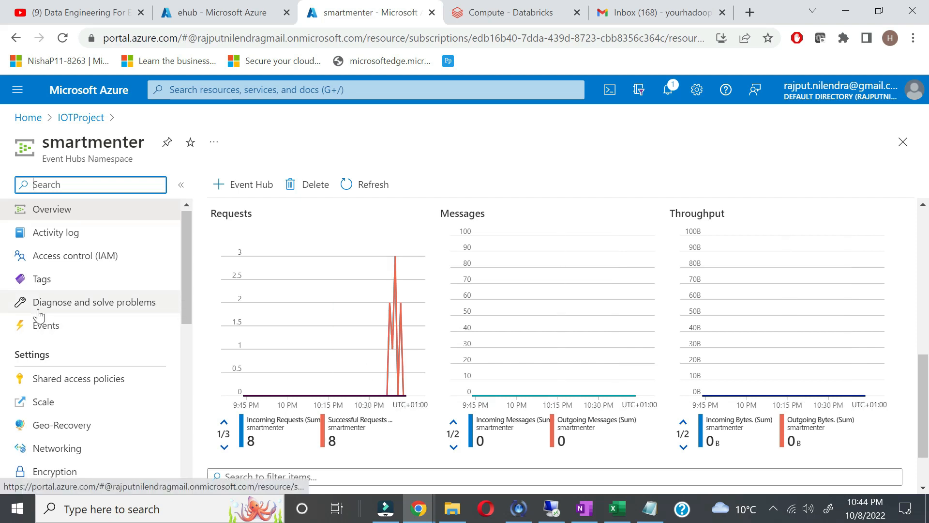
scroll(39, 315, down, 1)
scroll(120, 338, down, 5)
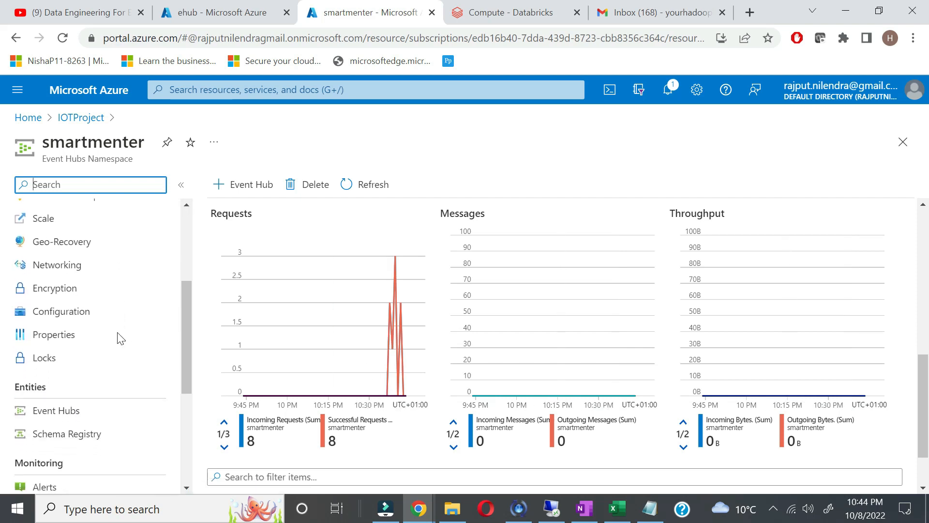
click(85, 379)
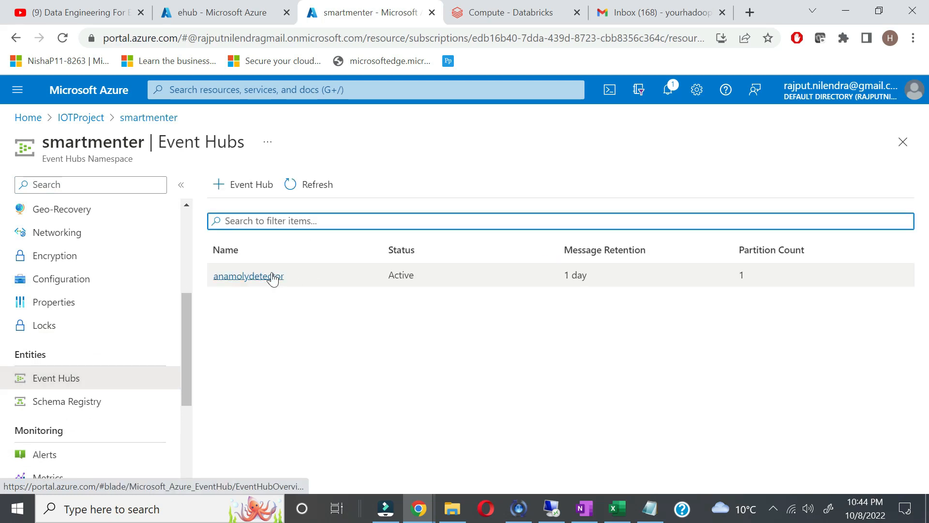
click(269, 276)
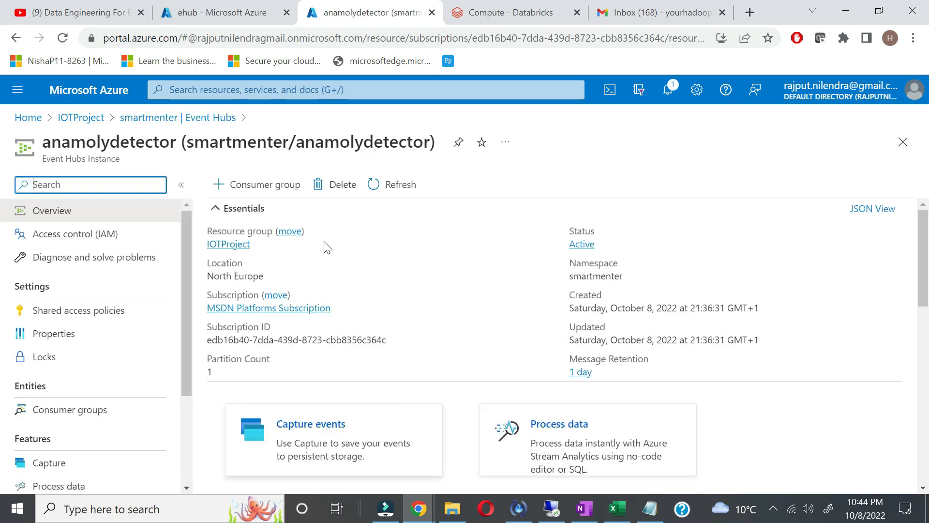
scroll(387, 278, down, 2)
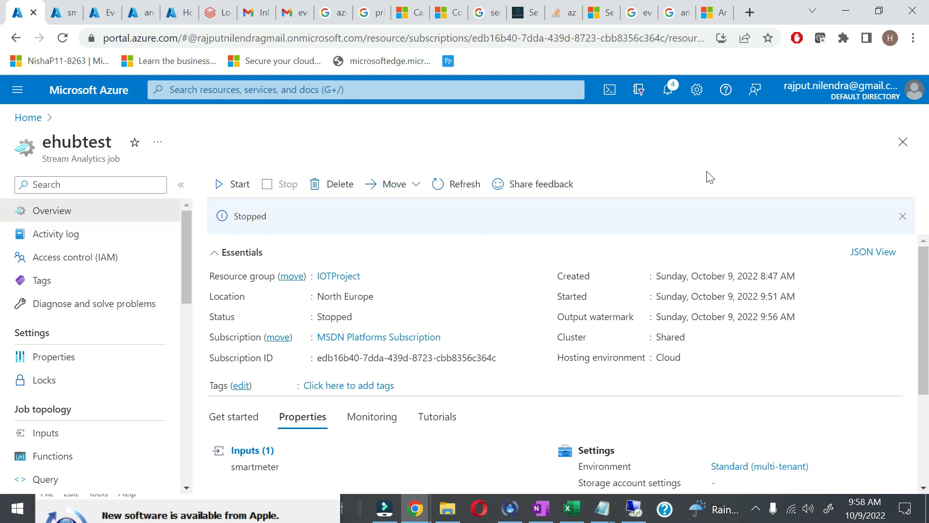
Step: Add a new blank section to the OneNote notebook
click(538, 516)
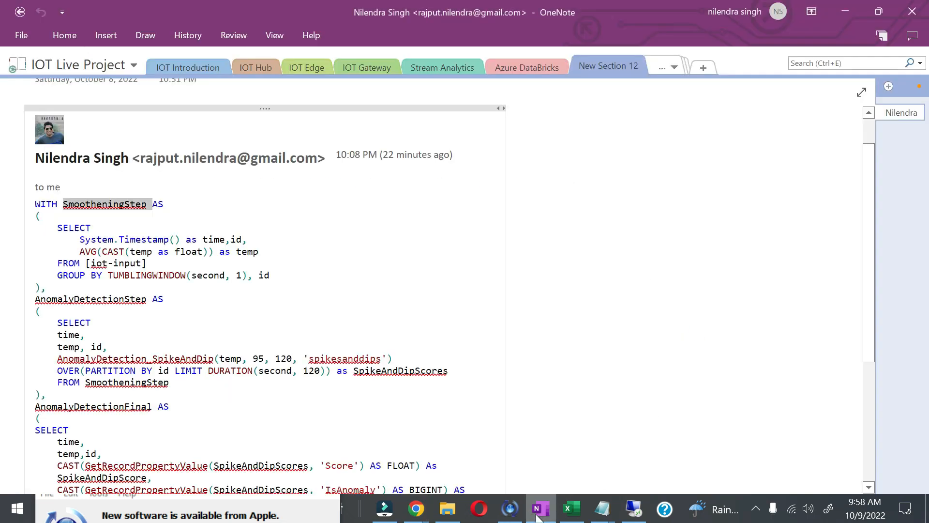
click(669, 66)
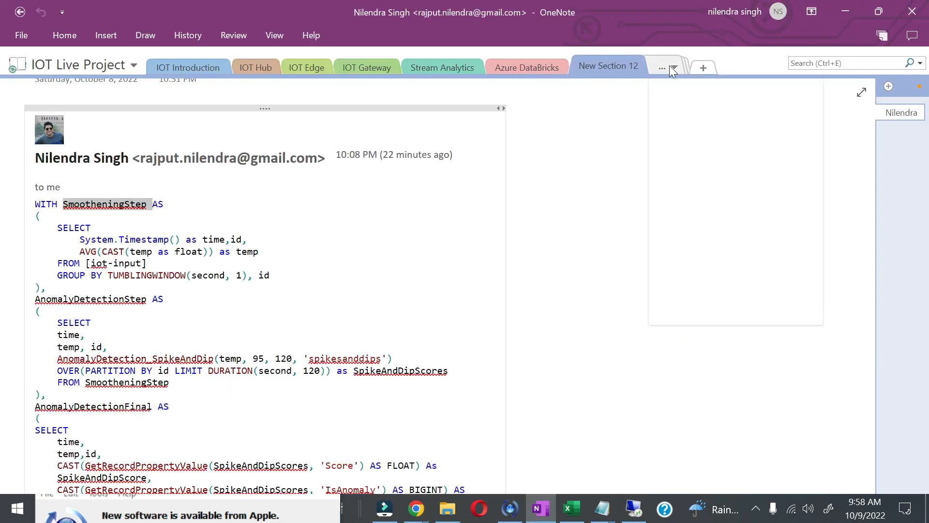
click(682, 83)
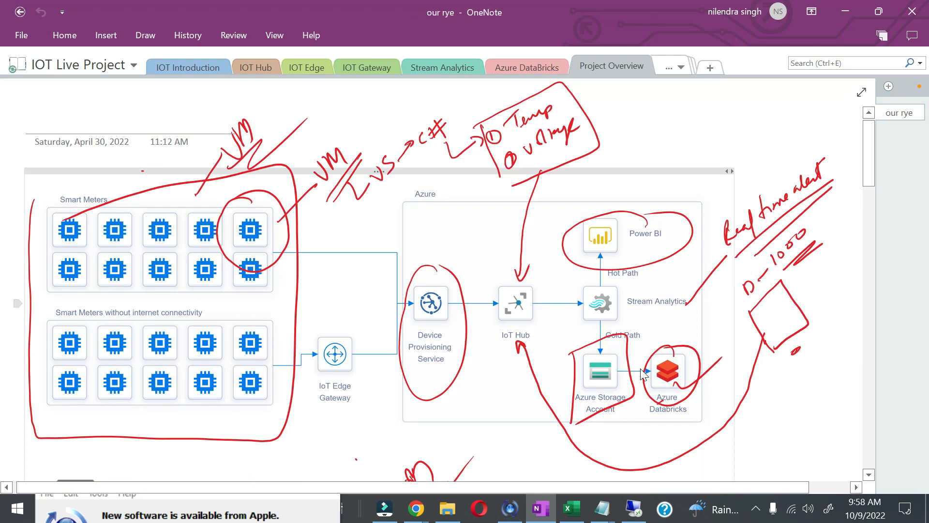
click(709, 70)
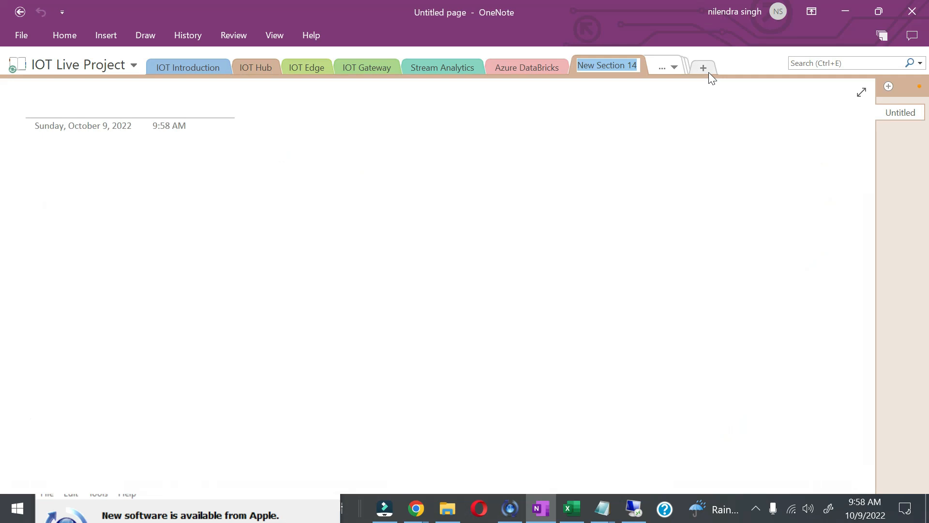
Step: Sketch 'IOT Hub → SA' with a boxed SA and an underlined anomaly label with arrow
mouse_move(58, 190)
mouse_down()
mouse_move(53, 220)
mouse_move(80, 194)
mouse_move(116, 183)
mouse_up()
drag(110, 187, 109, 216)
drag(140, 182, 138, 208)
mouse_move(147, 195)
mouse_down()
mouse_move(260, 185)
mouse_move(248, 192)
mouse_up()
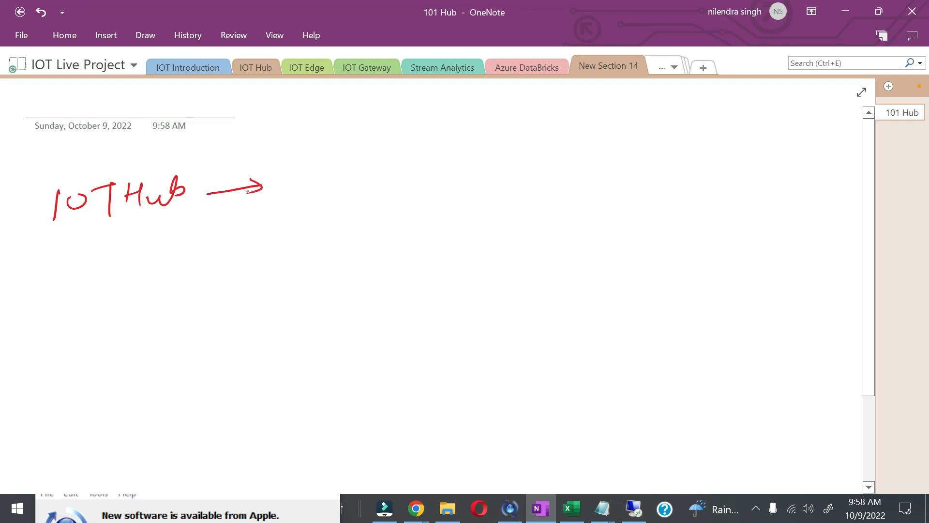
mouse_move(335, 168)
mouse_down()
mouse_move(308, 190)
mouse_move(354, 184)
mouse_up()
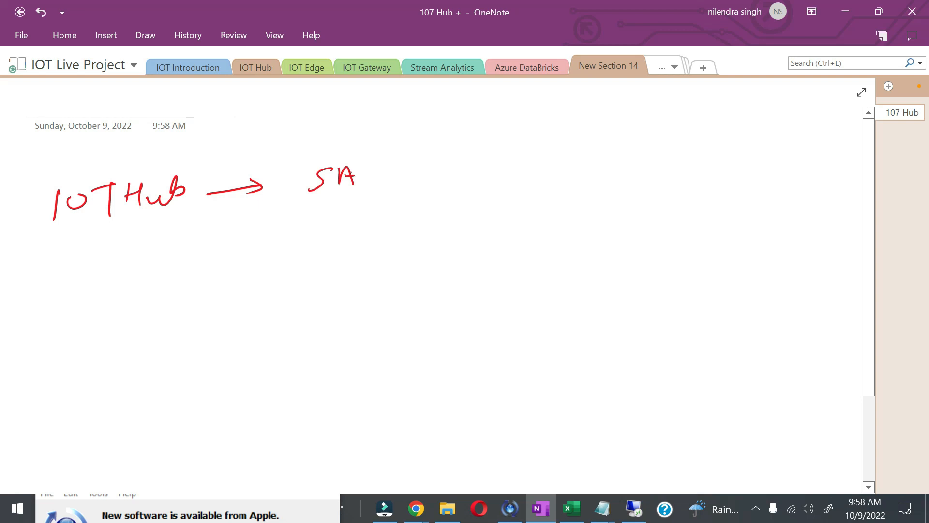
drag(307, 155, 306, 206)
mouse_move(300, 157)
mouse_down()
mouse_move(328, 147)
mouse_move(318, 205)
mouse_move(343, 256)
mouse_up()
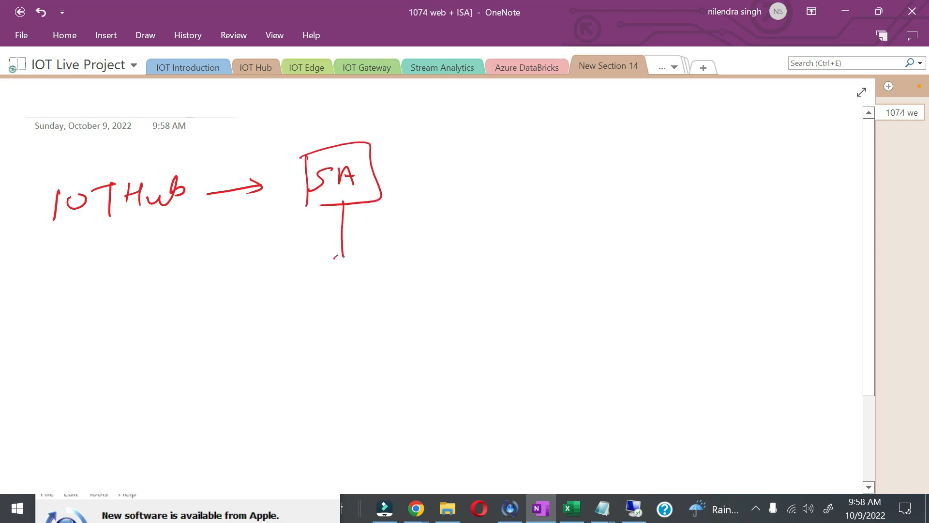
drag(318, 301, 401, 276)
drag(410, 267, 401, 305)
mouse_move(288, 330)
mouse_down()
mouse_move(428, 294)
mouse_move(412, 314)
mouse_up()
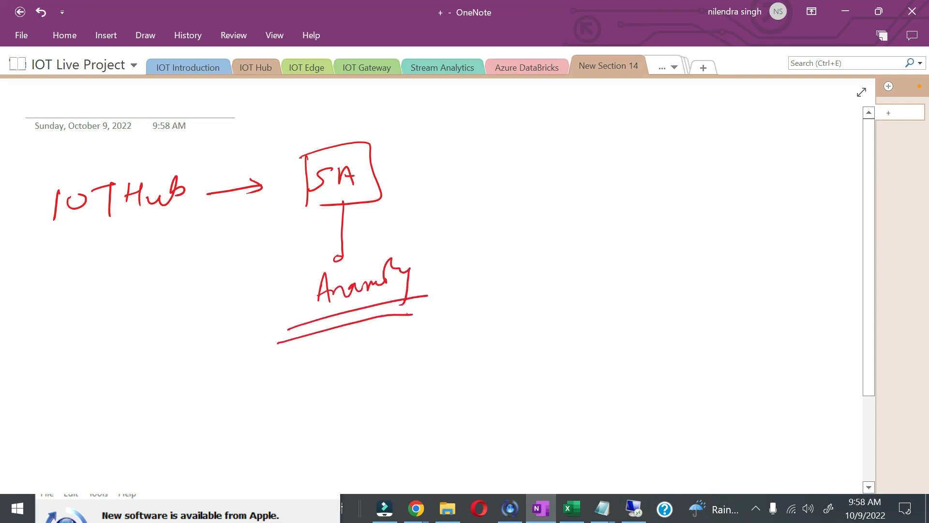
drag(422, 283, 617, 265)
Step: Continue the sketch with ehub → SA → Logic → an underlined email label
mouse_move(539, 291)
mouse_down()
mouse_move(603, 279)
mouse_move(541, 306)
mouse_up()
mouse_move(627, 267)
mouse_down()
mouse_move(669, 260)
mouse_move(696, 277)
mouse_up()
mouse_move(698, 241)
mouse_down()
mouse_move(707, 234)
mouse_move(717, 266)
mouse_up()
drag(786, 265, 788, 299)
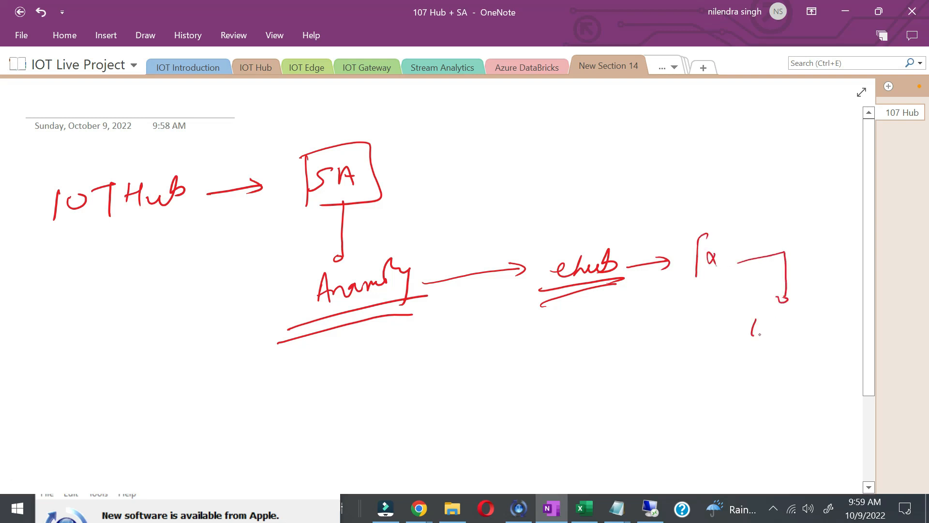
drag(781, 327, 801, 330)
drag(765, 364, 791, 354)
mouse_move(784, 366)
mouse_down()
mouse_move(804, 352)
mouse_move(739, 414)
mouse_up()
mouse_move(652, 387)
mouse_down()
mouse_move(651, 421)
mouse_move(716, 387)
mouse_move(712, 406)
mouse_up()
click(693, 377)
drag(621, 431, 714, 418)
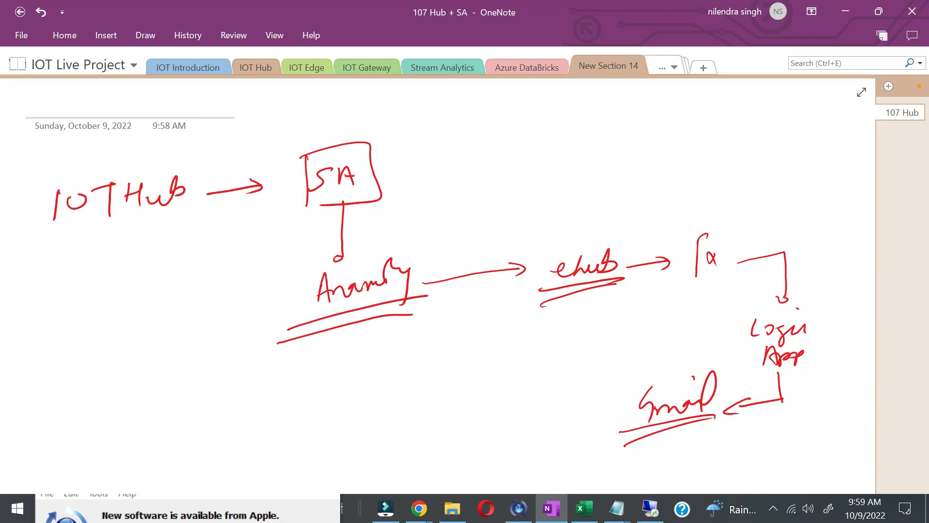
Step: Connect the SA box to the second SA, link anomaly toward email, and circle ehub
mouse_move(377, 173)
mouse_down()
mouse_move(695, 133)
mouse_move(734, 221)
mouse_up()
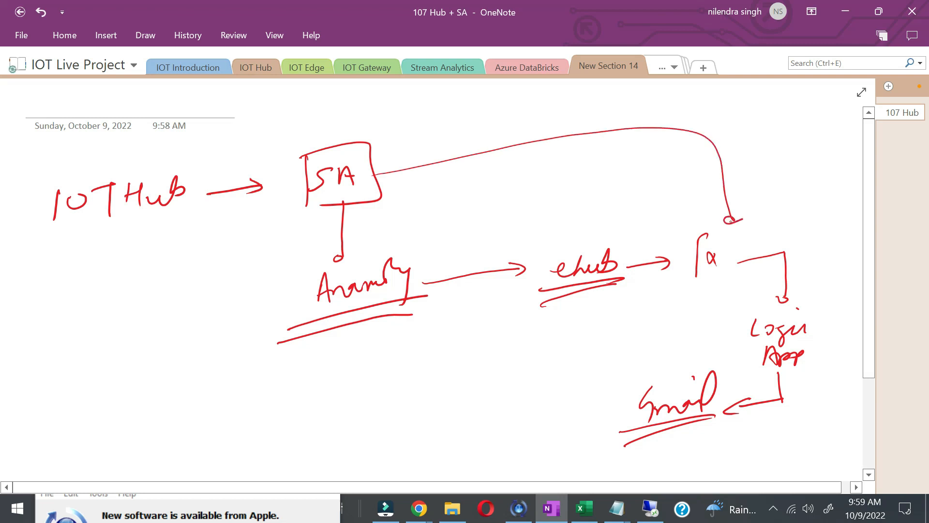
mouse_move(317, 221)
mouse_down()
mouse_move(498, 339)
mouse_move(649, 387)
mouse_up()
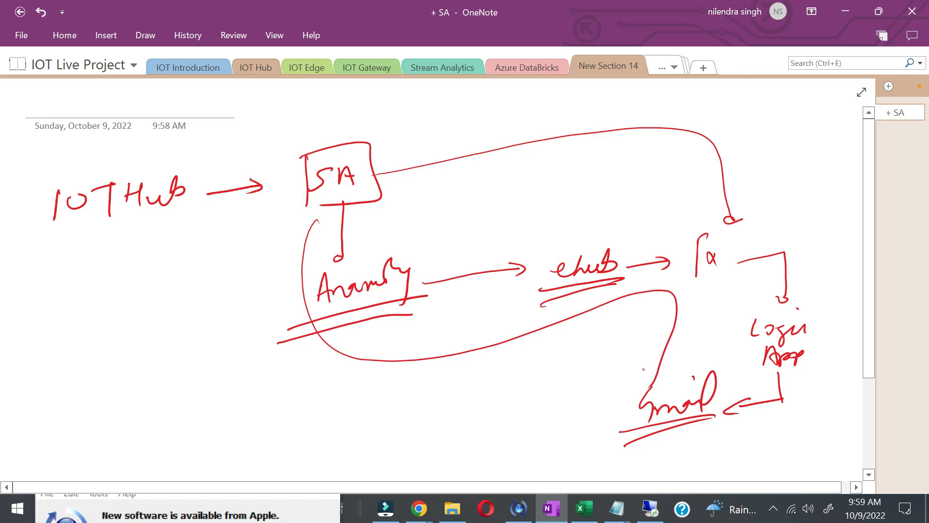
mouse_move(534, 312)
mouse_down()
mouse_move(532, 244)
mouse_move(663, 281)
mouse_move(561, 319)
mouse_up()
key(alt+Tab)
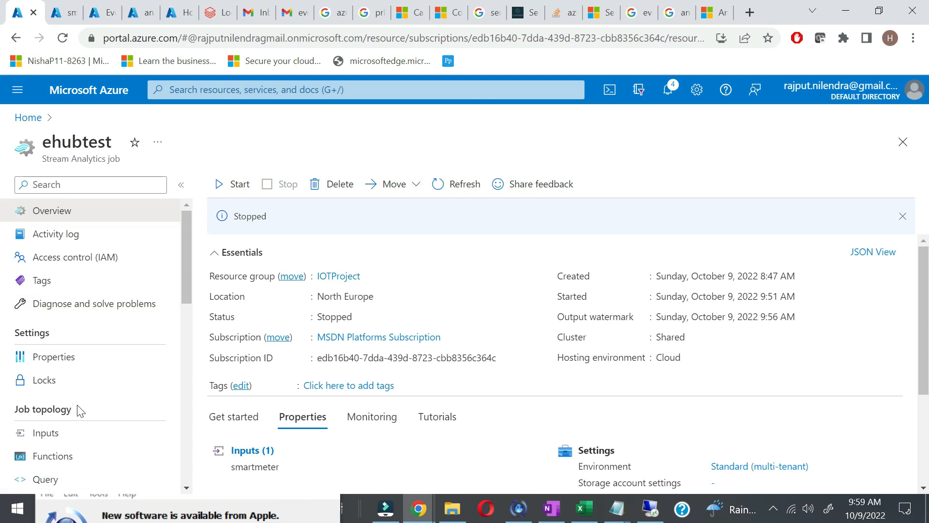
Step: Reopen the smartmenter namespace from the Azure home page and list its event hubs
scroll(80, 402, down, 2)
scroll(79, 398, up, 2)
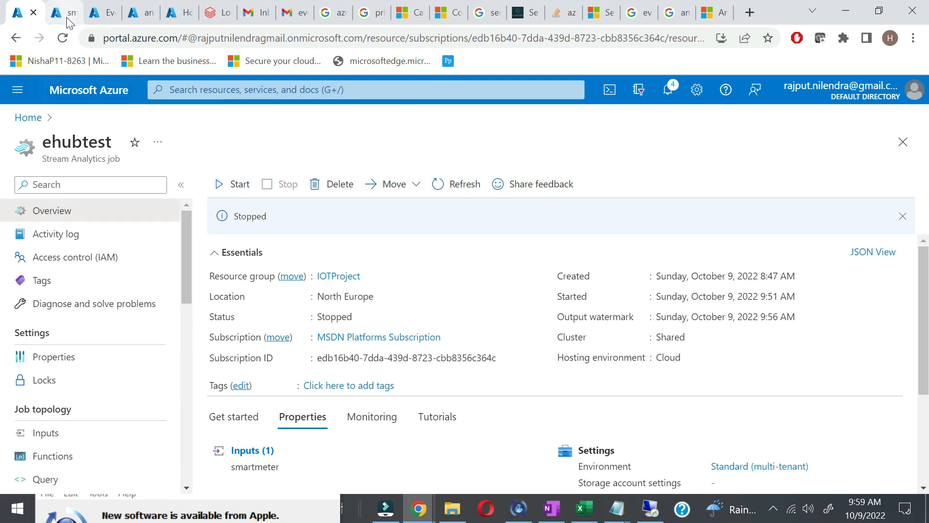
click(29, 118)
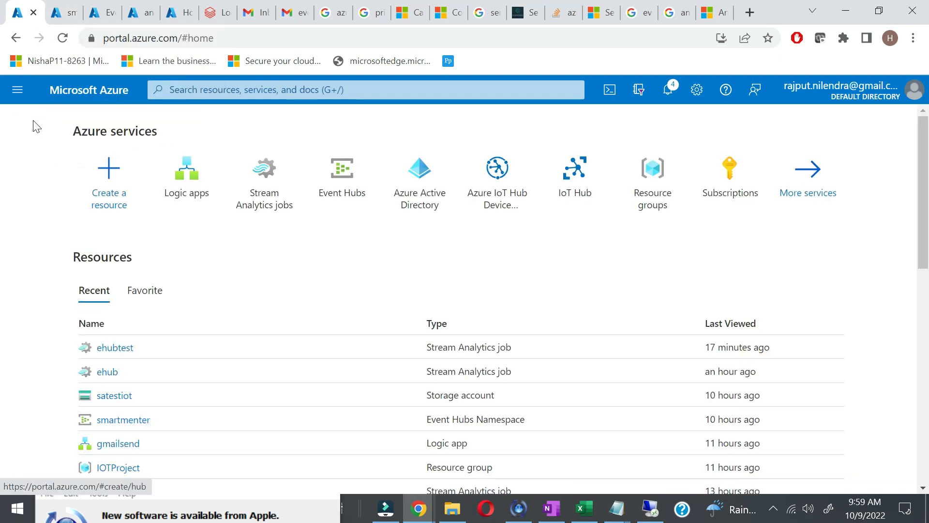
click(119, 425)
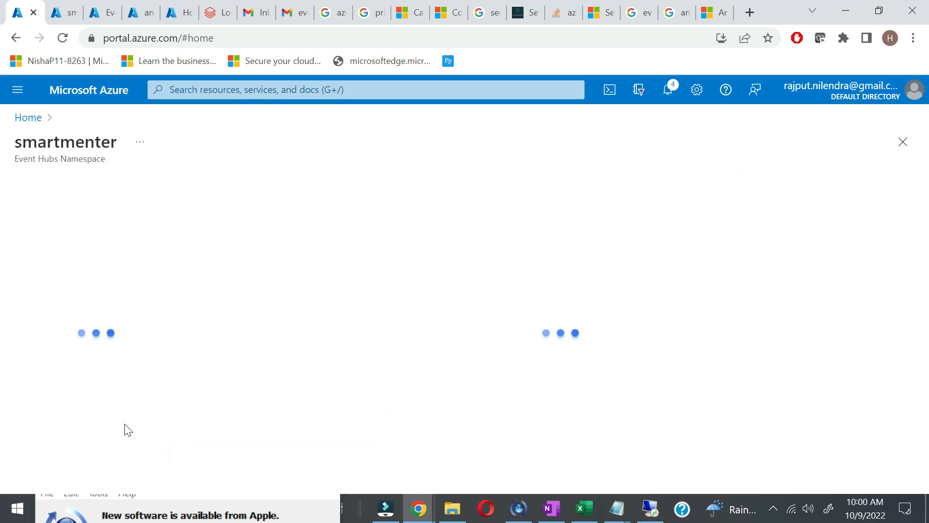
scroll(91, 409, down, 5)
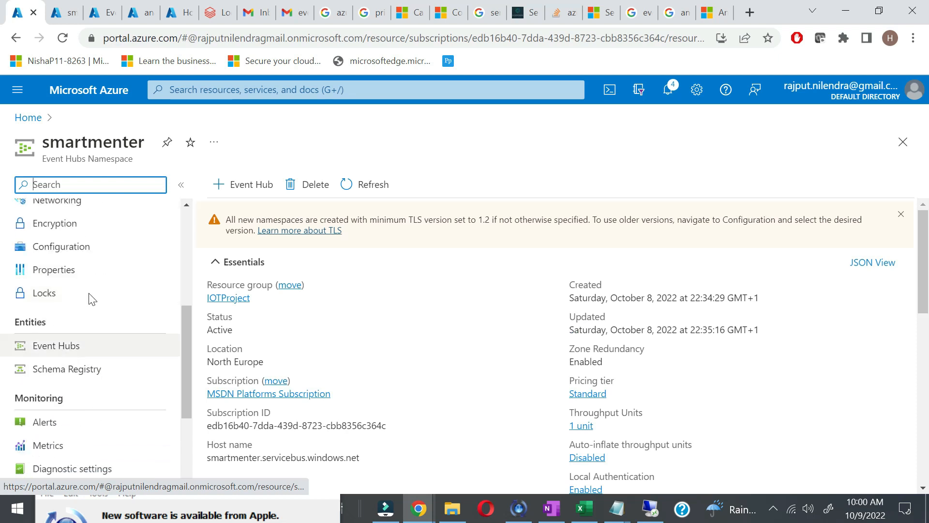
click(67, 349)
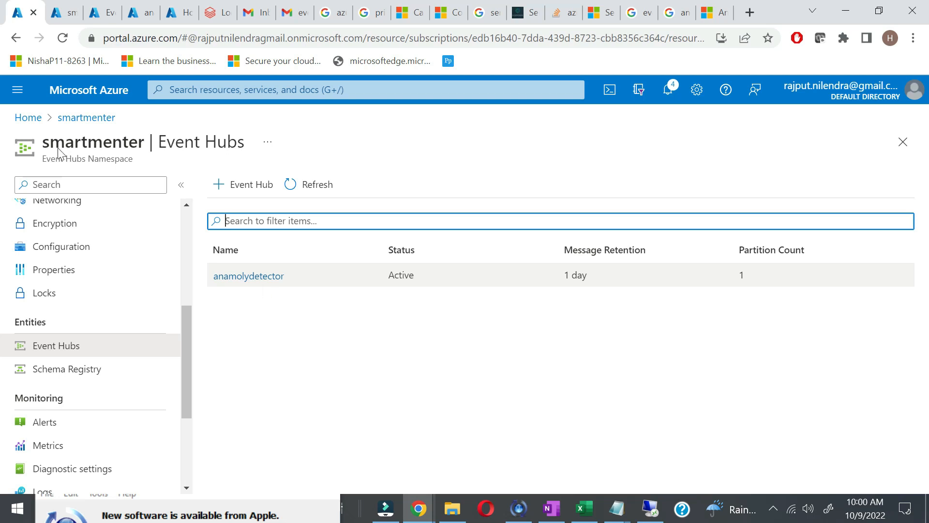
Step: Return to the smartmenter overview and bring up the recent portal searches
click(58, 19)
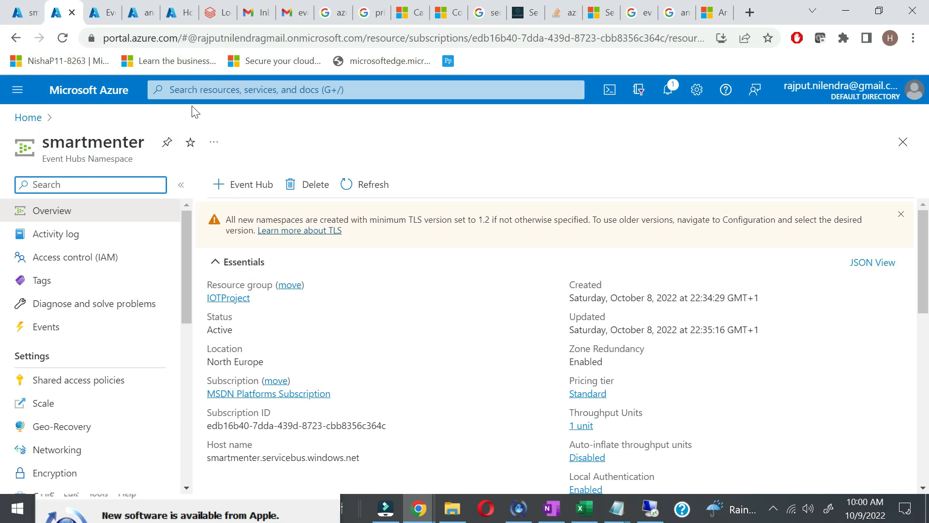
click(203, 90)
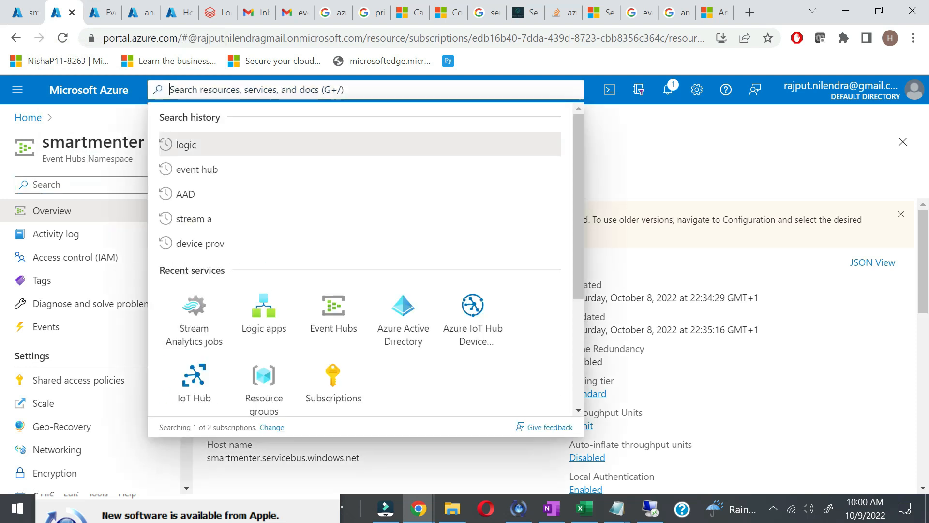
click(201, 216)
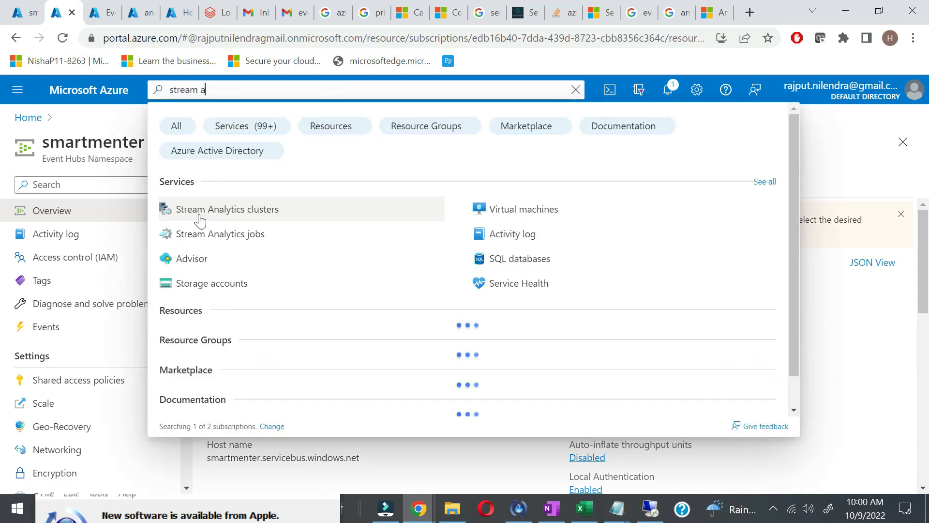
Step: Open the Stream Analytics jobs list via recent searches, after briefly landing on Stream Analytics clusters
click(249, 216)
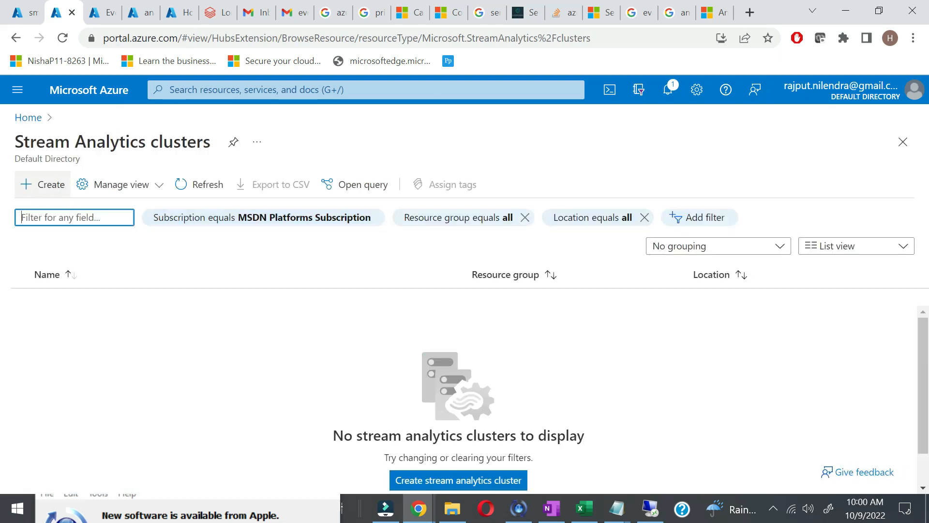
click(15, 38)
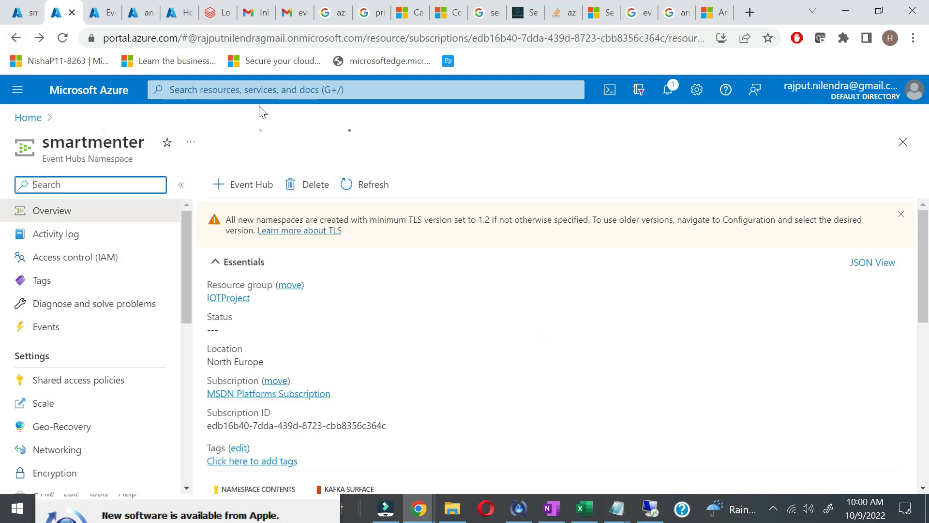
click(262, 90)
click(238, 223)
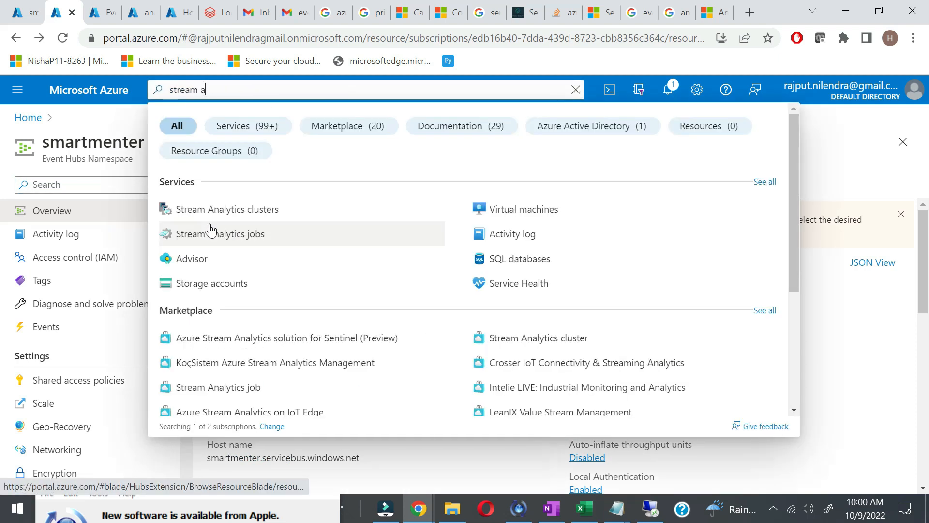
click(243, 239)
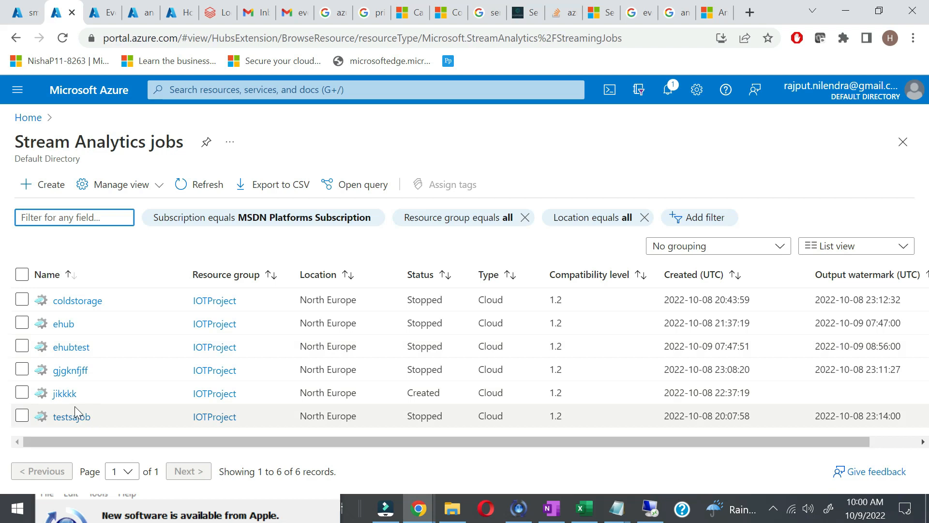
Step: Open the ehub job and review its smartmeter input and the ehub Event Hub output details
mouse_move(65, 327)
click(65, 326)
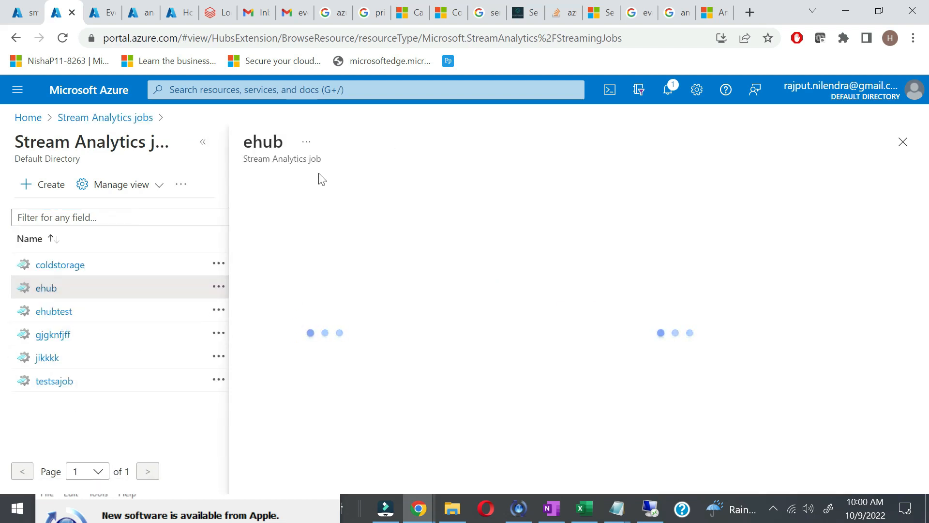
scroll(297, 435, down, 1)
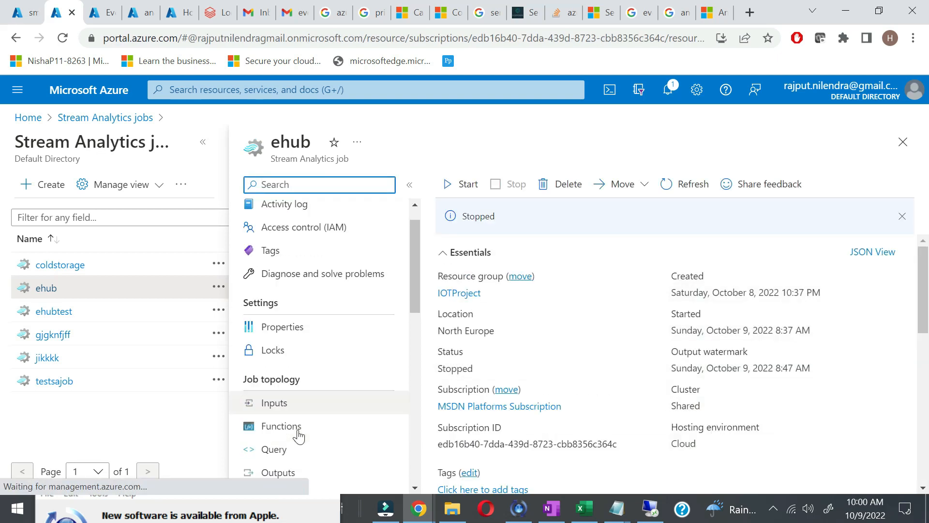
click(294, 407)
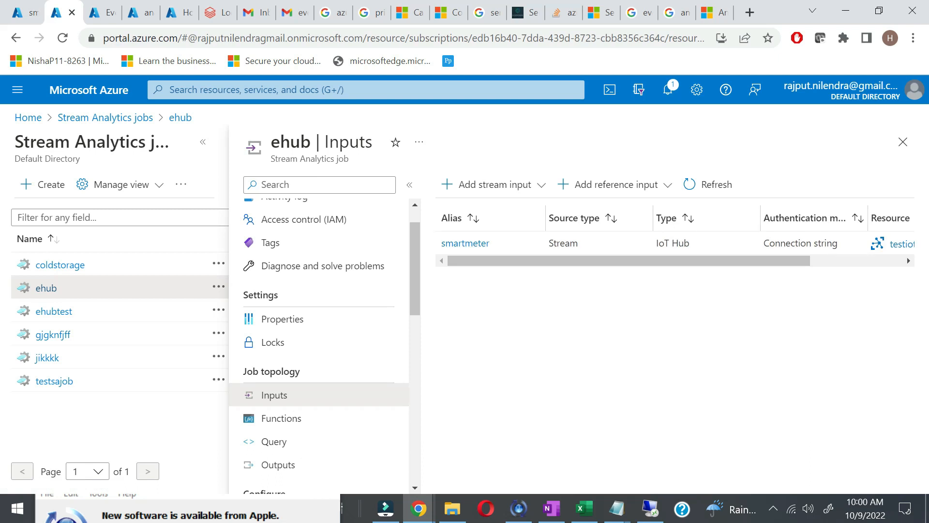
click(287, 465)
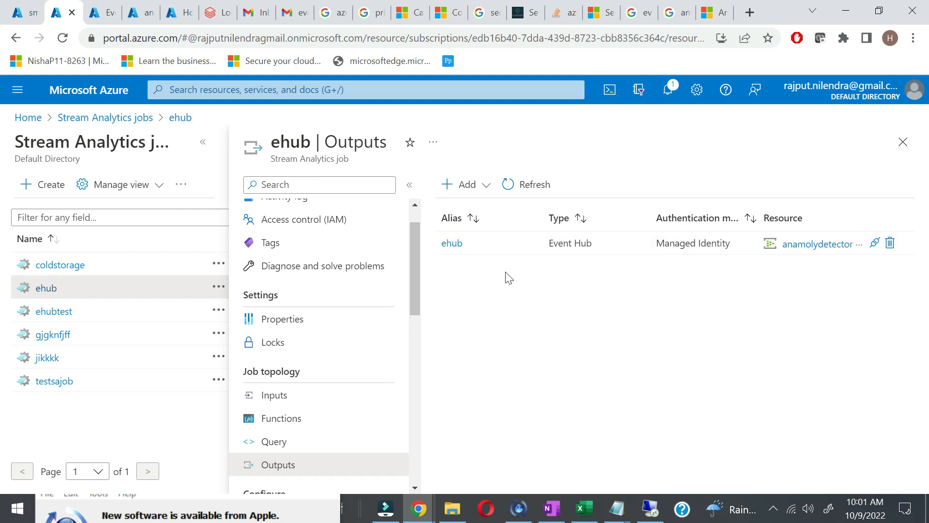
click(452, 244)
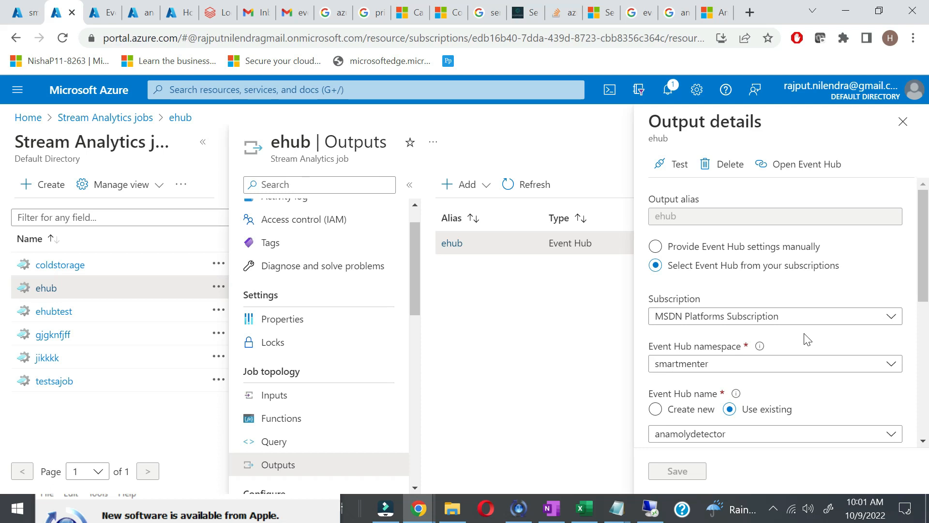
scroll(808, 339, down, 5)
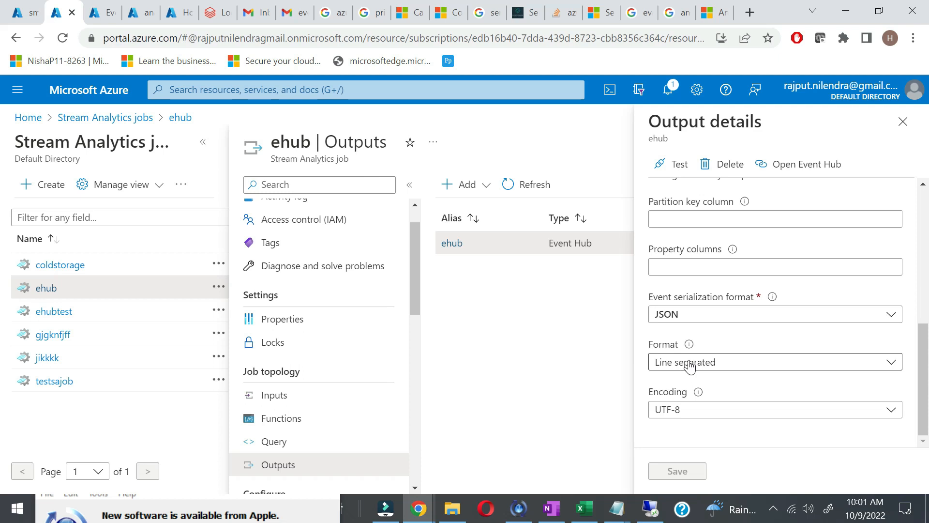
click(903, 121)
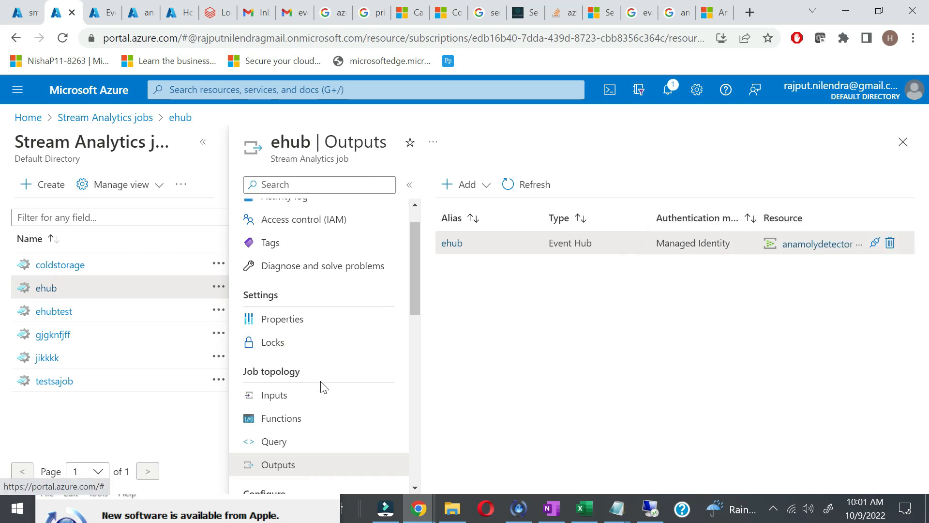
Step: Open the ehub job's query editor and collapse both side panes so the query fills the width
click(291, 442)
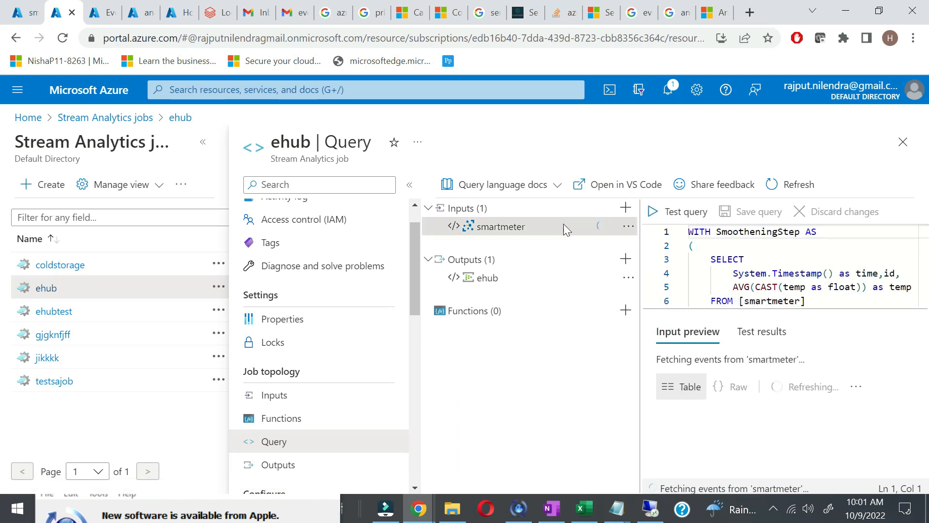
drag(639, 285, 573, 287)
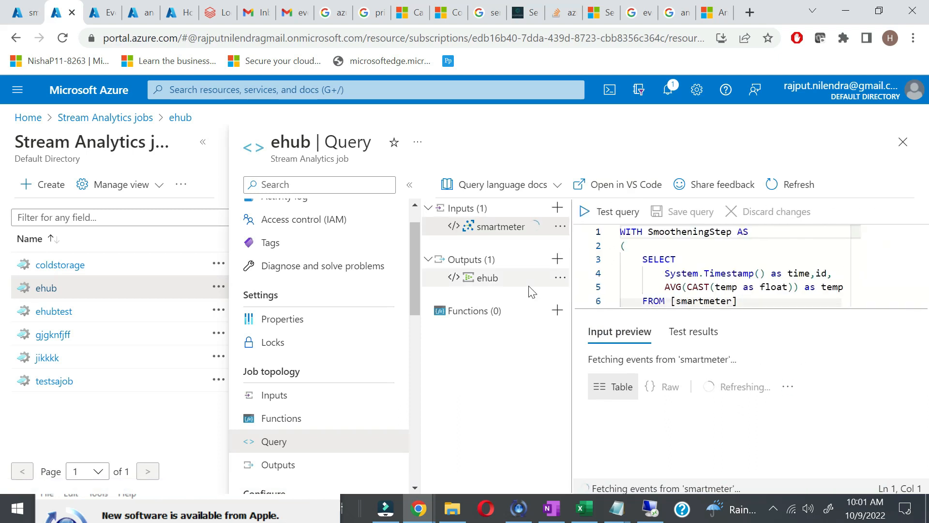
click(409, 185)
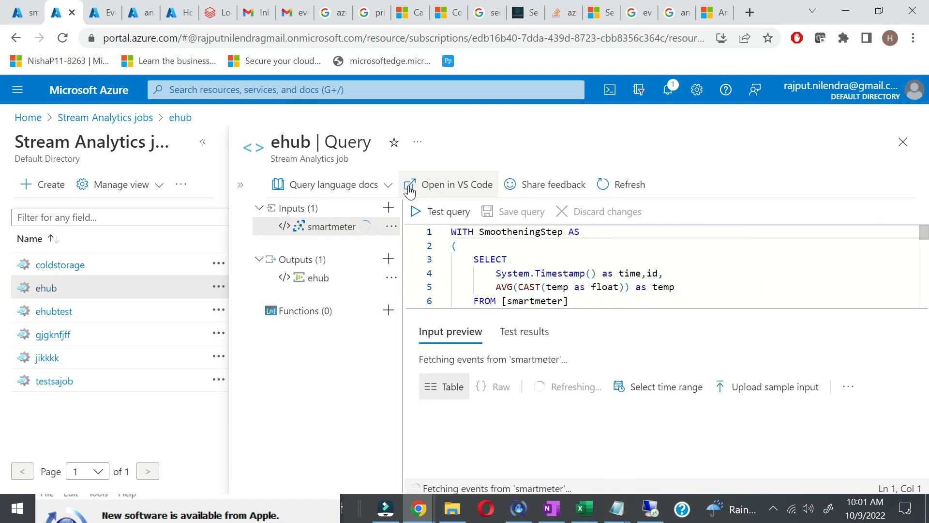
click(203, 142)
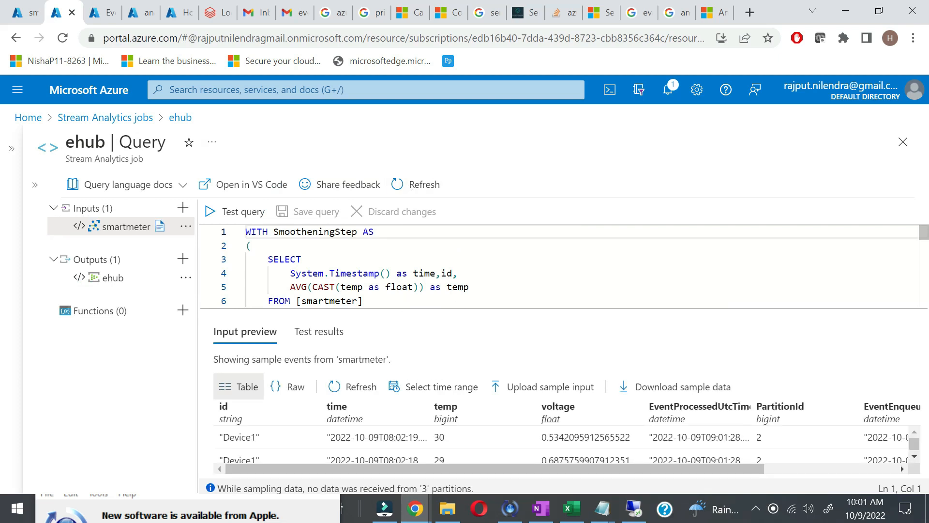
Step: Scroll the query, select AnomalyDetectionStep, and switch to the SpikeAndDip documentation
scroll(557, 266, down, 3)
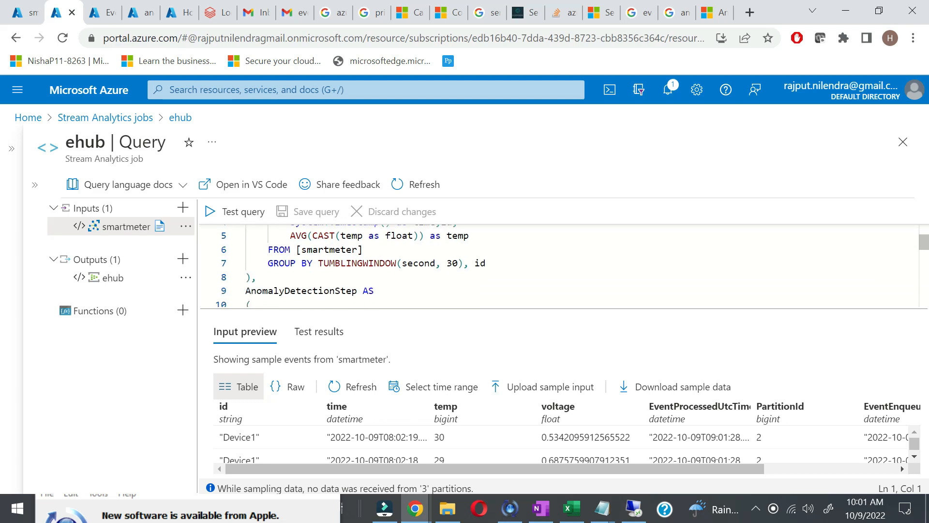
scroll(556, 267, up, 2)
scroll(557, 267, down, 3)
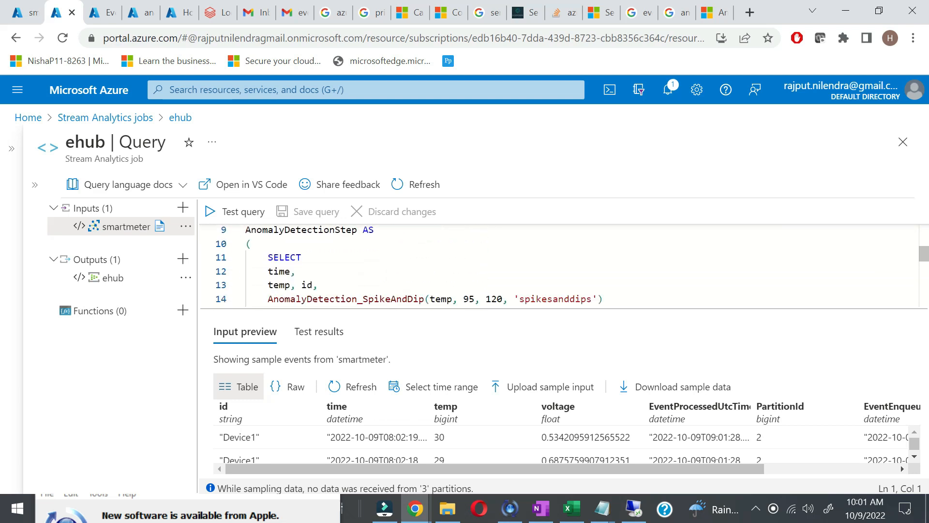
scroll(557, 266, up, 1)
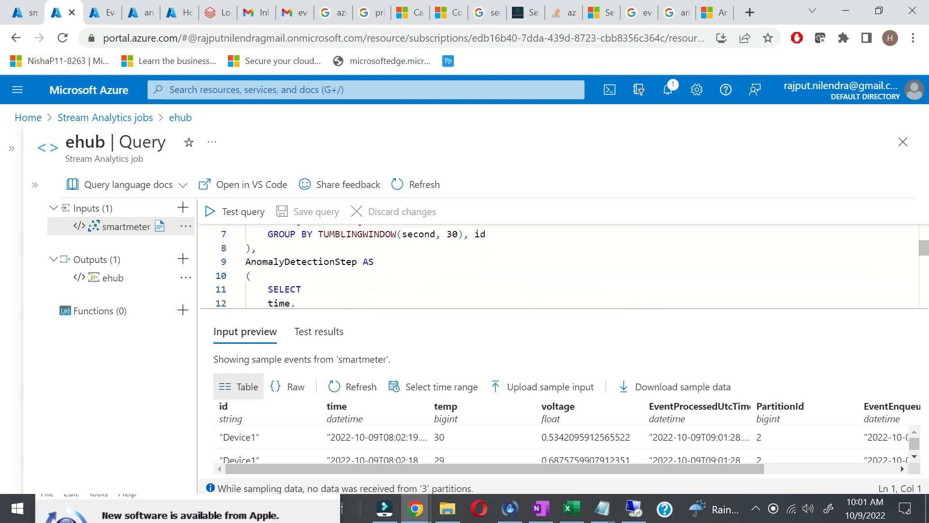
double_click(301, 262)
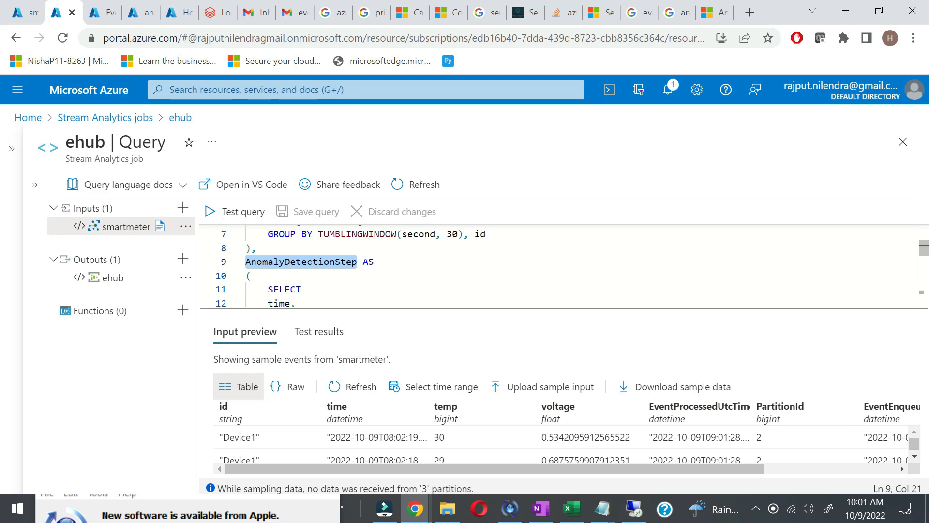
click(715, 12)
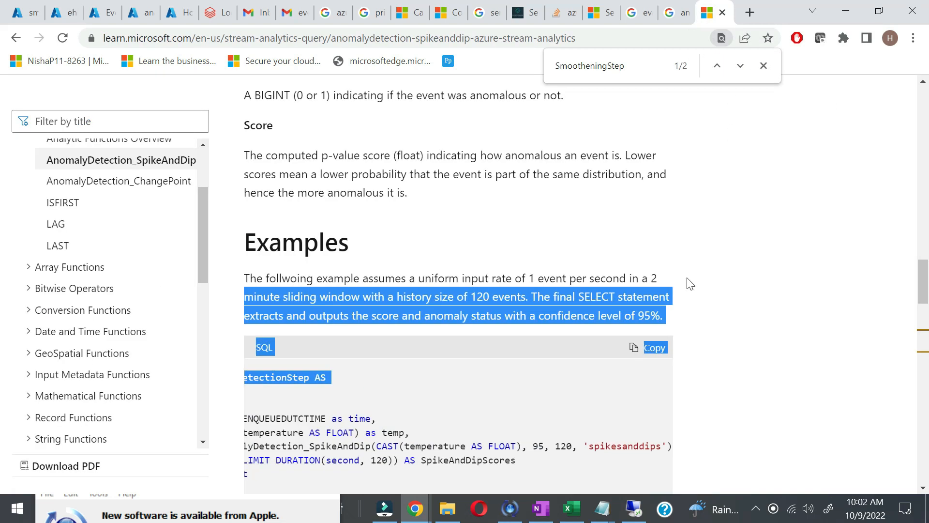
Step: Scroll to the top of the AnomalyDetection_SpikeAndDip article, then down to the Syntax heading
scroll(689, 282, up, 5)
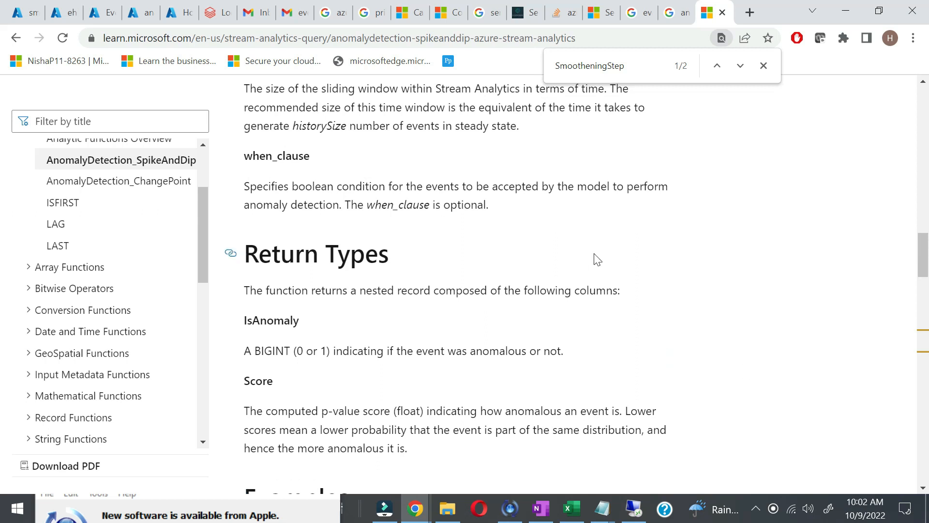
scroll(594, 254, up, 15)
scroll(594, 253, up, 4)
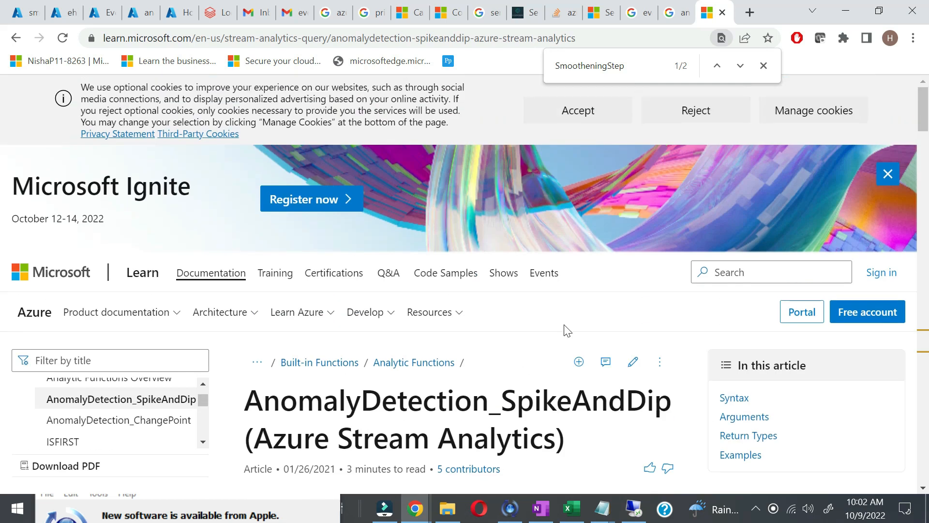
scroll(464, 283, down, 2)
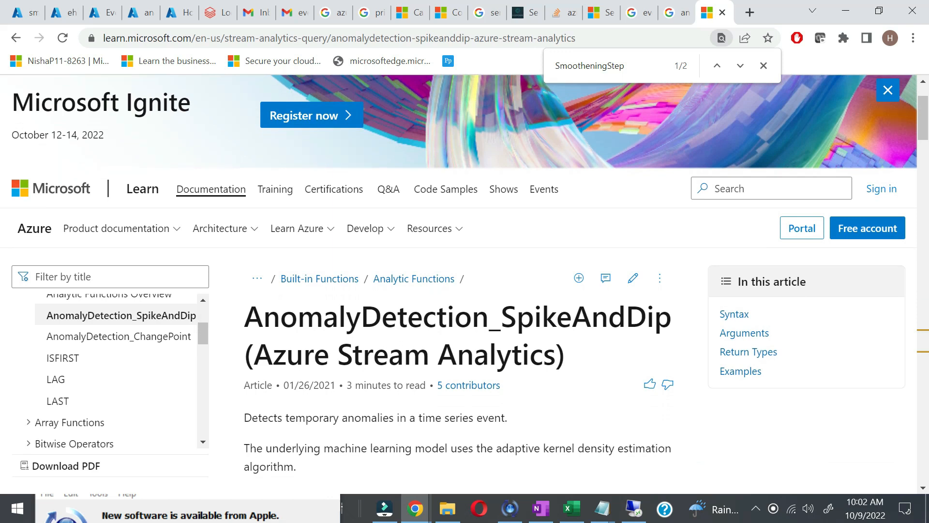
scroll(562, 346, down, 2)
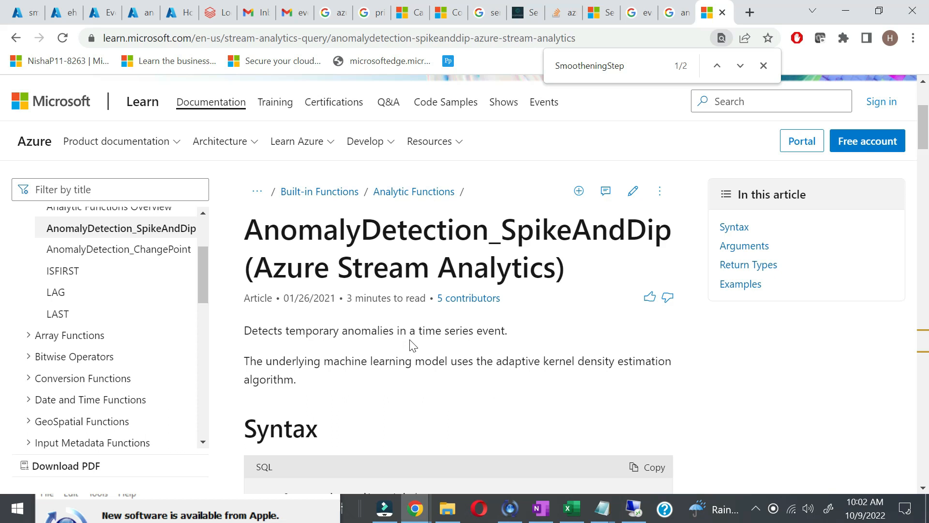
click(634, 508)
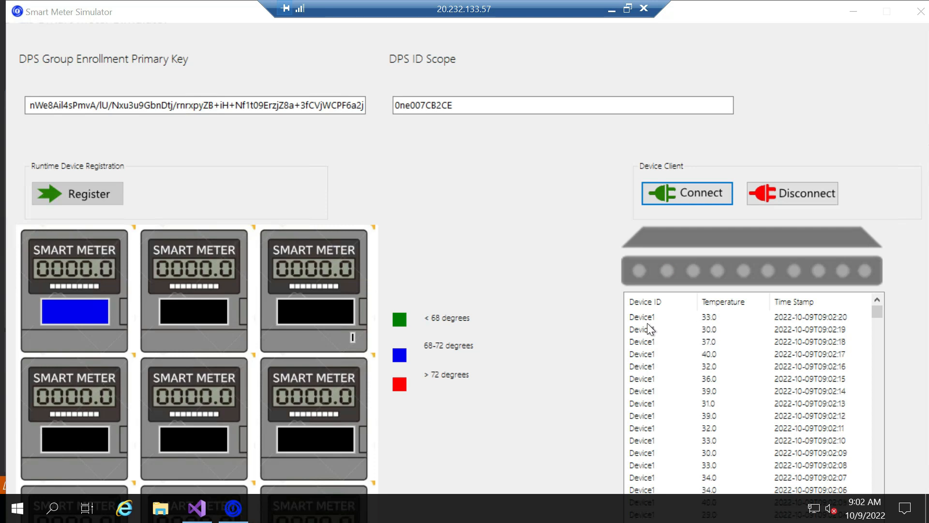
click(612, 9)
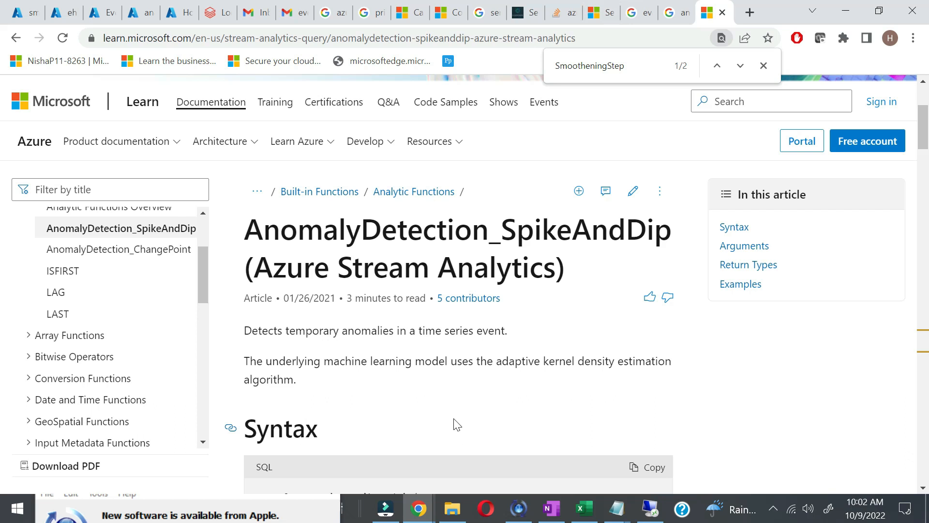
Step: Scroll through the AnomalyDetection_SpikeAndDip arguments section
scroll(546, 394, down, 1)
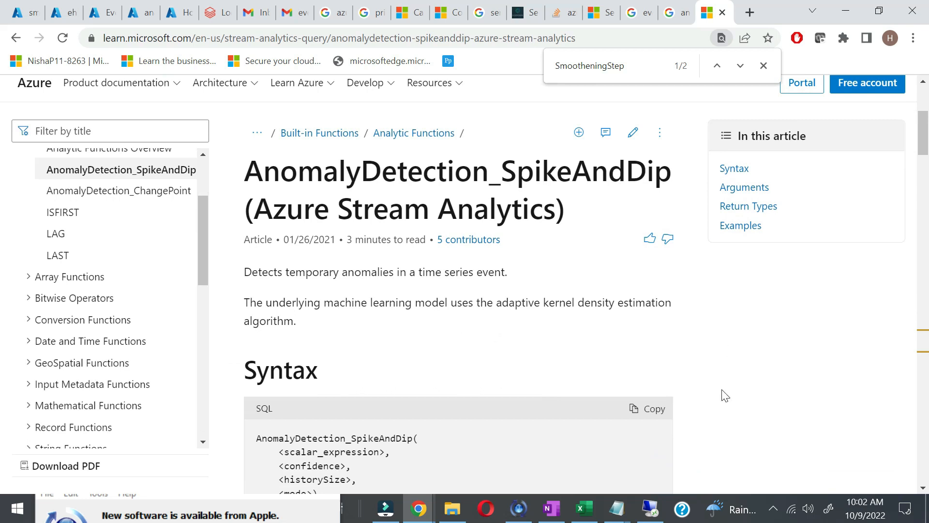
scroll(718, 415, down, 1)
scroll(718, 416, down, 2)
scroll(718, 412, down, 2)
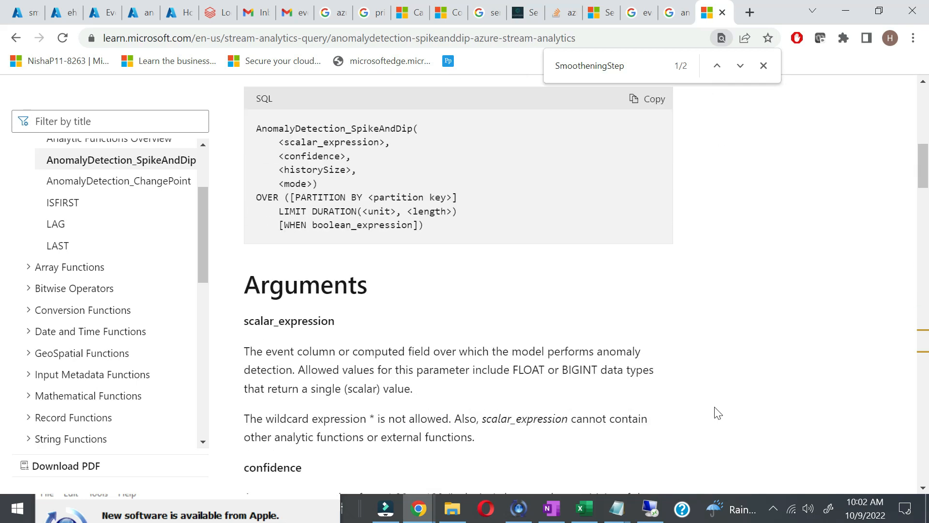
scroll(717, 413, down, 7)
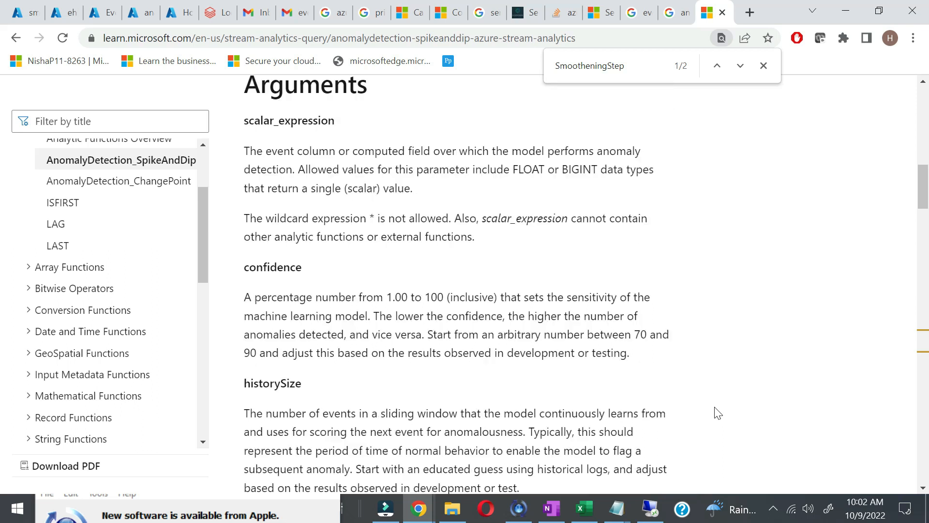
scroll(718, 412, up, 3)
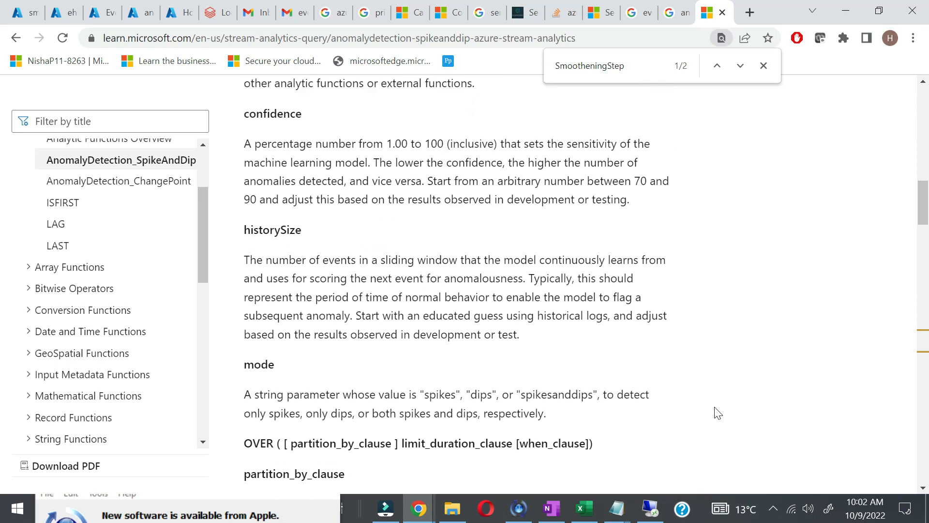
scroll(718, 412, up, 1)
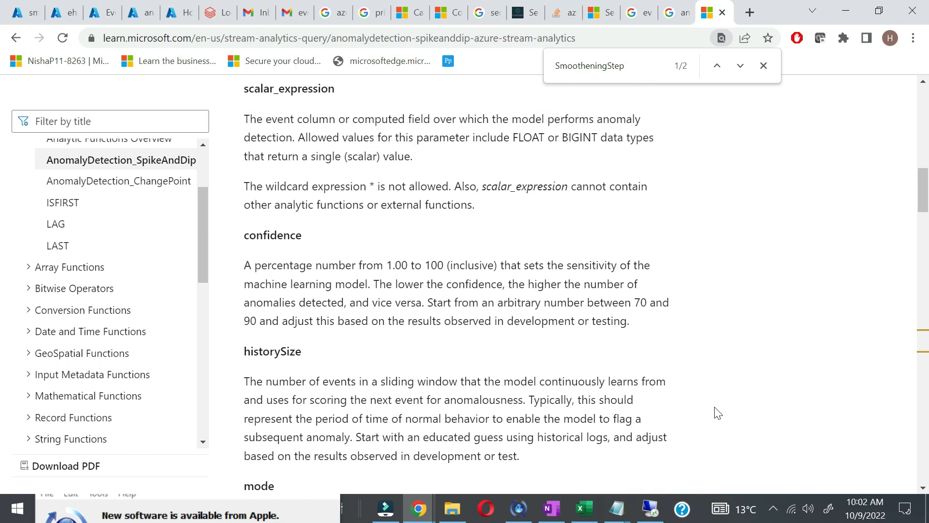
scroll(717, 412, up, 1)
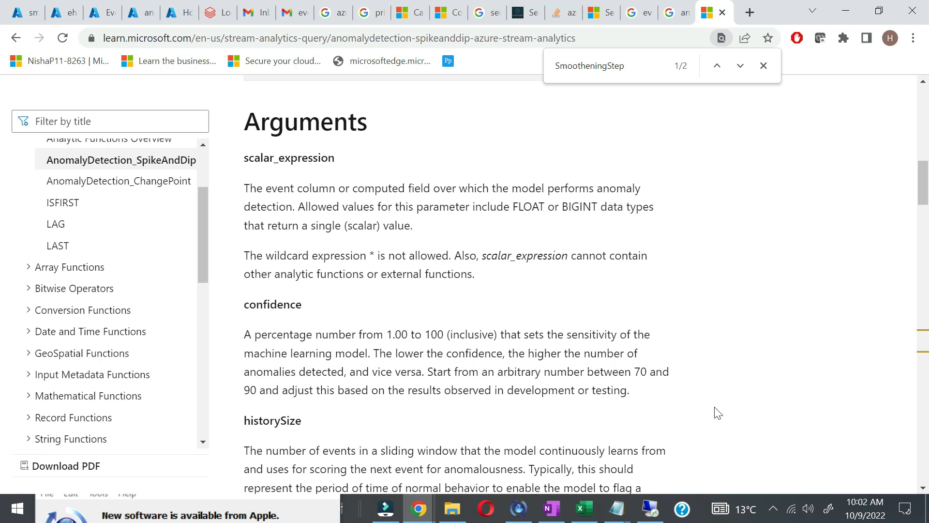
Step: Review the SmootheningStep example query, then return to the ehub query in Azure
scroll(718, 412, down, 6)
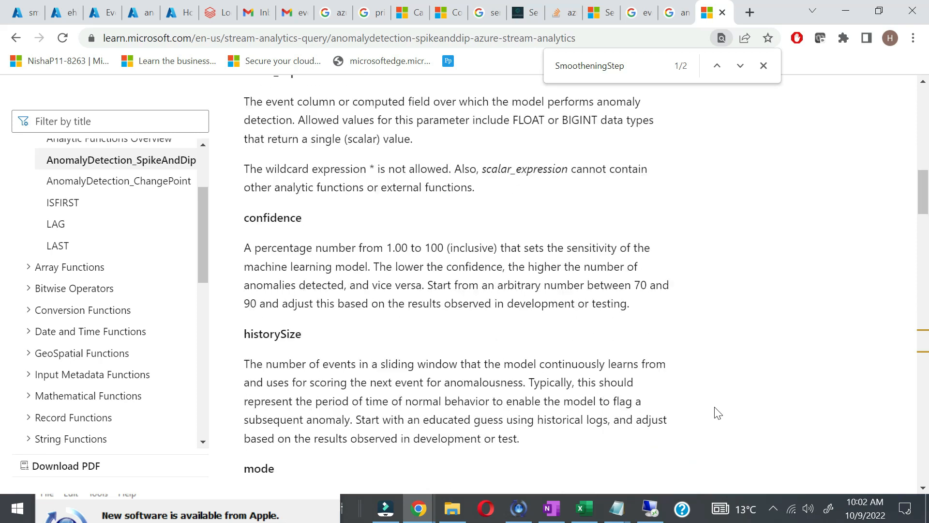
scroll(718, 412, down, 2)
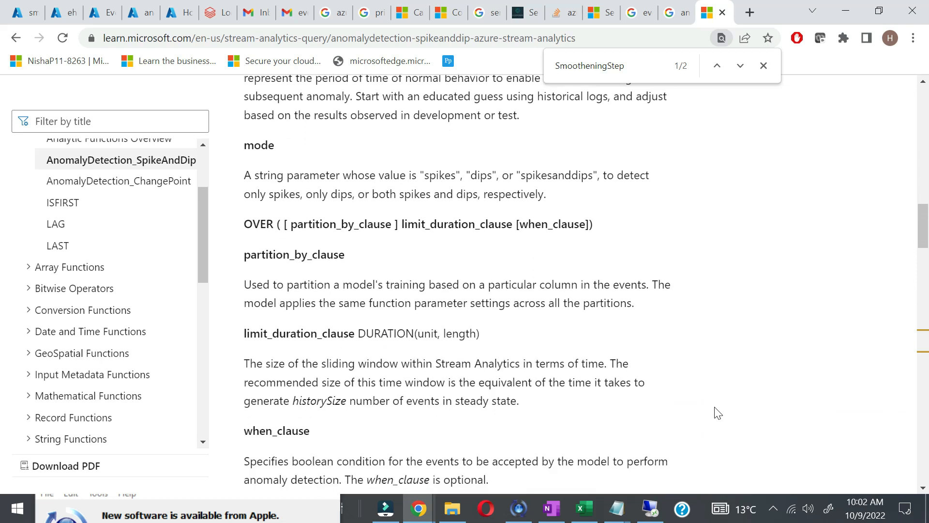
scroll(717, 412, down, 6)
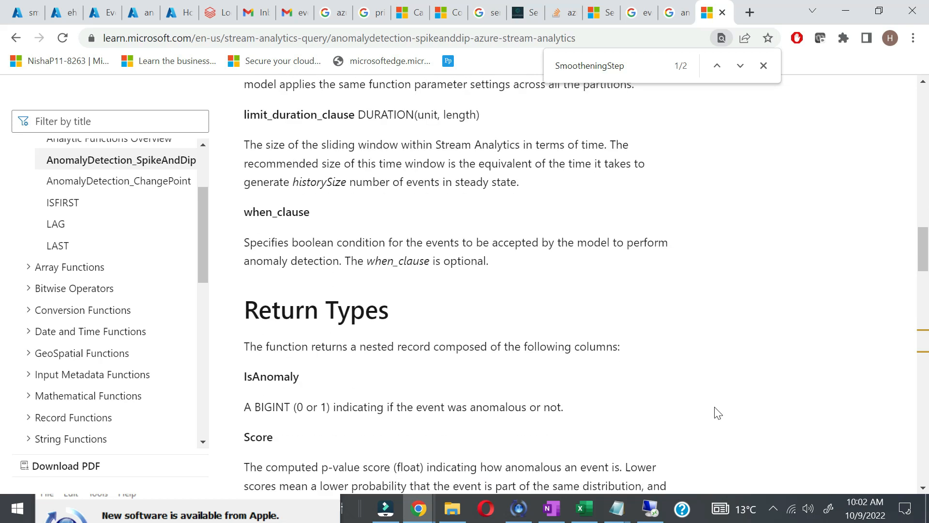
click(779, 383)
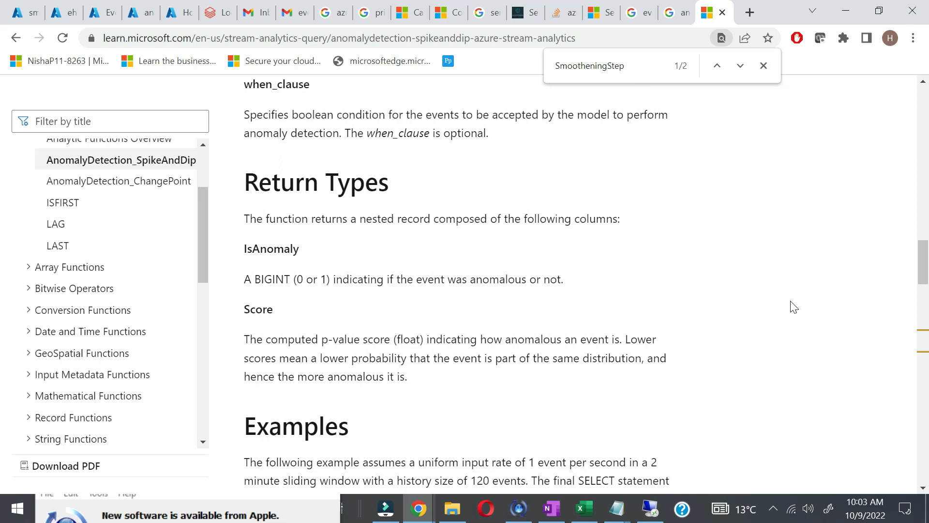
scroll(791, 307, down, 17)
scroll(591, 348, up, 2)
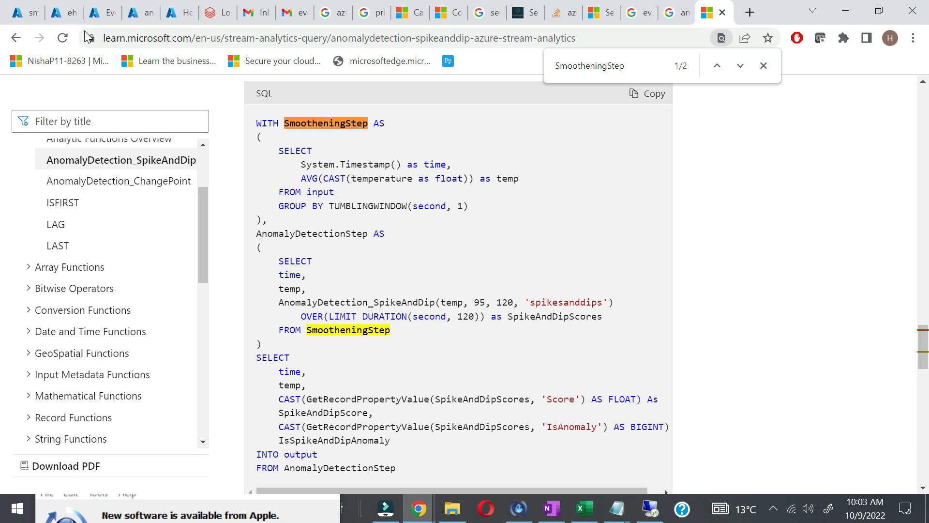
click(72, 16)
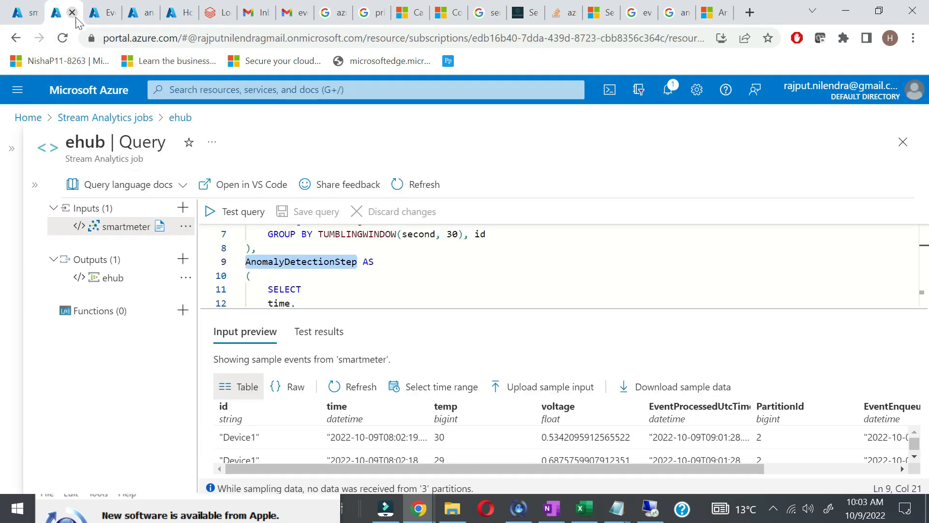
scroll(556, 267, up, 2)
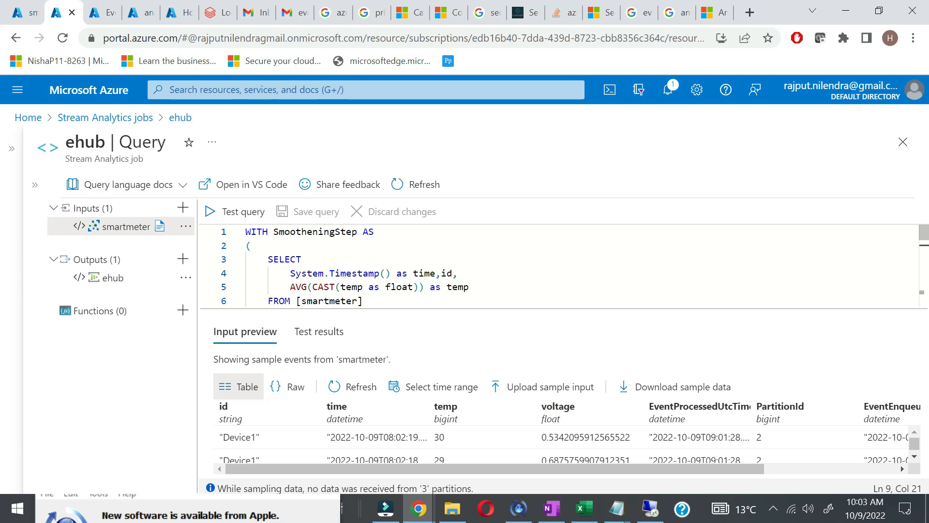
drag(291, 273, 391, 273)
scroll(391, 273, down, 1)
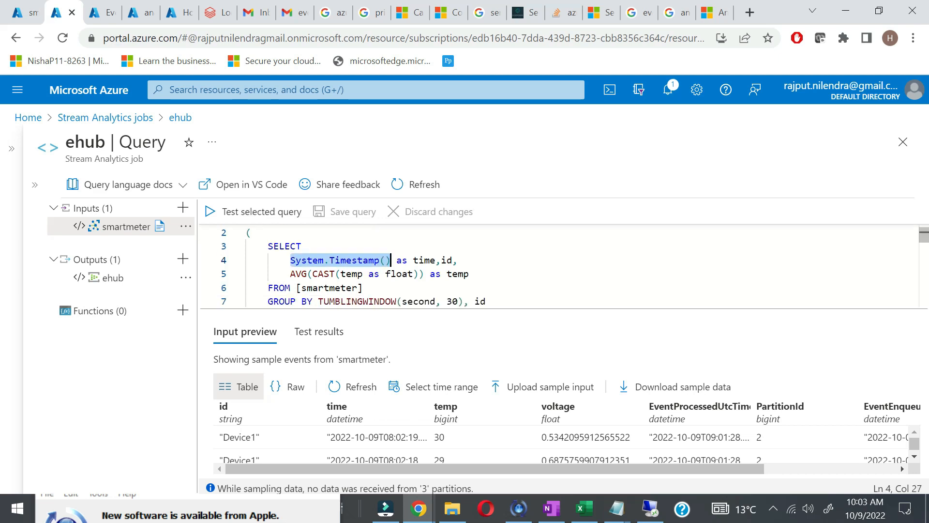
click(363, 273)
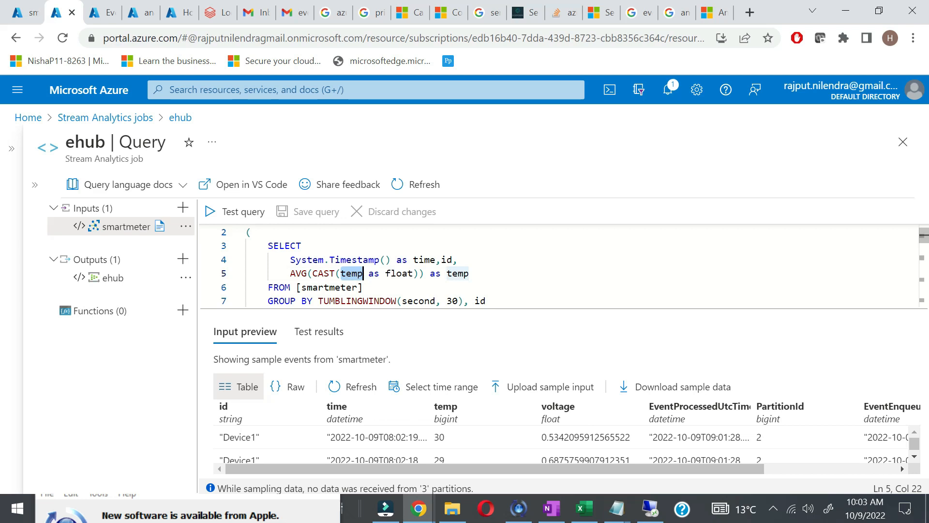
click(470, 274)
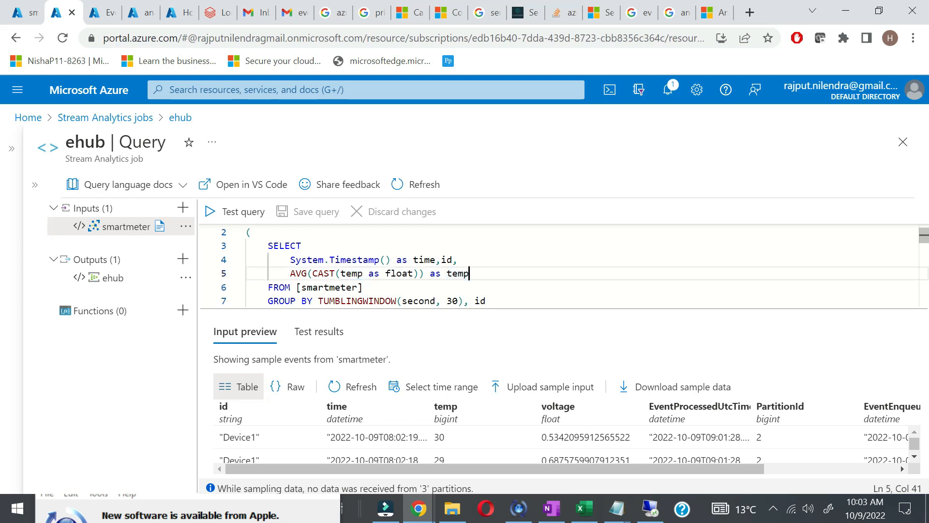
scroll(469, 274, down, 1)
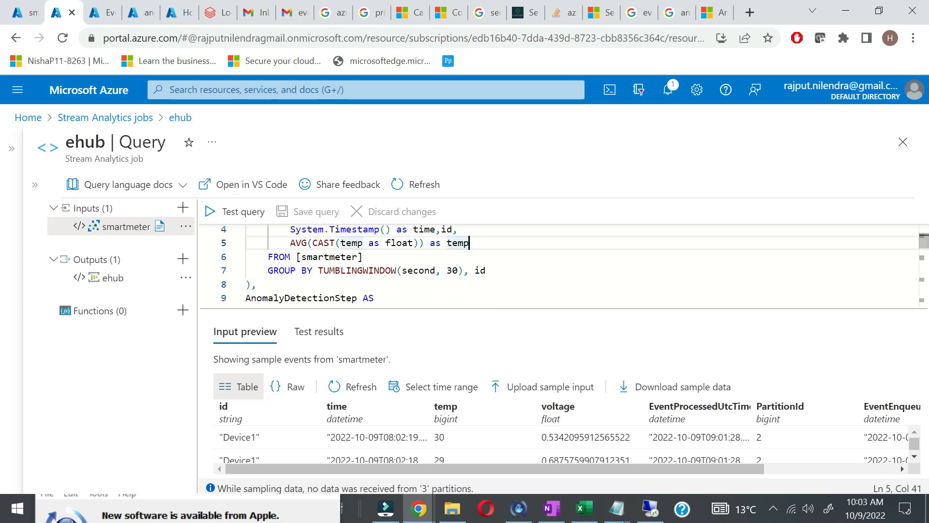
double_click(409, 270)
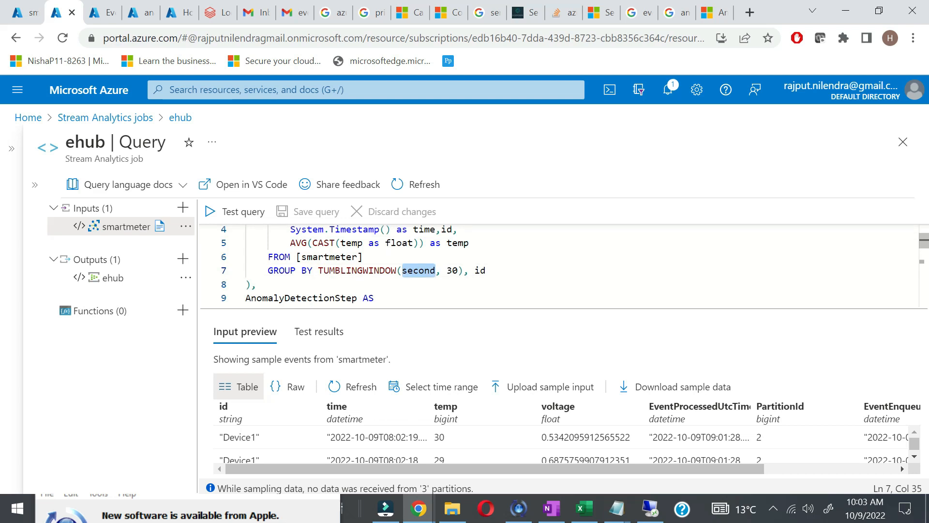
scroll(557, 266, down, 2)
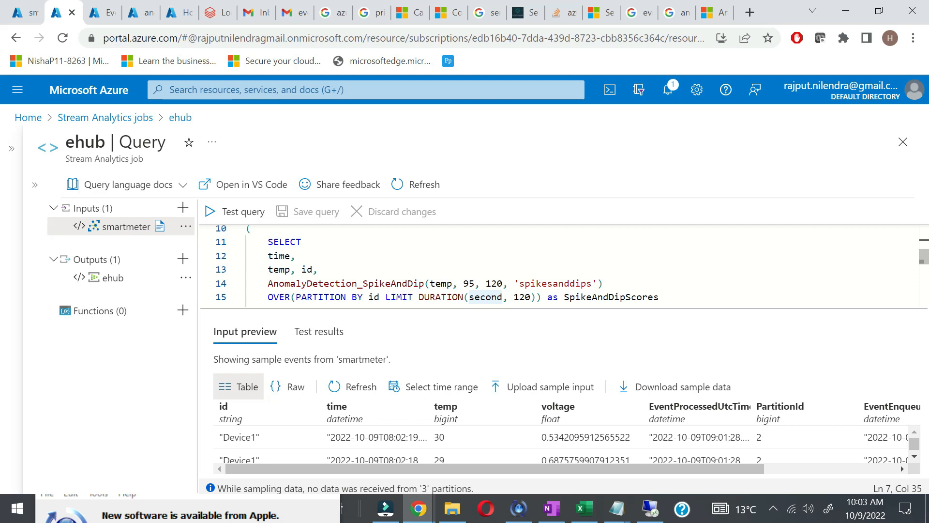
double_click(591, 284)
scroll(557, 266, down, 5)
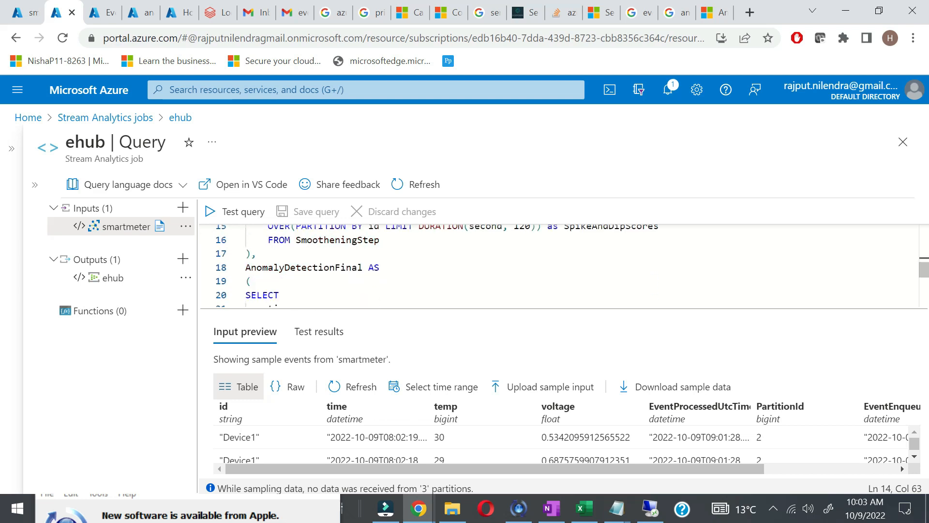
scroll(556, 265, down, 1)
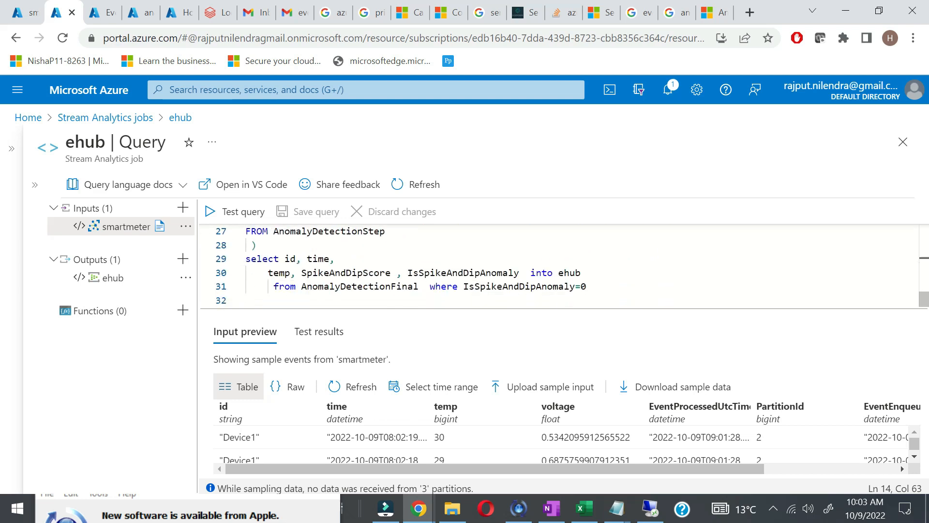
drag(586, 286, 459, 286)
click(681, 509)
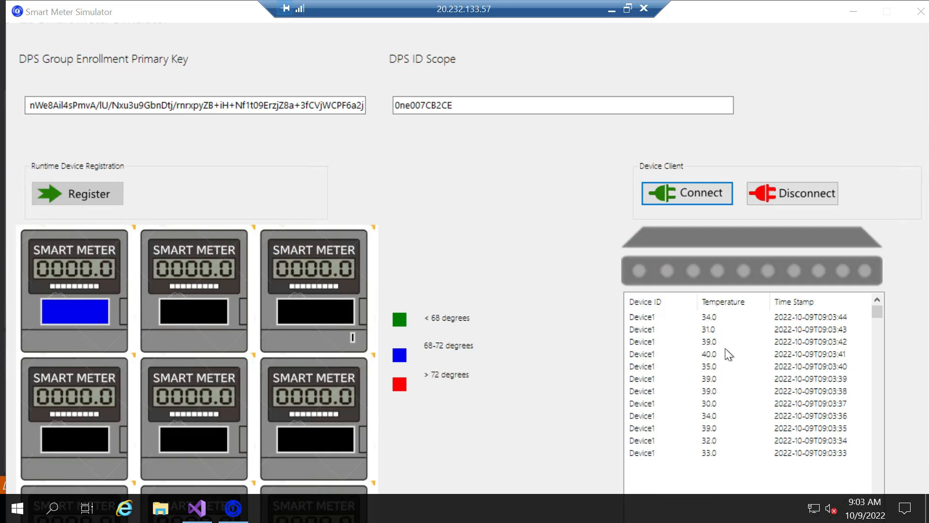
click(611, 8)
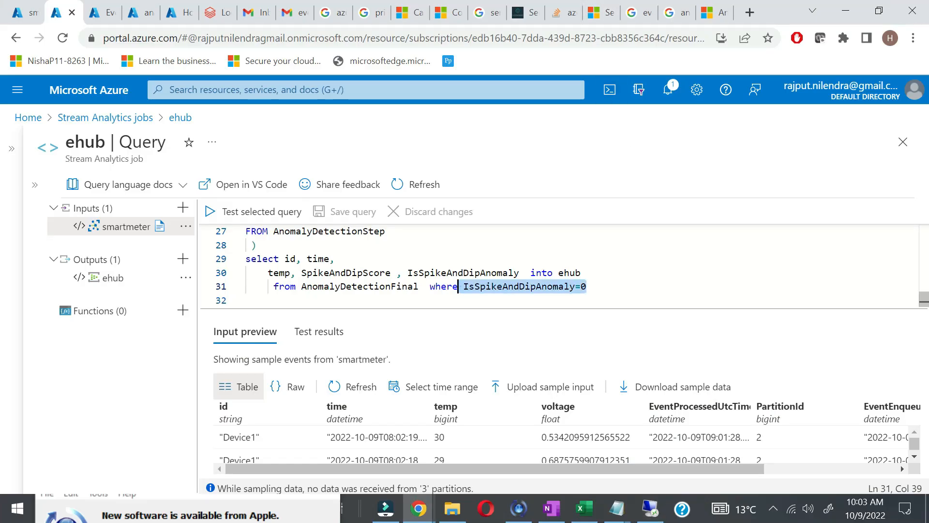
click(587, 286)
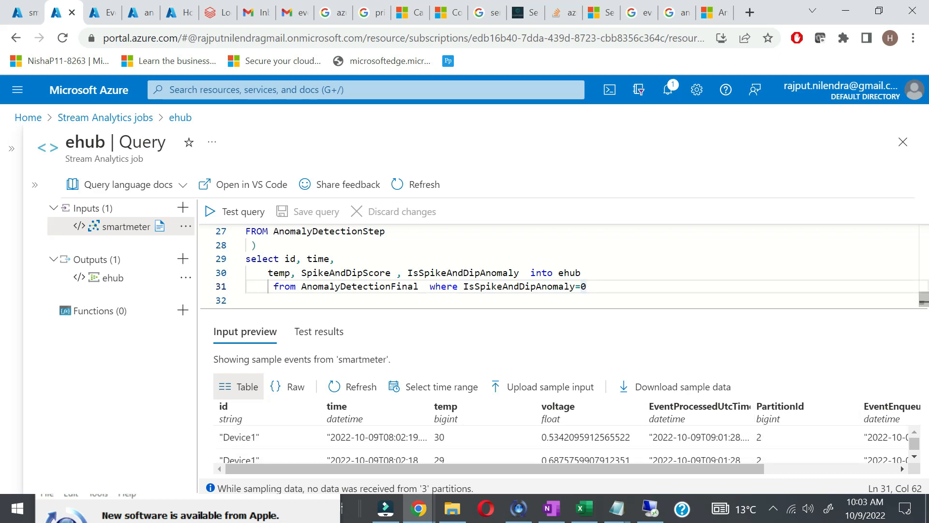
drag(586, 287, 469, 286)
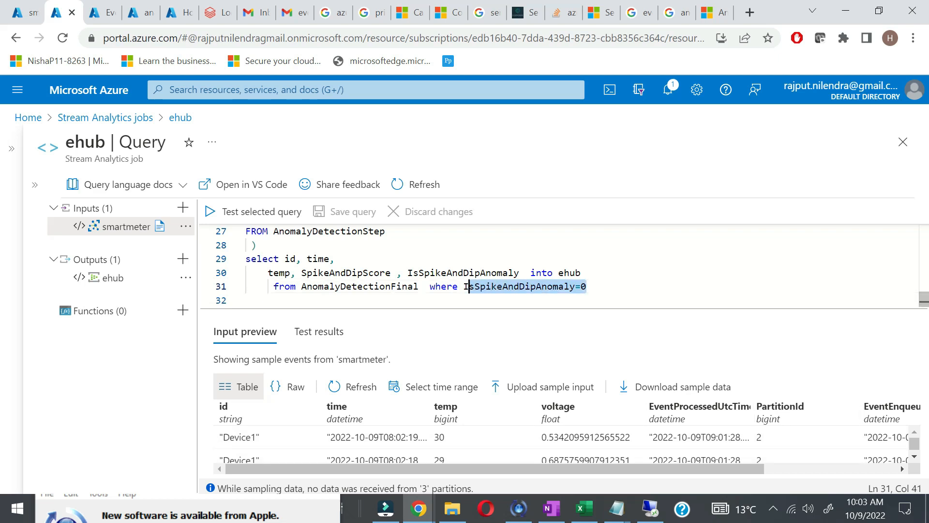
click(587, 286)
key(BackSpace)
text(1)
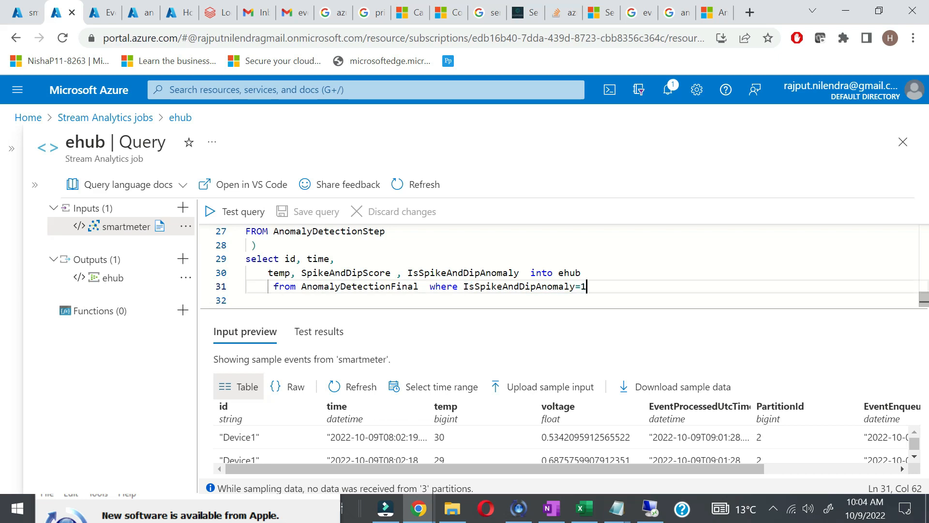
key(BackSpace)
text(0)
Step: Go to the ehub job's Overview and start it with job output start time Now
click(36, 186)
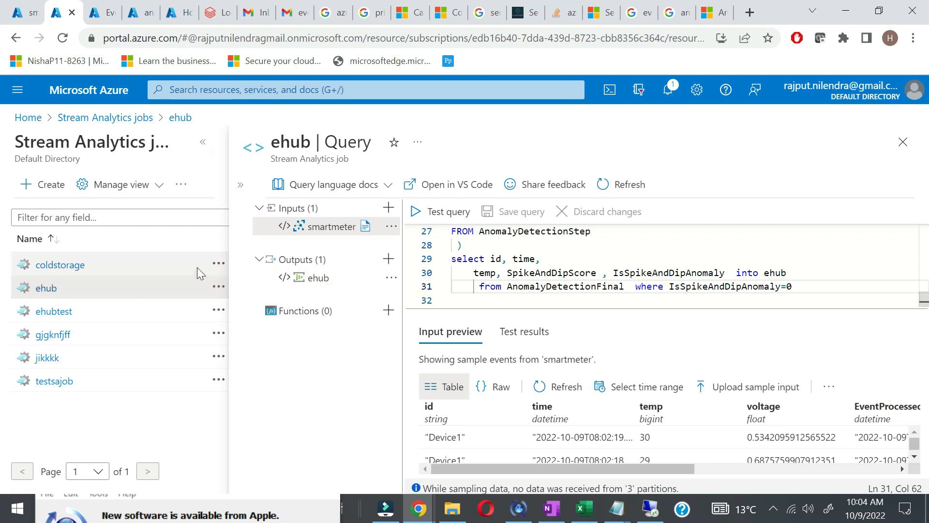
click(203, 142)
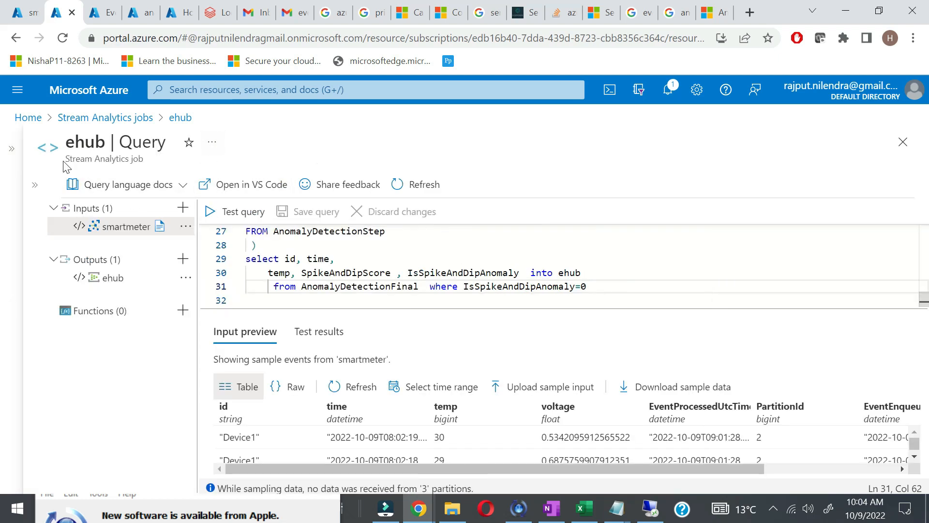
click(132, 120)
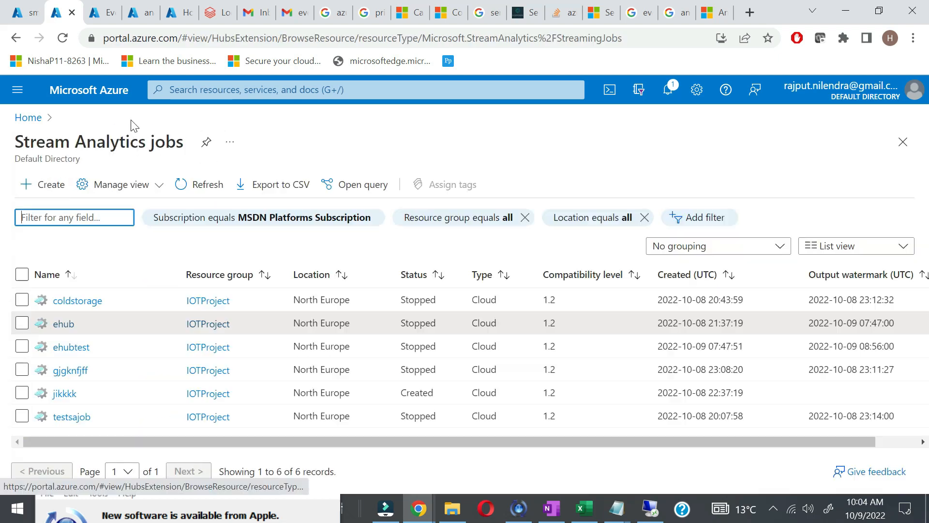
click(67, 324)
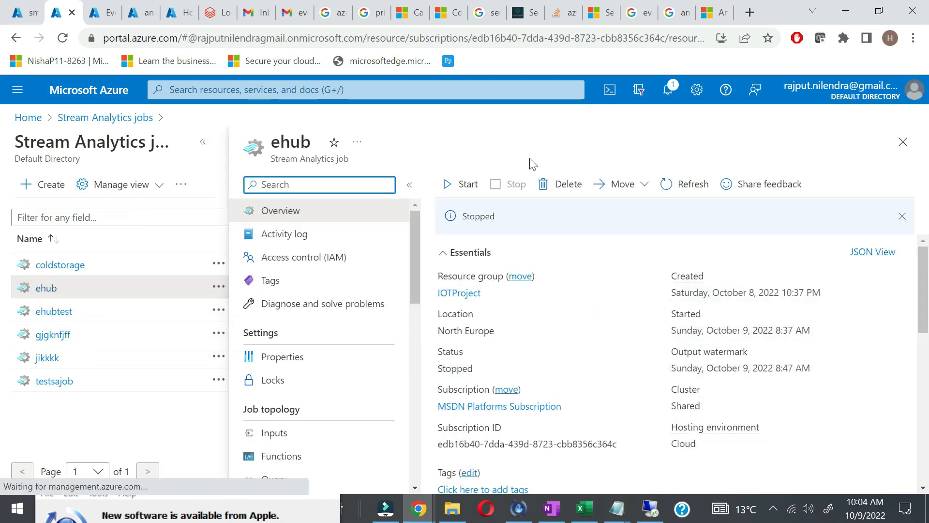
click(461, 188)
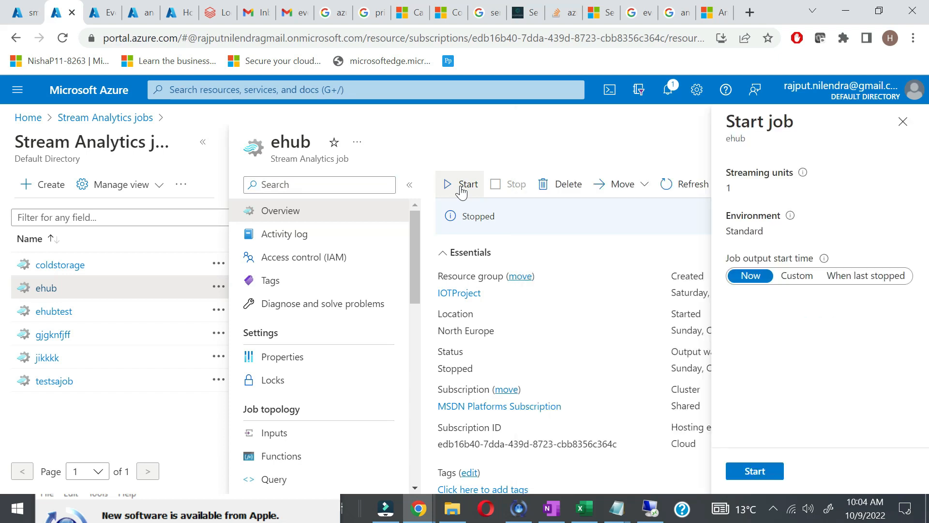
click(755, 472)
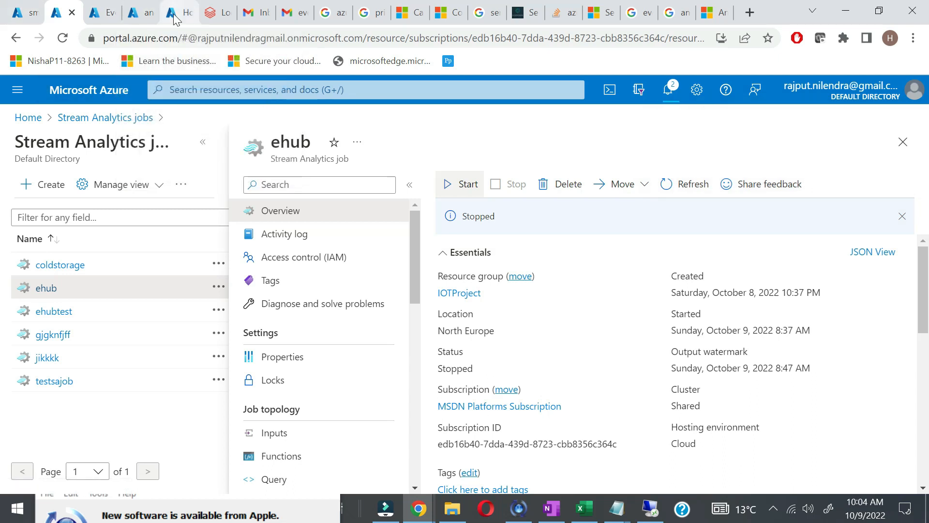
Step: Search 'func' to reach Function Apps, open smartmeter, and list its functions
click(151, 18)
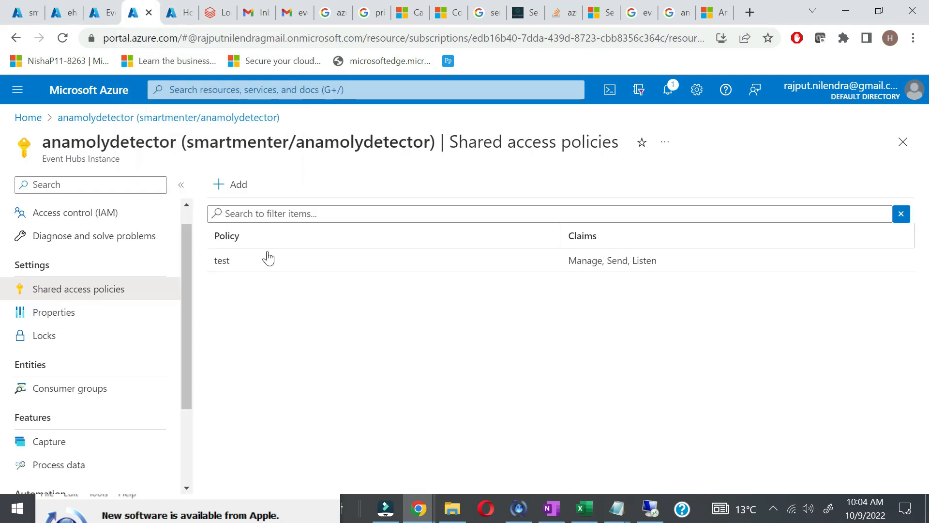
click(222, 90)
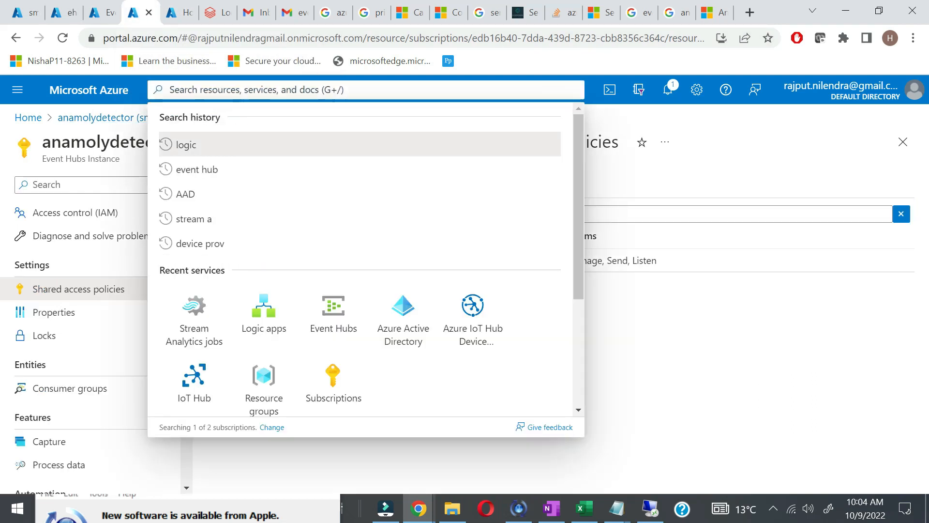
text(azur)
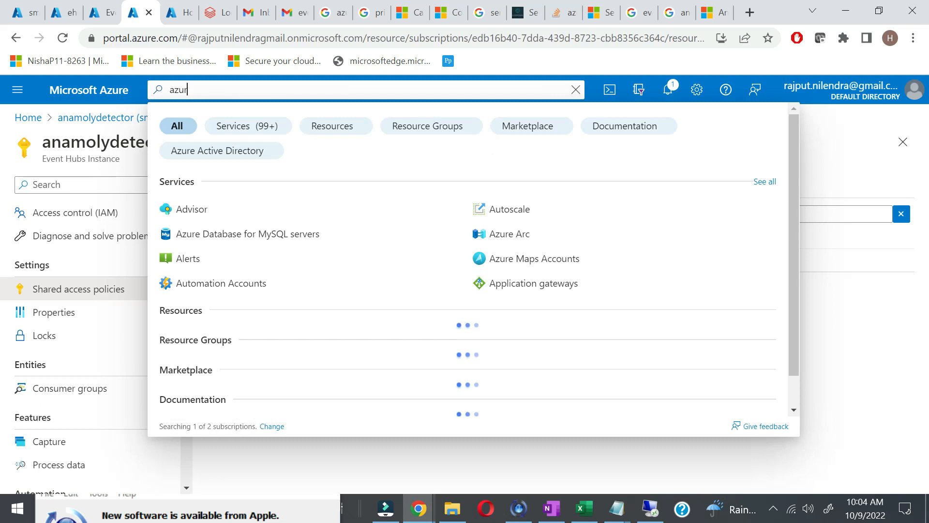
key(BackSpace)
key(BackSpace)
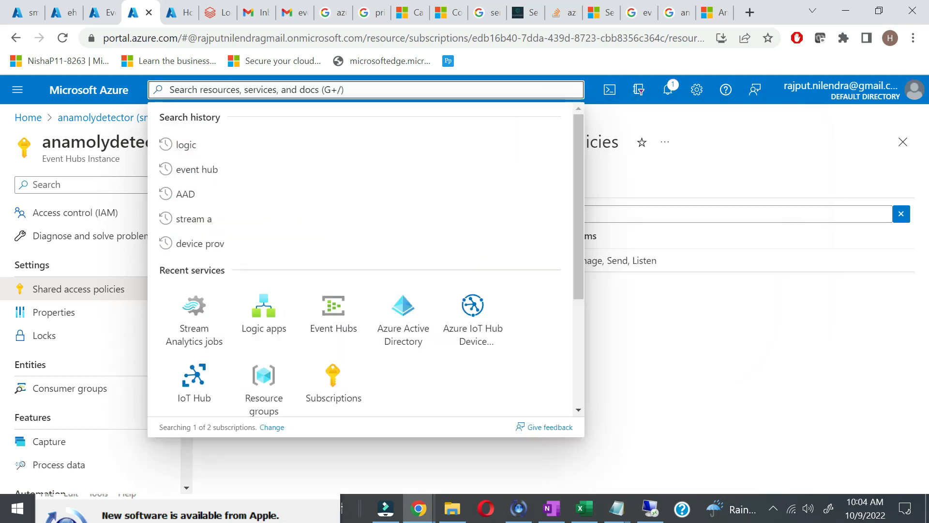
text(func)
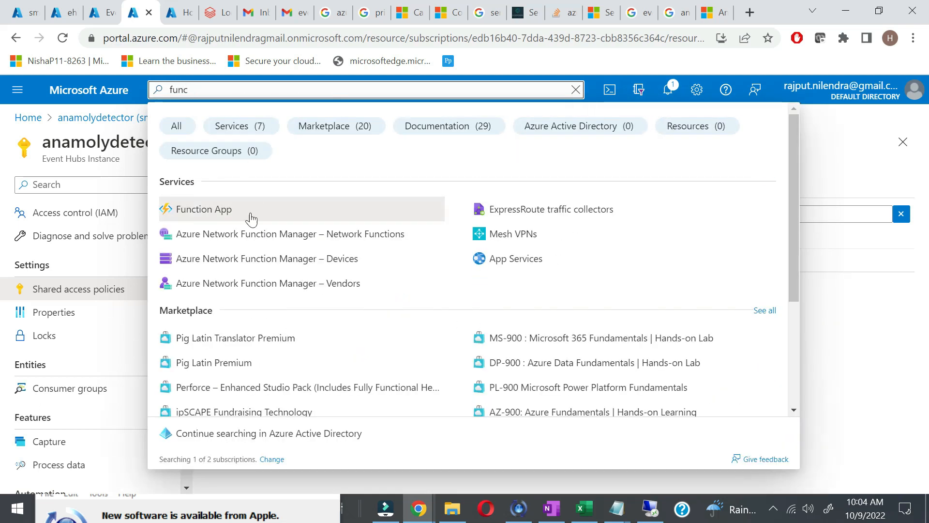
click(241, 213)
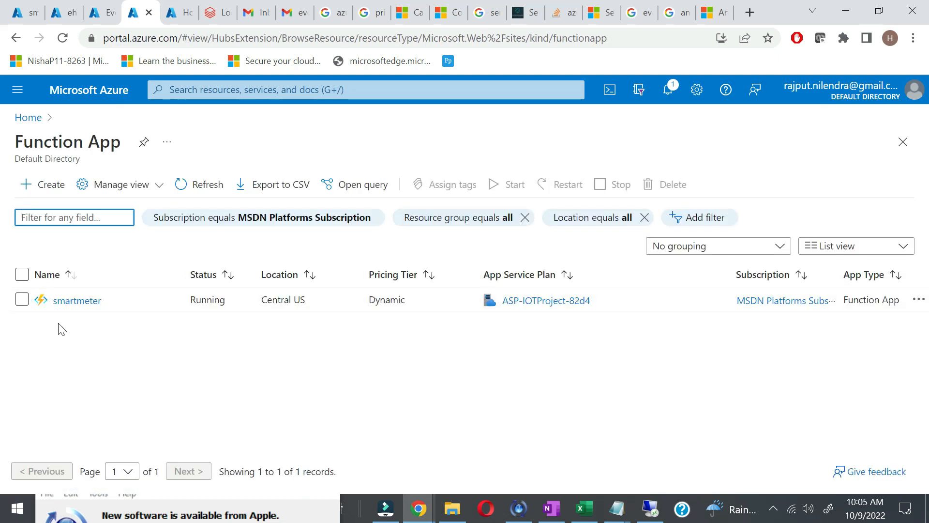
click(69, 301)
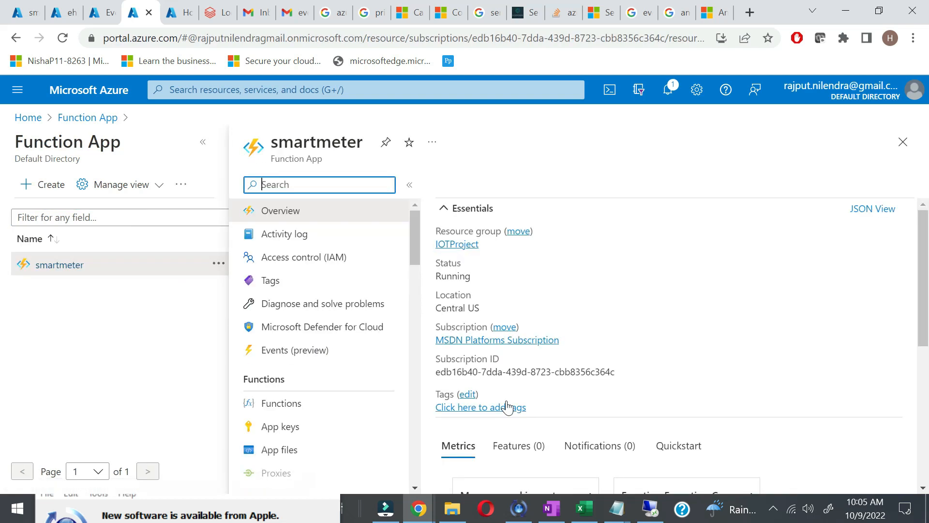
scroll(507, 397, down, 5)
scroll(506, 403, down, 3)
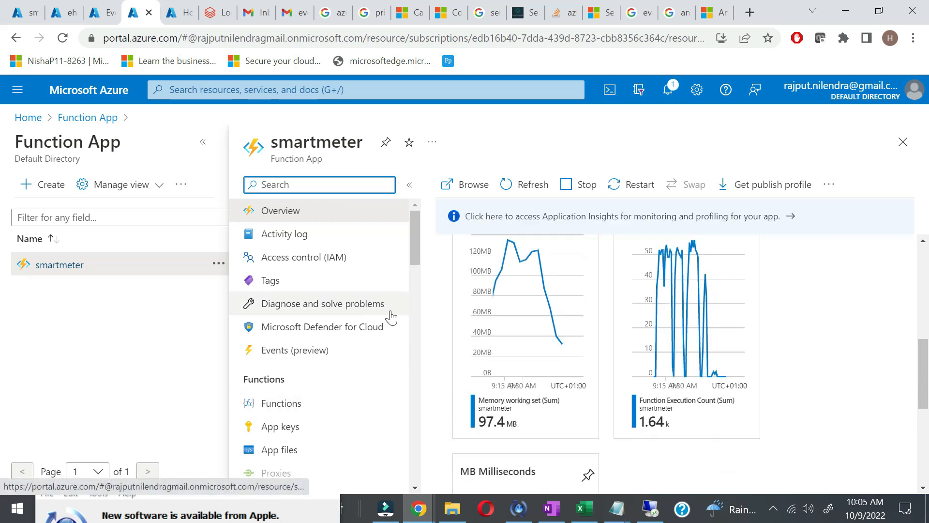
scroll(630, 304, up, 5)
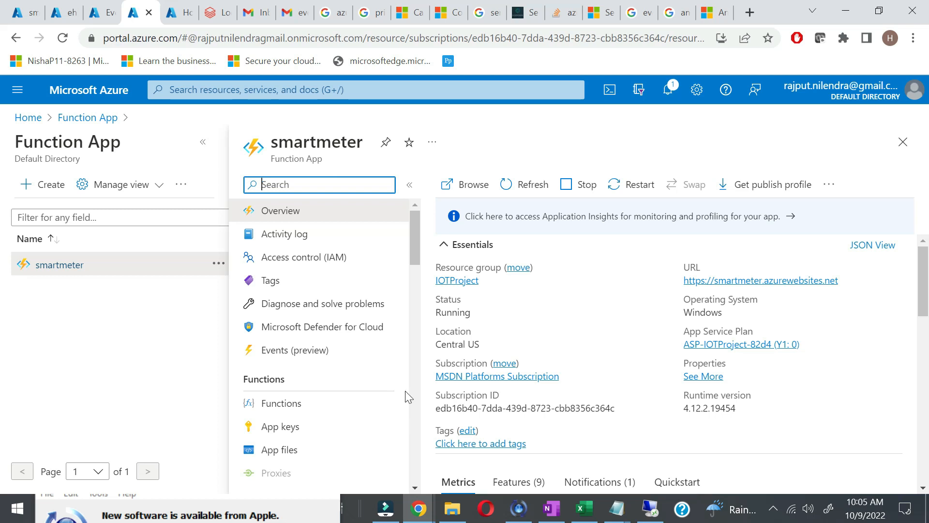
click(306, 407)
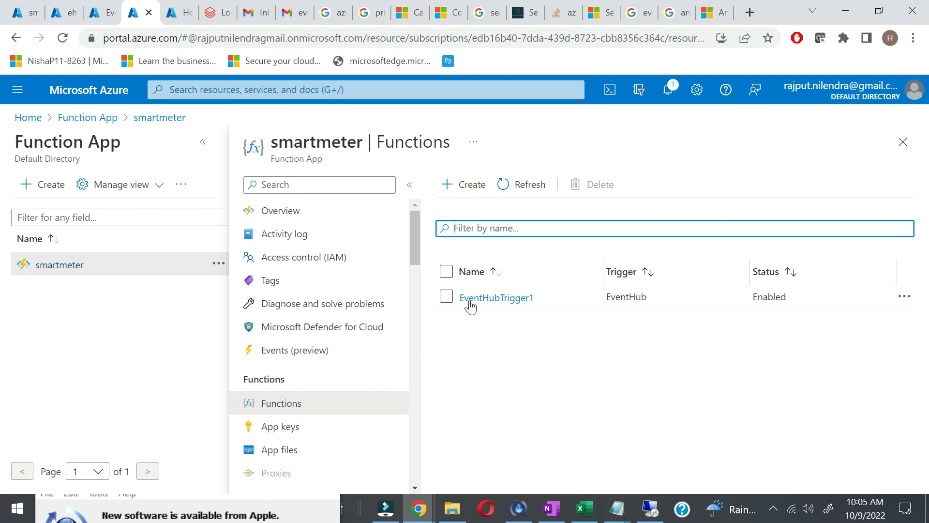
Step: Disable EventHubTrigger1 and begin creating a new function in smartmeter
click(904, 297)
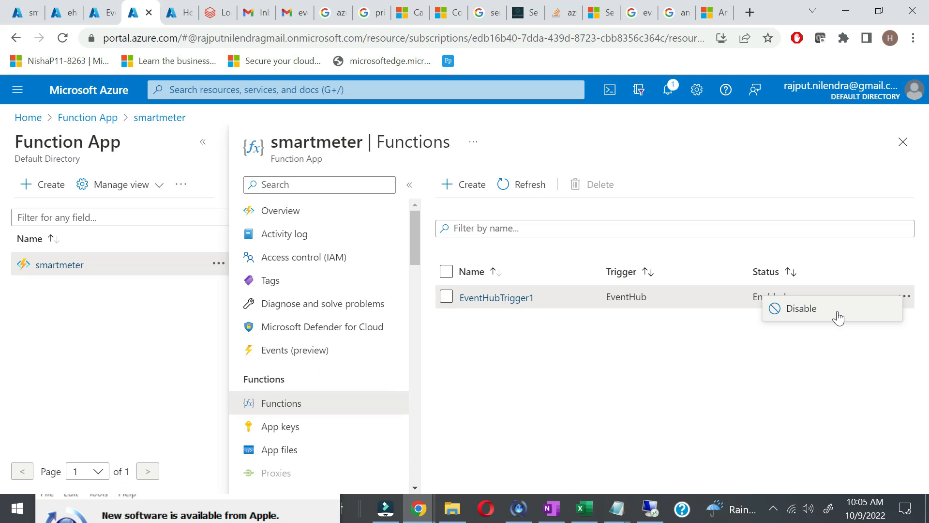
click(839, 318)
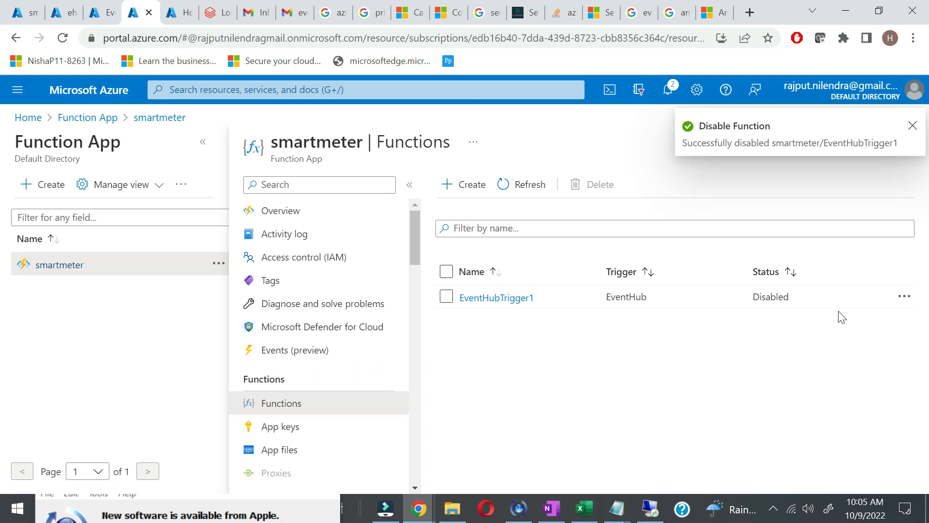
click(455, 184)
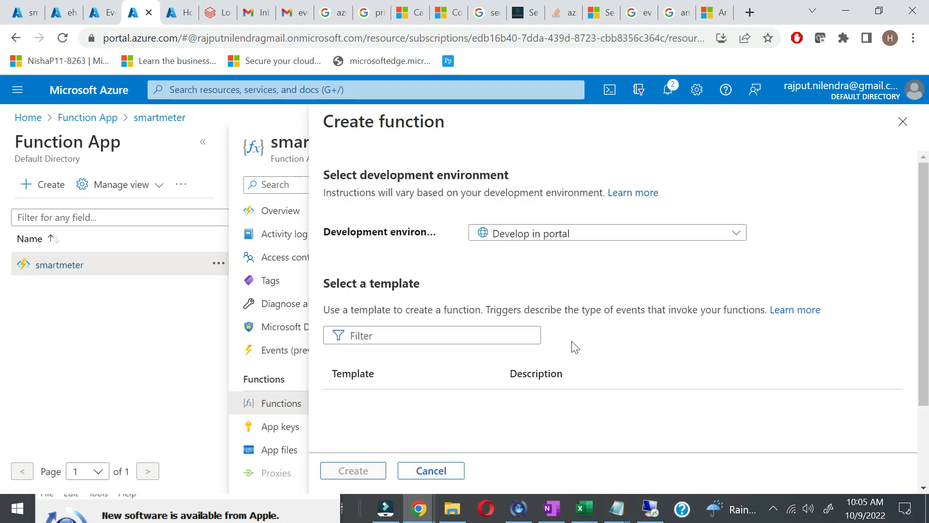
Step: Filter the function templates by 'event', then cancel the Create function form
click(450, 339)
text(evdeen)
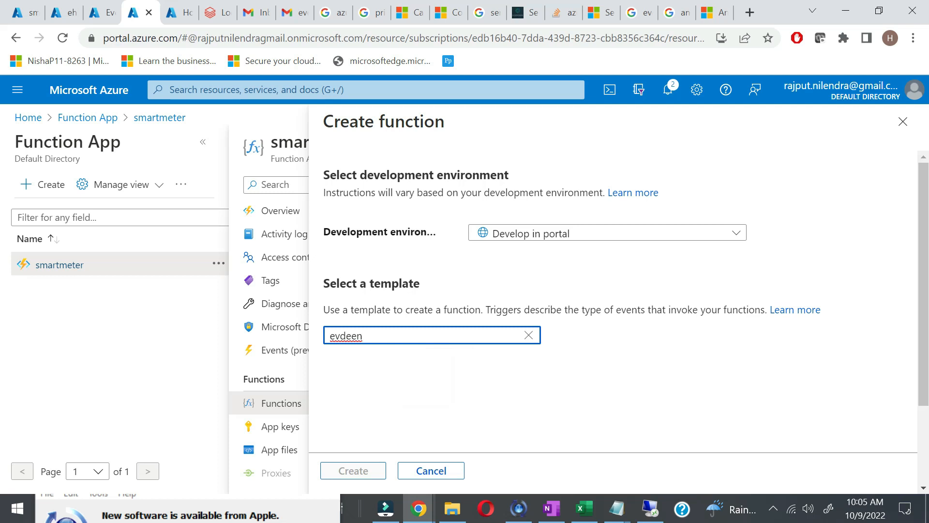
key(ctrl+a)
text(even)
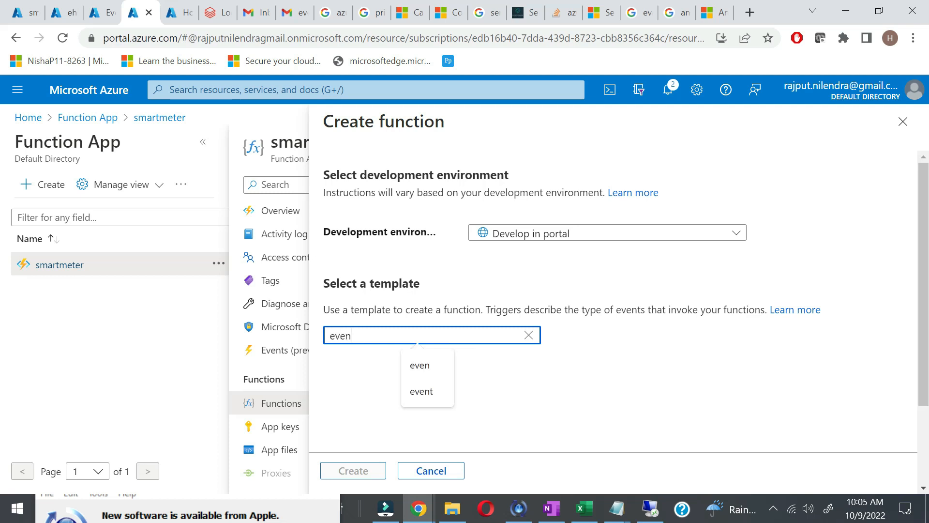
click(426, 392)
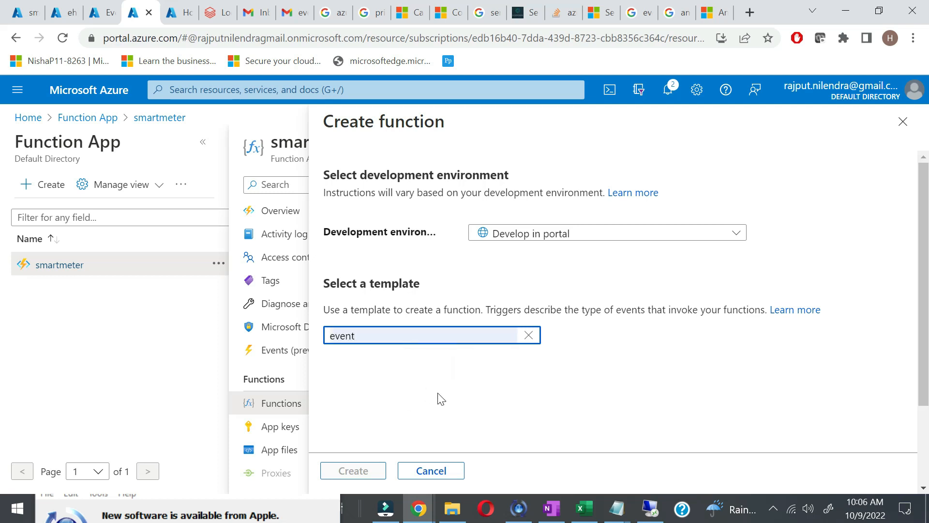
click(354, 336)
scroll(435, 411, down, 1)
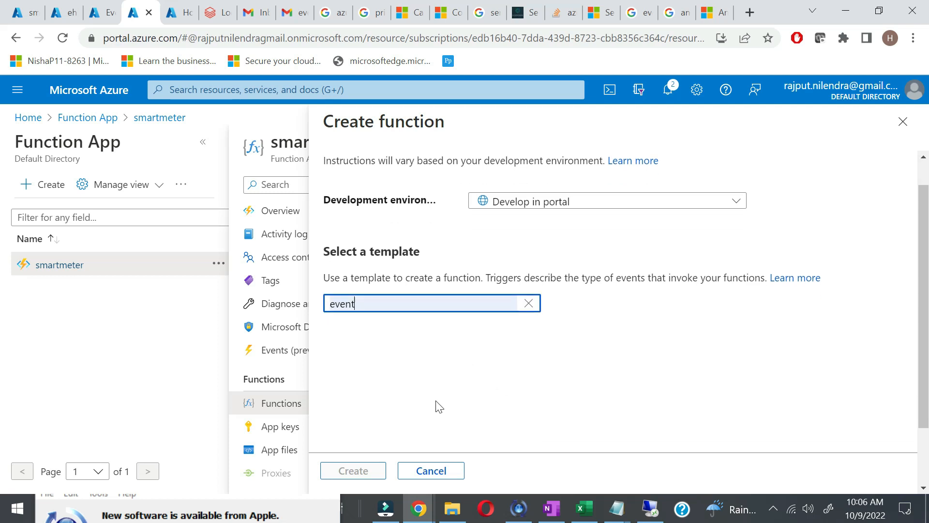
click(531, 305)
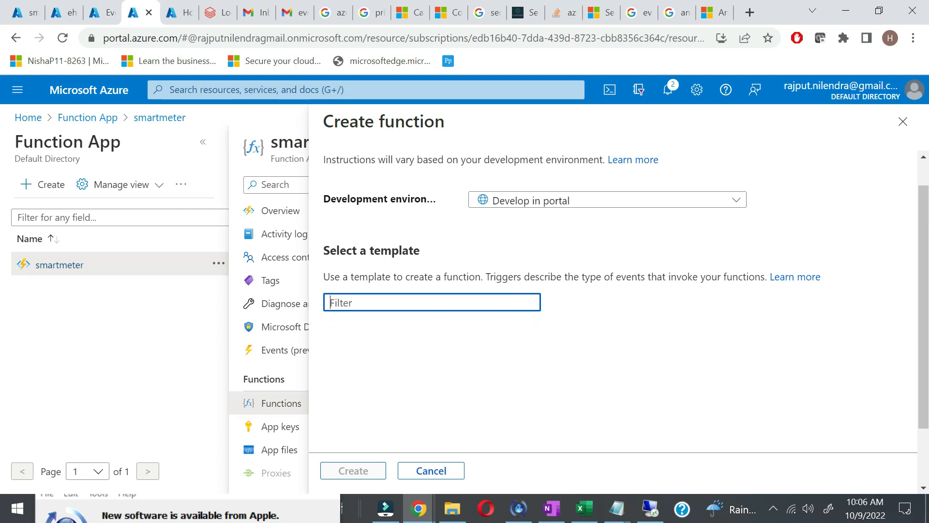
click(442, 309)
text(event)
scroll(778, 353, down, 2)
scroll(778, 353, up, 3)
click(430, 470)
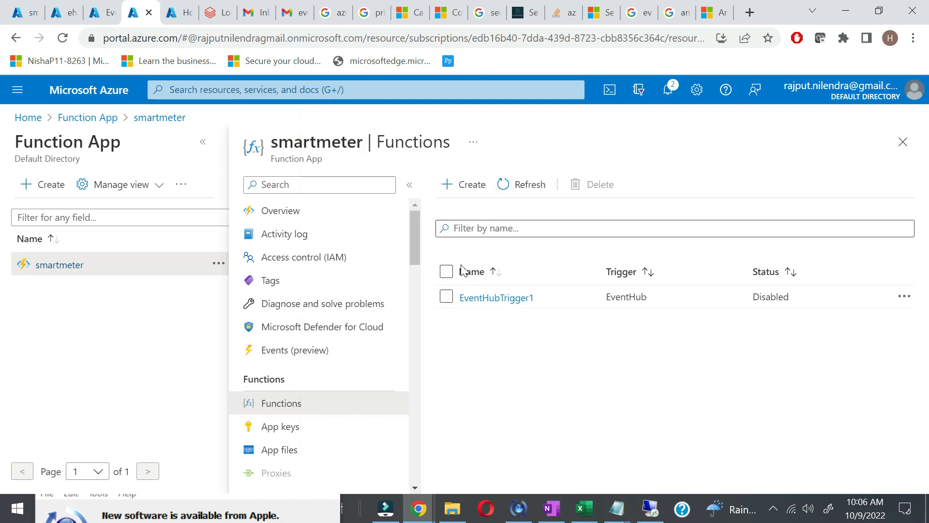
Step: Reopen Create function, filter by 'event', and create an Azure Event Hub trigger function
click(463, 196)
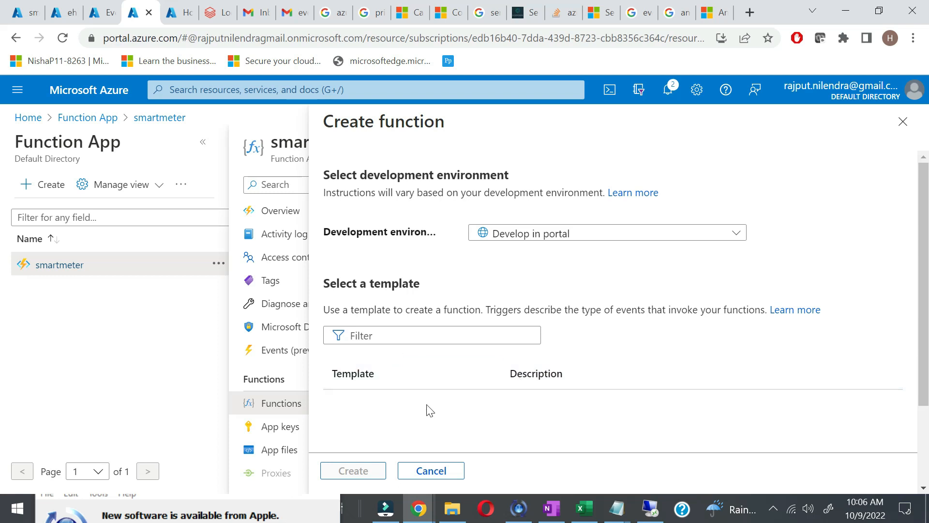
scroll(428, 408, down, 2)
scroll(409, 368, up, 1)
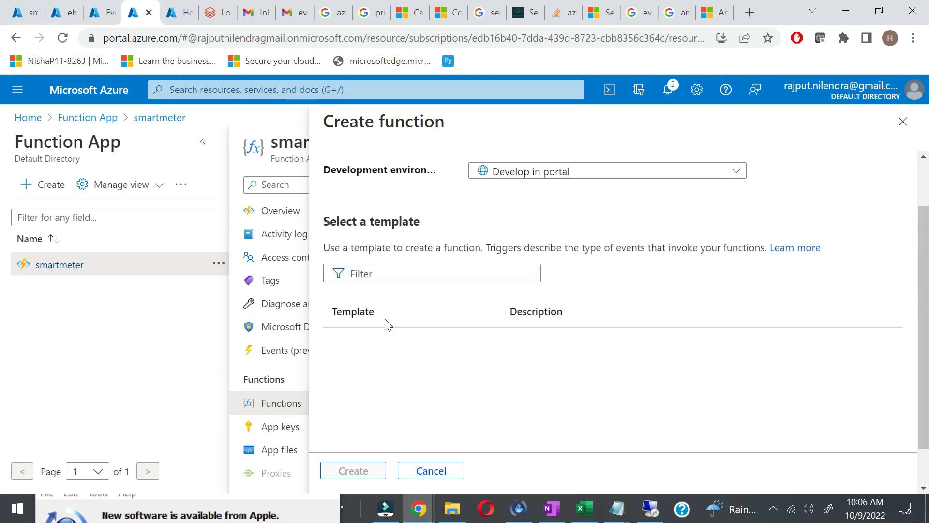
click(430, 273)
text(event)
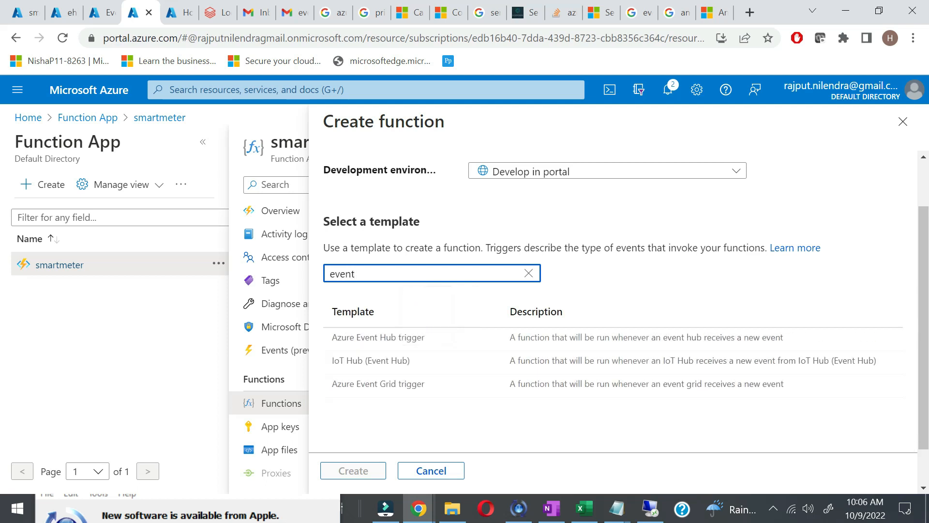
click(385, 342)
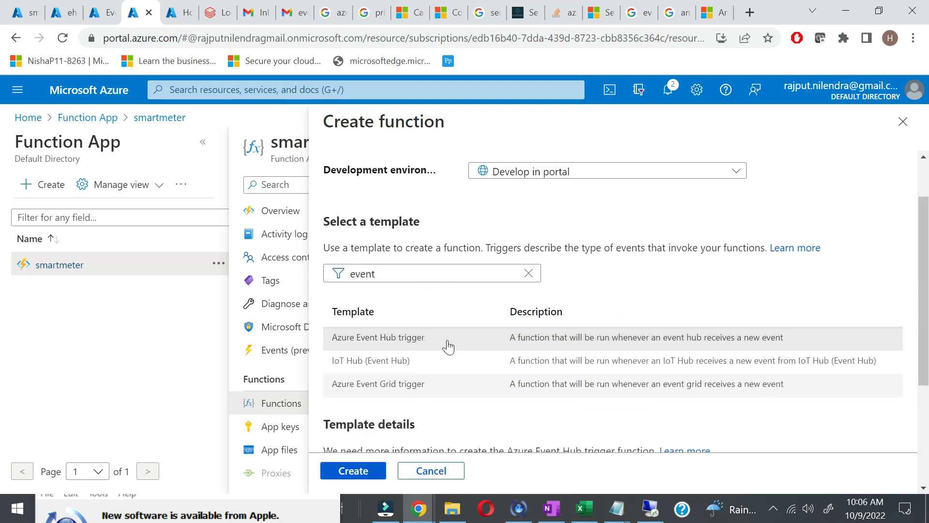
click(353, 471)
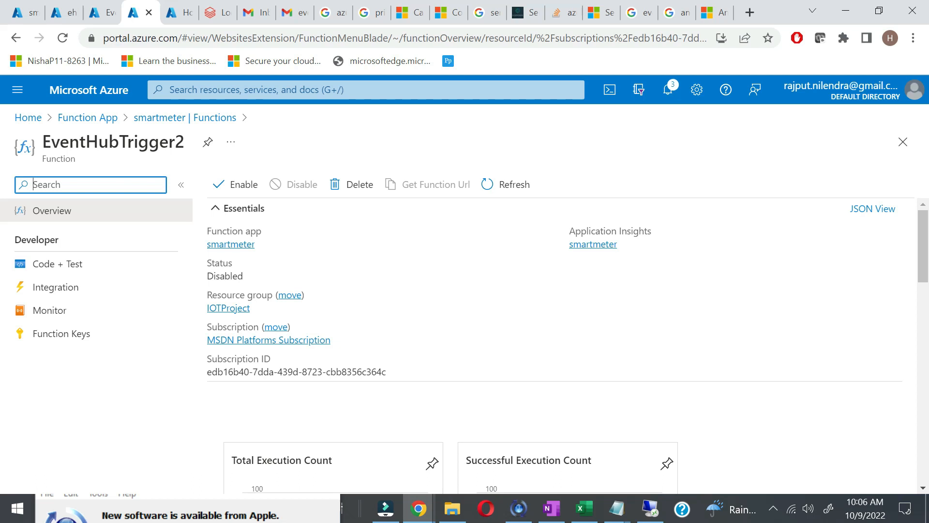
click(75, 270)
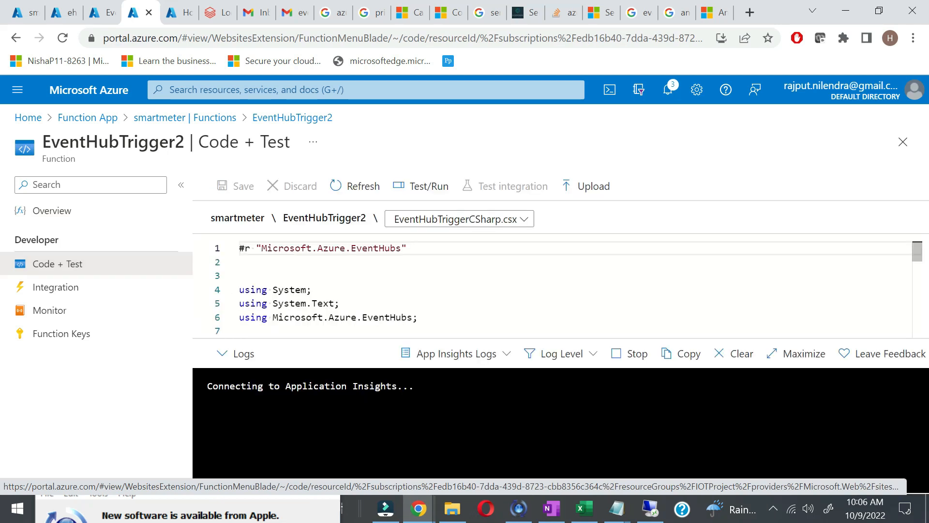
scroll(552, 289, down, 5)
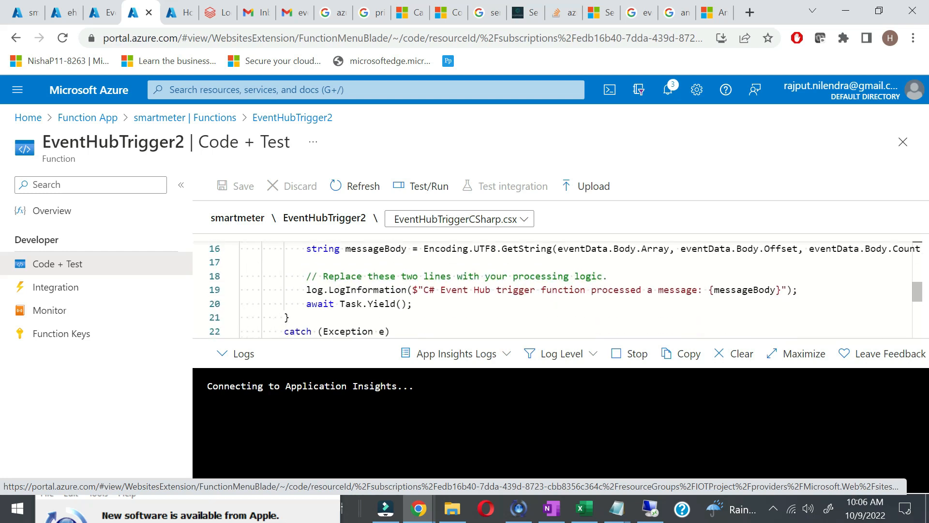
scroll(552, 289, up, 2)
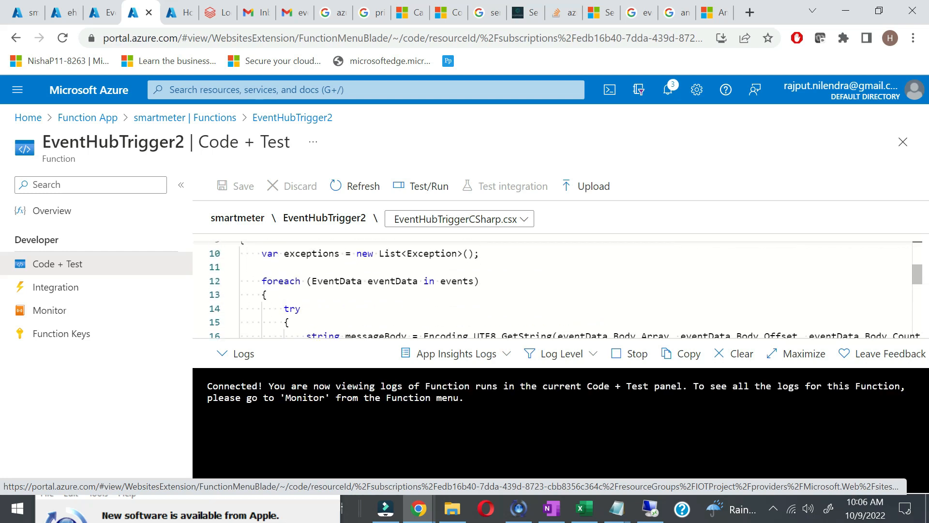
scroll(552, 289, up, 1)
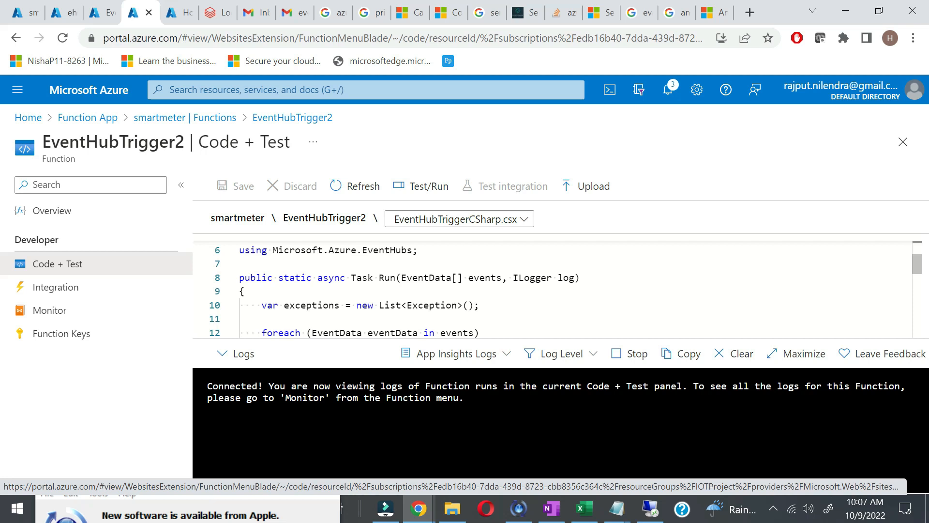
scroll(551, 289, down, 3)
drag(368, 280, 608, 294)
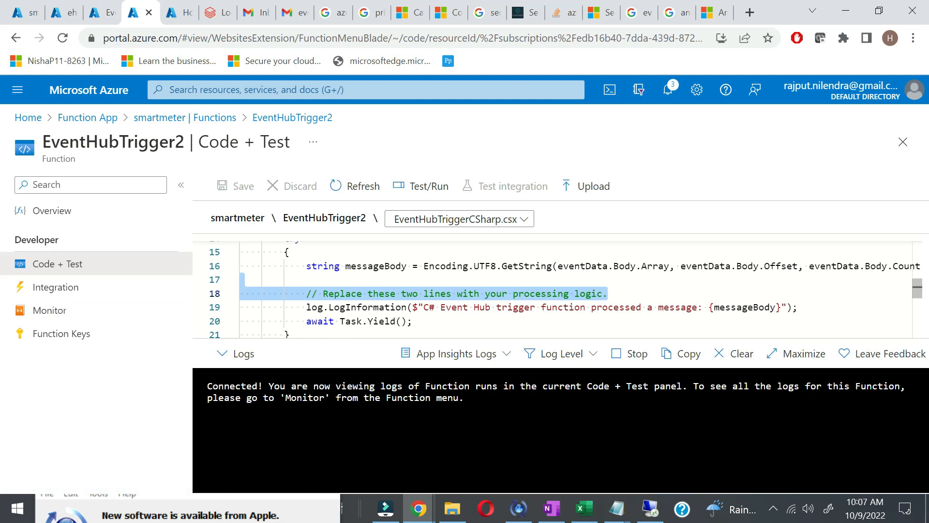
click(463, 308)
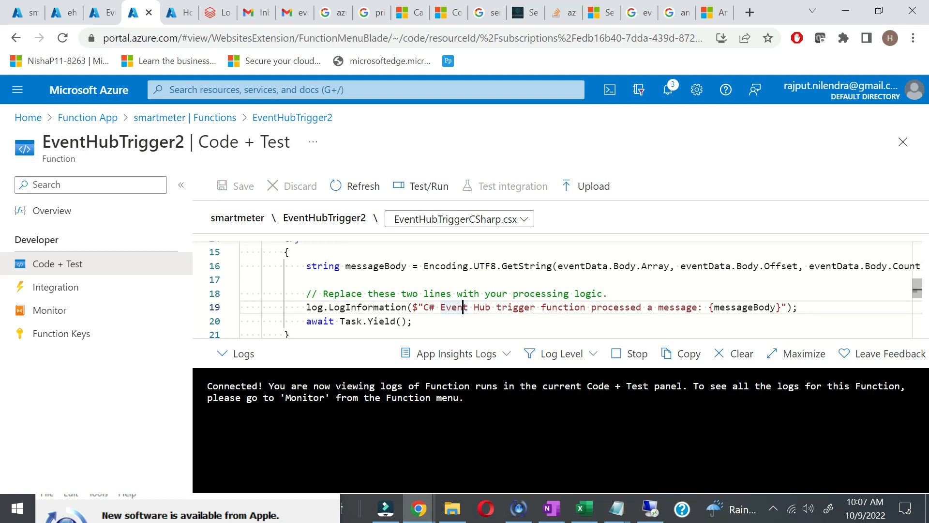
Step: Set the Event Hubs trigger binding's Event Hub name to anamolydetector
click(83, 289)
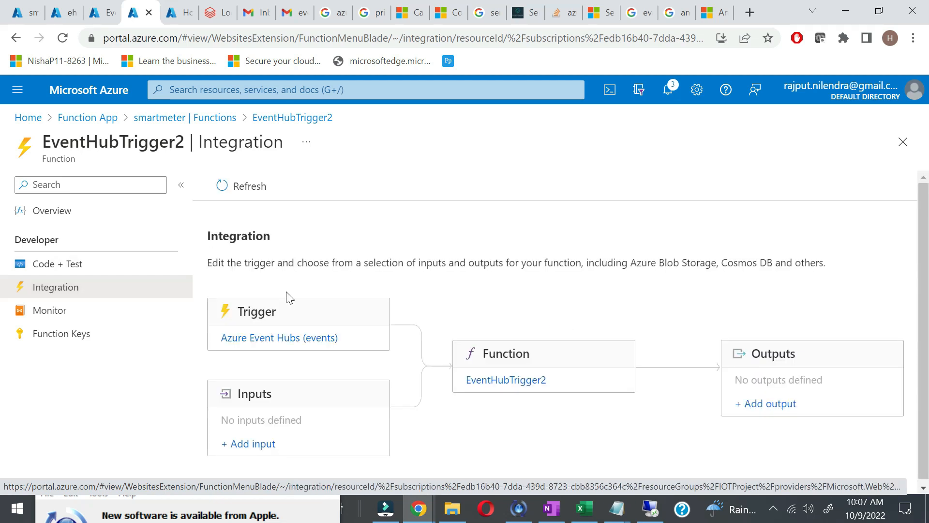
click(300, 339)
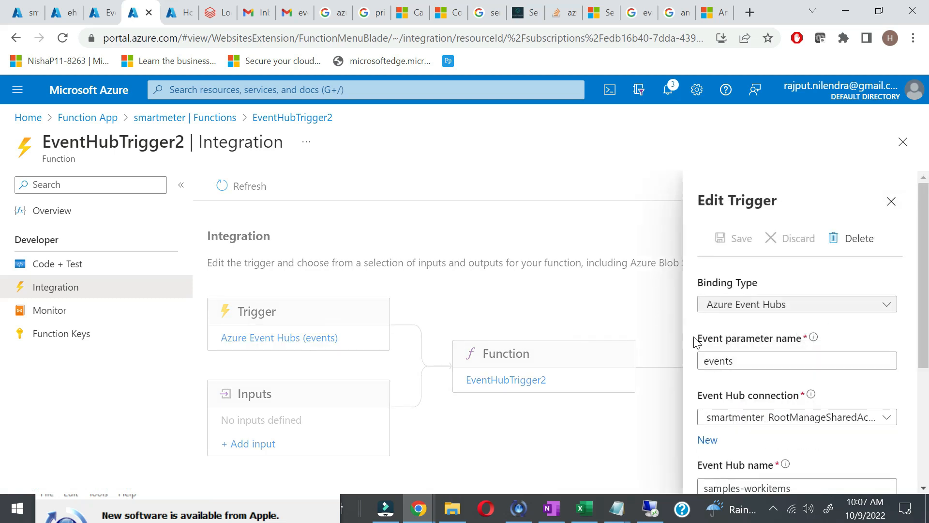
scroll(756, 428, down, 1)
scroll(756, 428, down, 1)
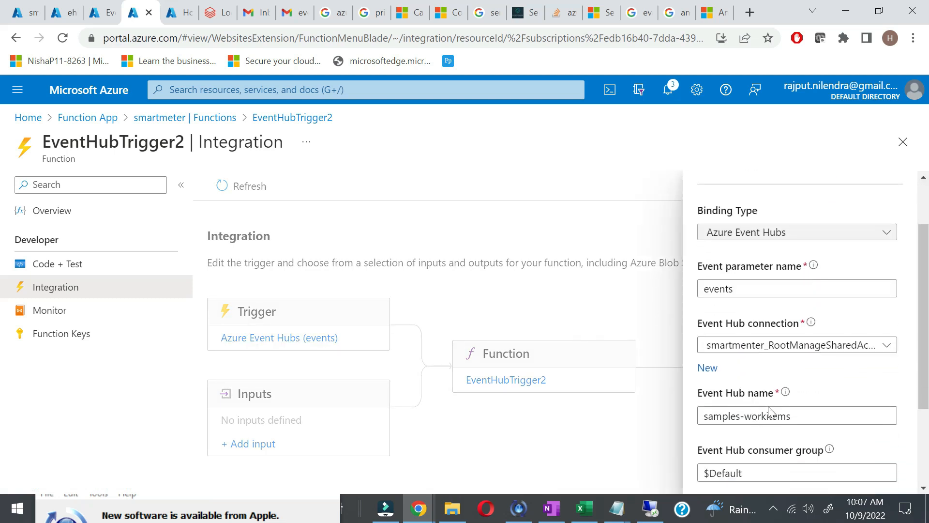
triple_click(706, 417)
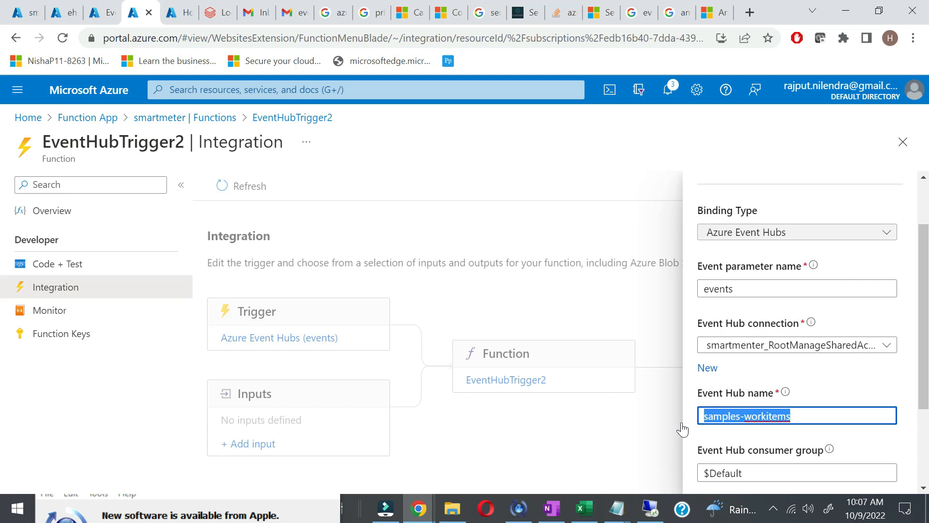
text(ana)
click(782, 445)
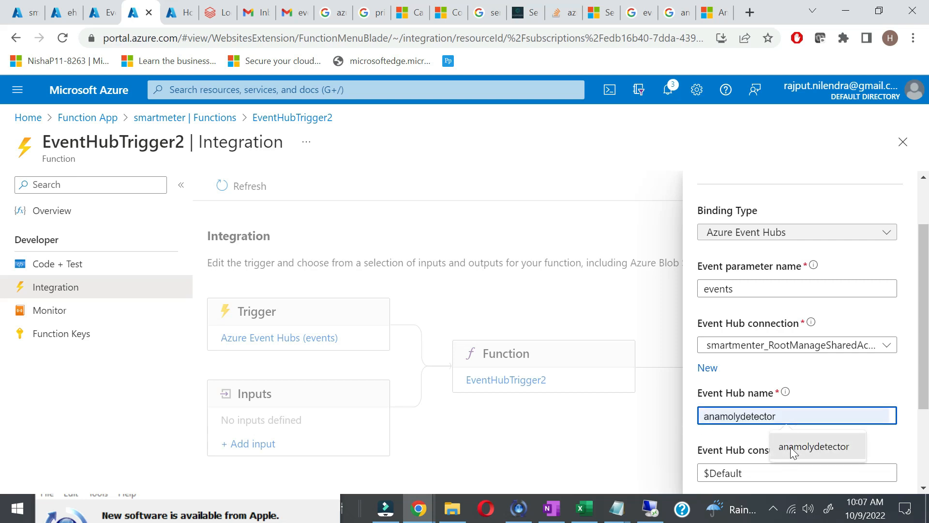
Step: Add a new Event Hub connection, save the binding, and return to Code + Test
click(711, 371)
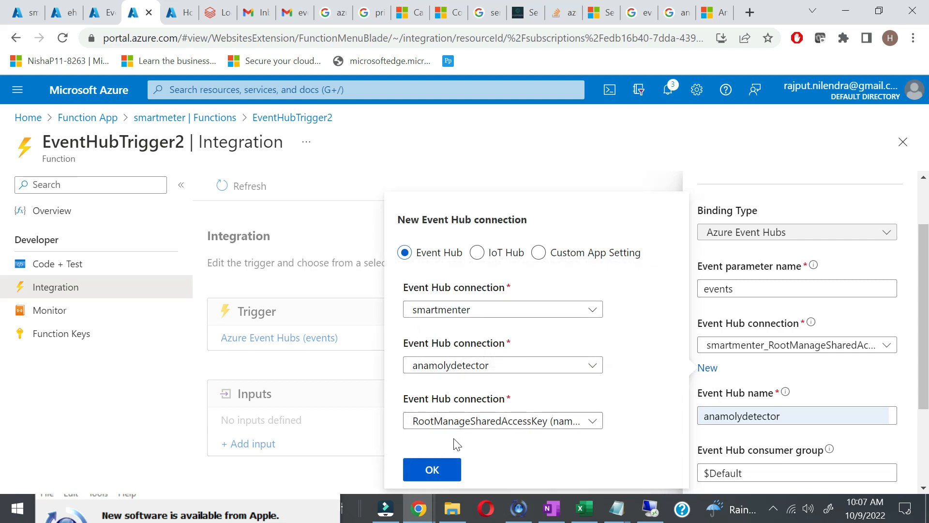
click(453, 468)
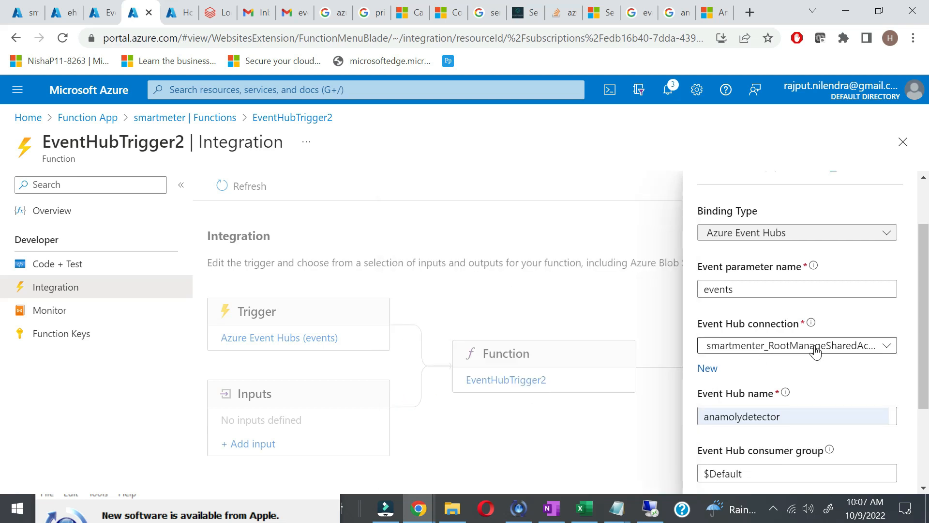
scroll(813, 352, up, 2)
click(721, 236)
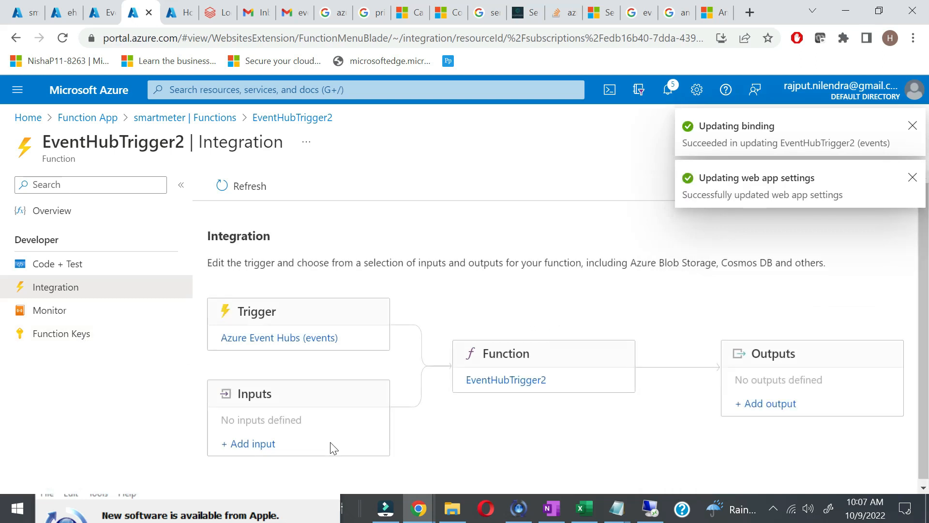
click(79, 264)
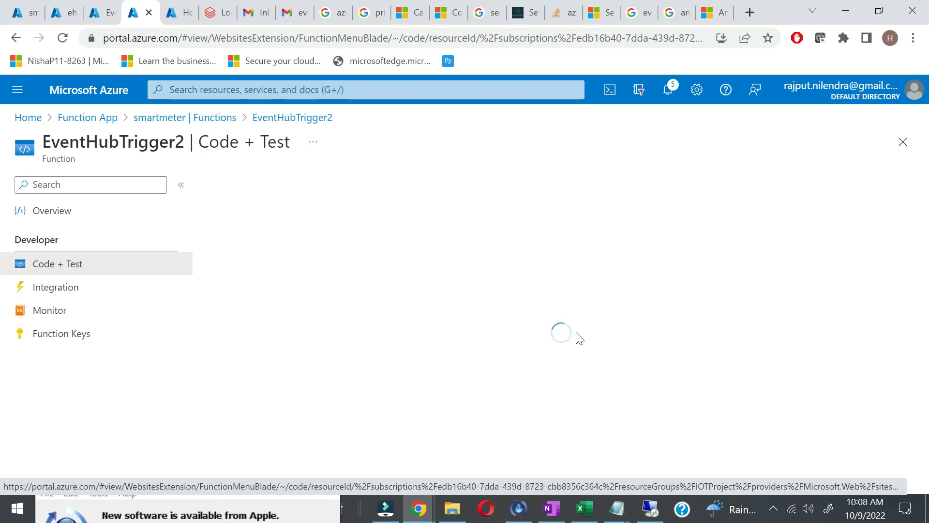
Step: Check the ehub job, then open the smartmenter Event Hubs namespace
click(65, 13)
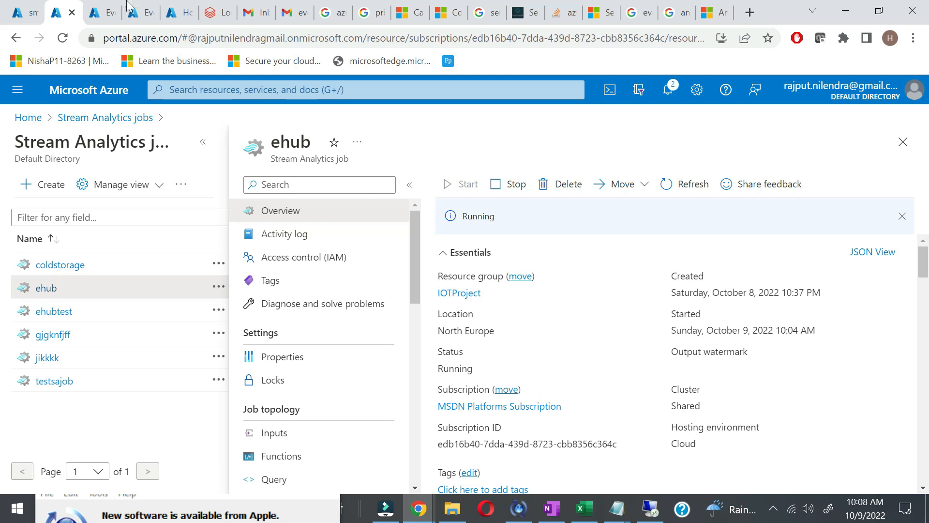
click(106, 9)
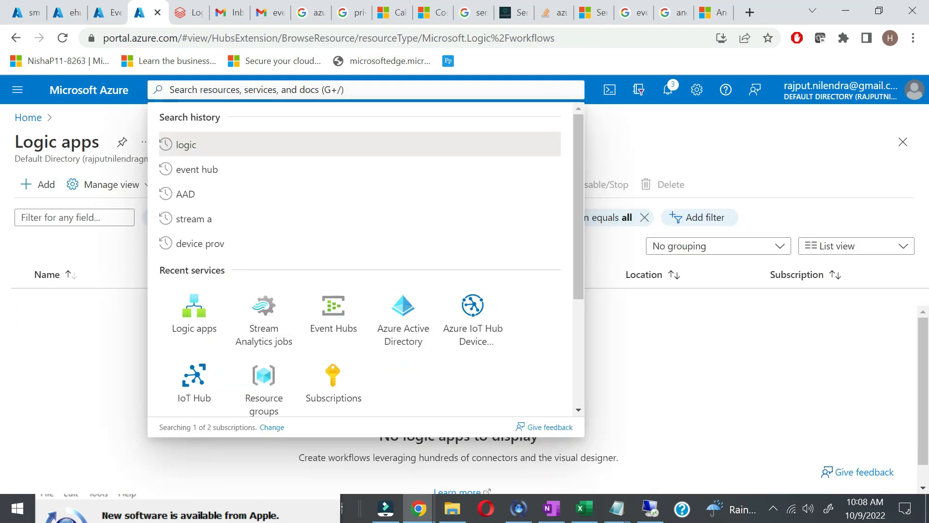
click(327, 328)
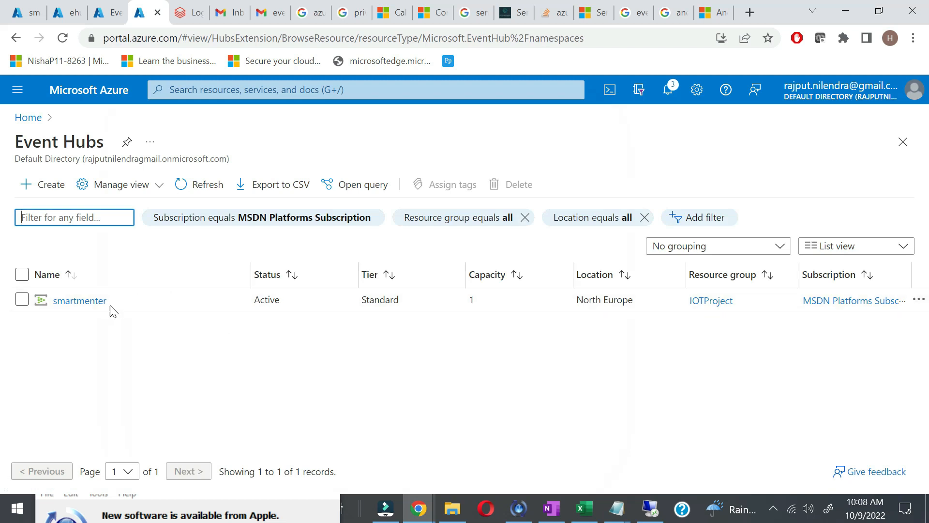
click(90, 303)
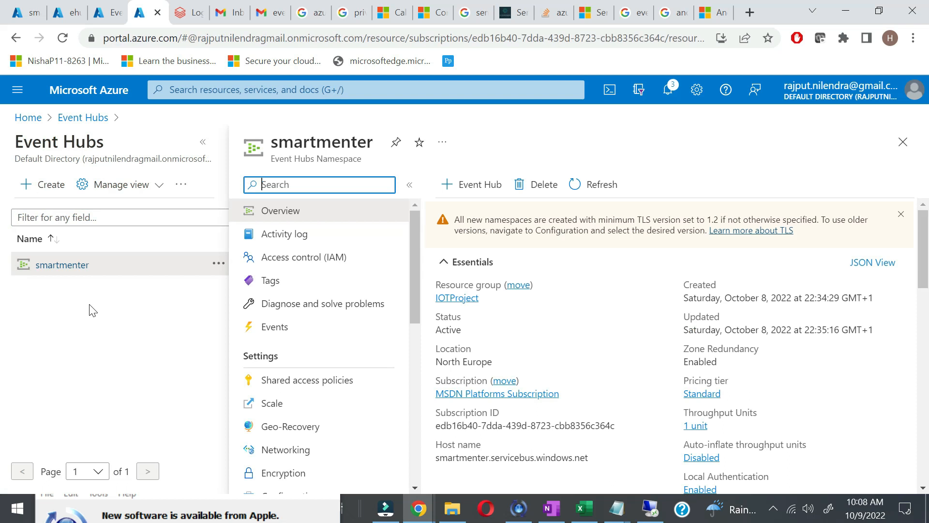
Step: Widen and refresh smartmenter's requests, messages and throughput charts
scroll(697, 430, down, 10)
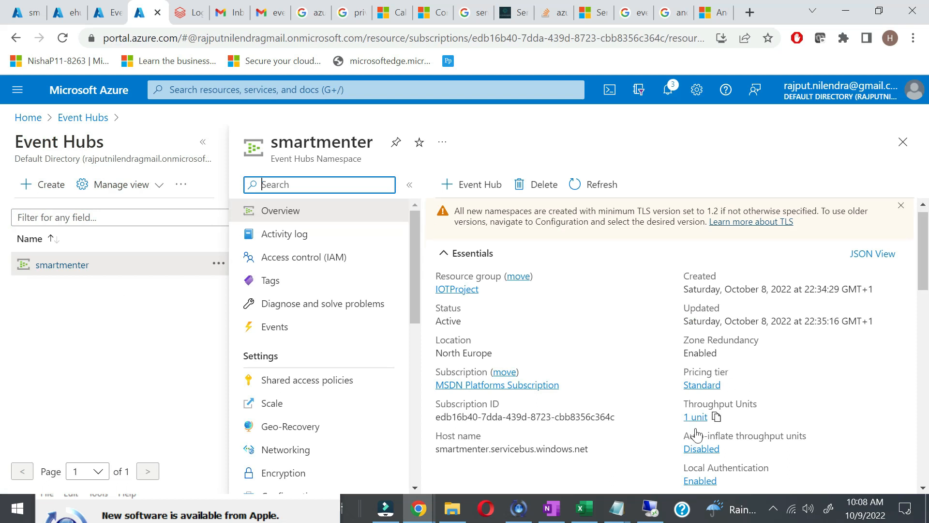
scroll(697, 433, down, 1)
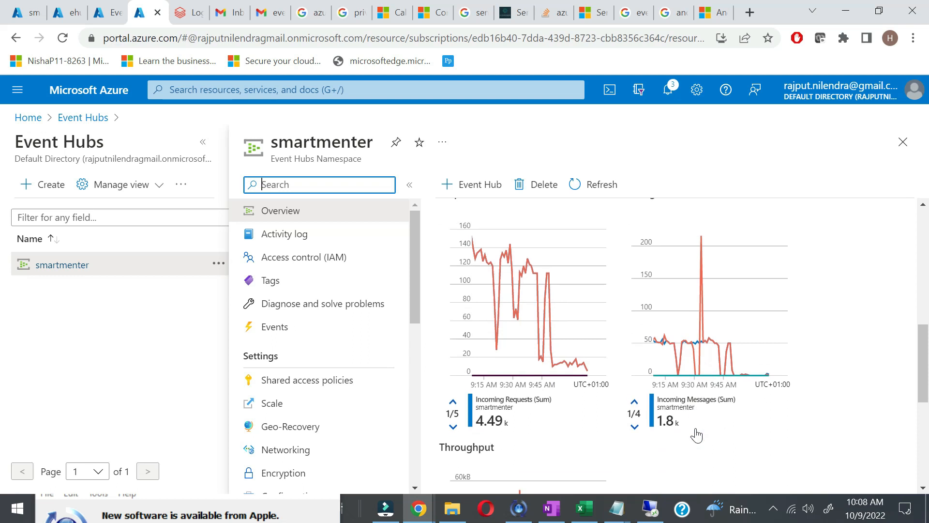
scroll(697, 435, up, 1)
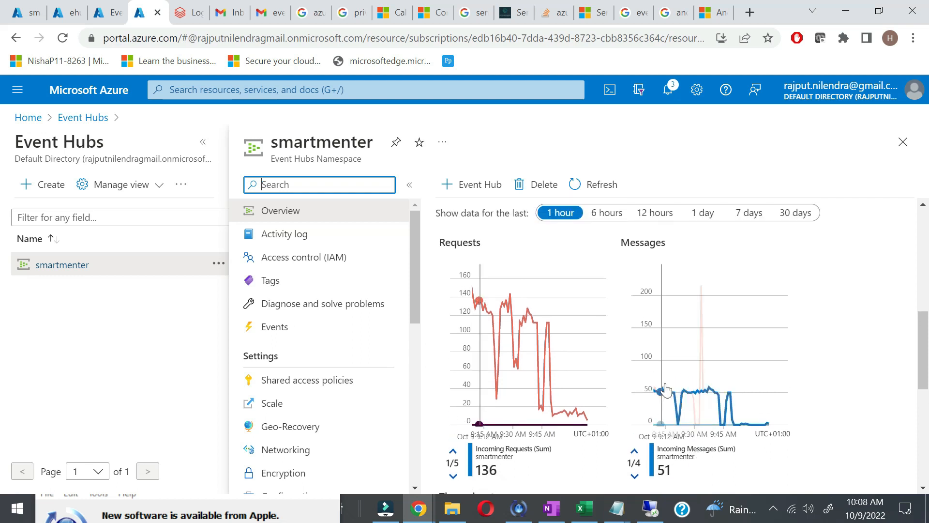
click(589, 194)
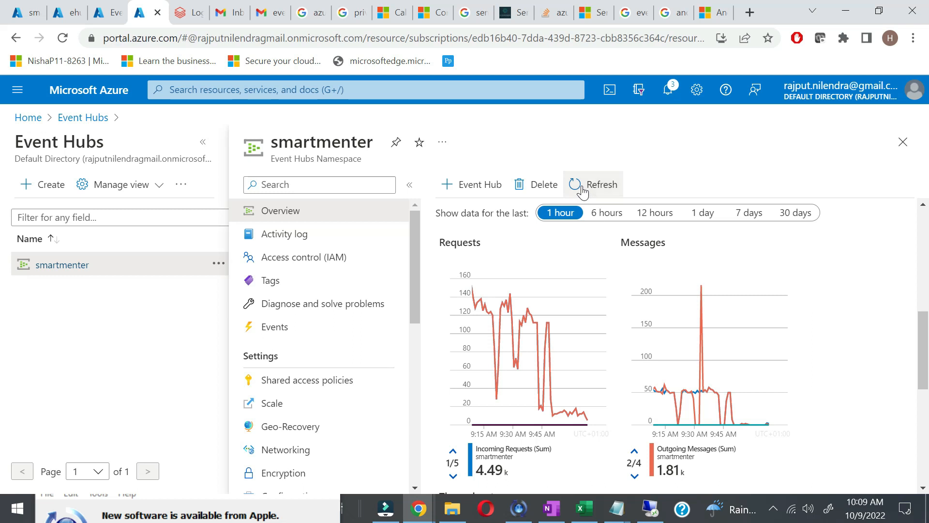
click(409, 184)
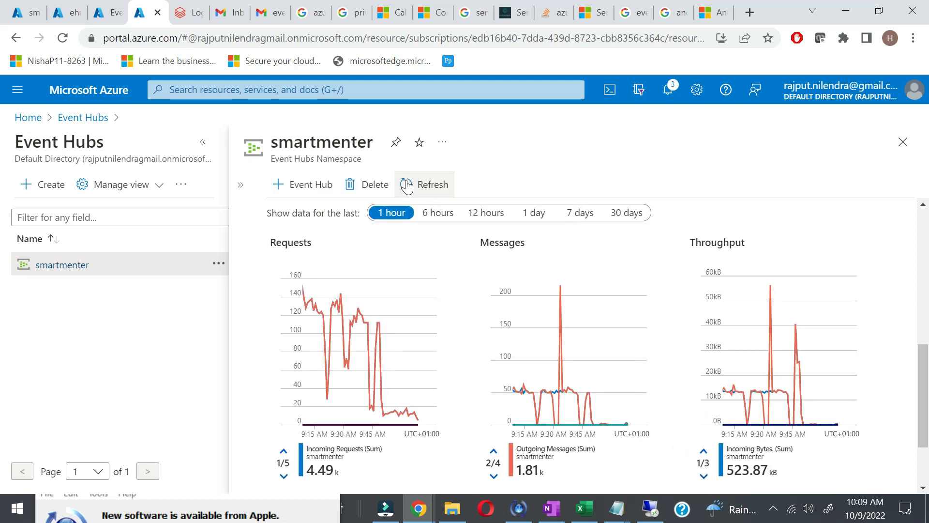
scroll(928, 338, down, 1)
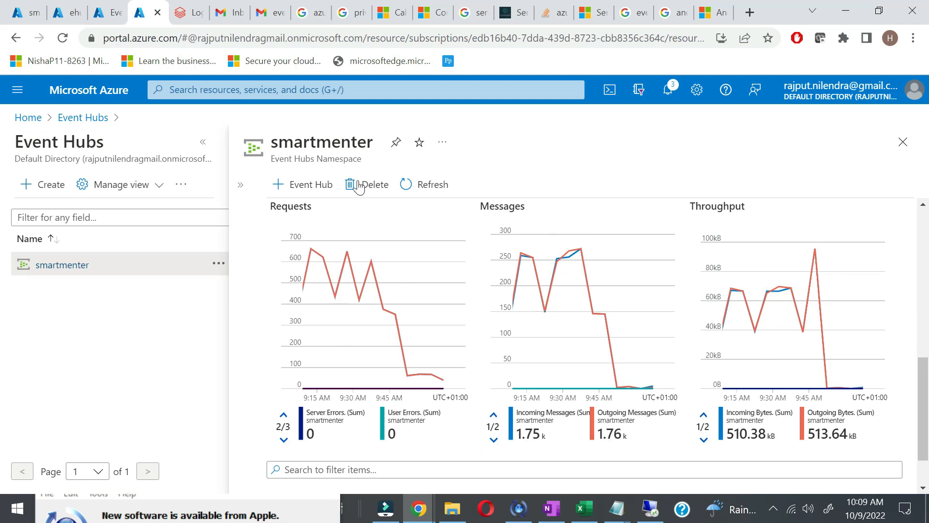
click(419, 194)
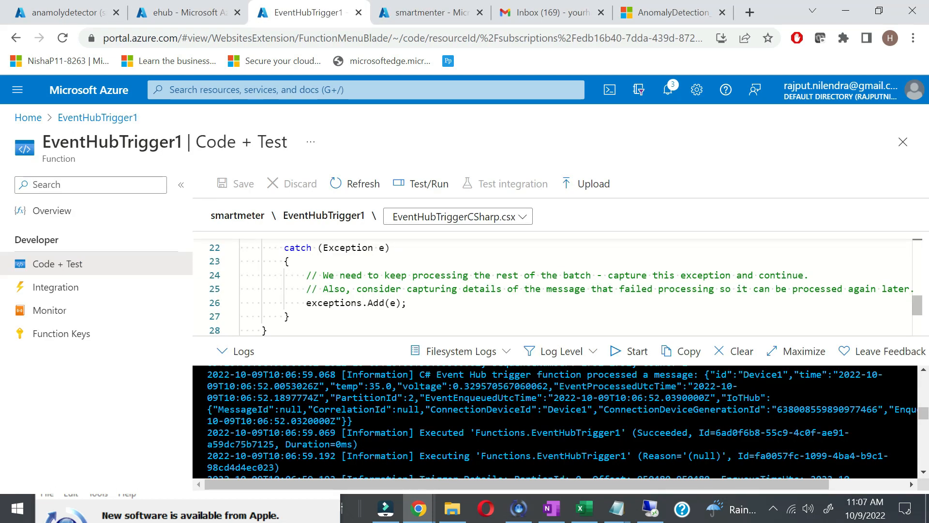
scroll(557, 285, up, 3)
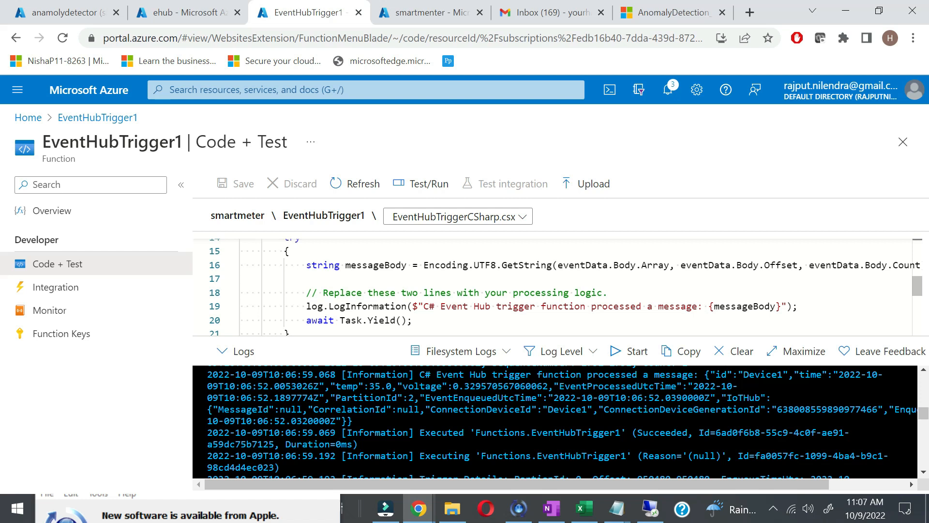
Step: Scroll through EventHubTrigger1's code and Device1 message logs, then return to the running ehub job
scroll(556, 286, up, 5)
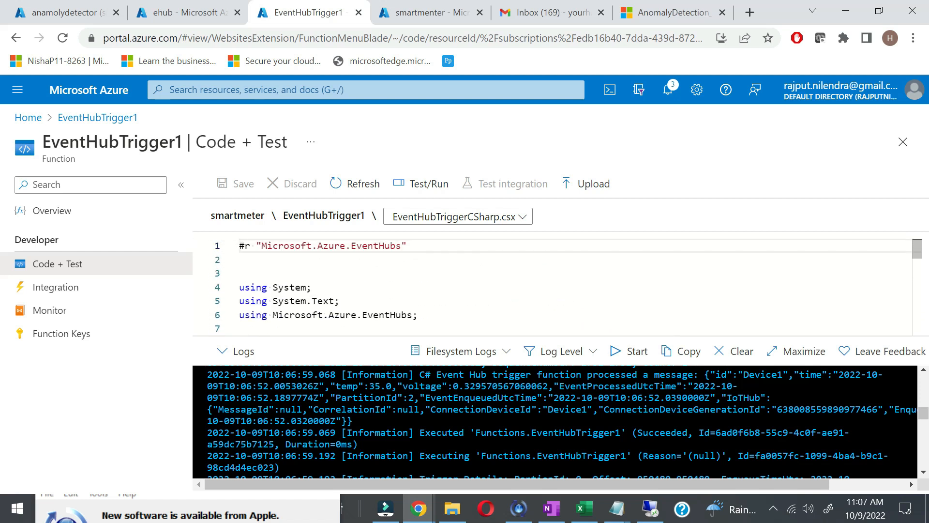
scroll(556, 286, down, 1)
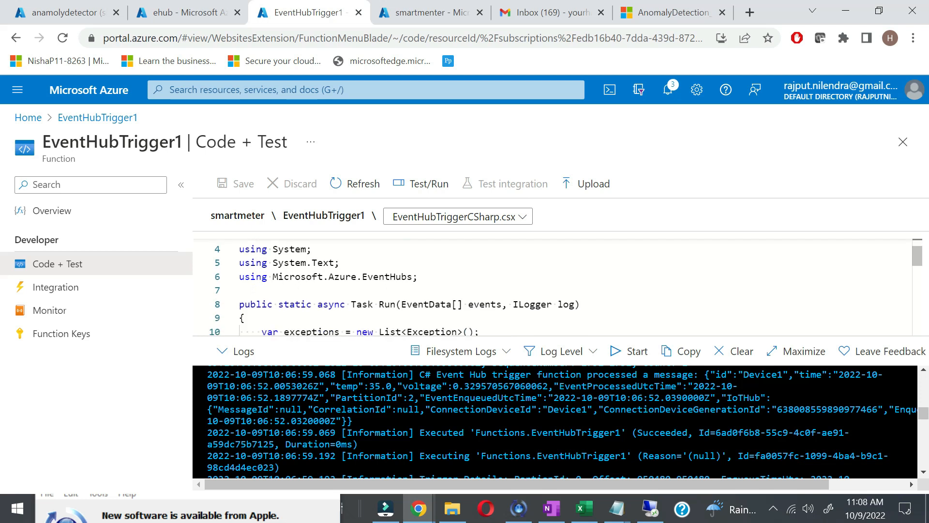
scroll(556, 286, down, 2)
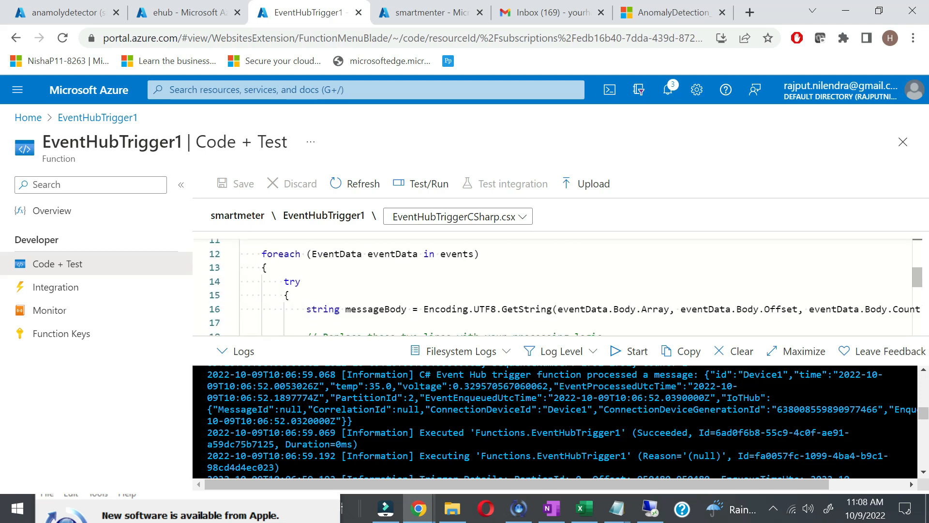
scroll(556, 285, down, 1)
scroll(556, 285, down, 1)
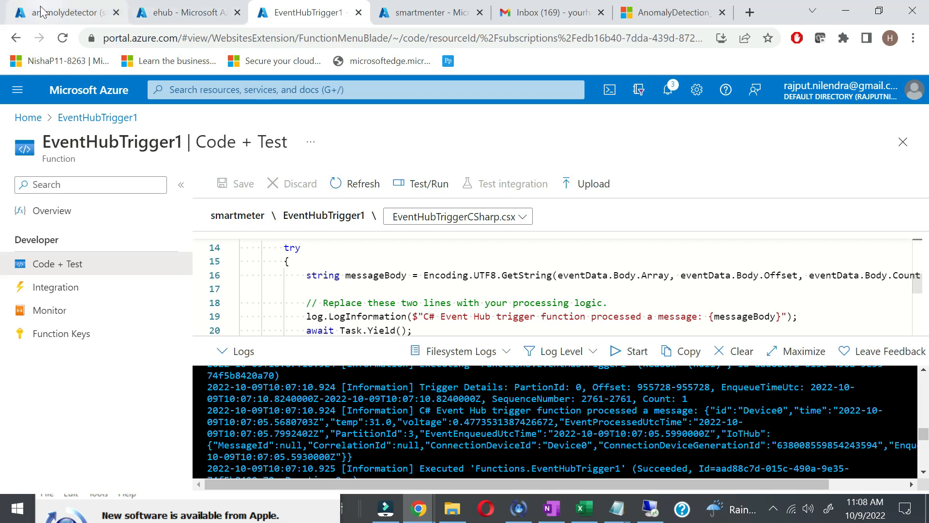
click(179, 18)
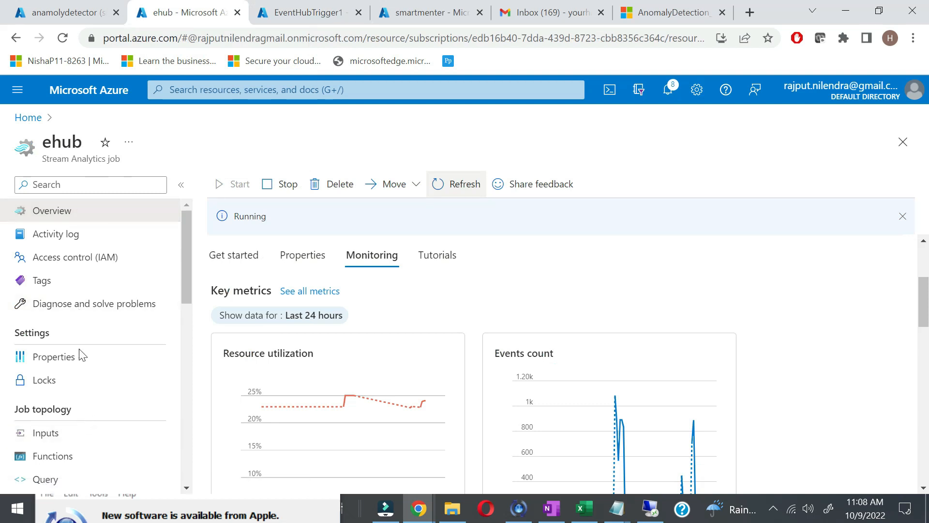
Step: Stop the running ehub Stream Analytics job and confirm
scroll(86, 435, down, 1)
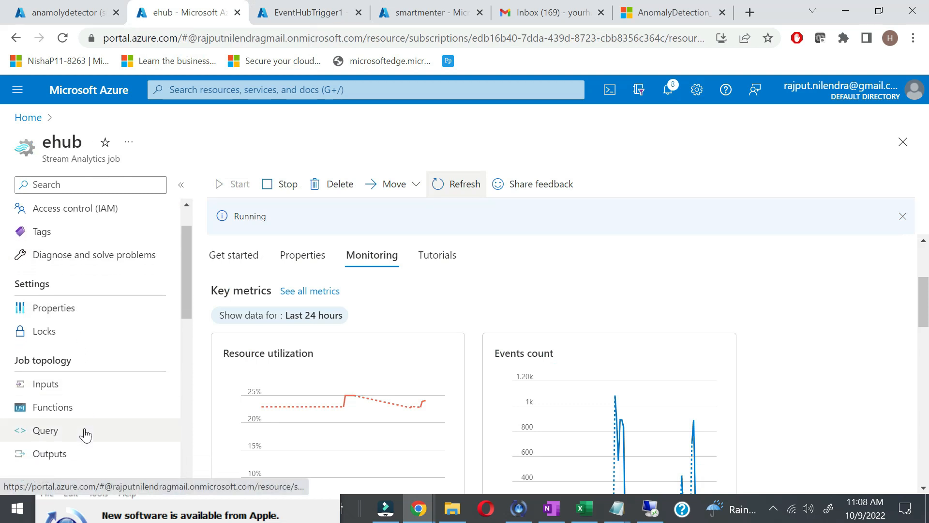
scroll(91, 386, up, 1)
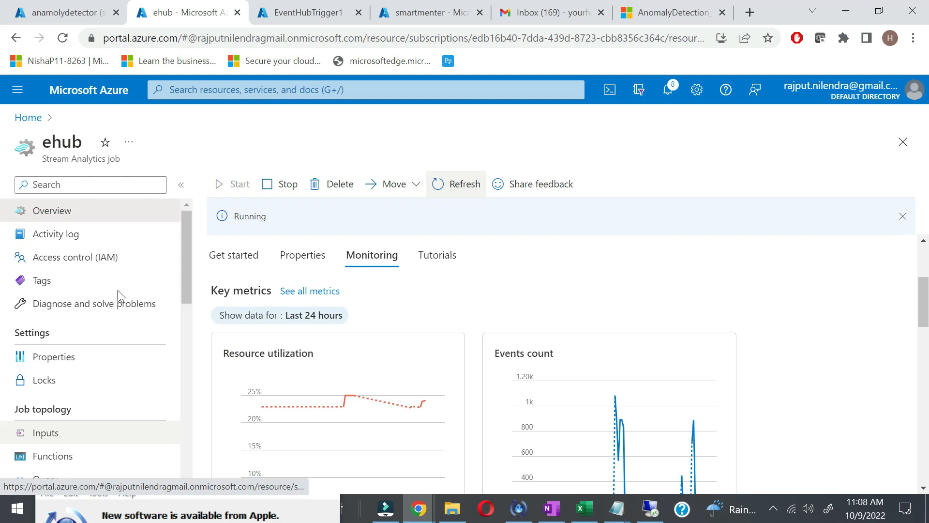
click(281, 190)
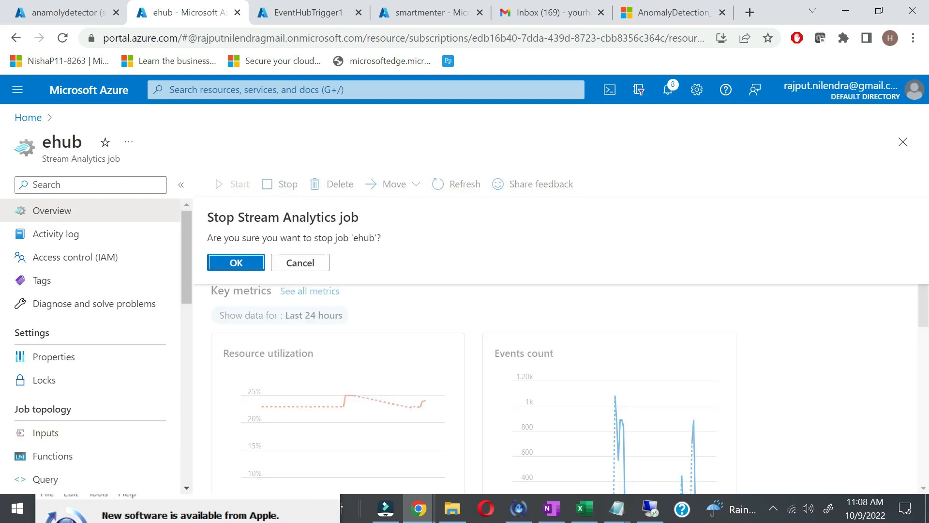
click(245, 263)
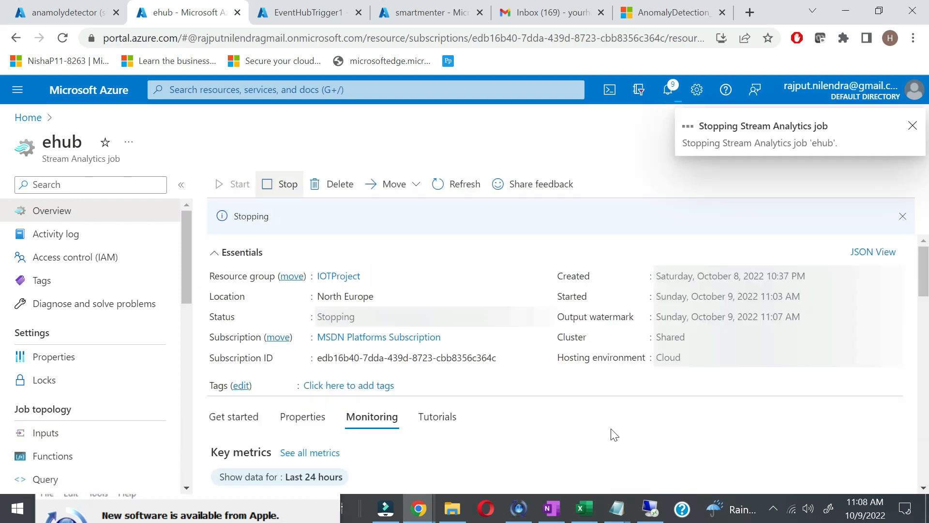
Step: Bring up the OneNote notes and start selecting the anomaly-detection query text
click(552, 508)
scroll(265, 290, up, 5)
drag(35, 243, 106, 387)
Step: Extend the query selection through the IsSpikeAndDipAnomaly=1 line and return to the browser
scroll(107, 386, down, 5)
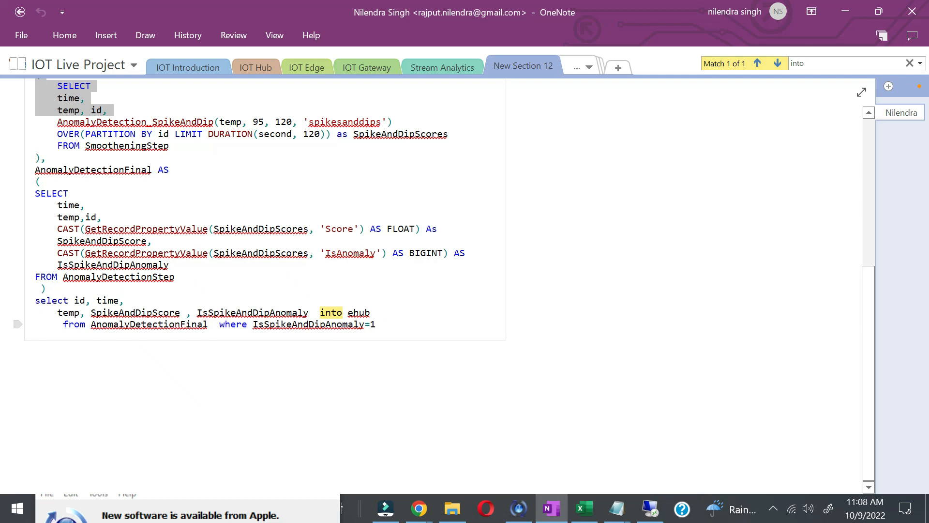
shift+click(379, 325)
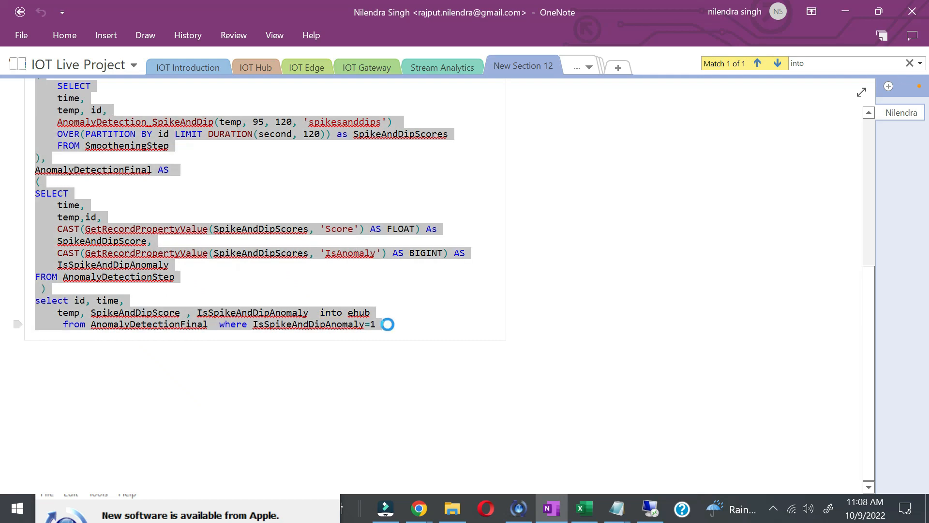
key(alt+Tab)
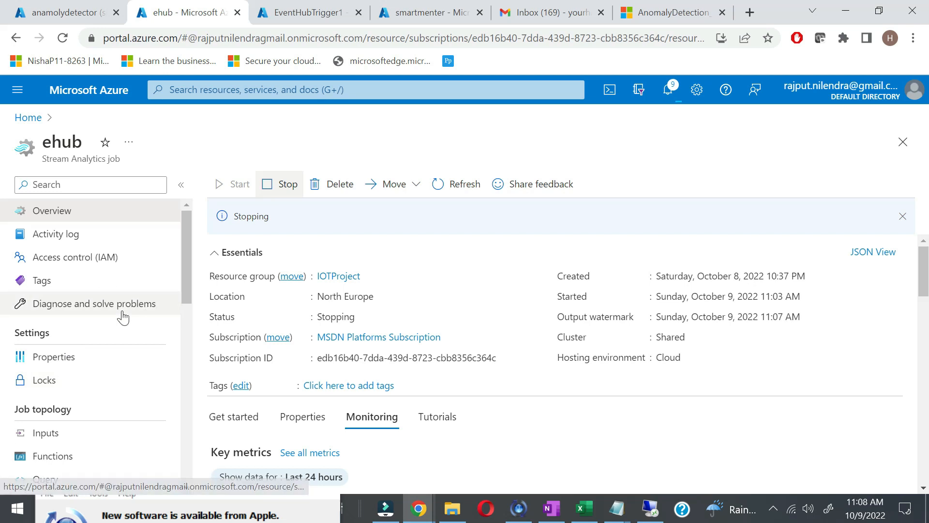
Step: Open the ehub job's query editor
scroll(121, 315, down, 3)
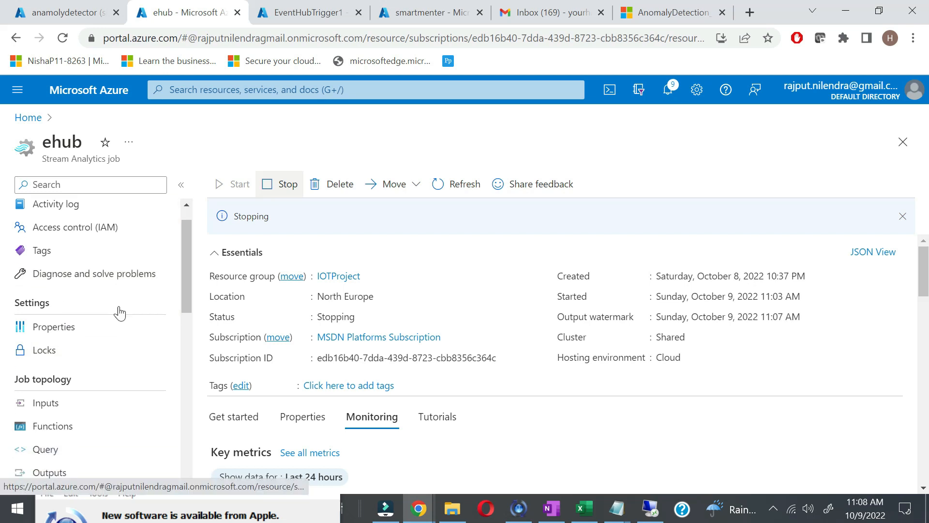
click(440, 189)
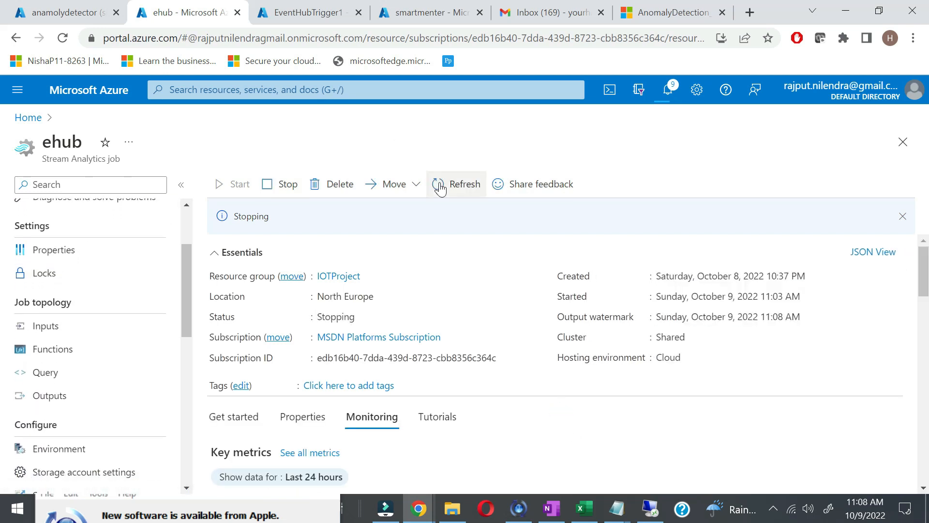
click(60, 373)
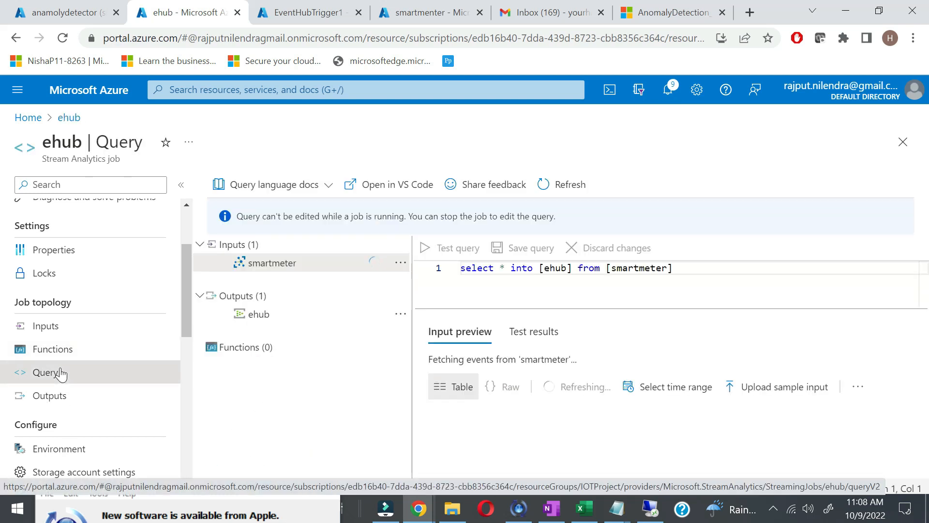
click(555, 187)
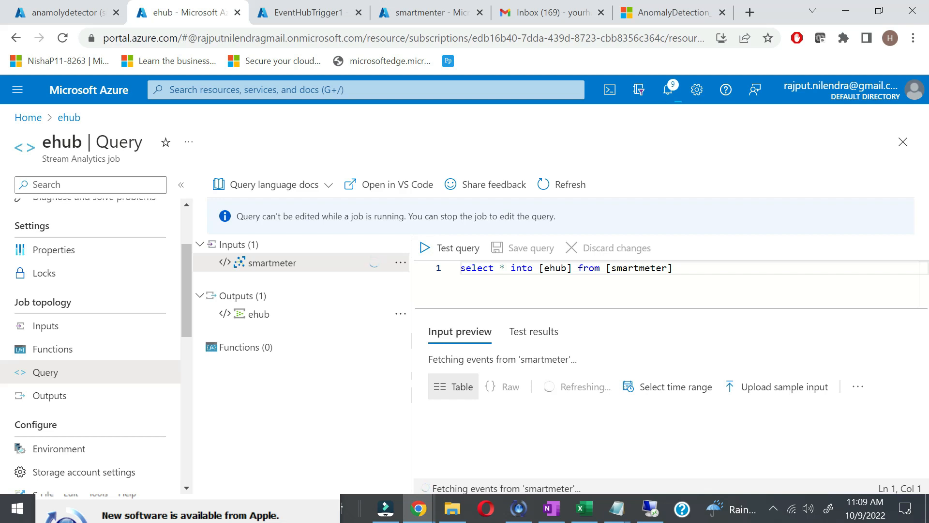
Step: Replace the old one-line query with the pasted anomaly-detection query
click(678, 268)
key(ctrl+a)
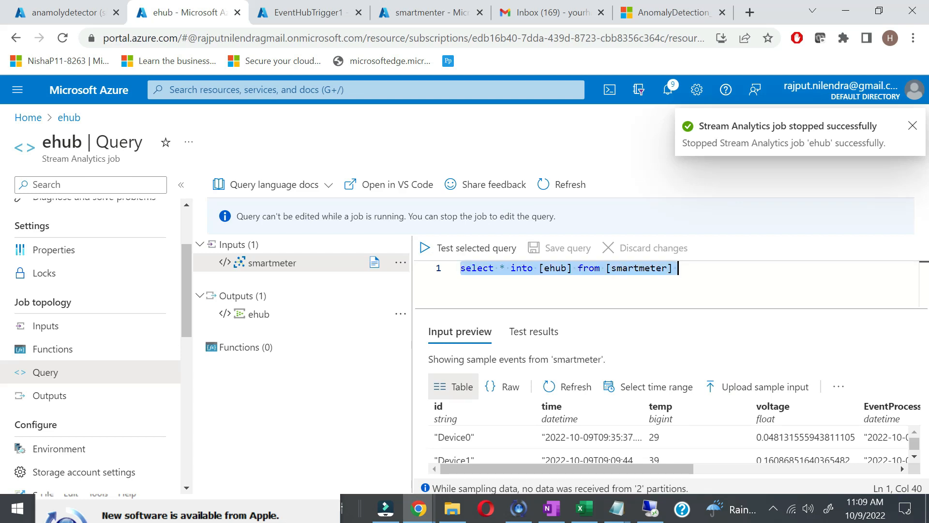
click(266, 7)
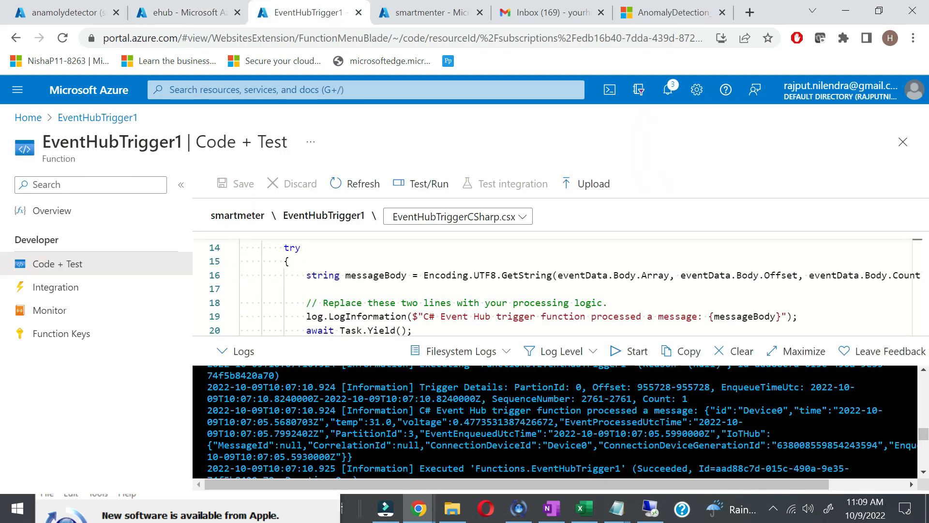
click(63, 12)
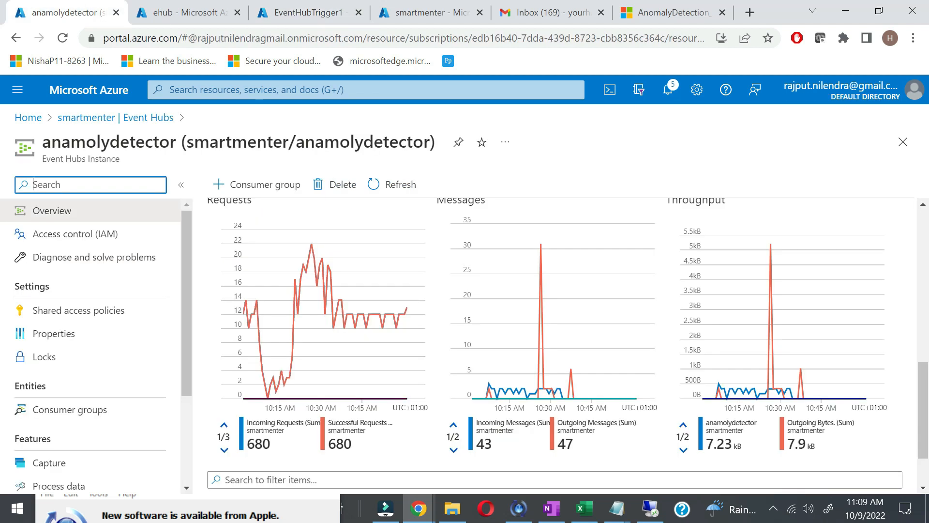
click(240, 7)
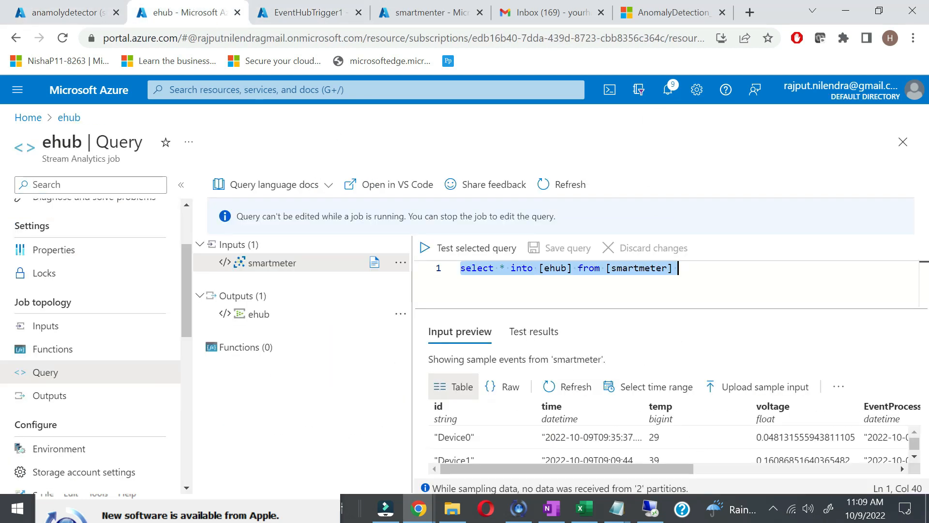
key(ctrl+v)
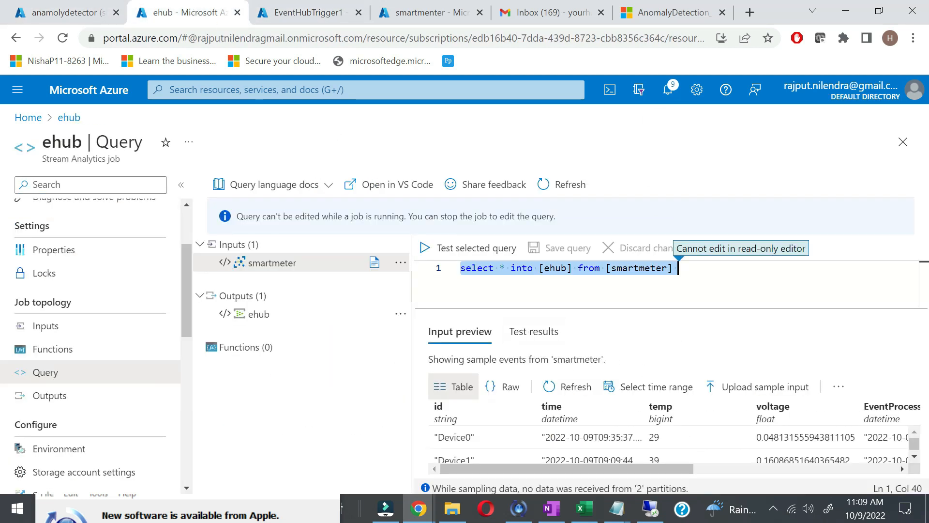
click(559, 190)
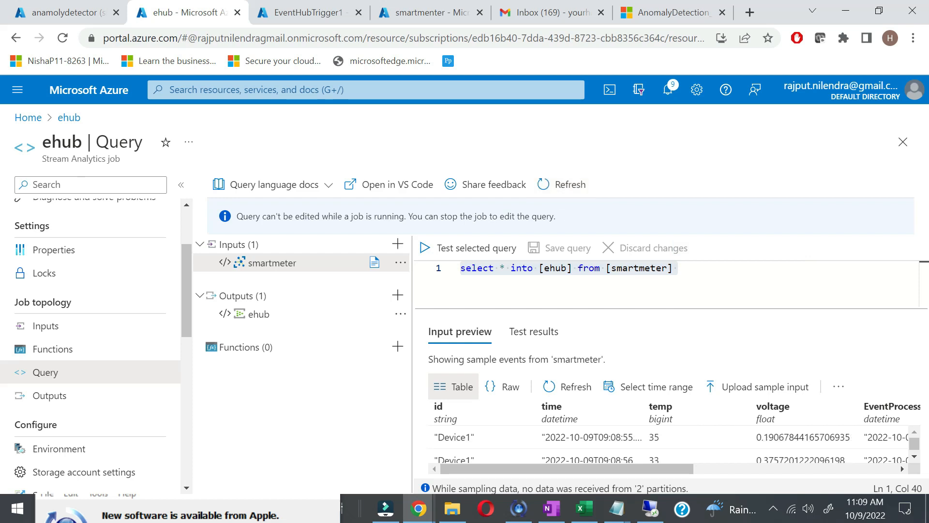
click(679, 268)
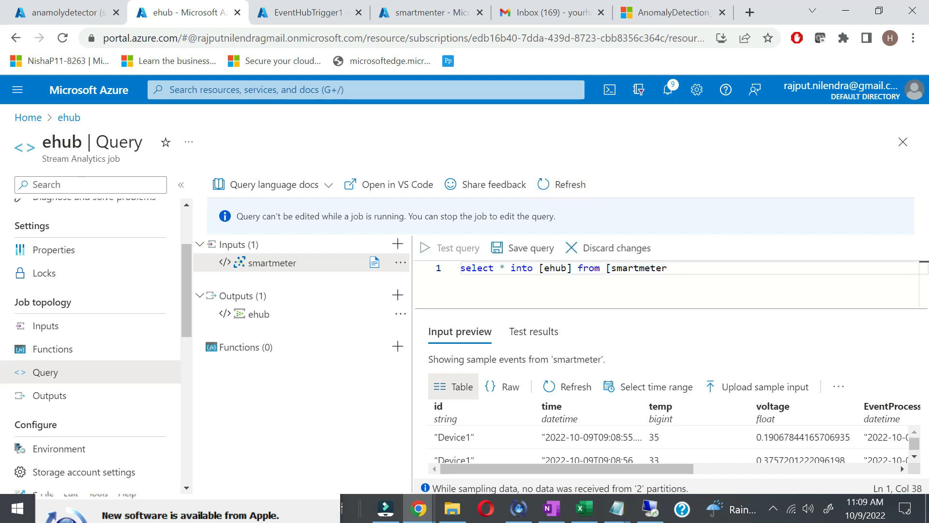
key(ctrl+a)
key(BackSpace)
key(ctrl+v)
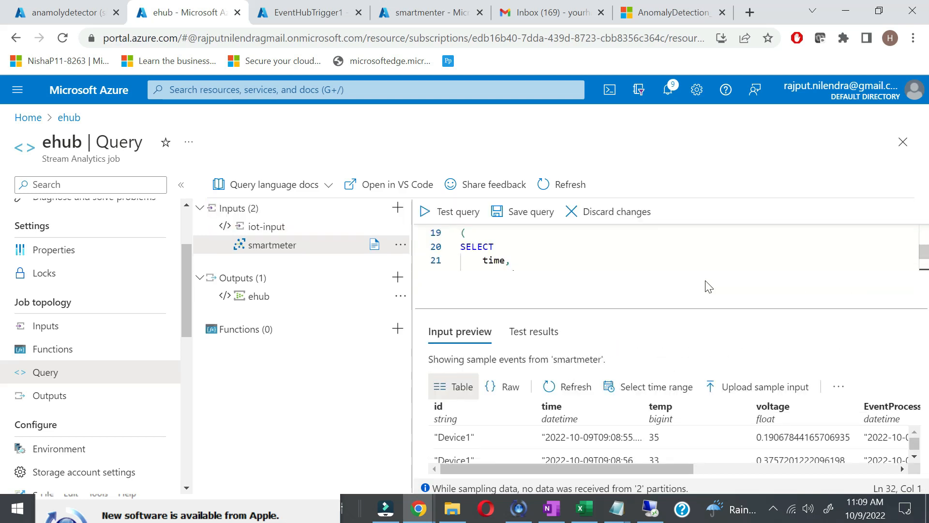
Step: Change the query's input source on line 6 from iot-input to smartmeter
scroll(706, 284, up, 6)
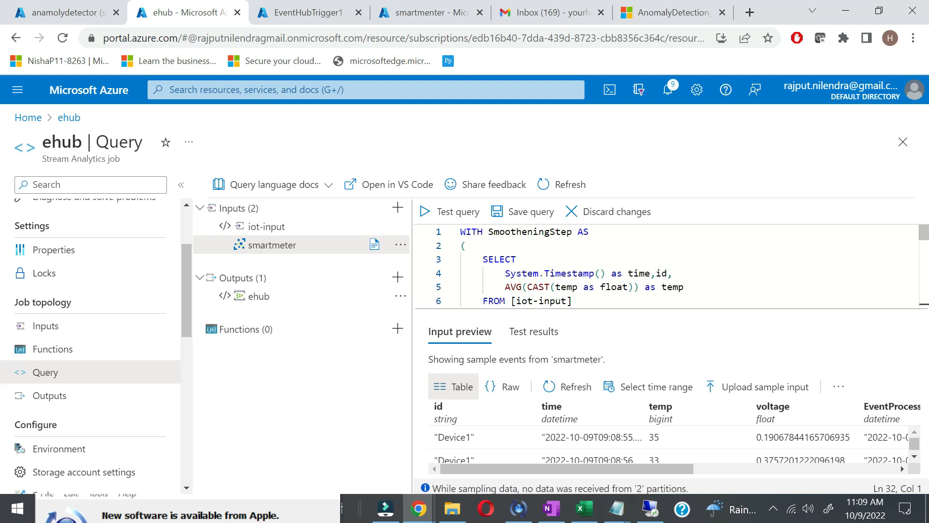
scroll(666, 266, down, 1)
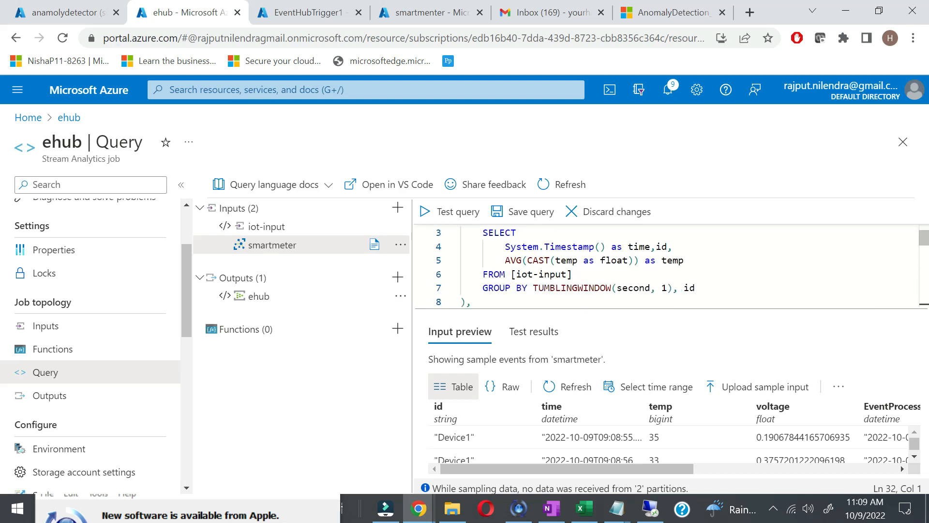
drag(567, 273, 527, 274)
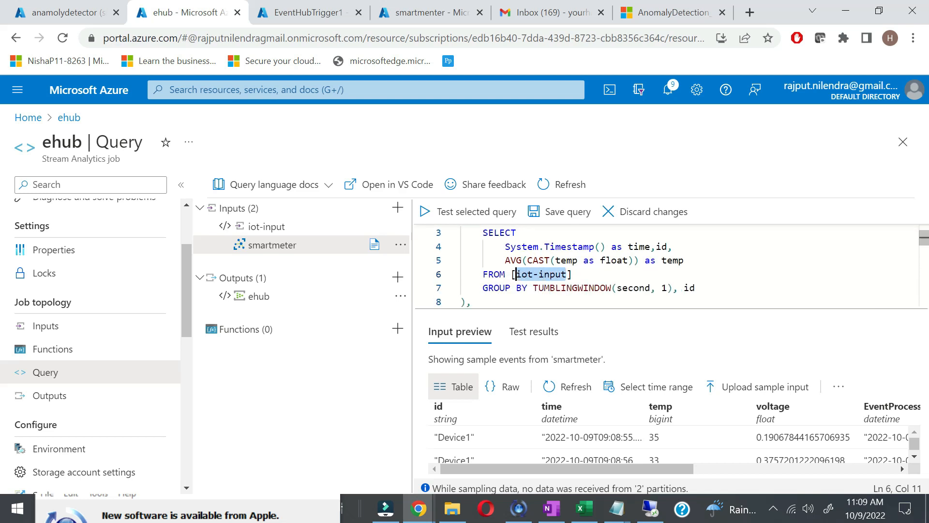
text(smartmeter)
click(667, 287)
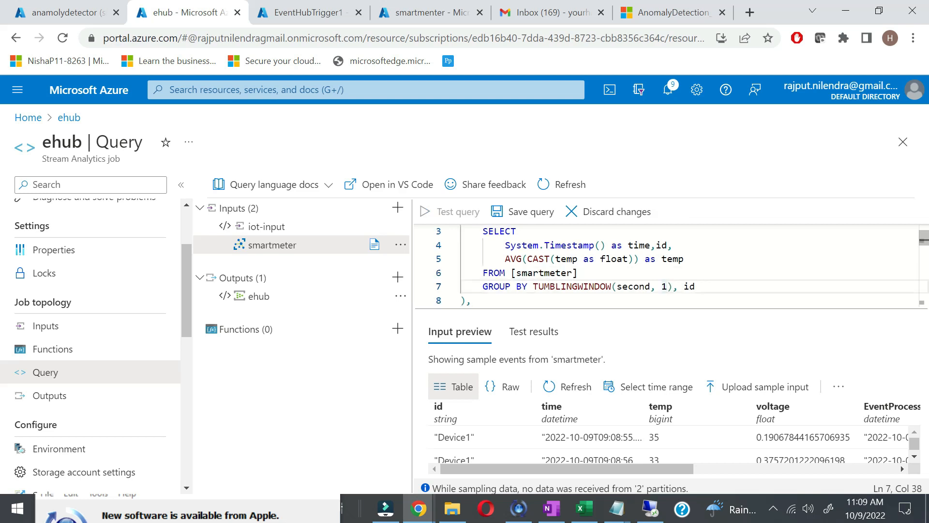
Step: Test the query and check the Smart Meter Simulator's incoming readings
click(463, 213)
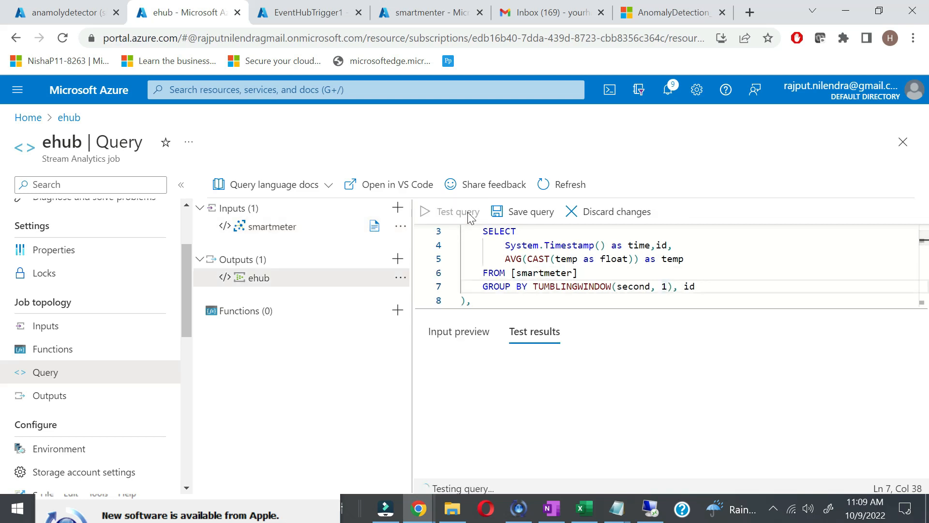
scroll(666, 265, down, 8)
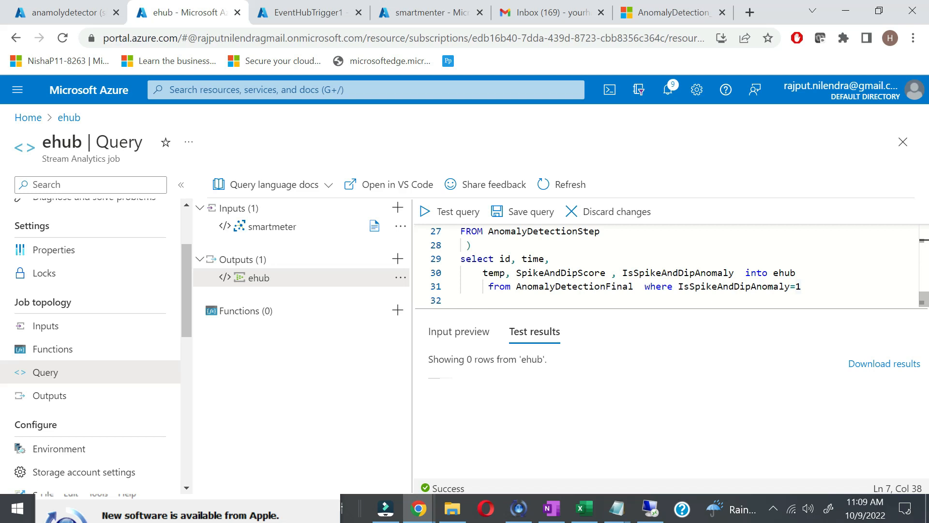
click(650, 508)
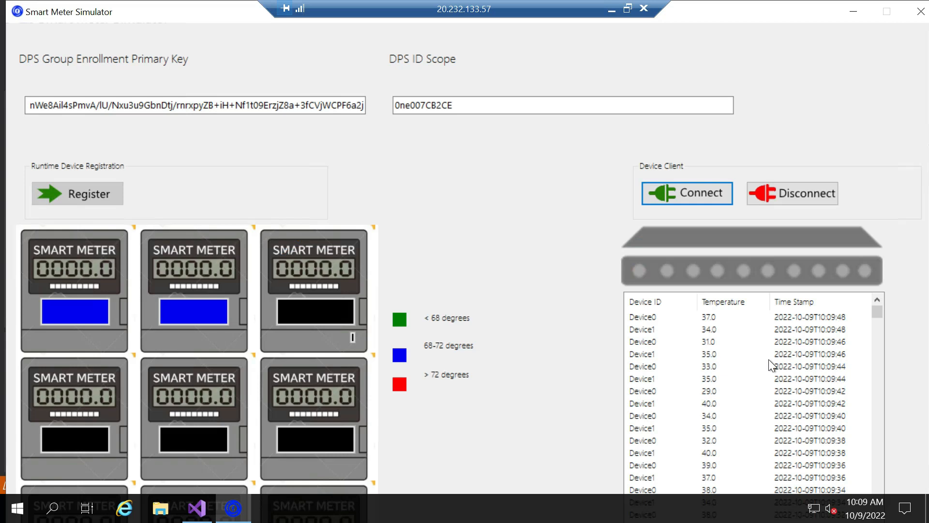
click(610, 9)
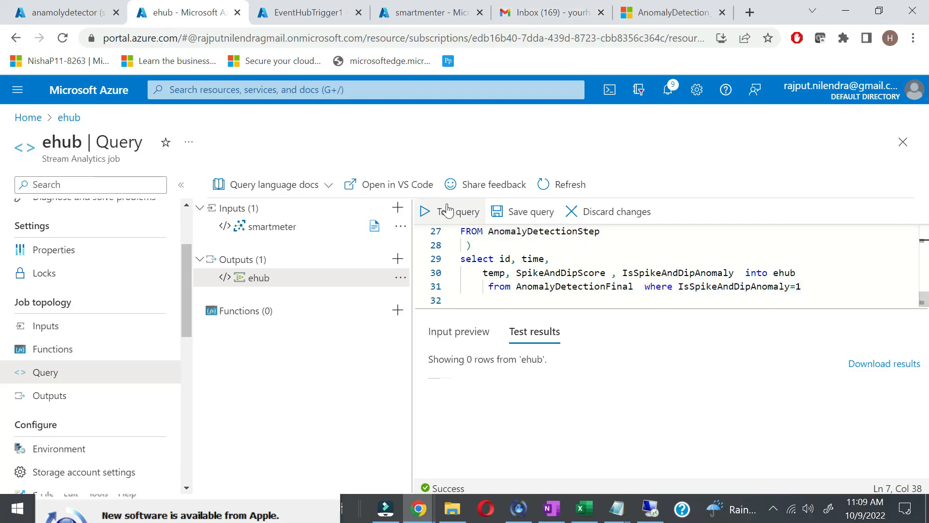
Step: Save the updated anomaly-detection query
click(521, 219)
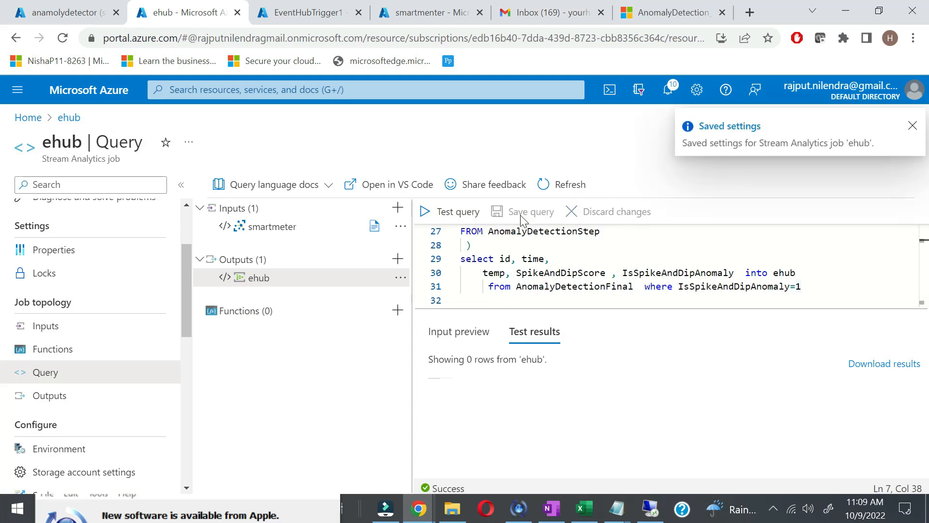
scroll(80, 332, up, 3)
drag(79, 332, 59, 235)
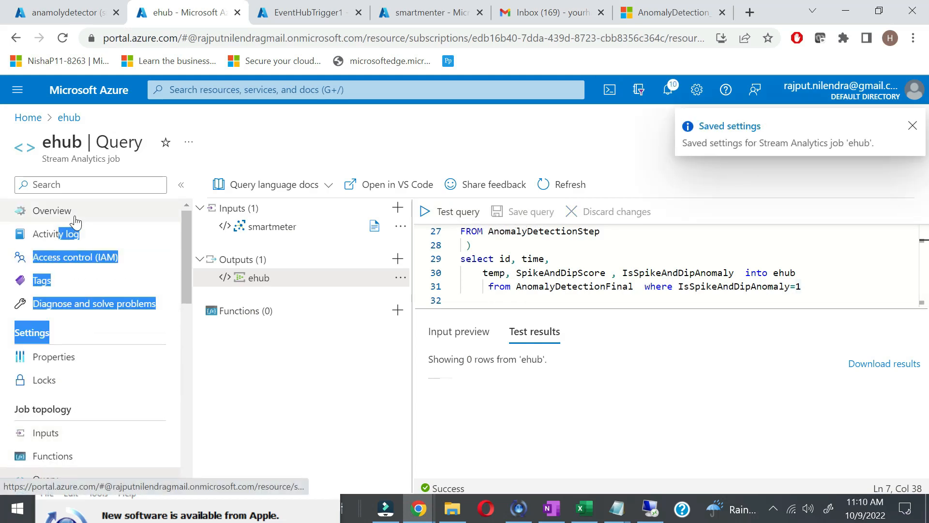
Step: Start the ehub job from its Overview with output starting Now
click(76, 221)
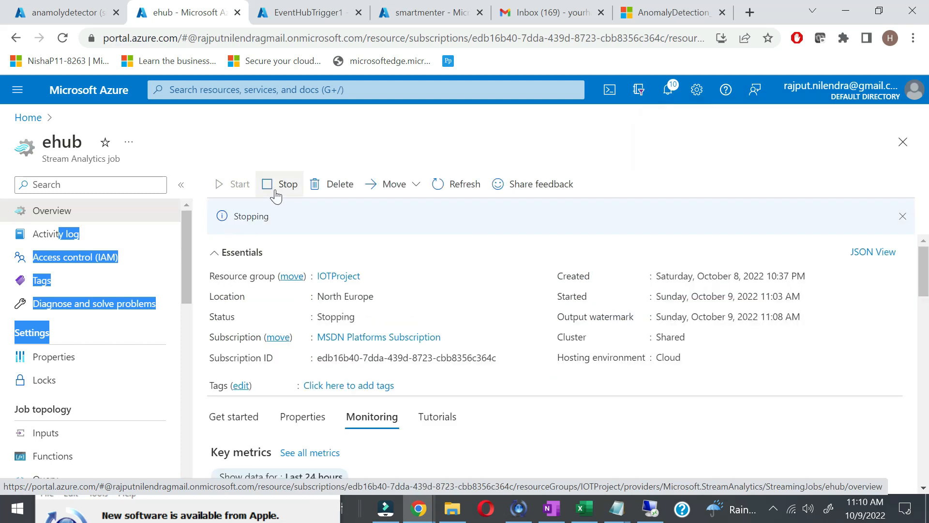
click(454, 196)
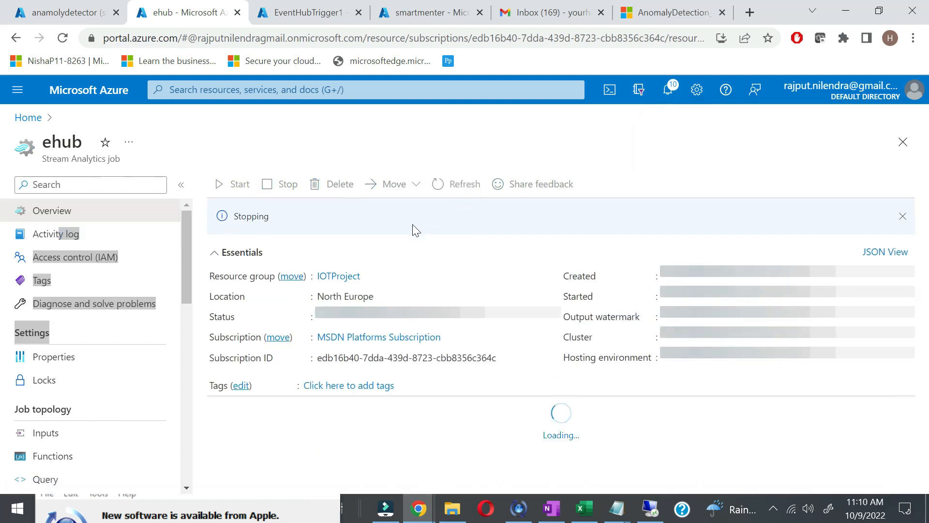
click(239, 184)
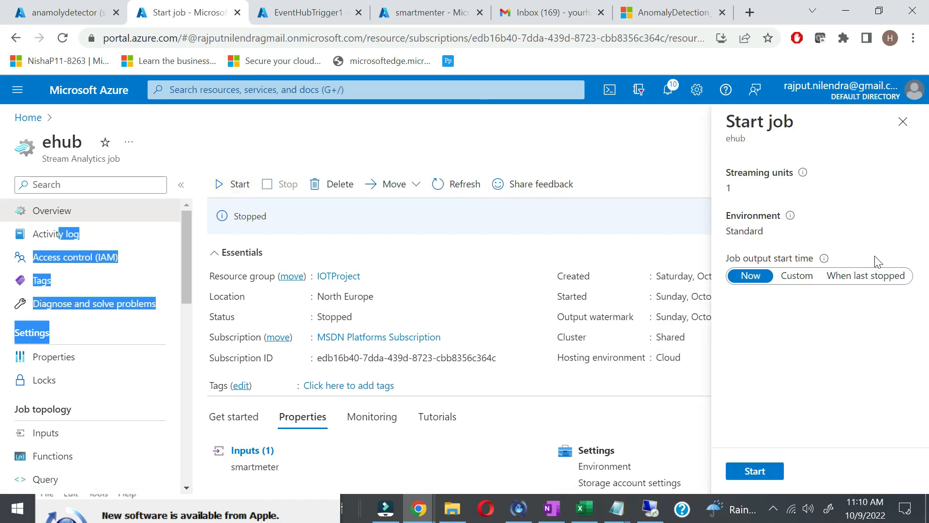
click(754, 471)
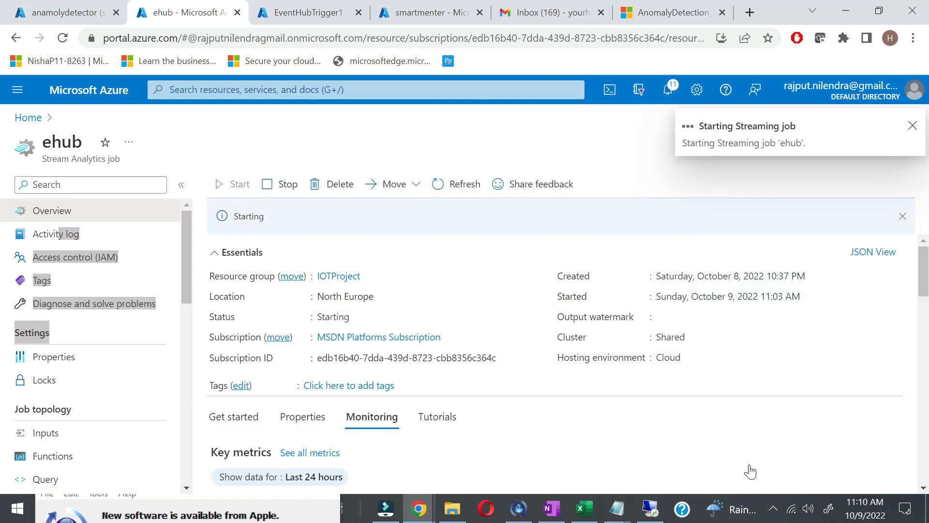
Step: Review the EventHubTrigger1 function code and the smartmenter namespace's message counts
click(277, 10)
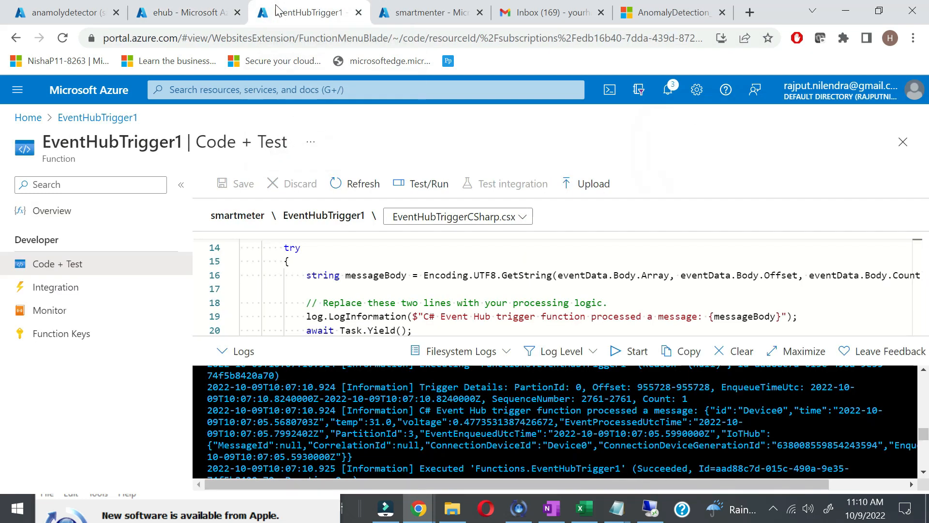
scroll(411, 286, up, 5)
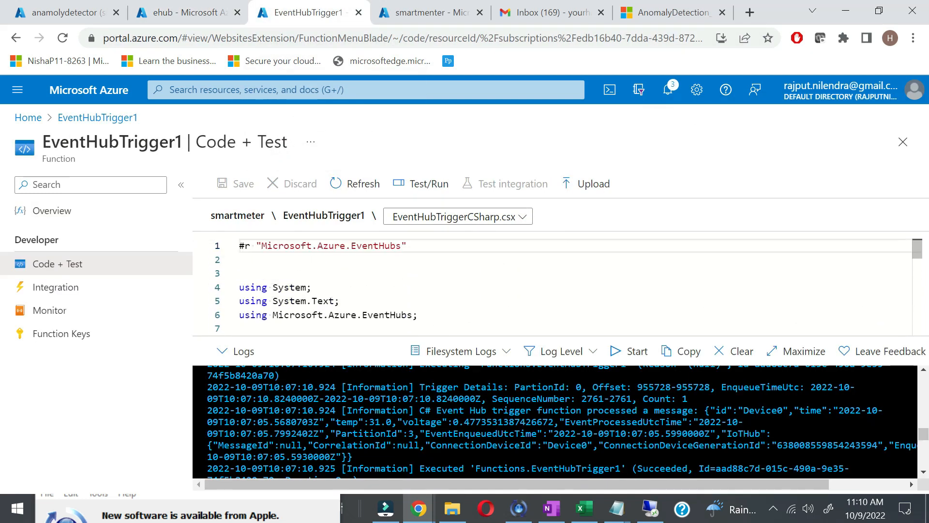
scroll(552, 286, down, 1)
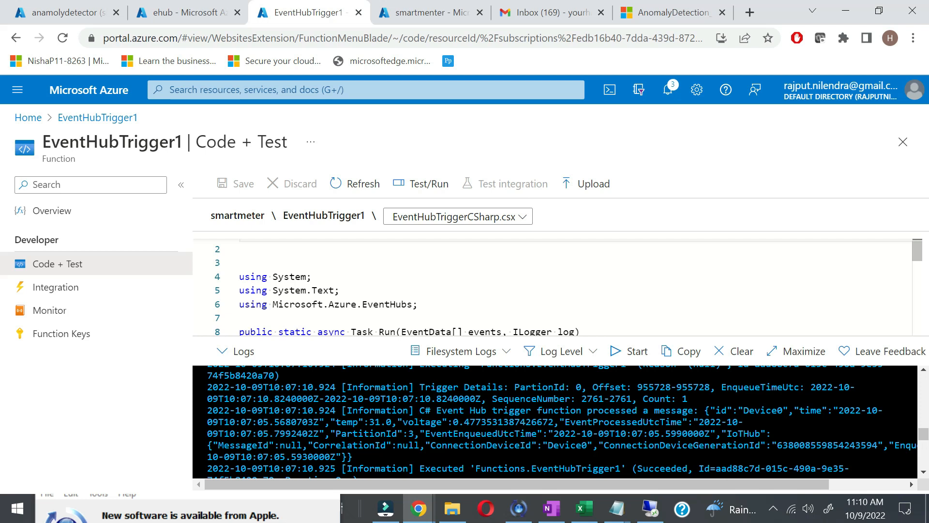
click(424, 13)
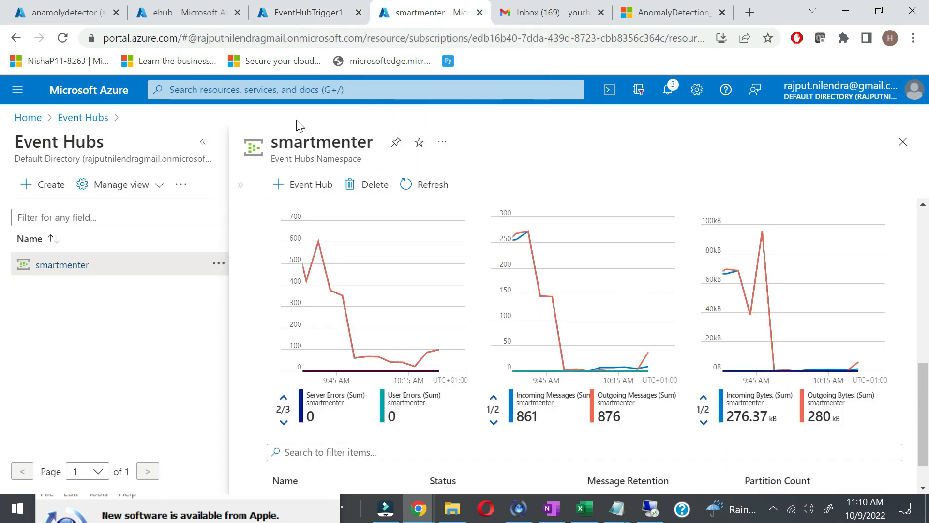
Step: Search the portal for 'log' and open Logic apps
click(293, 91)
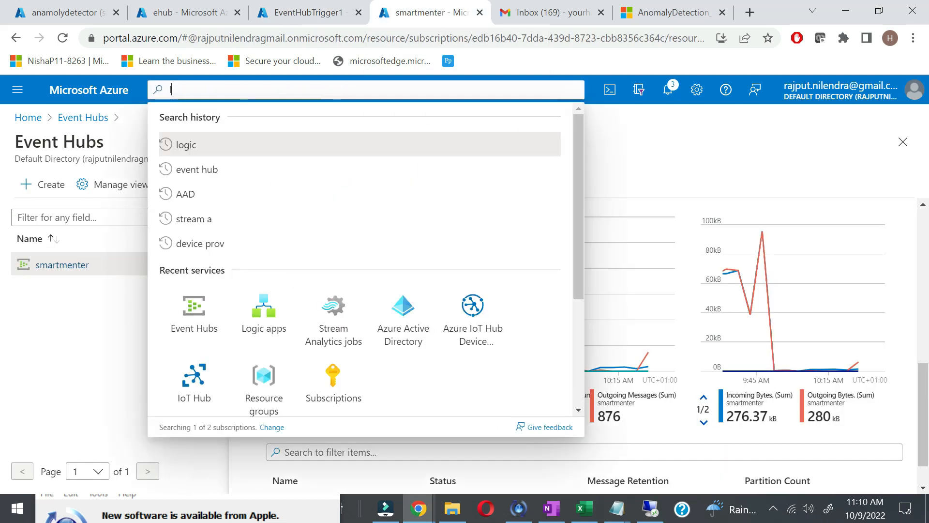
text(log)
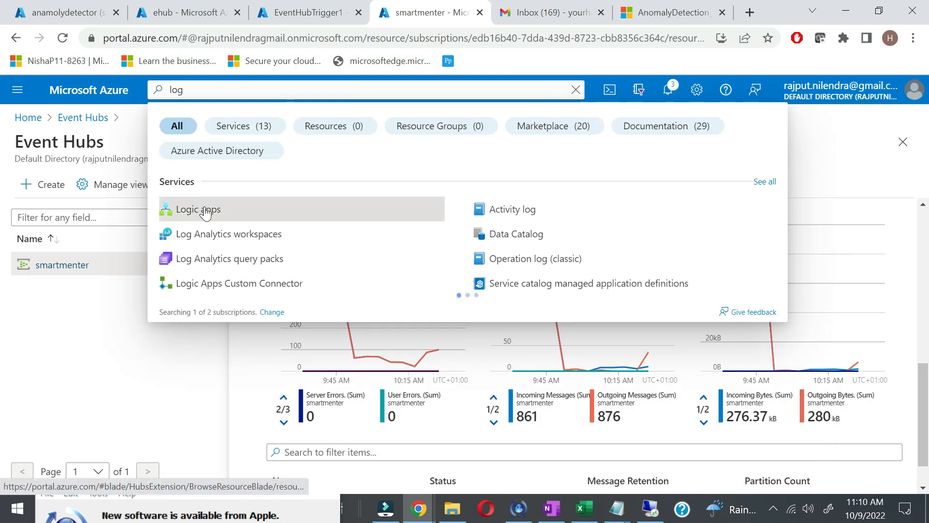
click(208, 212)
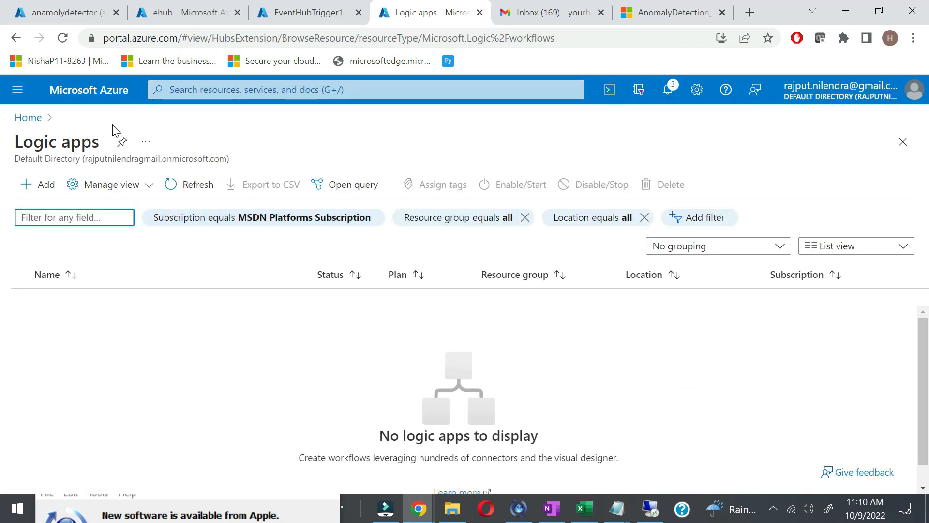
Step: Start a new Logic App under MSDN Platforms Subscription and resource group IOTProject
click(49, 196)
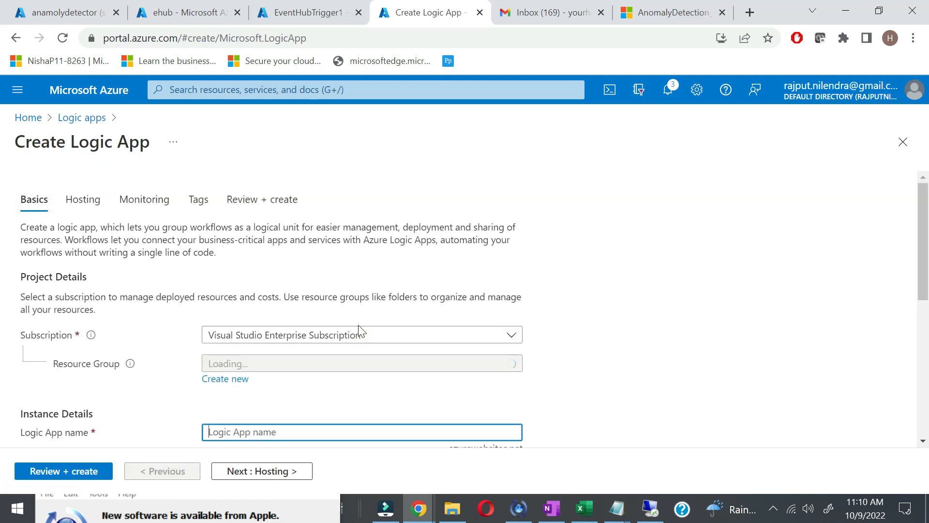
scroll(307, 394, down, 1)
click(352, 308)
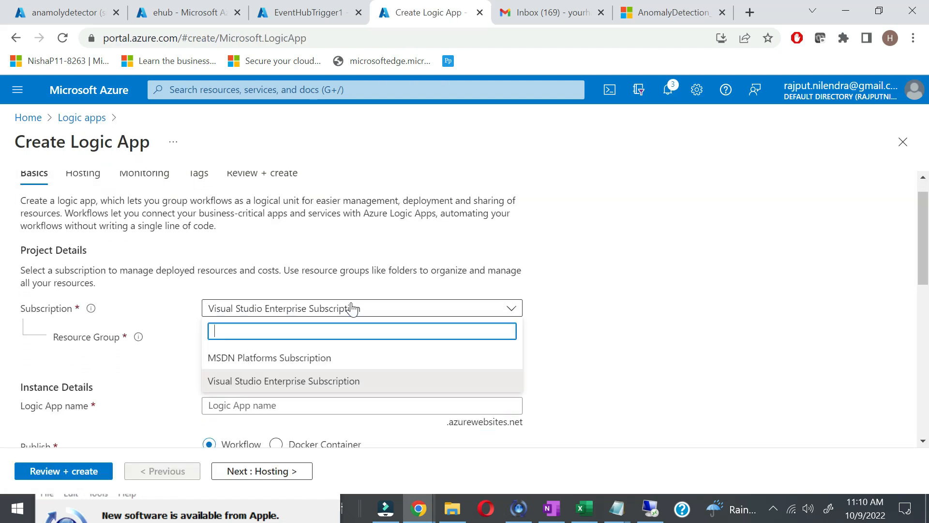
click(317, 364)
scroll(638, 337, down, 2)
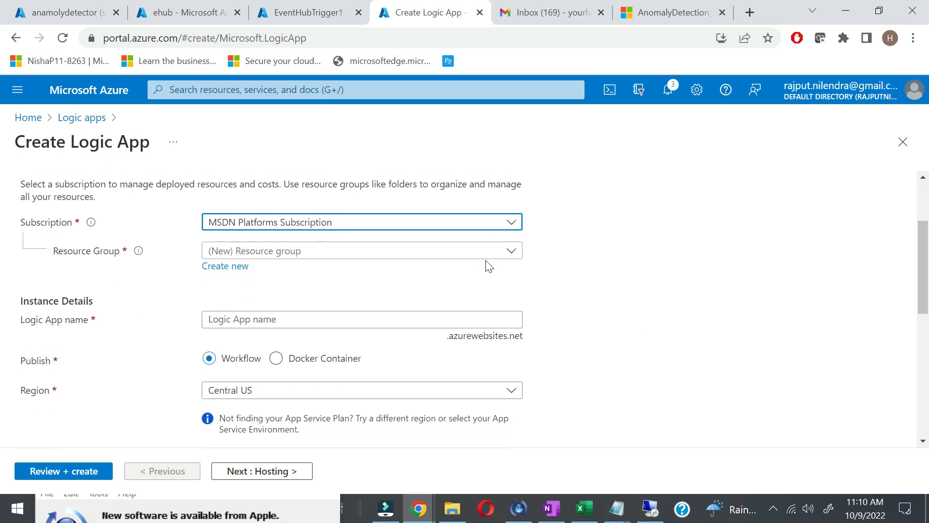
click(489, 254)
click(313, 348)
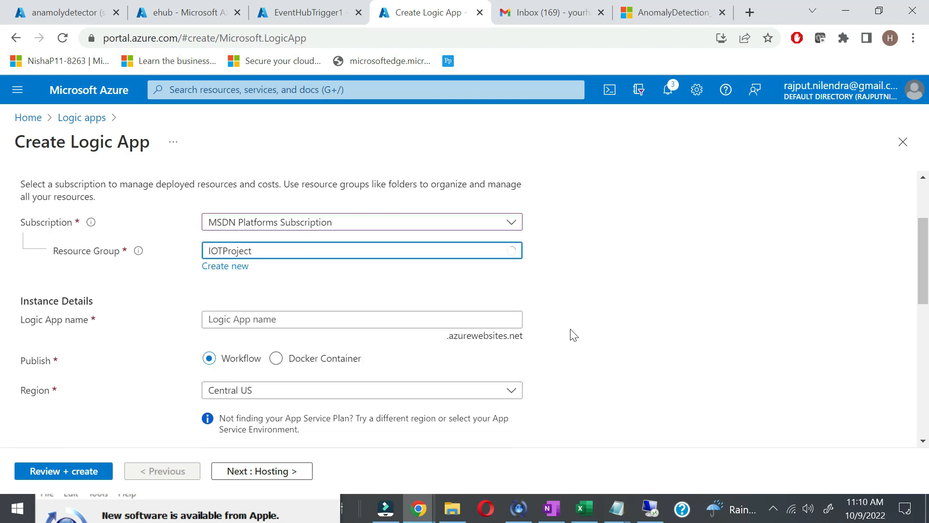
Step: Enter sendgmailiot as the Logic App name
scroll(573, 332, down, 1)
click(377, 276)
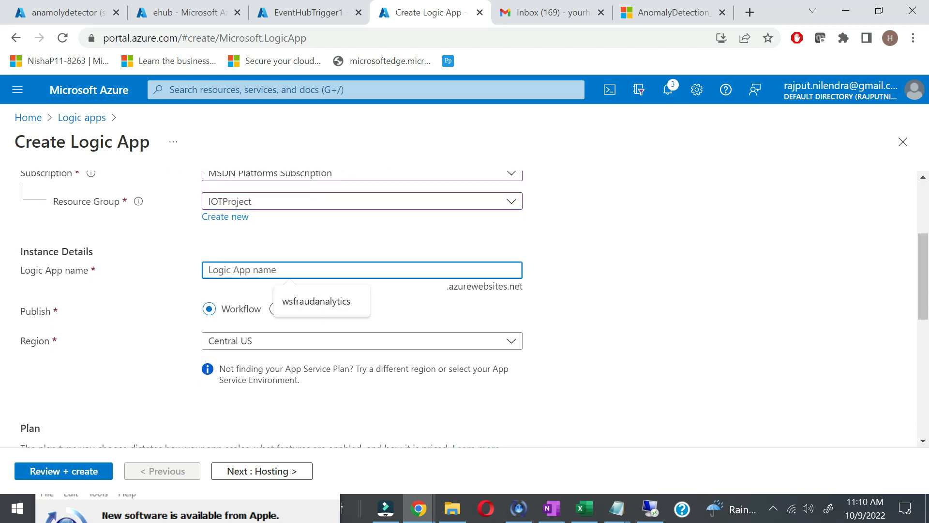
text(sendmail)
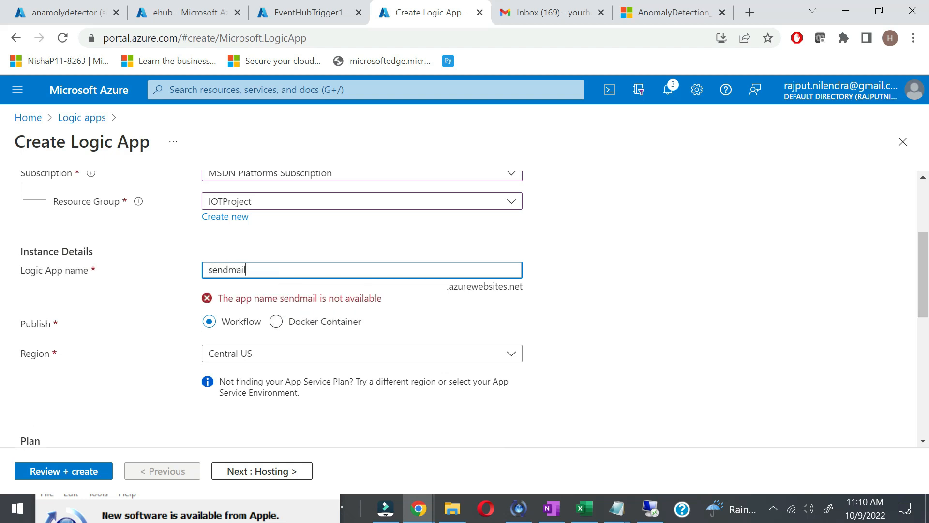
text(gmail)
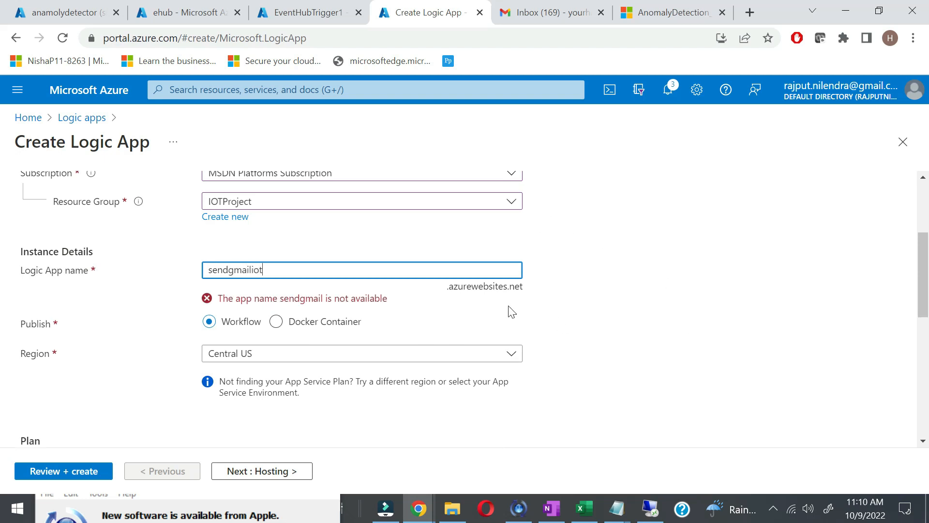
Step: Set the region to North Europe and choose the Consumption plan
scroll(571, 326, down, 1)
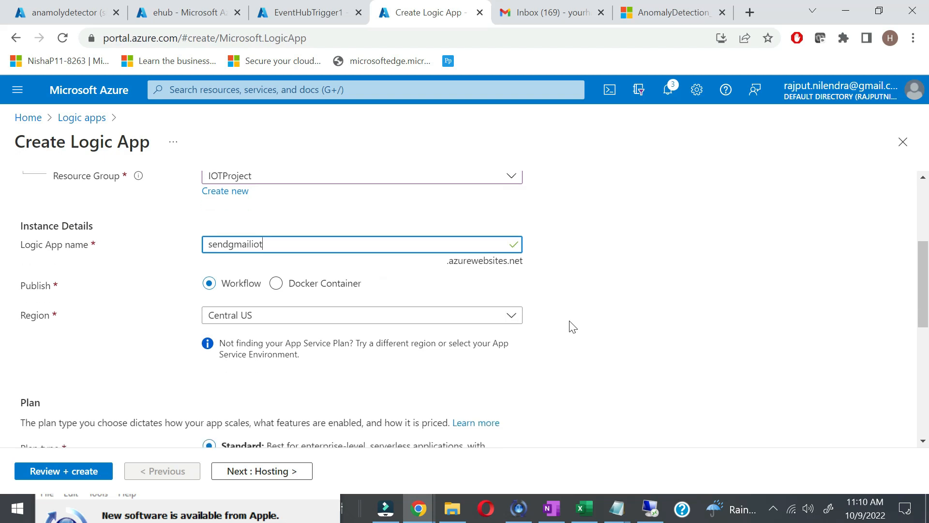
click(508, 306)
text(noryh)
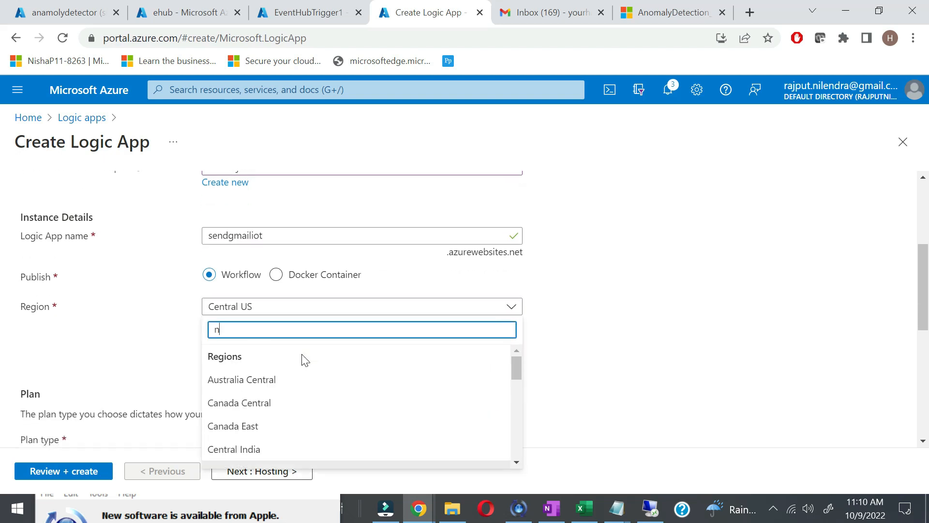
key(BackSpace)
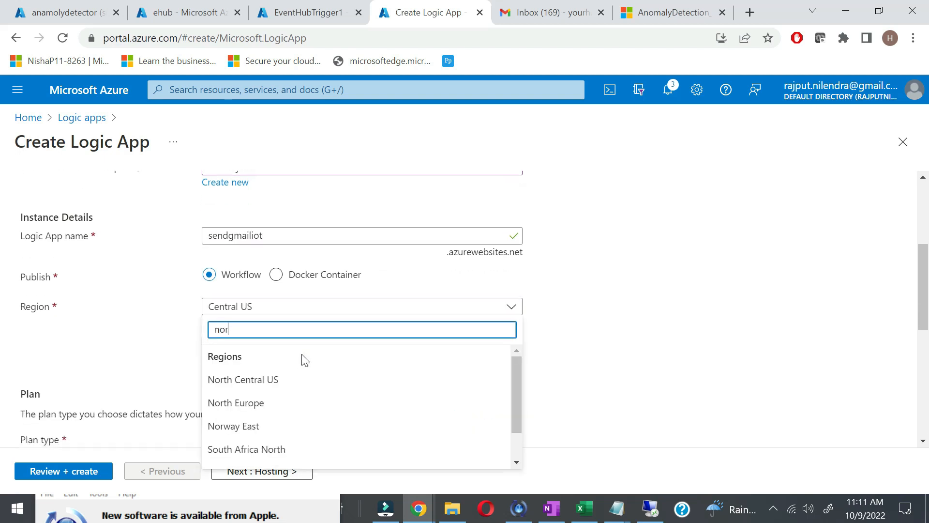
click(280, 404)
scroll(762, 368, down, 4)
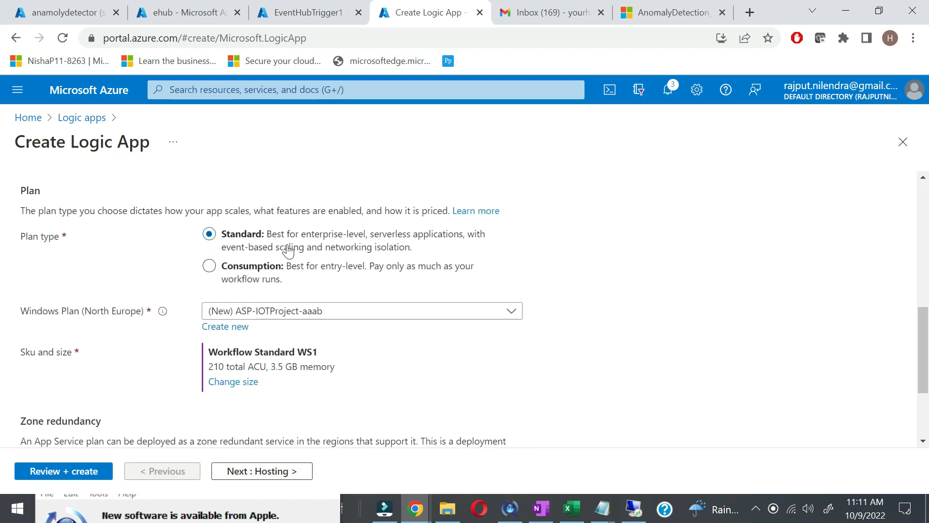
click(211, 270)
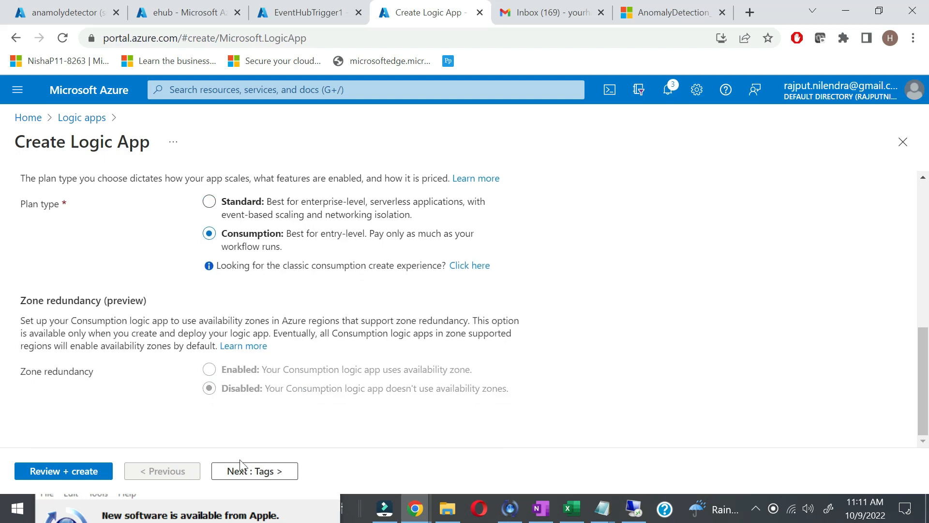
Step: Review and create the sendgmailiot Logic App, then open the deployed resource
click(37, 473)
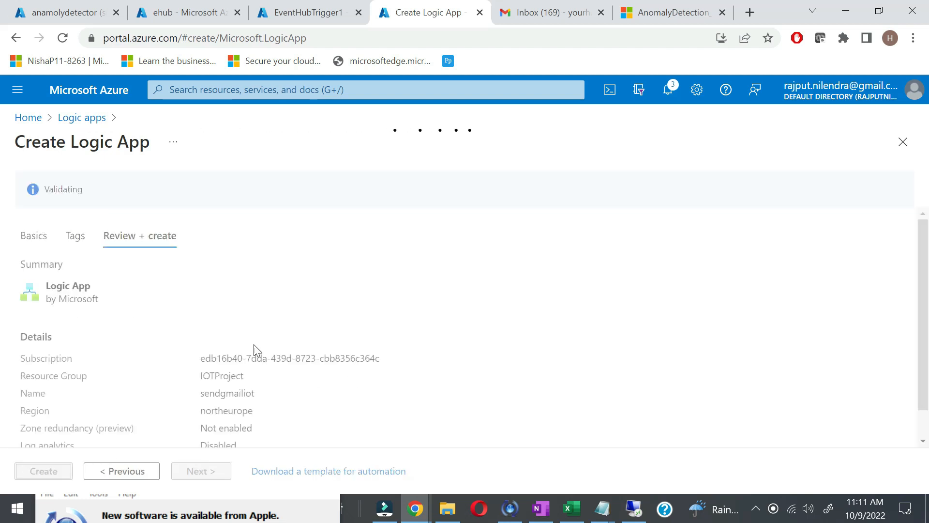
click(48, 472)
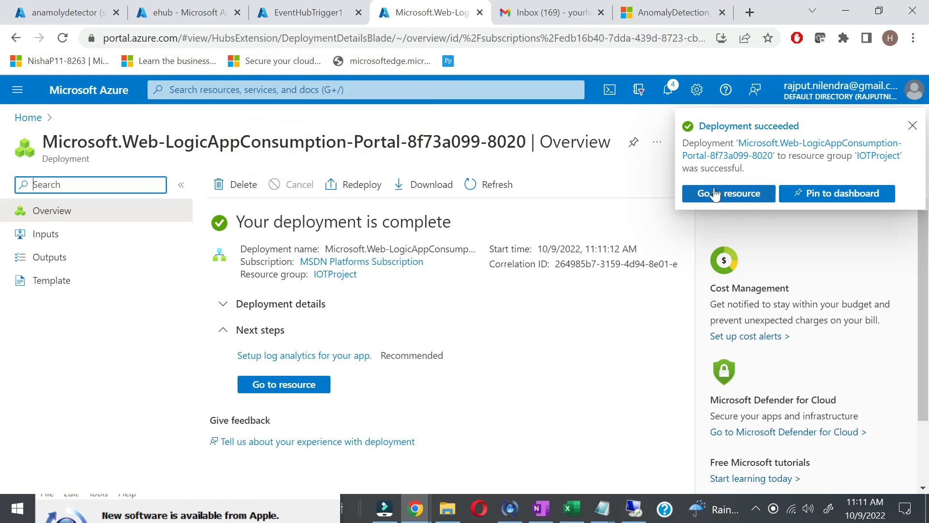
click(322, 390)
Step: Open the Logic app designer and pick the 'When a HTTP request is received' trigger
click(98, 356)
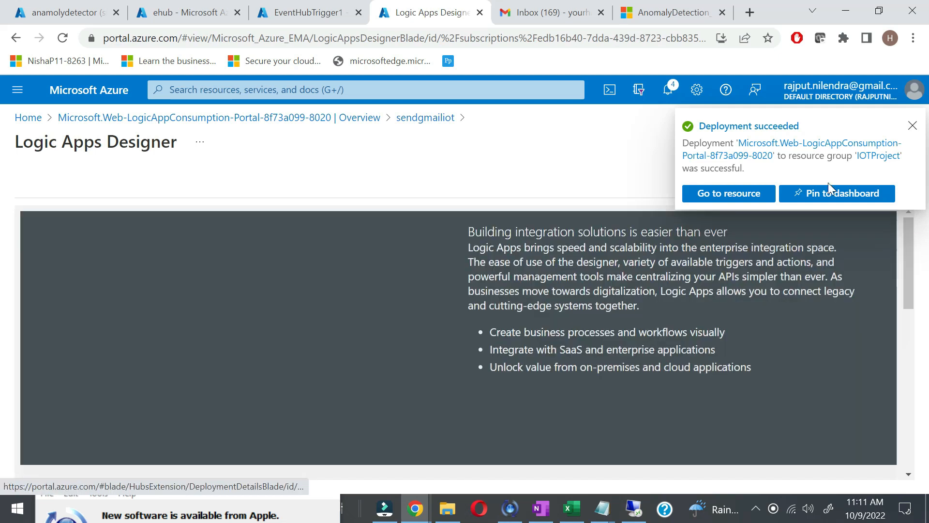
scroll(739, 299, down, 5)
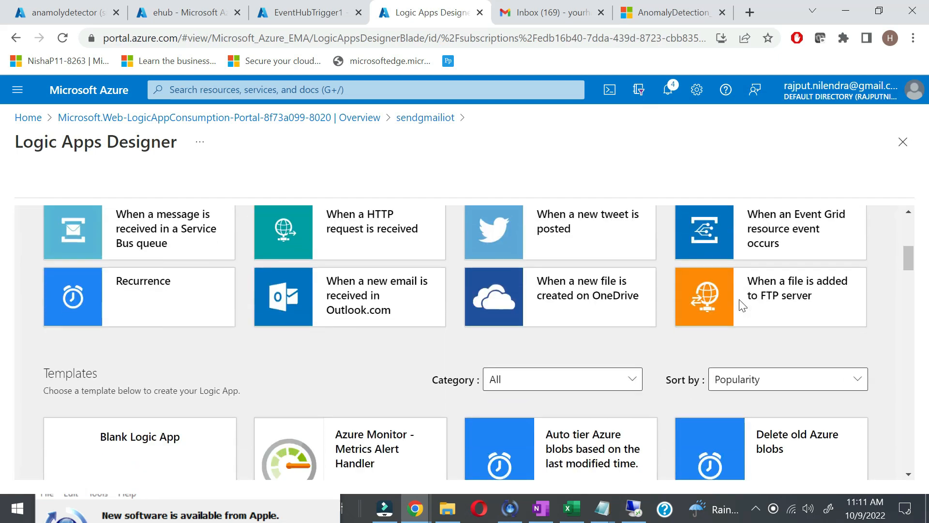
scroll(232, 250, up, 1)
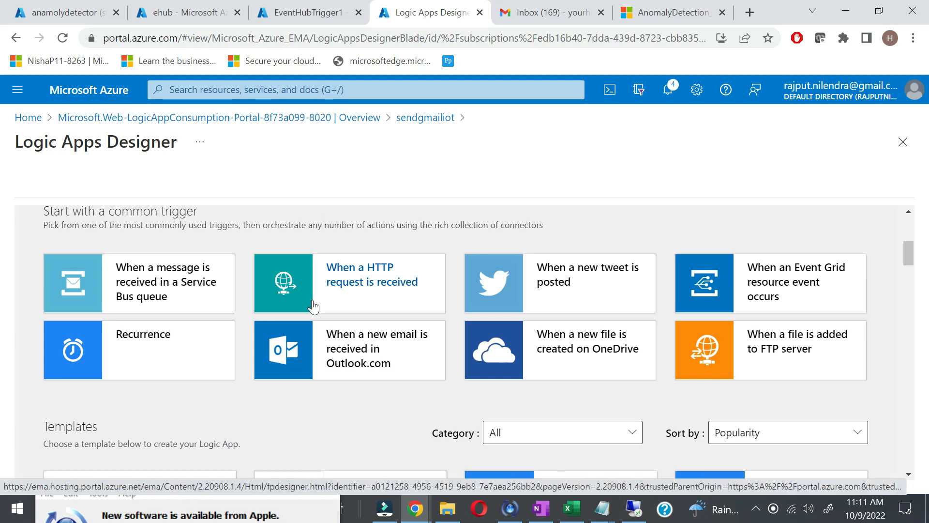
click(350, 294)
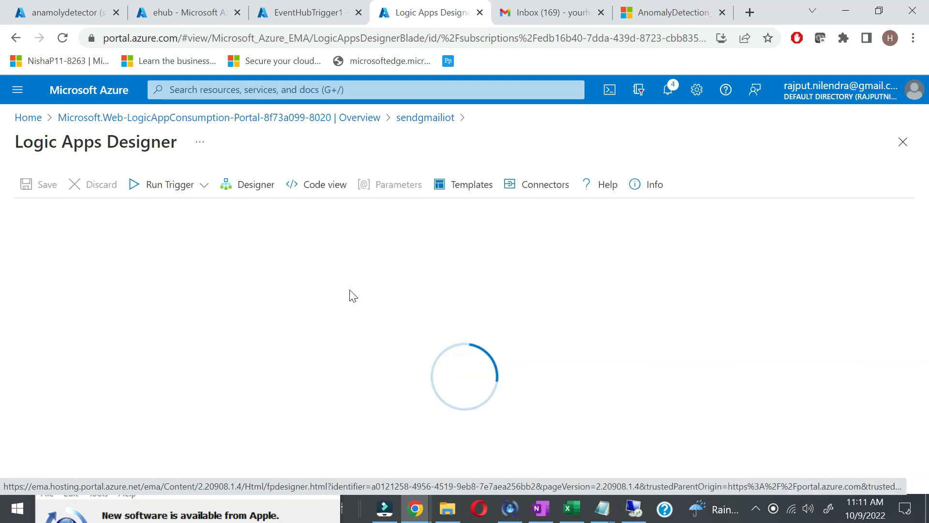
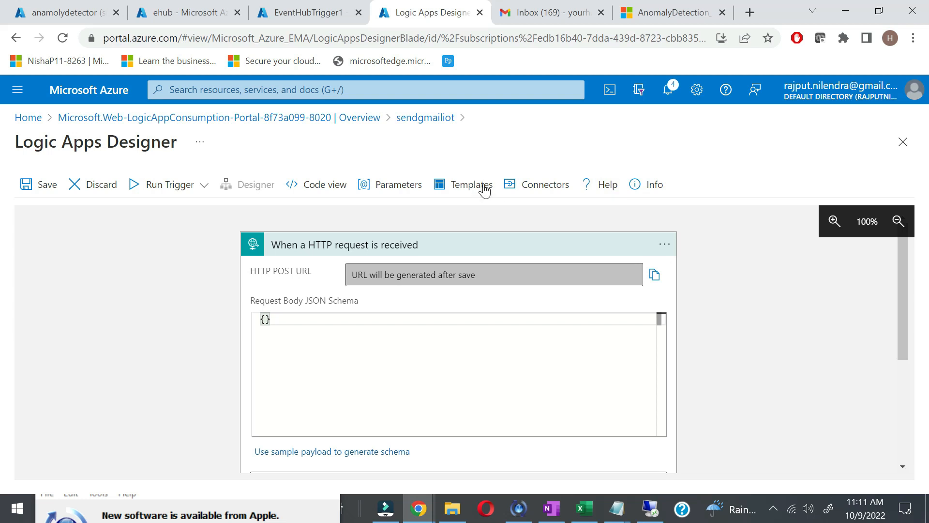
Step: Save sendgmailiot to generate its HTTP POST URL, copy the URL, and return to EventHubTrigger1's code
click(41, 188)
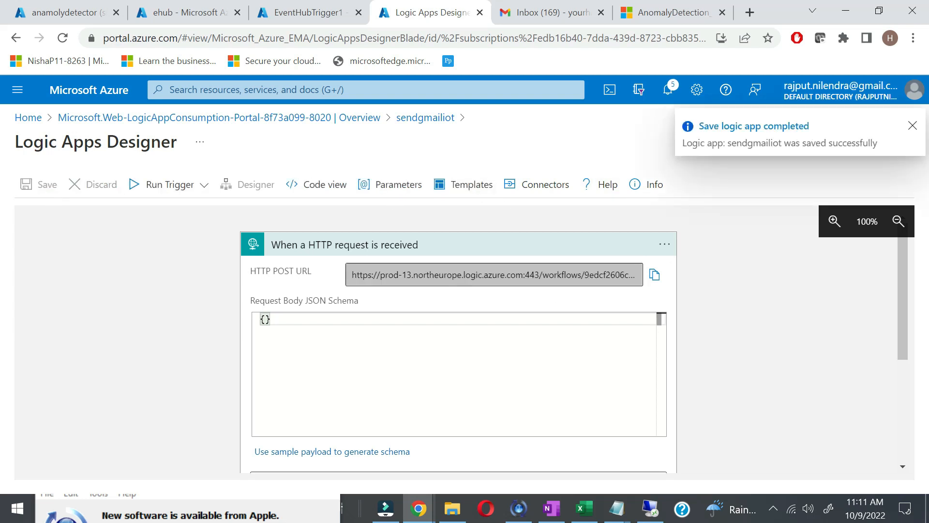
click(654, 275)
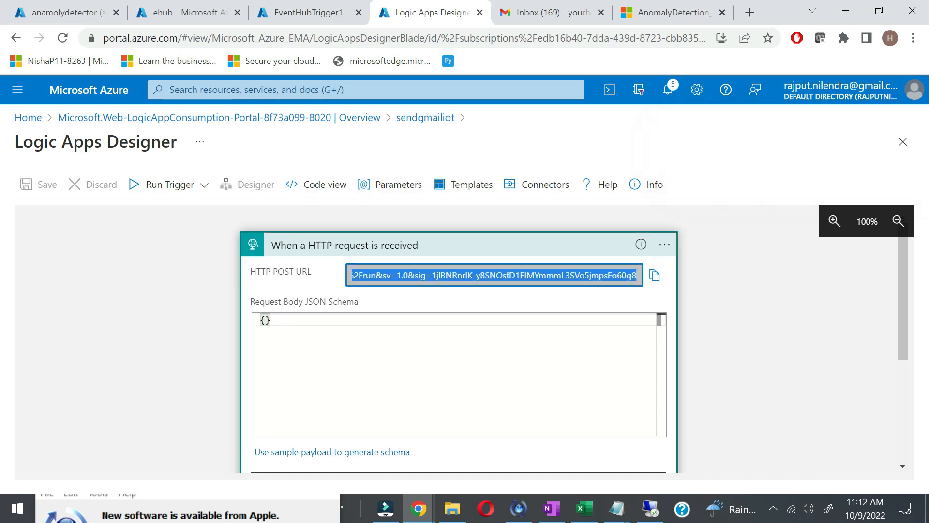
click(290, 12)
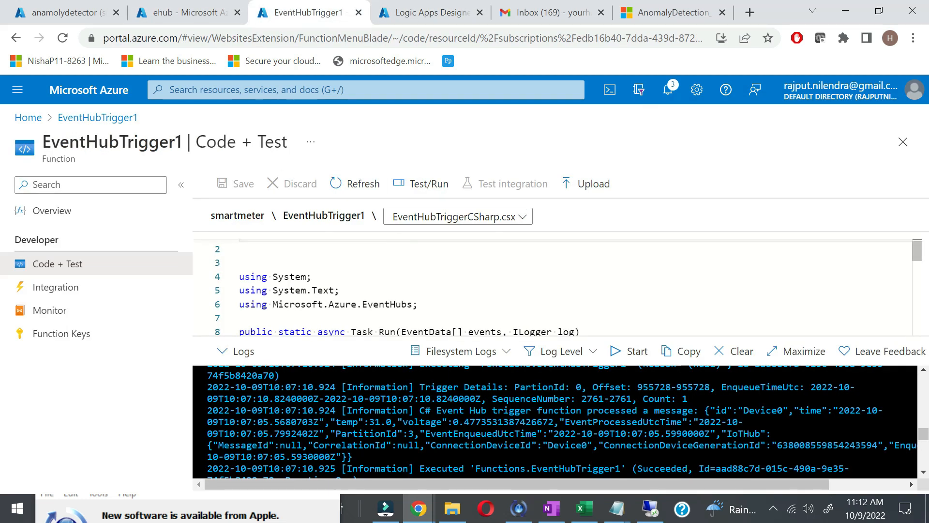
Step: Paste the prepared using directives (Threading.Tasks, Net.Http) and fields from Notepad into the function
scroll(552, 286, down, 1)
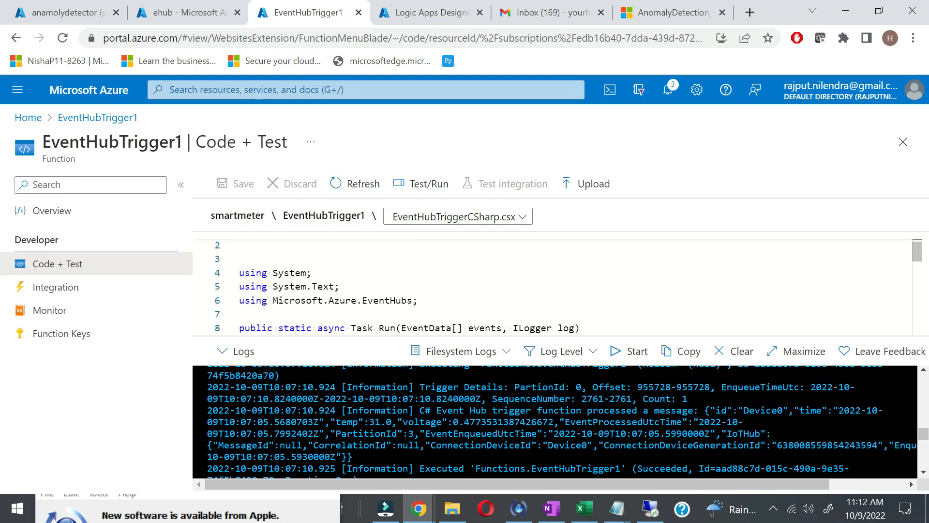
scroll(552, 287, down, 1)
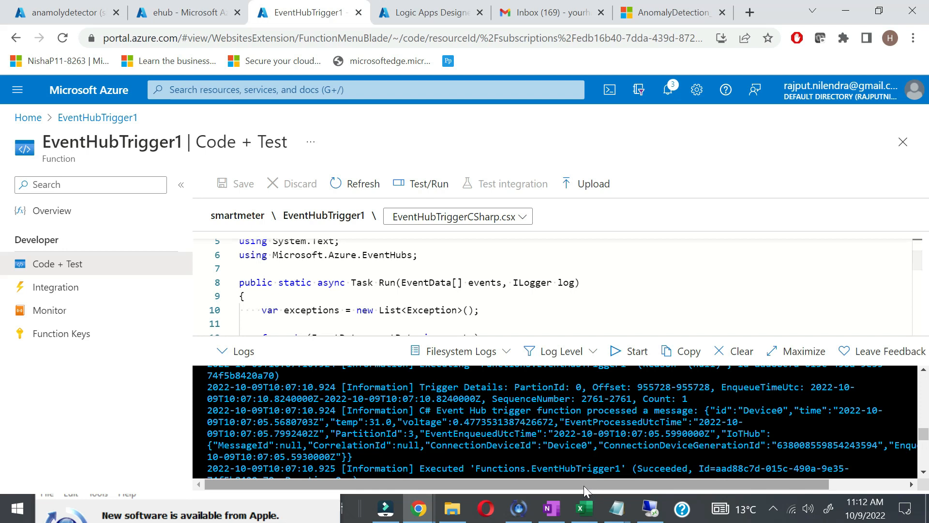
click(616, 508)
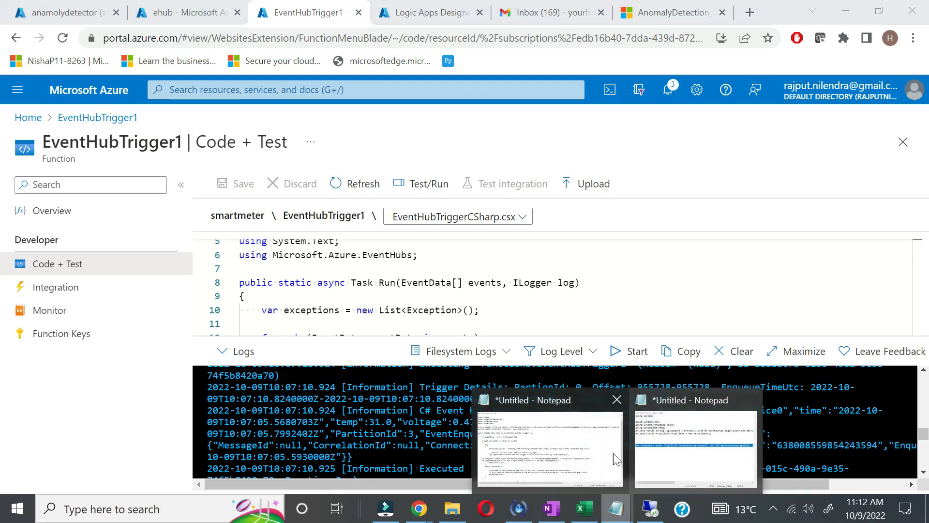
click(678, 445)
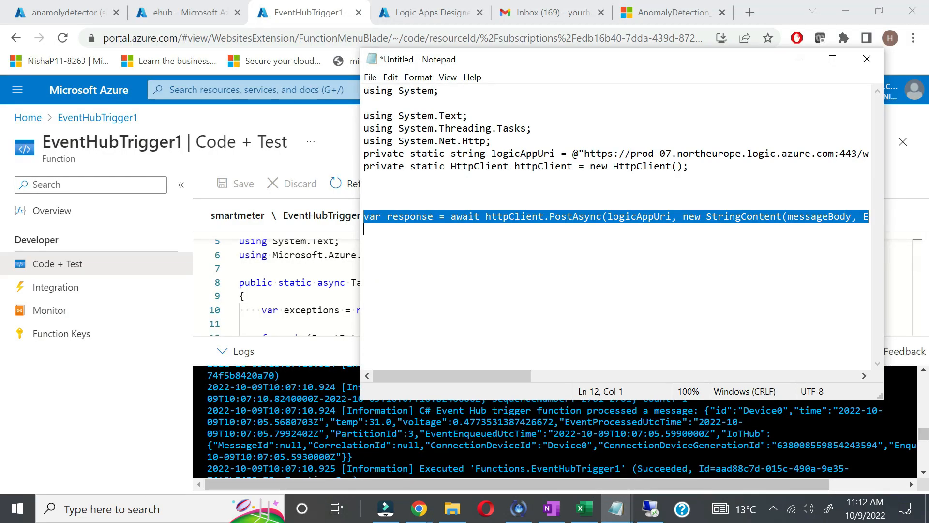
drag(692, 166, 347, 139)
click(347, 139)
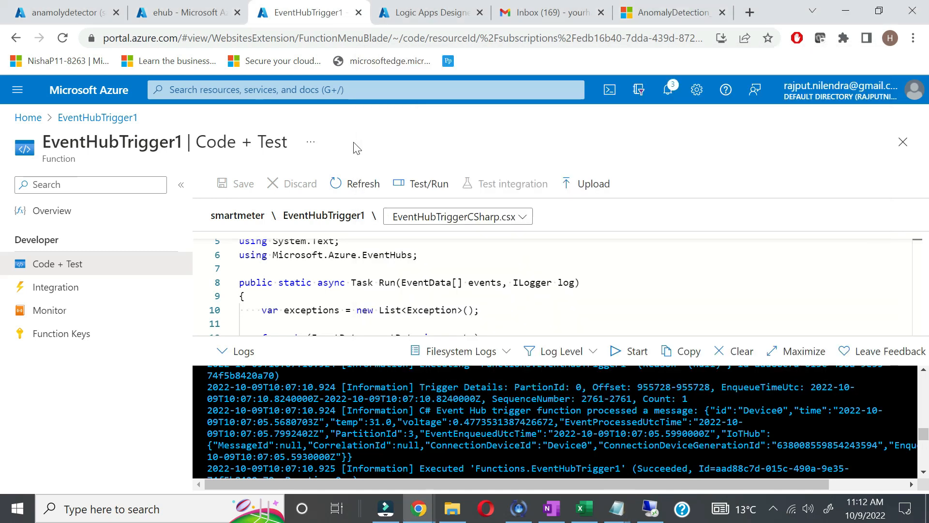
click(418, 255)
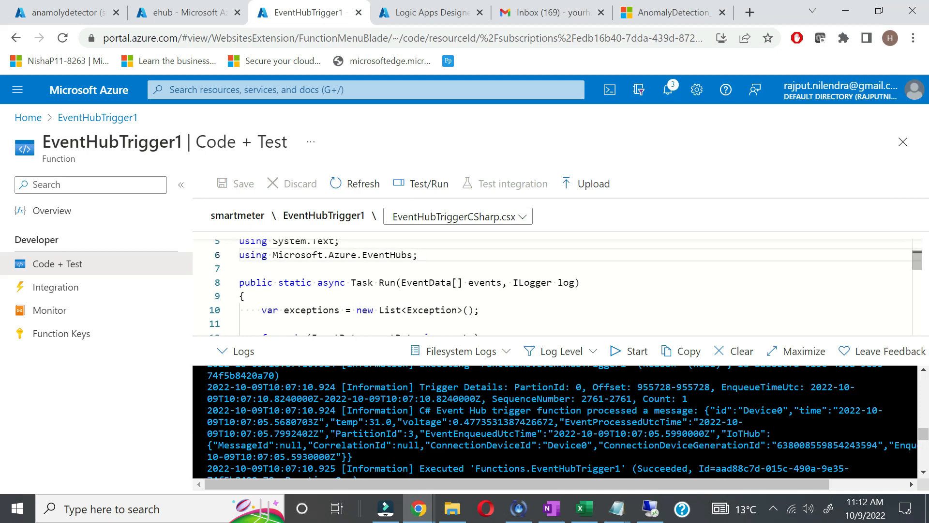
key(Return)
key(ctrl+v)
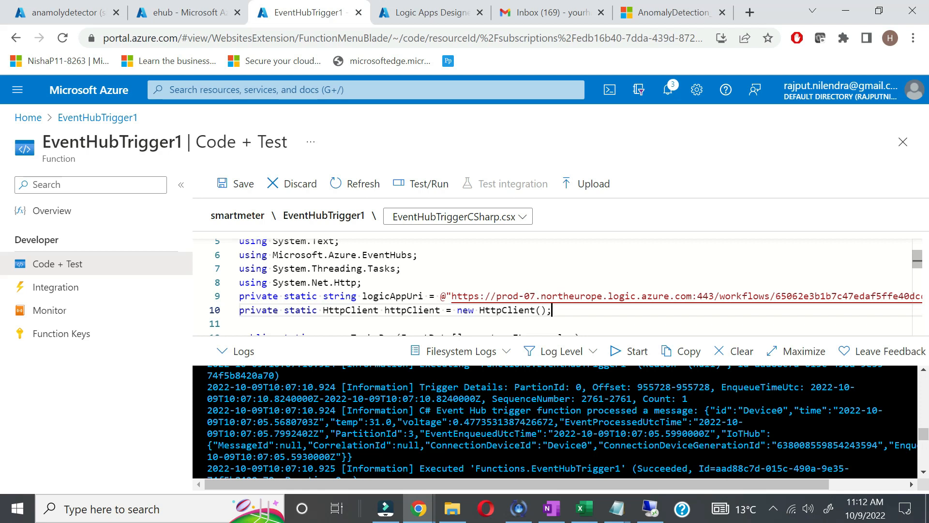
double_click(381, 268)
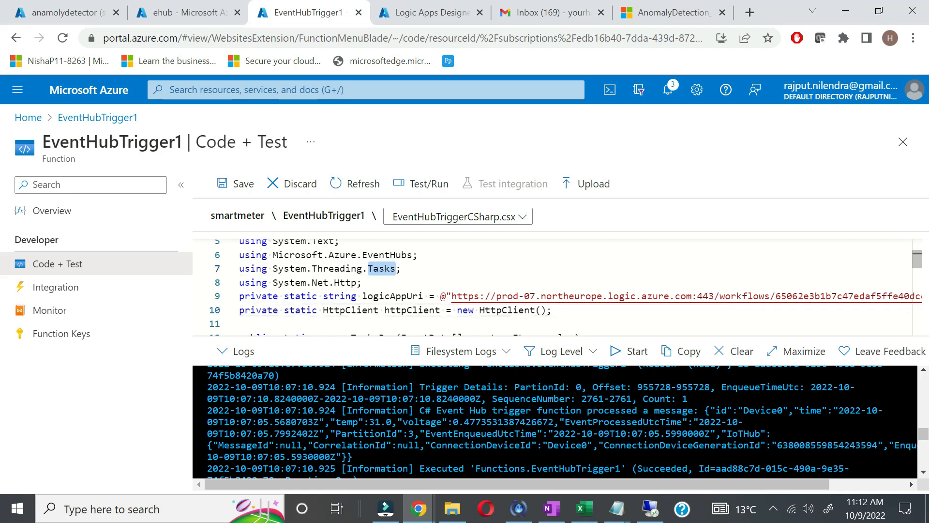
double_click(345, 282)
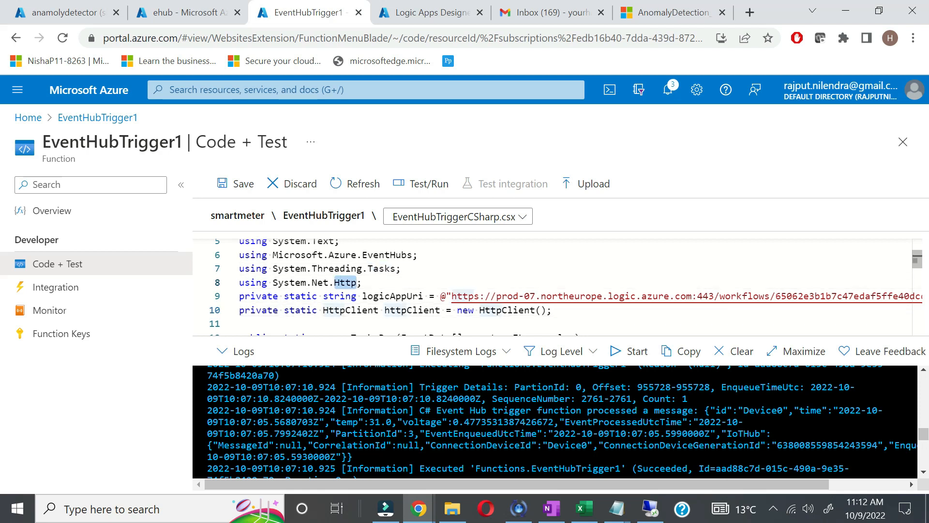
click(357, 282)
key(End)
key(Return)
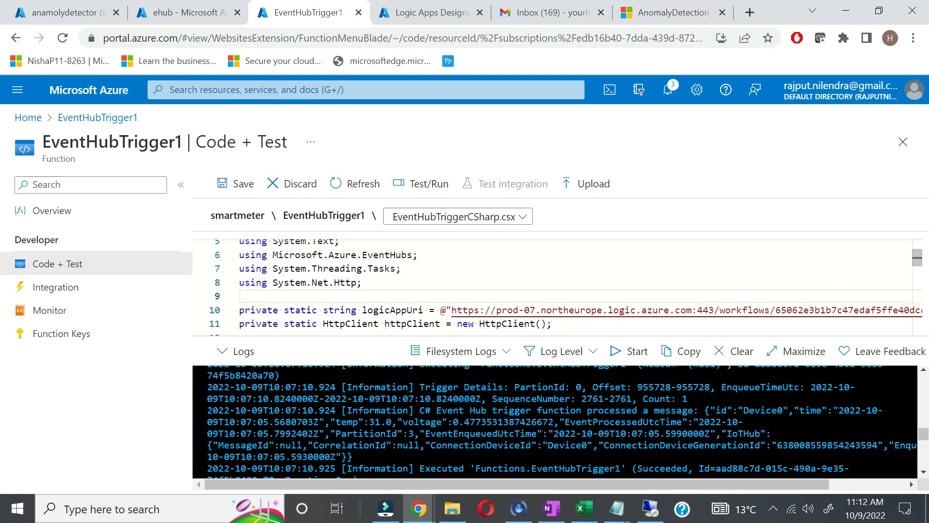
Step: Replace the old logicAppUri value with the new sendgmailiot trigger URL
click(426, 12)
click(305, 12)
click(452, 311)
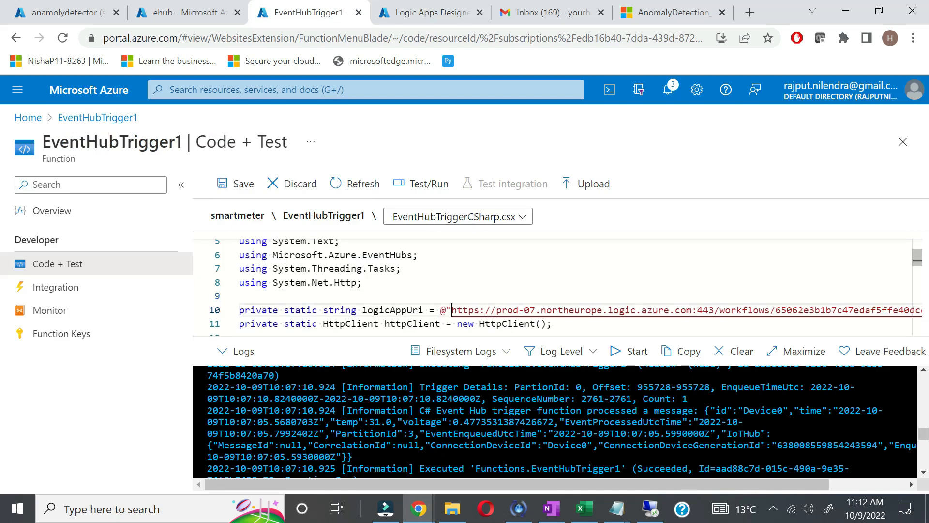
key(shift+End)
key(shift+Left)
key(shift+Left)
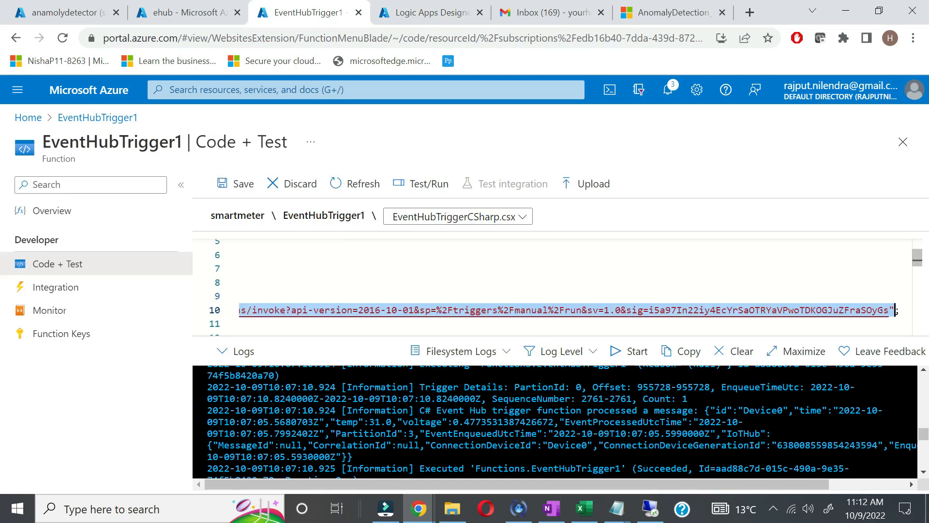
key(Delete)
key(ctrl+v)
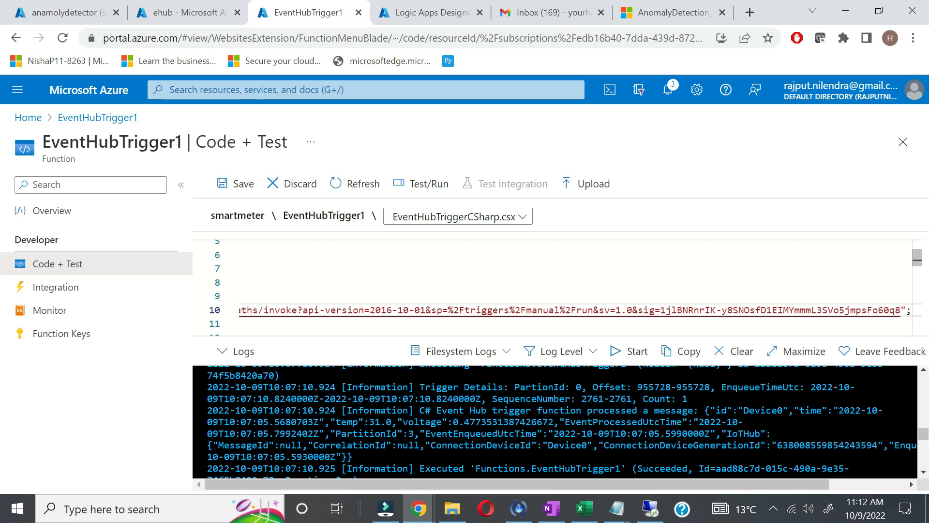
Step: Copy the prepared PostAsync line from the Notepad code
scroll(557, 286, down, 2)
scroll(557, 285, left, 8)
scroll(556, 285, down, 3)
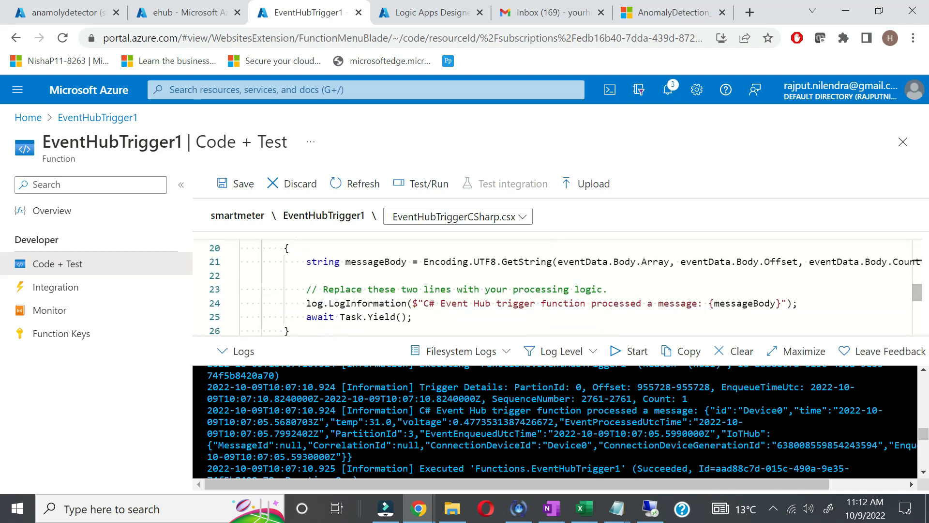
scroll(557, 285, down, 1)
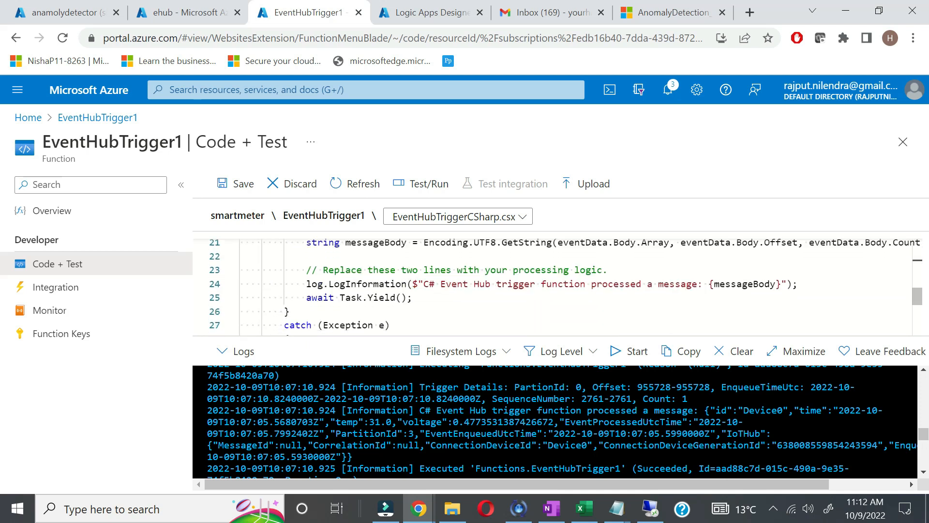
click(616, 508)
click(673, 475)
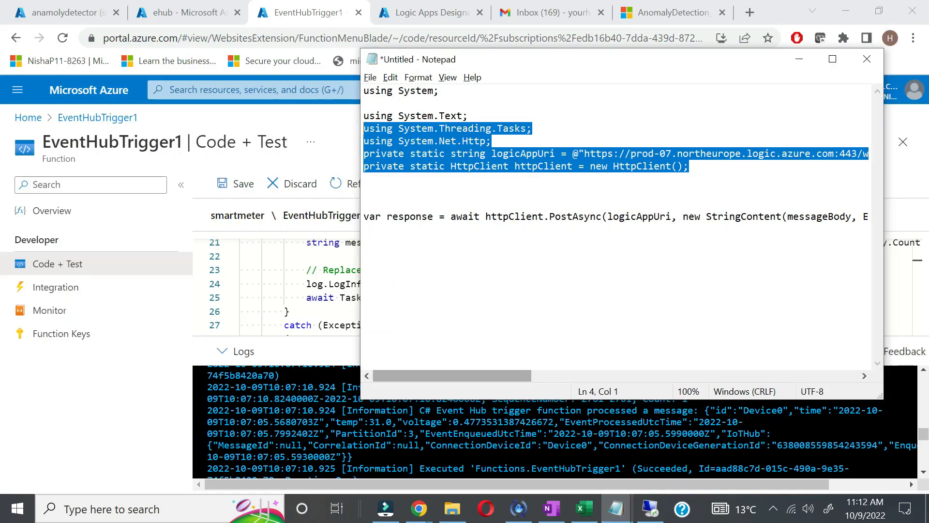
double_click(729, 216)
click(730, 216)
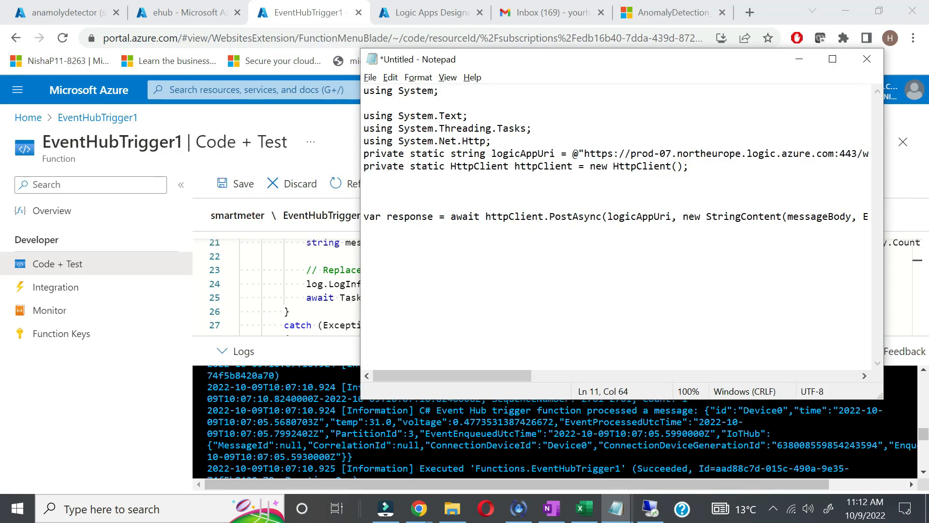
key(shift+Down)
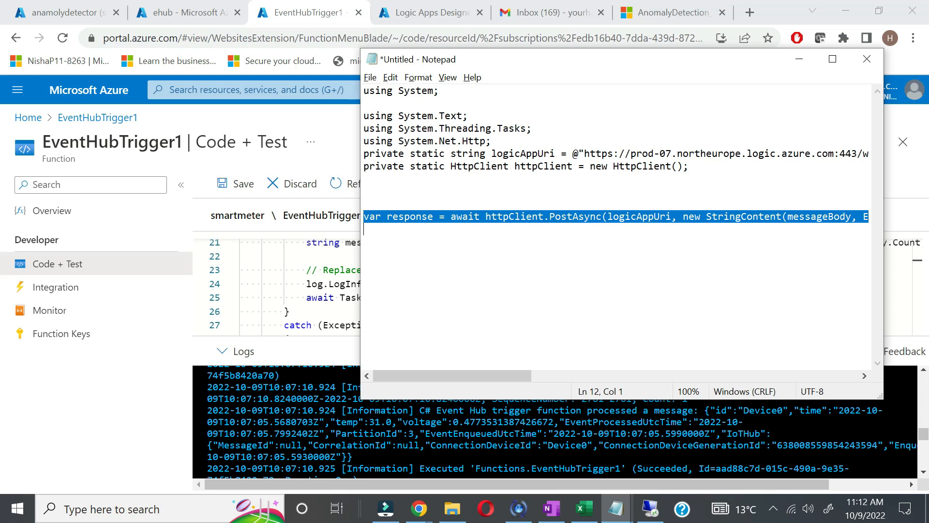
Step: Insert PostAsync(logicAppUri, messageBody) after the processing comment, save, and view anamolydetector metrics
key(alt+Tab)
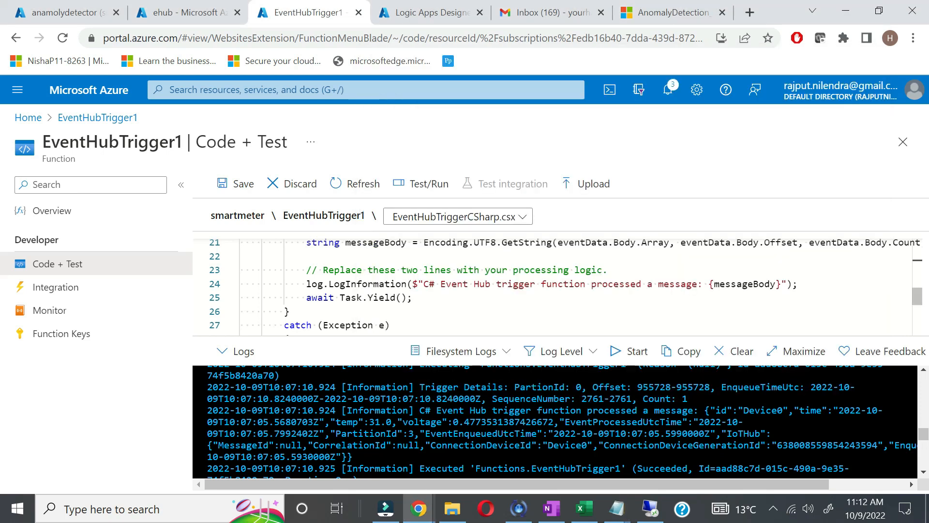
double_click(776, 283)
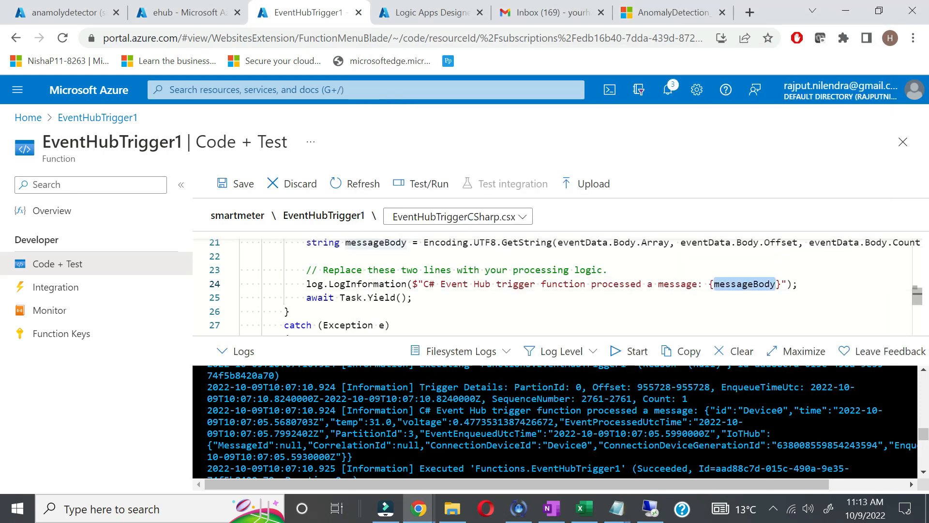
click(241, 256)
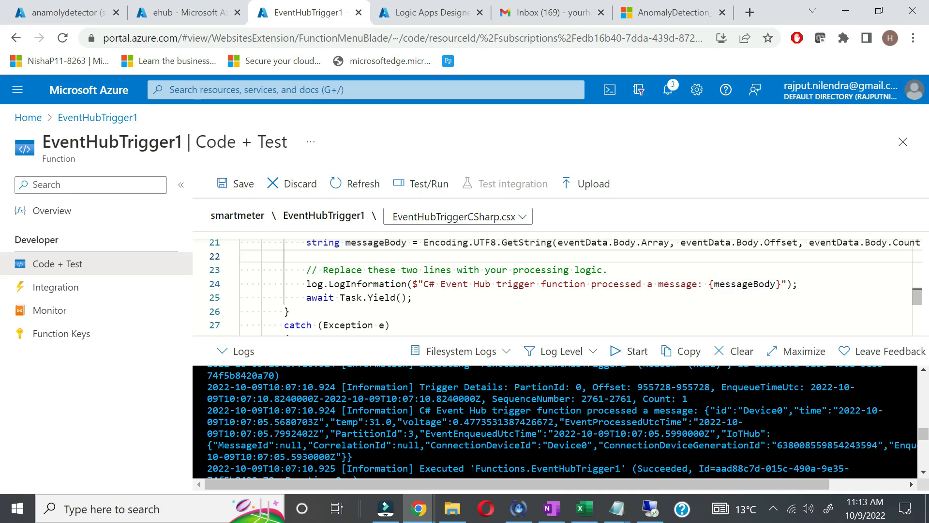
click(608, 270)
key(Return)
key(ctrl+v)
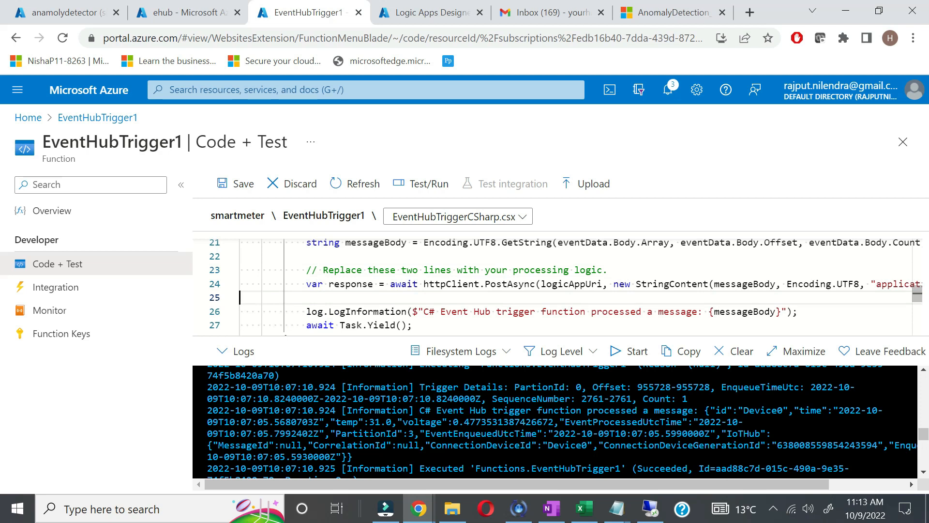
double_click(511, 283)
double_click(571, 285)
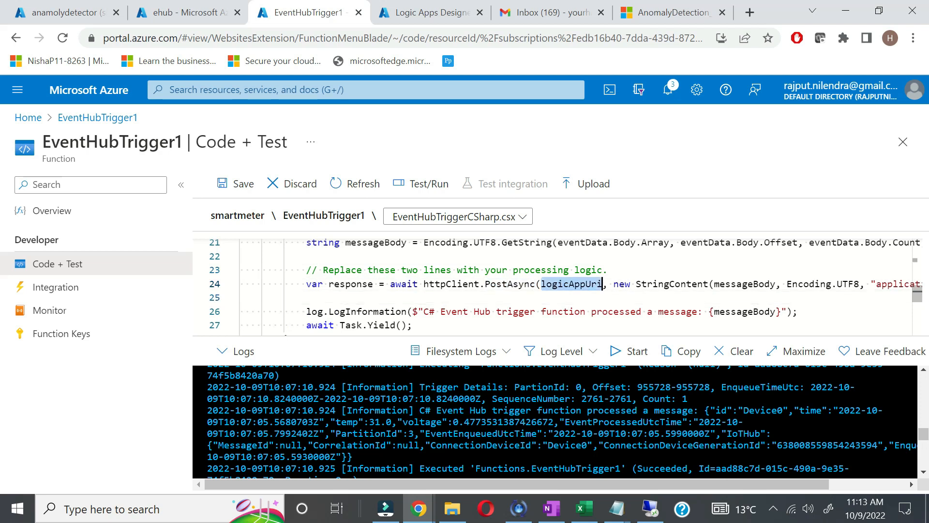
double_click(745, 283)
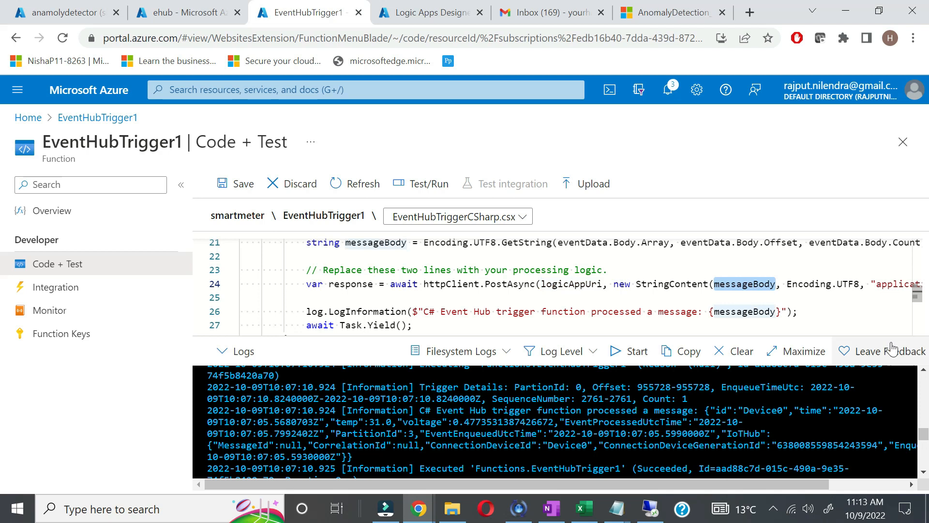
scroll(581, 284, right, 3)
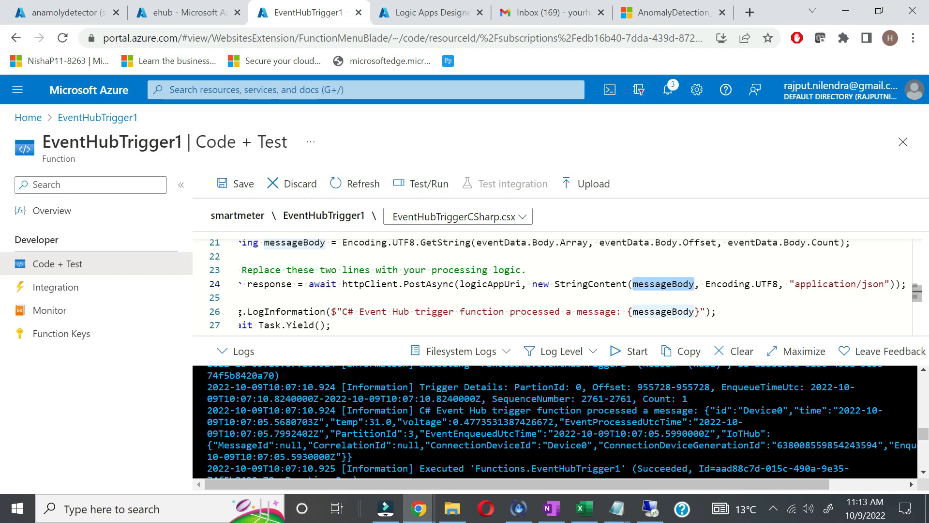
key(ctrl+s)
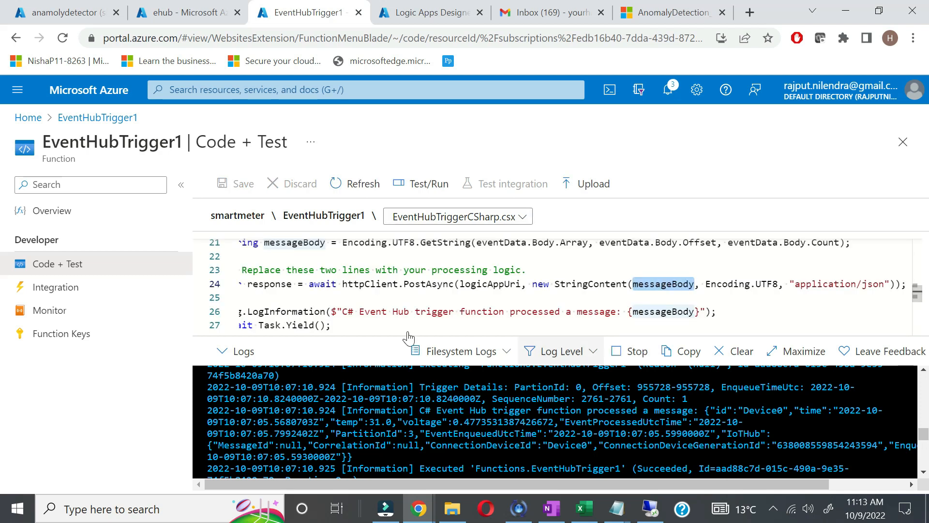
click(77, 14)
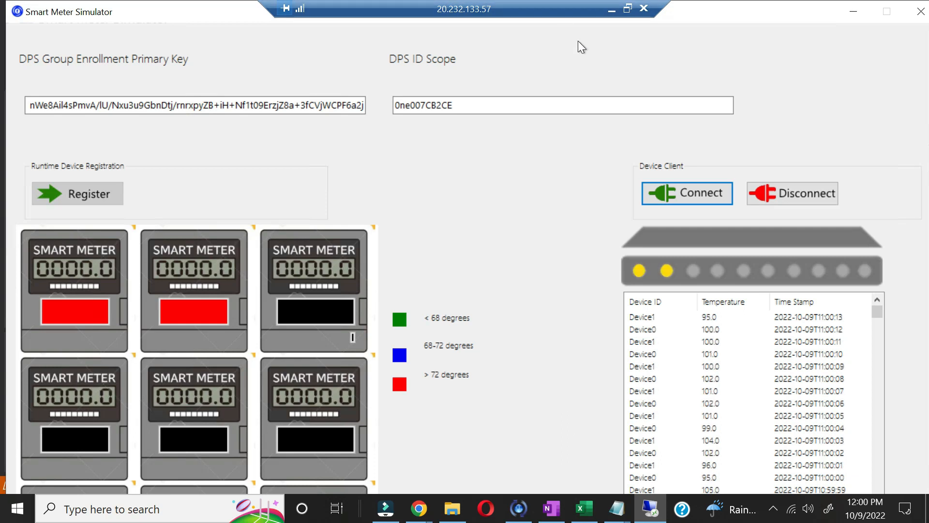
Step: Select the whole Device1 JSON message in the ehub function logs and copy it
click(612, 10)
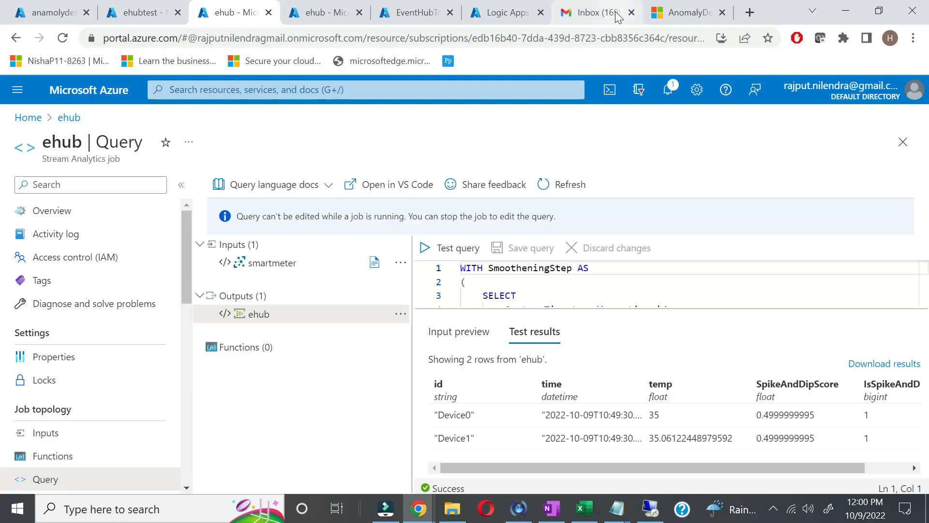
key(ctrl+Tab)
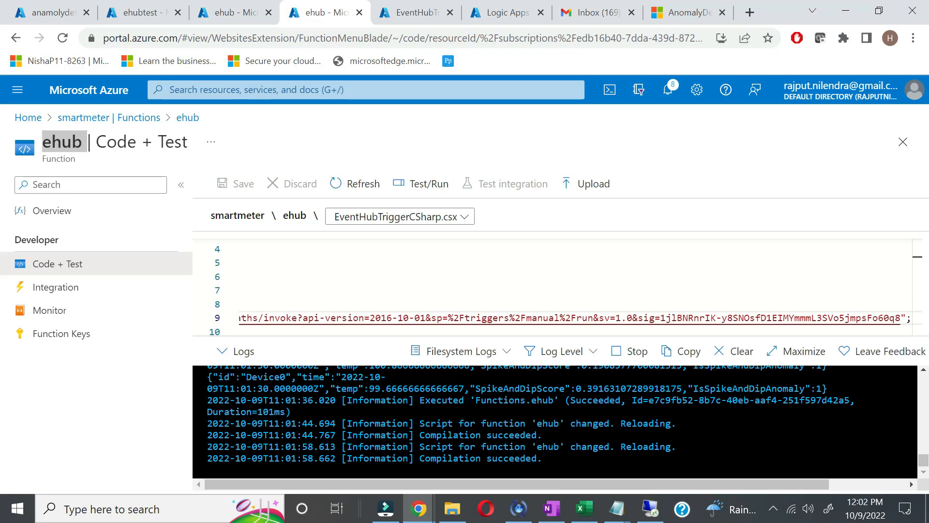
scroll(585, 437, up, 2)
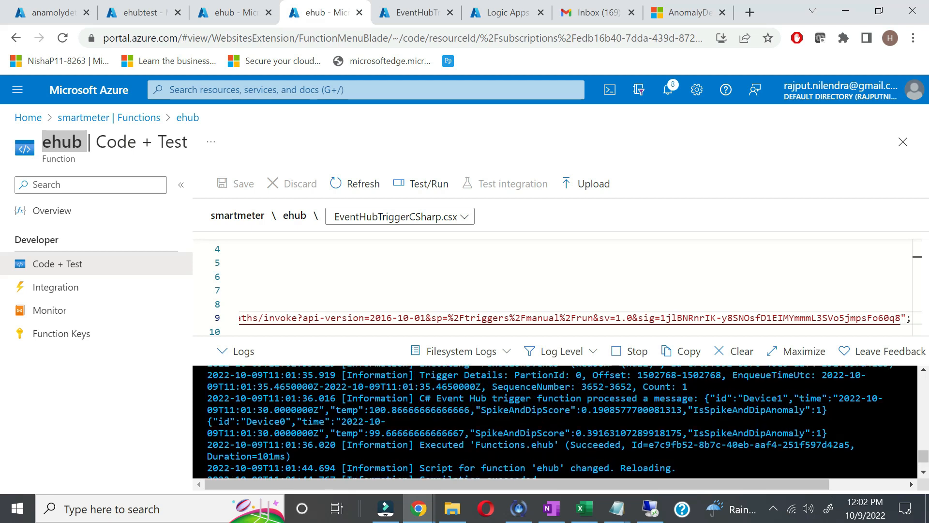
drag(709, 398, 817, 409)
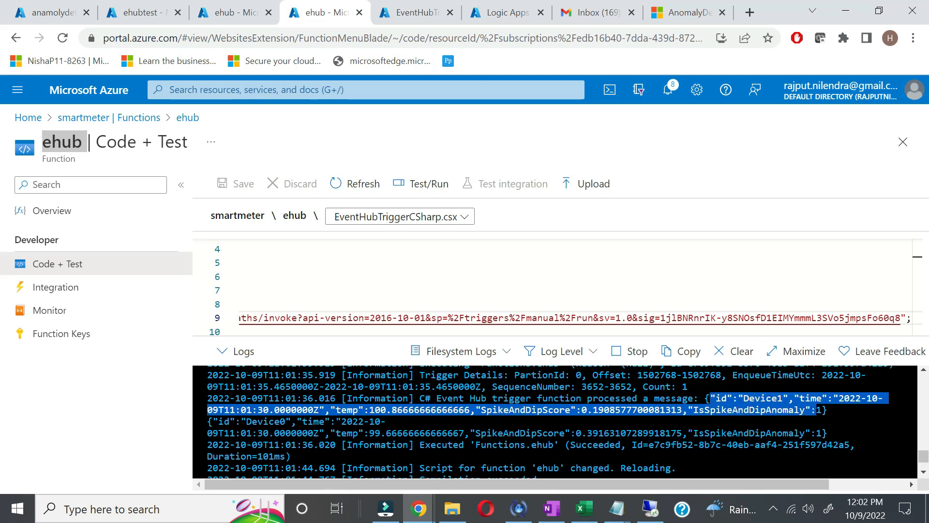
click(827, 411)
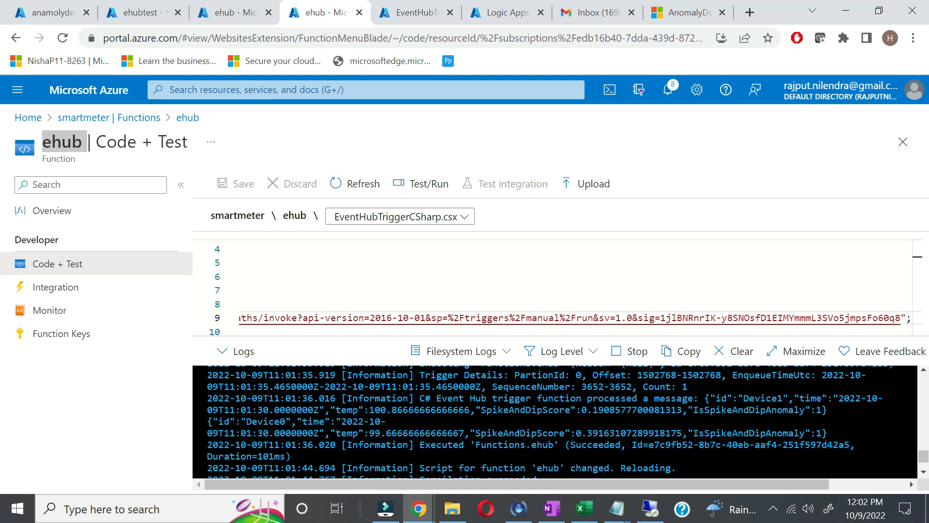
drag(706, 398, 829, 417)
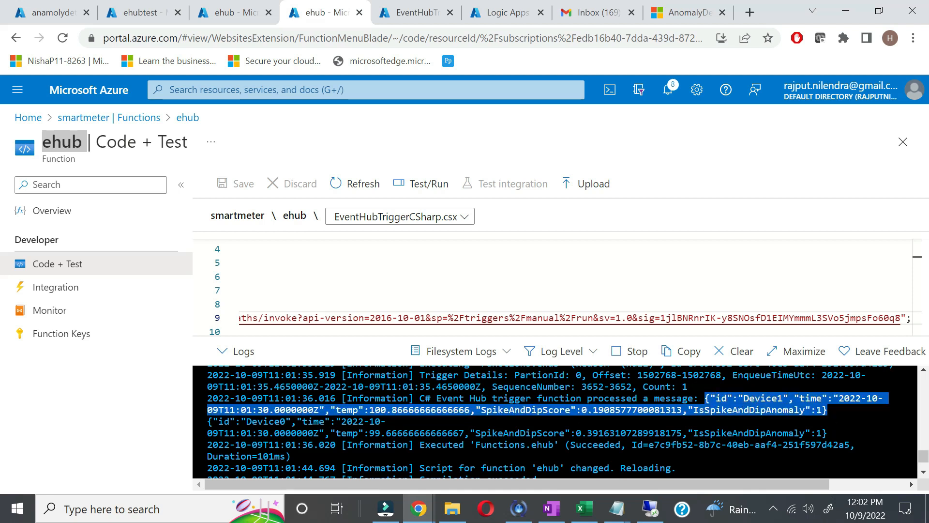
right_click(771, 409)
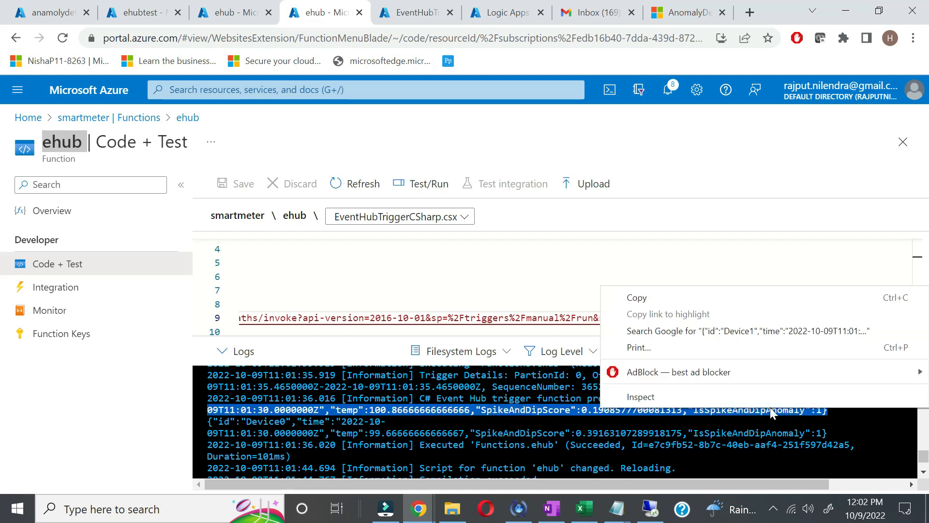
click(684, 292)
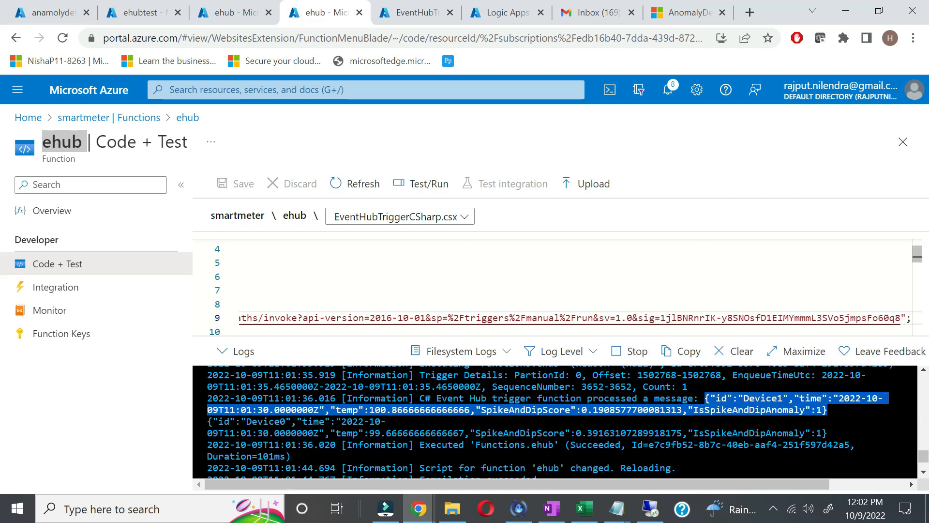
Step: Generate the HTTP trigger's request schema from the pasted Device1 JSON sample payload
click(509, 13)
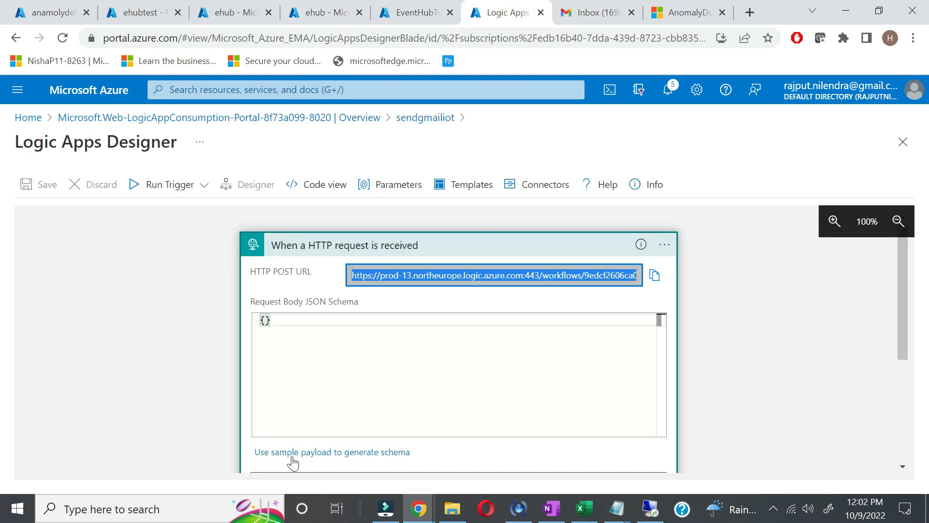
click(350, 453)
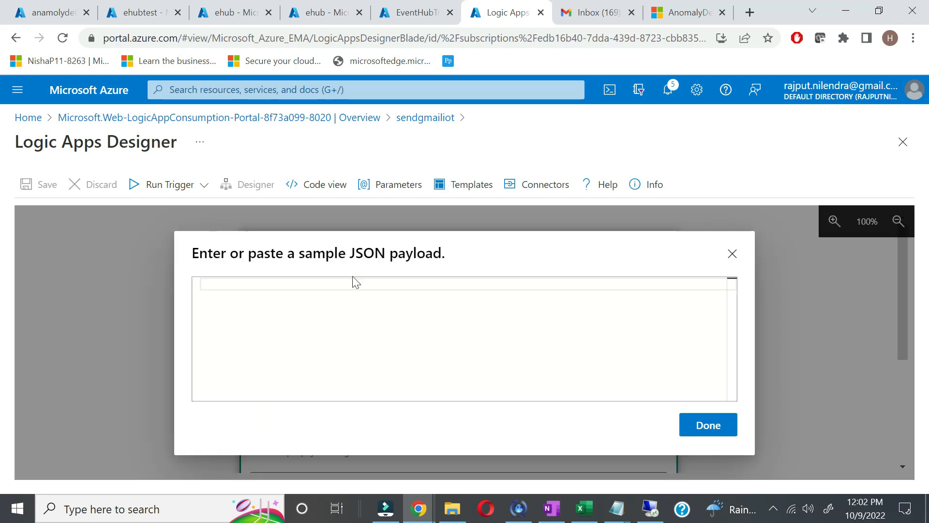
key(ctrl+v)
click(730, 428)
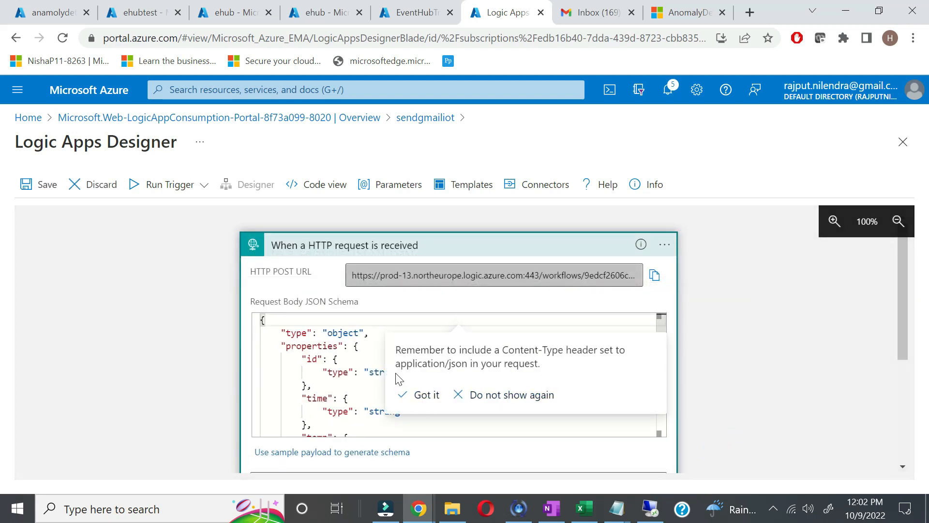
click(424, 396)
scroll(459, 373, down, 5)
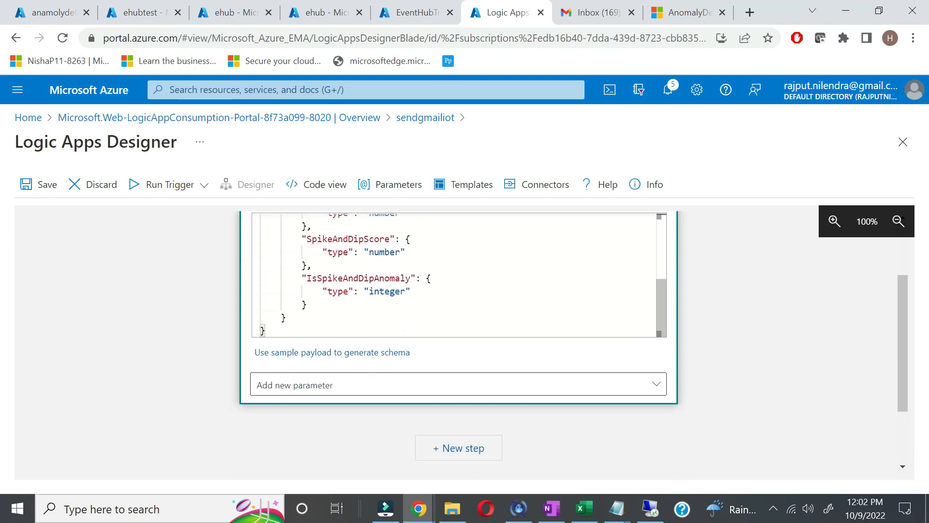
Step: Add a Gmail Send email (V2) action after the HTTP trigger
click(452, 450)
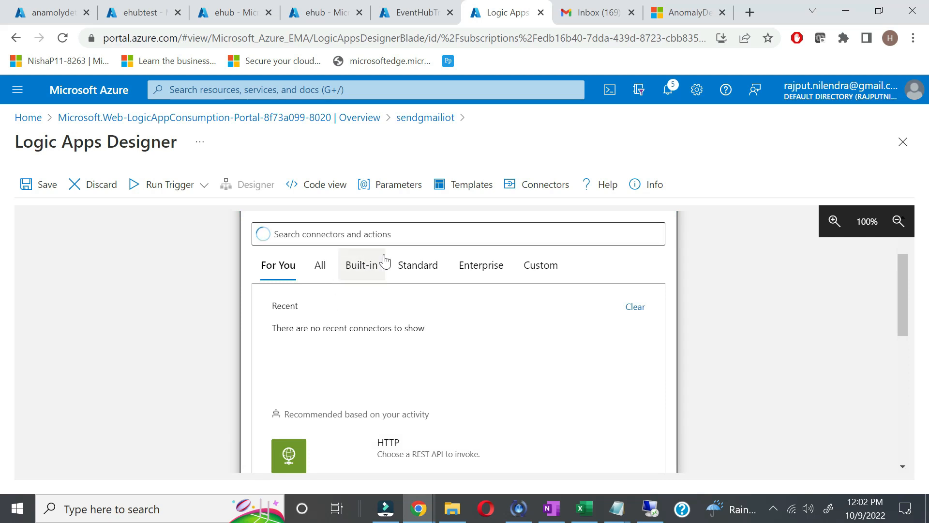
click(286, 341)
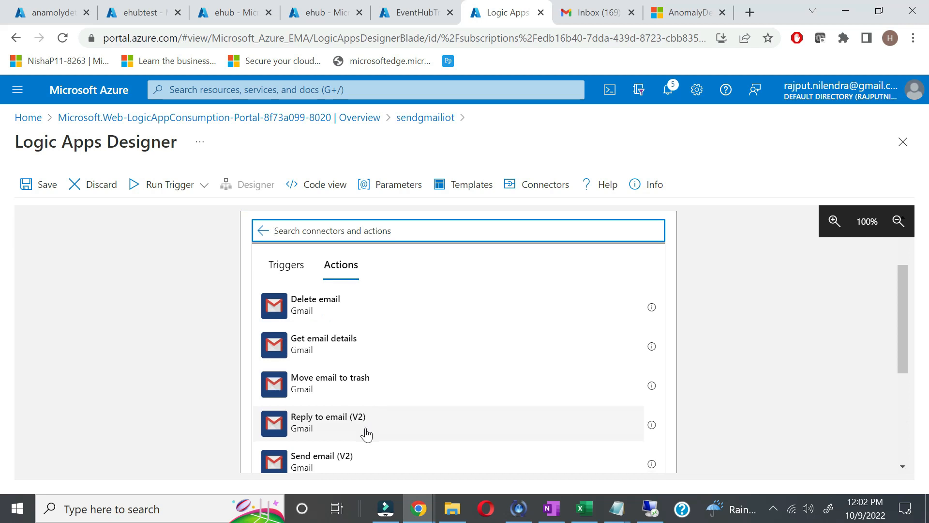
scroll(358, 433, down, 1)
click(345, 436)
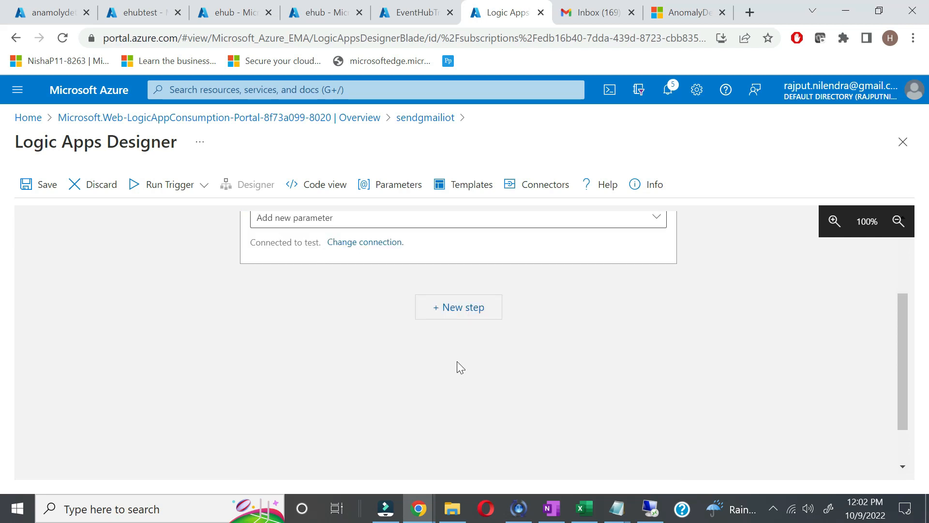
scroll(334, 331, up, 2)
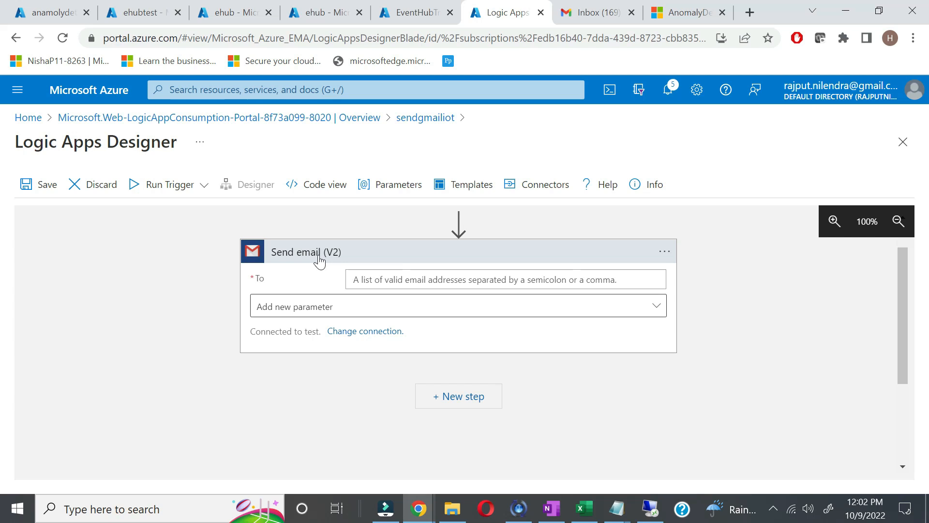
Step: Create a new Gmail connection named test1 and authorise it through Google sign-in
click(361, 334)
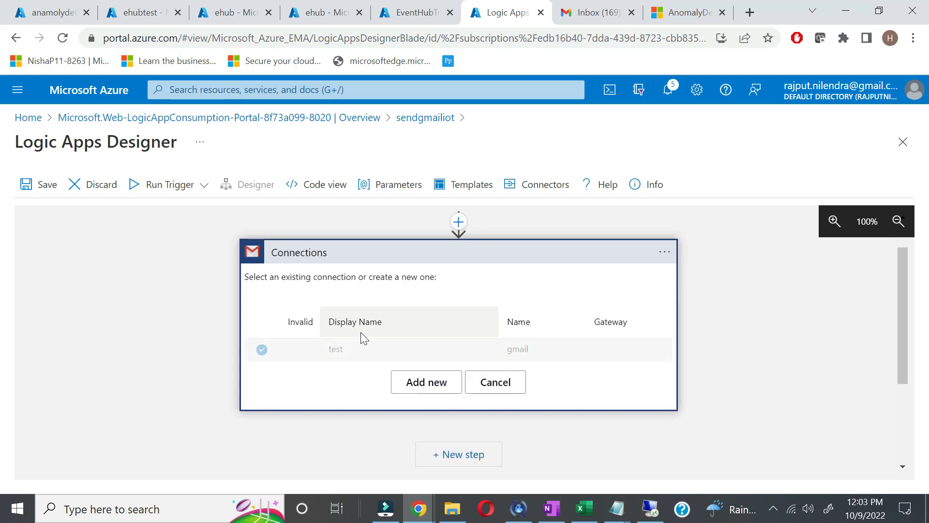
click(423, 386)
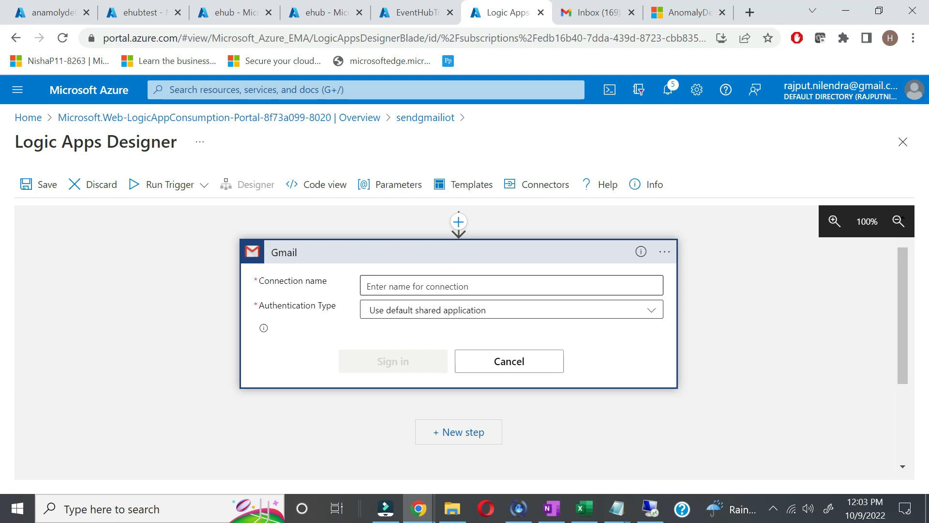
click(527, 313)
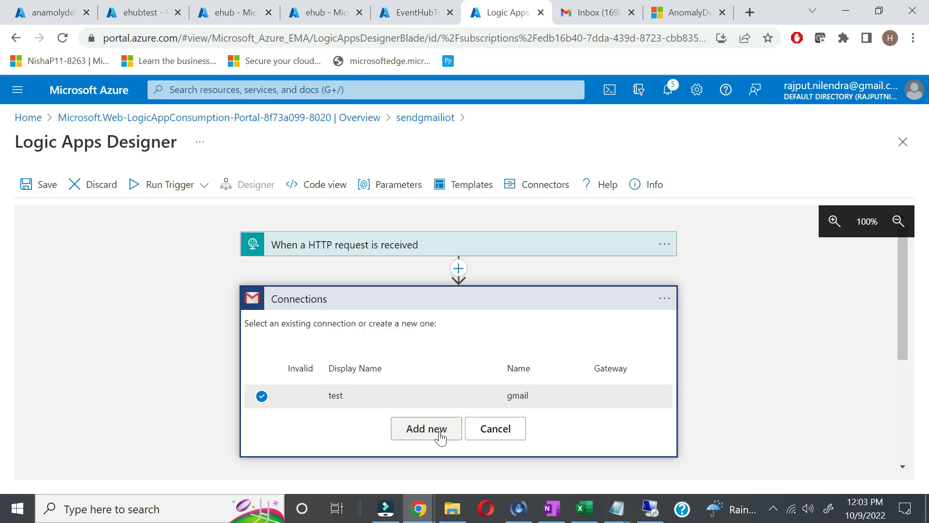
click(440, 435)
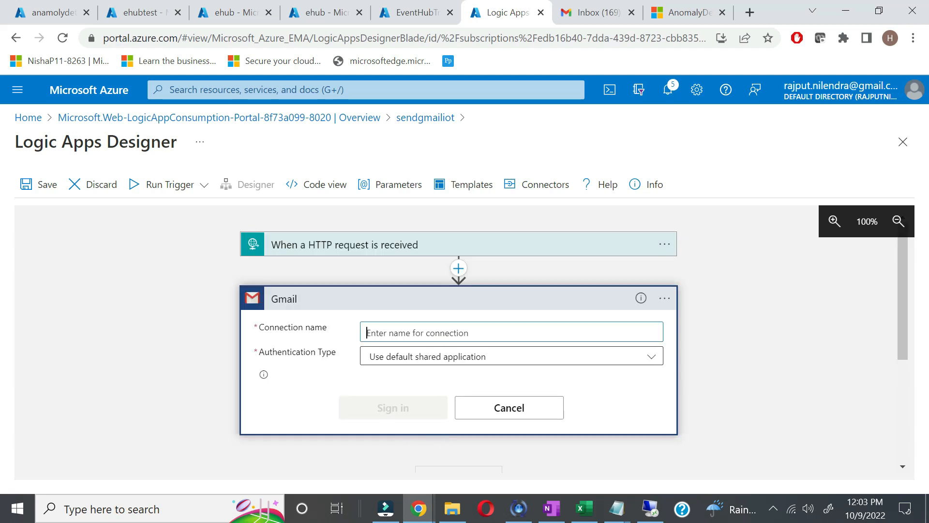
text(test)
key(Tab)
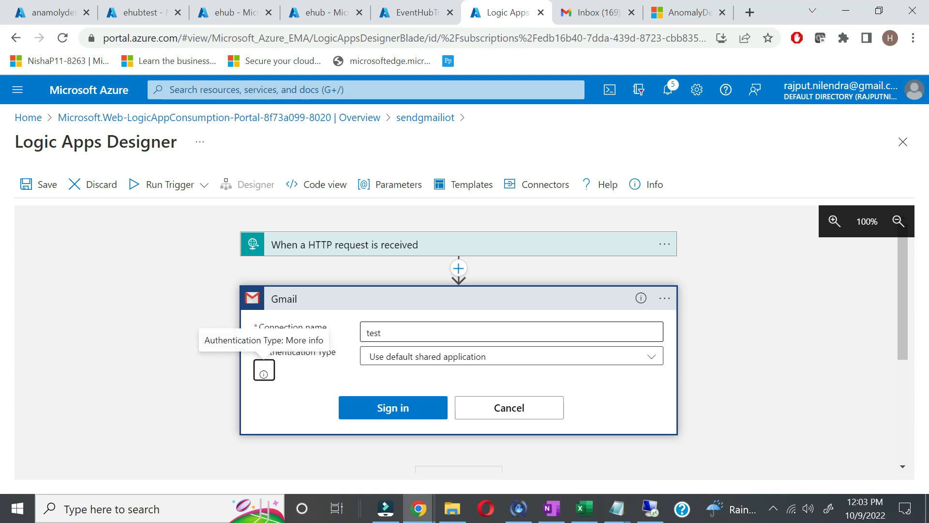
click(382, 332)
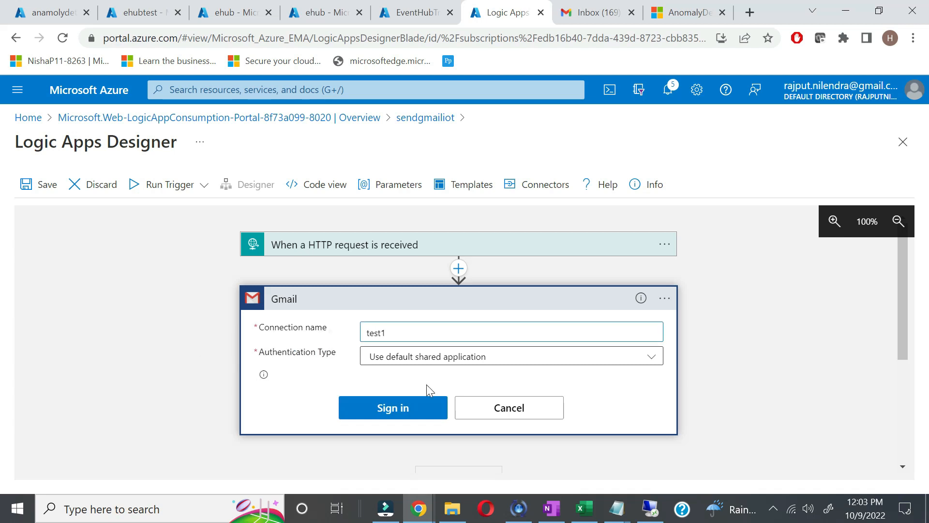
click(382, 414)
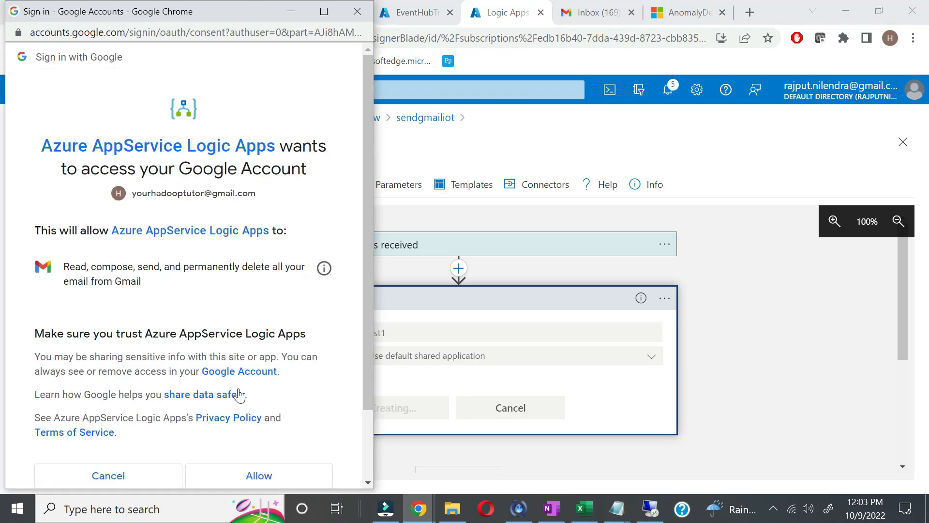
scroll(239, 430, down, 2)
click(247, 404)
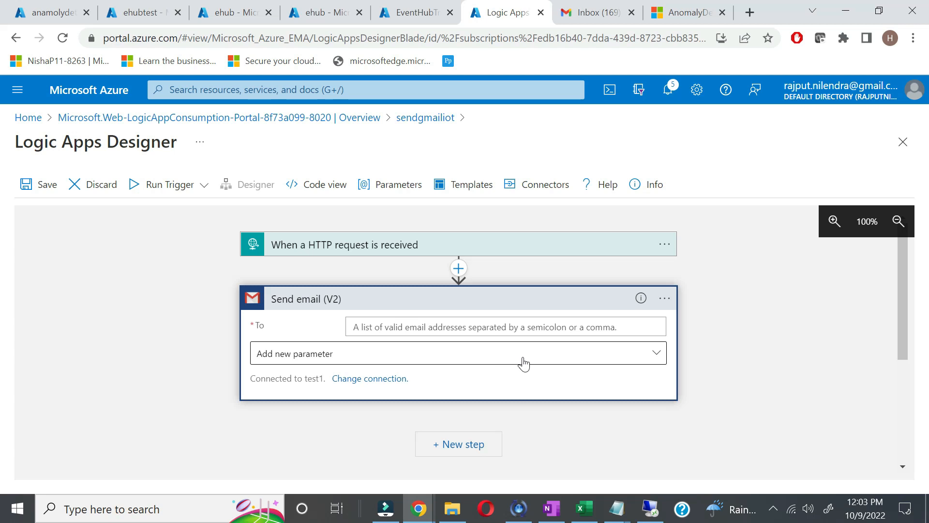
Step: Add Subject and Body fields to the Send email (V2) step
click(549, 357)
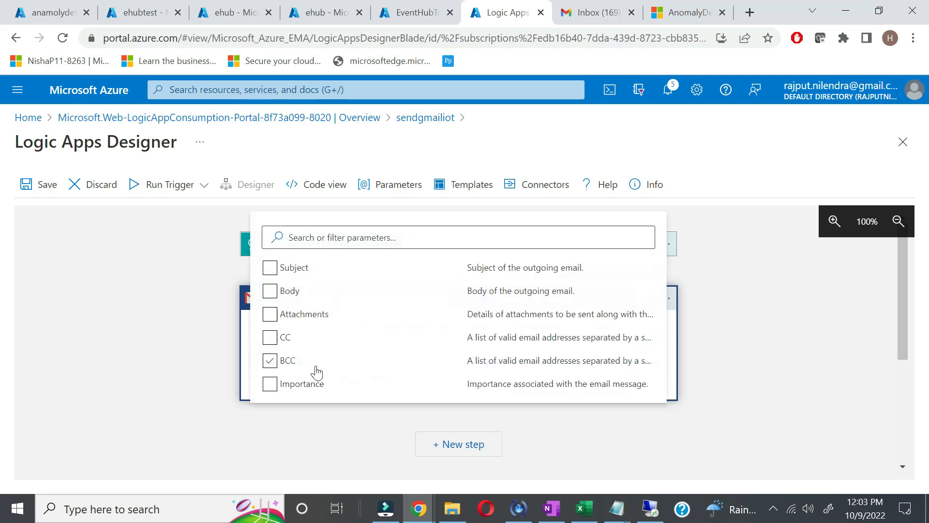
click(269, 269)
click(275, 296)
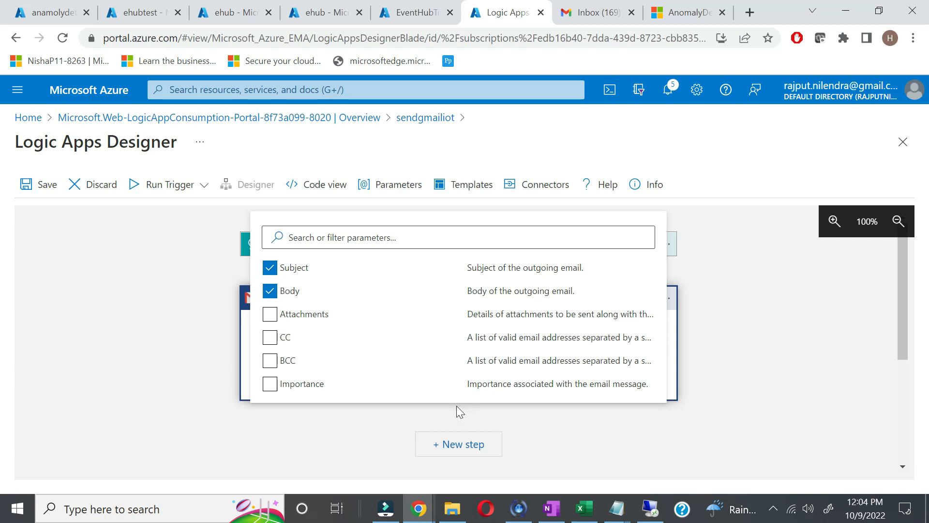
click(718, 347)
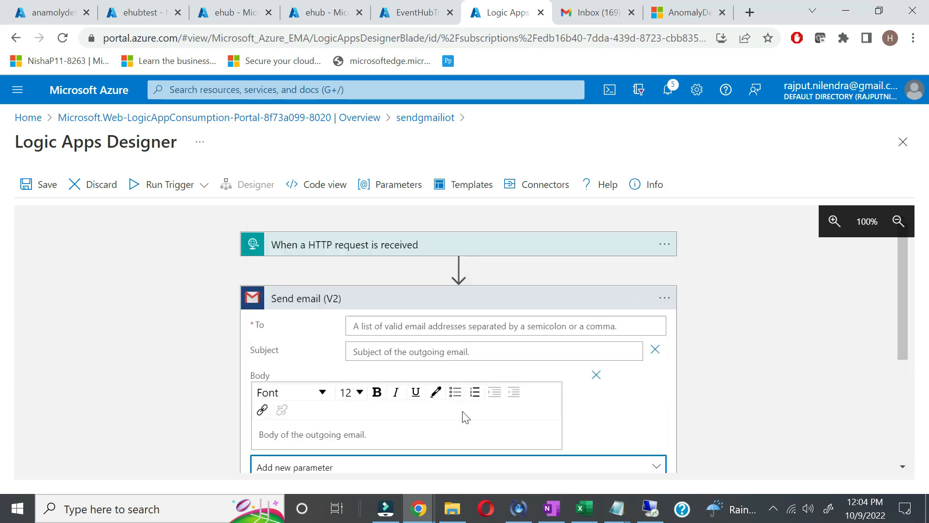
Step: Fill the email Body with the trigger's id and temp values
scroll(729, 382, down, 2)
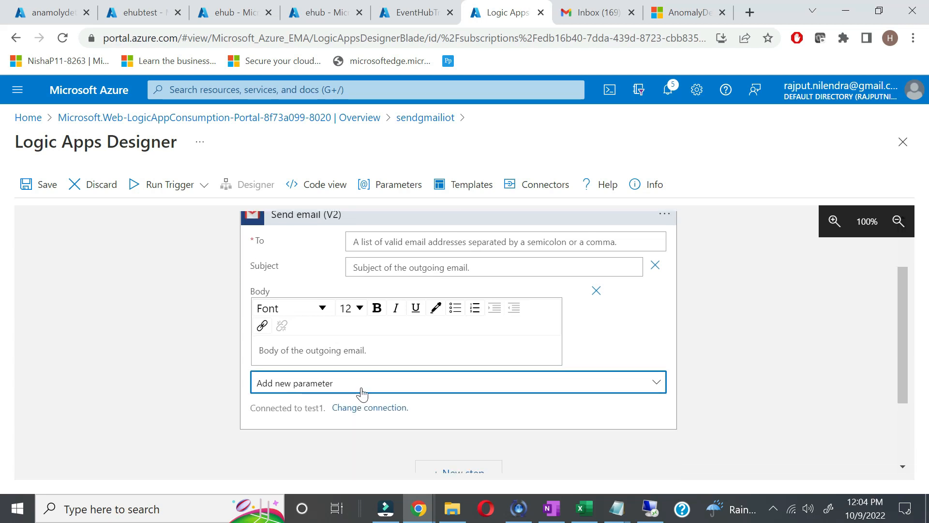
click(394, 271)
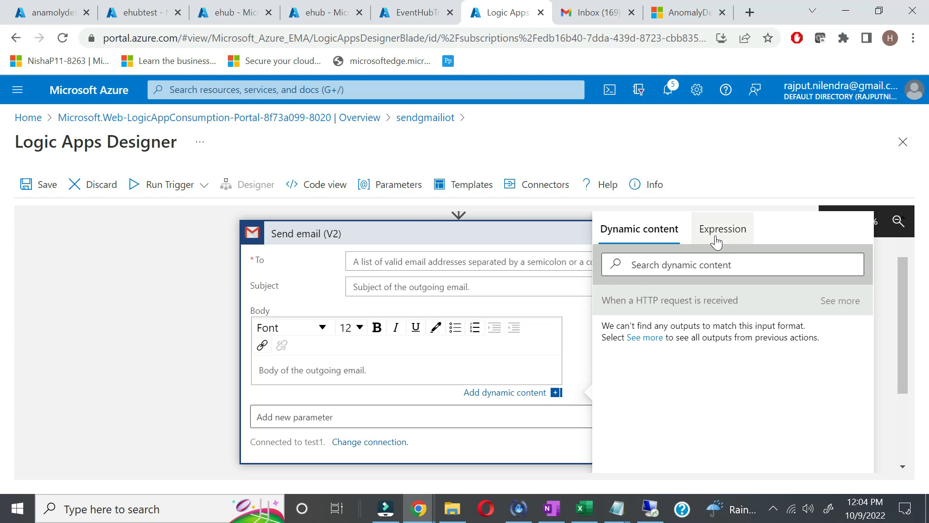
click(722, 232)
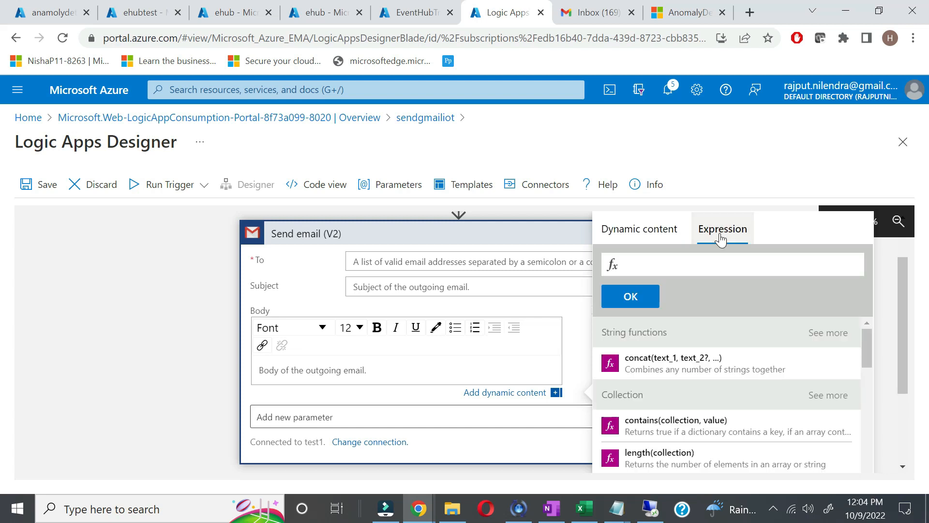
click(650, 236)
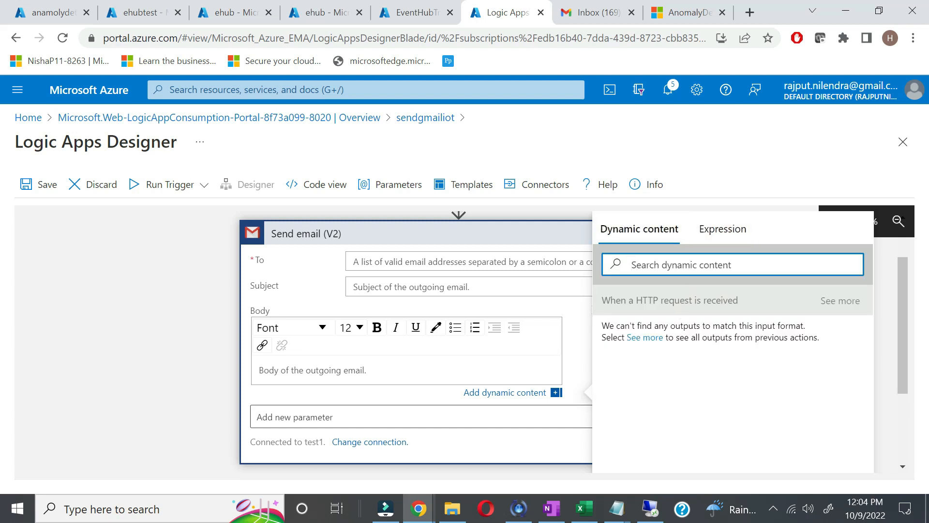
text(id)
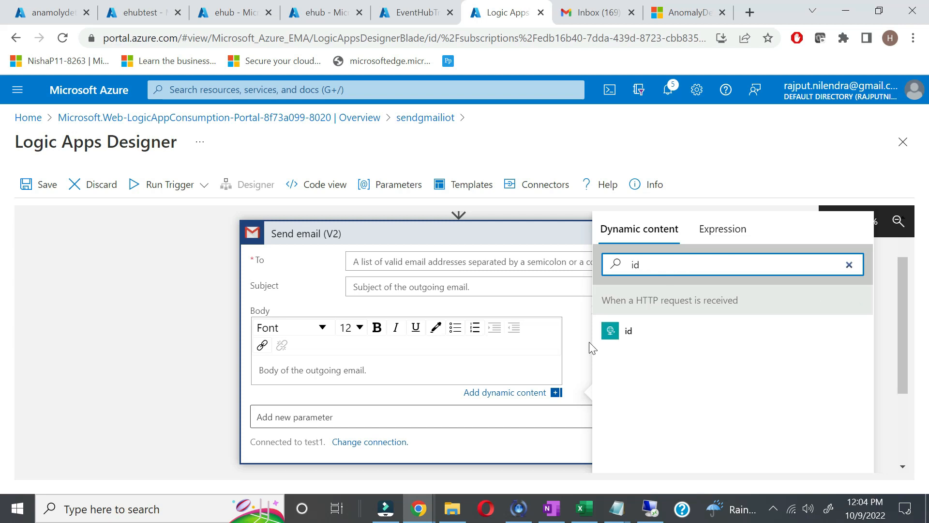
click(611, 330)
click(649, 265)
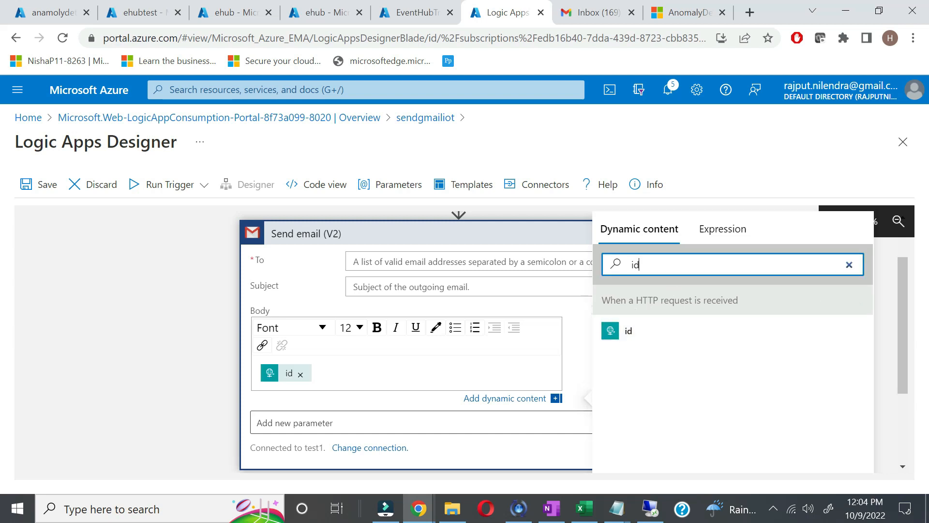
key(BackSpace)
key(BackSpace)
text(tem)
click(652, 333)
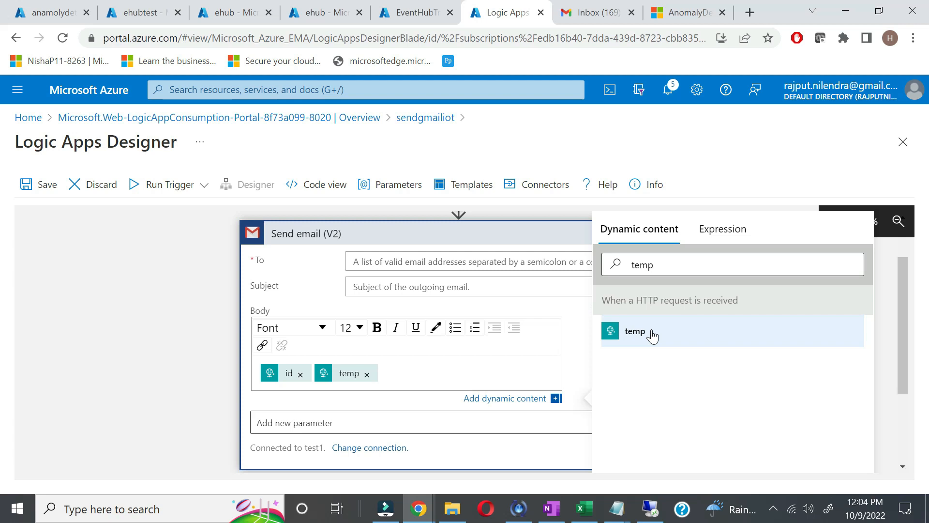
scroll(393, 424, down, 1)
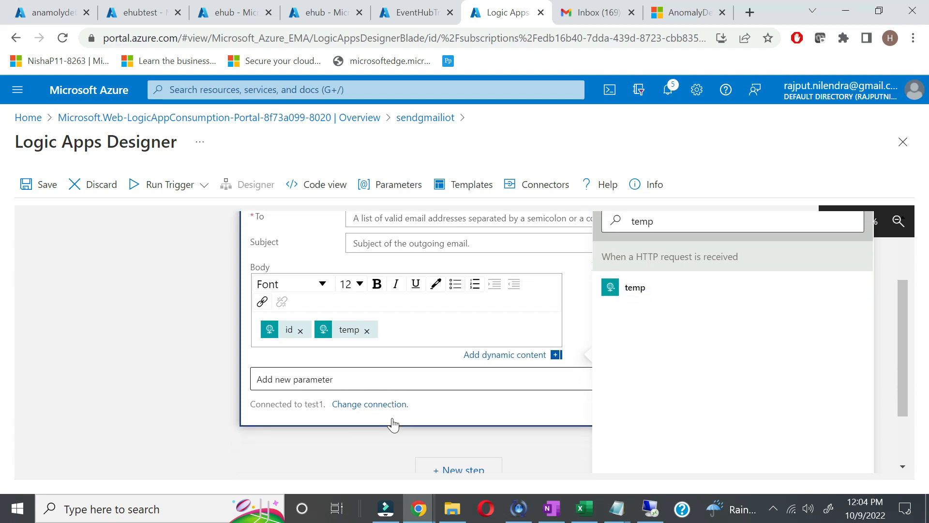
scroll(382, 343, up, 1)
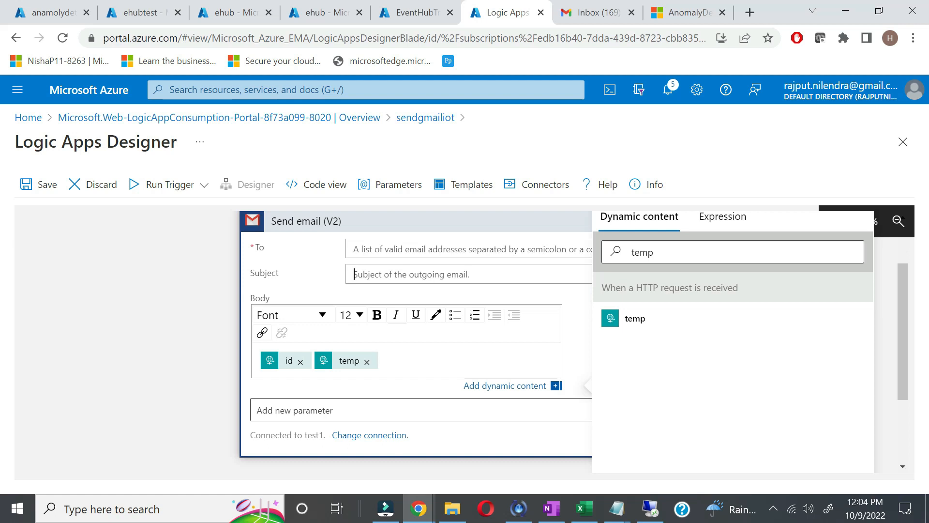
Step: Fill the email Subject with the id and time values
click(354, 274)
click(713, 336)
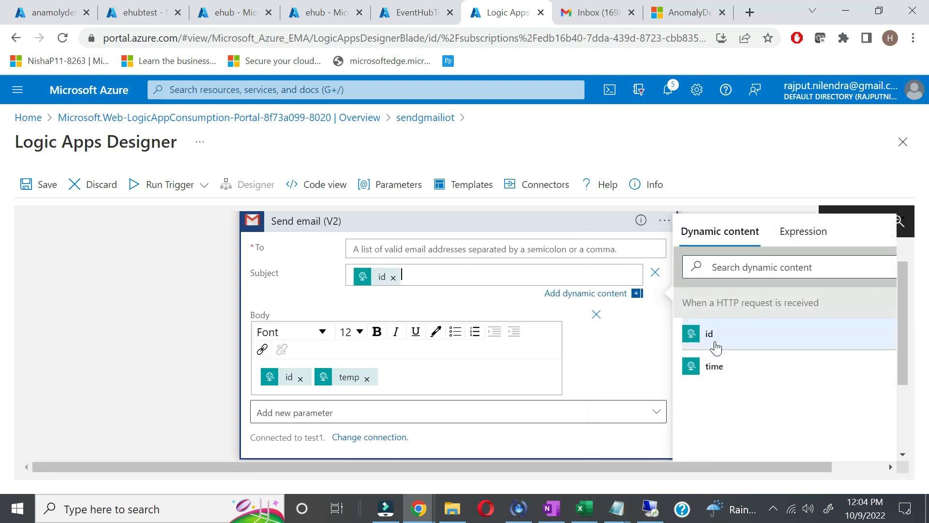
click(715, 367)
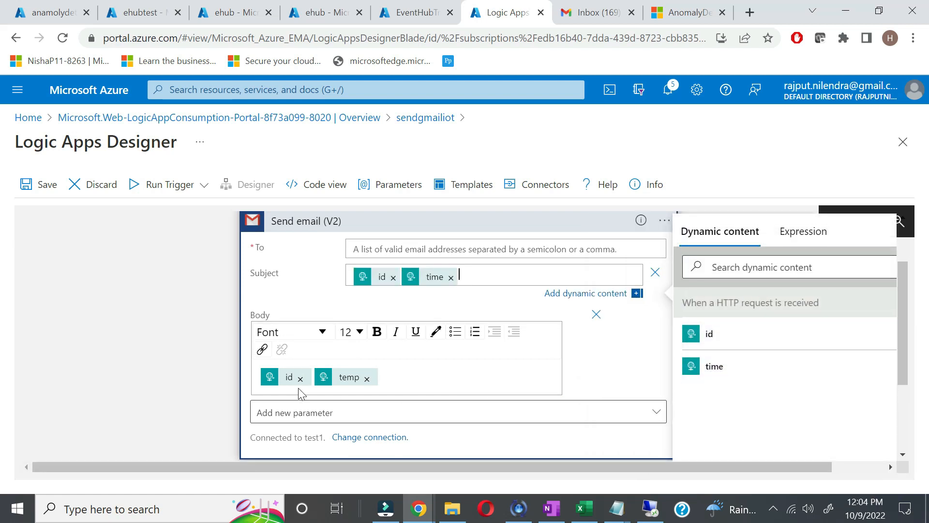
click(397, 371)
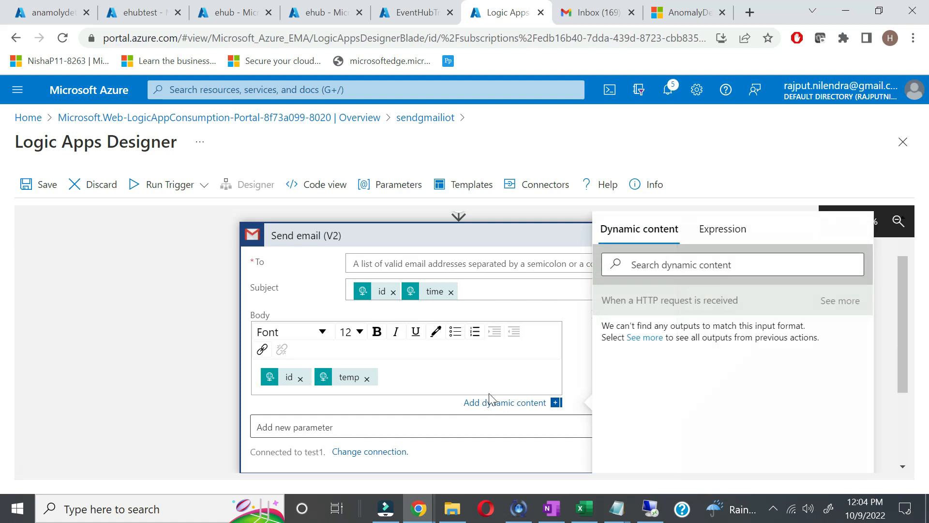
click(887, 371)
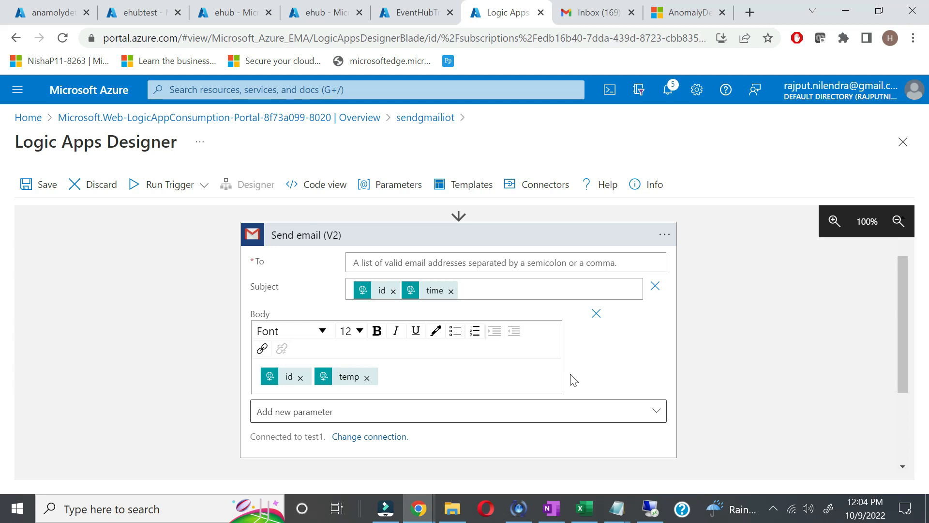
scroll(572, 379, down, 2)
scroll(707, 323, up, 3)
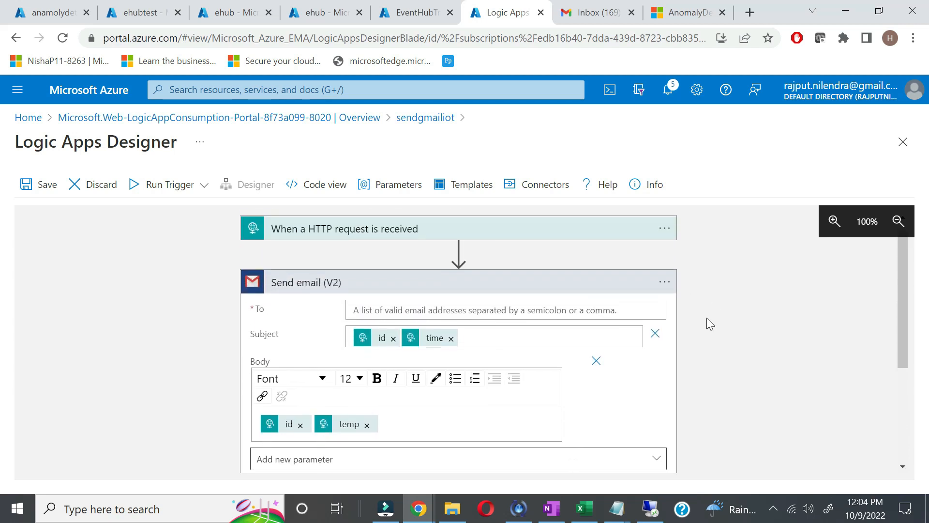
scroll(707, 318, up, 1)
Step: Enter the recipient Gmail address in the To field and save sendgmailiot
click(46, 185)
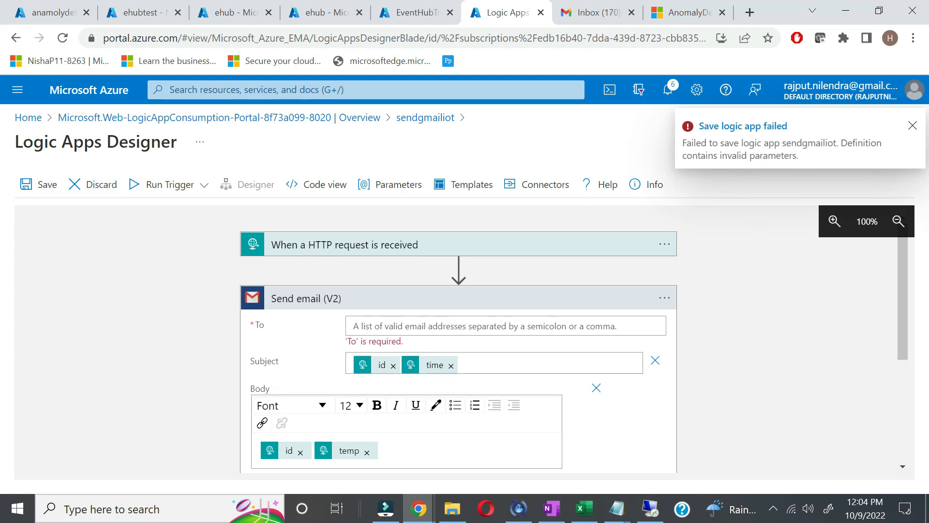
click(426, 326)
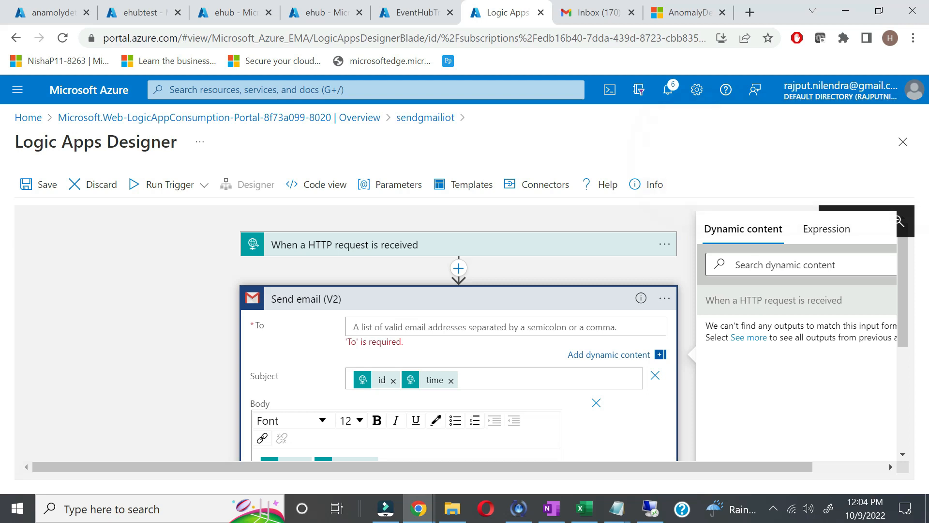
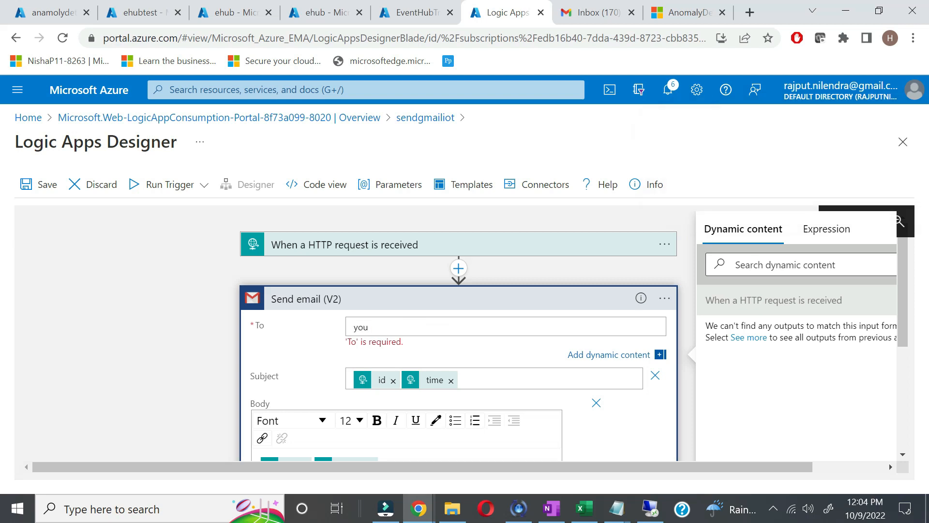
click(153, 350)
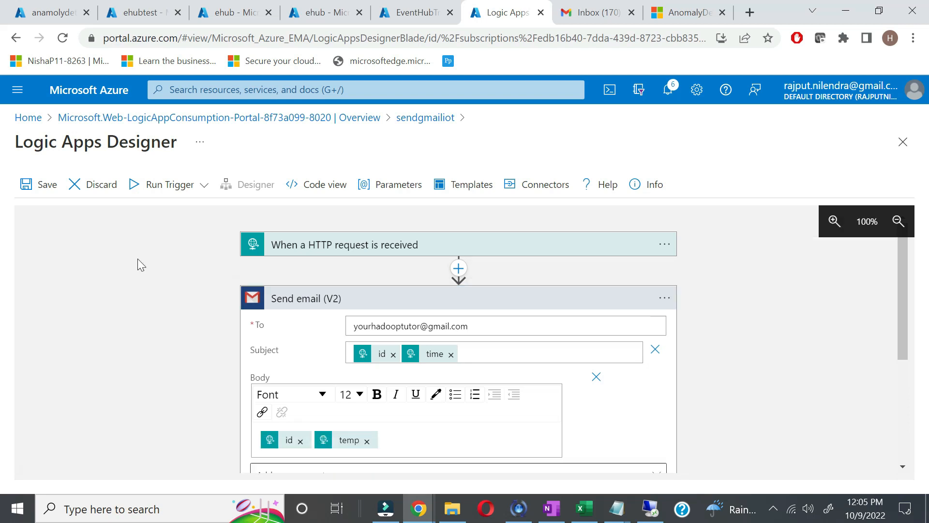
click(57, 188)
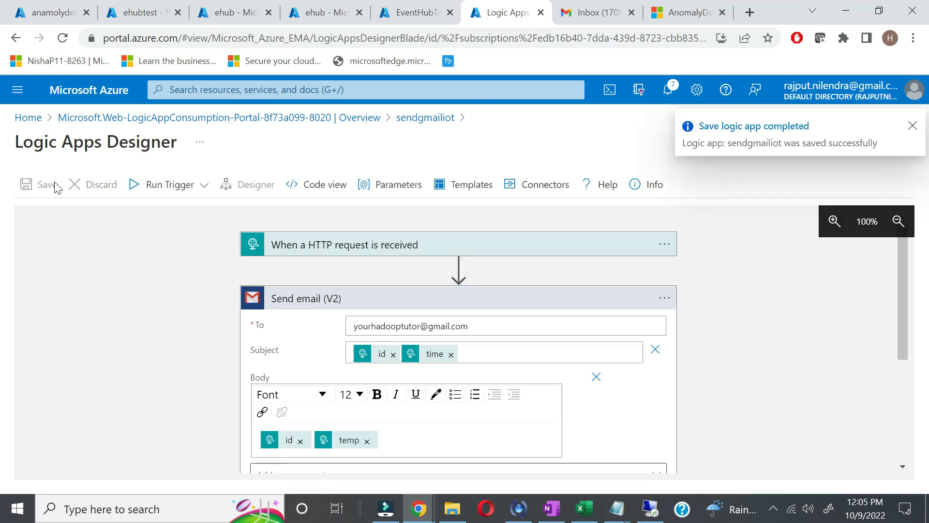
click(308, 11)
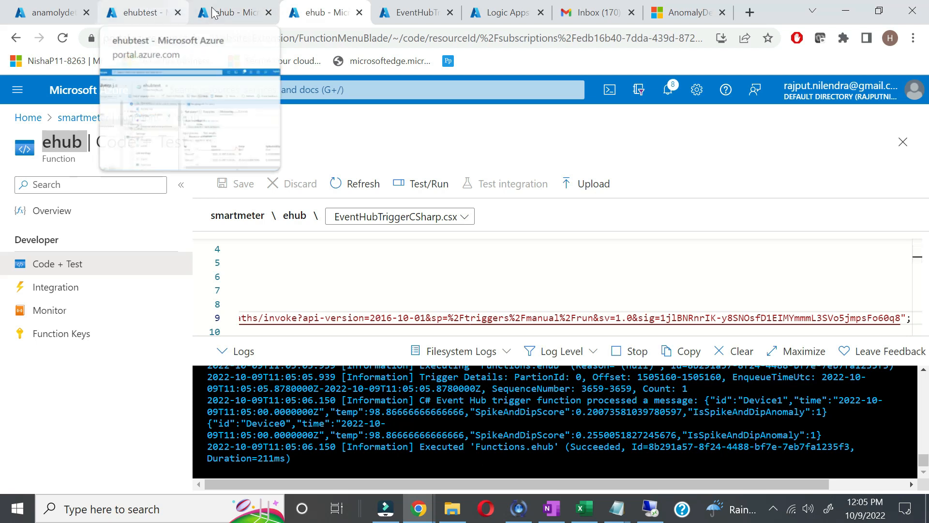
Step: Refresh the Gmail inbox and open the Device1 alert showing id, time and temperature
click(227, 10)
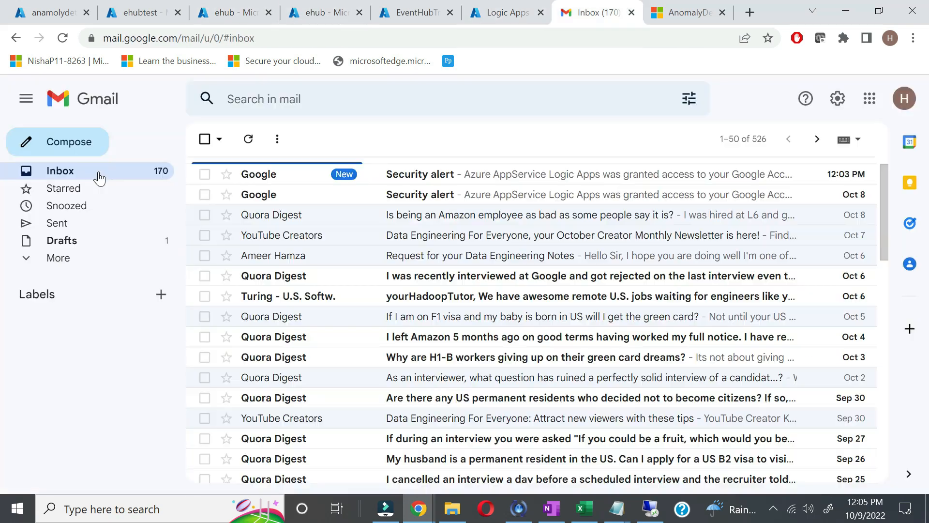
click(97, 171)
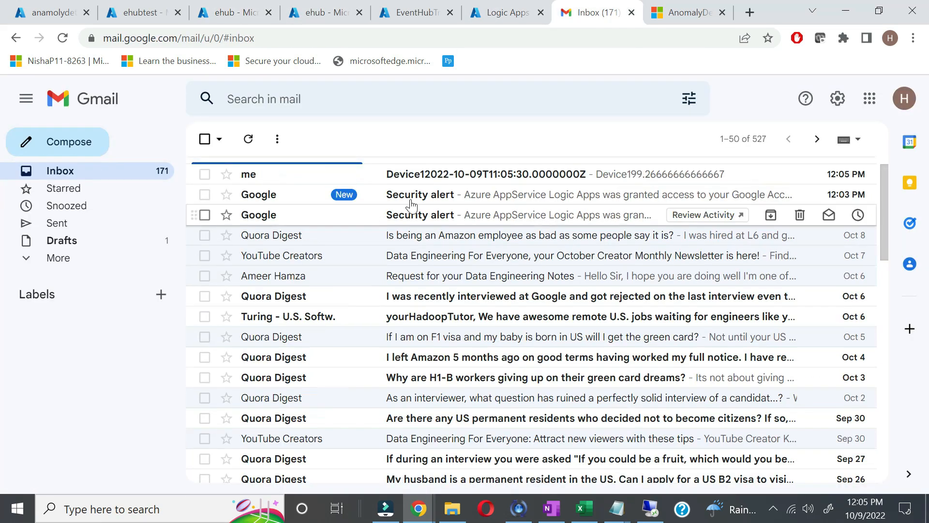
click(454, 179)
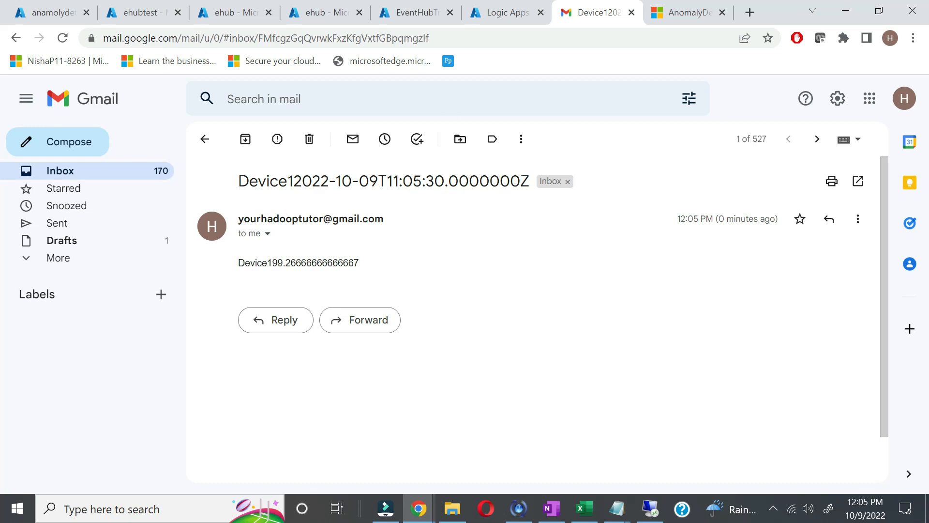
click(501, 14)
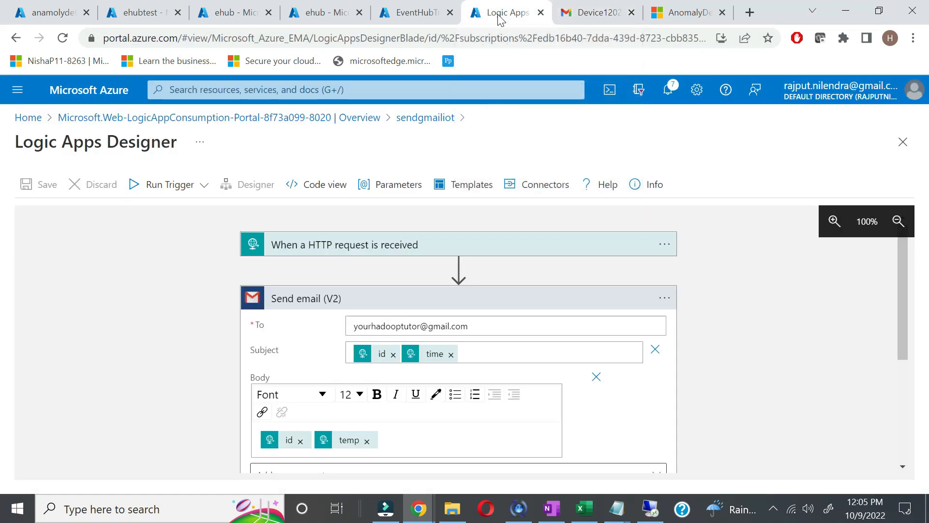
Step: Re-insert the Subject's time token after id with a separating space, and save
click(317, 438)
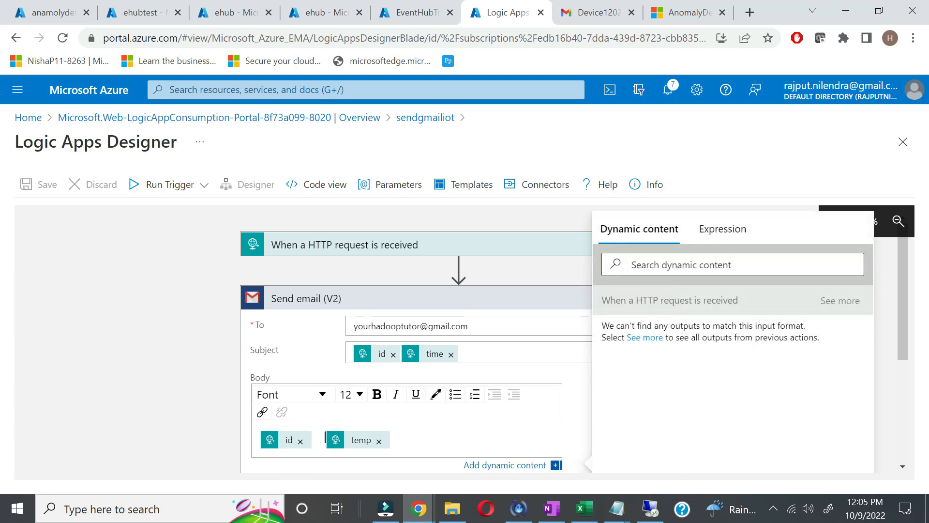
click(403, 358)
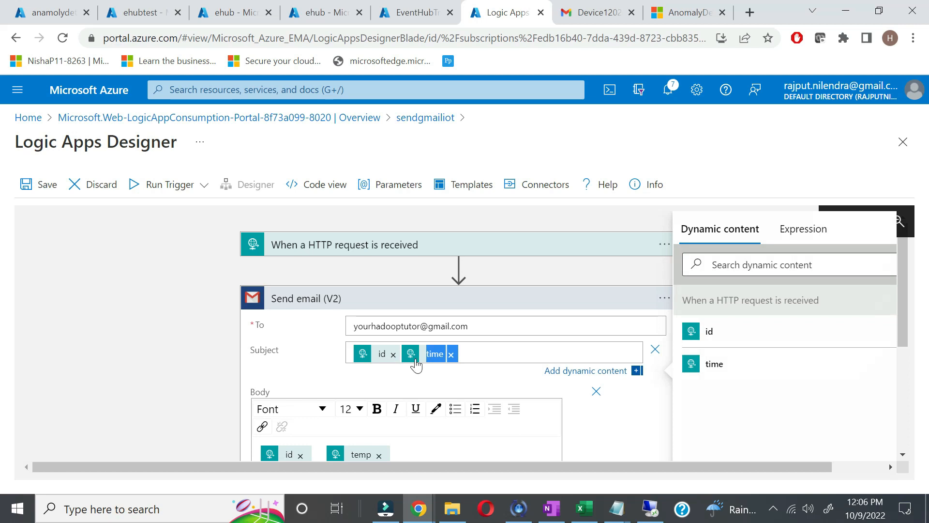
key(BackSpace)
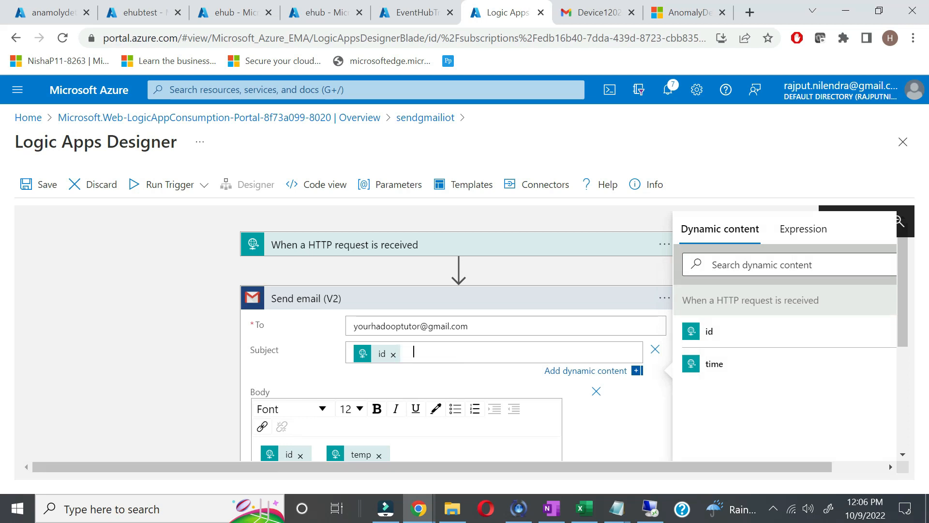
click(710, 366)
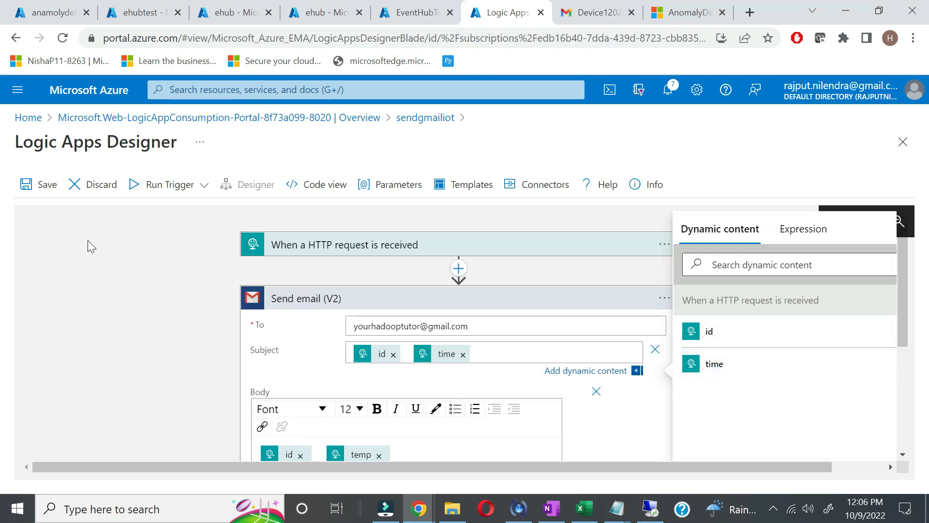
click(37, 186)
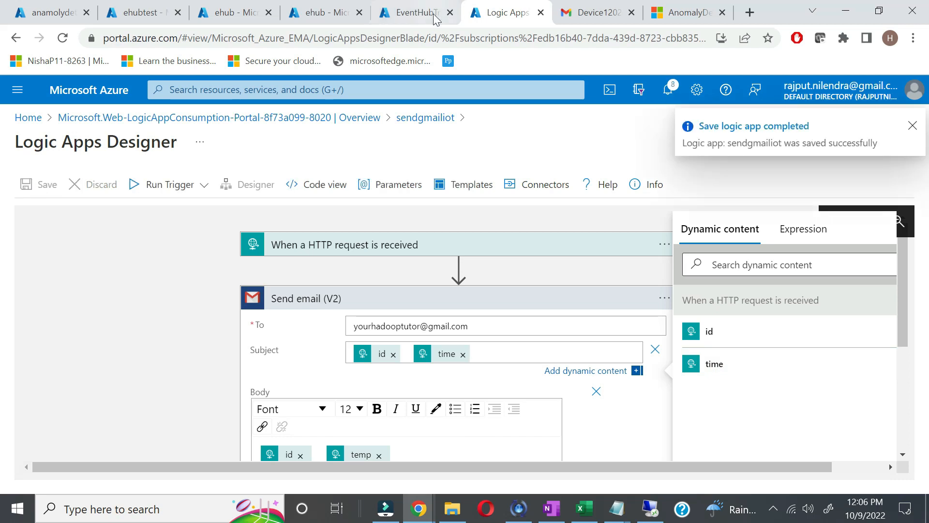
Step: Open the newest Device1 alert and highlight its 2022-10-09T11:06 timestamp and 101.78571428571429 value
click(598, 12)
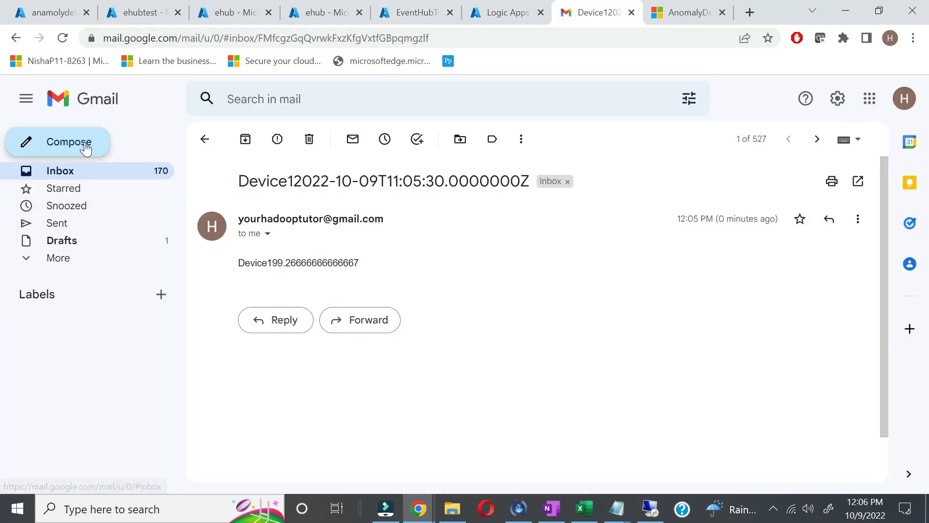
click(86, 174)
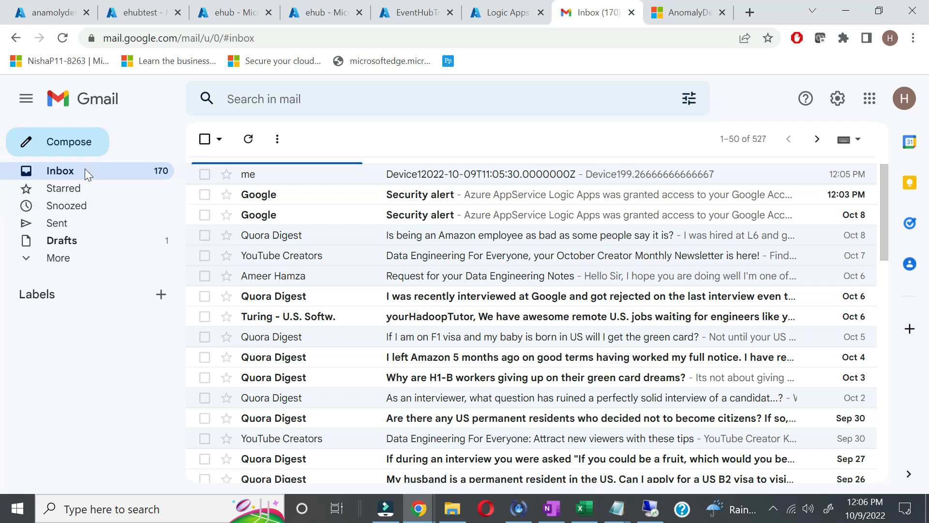
click(521, 174)
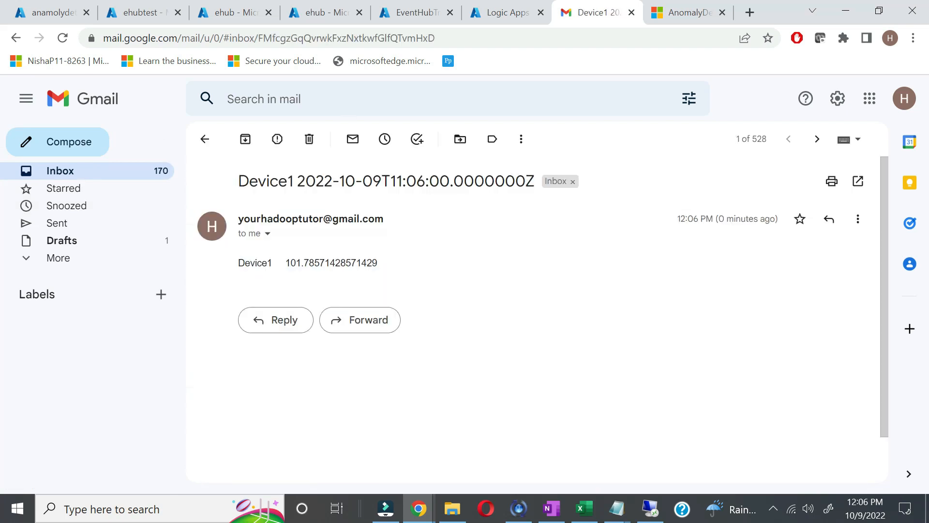
drag(298, 181, 372, 181)
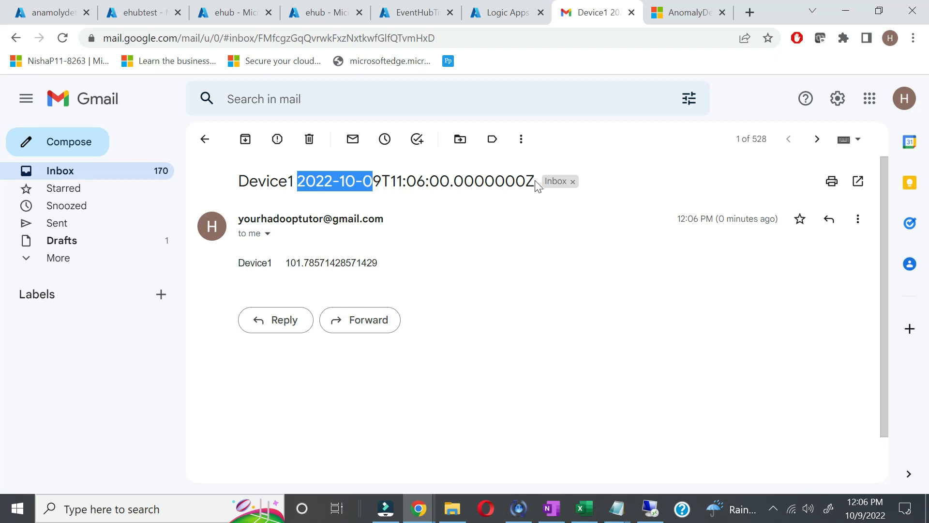
drag(535, 182, 526, 181)
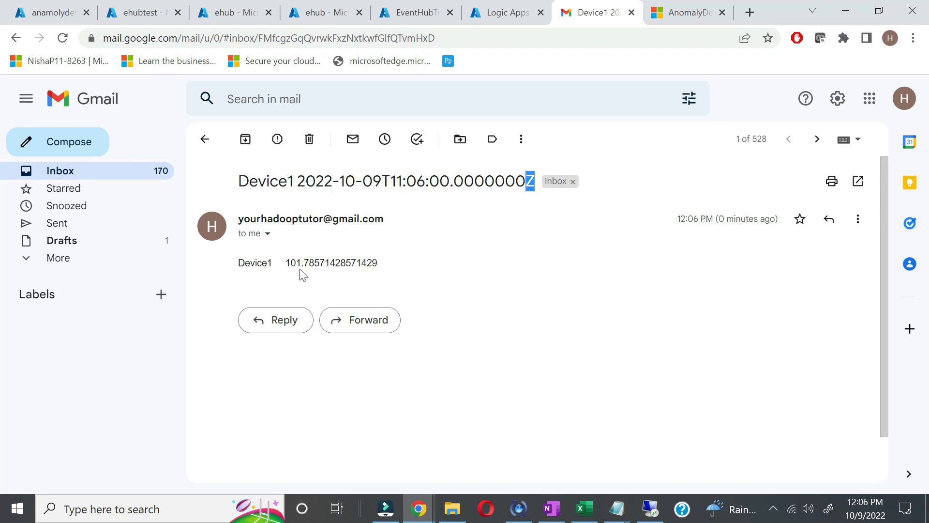
drag(286, 263, 362, 263)
double_click(266, 181)
triple_click(415, 181)
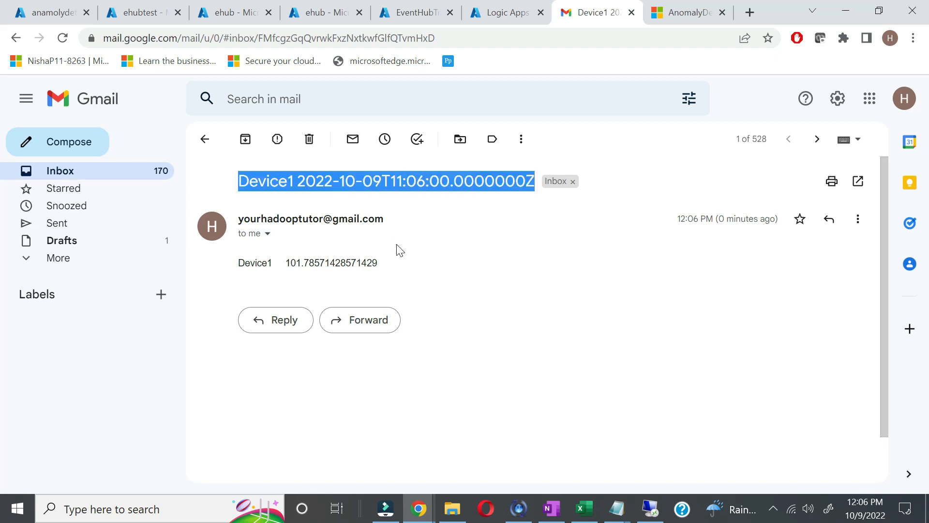
drag(396, 263, 218, 275)
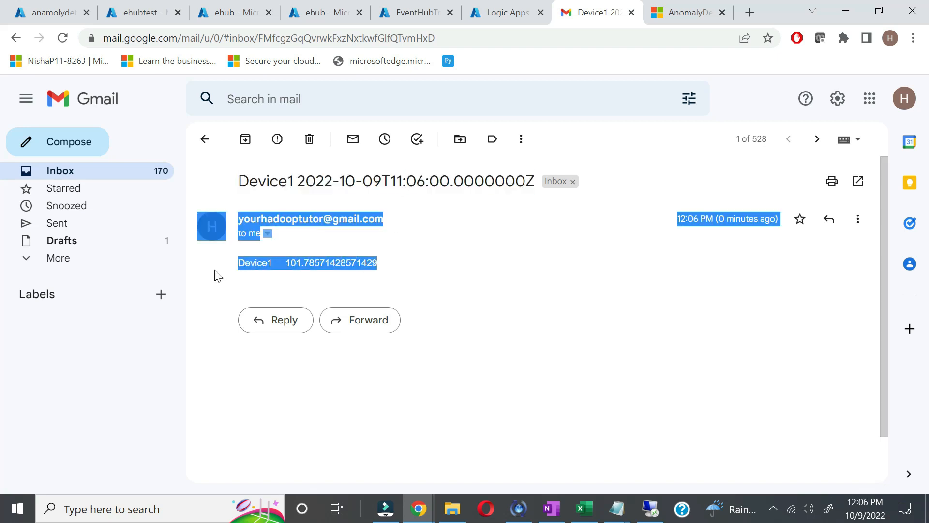
click(485, 262)
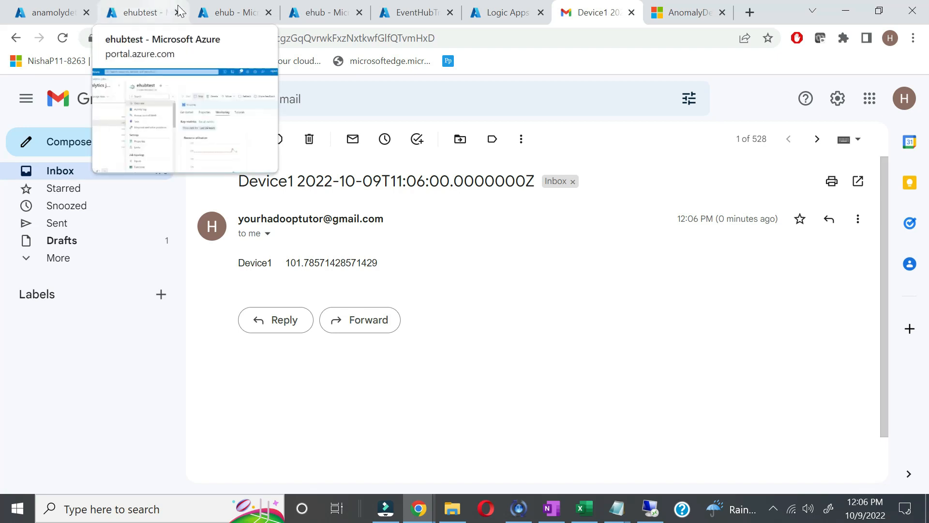
Step: Disconnect the smart meter simulator in the remote desktop session and minimise it
click(229, 20)
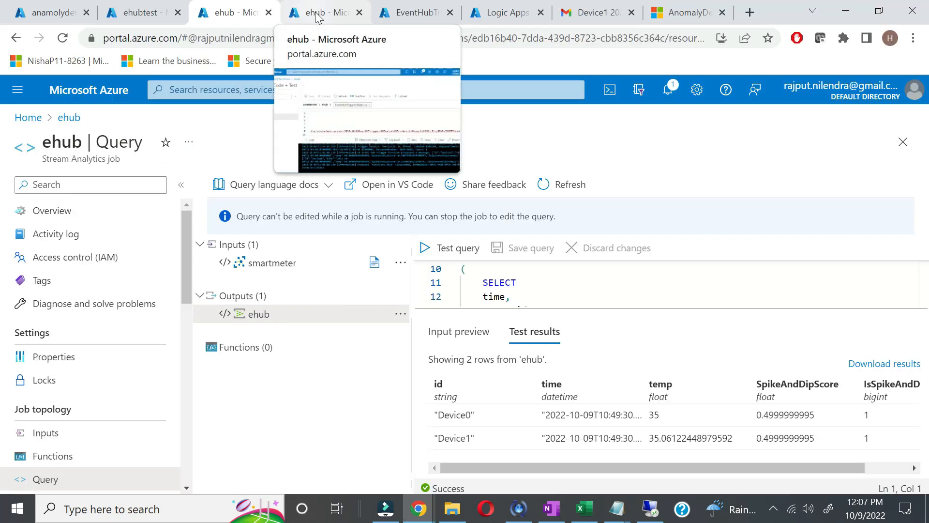
click(316, 15)
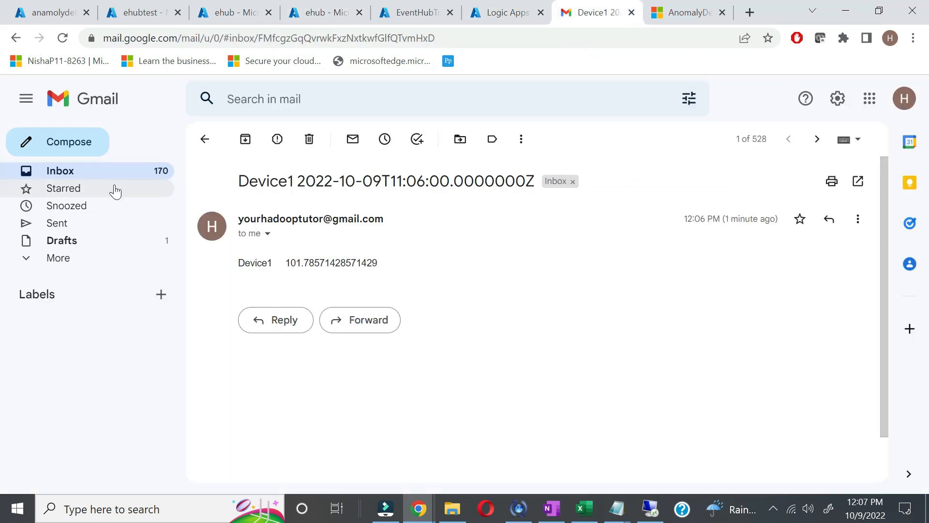
click(138, 174)
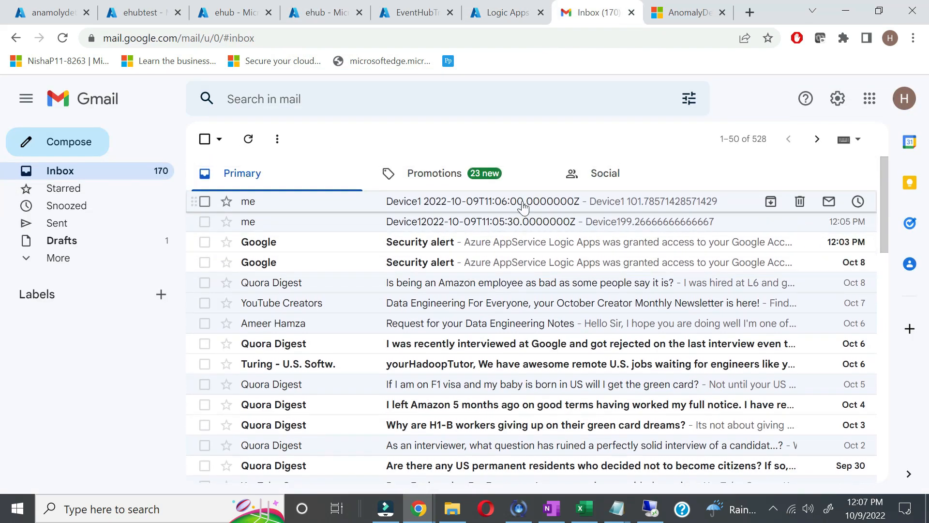
click(506, 9)
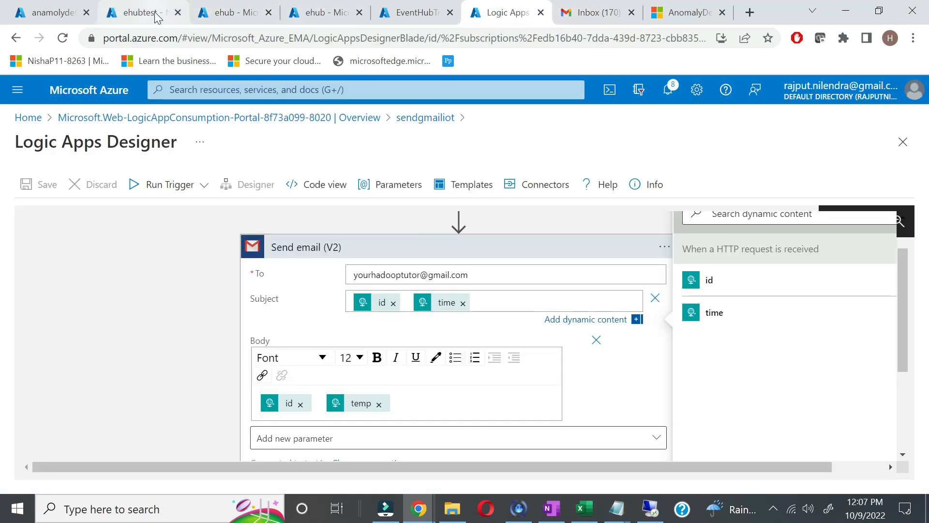
click(650, 507)
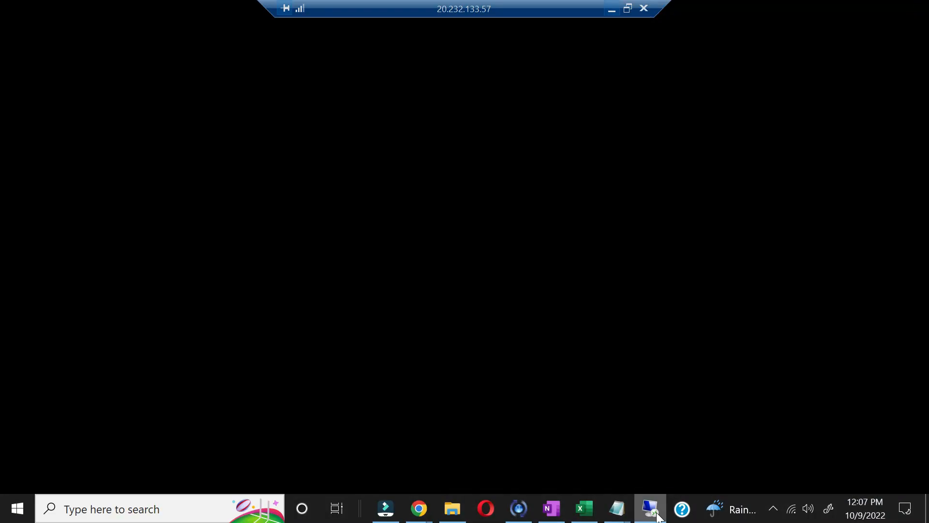
click(777, 200)
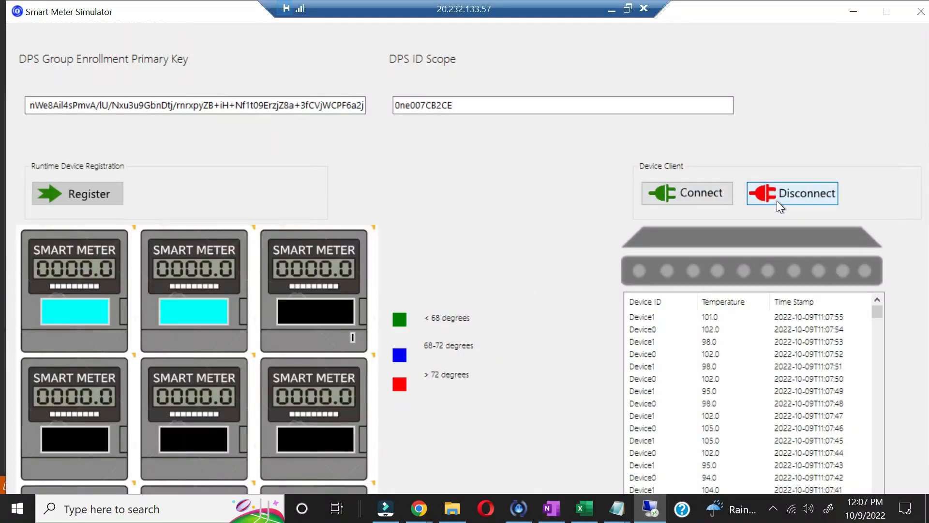
click(612, 10)
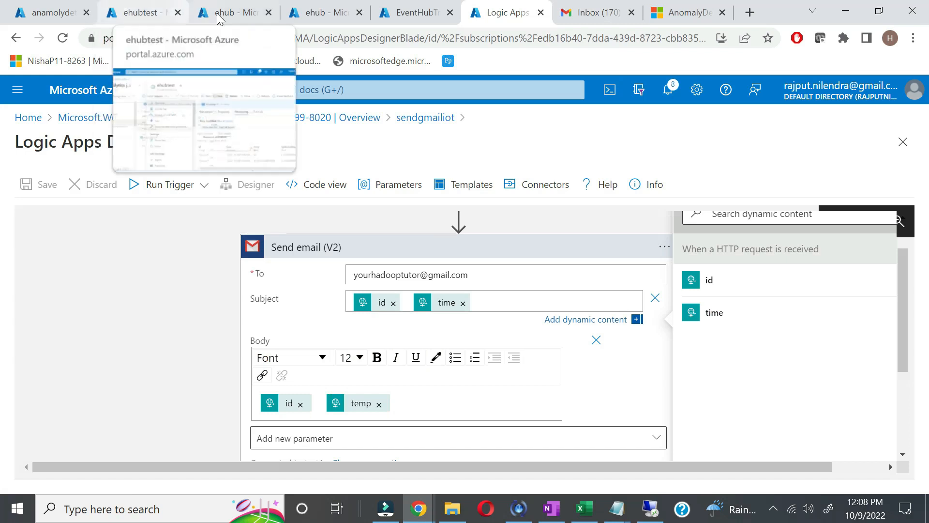
Step: Stop the ehub Stream Analytics job from its Overview and confirm with OK
click(236, 20)
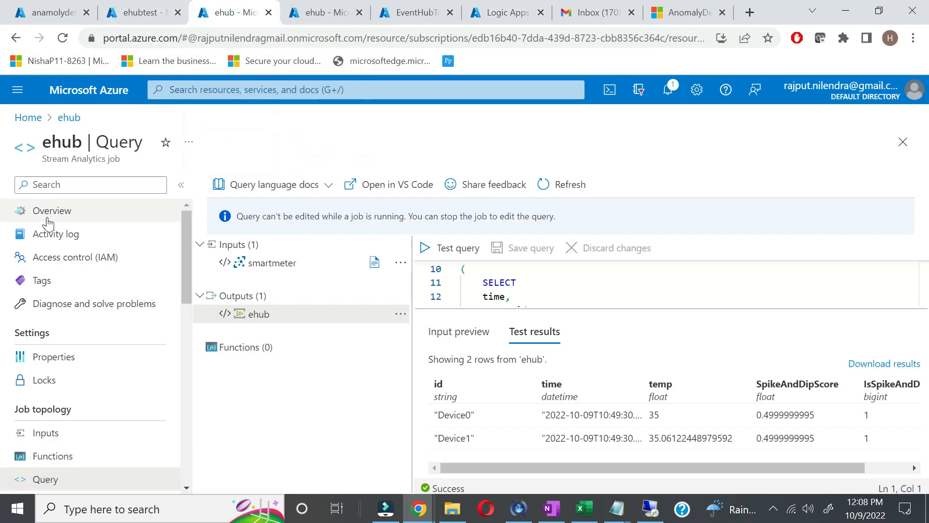
click(48, 220)
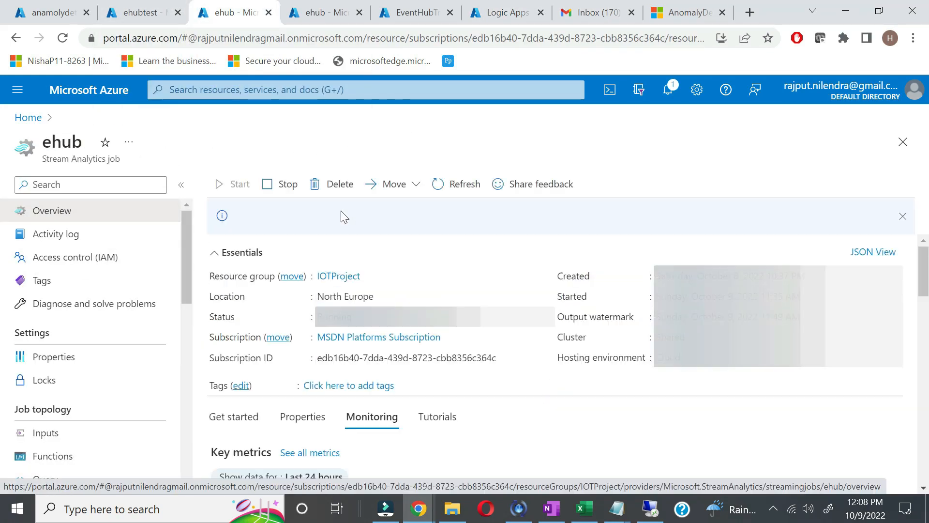
click(280, 189)
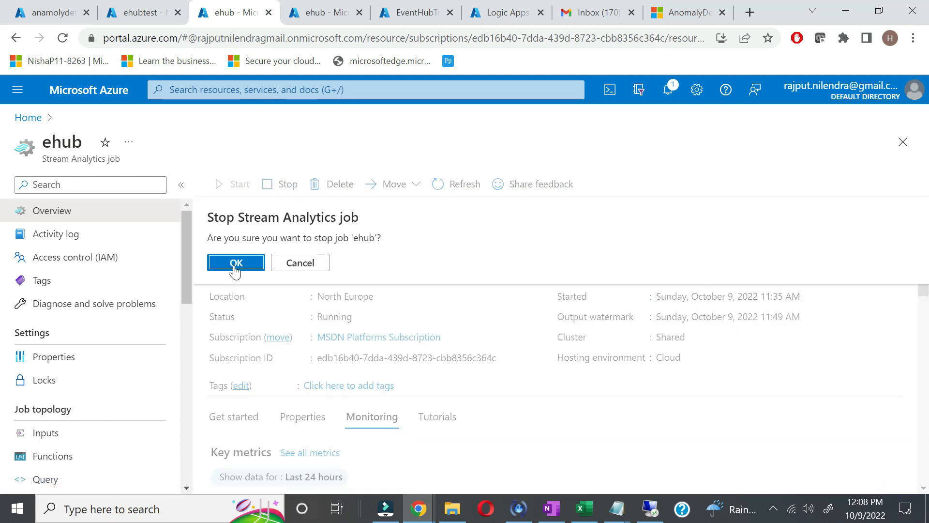
click(235, 266)
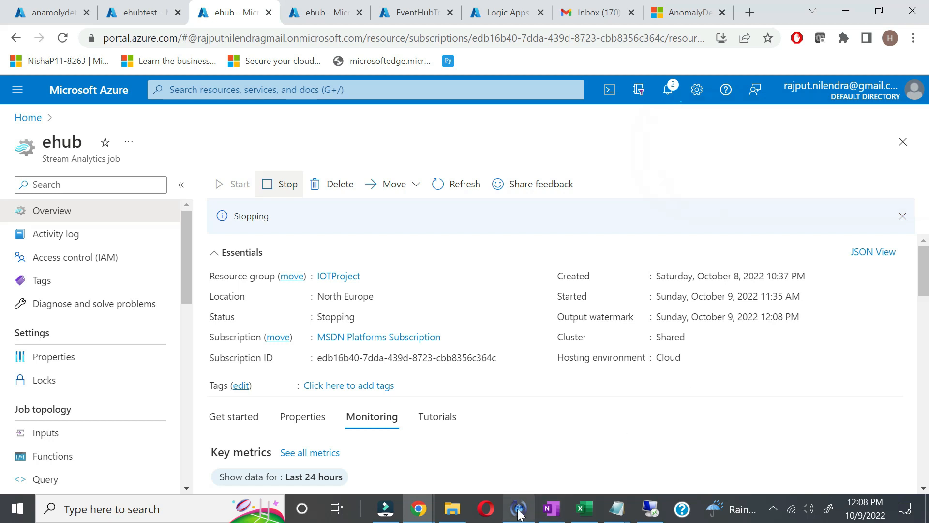
click(552, 514)
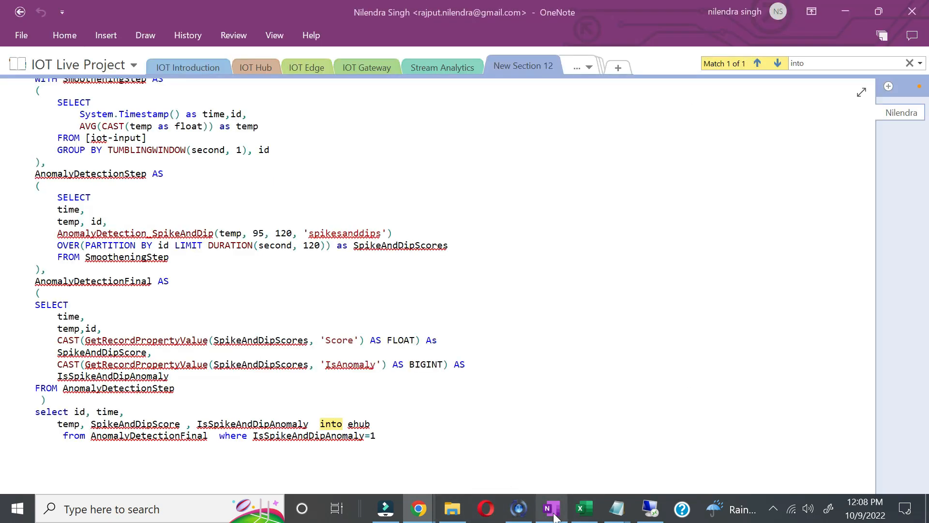
Step: On a new page, ink a red Simulator box labelled VM and C#
click(614, 67)
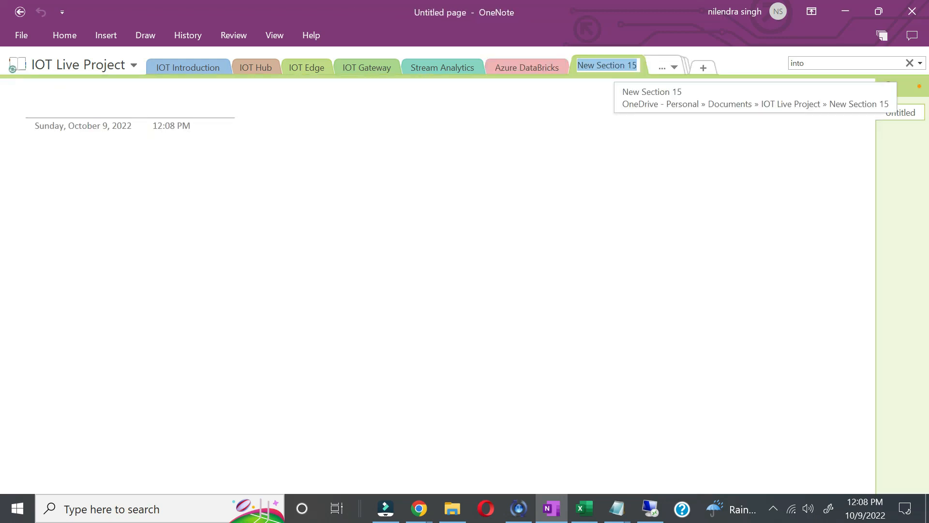
mouse_move(50, 175)
mouse_down()
mouse_move(51, 254)
mouse_move(173, 168)
mouse_move(180, 244)
mouse_up()
drag(180, 244, 43, 258)
mouse_move(76, 154)
mouse_down()
mouse_move(54, 169)
mouse_move(78, 167)
mouse_up()
drag(85, 160, 170, 140)
drag(167, 141, 163, 159)
mouse_move(71, 180)
mouse_down()
mouse_move(107, 173)
mouse_move(84, 219)
mouse_move(98, 219)
mouse_up()
mouse_move(109, 201)
mouse_down()
mouse_move(103, 221)
mouse_move(112, 206)
mouse_up()
drag(98, 218, 118, 211)
Step: Draw an arrow out of the simulator box labelled Temp and voltage
mouse_move(226, 170)
mouse_down()
mouse_move(165, 192)
mouse_move(225, 221)
mouse_up()
drag(230, 154, 224, 178)
mouse_move(219, 154)
mouse_down()
mouse_move(237, 148)
mouse_move(262, 170)
mouse_move(288, 164)
mouse_up()
mouse_move(232, 206)
mouse_down()
mouse_move(260, 204)
mouse_move(266, 214)
mouse_up()
mouse_move(277, 193)
mouse_down()
mouse_move(274, 213)
mouse_move(285, 200)
mouse_up()
mouse_move(284, 202)
mouse_down()
mouse_move(290, 220)
mouse_move(306, 194)
mouse_up()
drag(297, 198, 321, 195)
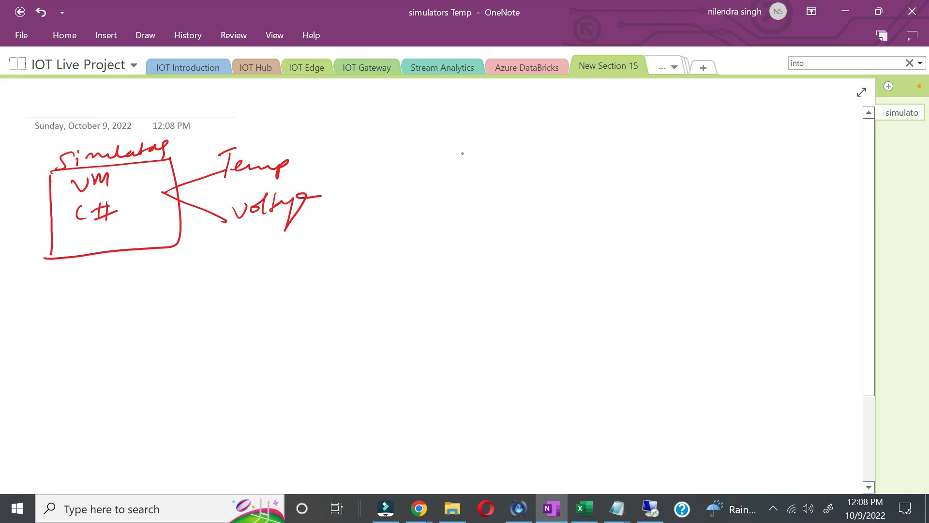
Step: Sketch an IOT Hub box to the right with a plus sign beside it
mouse_move(452, 128)
mouse_down()
mouse_move(443, 232)
mouse_move(586, 193)
mouse_move(449, 217)
mouse_up()
drag(482, 162, 483, 180)
mouse_move(503, 164)
mouse_down()
mouse_move(523, 185)
mouse_move(486, 211)
mouse_up()
mouse_move(487, 206)
mouse_down()
mouse_move(506, 202)
mouse_move(499, 213)
mouse_up()
drag(511, 204, 528, 217)
drag(598, 161, 588, 193)
mouse_move(583, 183)
mouse_down()
mouse_move(661, 167)
mouse_move(655, 179)
mouse_move(683, 184)
mouse_up()
Step: Add DPS with two branches labelled G.EK and Scope, underlined
mouse_move(623, 199)
mouse_down()
mouse_move(682, 189)
mouse_move(617, 239)
mouse_up()
drag(651, 194, 714, 238)
mouse_move(605, 248)
mouse_down()
mouse_move(592, 252)
mouse_move(595, 269)
mouse_move(638, 266)
mouse_up()
click(603, 265)
mouse_move(703, 249)
mouse_down()
mouse_move(691, 266)
mouse_move(714, 257)
mouse_move(712, 265)
mouse_move(751, 264)
mouse_up()
drag(684, 279, 746, 278)
drag(566, 275, 586, 284)
drag(605, 280, 655, 279)
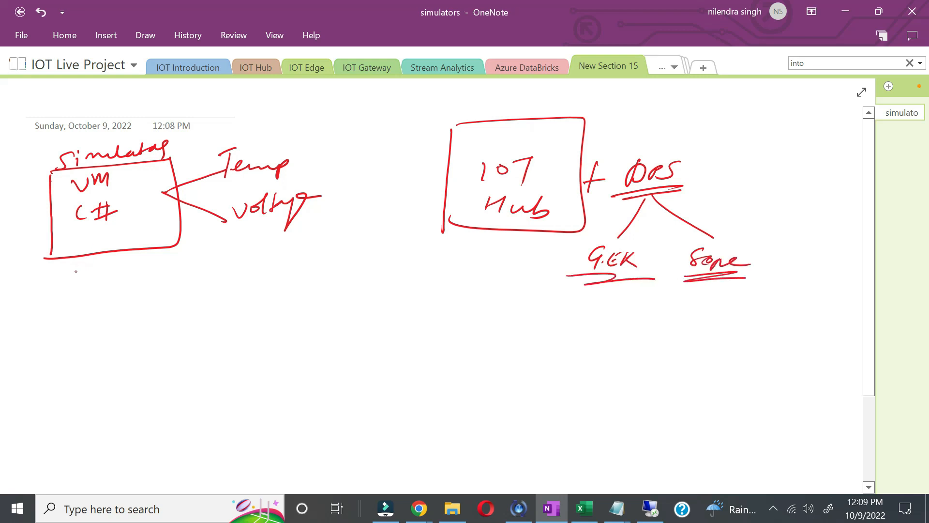
Step: Add two legs under the simulator box and connect it to the IOT Hub box
mouse_move(62, 258)
mouse_down()
mouse_move(101, 257)
mouse_move(151, 274)
mouse_move(155, 249)
mouse_up()
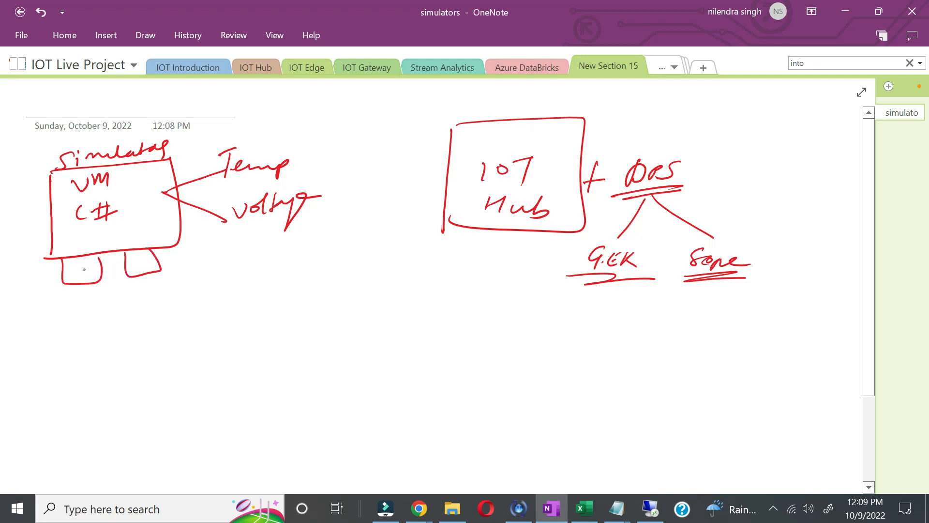
drag(69, 268, 75, 279)
drag(127, 258, 155, 265)
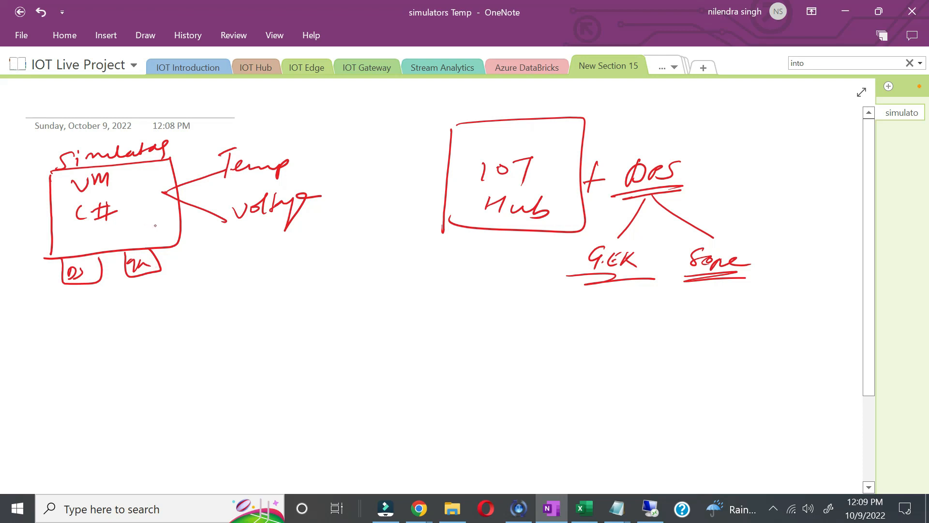
drag(127, 191, 154, 184)
mouse_move(166, 228)
mouse_down()
mouse_move(242, 300)
mouse_move(503, 225)
mouse_up()
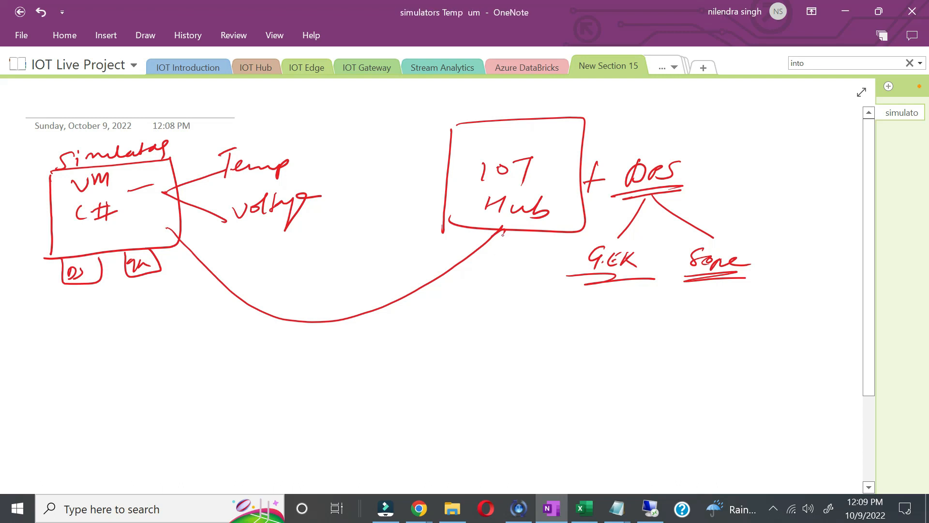
Step: Draw an S.A box below the simulator with i/p, query and o/p stubs
mouse_move(80, 376)
mouse_down()
mouse_move(74, 435)
mouse_move(161, 366)
mouse_up()
mouse_move(160, 368)
mouse_down()
mouse_move(167, 437)
mouse_move(78, 433)
mouse_up()
mouse_move(107, 340)
mouse_down()
mouse_move(91, 362)
mouse_move(120, 358)
mouse_up()
mouse_move(124, 337)
mouse_down()
mouse_move(134, 355)
mouse_move(138, 345)
mouse_up()
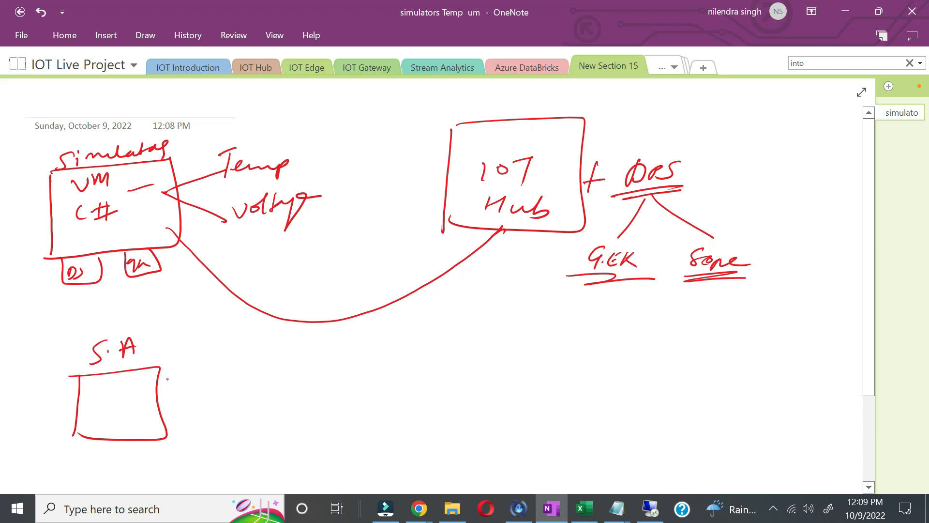
drag(159, 373, 158, 386)
mouse_move(198, 362)
mouse_down()
mouse_move(203, 389)
mouse_move(210, 373)
mouse_up()
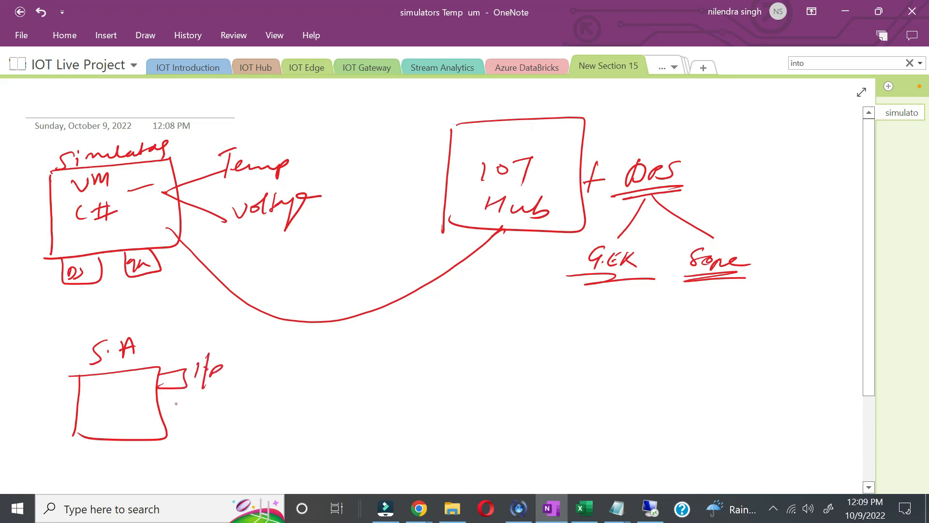
mouse_move(162, 420)
mouse_down()
mouse_move(182, 399)
mouse_move(161, 417)
mouse_move(197, 424)
mouse_move(230, 400)
mouse_move(228, 416)
mouse_move(199, 444)
mouse_move(208, 437)
mouse_up()
mouse_move(218, 428)
mouse_down()
mouse_move(211, 464)
mouse_move(216, 454)
mouse_up()
drag(216, 438, 219, 448)
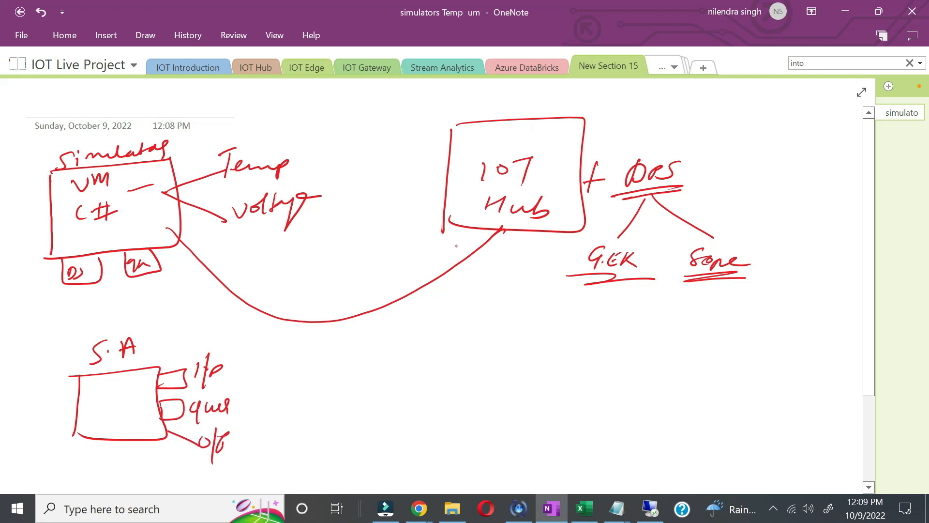
Step: Arrow IOT Hub into S.A input and chain o/p through IoT output and Route to Power BI
mouse_move(459, 221)
mouse_down()
mouse_move(321, 341)
mouse_move(234, 375)
mouse_move(246, 378)
mouse_up()
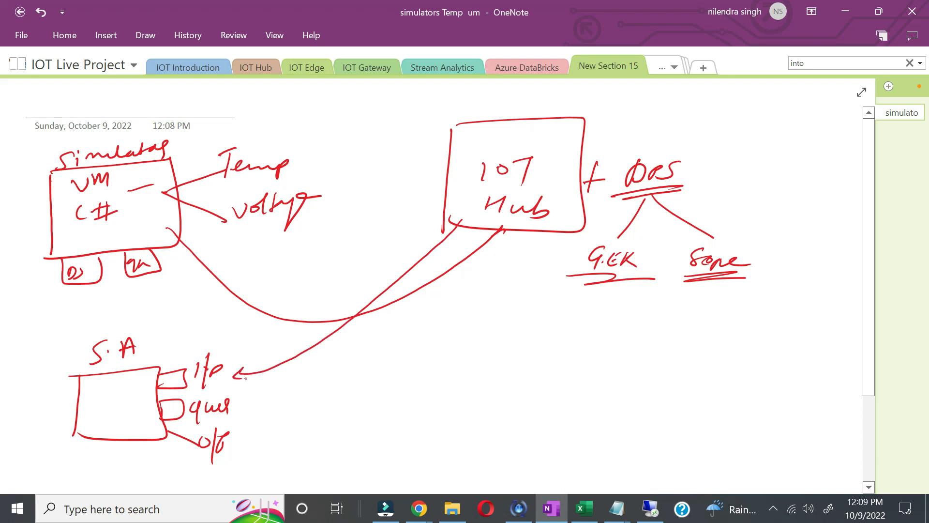
mouse_move(238, 445)
mouse_down()
mouse_move(307, 442)
mouse_move(293, 457)
mouse_up()
mouse_move(340, 432)
mouse_down()
mouse_move(338, 448)
mouse_move(354, 437)
mouse_up()
drag(354, 437, 377, 428)
mouse_move(371, 429)
mouse_down()
mouse_move(368, 441)
mouse_move(450, 418)
mouse_up()
mouse_move(453, 431)
mouse_down()
mouse_move(557, 423)
mouse_move(562, 436)
mouse_move(657, 431)
mouse_up()
drag(649, 426, 785, 416)
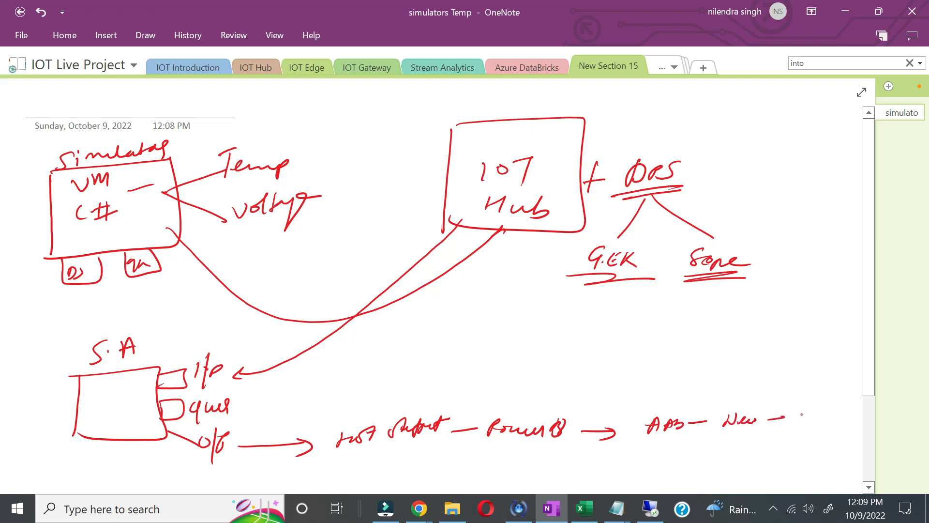
mouse_move(794, 421)
mouse_down()
mouse_move(843, 412)
mouse_move(846, 424)
mouse_move(818, 434)
mouse_up()
mouse_move(812, 441)
mouse_down()
mouse_move(830, 437)
mouse_move(836, 447)
mouse_move(802, 463)
mouse_move(811, 473)
mouse_move(780, 459)
mouse_move(800, 455)
mouse_up()
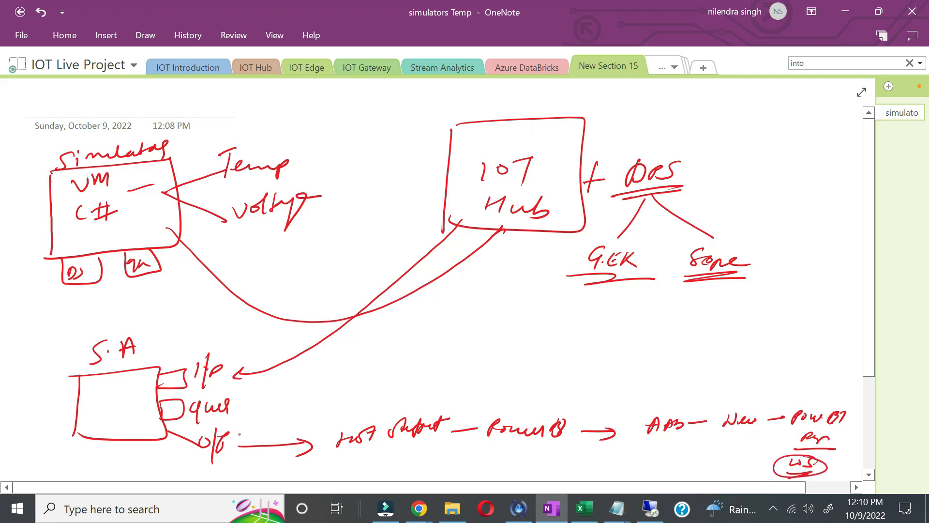
Step: Underline o/p, circle Power BI and S.A, and write SA in a new box at right
drag(196, 474, 247, 464)
mouse_move(840, 401)
mouse_down()
mouse_move(771, 420)
mouse_move(832, 403)
mouse_up()
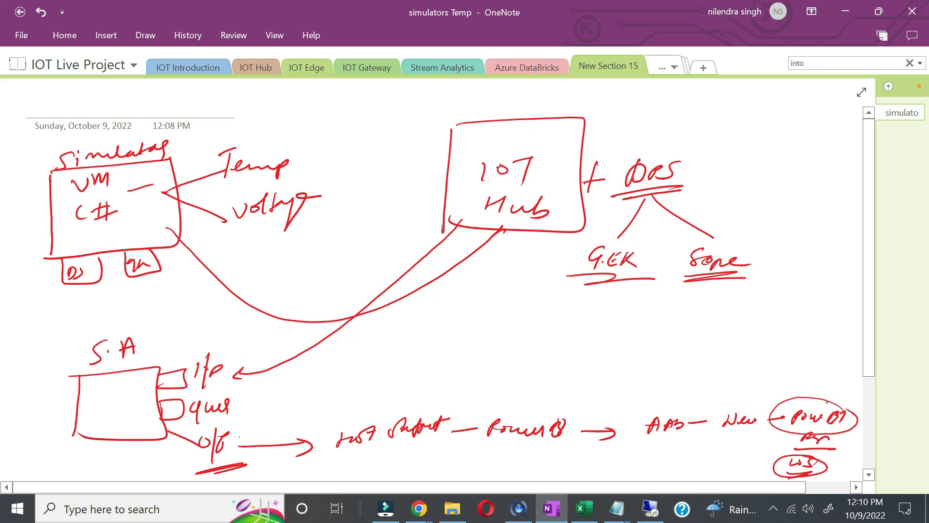
mouse_move(127, 323)
mouse_down()
mouse_move(104, 369)
mouse_move(131, 326)
mouse_up()
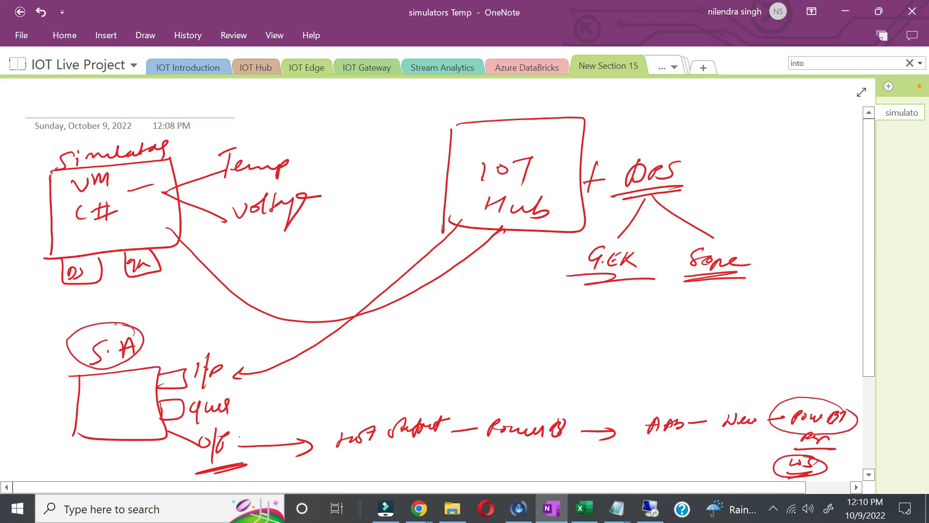
drag(724, 466, 754, 467)
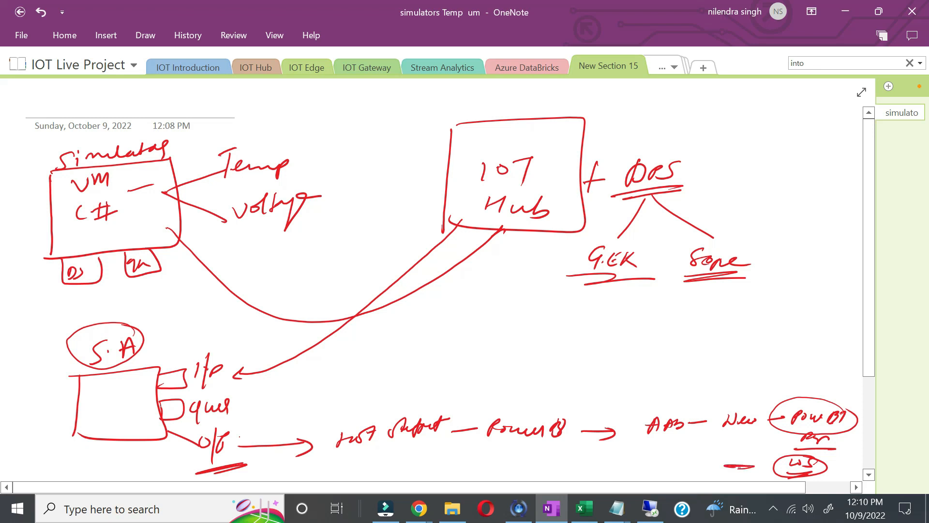
drag(165, 462, 187, 454)
mouse_move(591, 327)
mouse_down()
mouse_move(569, 347)
mouse_move(608, 328)
mouse_move(617, 337)
mouse_move(562, 364)
mouse_up()
mouse_move(562, 320)
mouse_down()
mouse_move(629, 319)
mouse_move(566, 353)
mouse_up()
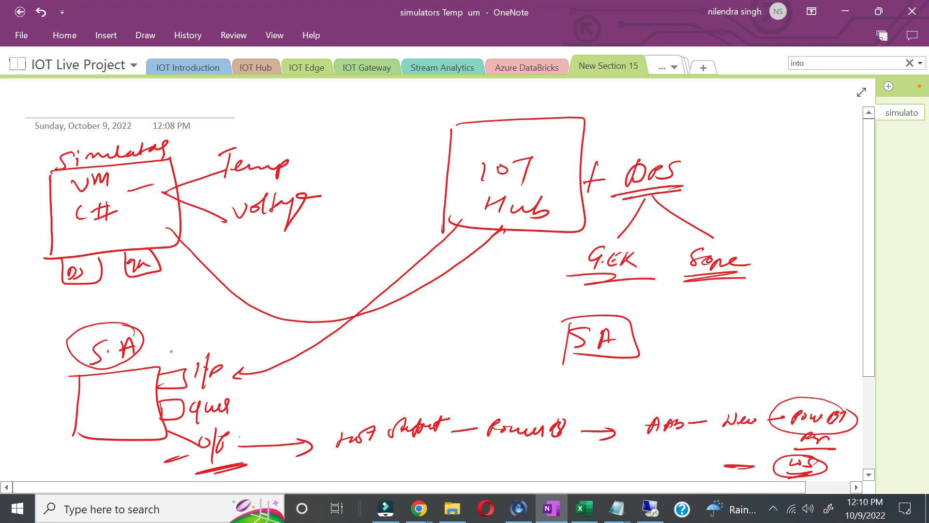
Step: Underline the SA box and write a double-underlined 'Alert' label beside it
drag(541, 368, 614, 363)
drag(556, 373, 634, 368)
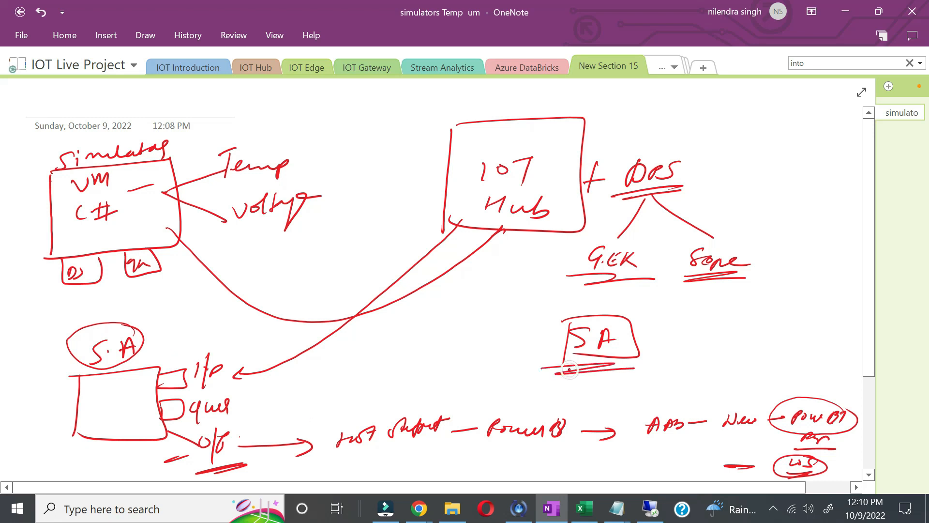
right_click(570, 370)
click(477, 362)
mouse_move(415, 331)
mouse_down()
mouse_move(462, 320)
mouse_move(461, 332)
mouse_up()
drag(459, 323, 472, 317)
drag(404, 349, 472, 333)
drag(402, 357, 466, 337)
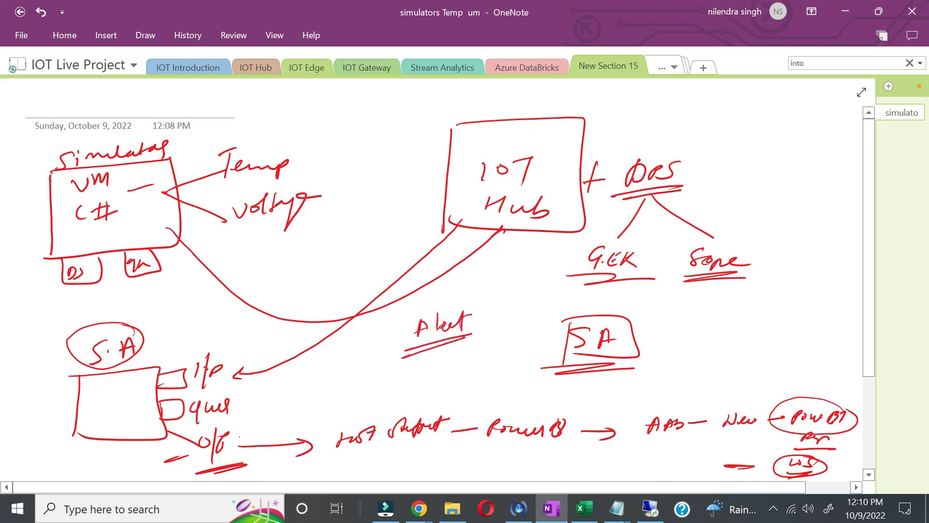
Step: Write 'ehub + Fⁿ + Logic' and draw arrows from o/p up to ehub with a 'Skip i/p' note
mouse_move(345, 386)
mouse_down()
mouse_move(409, 387)
mouse_move(441, 367)
mouse_move(466, 376)
mouse_move(518, 364)
mouse_up()
drag(523, 357, 523, 359)
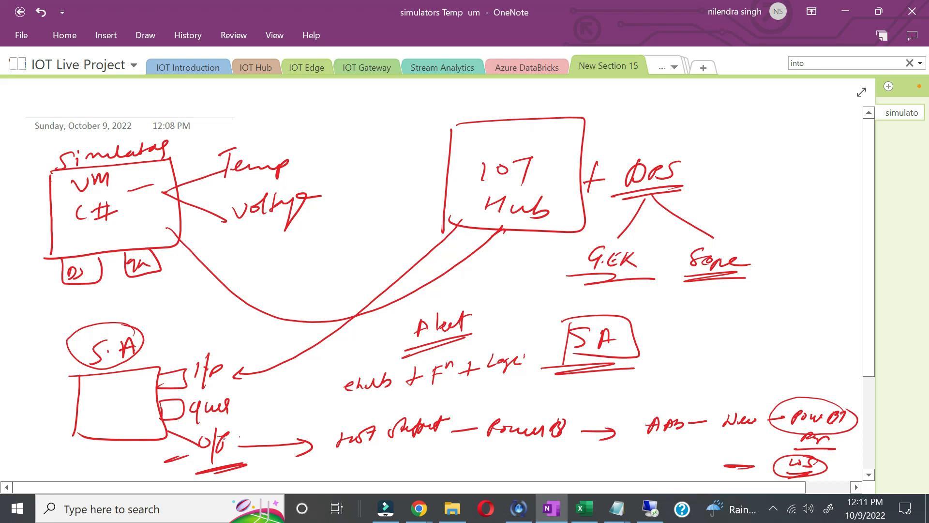
drag(238, 434, 358, 404)
drag(240, 408, 289, 387)
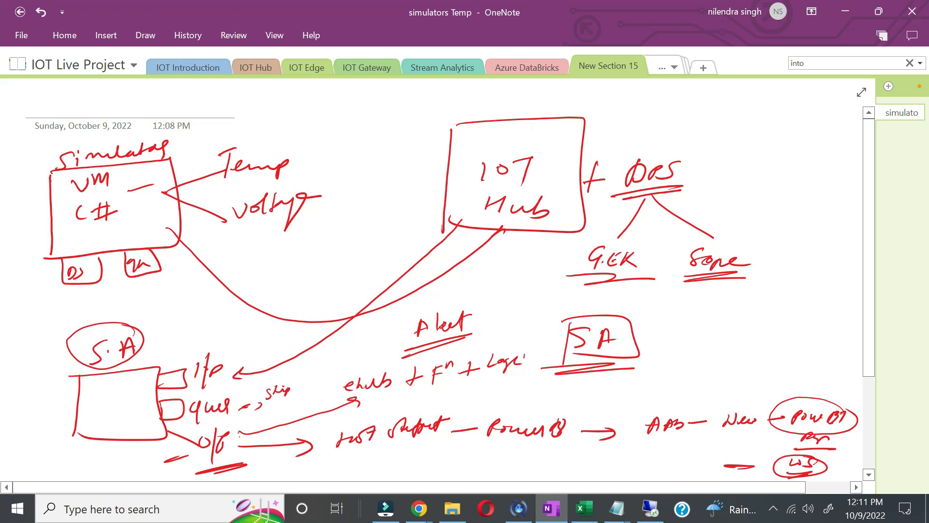
mouse_move(292, 385)
mouse_down()
mouse_move(310, 392)
mouse_move(320, 376)
mouse_up()
drag(274, 409, 307, 396)
Step: Box Fⁿ, link it between ehub and Logic, and arrow Logic to Email
drag(344, 396, 382, 392)
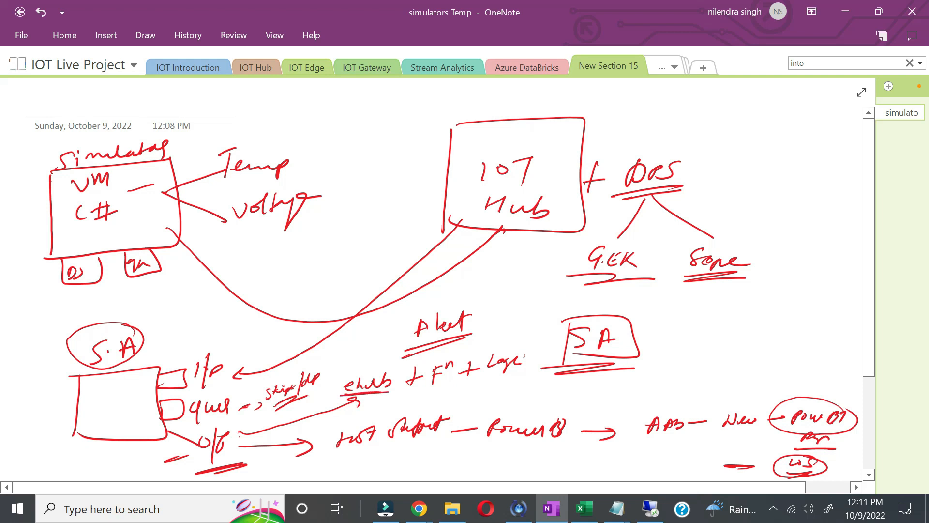
mouse_move(426, 361)
mouse_down()
mouse_move(420, 394)
mouse_move(459, 352)
mouse_move(418, 393)
mouse_up()
drag(426, 390, 379, 398)
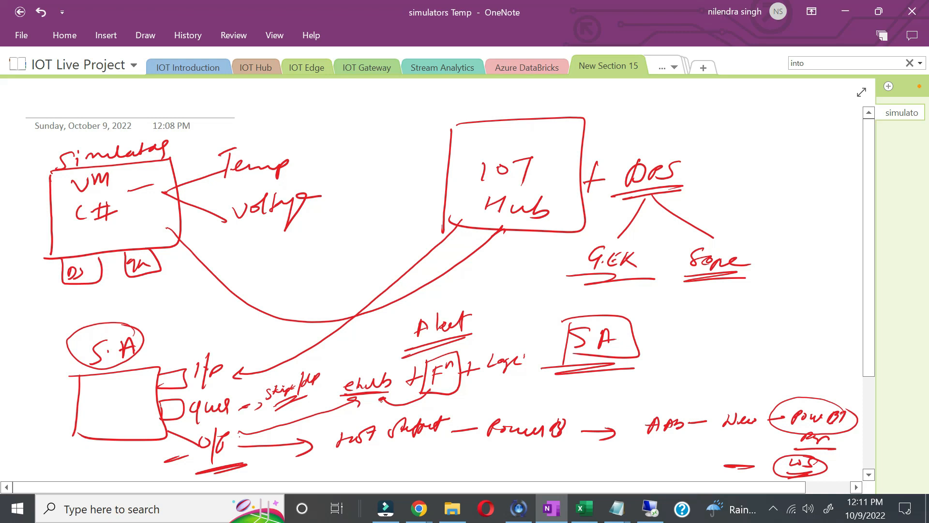
mouse_move(453, 383)
mouse_down()
mouse_move(464, 397)
mouse_move(494, 383)
mouse_up()
drag(512, 373, 537, 389)
mouse_move(539, 387)
mouse_down()
mouse_move(559, 398)
mouse_move(580, 387)
mouse_move(567, 405)
mouse_up()
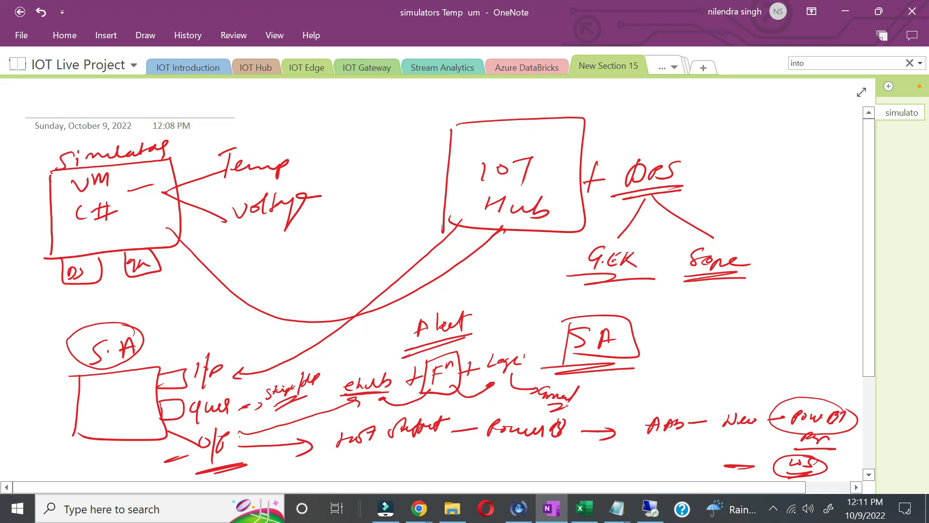
click(671, 65)
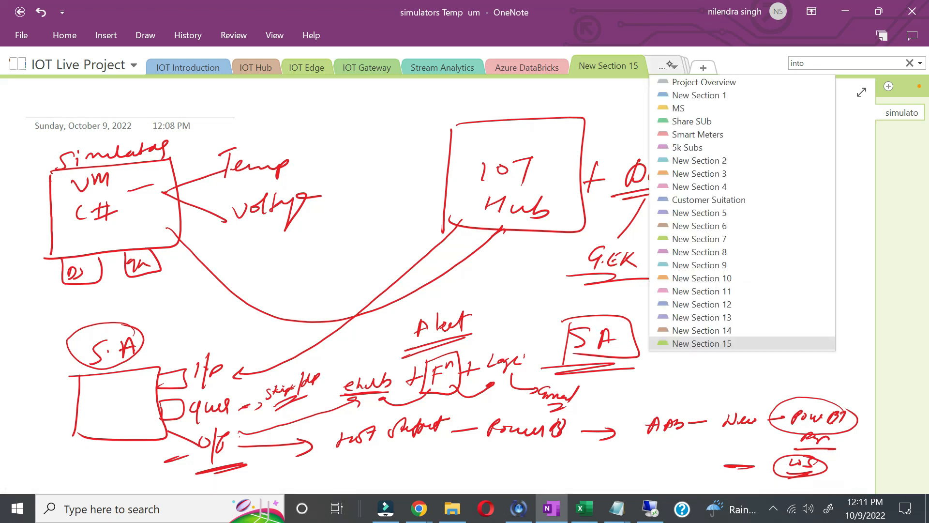
Step: In Project Overview, mark DPS, IoT Hub, Databricks and Storage, linking Power BI to circled real time alert notes
click(702, 82)
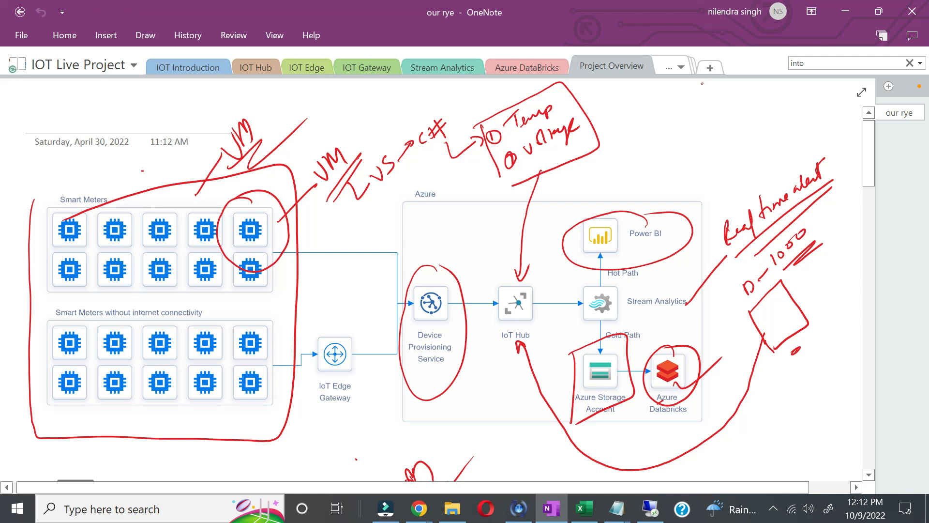
mouse_move(94, 180)
mouse_down()
mouse_move(132, 178)
mouse_move(201, 146)
mouse_up()
drag(403, 376, 459, 356)
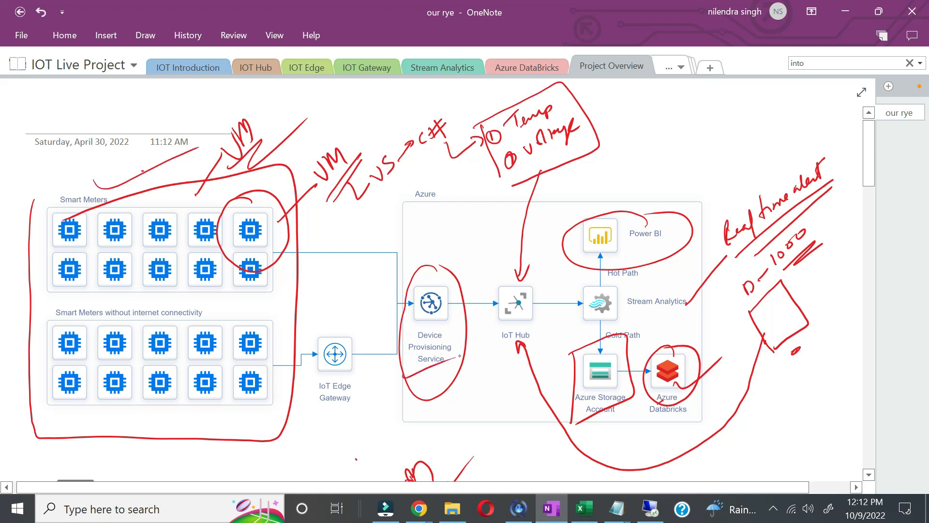
drag(490, 330, 557, 308)
drag(664, 221, 735, 197)
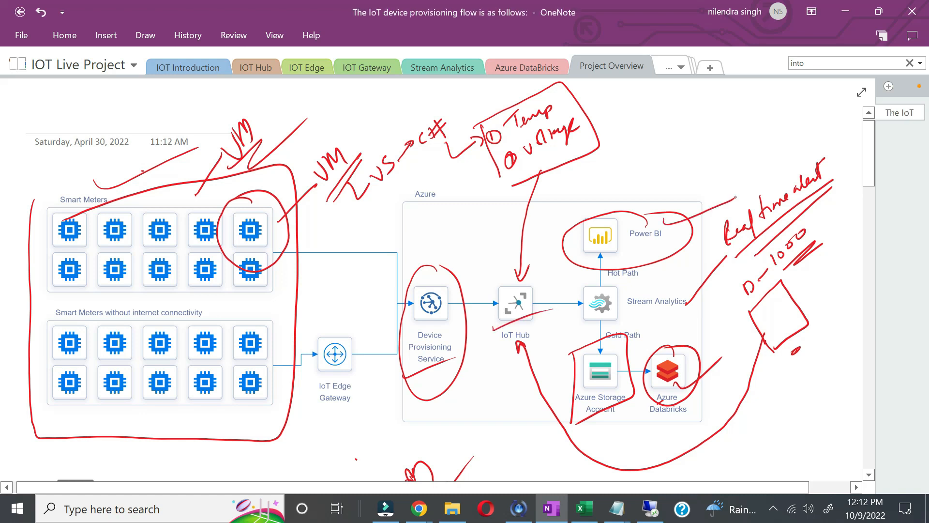
drag(679, 403, 749, 389)
drag(579, 431, 606, 426)
mouse_move(841, 192)
mouse_down()
mouse_move(694, 251)
mouse_move(847, 206)
mouse_up()
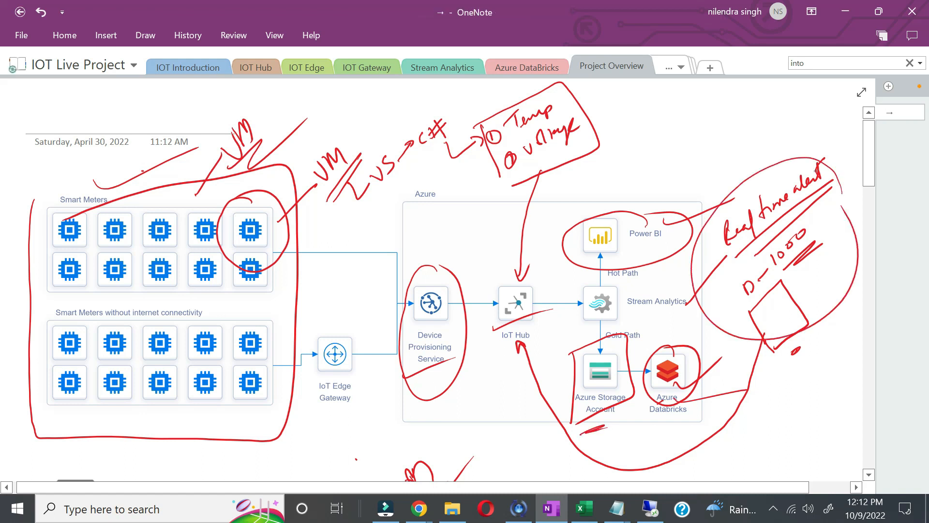